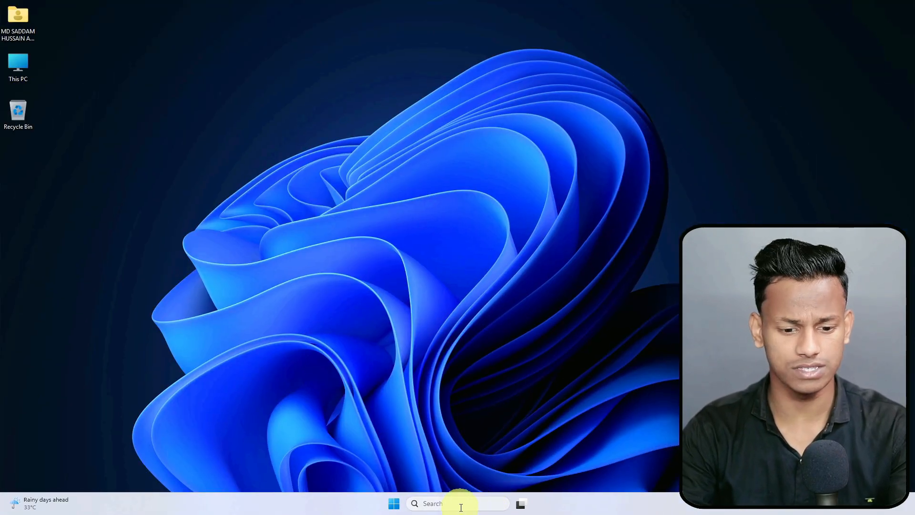
Step: Search for 'excel' from the taskbar, then dismiss the search results
click(461, 506)
text(excel)
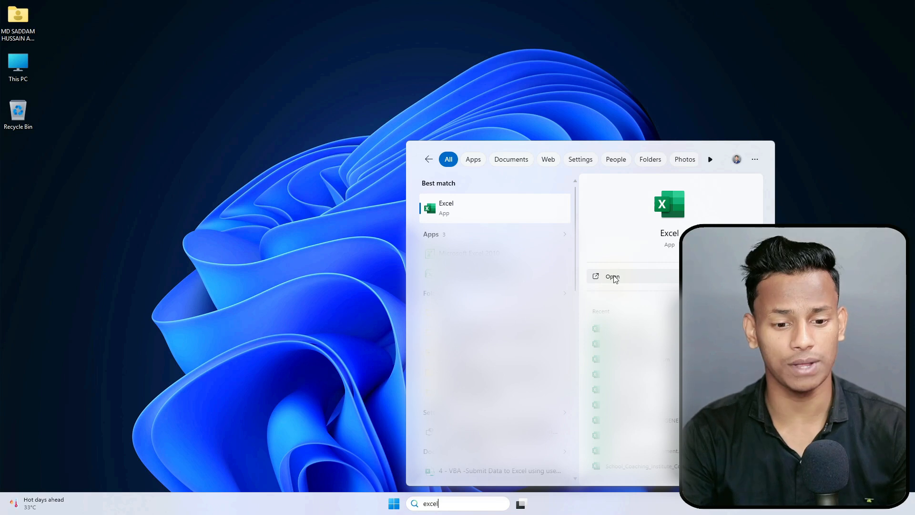
click(550, 82)
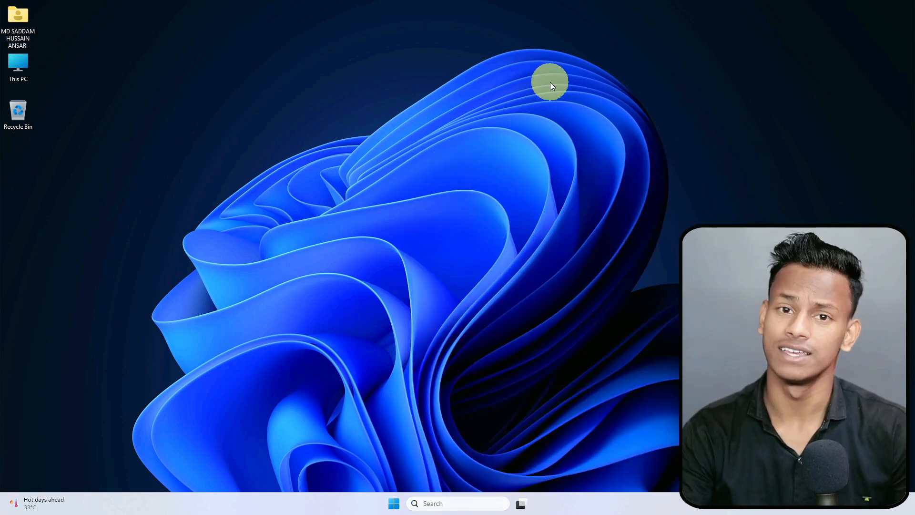
Step: Launch Excel from the E section of the Start menu's All apps list
click(394, 505)
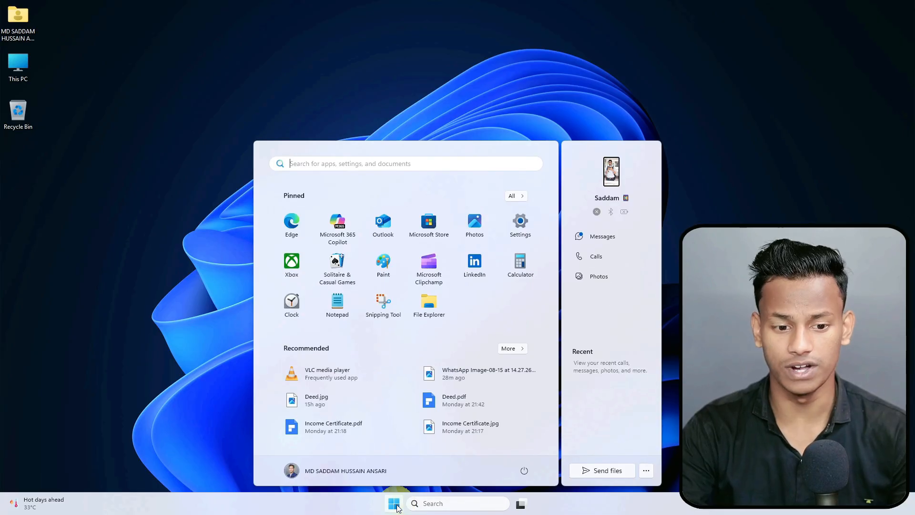
click(513, 197)
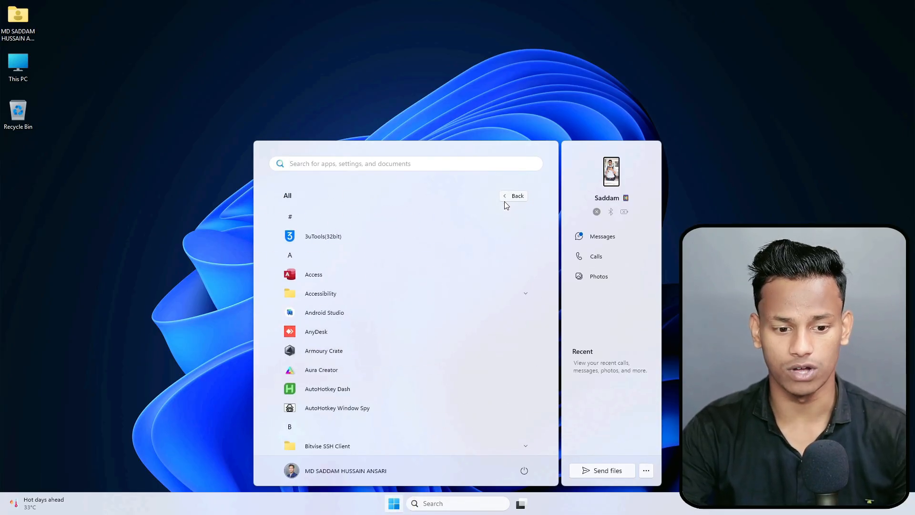
scroll(388, 345, down, 5)
scroll(335, 292, up, 3)
scroll(335, 293, up, 2)
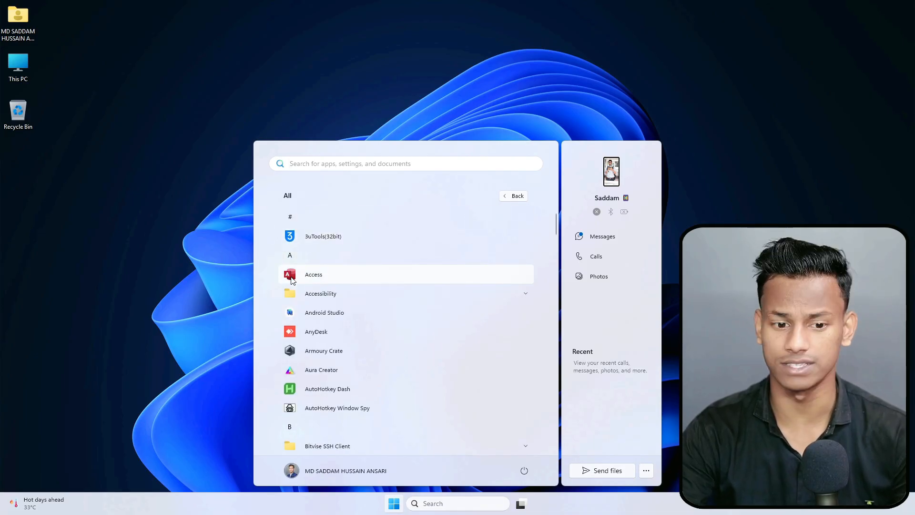
scroll(296, 304, down, 6)
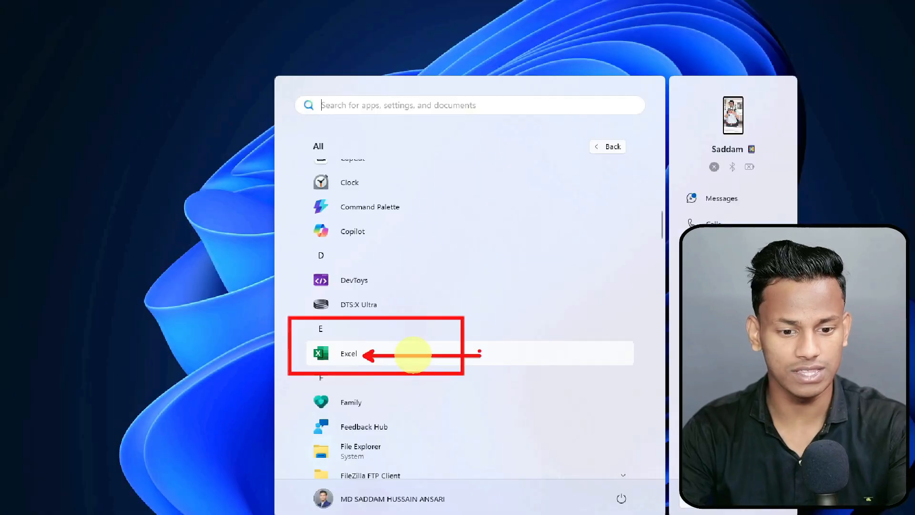
click(413, 353)
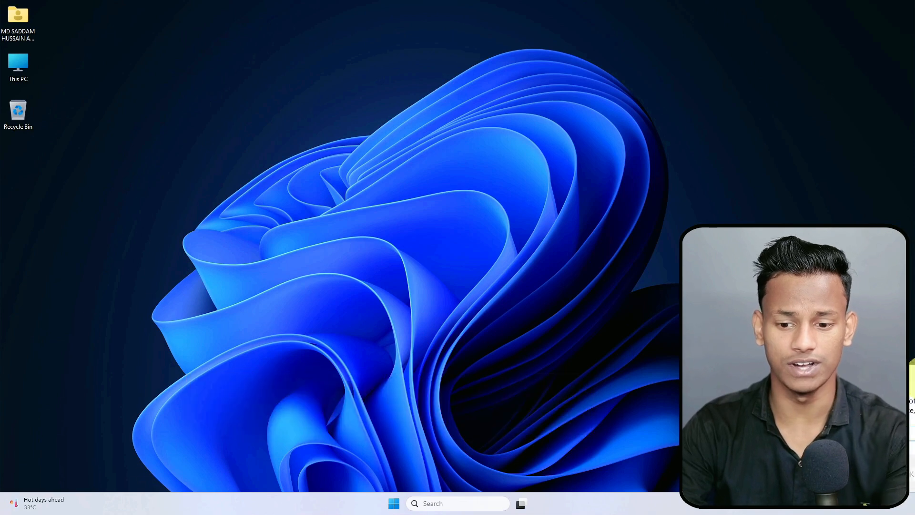
Step: Start Excel by running 'excel' from the Win+R Run dialog
key(super+r)
drag(163, 343, 136, 348)
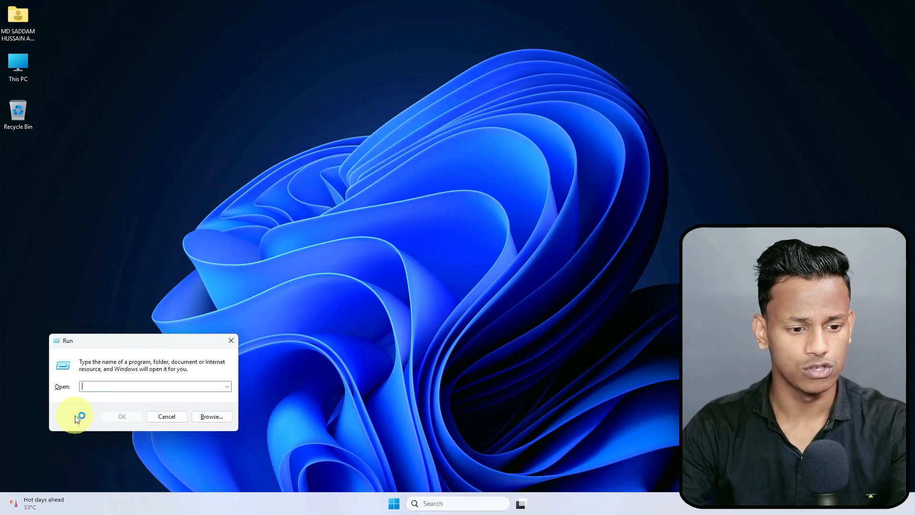
text(excel)
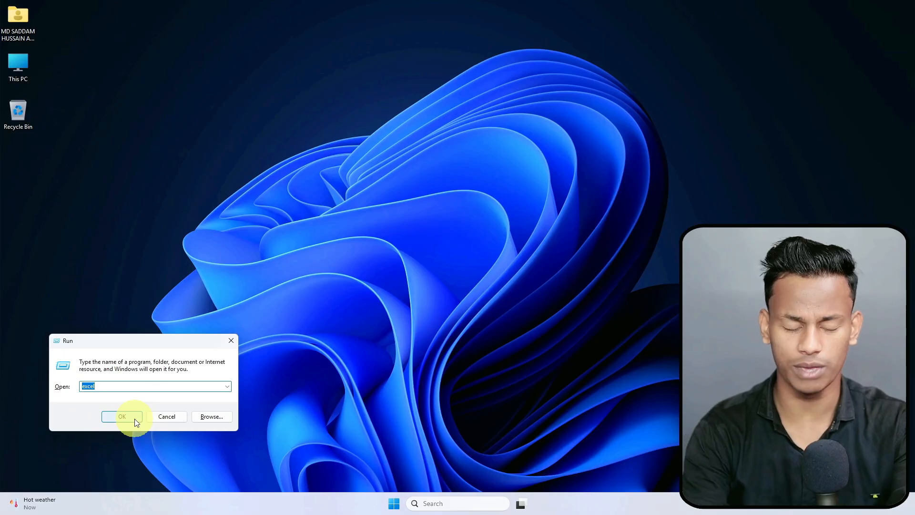
click(137, 421)
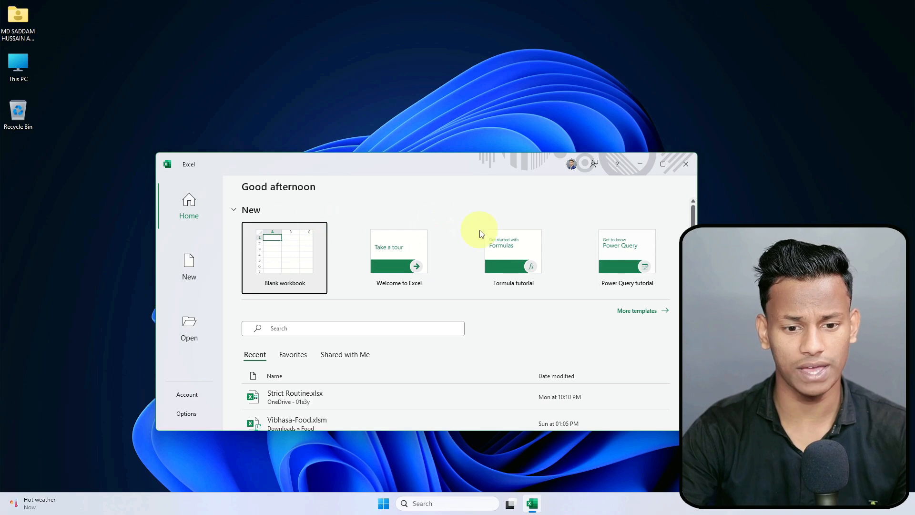
Step: Maximize the Excel start screen and outline Blank workbook and the template row in red
click(663, 165)
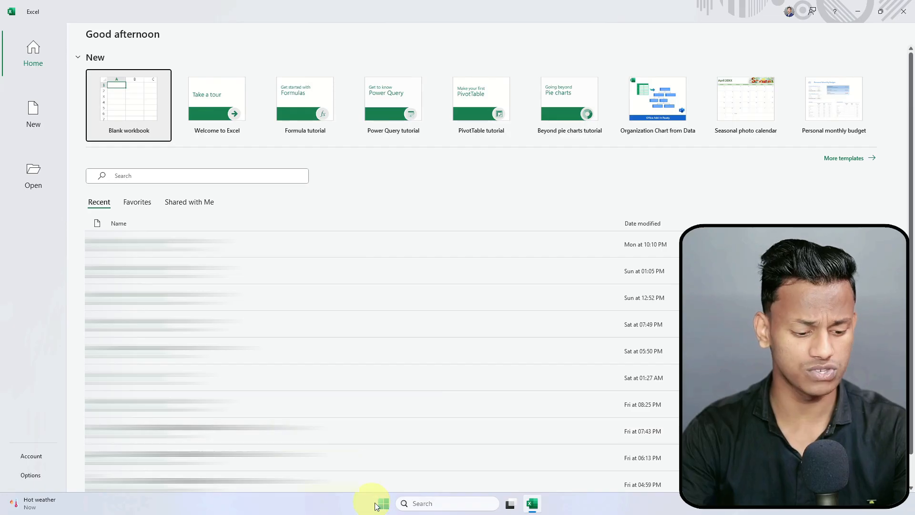
drag(76, 63, 180, 152)
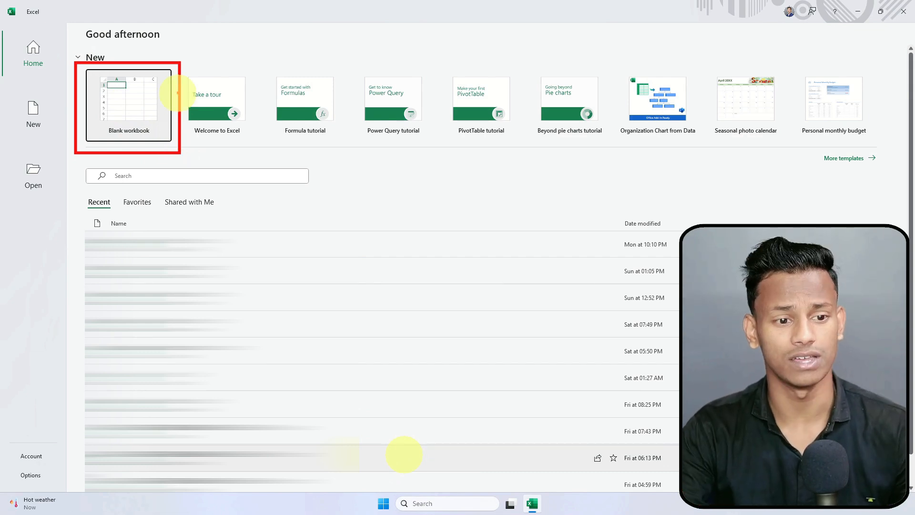
drag(187, 66, 883, 148)
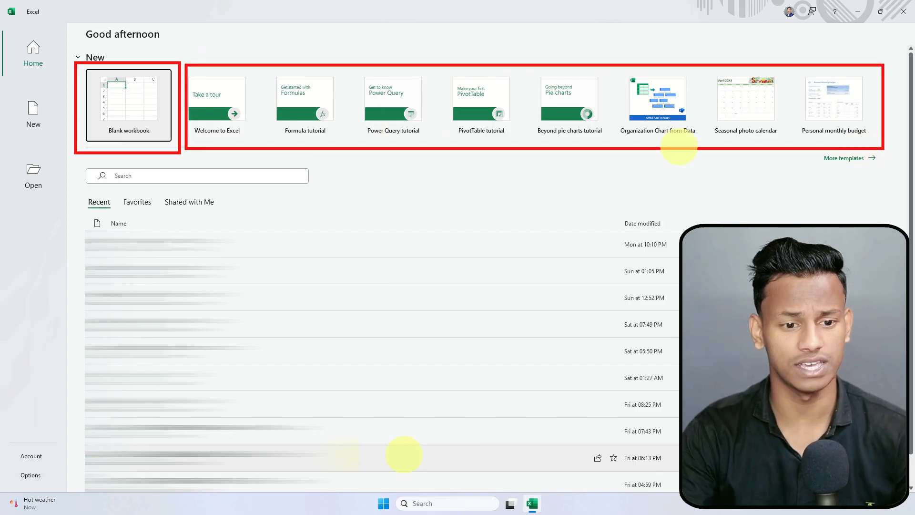
Step: Point arrows at the six tutorial and template tiles, then clear the annotations
drag(298, 139, 280, 222)
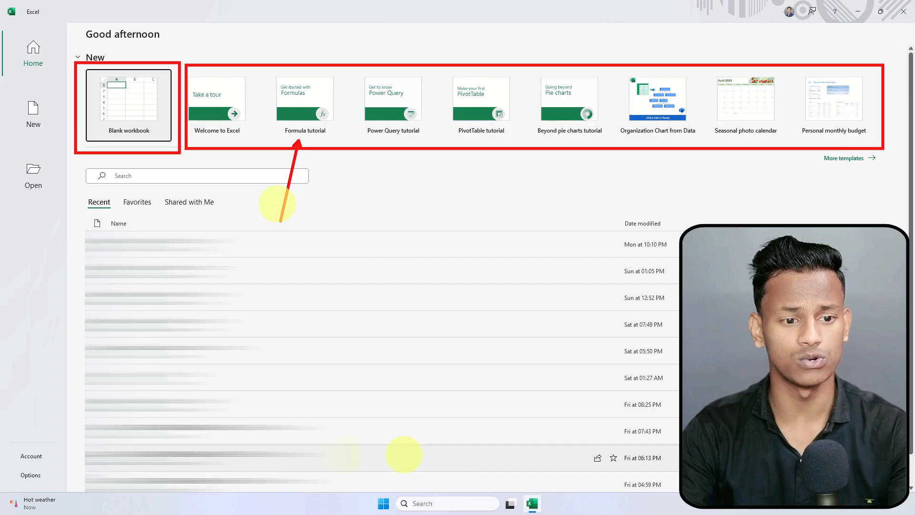
drag(228, 74, 226, 28)
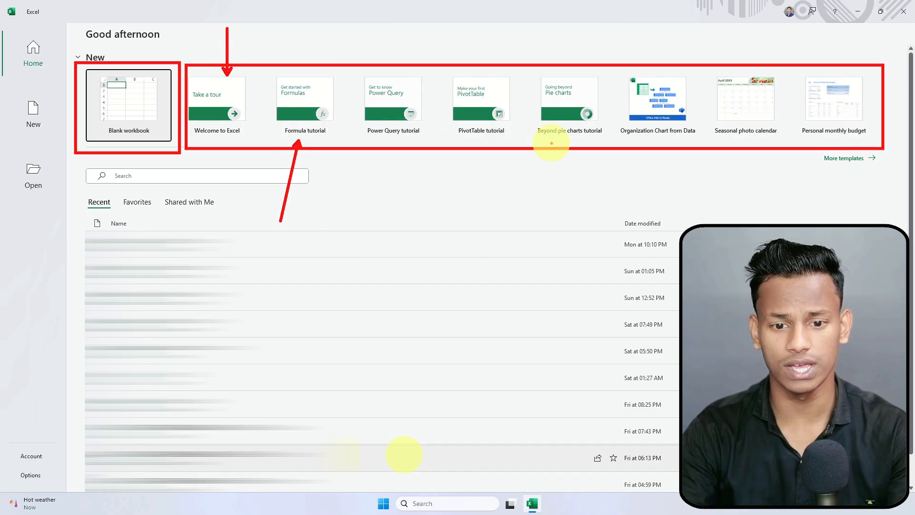
drag(557, 139, 543, 202)
drag(651, 138, 643, 194)
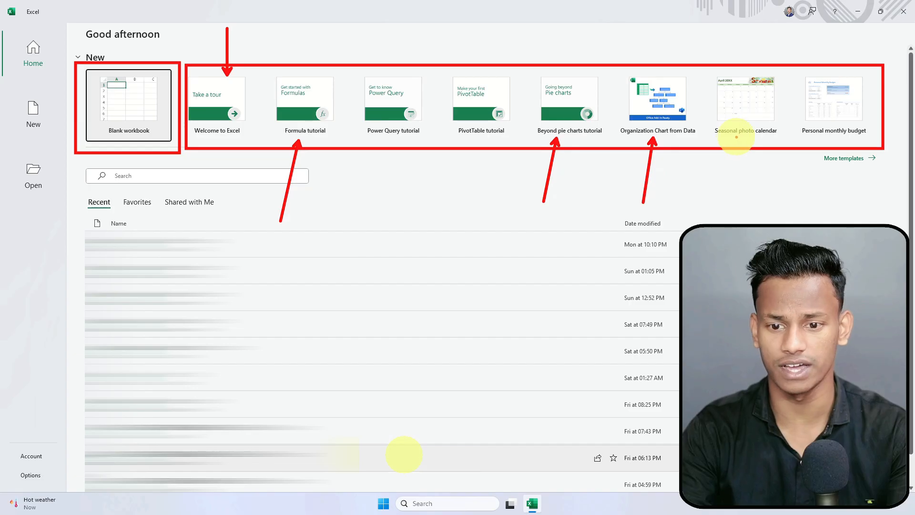
drag(737, 138, 732, 191)
drag(832, 138, 824, 188)
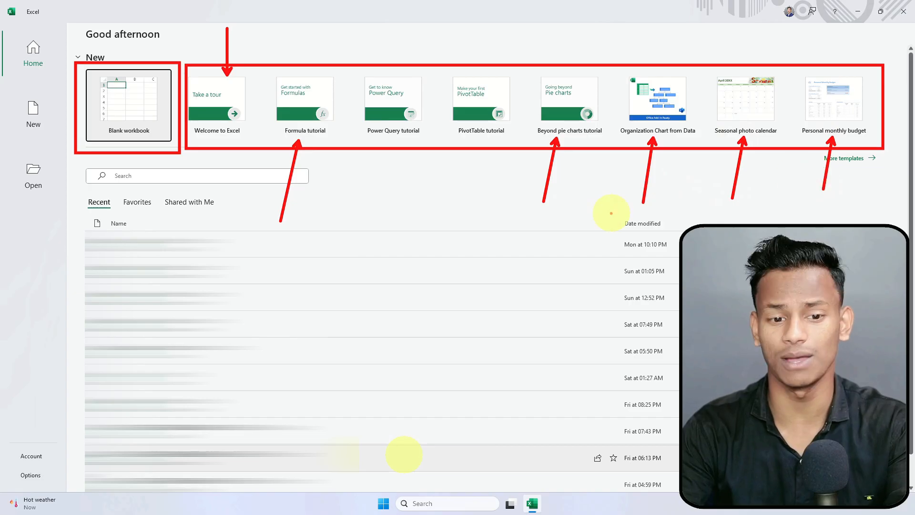
key(Escape)
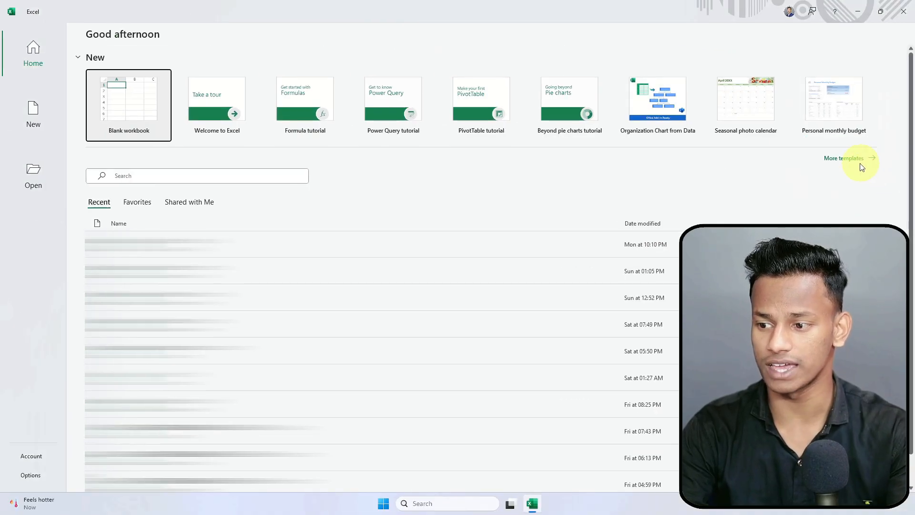
Step: Browse the More templates gallery, then create a new blank workbook
click(858, 160)
scroll(524, 214, down, 2)
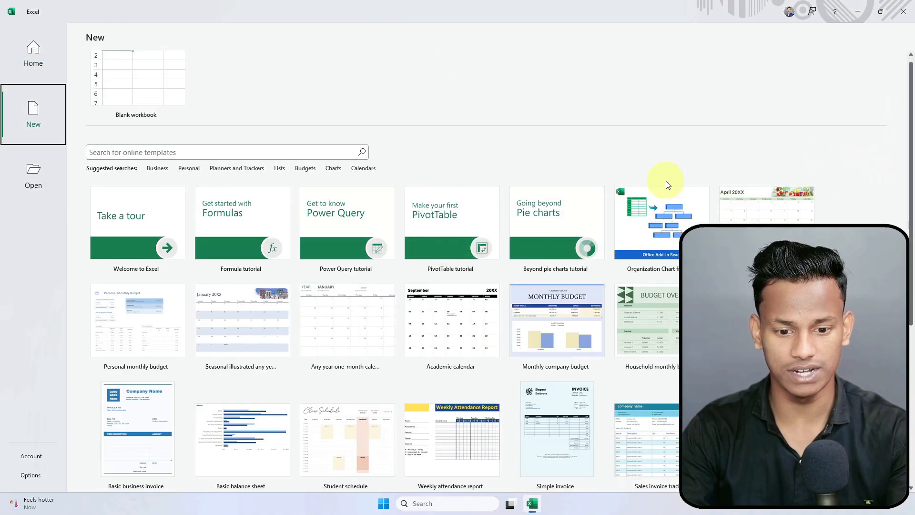
scroll(537, 286, down, 4)
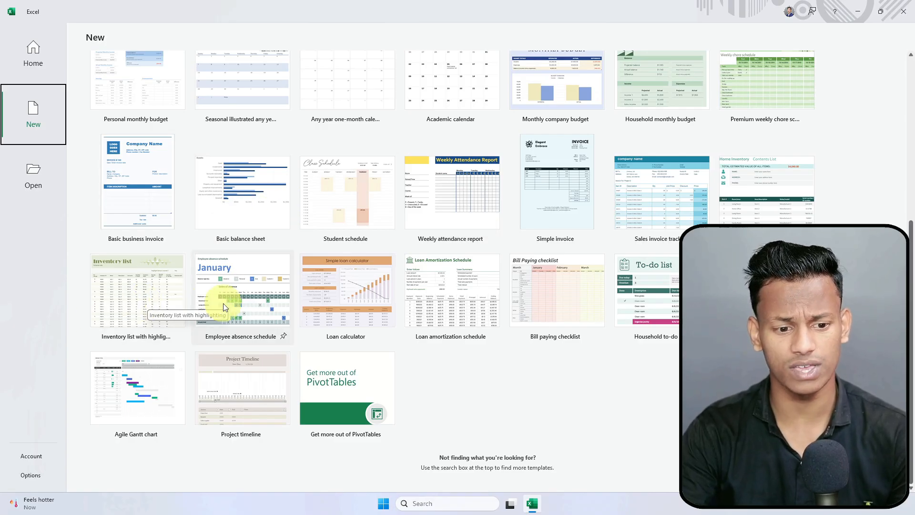
scroll(670, 389, up, 1)
scroll(670, 388, down, 1)
scroll(613, 291, up, 3)
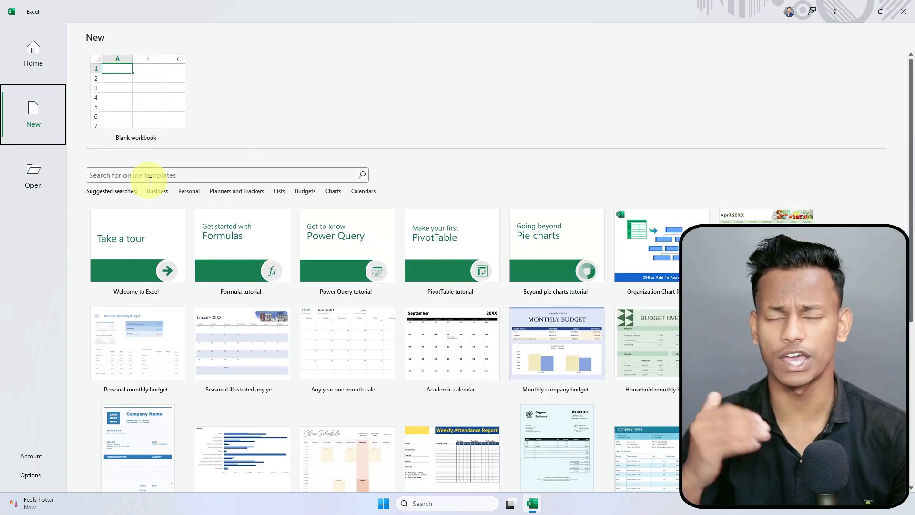
click(117, 100)
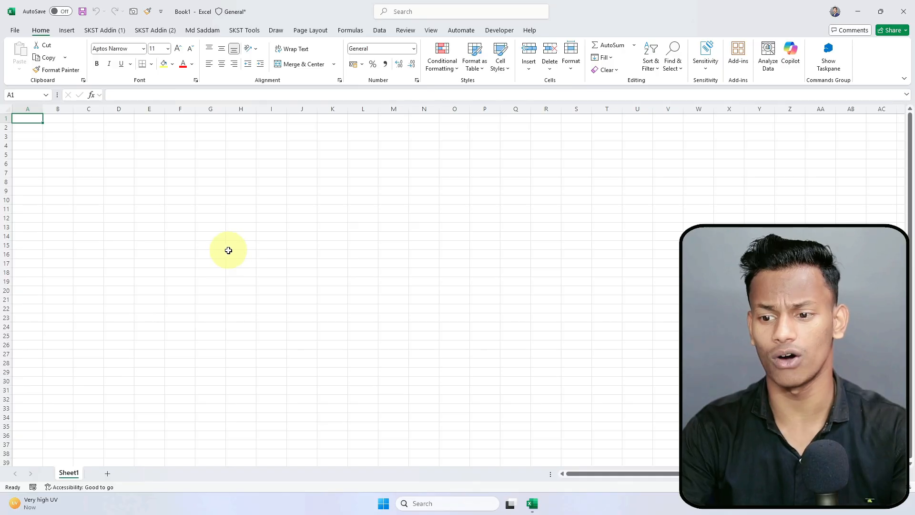
Step: Select cells C3, a column F cell, C17, C8 and C2 to show cell selection
click(88, 137)
click(175, 169)
click(89, 263)
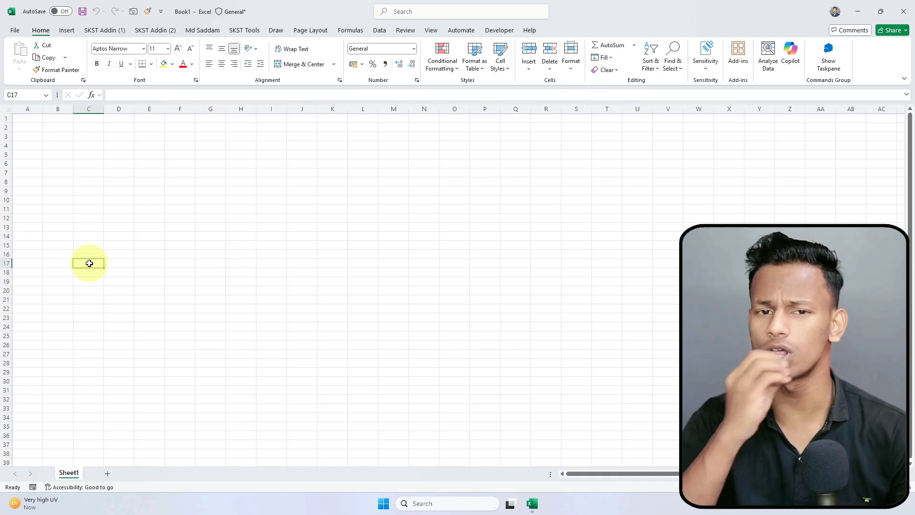
click(89, 181)
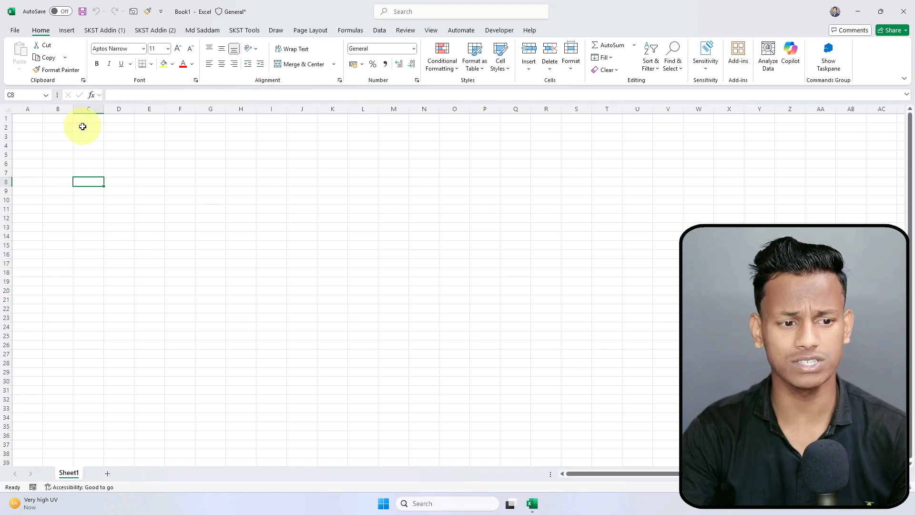
click(89, 127)
Step: Enter the word 'Cells' in cell C5
click(91, 155)
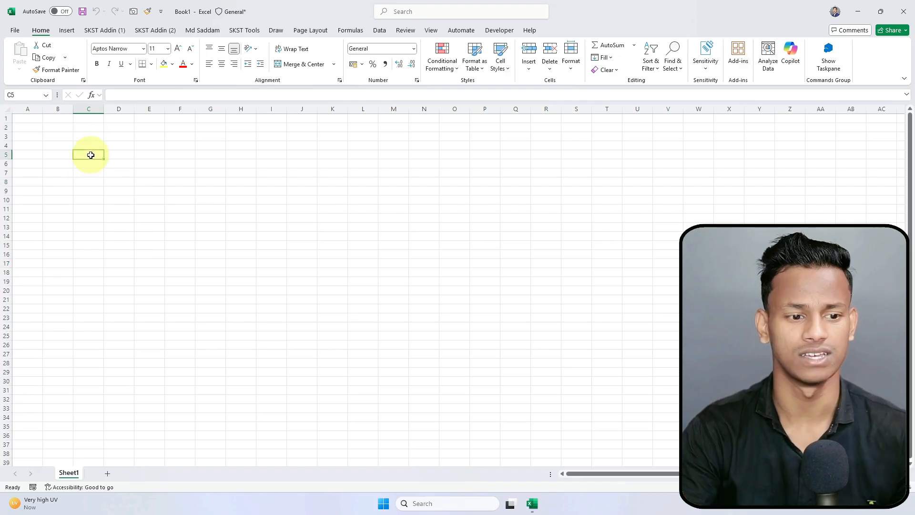
text(Celll)
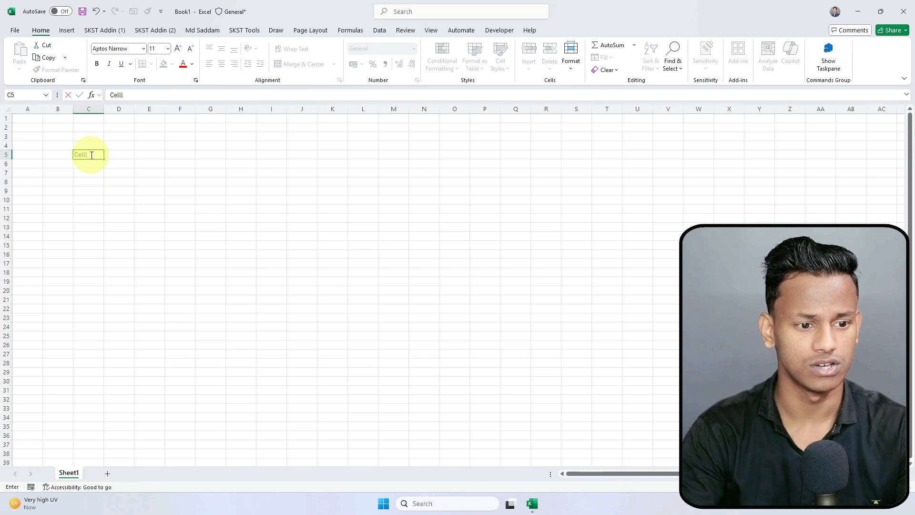
click(116, 184)
scroll(116, 184, up, 8)
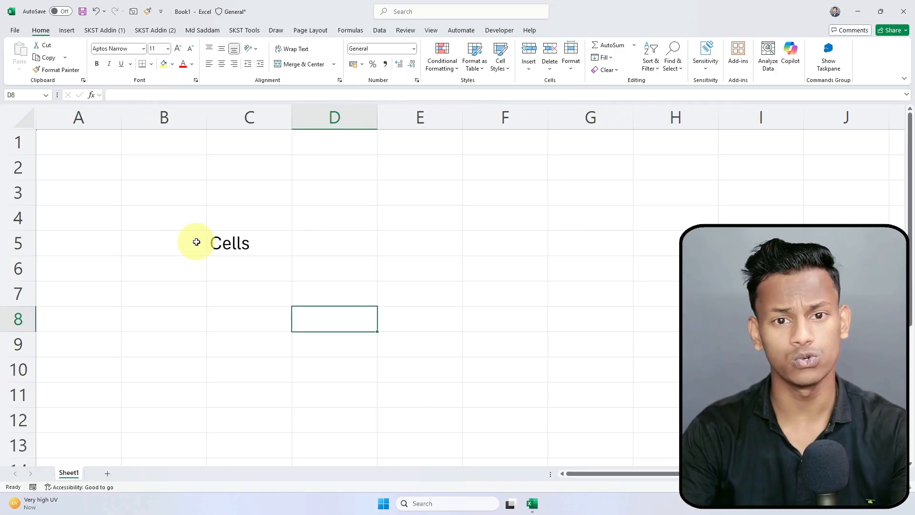
scroll(196, 241, down, 1)
scroll(221, 227, down, 1)
scroll(223, 226, up, 2)
Step: Select neighbouring cells C6, E5, F5, G4, F4 and D4 around C5
click(265, 256)
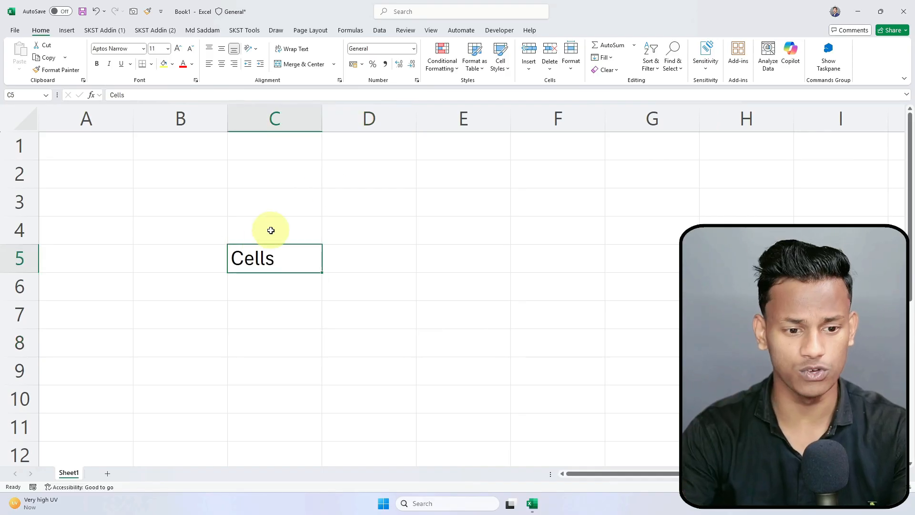
click(260, 287)
click(279, 250)
click(288, 300)
click(477, 259)
click(529, 260)
click(622, 239)
click(557, 229)
click(377, 224)
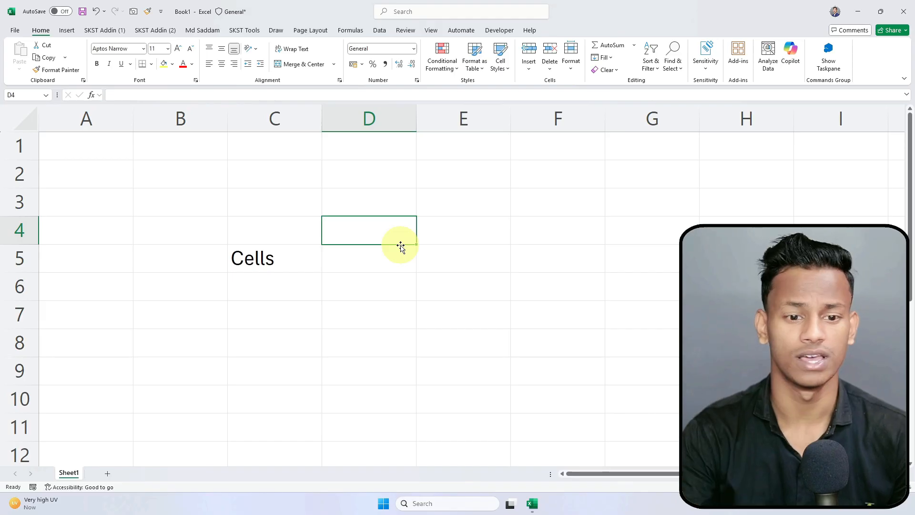
click(385, 308)
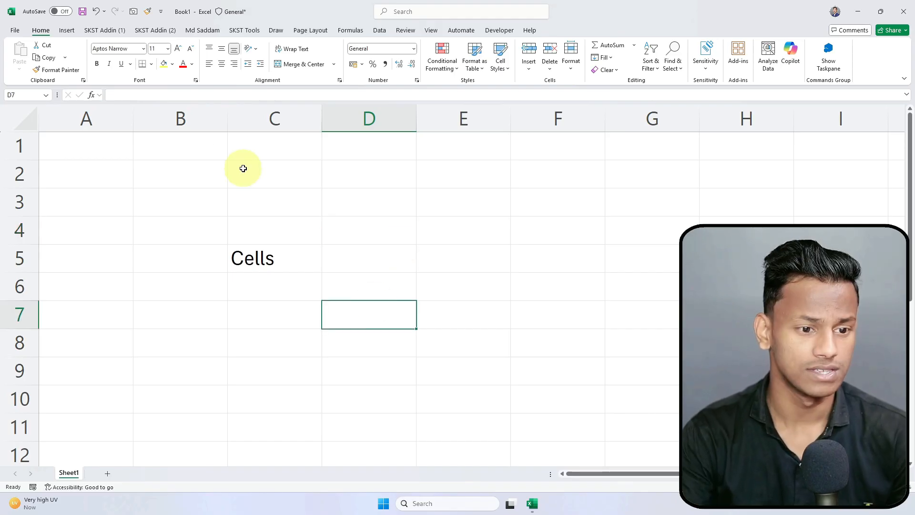
click(186, 117)
drag(229, 115, 745, 122)
click(805, 117)
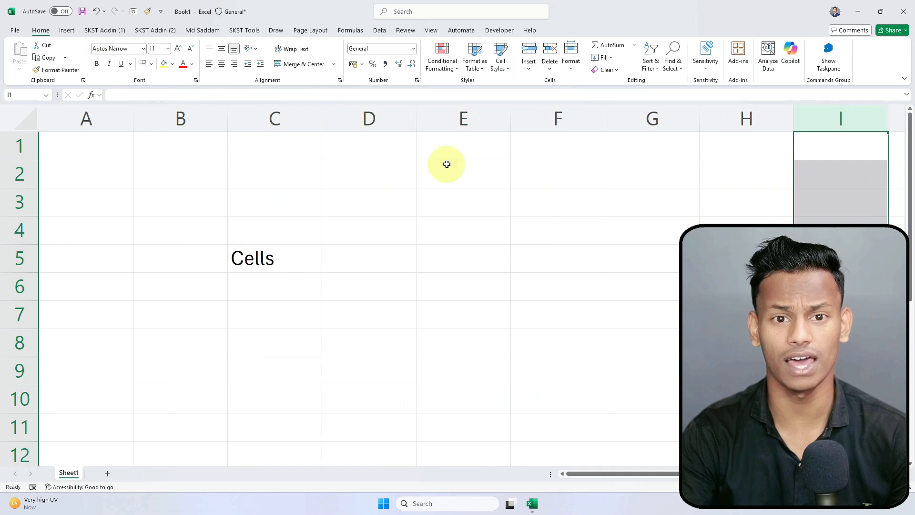
click(195, 255)
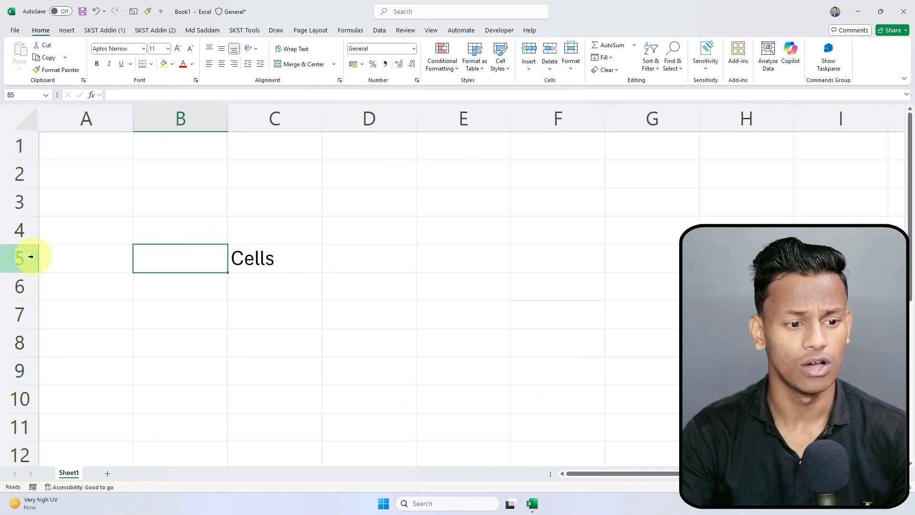
click(17, 201)
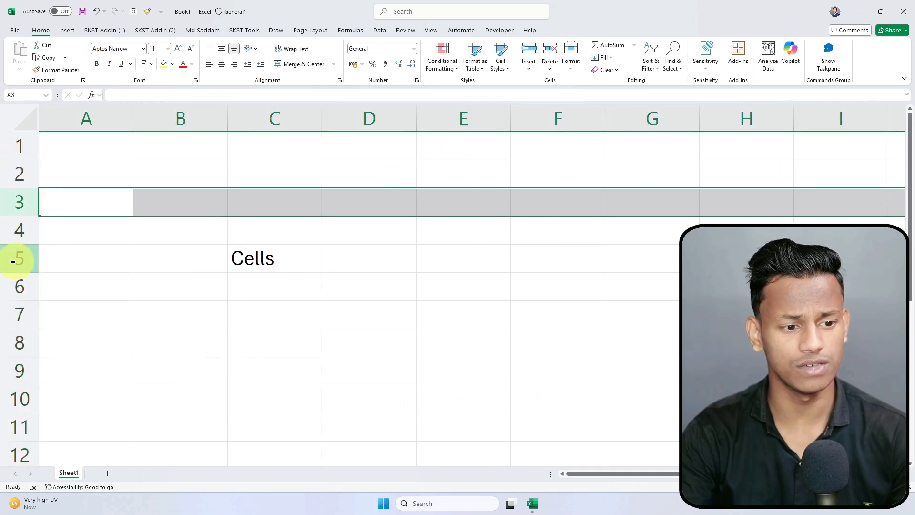
click(16, 260)
click(13, 316)
drag(12, 357, 12, 361)
click(12, 421)
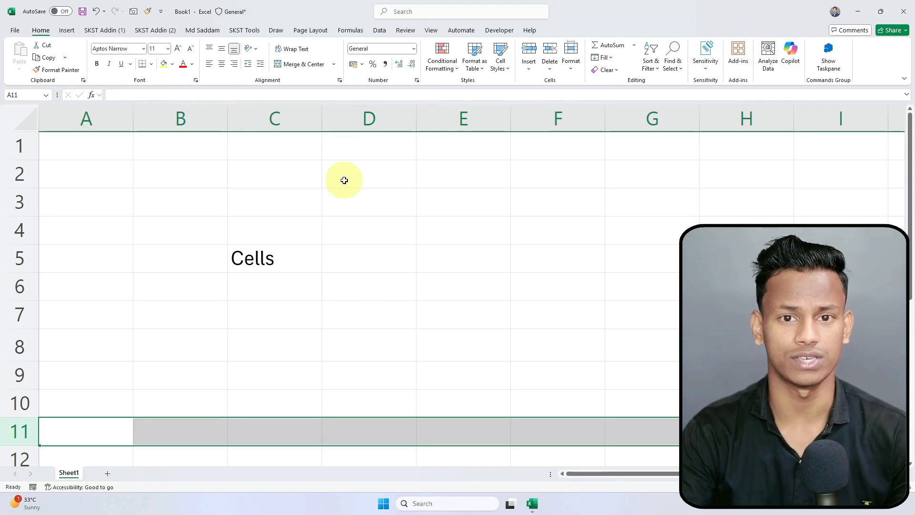
click(365, 145)
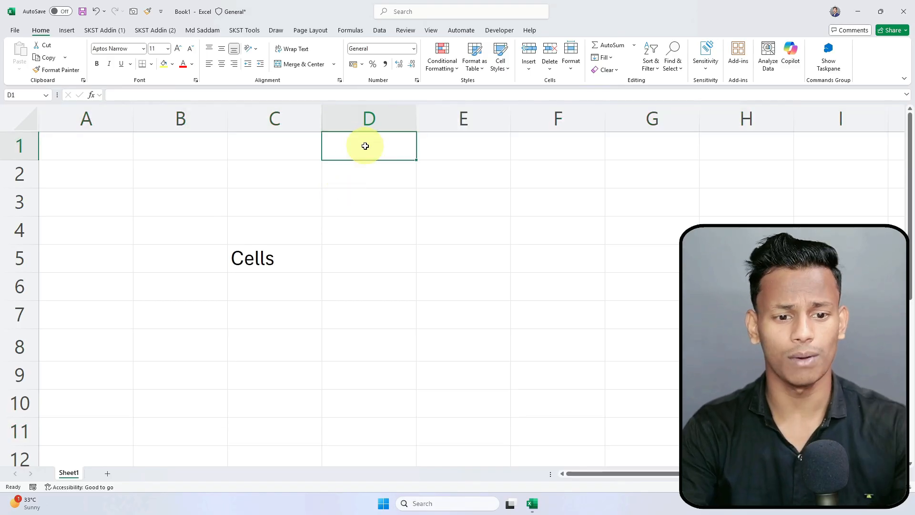
key(ctrl+Home)
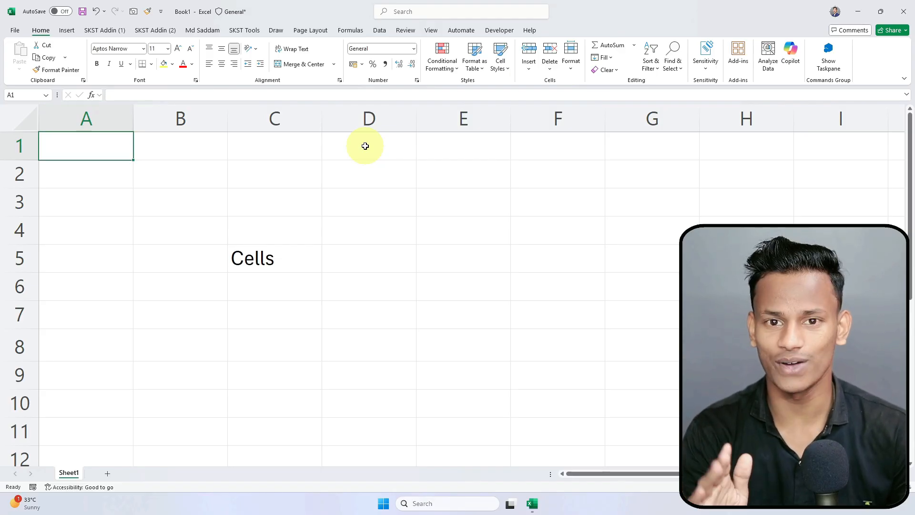
click(70, 168)
key(Up)
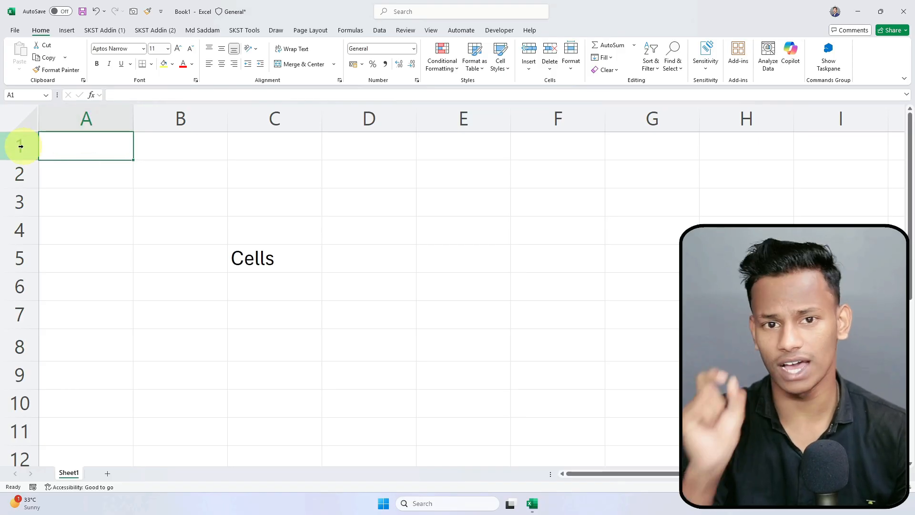
click(260, 204)
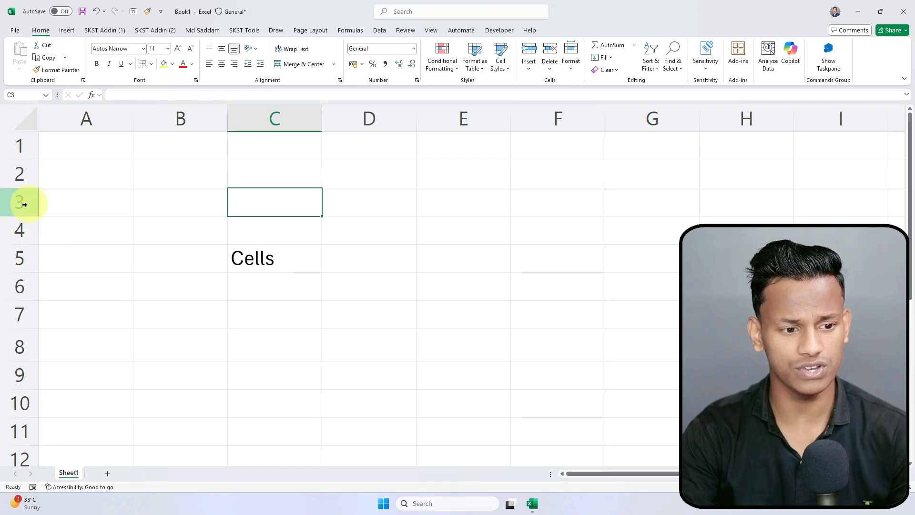
click(477, 321)
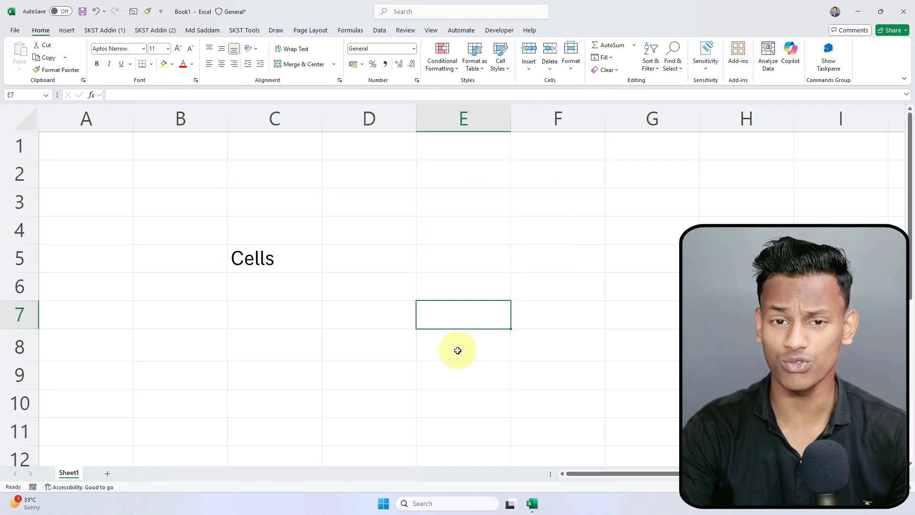
click(98, 153)
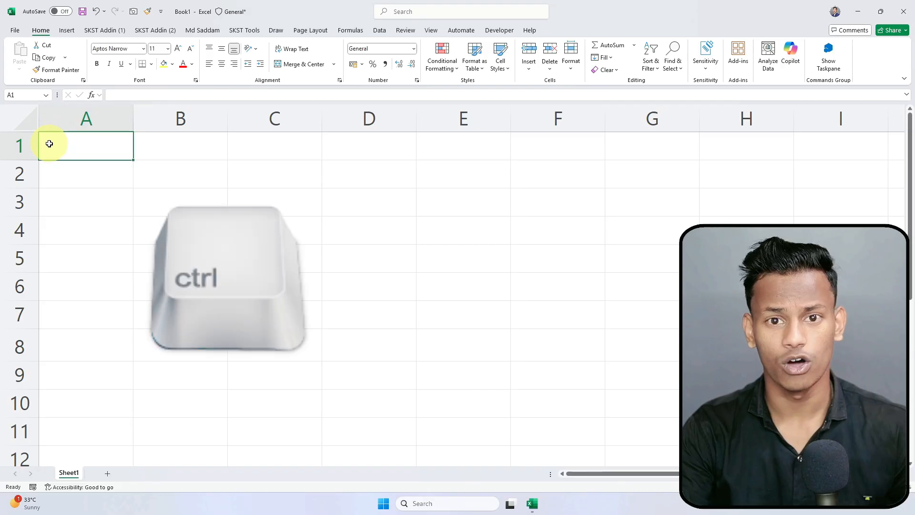
Step: Jump to the last row 1048576, back to the top, then across to column XFD
key(ctrl+Down)
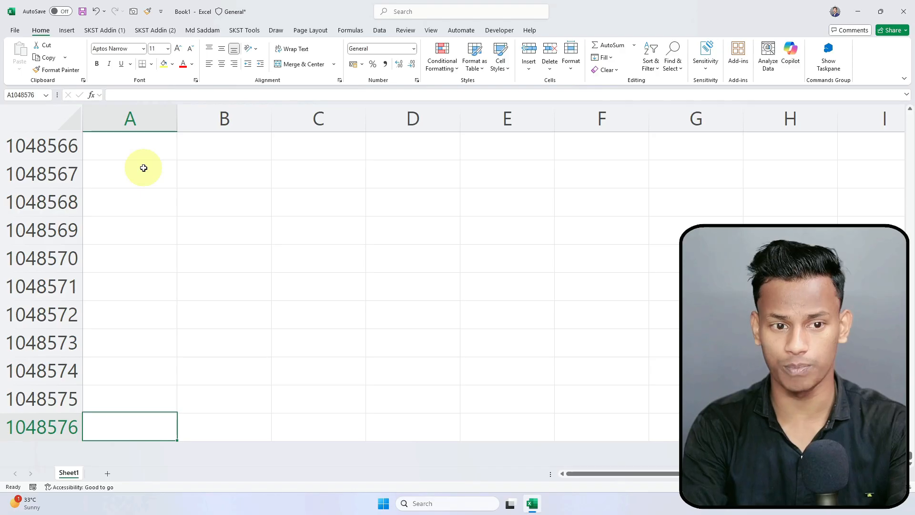
key(ctrl+Up)
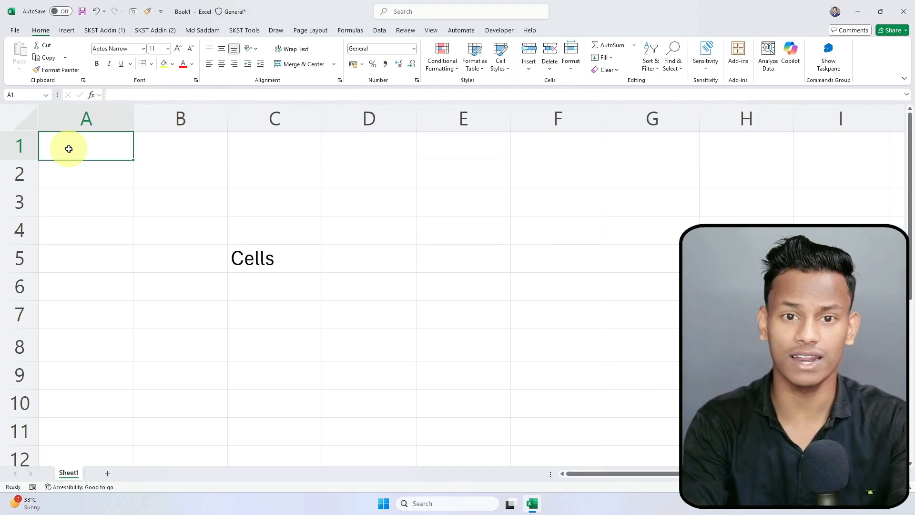
key(ctrl+Right)
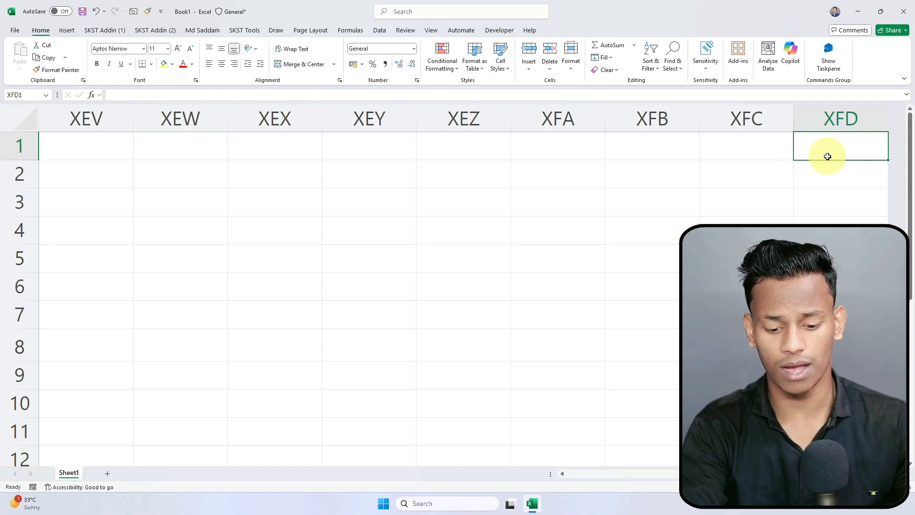
Step: Enter =COLUMN() in XFD1 to reveal 16384, clear it, and return to A1
text(=COL)
key(Tab)
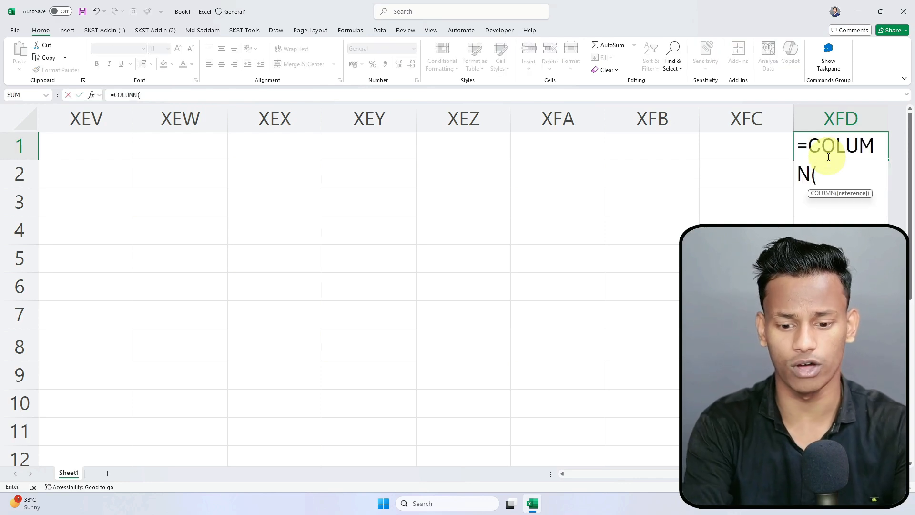
key(Return)
click(828, 154)
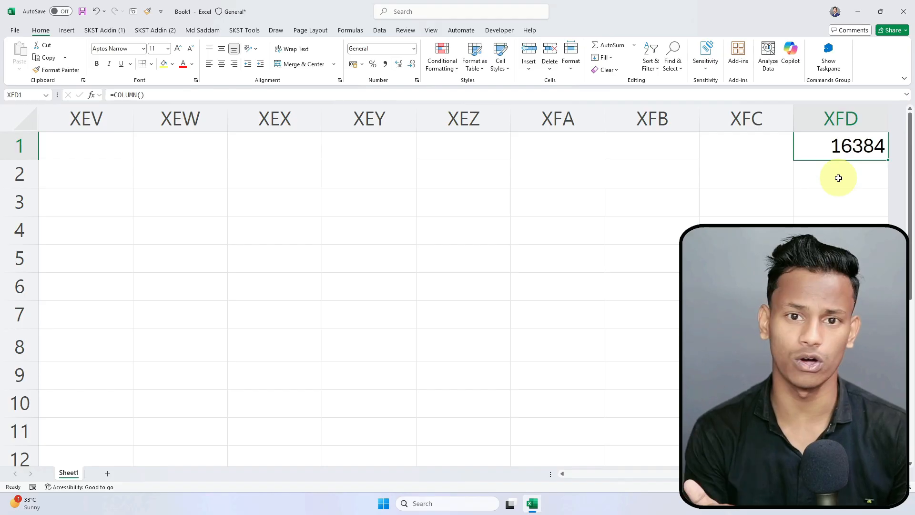
key(Delete)
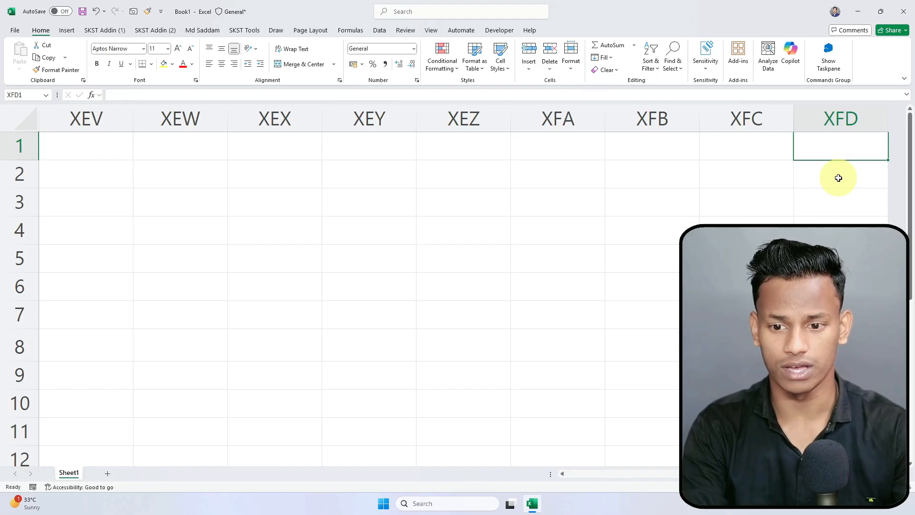
key(ctrl+Home)
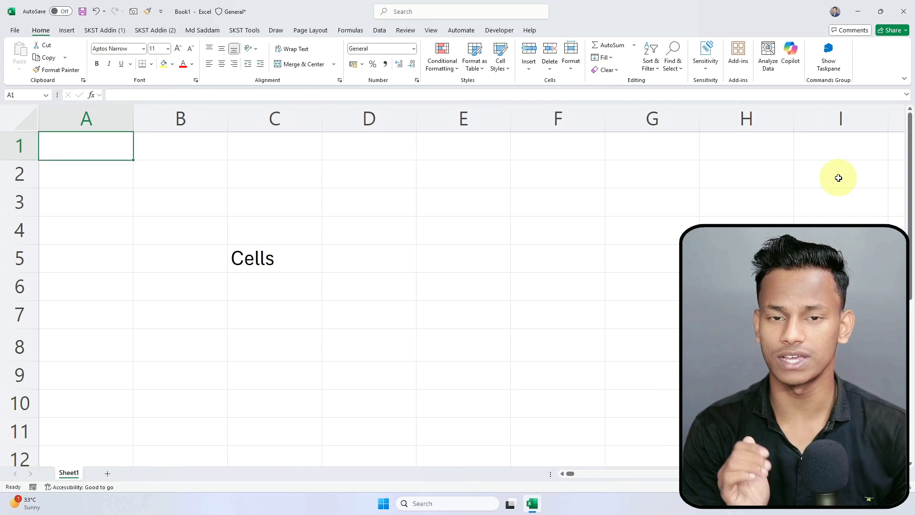
click(198, 230)
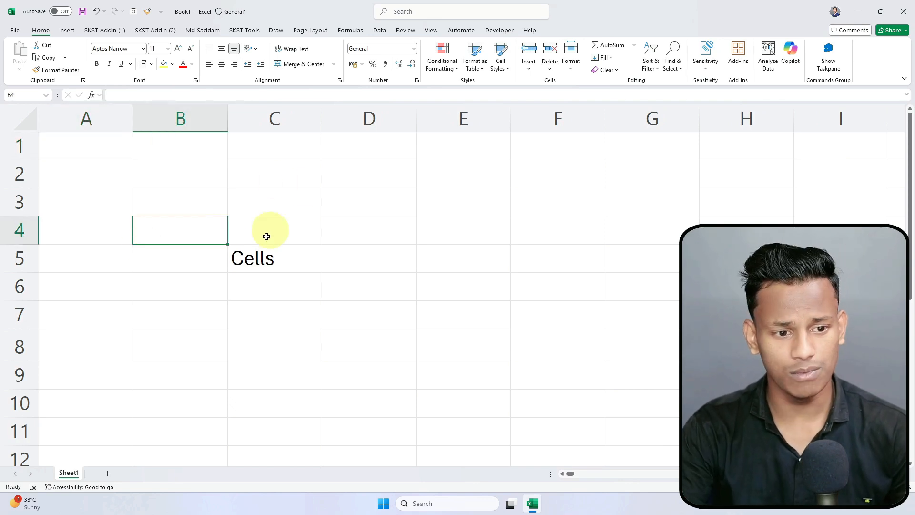
click(298, 205)
click(265, 225)
click(274, 190)
click(260, 259)
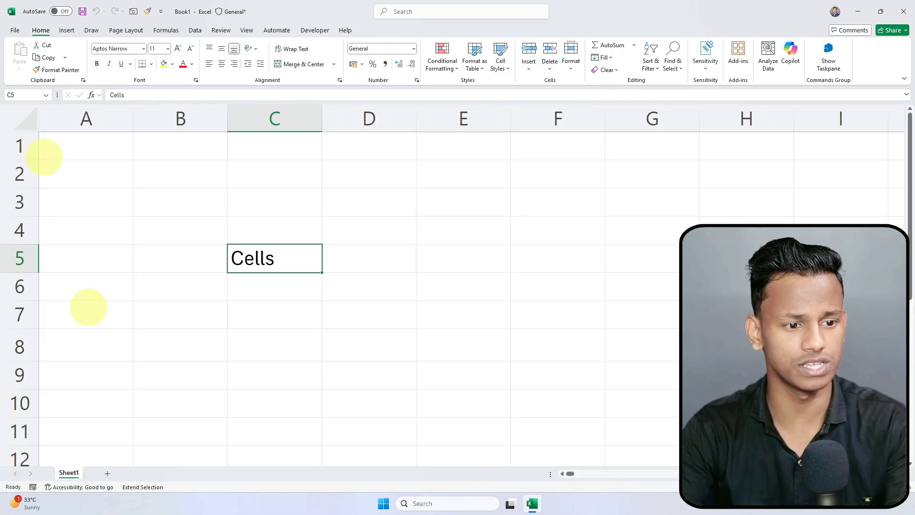
mouse_move(6, 37)
mouse_down()
mouse_move(377, 98)
mouse_move(859, 88)
mouse_up()
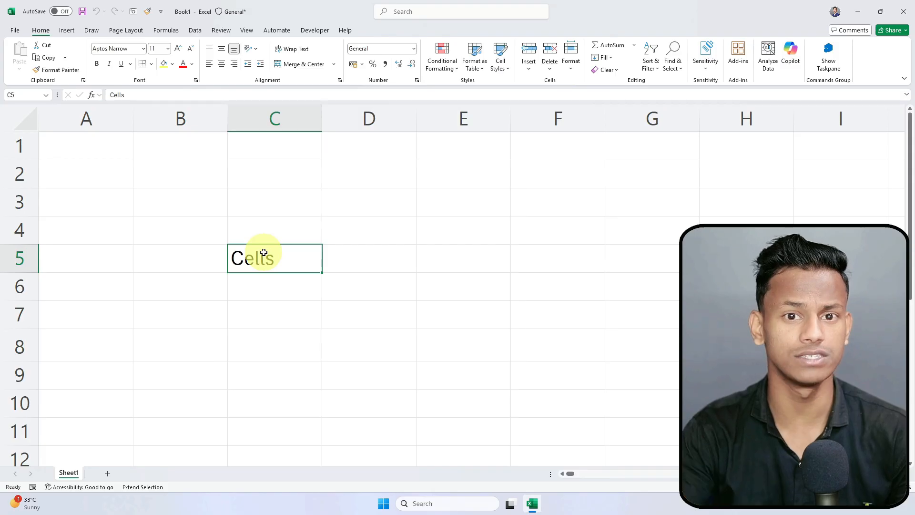
click(257, 283)
click(264, 262)
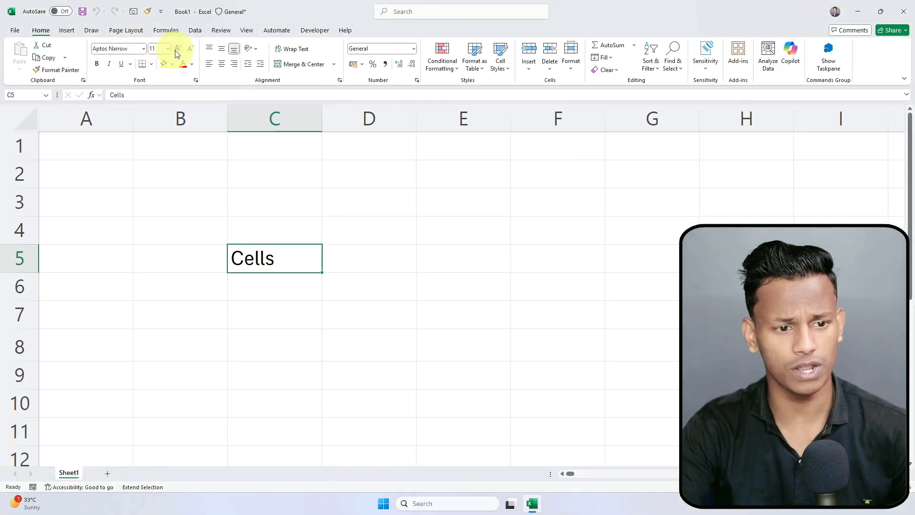
Step: Step the font size of Cells up and down with Increase/Decrease Font Size, ending at 20
click(178, 48)
click(177, 48)
click(177, 48)
click(178, 48)
click(177, 48)
click(178, 48)
click(177, 48)
click(177, 48)
click(178, 48)
click(177, 48)
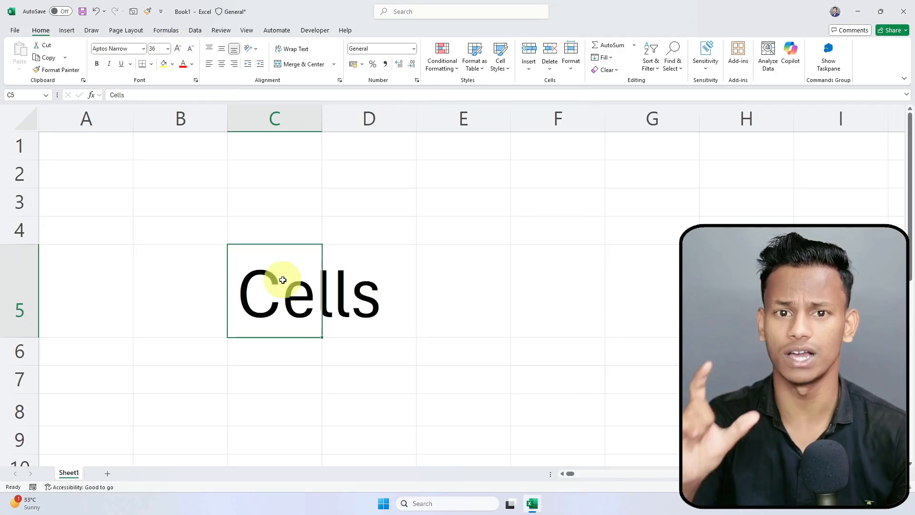
click(189, 50)
click(189, 50)
click(189, 49)
click(189, 50)
click(188, 50)
click(188, 49)
click(188, 50)
click(187, 51)
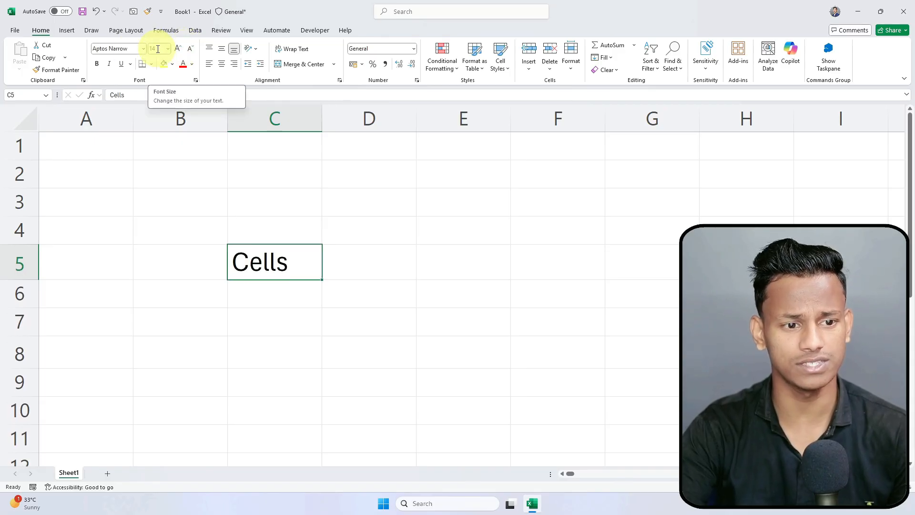
click(175, 51)
click(175, 50)
click(176, 51)
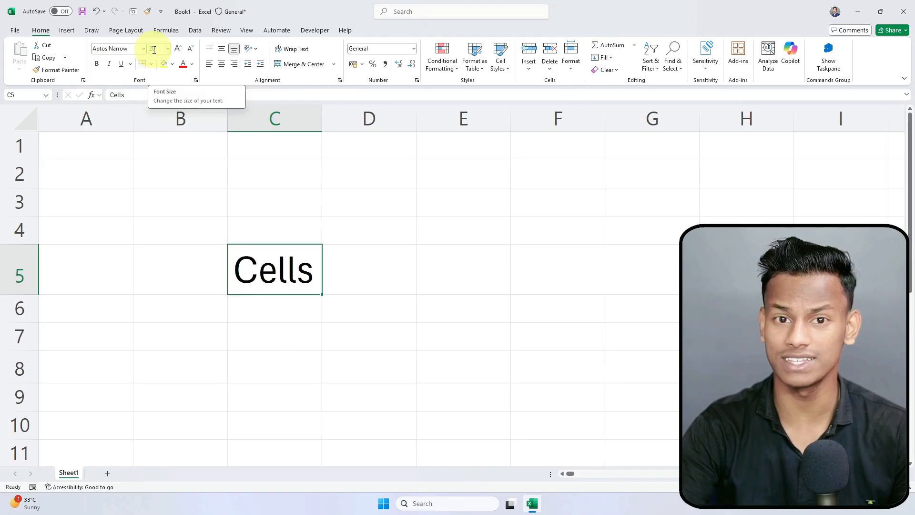
click(177, 52)
click(177, 52)
click(176, 51)
click(190, 51)
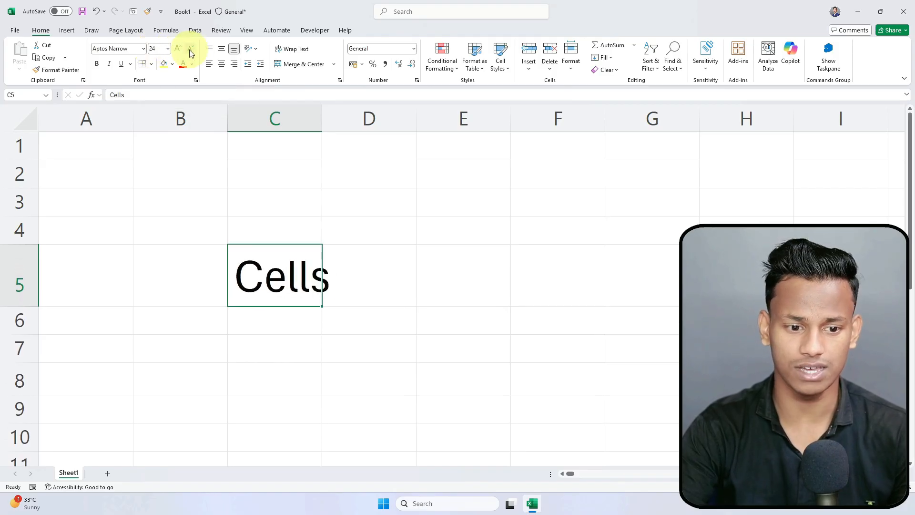
click(189, 51)
click(190, 51)
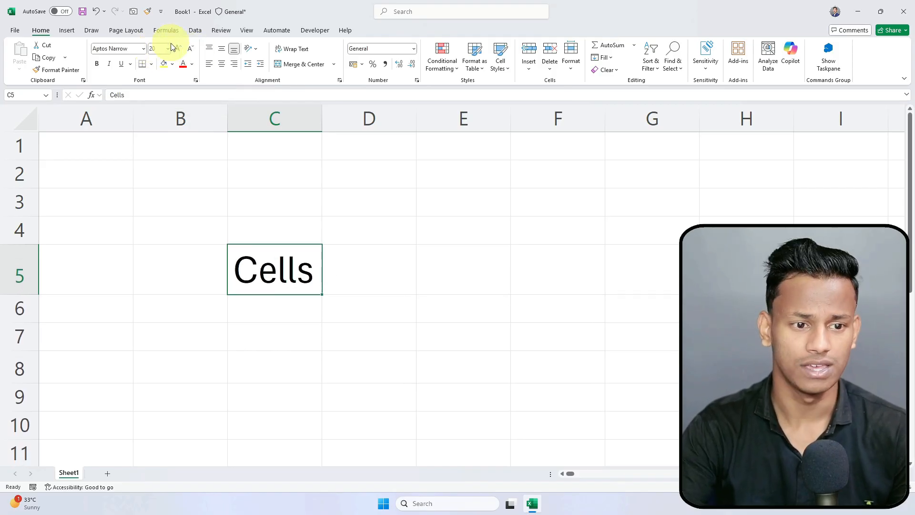
Step: Pick sizes 11 and 48 from the Font Size list, then shrink Cells back to 20
click(169, 48)
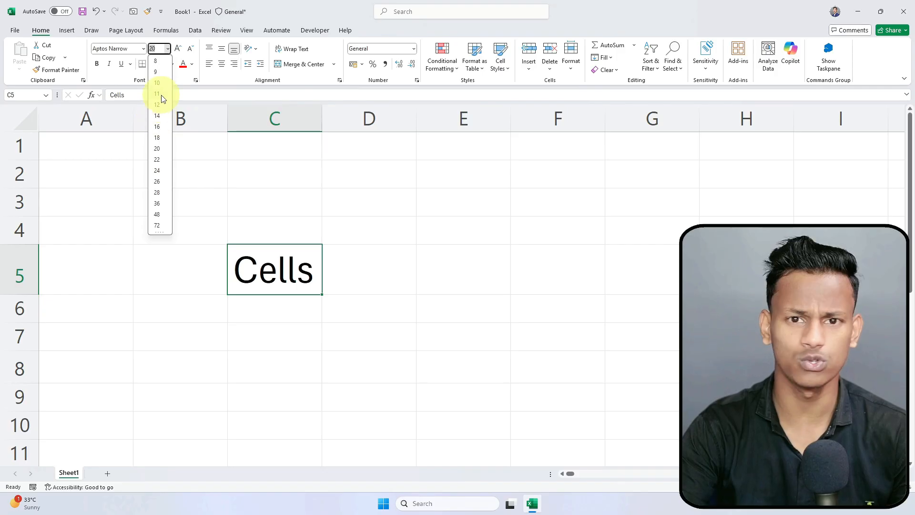
click(161, 94)
click(167, 48)
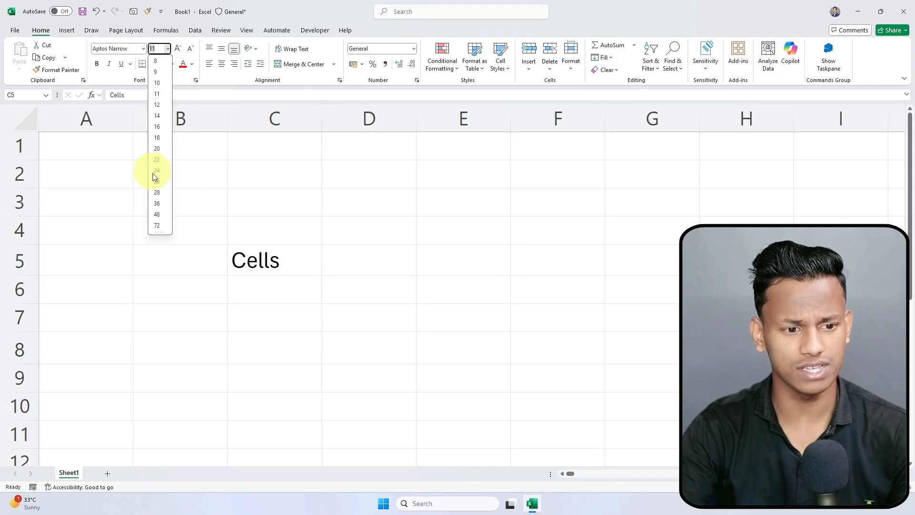
click(157, 214)
click(190, 50)
click(190, 49)
click(191, 49)
click(190, 50)
click(190, 51)
click(190, 50)
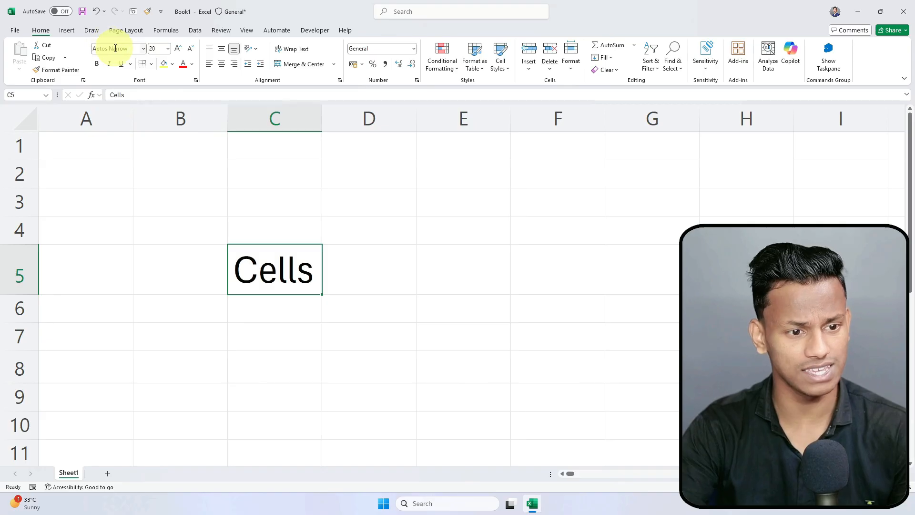
Step: Change the font of Cells in C5 to Arial Black
click(142, 48)
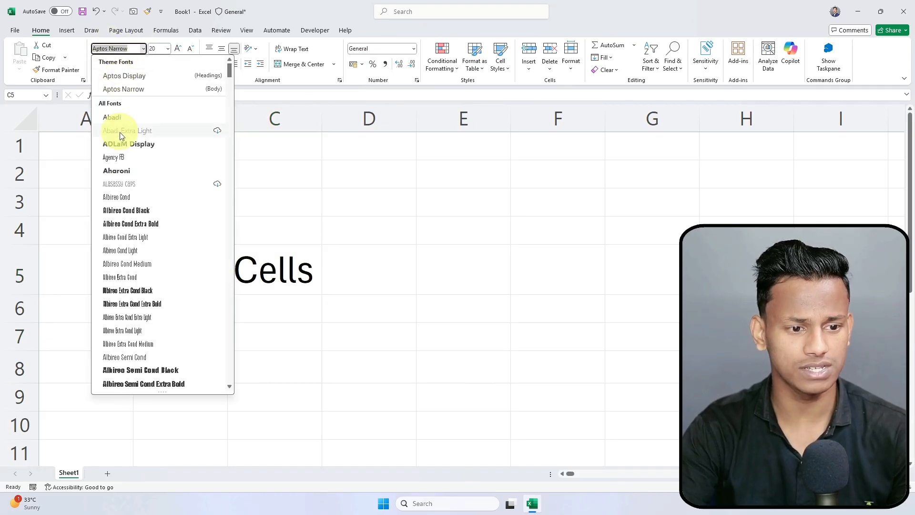
click(143, 48)
scroll(123, 171, down, 12)
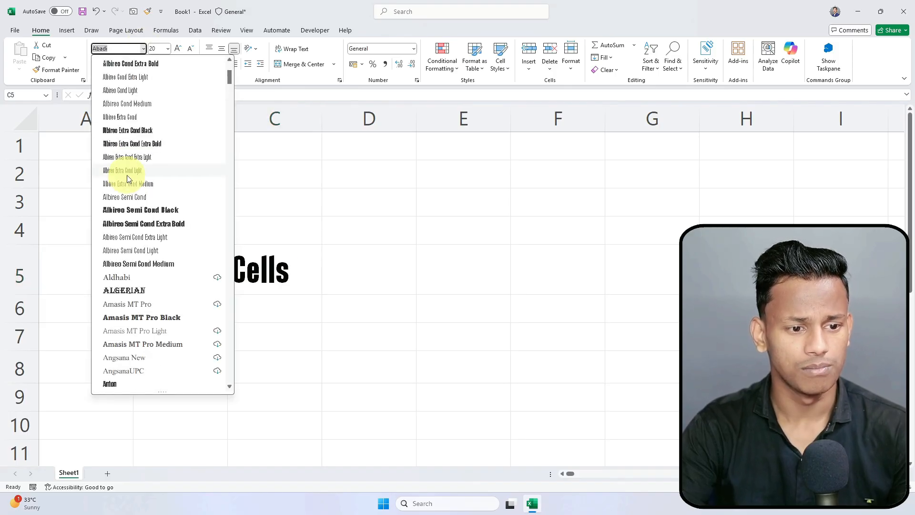
click(123, 158)
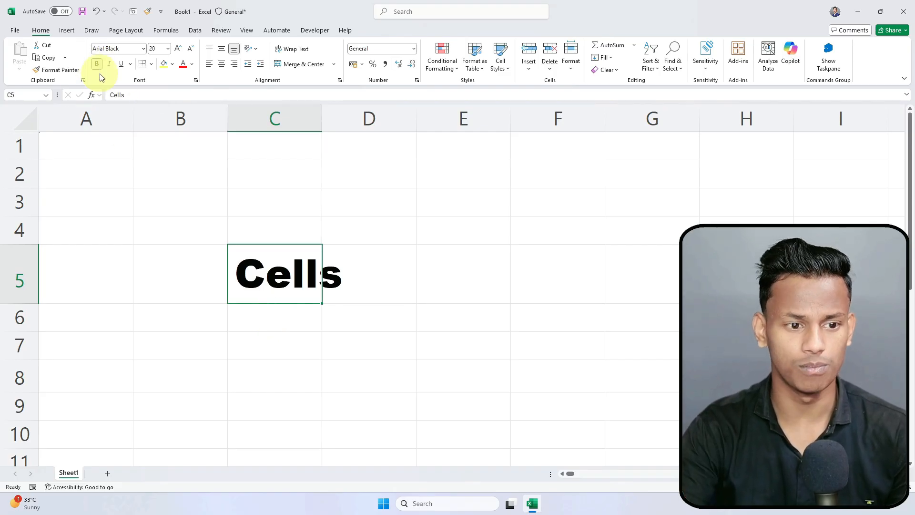
Step: Apply italic and underline to Cells, then remove both and select C4
click(108, 65)
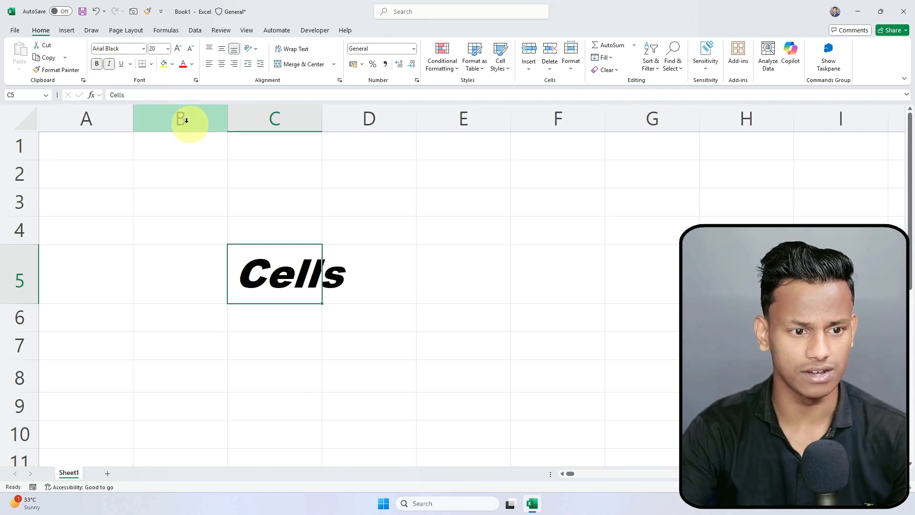
click(121, 64)
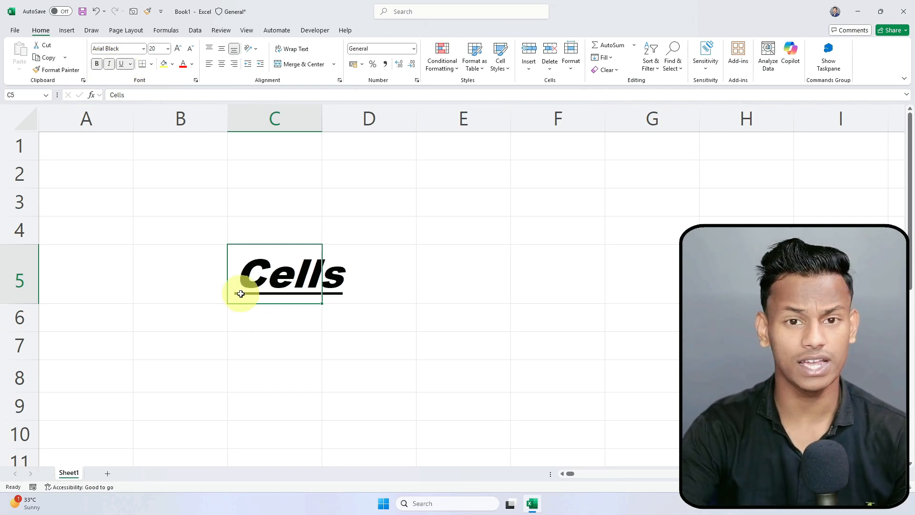
click(121, 66)
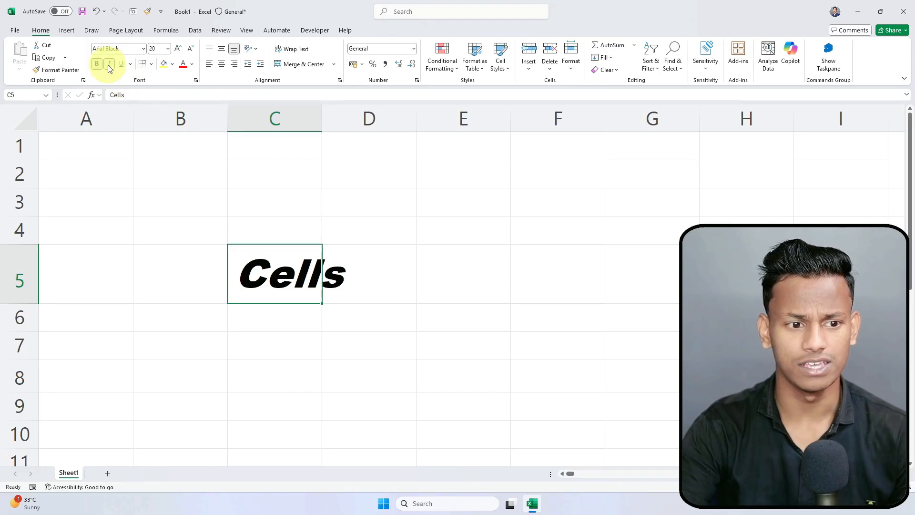
click(104, 67)
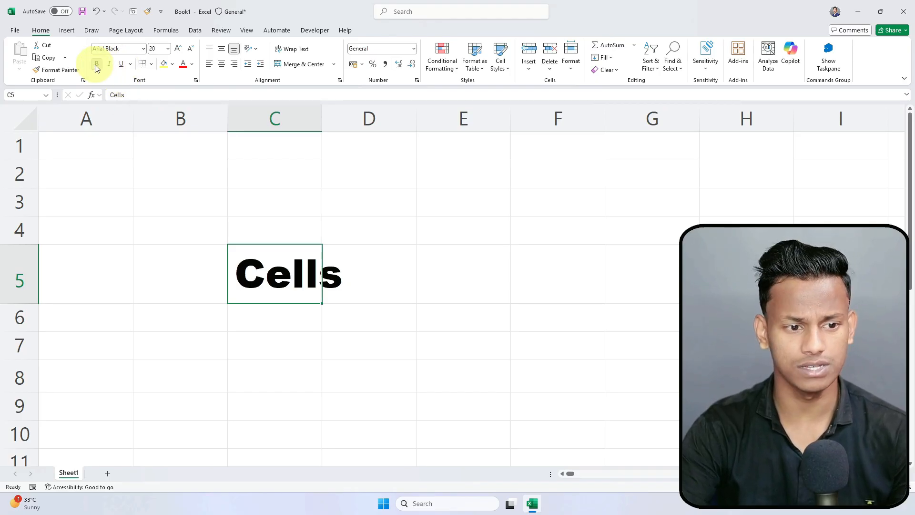
click(237, 219)
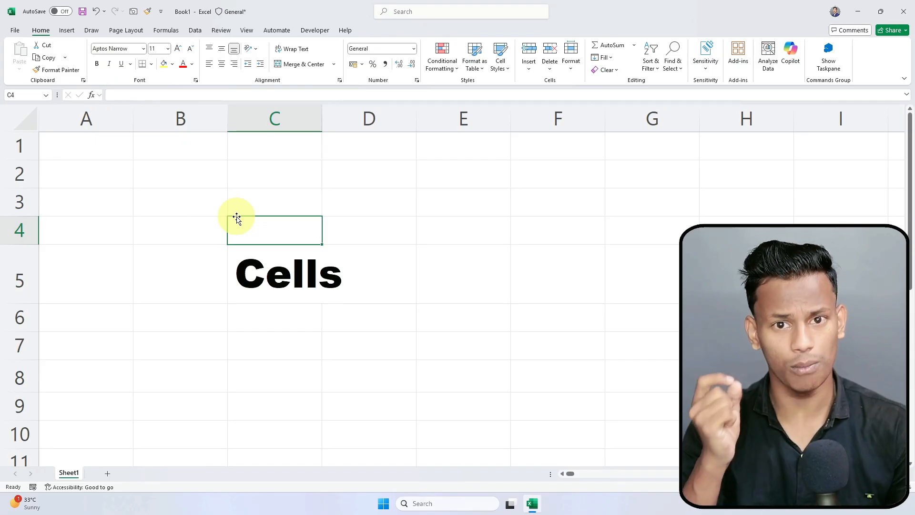
click(334, 271)
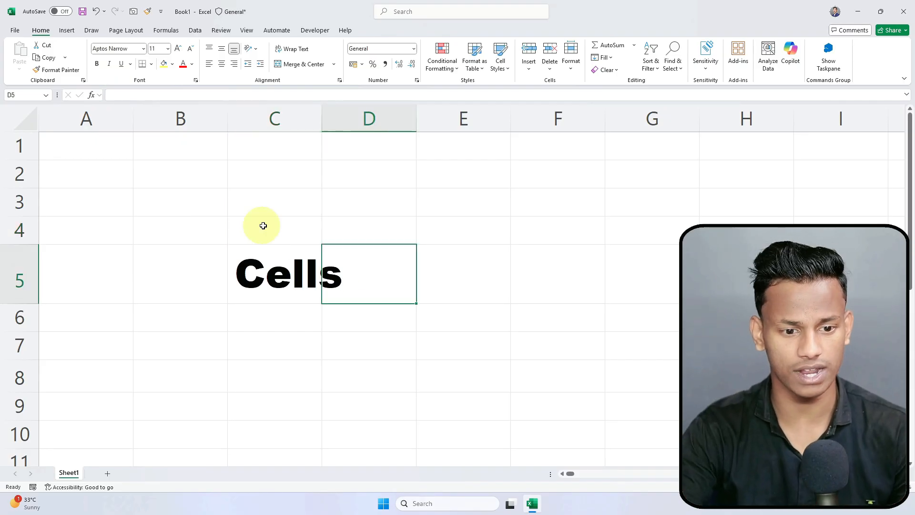
click(261, 224)
click(422, 259)
click(297, 276)
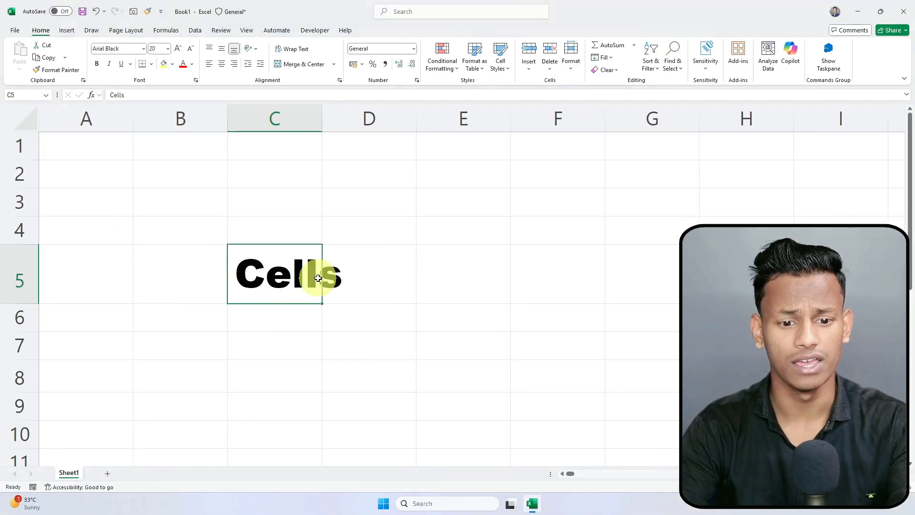
click(517, 274)
click(250, 179)
click(356, 229)
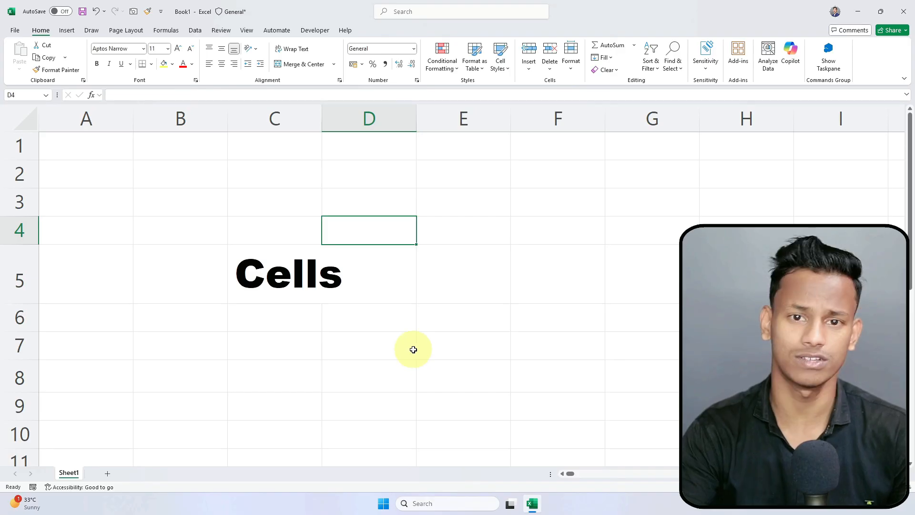
scroll(413, 350, down, 20)
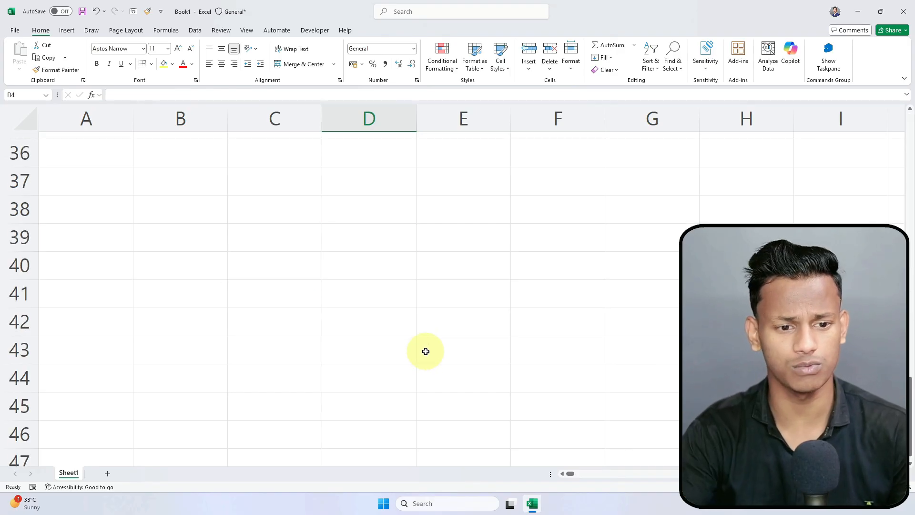
scroll(117, 227, down, 9)
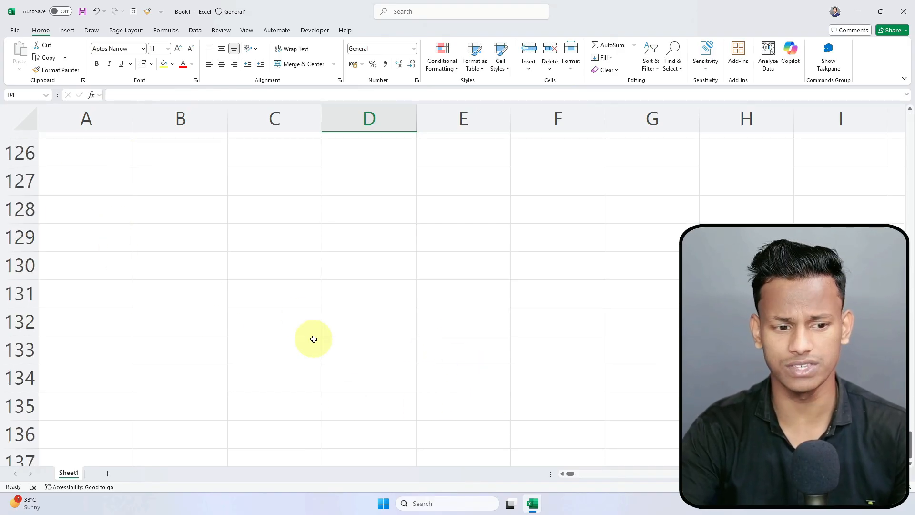
click(355, 391)
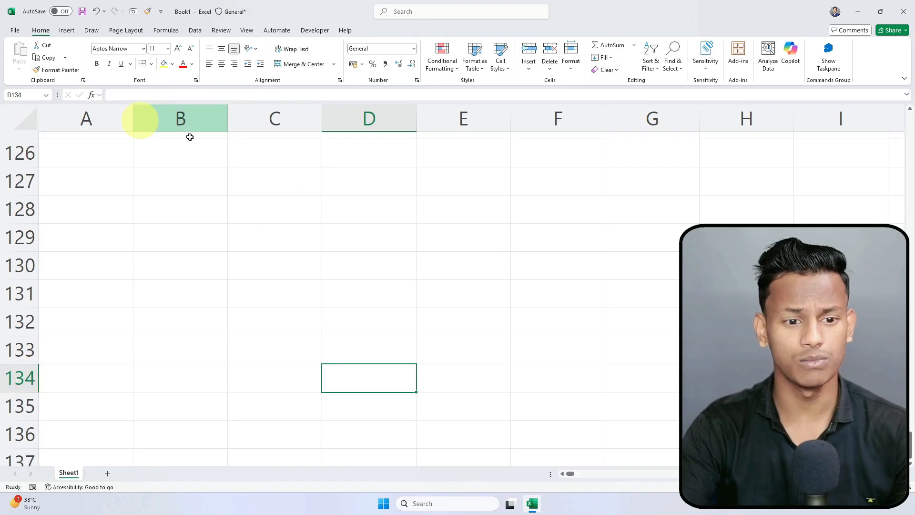
click(20, 94)
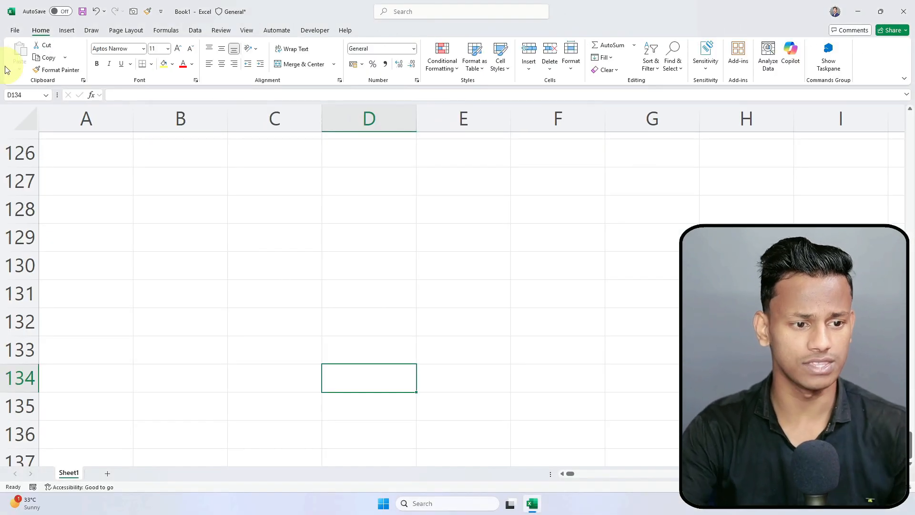
click(24, 92)
text(c5)
key(Return)
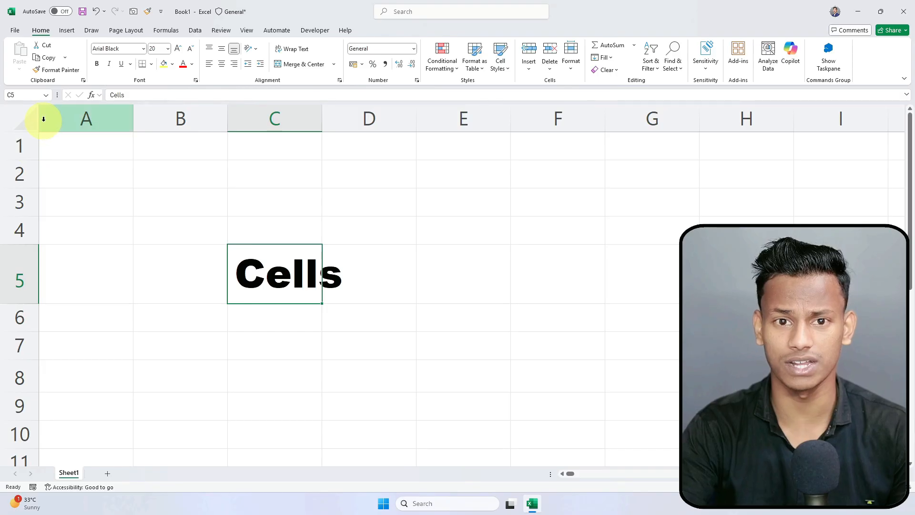
click(293, 229)
click(362, 252)
click(360, 221)
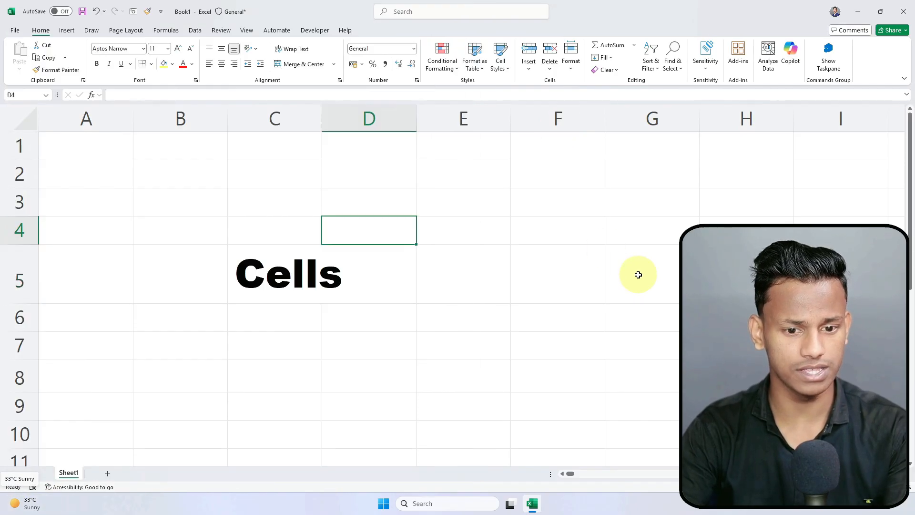
click(638, 272)
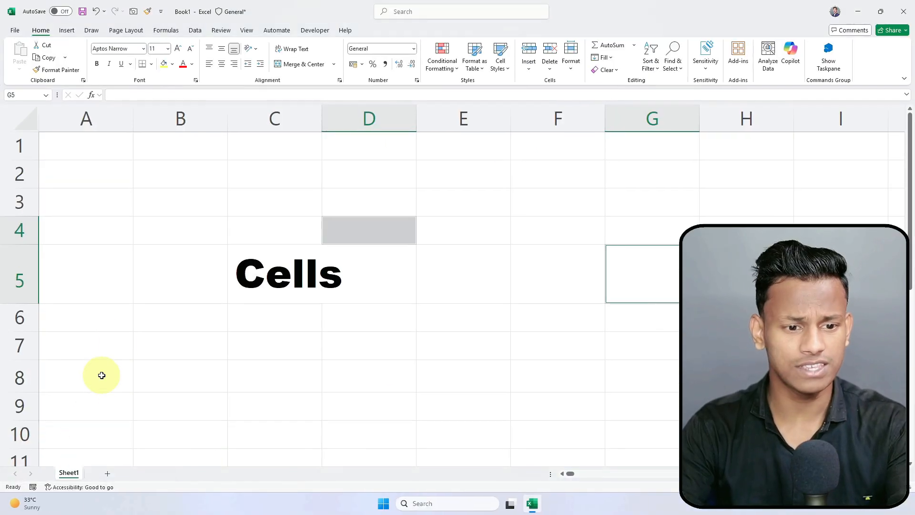
click(135, 199)
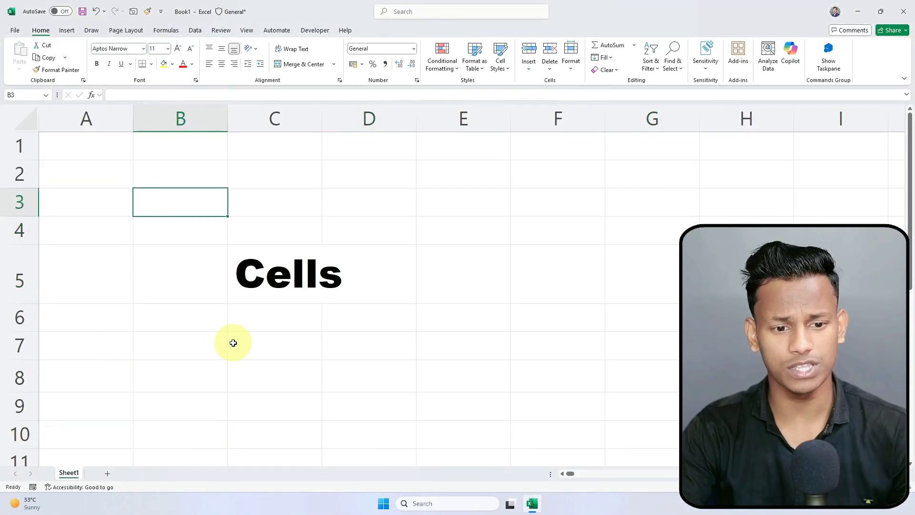
click(51, 225)
key(ctrl+Down)
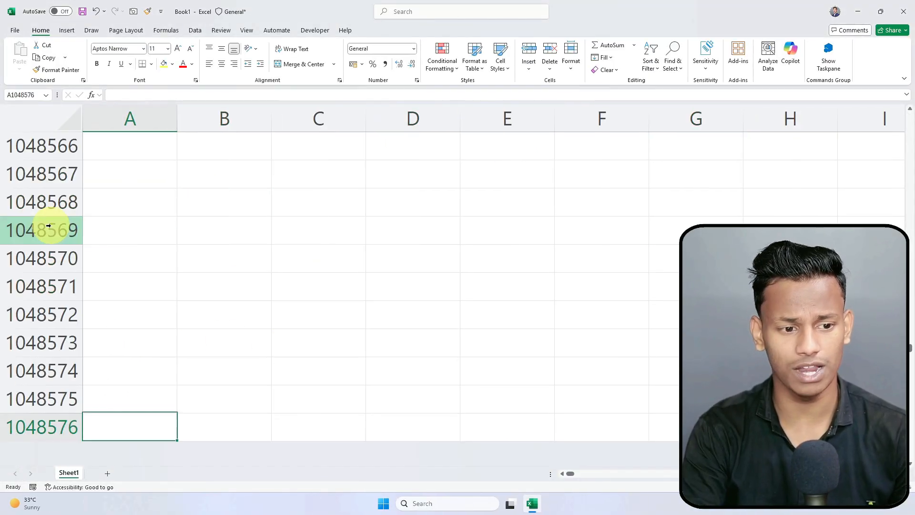
key(ctrl+Up)
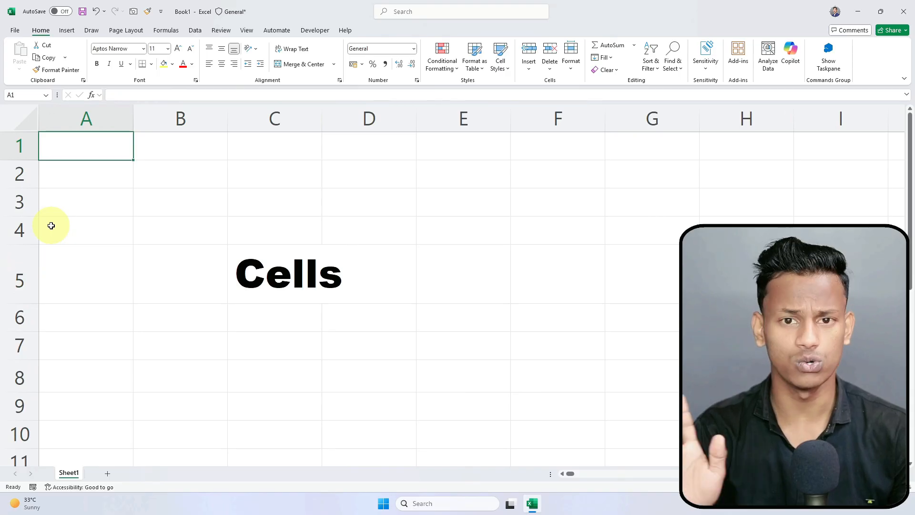
click(107, 379)
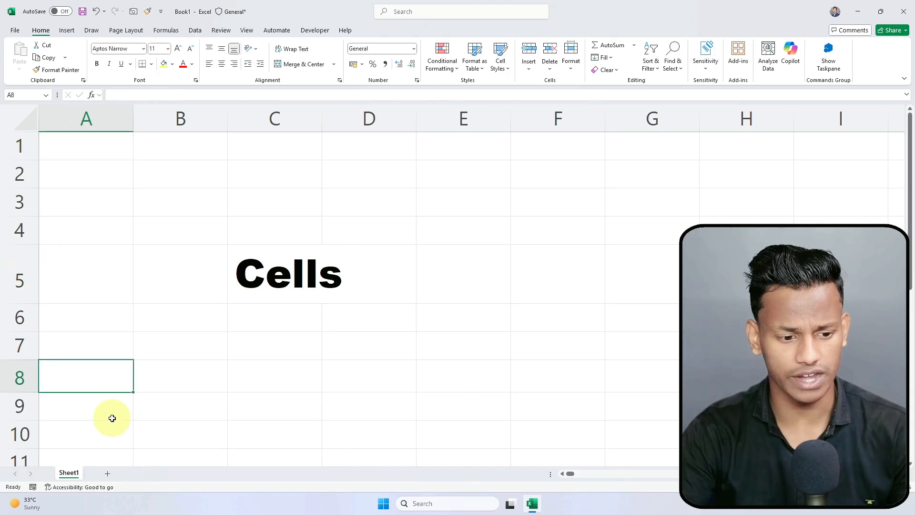
Step: Add Sheet2 and compare it with Sheet1, jumping to its last row and back
click(106, 477)
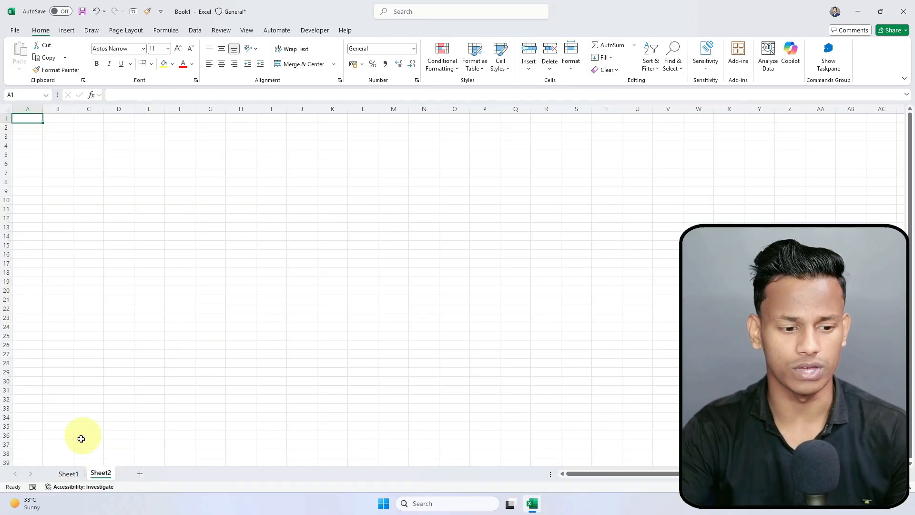
click(66, 474)
click(182, 203)
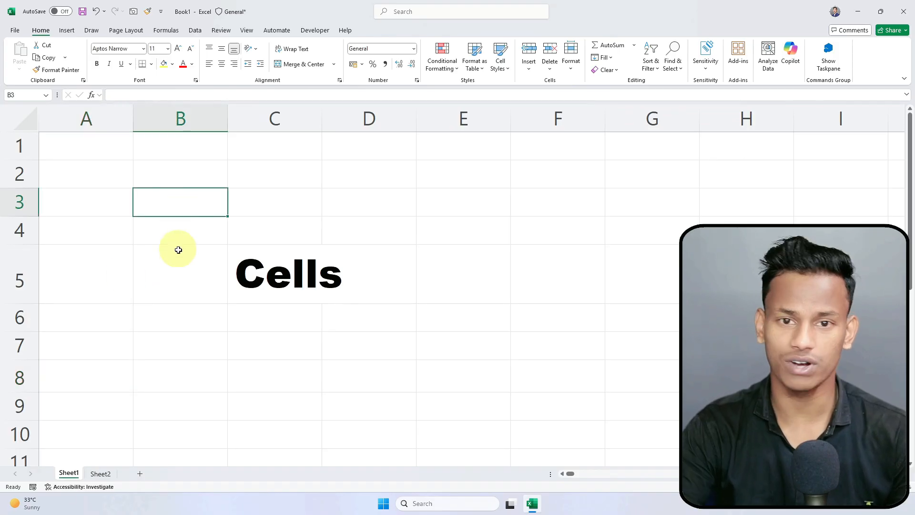
click(101, 474)
click(34, 247)
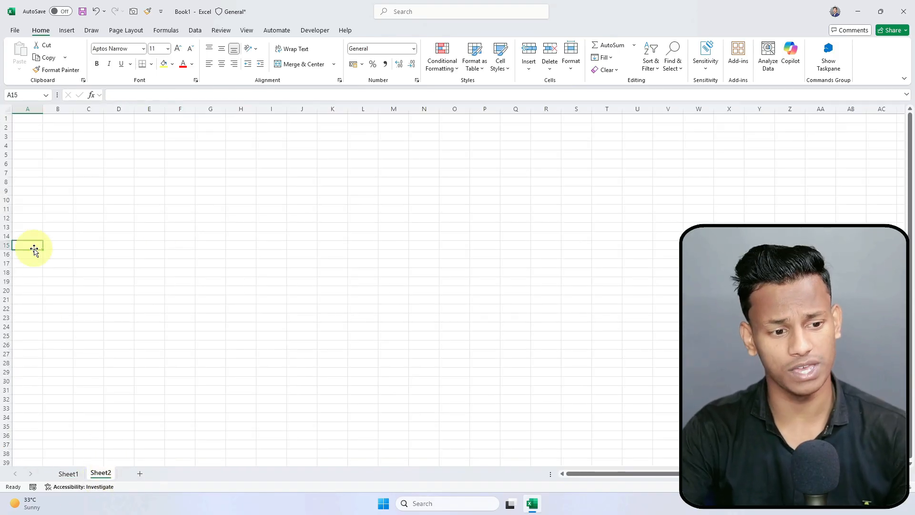
key(ctrl+Down)
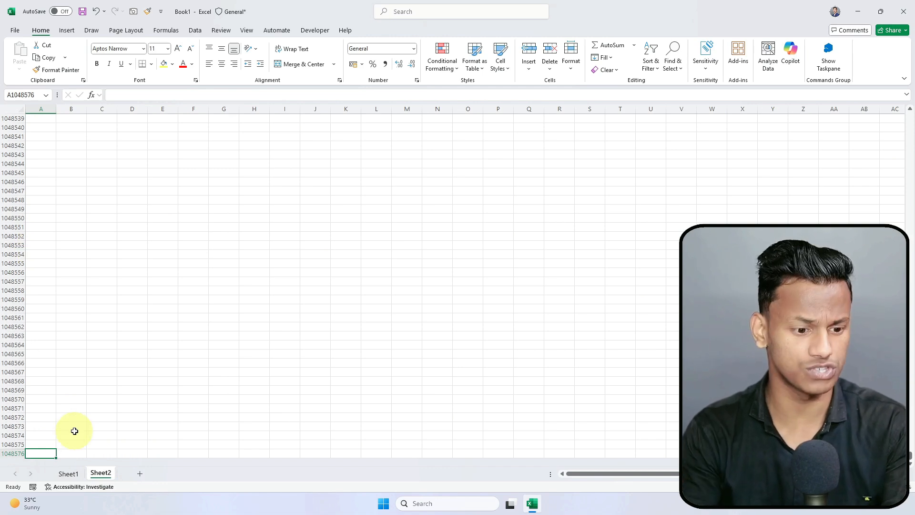
key(ctrl+Up)
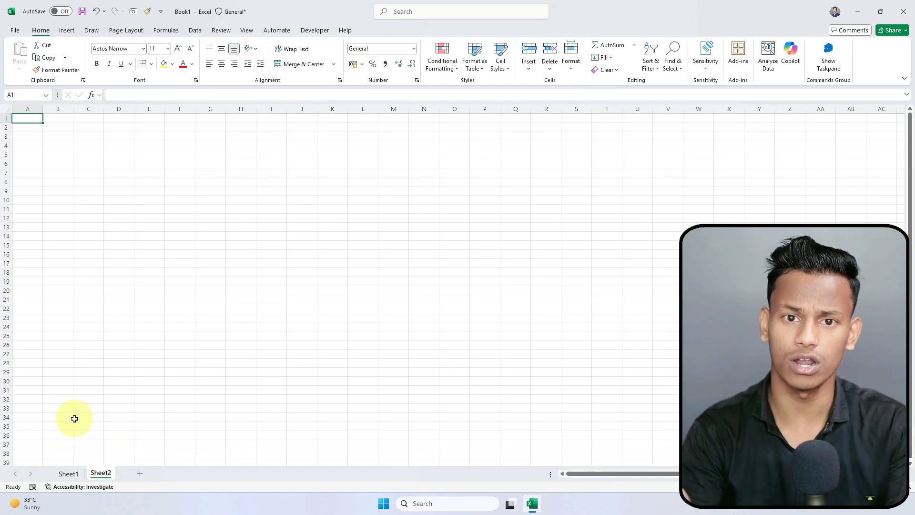
click(68, 474)
click(105, 477)
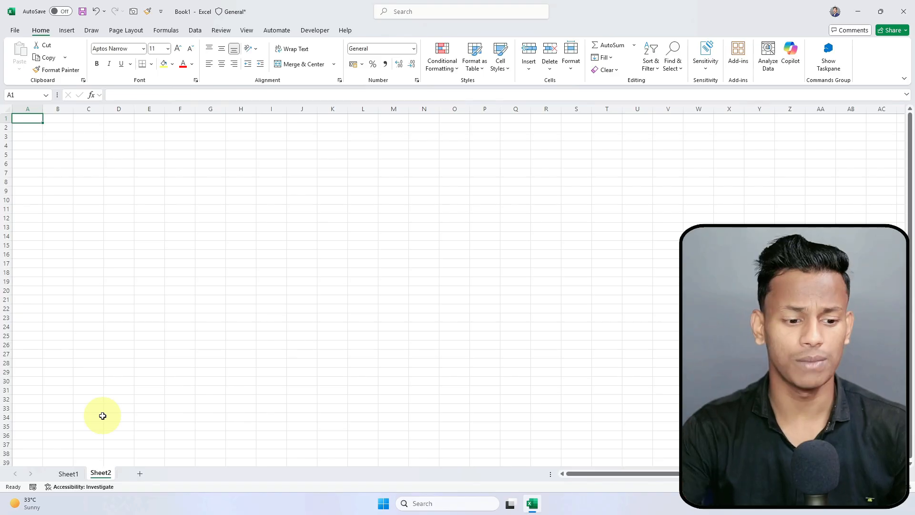
Step: Add sheets up to Sheet9, then group Sheet2 through Sheet9 and right-click the group
click(172, 474)
click(204, 474)
click(237, 474)
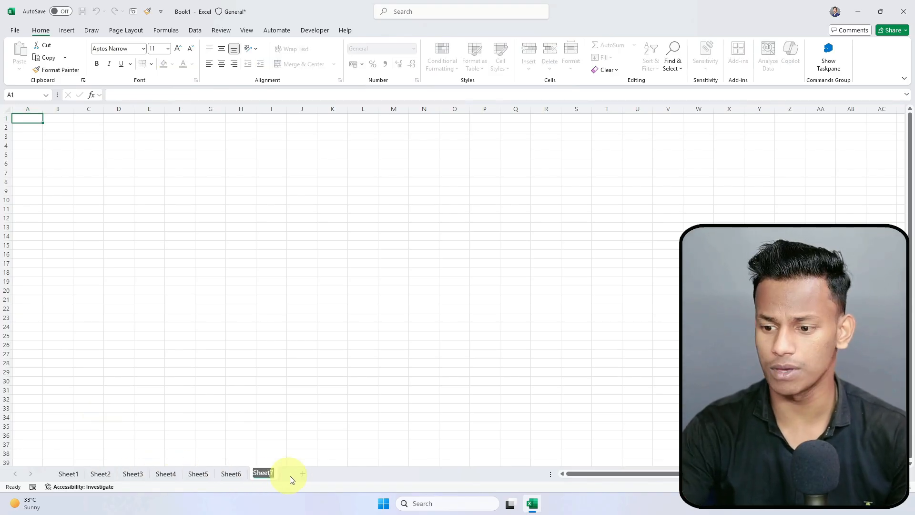
click(303, 475)
click(336, 475)
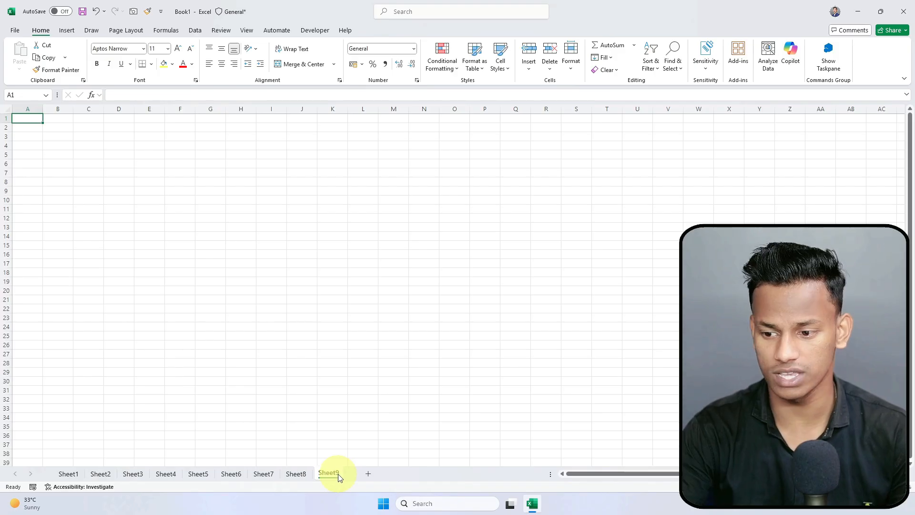
shift+click(101, 474)
right_click(127, 474)
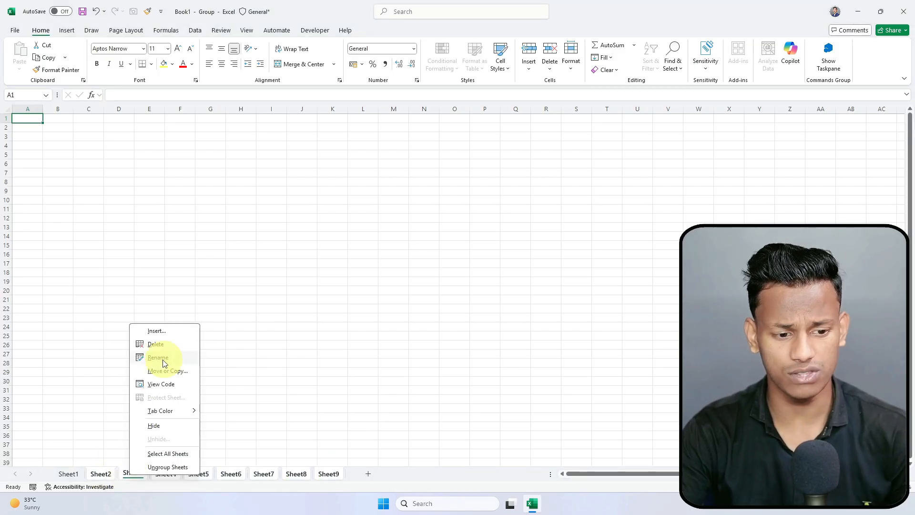
Step: Delete the grouped Sheet2 to Sheet9, confirm, and close the news and weather panel
click(154, 344)
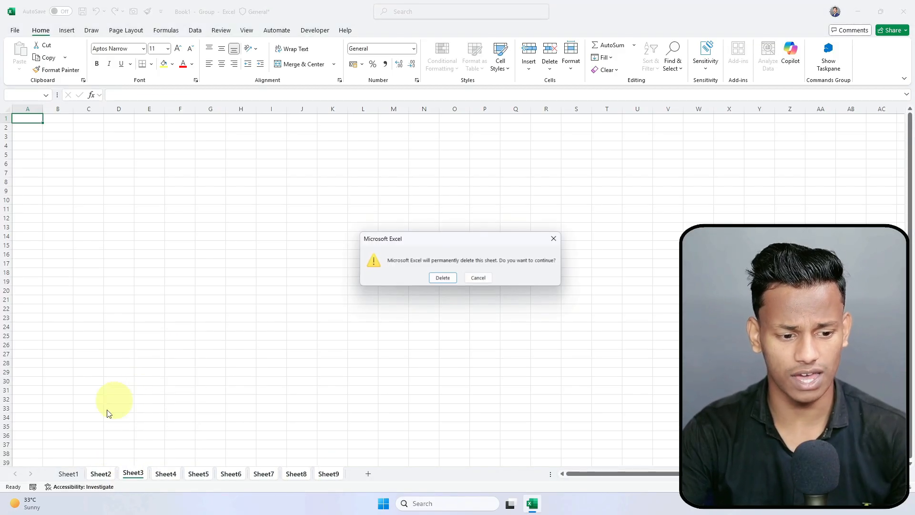
click(443, 279)
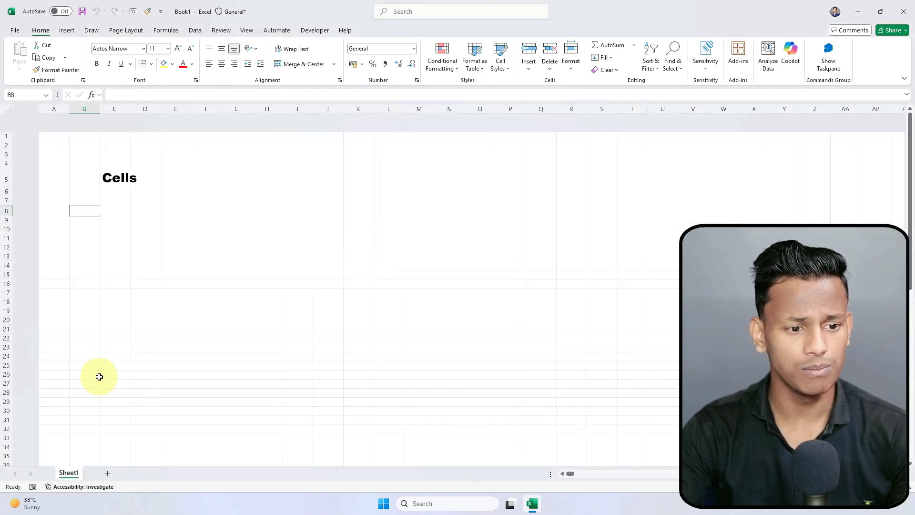
scroll(165, 231, up, 5)
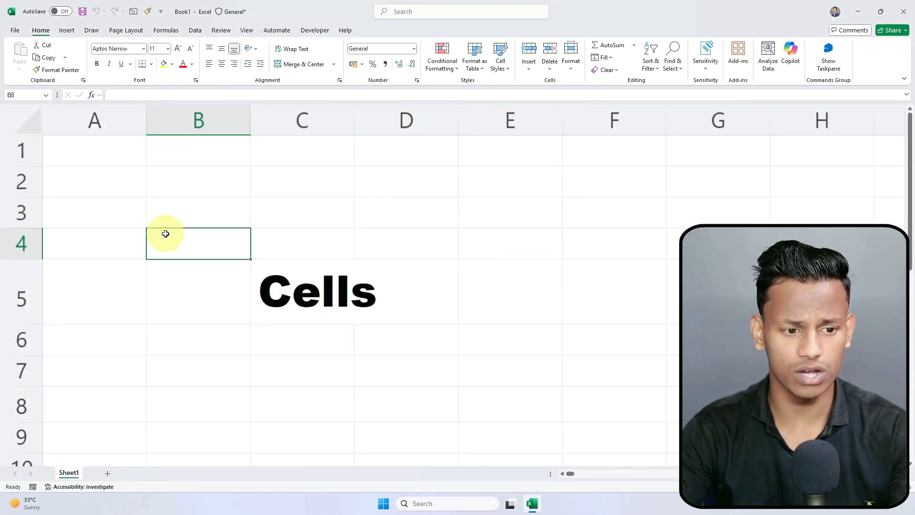
scroll(165, 234, up, 1)
ctrl+click(160, 401)
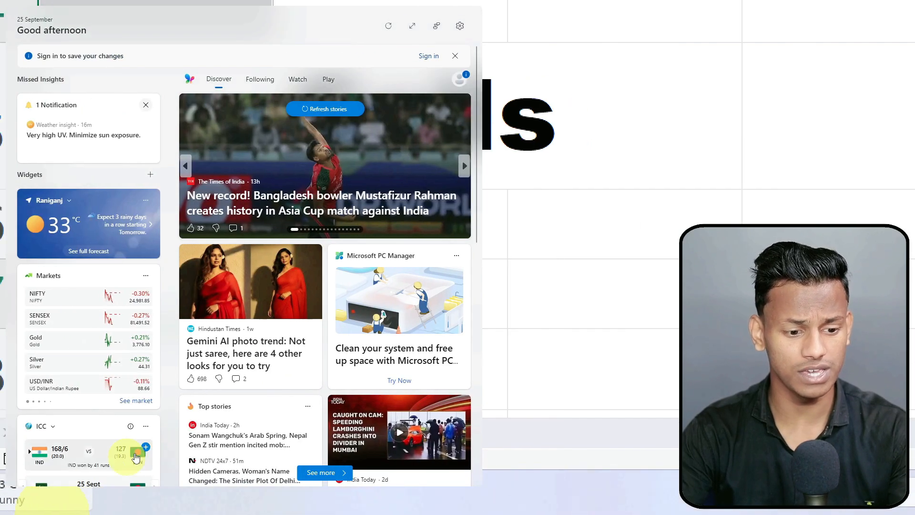
click(547, 244)
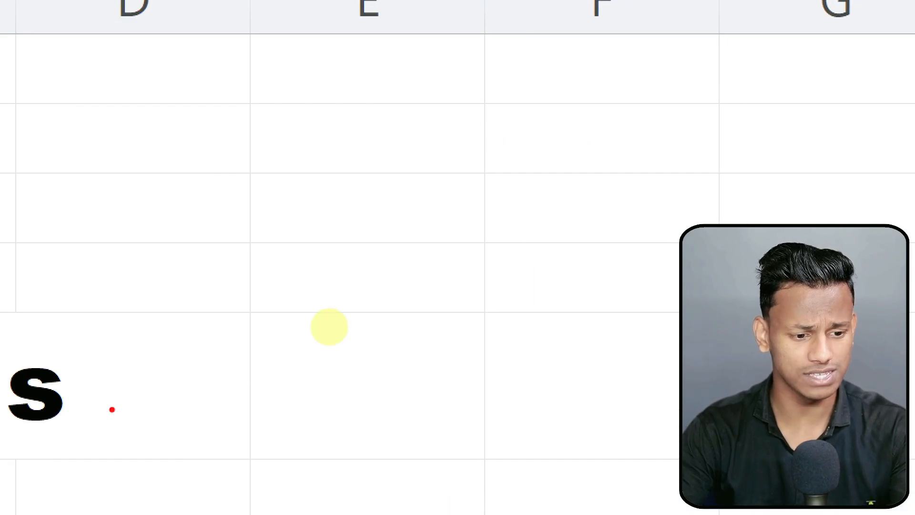
key(Escape)
Step: Rename the Sheet1 tab to Trail
double_click(70, 473)
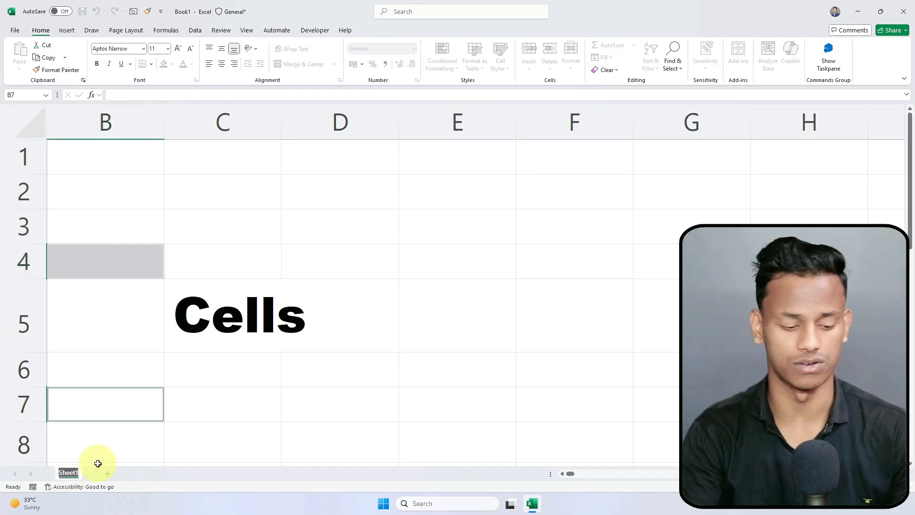
text(Trail)
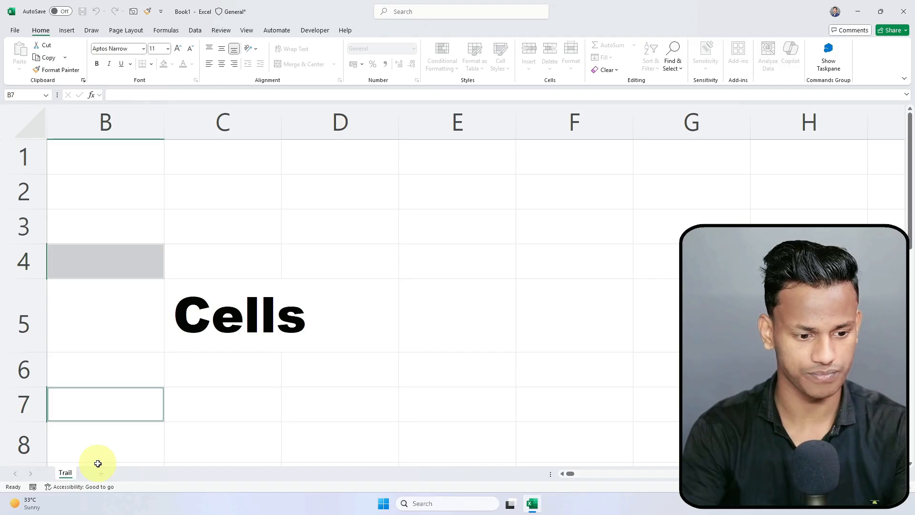
click(119, 439)
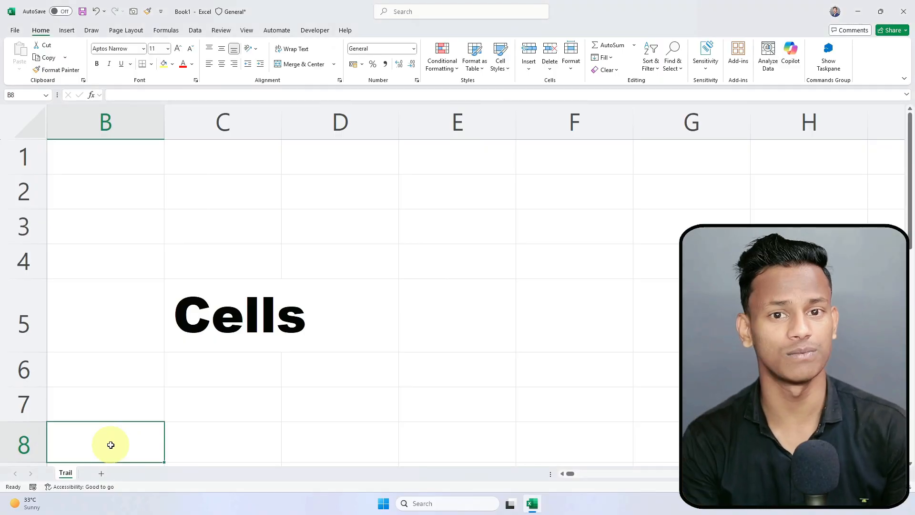
Step: Select cells D4 and C5 on the Trail sheet, then add D4 to the selection
click(305, 249)
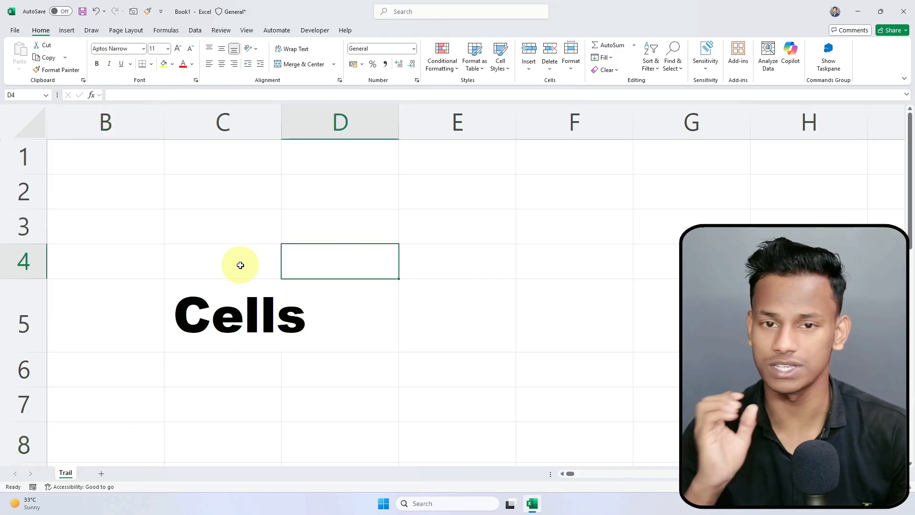
click(210, 284)
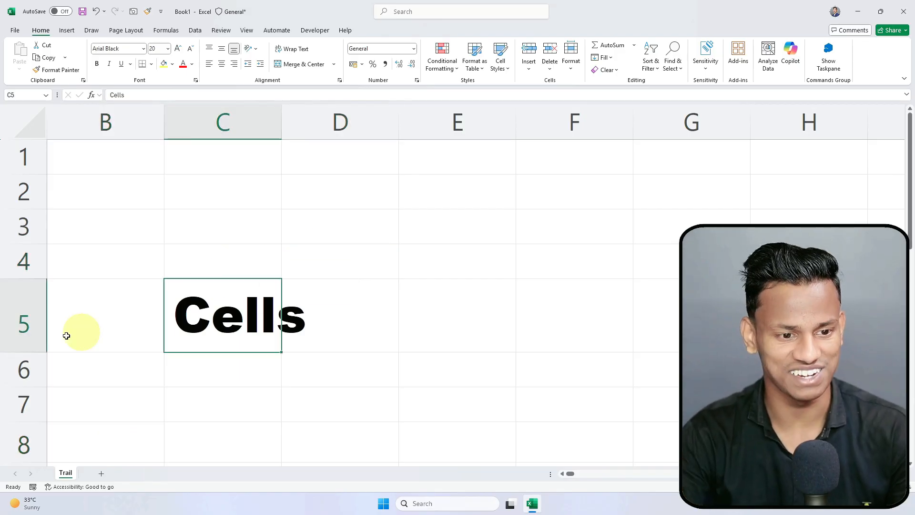
scroll(214, 312, down, 1)
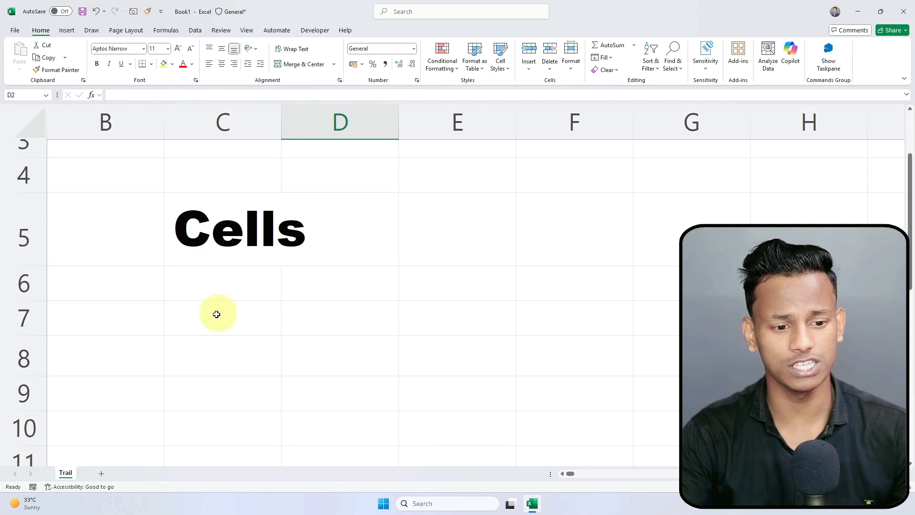
scroll(316, 272, up, 1)
ctrl+click(304, 258)
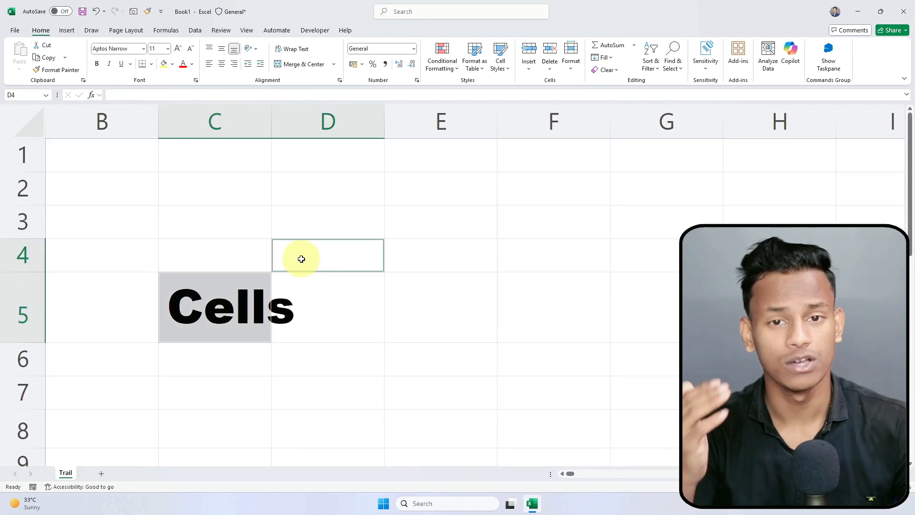
Step: Insert a new worksheet after Trail and name it Data
click(101, 474)
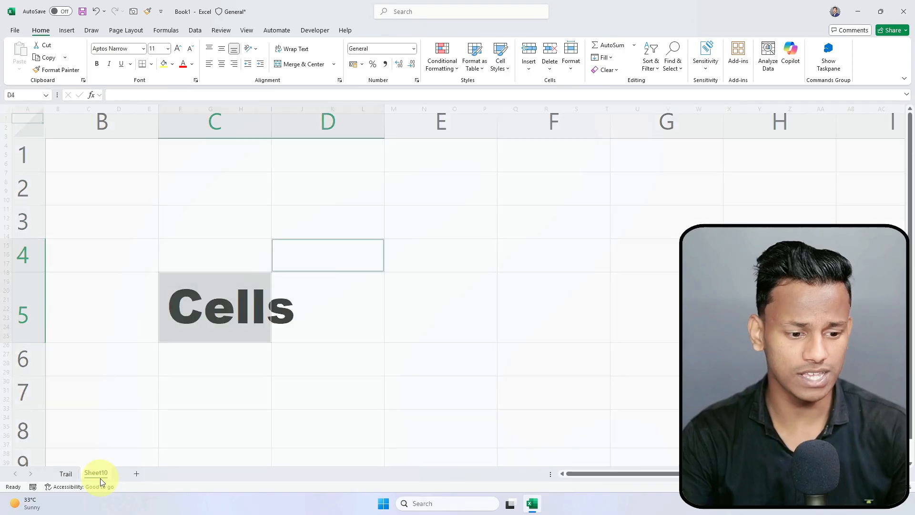
double_click(95, 473)
text(Data)
key(Return)
Step: Select cells on the Data sheet, ending on A2 for the first header
click(91, 128)
scroll(94, 209, up, 6)
click(90, 232)
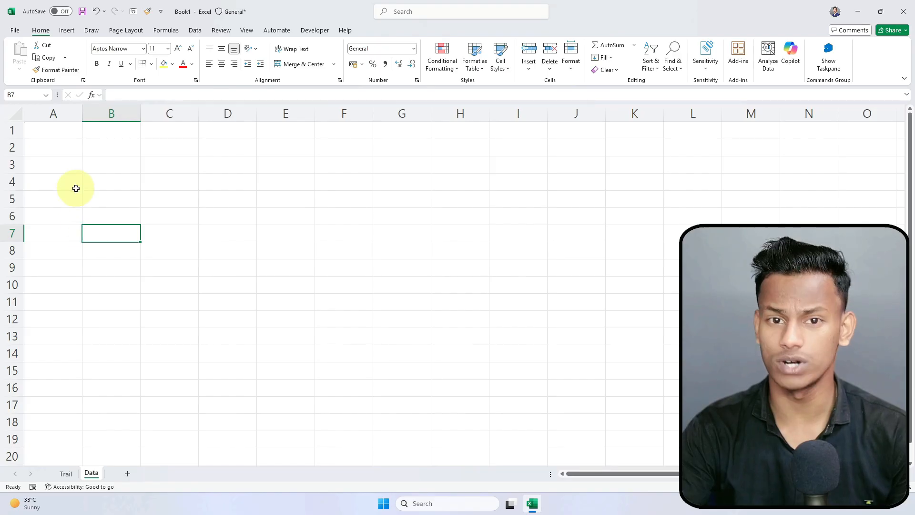
click(70, 130)
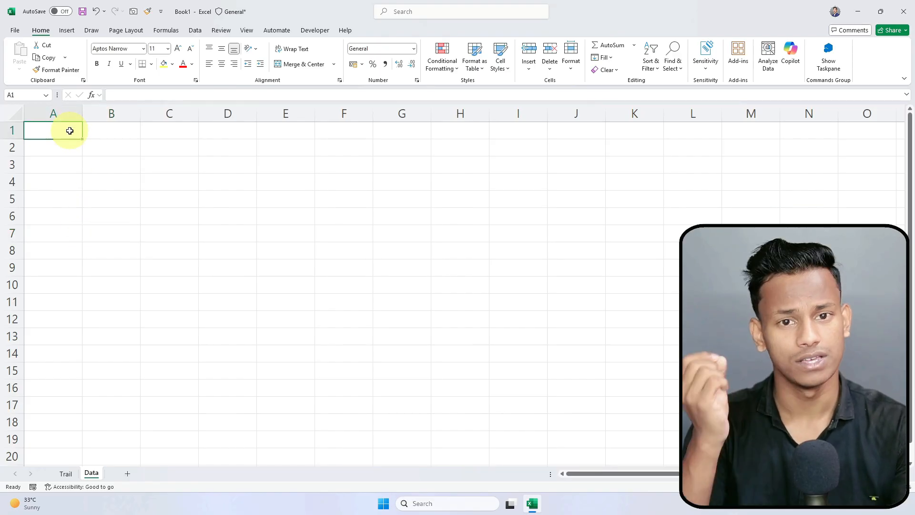
click(71, 143)
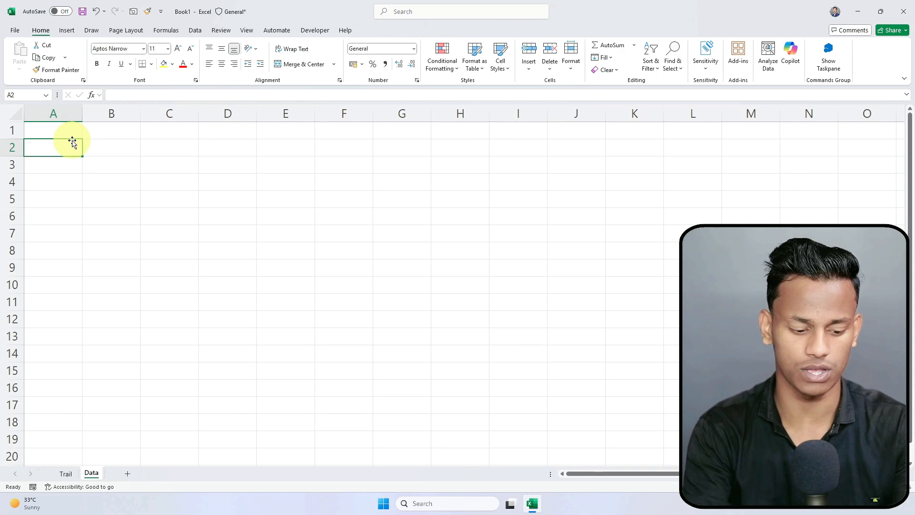
Step: Enter SL No, Name, Father Name, Address, Phone No. and Email Id across A2:F2
text(SL No)
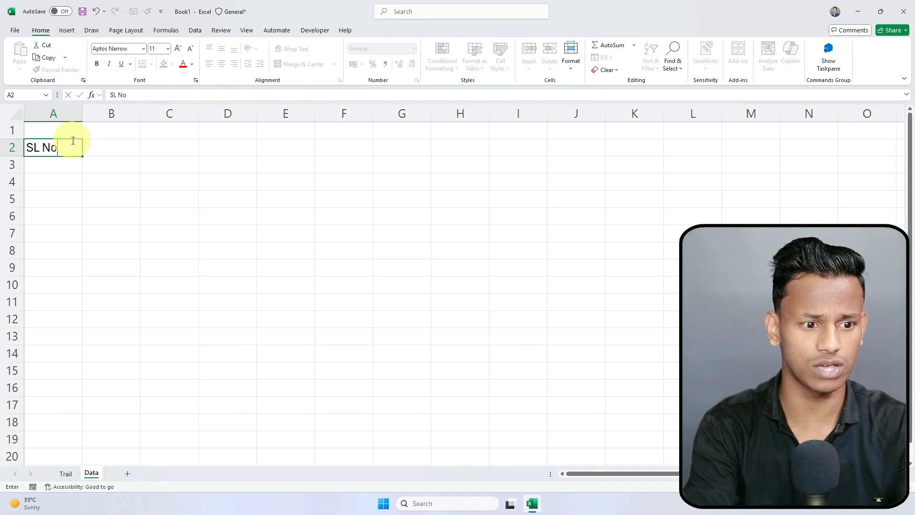
key(Tab)
text(Name)
key(Tab)
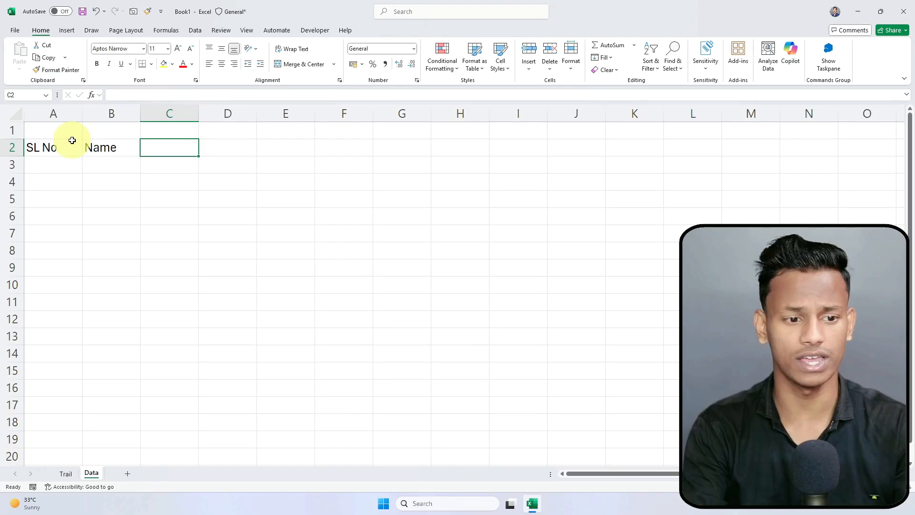
text(Father Nam,e)
key(Tab)
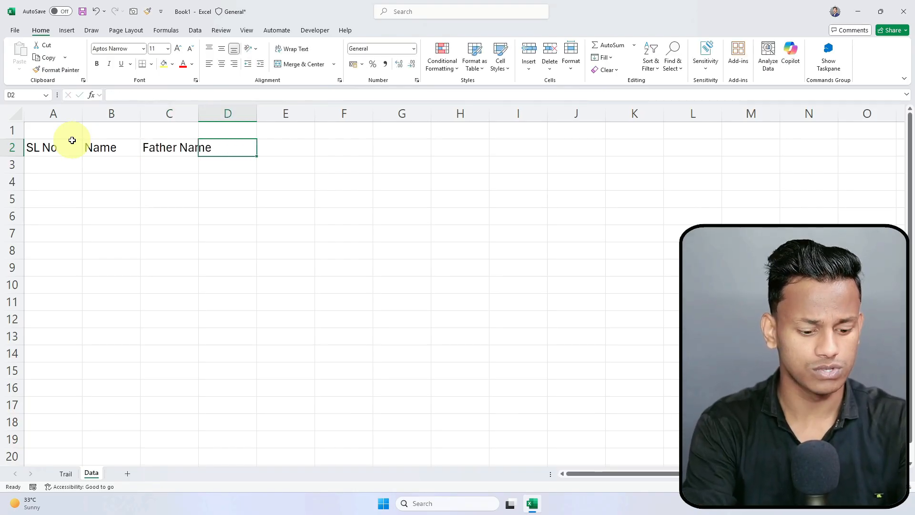
text(Address)
key(Tab)
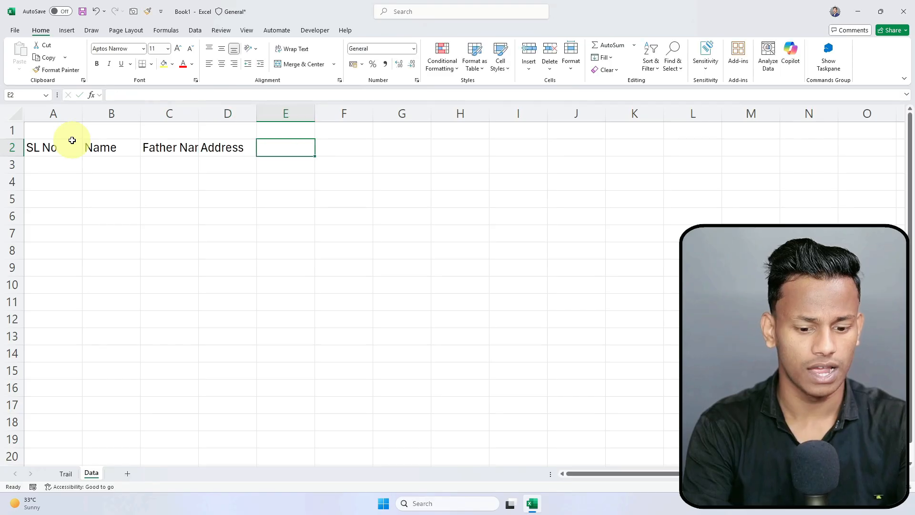
text(Phone)
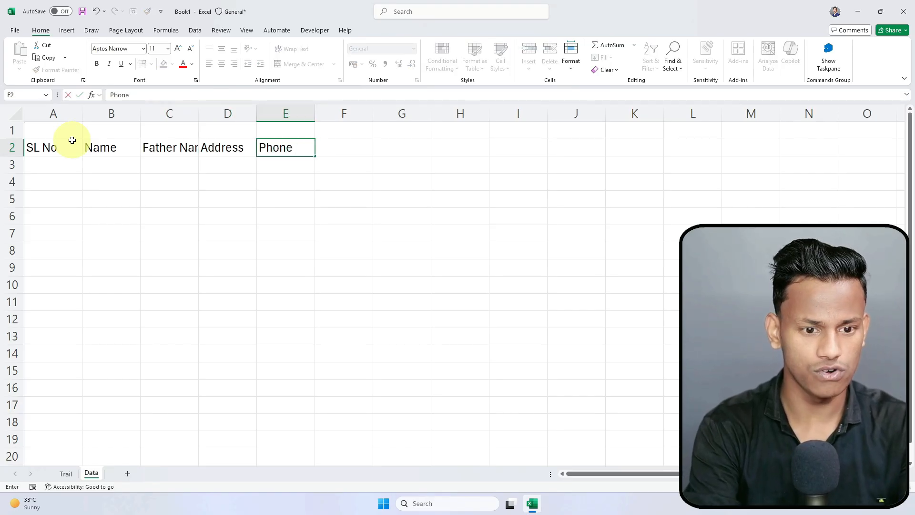
text( No.)
key(Tab)
text(Email Id)
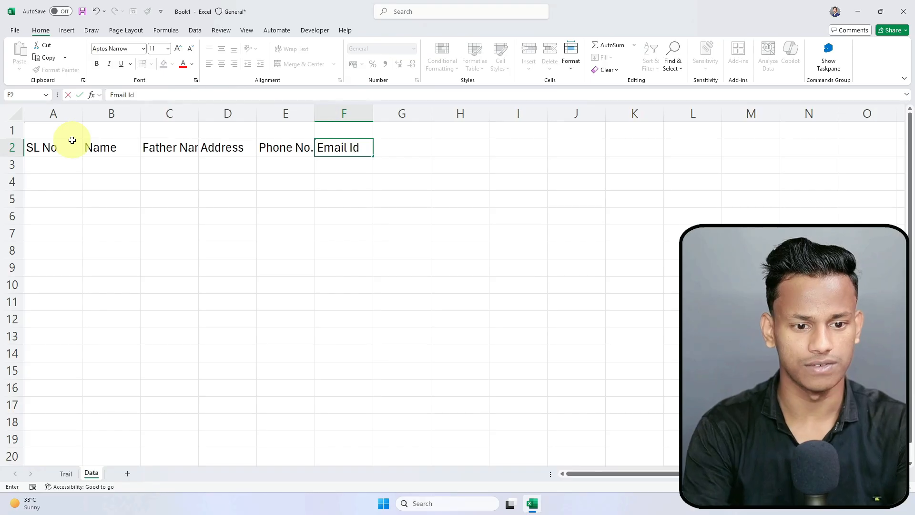
key(Return)
click(17, 113)
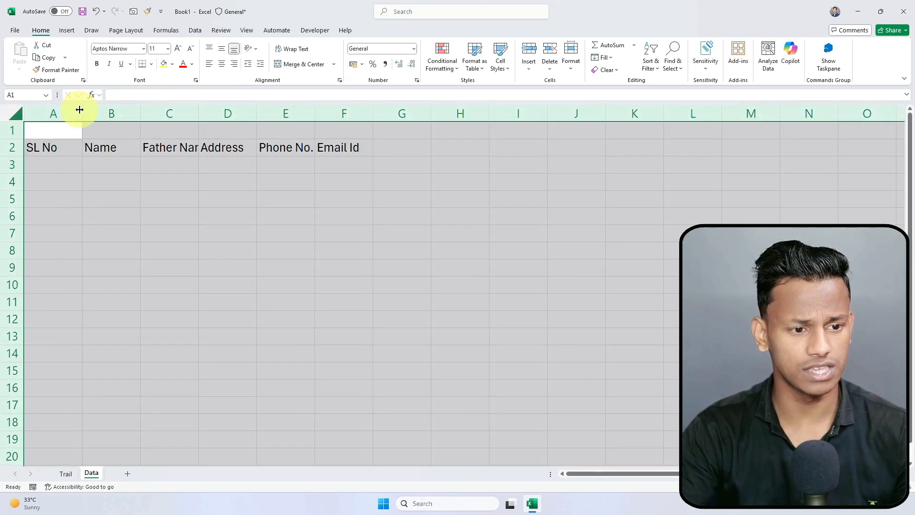
click(194, 162)
click(147, 198)
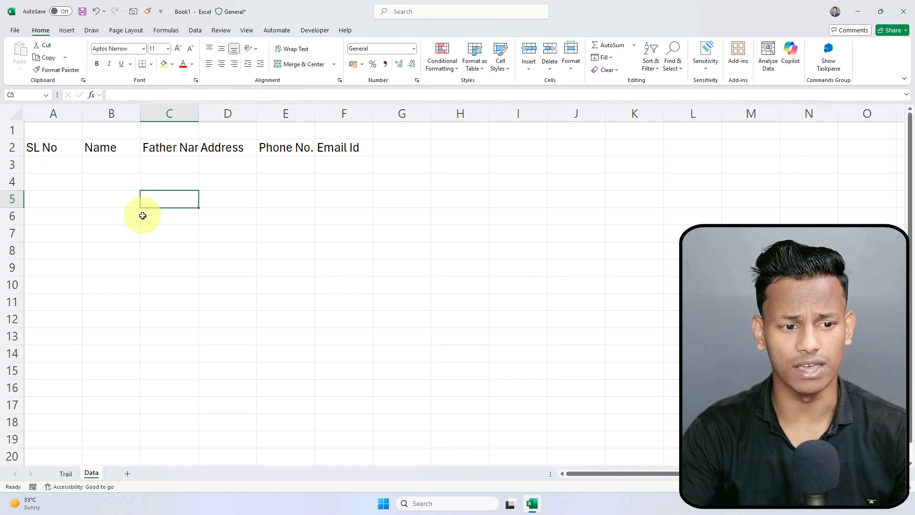
click(72, 147)
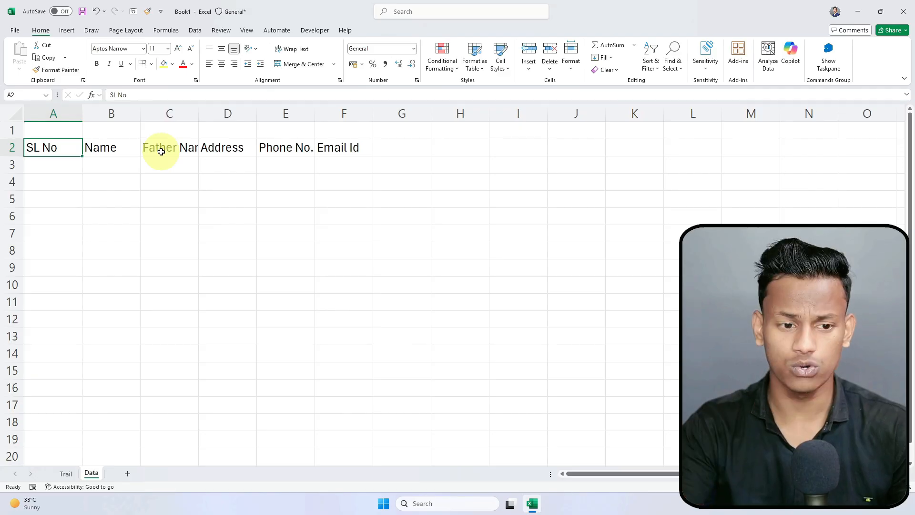
Step: AutoFit column C to Father Name, widen it briefly, then narrow it back to width 10.67
double_click(198, 110)
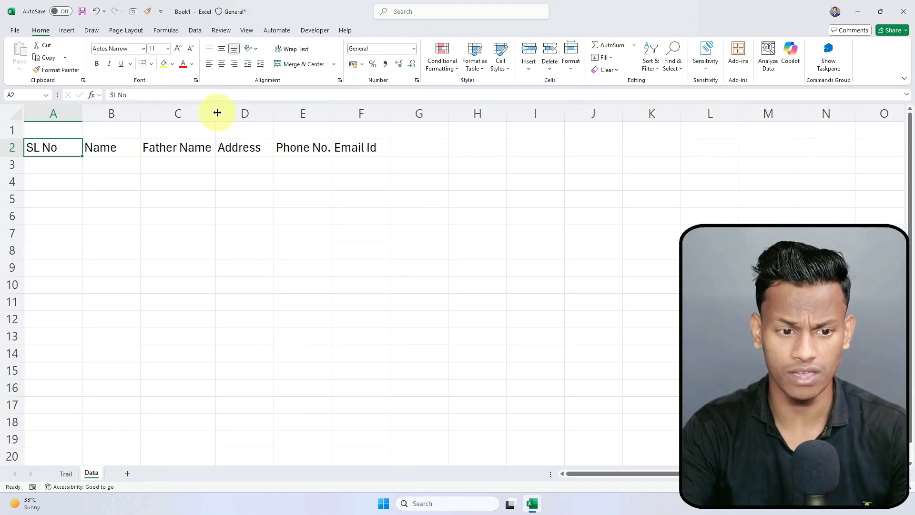
drag(216, 112, 452, 120)
click(490, 266)
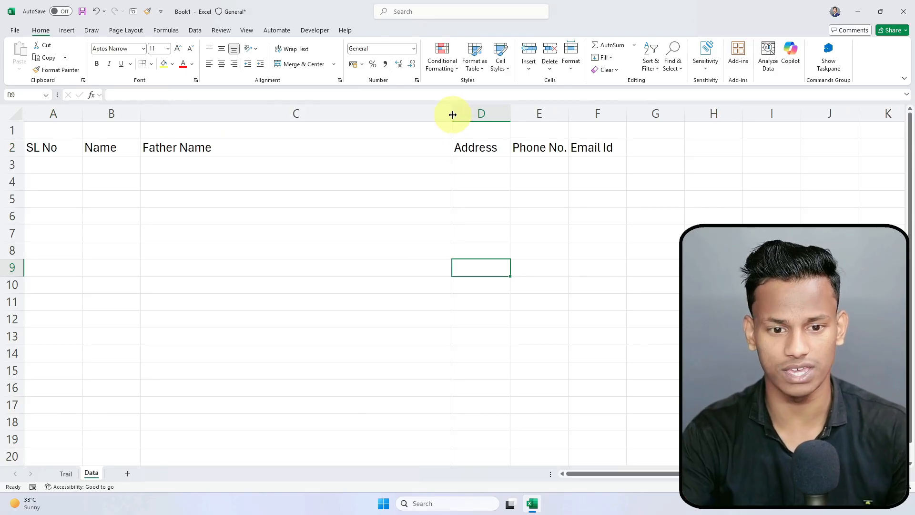
key(ctrl+shift+plus)
key(Escape)
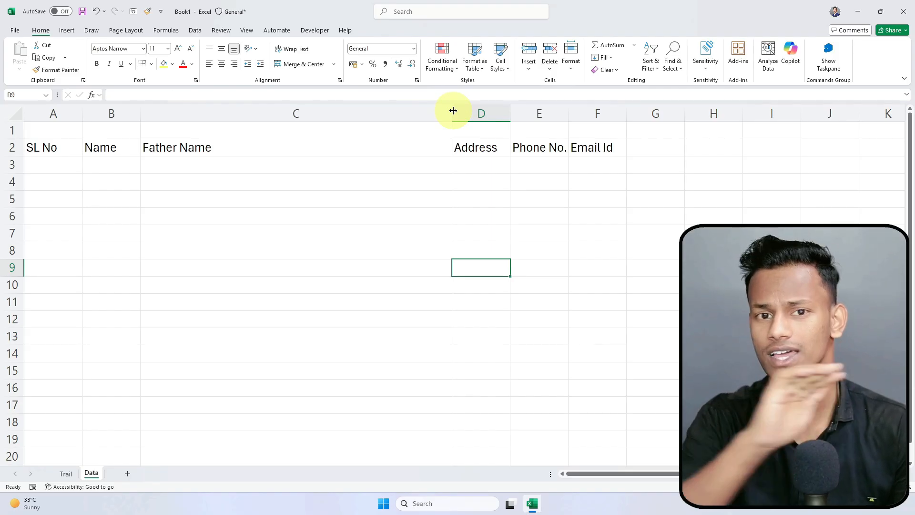
drag(453, 111, 214, 122)
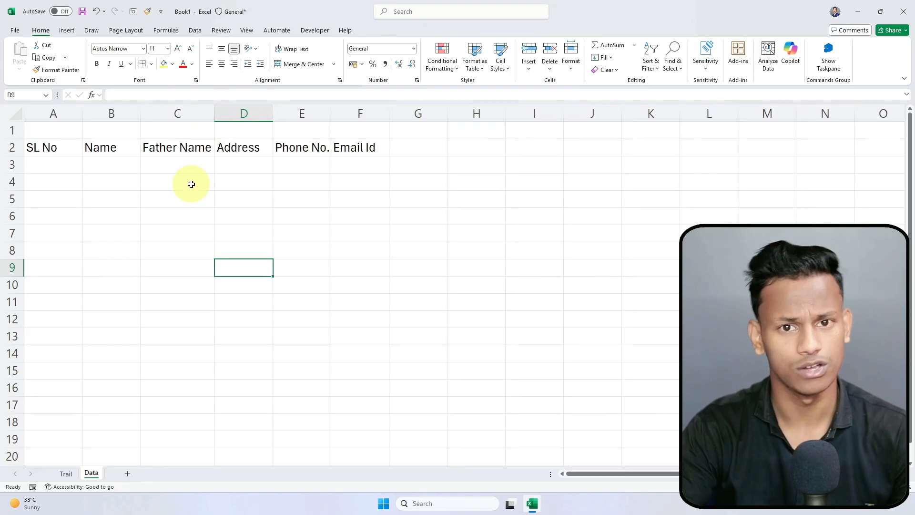
Step: AutoFit columns F, E and D to Email Id, Phone No. and Address
click(118, 216)
click(422, 154)
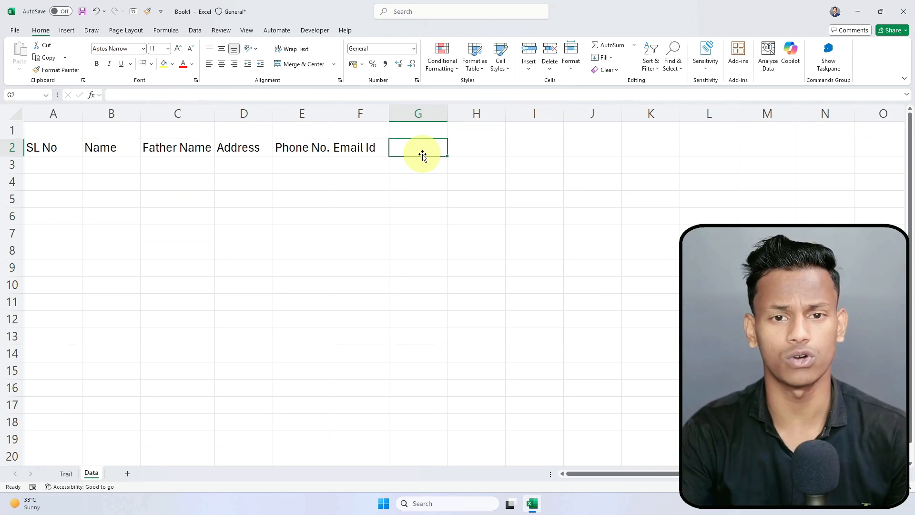
double_click(391, 110)
double_click(329, 110)
double_click(273, 109)
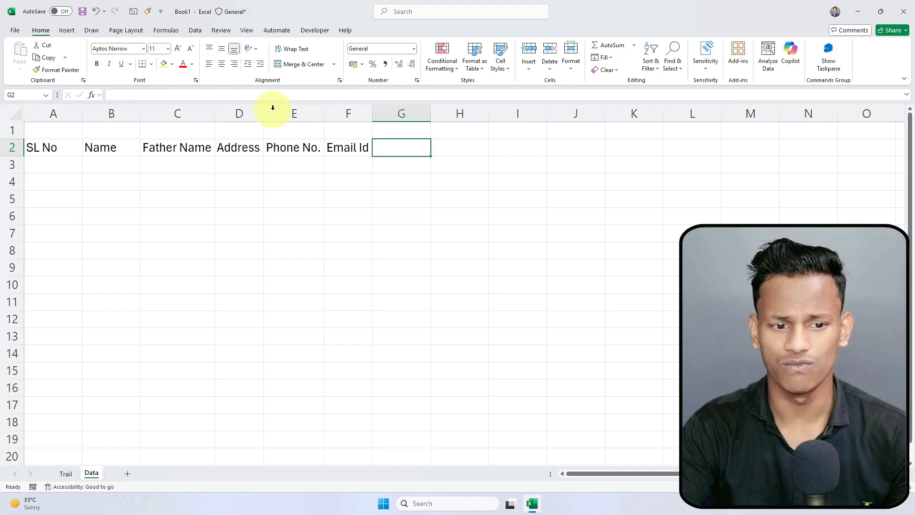
click(290, 201)
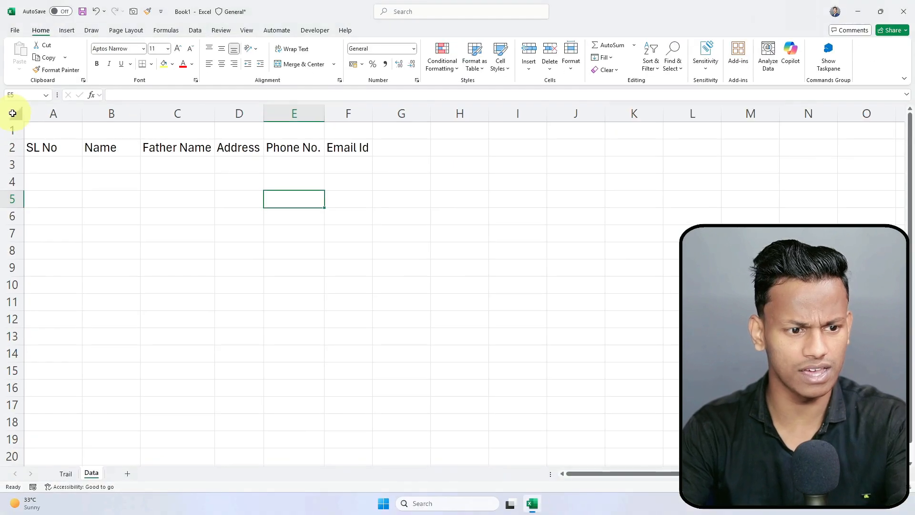
Step: Select the whole sheet and AutoFit all columns, undoing once and reapplying the AutoFit
click(33, 130)
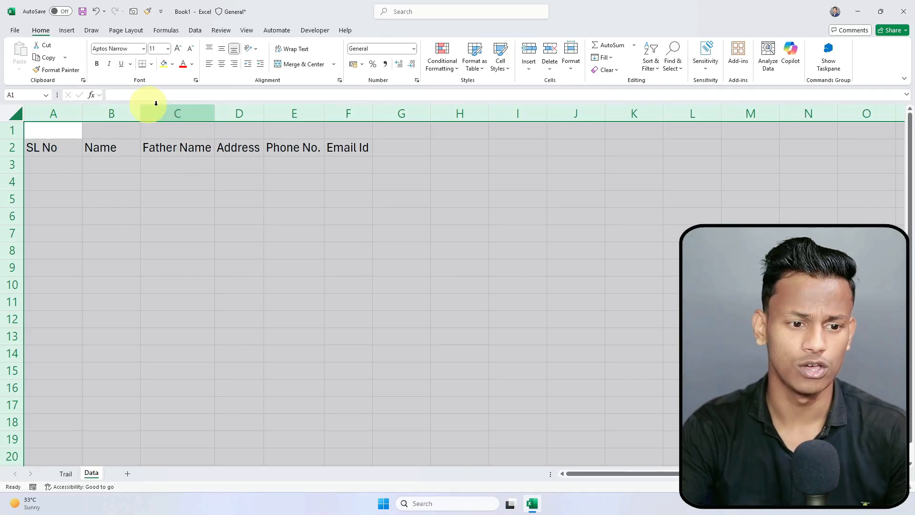
double_click(323, 111)
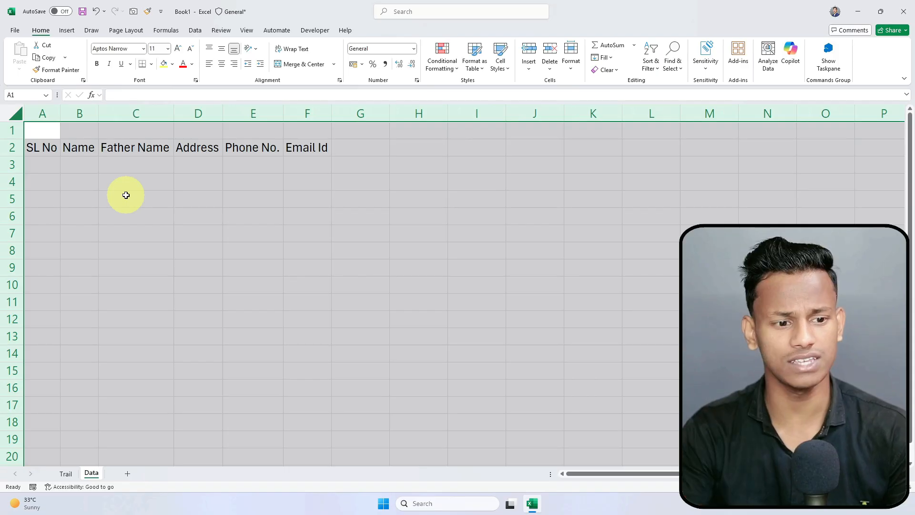
key(ctrl+z)
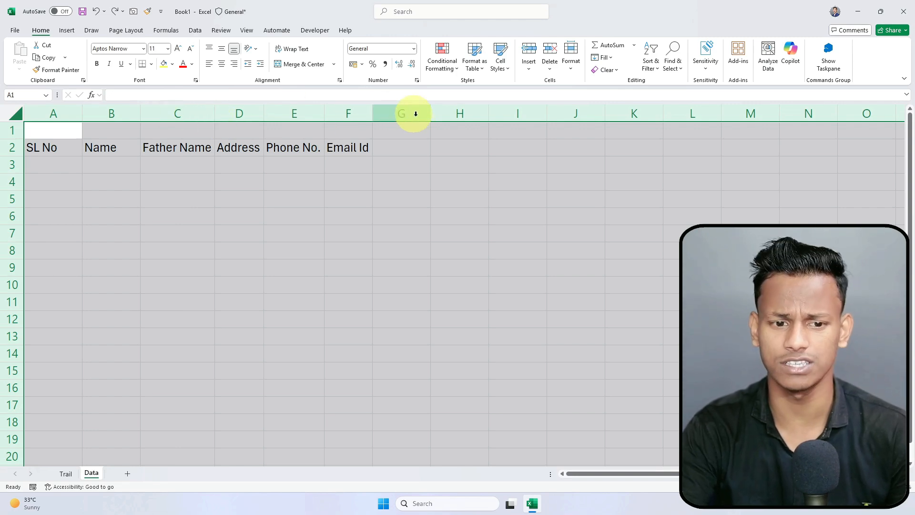
double_click(545, 110)
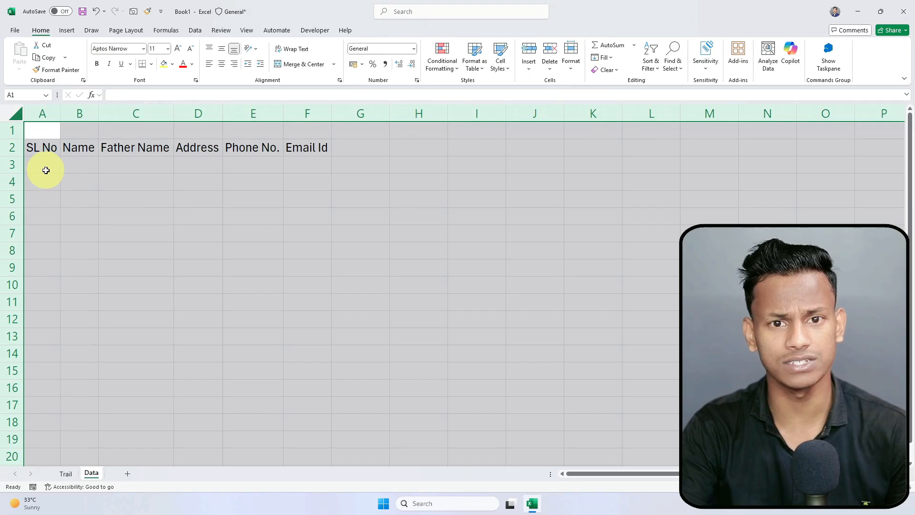
click(64, 174)
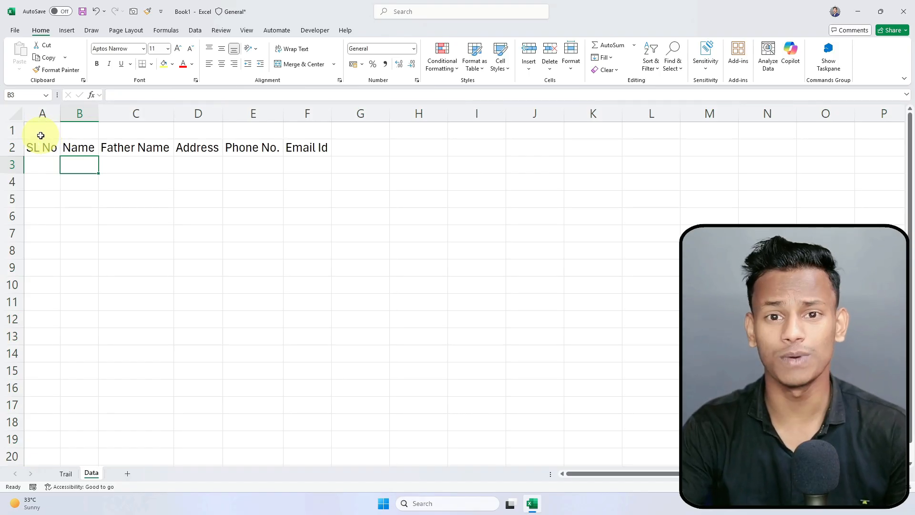
drag(40, 134, 318, 131)
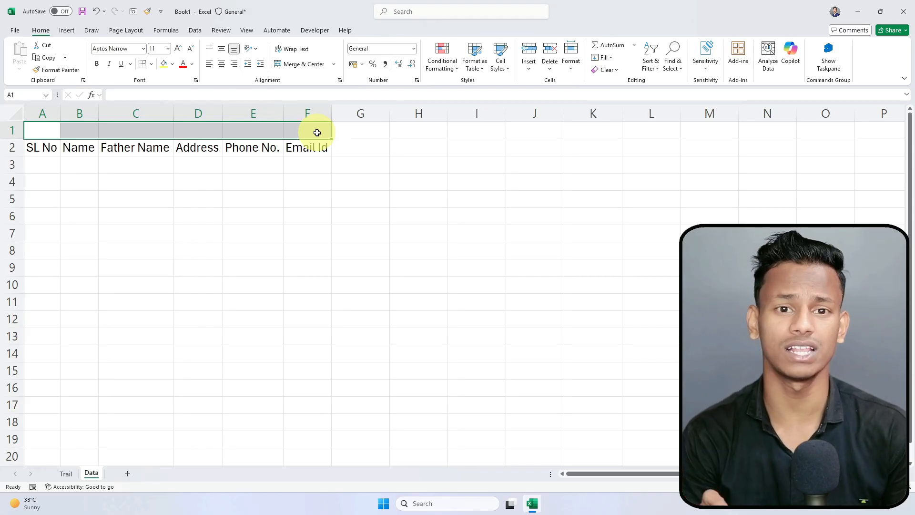
click(209, 177)
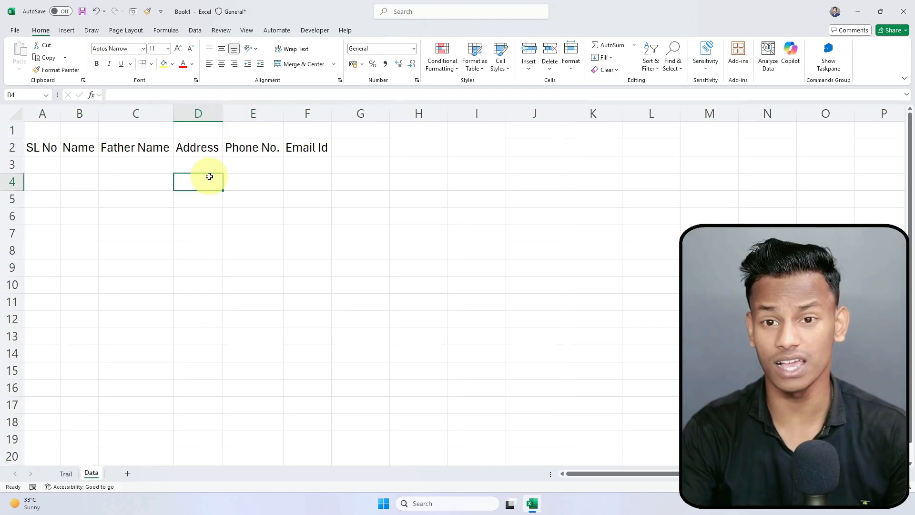
click(37, 163)
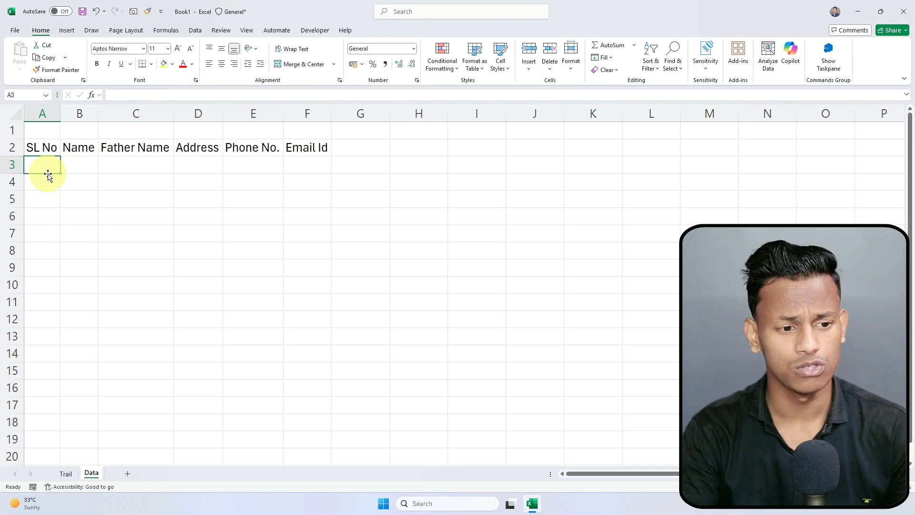
Step: Enter record 1 across A3:F3: SL No 1, a name, father's name, address, phone and e-mail
text(1)
key(Tab)
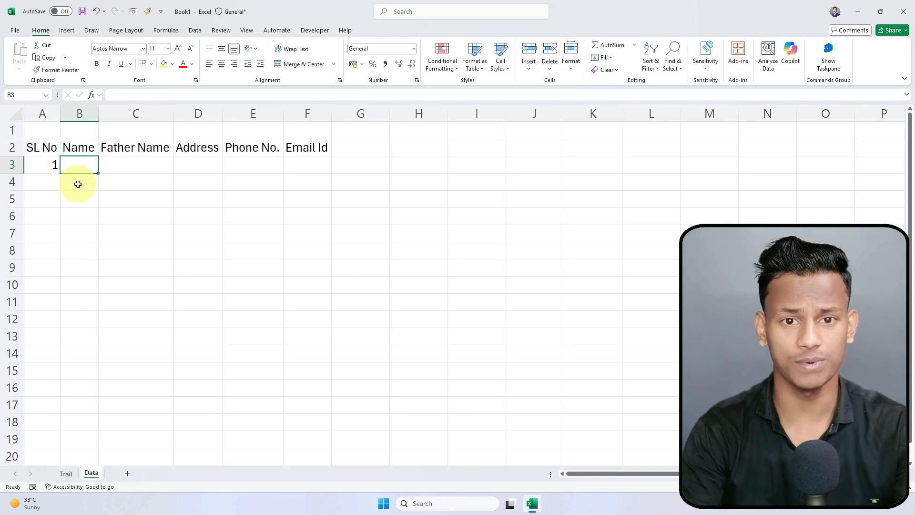
text(Arun)
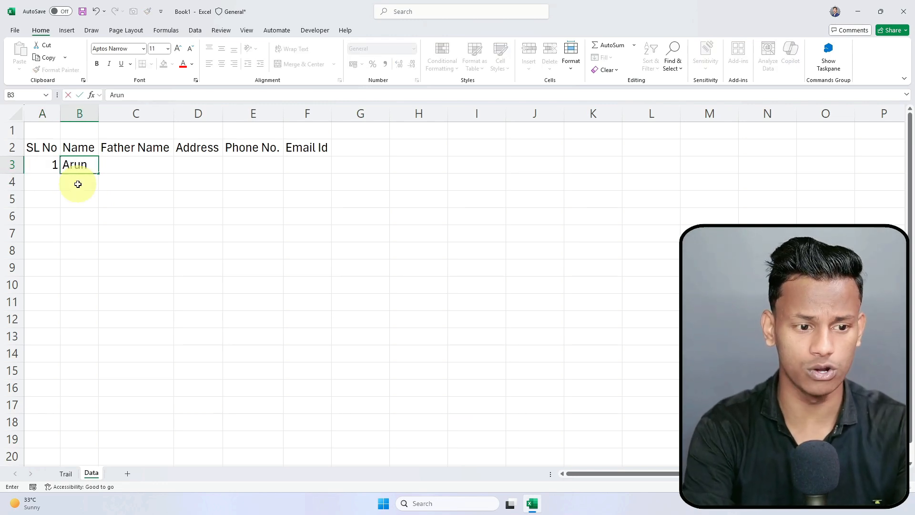
key(Tab)
text(Tarun)
key(Tab)
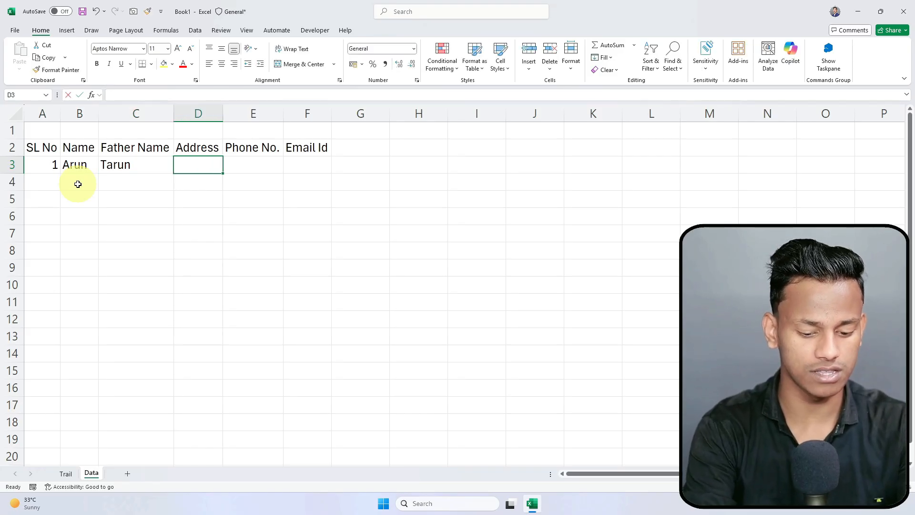
text(Kolkata)
key(Tab)
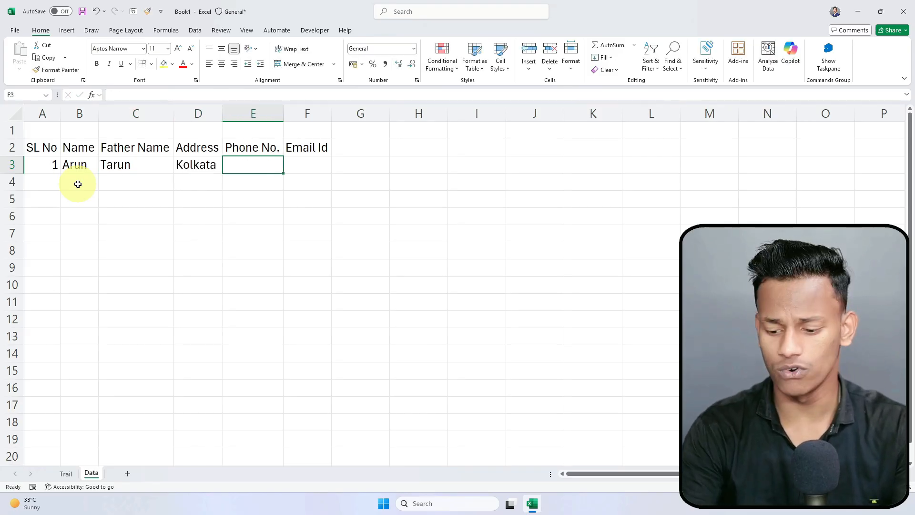
text(54625645)
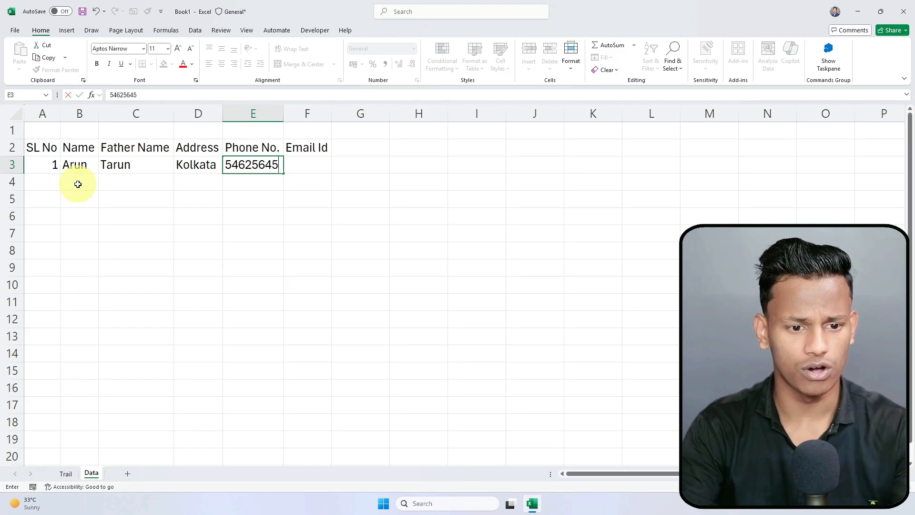
key(Tab)
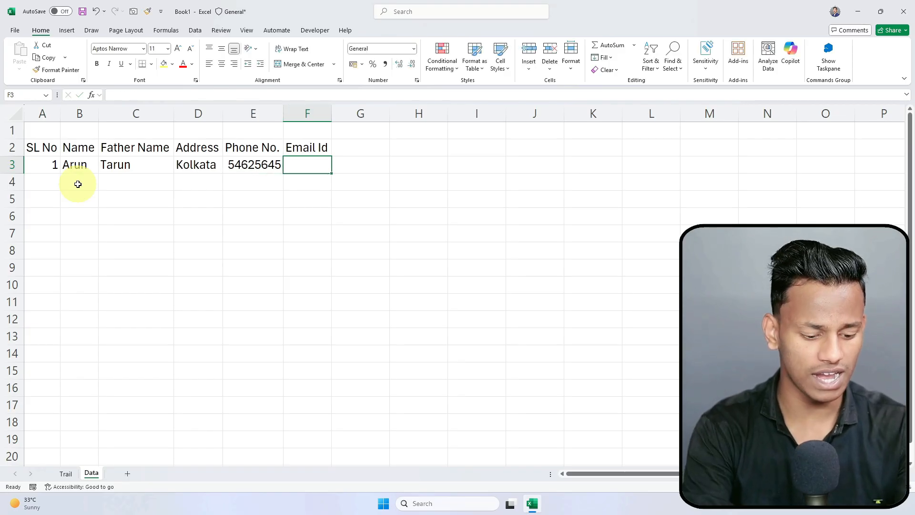
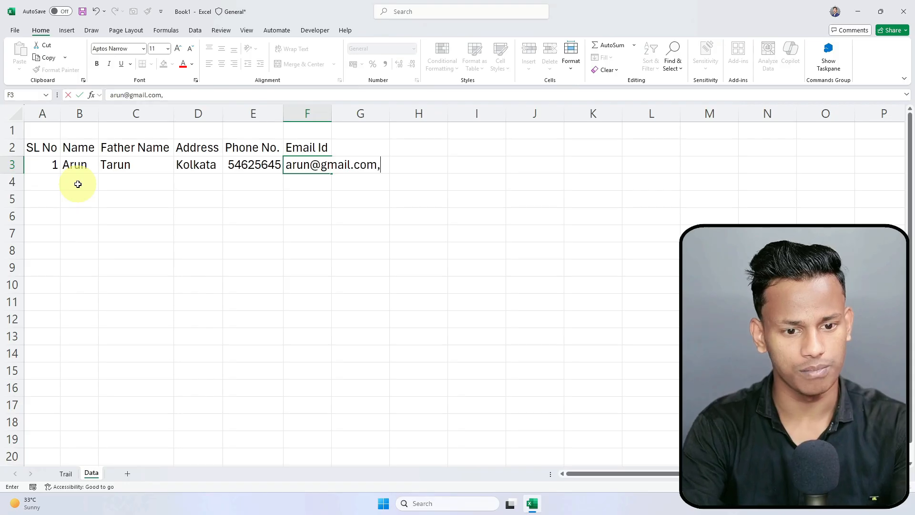
click(78, 184)
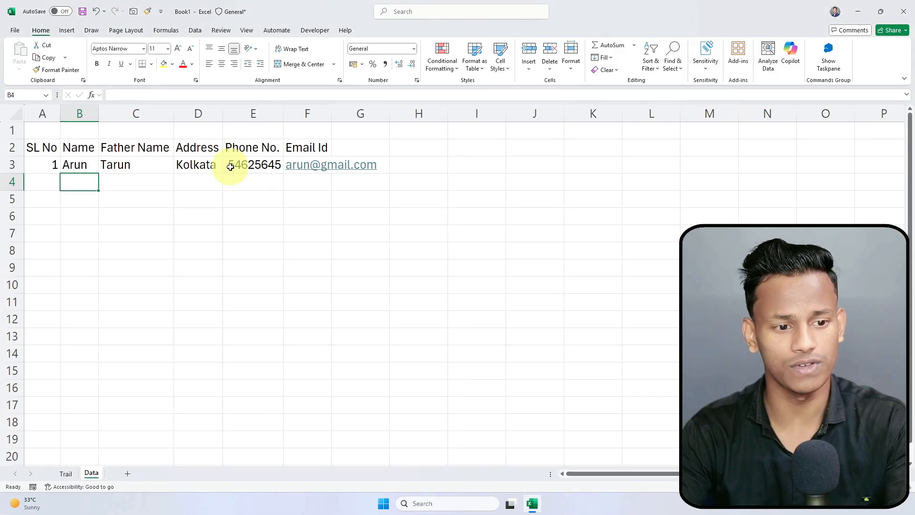
Step: Select the whole sheet and AutoFit column F to the e-mail width
click(165, 224)
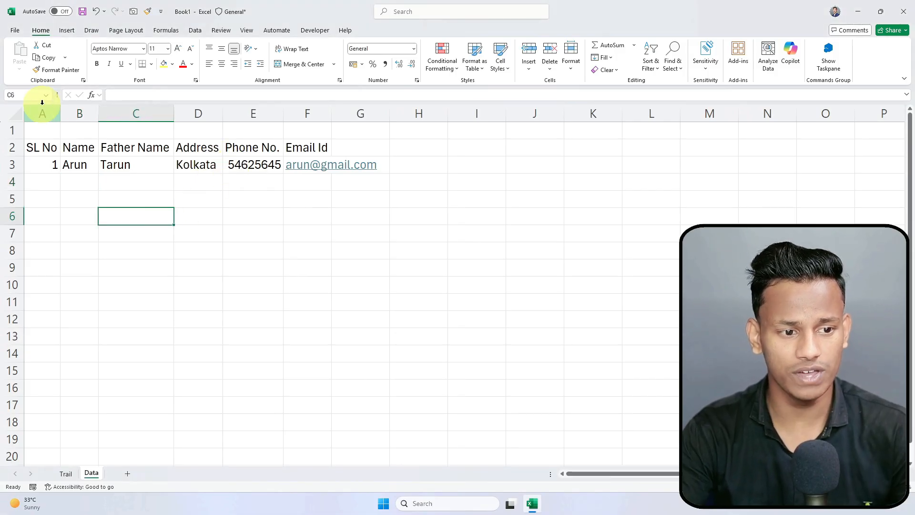
click(18, 114)
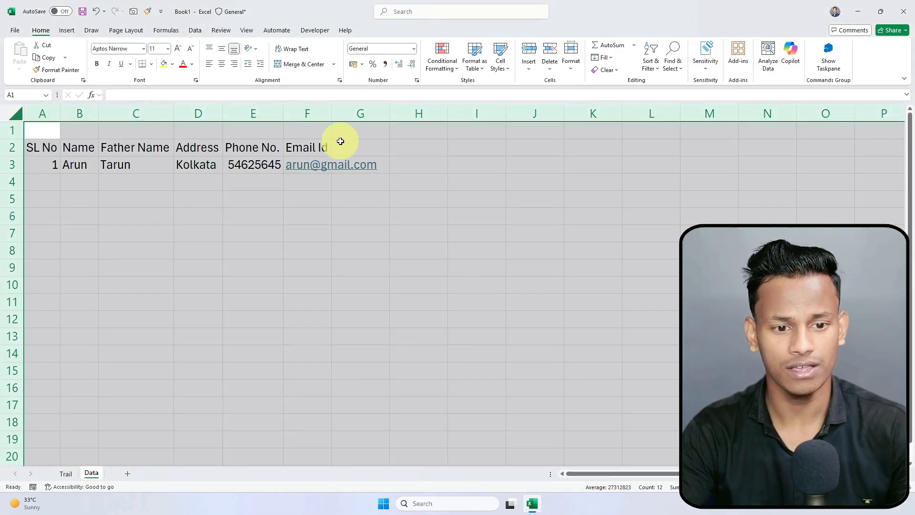
double_click(283, 110)
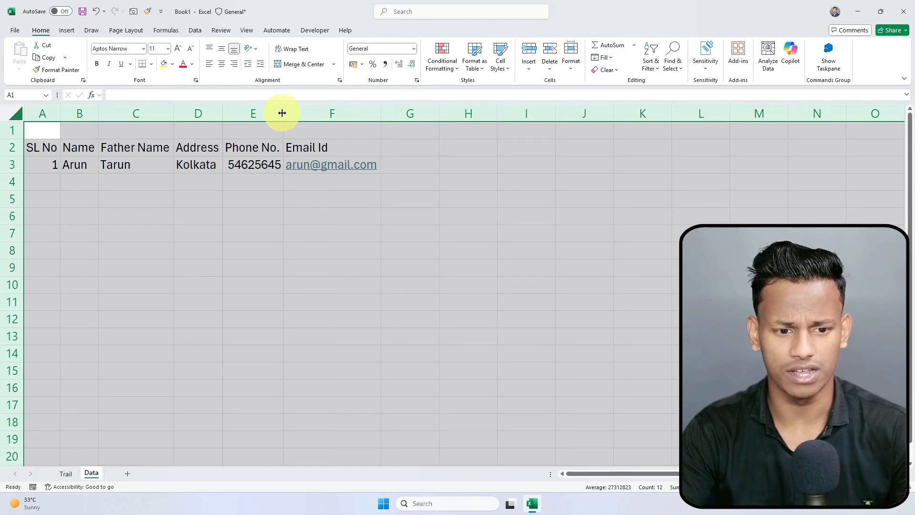
click(304, 212)
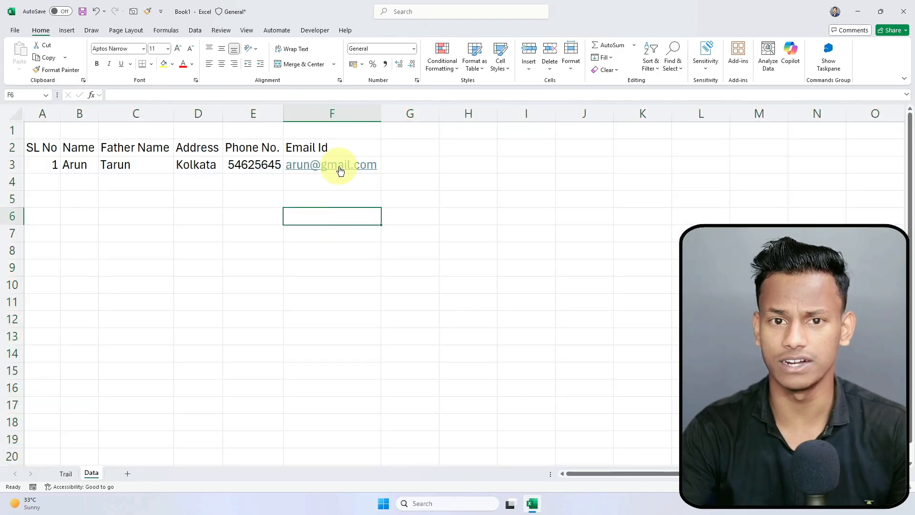
click(312, 233)
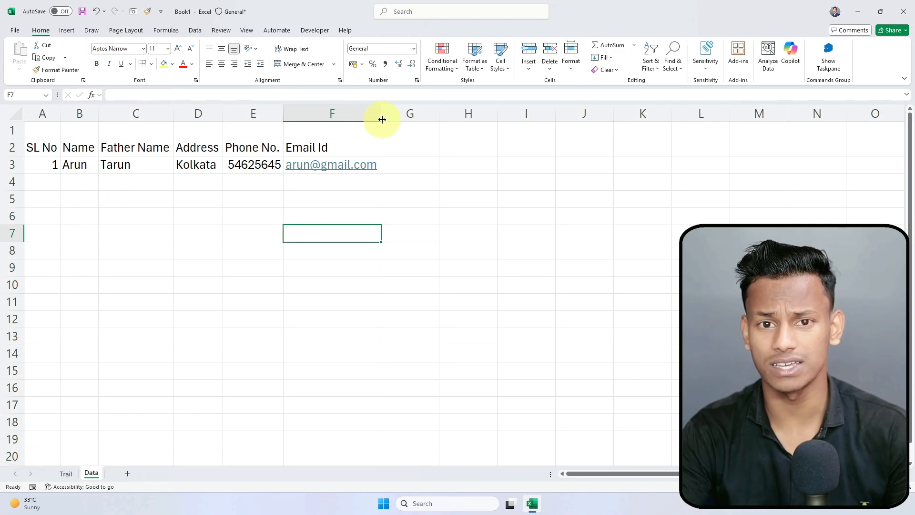
click(349, 201)
Step: Widen the Email Id, Address, Father Name and Name columns F, D, C and B
drag(382, 113, 420, 129)
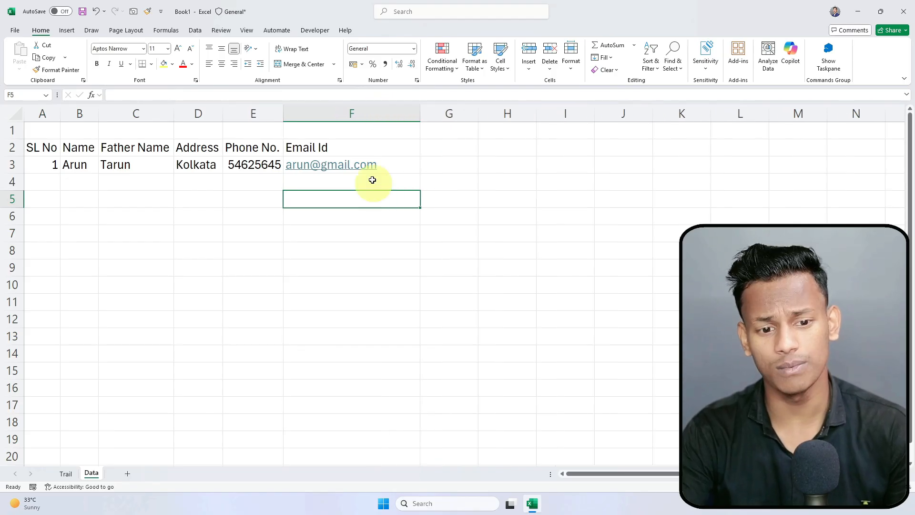
drag(219, 107, 350, 131)
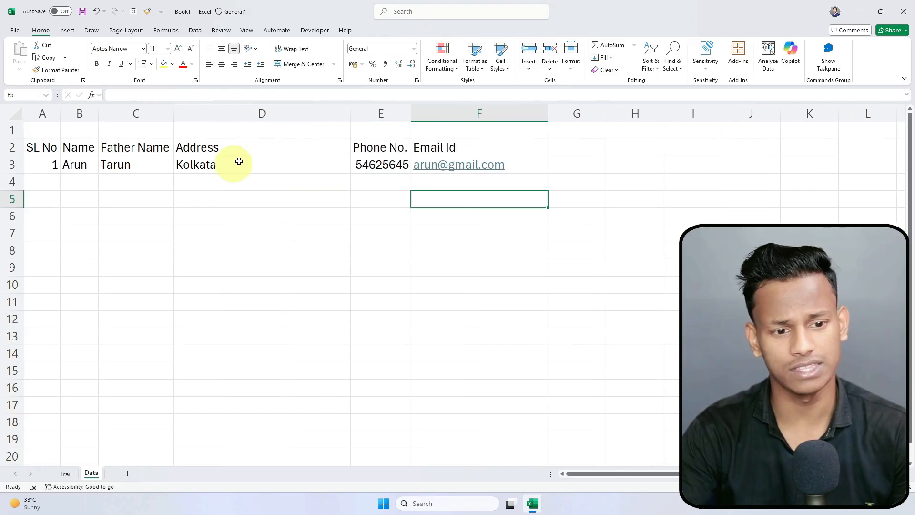
click(304, 198)
drag(174, 106, 242, 106)
drag(98, 111, 164, 119)
click(187, 216)
click(107, 164)
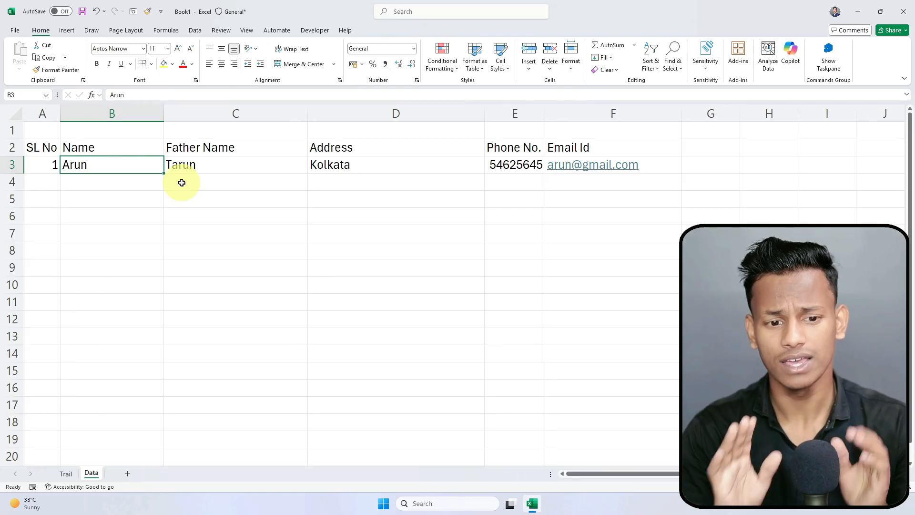
Step: Widen the Phone No. column E
click(261, 172)
click(401, 173)
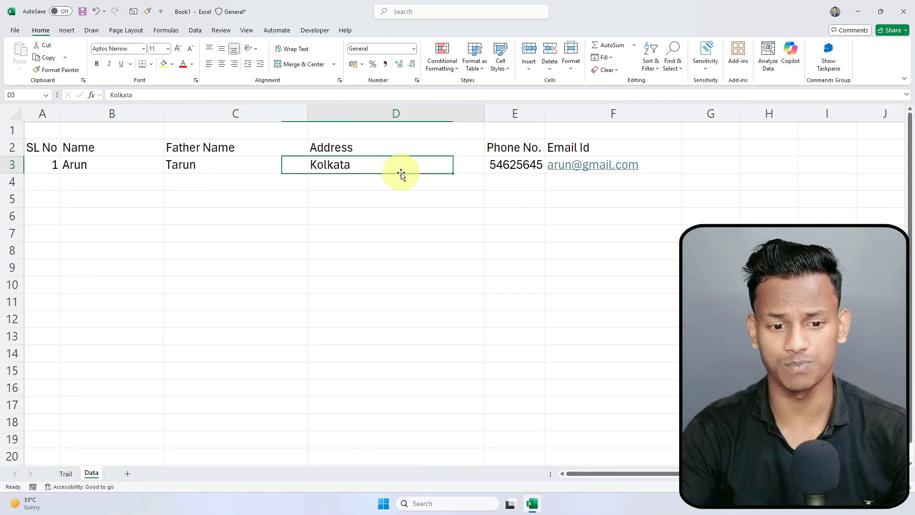
click(486, 232)
drag(542, 113, 562, 113)
click(503, 210)
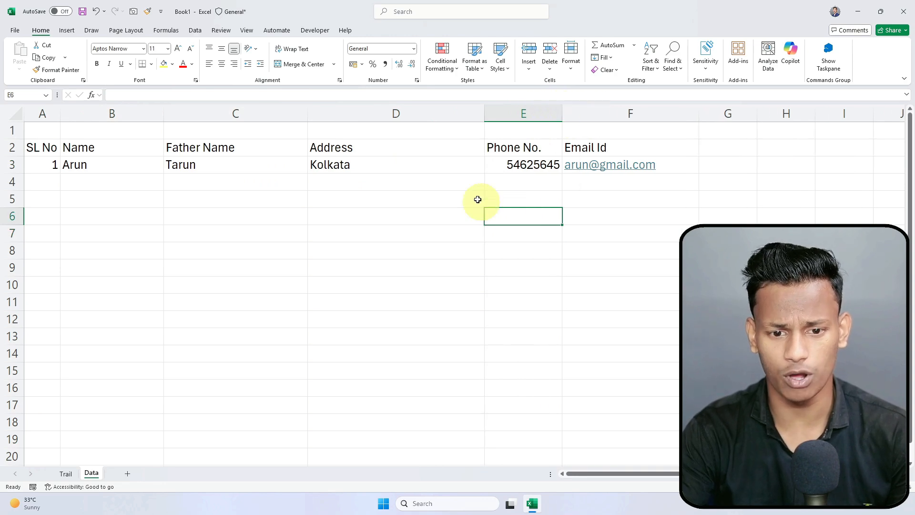
Step: Enter record 2 in A4:D4: SL No 2, a name, father's name and full address
click(55, 184)
text(2)
key(Tab)
text(Ri)
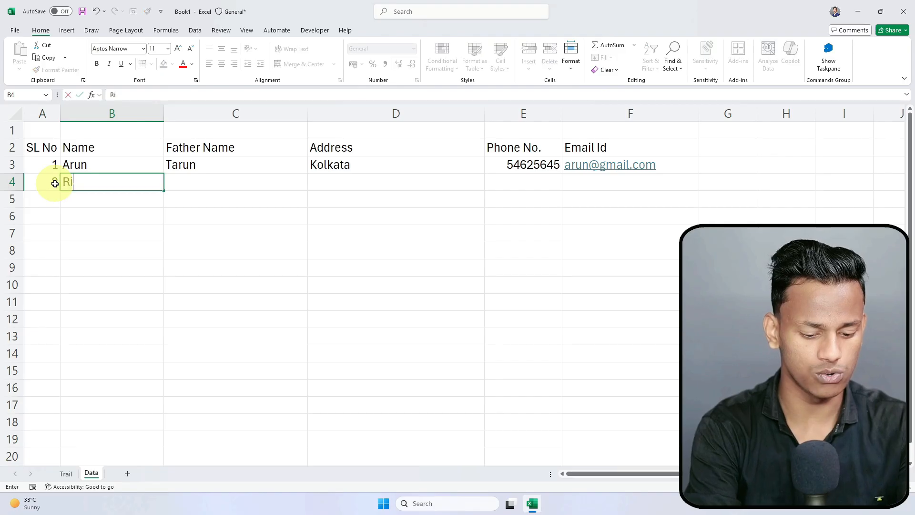
text(han)
key(Tab)
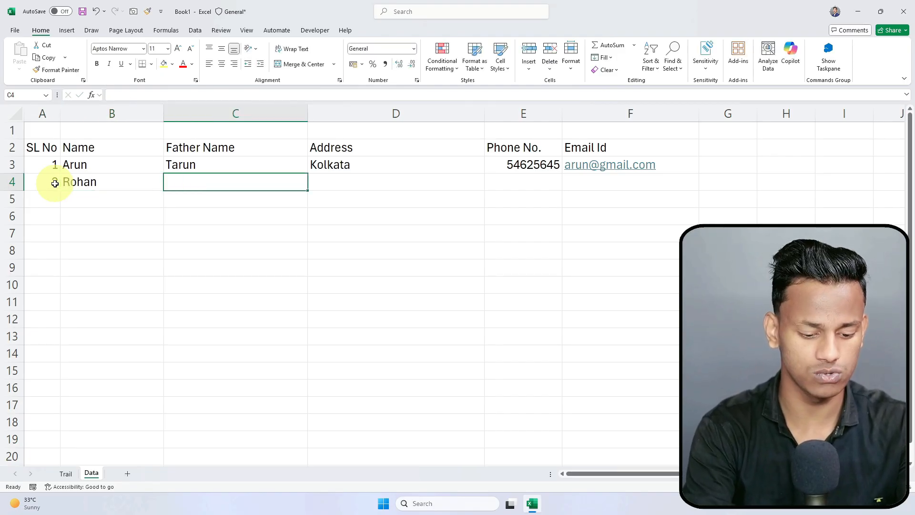
text(Sohan)
key(Tab)
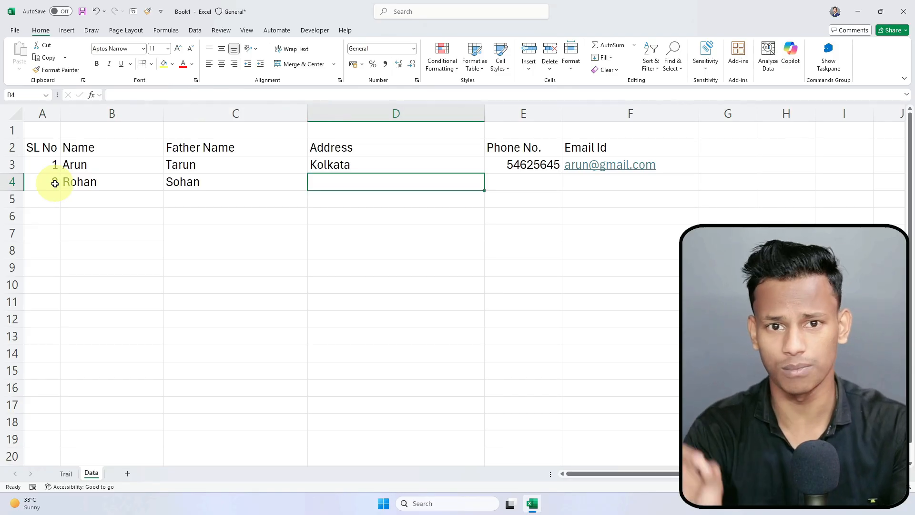
text(North Parghana, 24, xyz Kolkata)
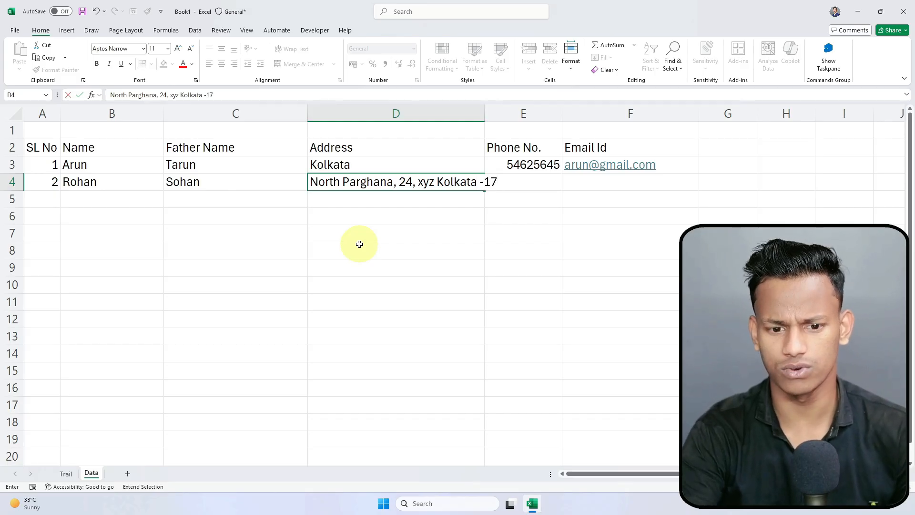
text(-710001)
click(461, 238)
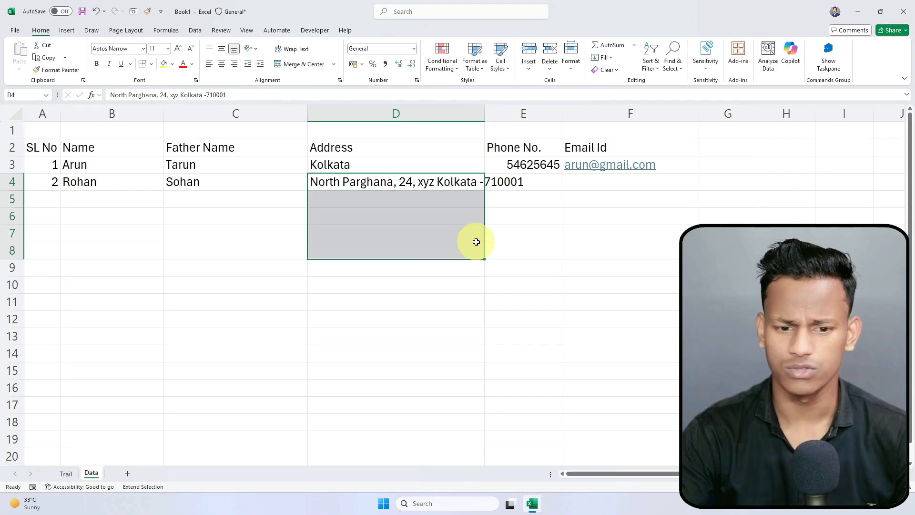
Step: Turn off extend-selection mode with F8 and reduce the selection back to D4
click(503, 236)
click(465, 195)
click(467, 186)
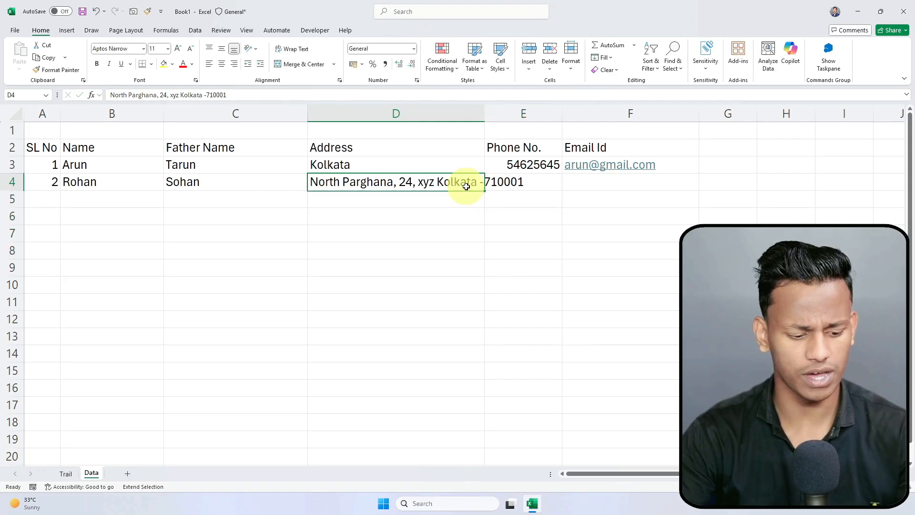
click(466, 204)
click(500, 198)
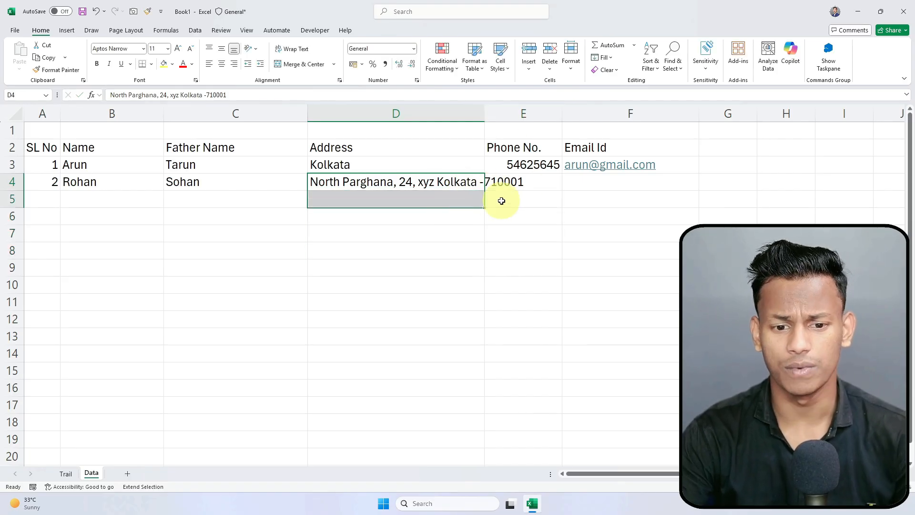
click(528, 178)
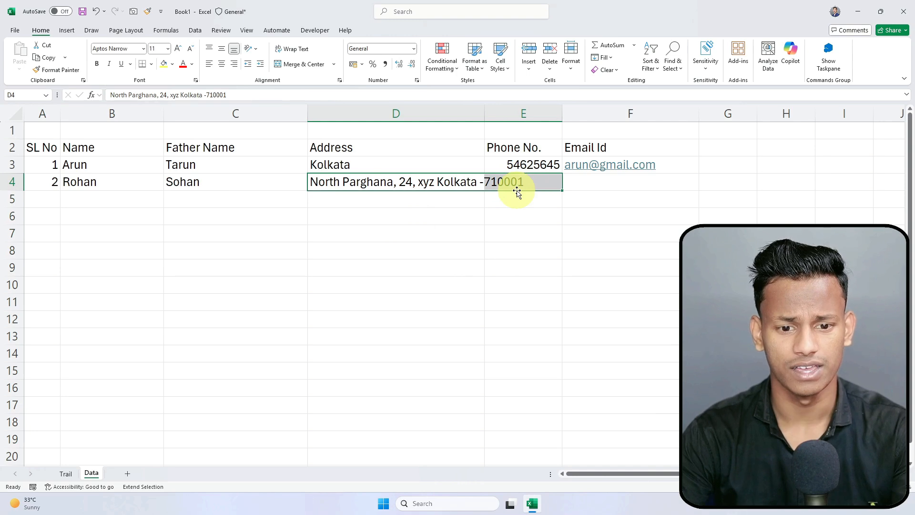
click(506, 215)
key(F8)
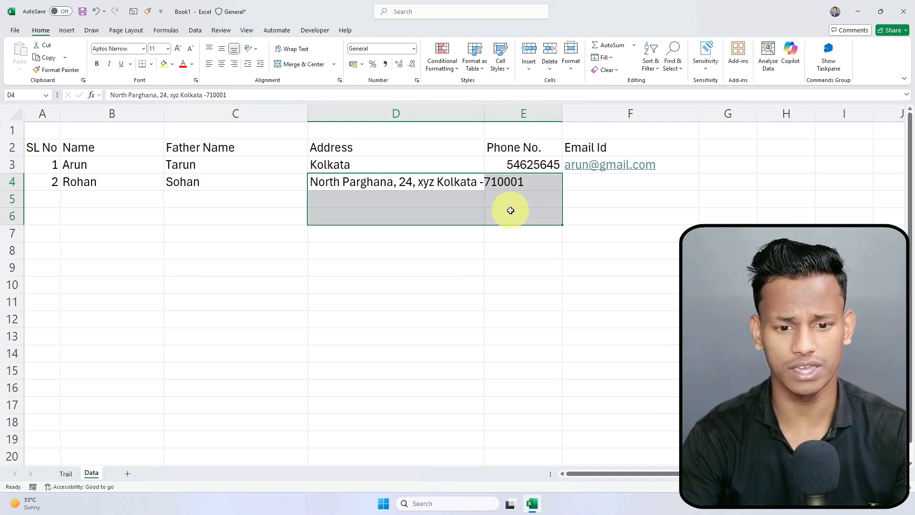
click(470, 184)
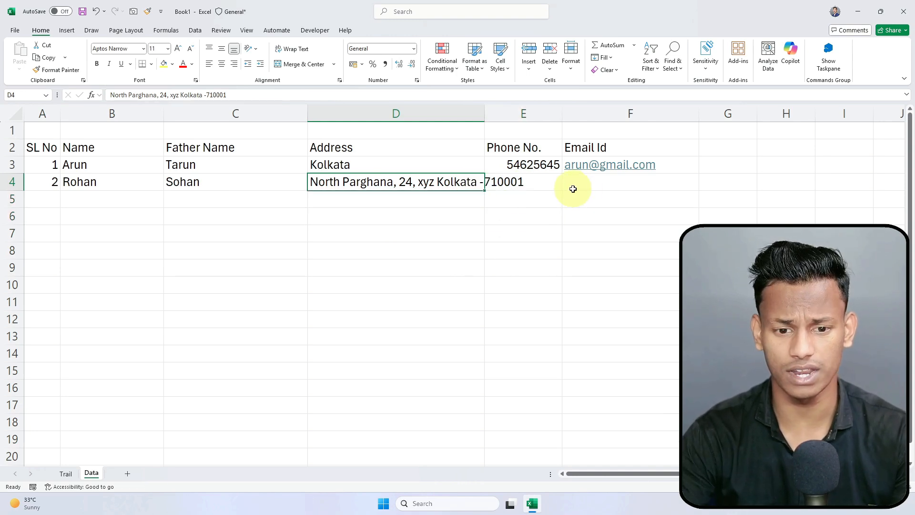
Step: Enter record 2's phone number in E4 and a corrected Gmail address in F4
click(522, 179)
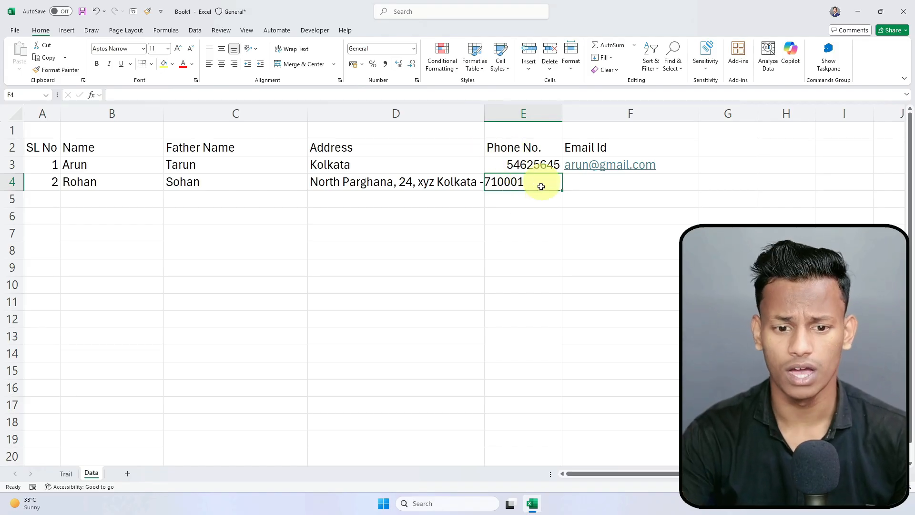
text(45678954)
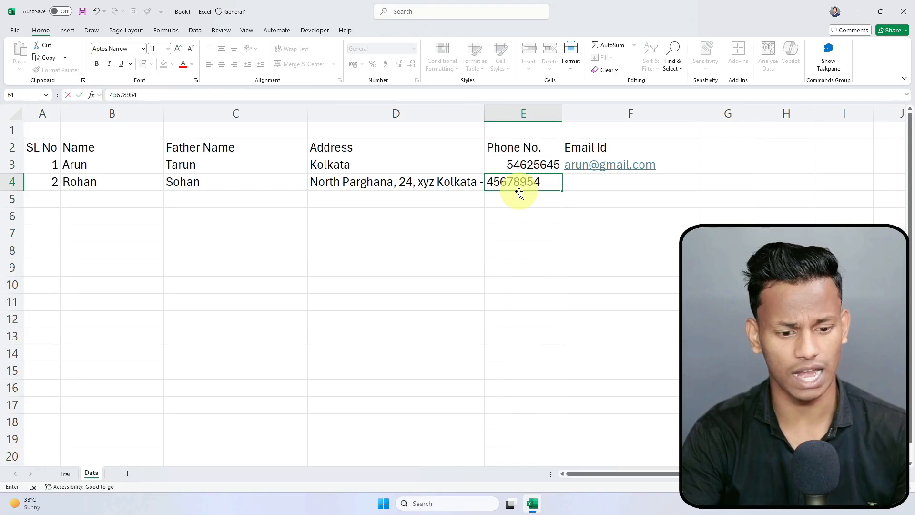
text(5)
key(Tab)
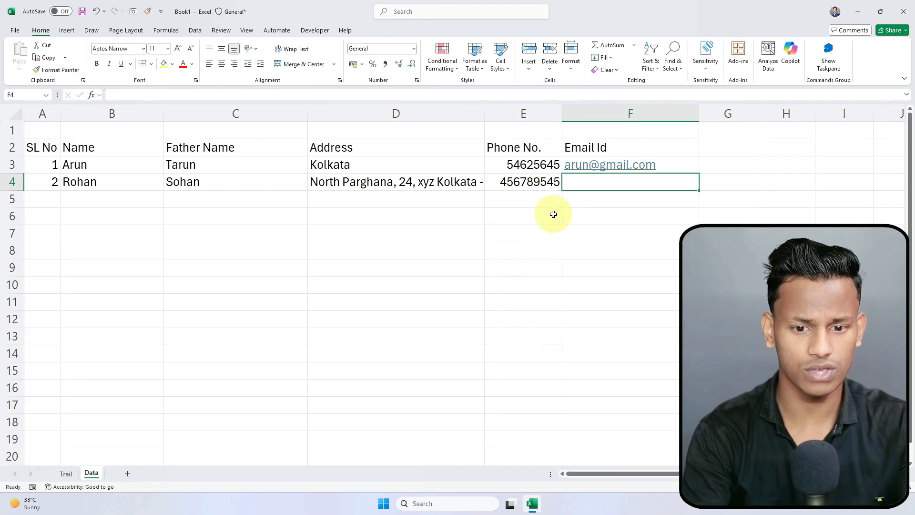
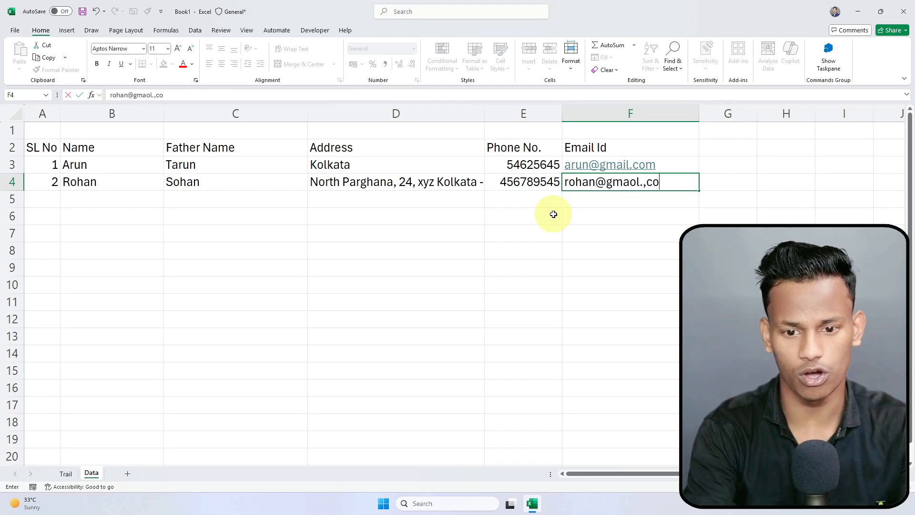
click(630, 183)
key(Delete)
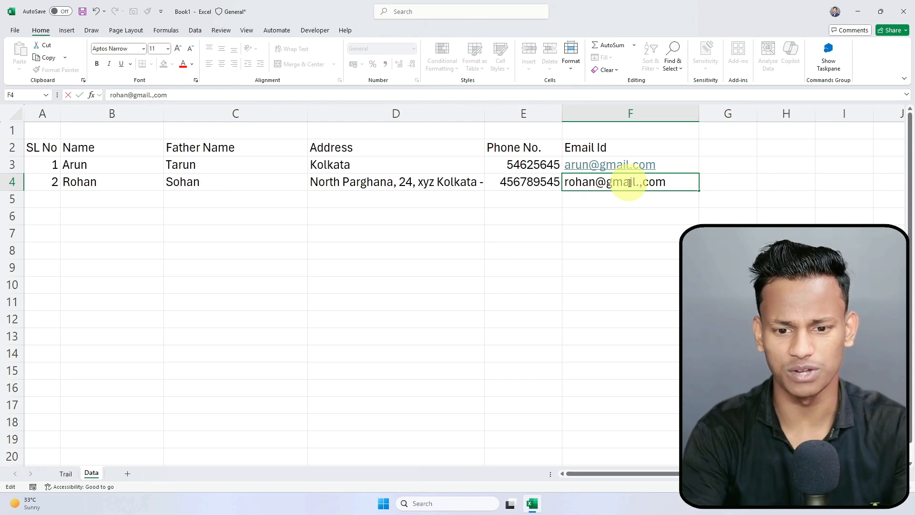
key(Return)
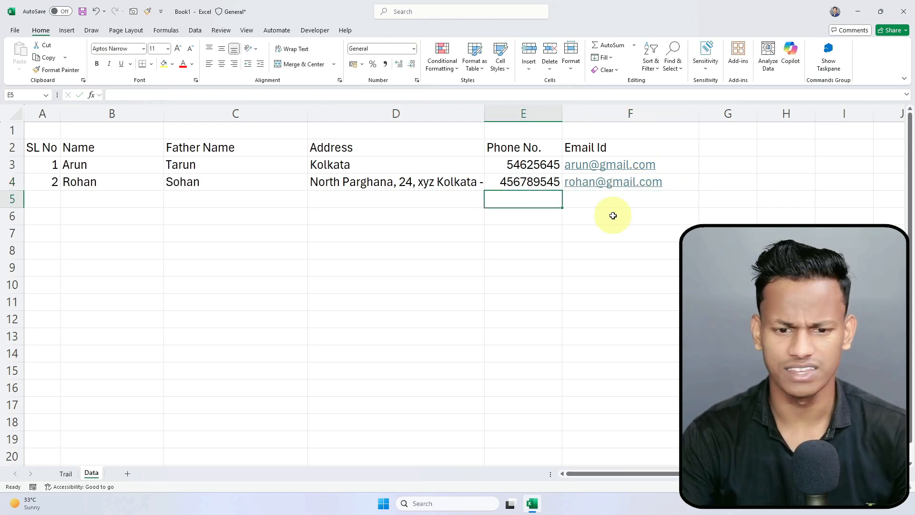
Step: AutoFit the Address column to the second record's full address, then narrow it slightly
click(436, 182)
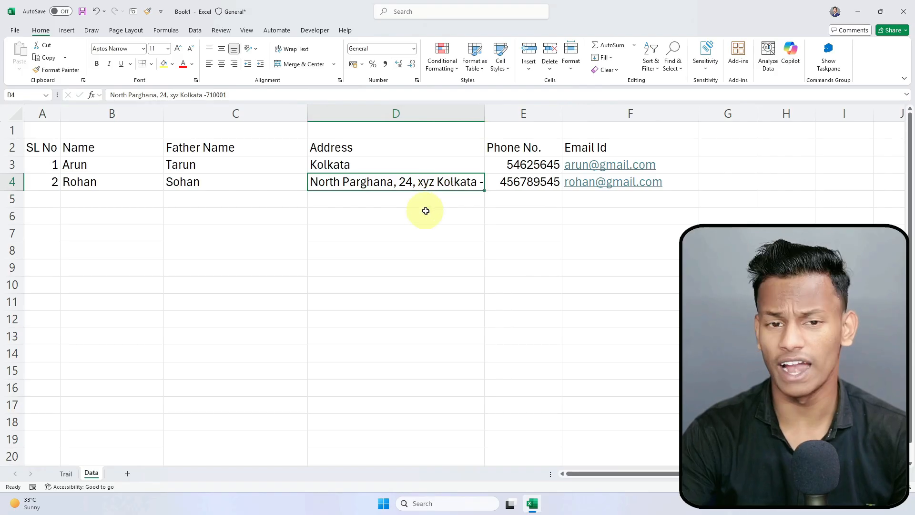
double_click(485, 113)
drag(529, 113, 523, 114)
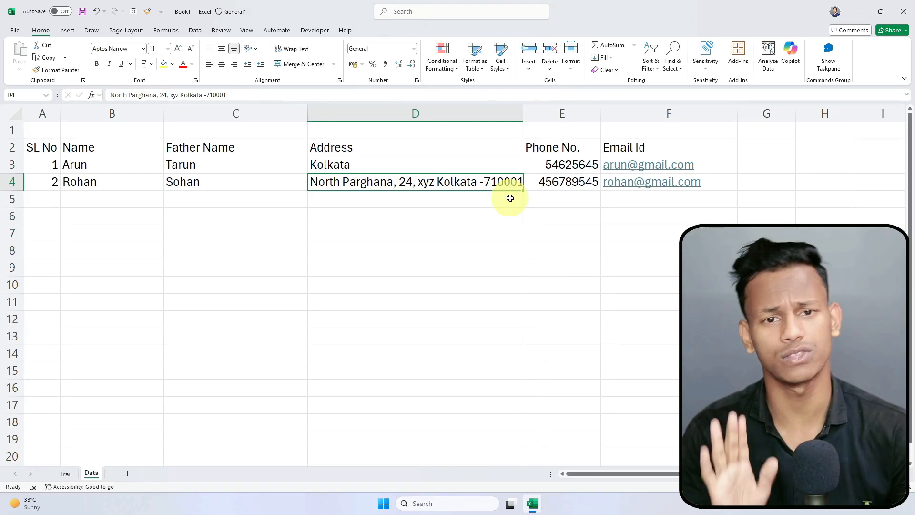
click(271, 229)
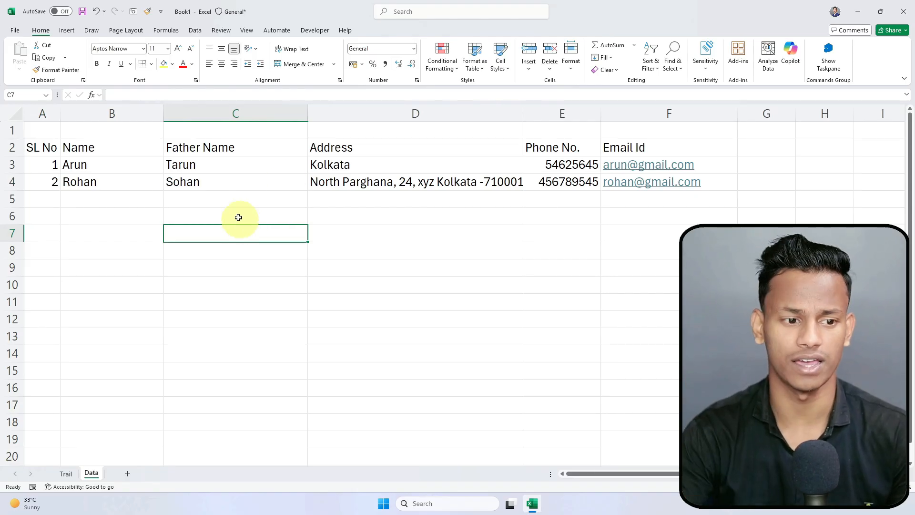
Step: Select the serial numbers 1 and 2 in A3:A4
drag(42, 164, 45, 181)
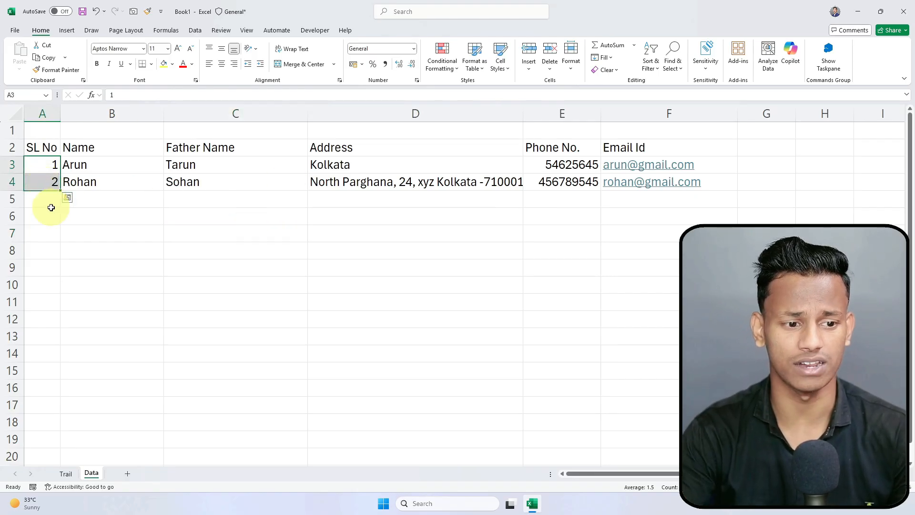
click(50, 204)
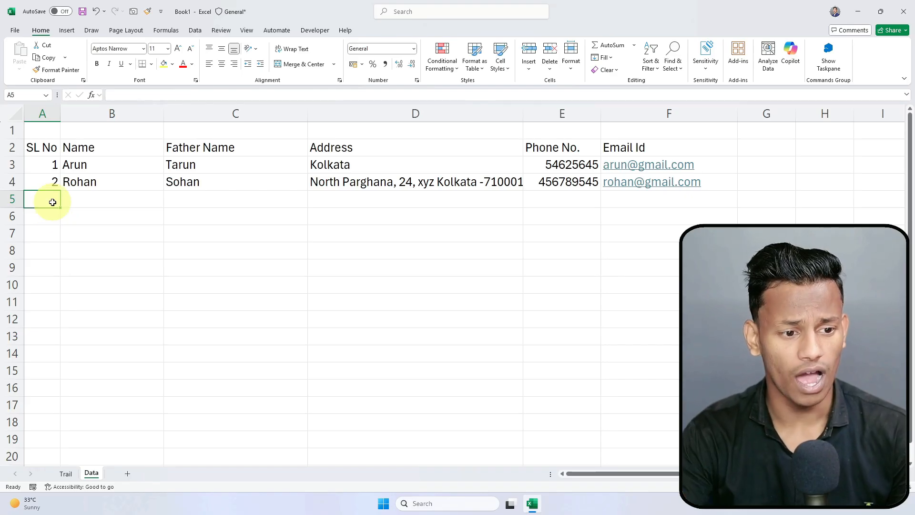
drag(53, 164, 49, 198)
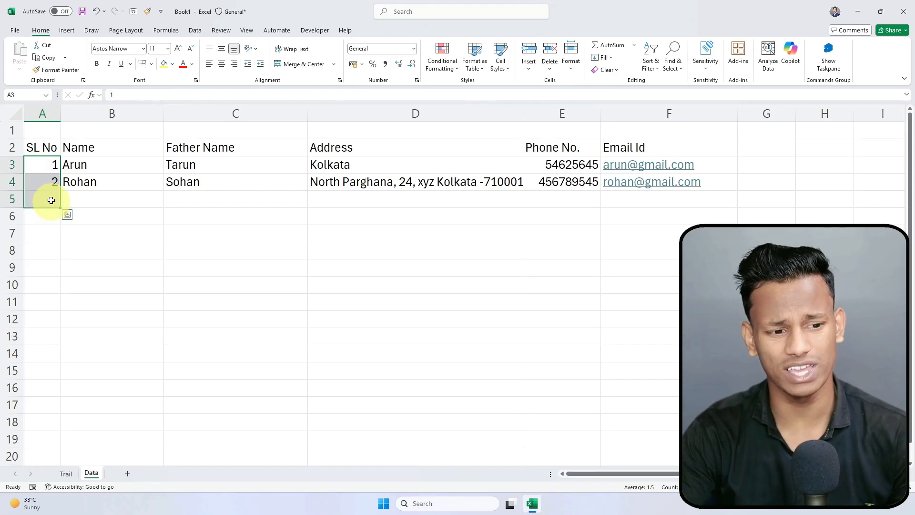
click(49, 197)
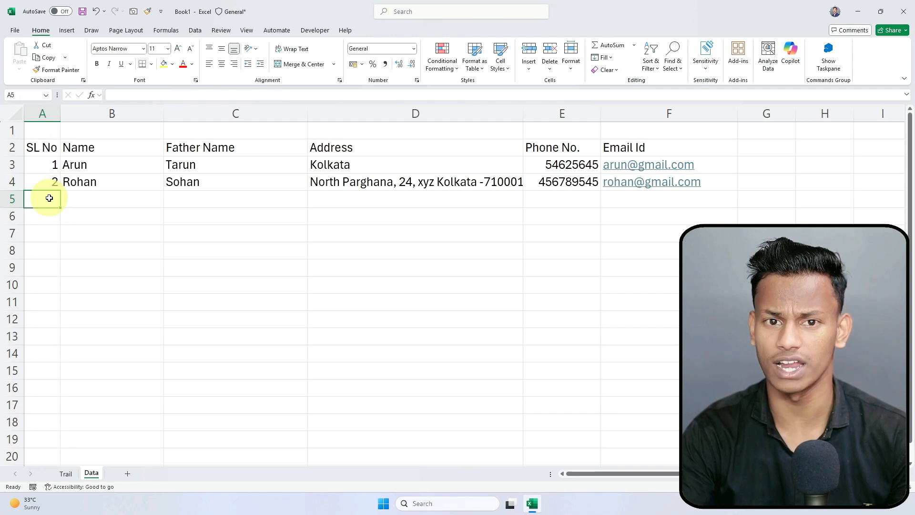
click(53, 164)
drag(71, 184, 68, 199)
click(48, 164)
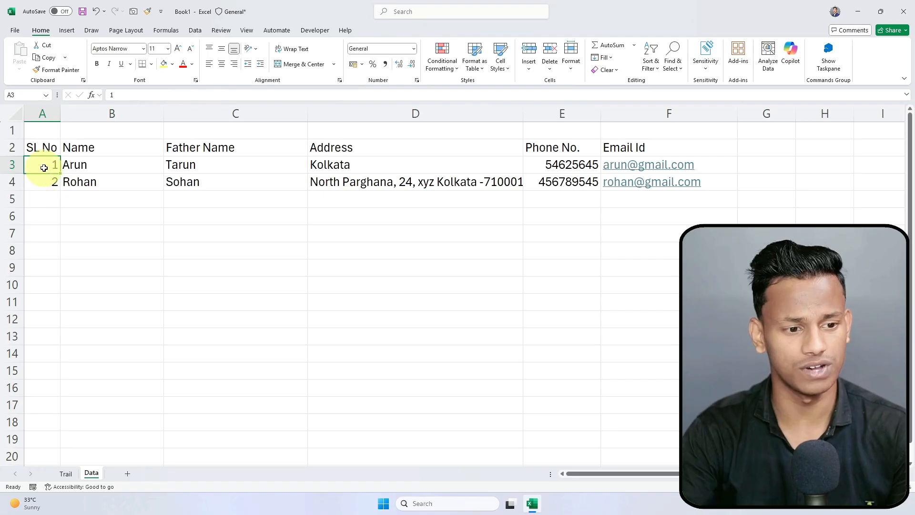
Step: Select serial numbers 1 and 2 in A3:A4 as the fill pattern
drag(50, 169, 49, 181)
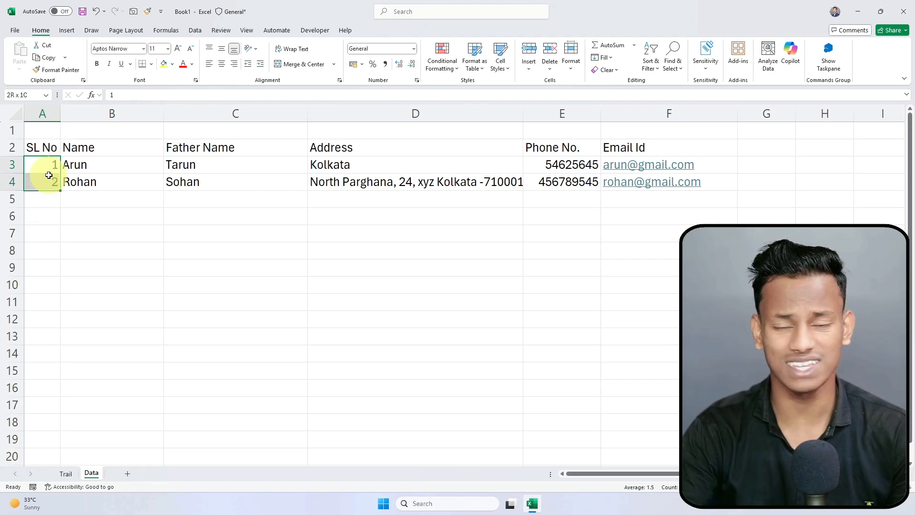
scroll(45, 172, up, 3)
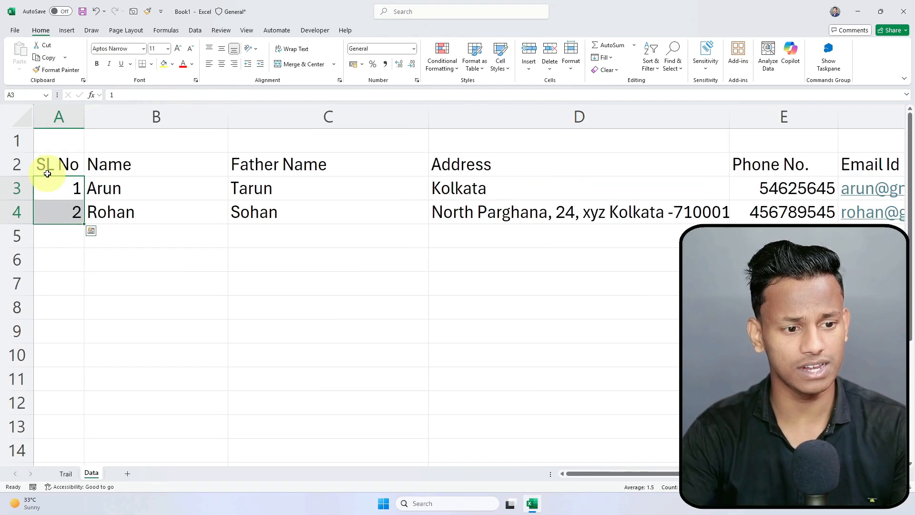
scroll(47, 174, up, 7)
ctrl+click(172, 226)
click(208, 260)
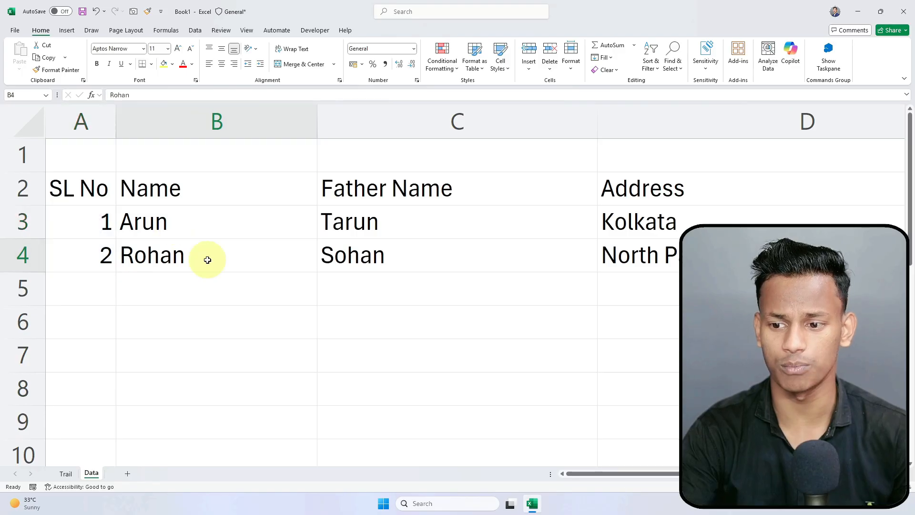
drag(94, 221, 95, 241)
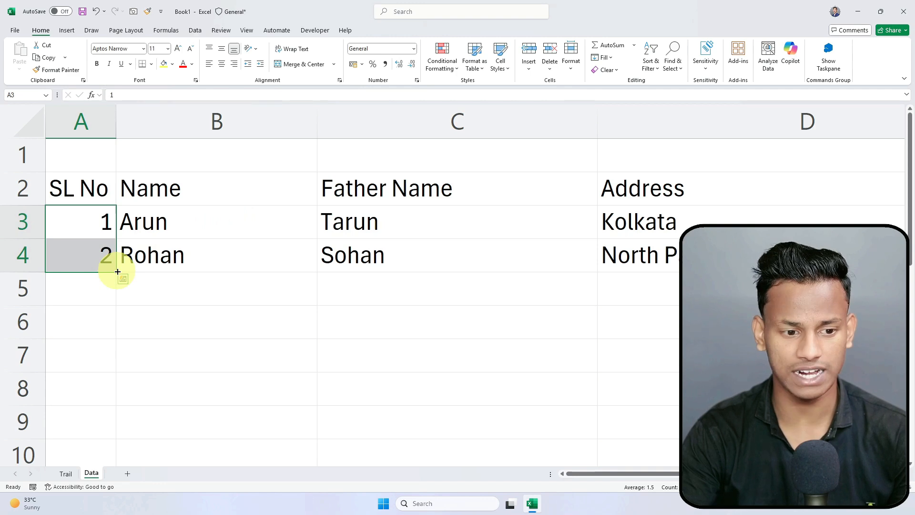
Step: Drag the fill handle to extend the SL No series to 100 in row 102
drag(118, 271, 120, 322)
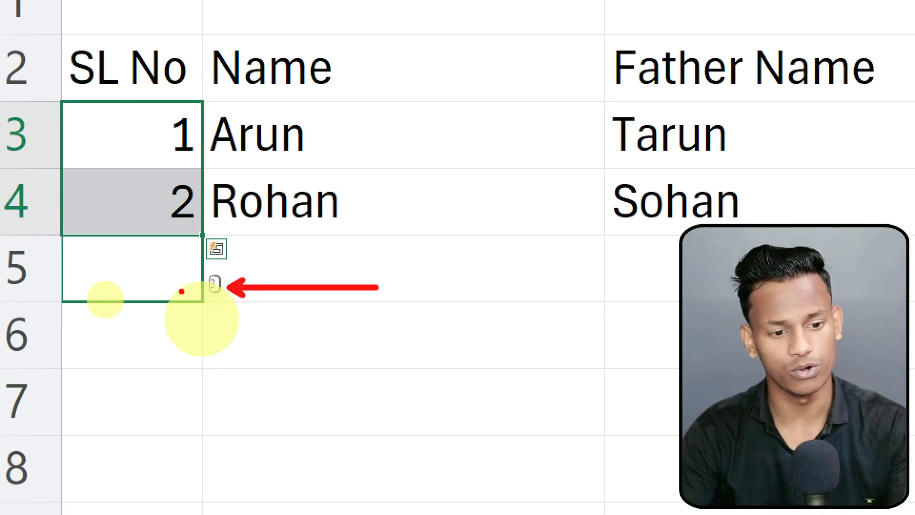
drag(202, 305, 202, 305)
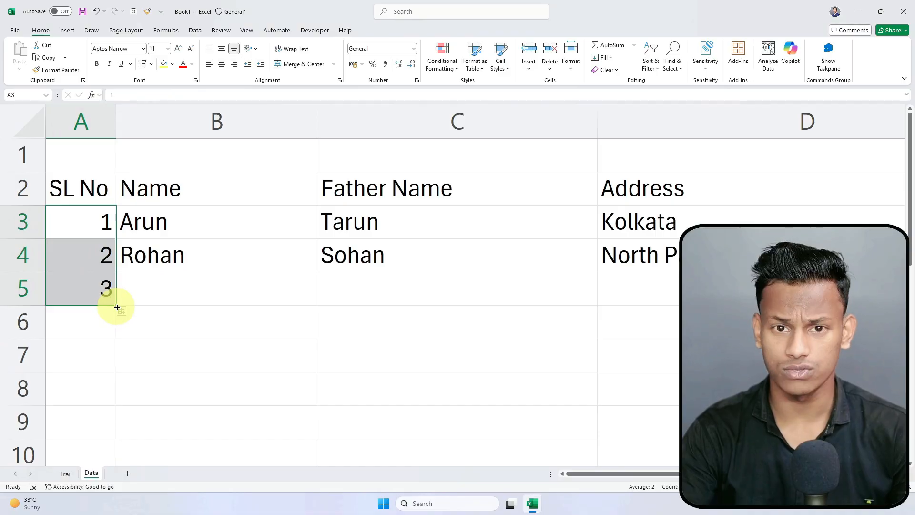
drag(117, 307, 81, 286)
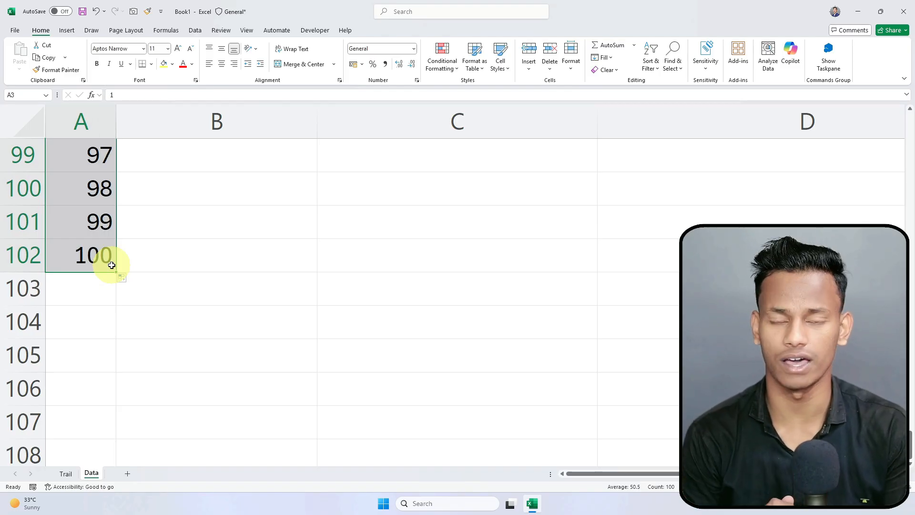
click(156, 251)
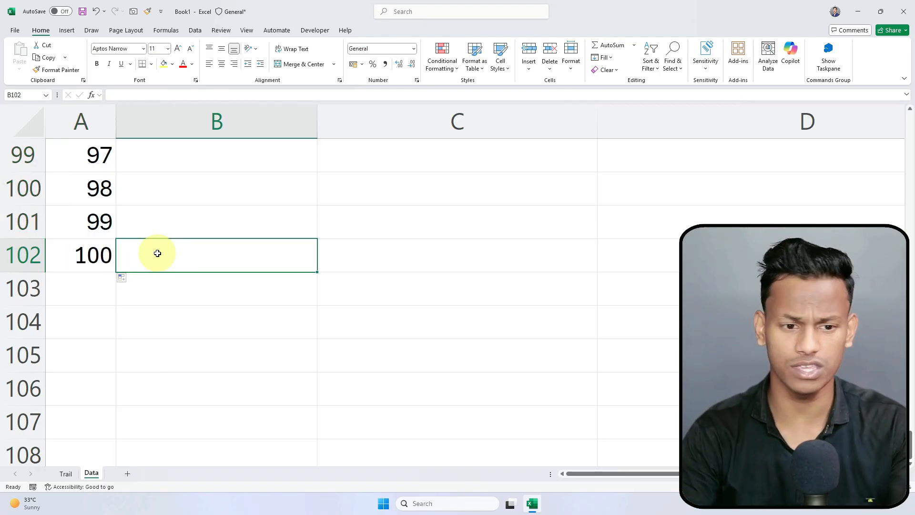
key(ctrl+Up)
Step: Return to the top of the sheet and select headers SL No through Email Id in A2:F2
scroll(155, 254, up, 1)
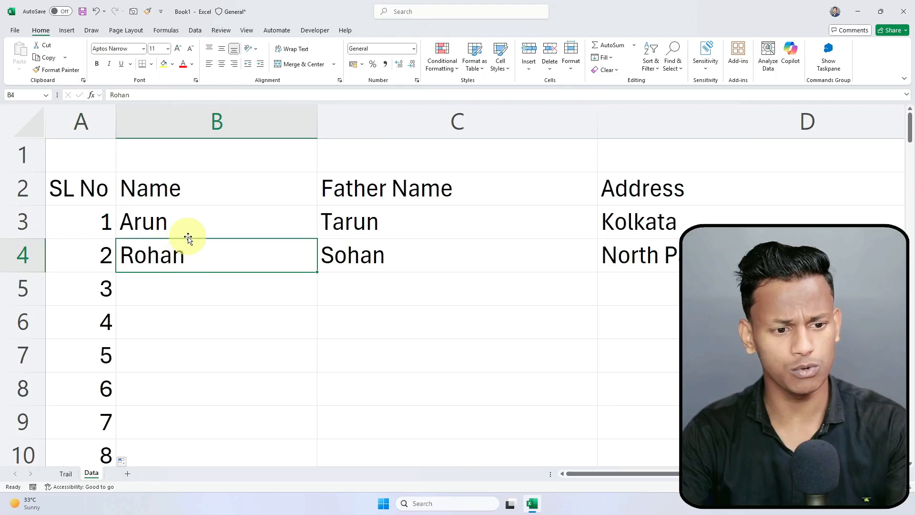
ctrl+scroll(198, 232, down, 1)
ctrl+scroll(199, 234, down, 5)
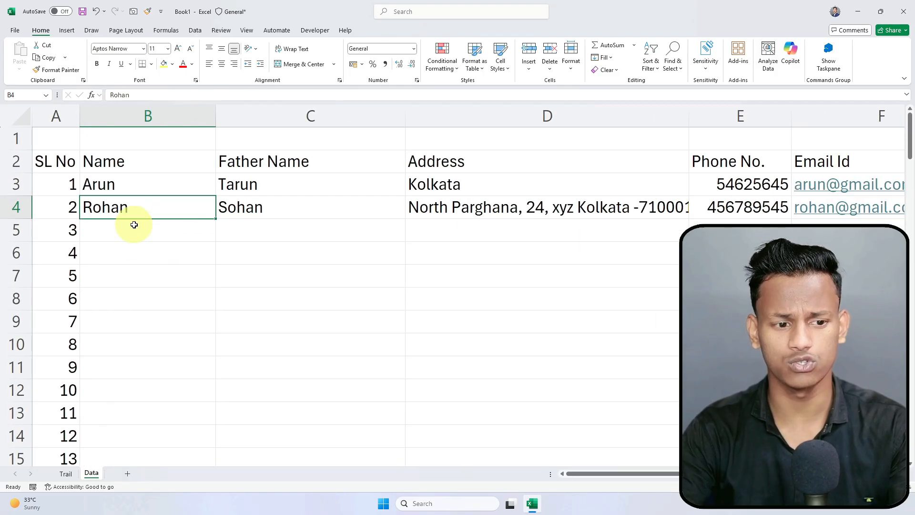
ctrl+scroll(134, 227, up, 1)
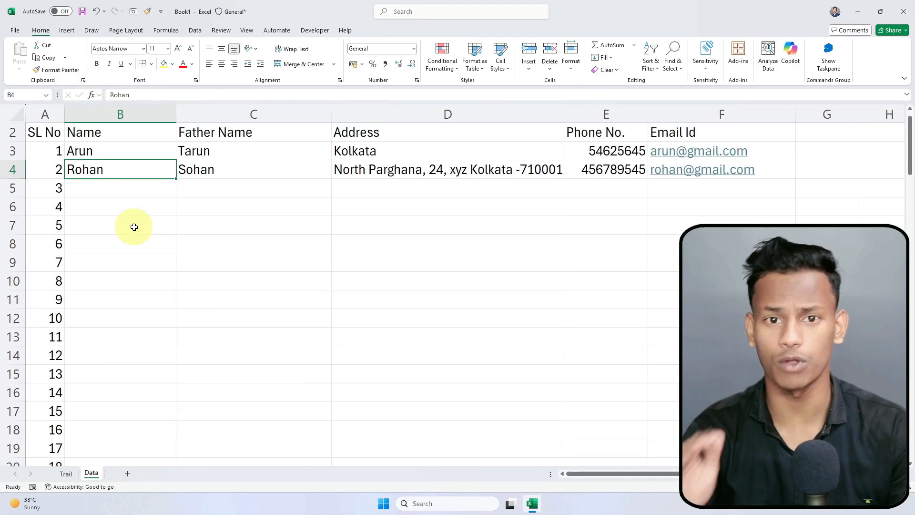
scroll(83, 174, up, 1)
click(153, 262)
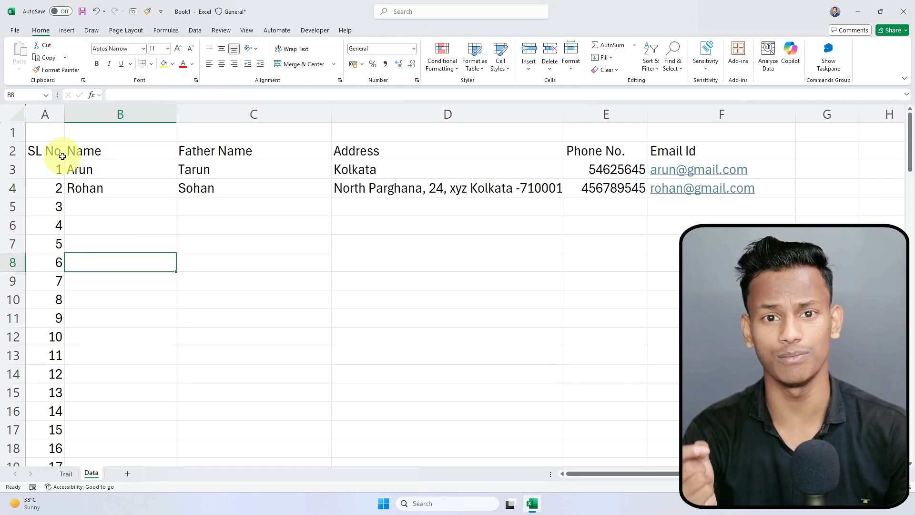
click(224, 282)
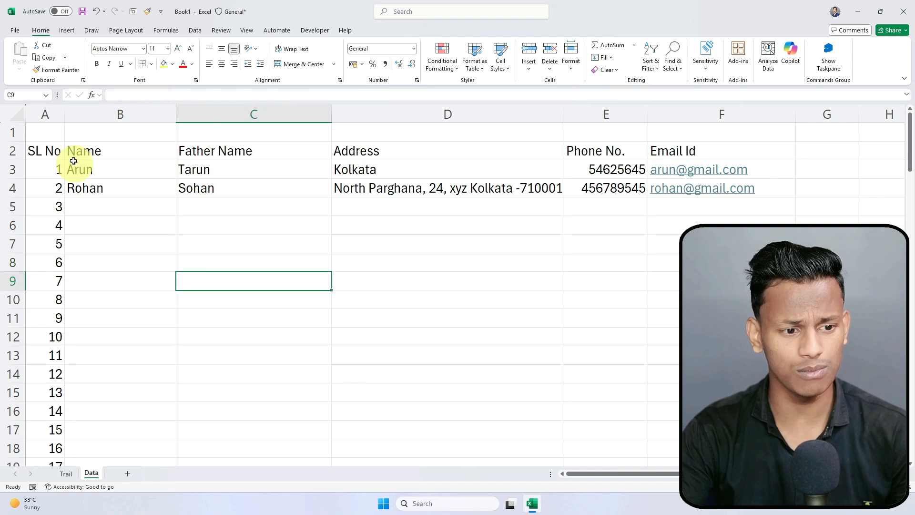
drag(33, 150, 680, 150)
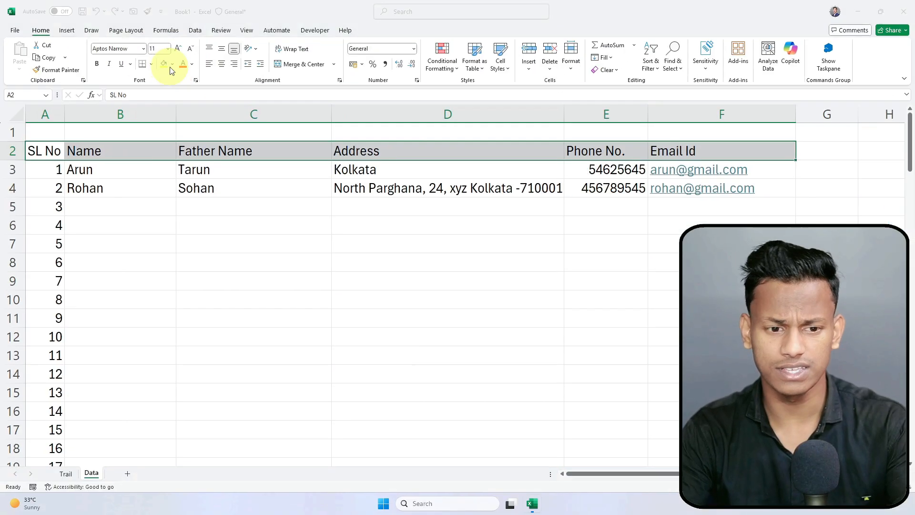
Step: Color the A2:F2 headers with a light blue fill and white font
click(173, 65)
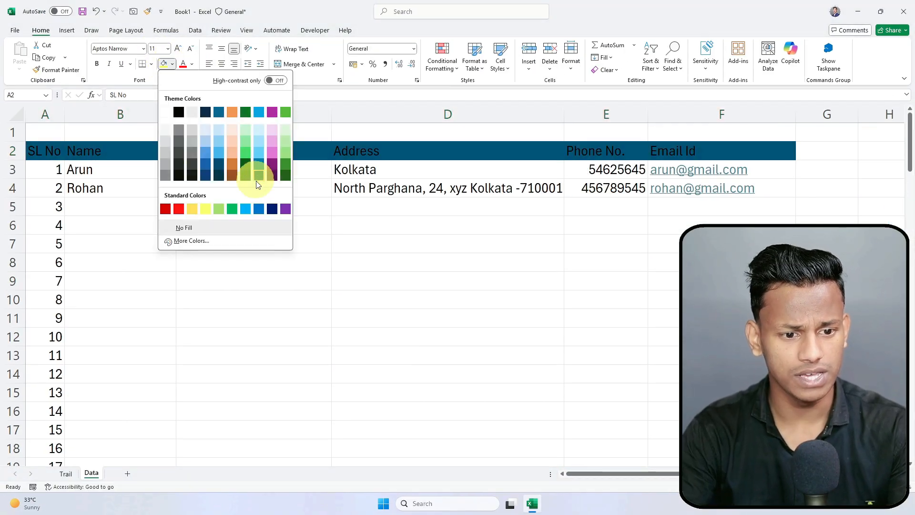
click(246, 210)
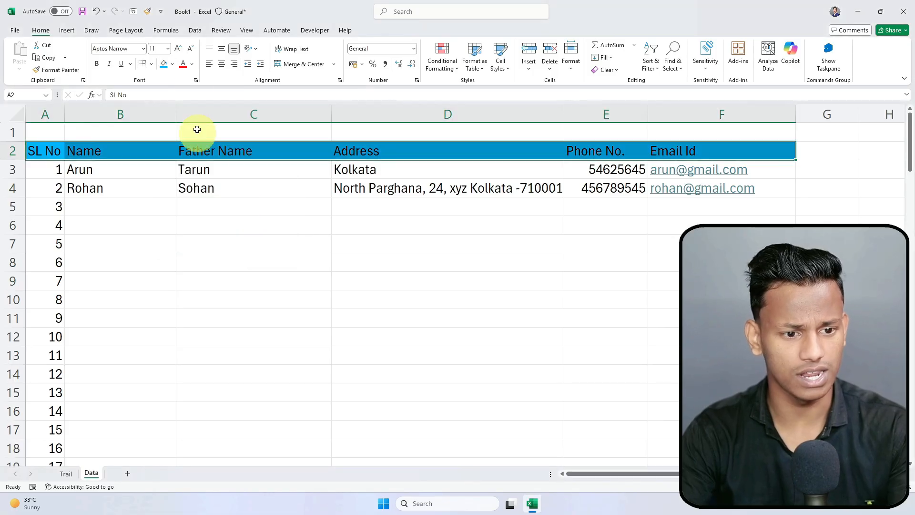
click(193, 64)
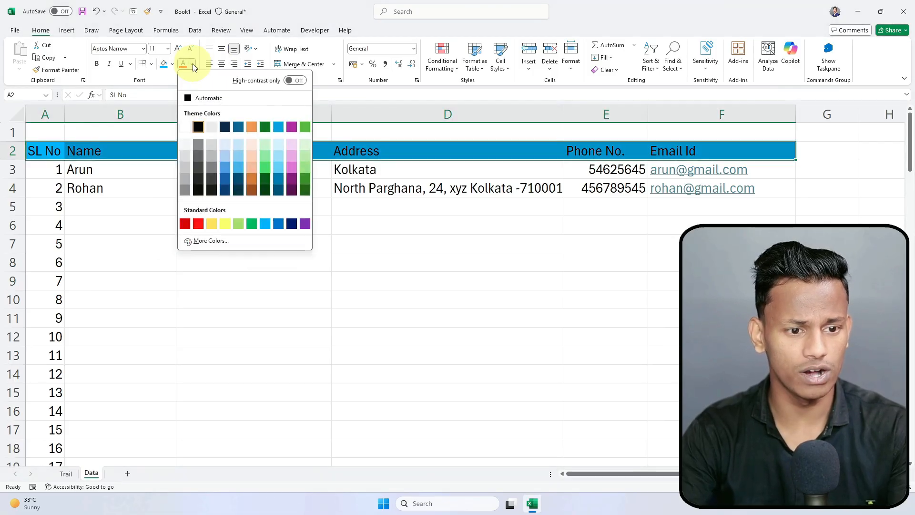
click(185, 128)
click(241, 221)
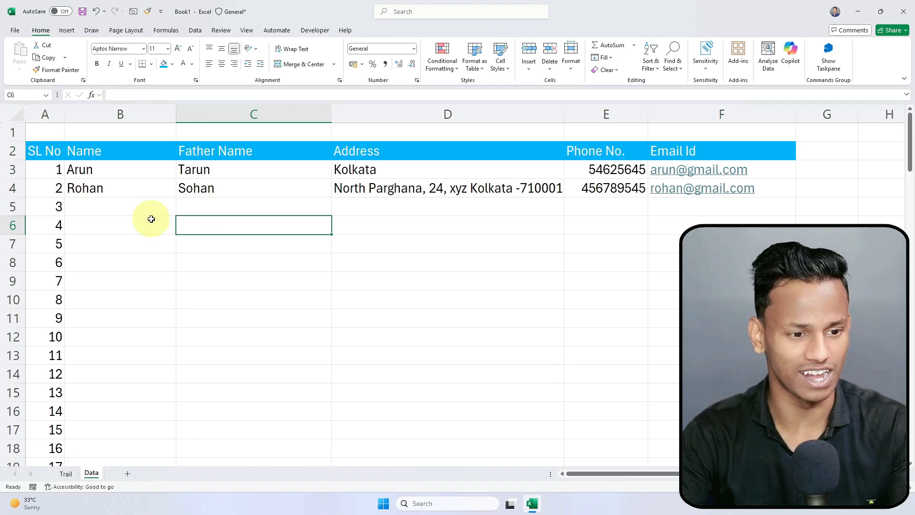
mouse_move(45, 167)
mouse_down()
mouse_move(410, 227)
mouse_move(675, 289)
mouse_move(674, 362)
mouse_up()
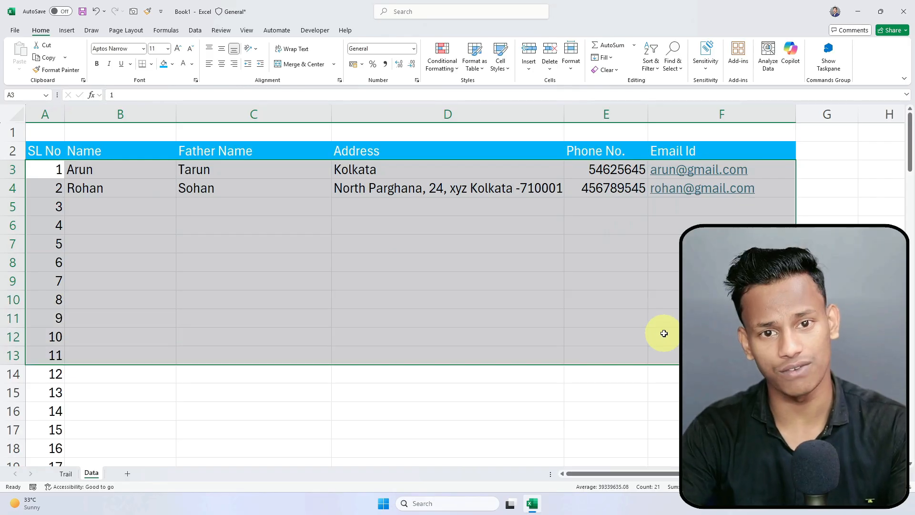
click(501, 278)
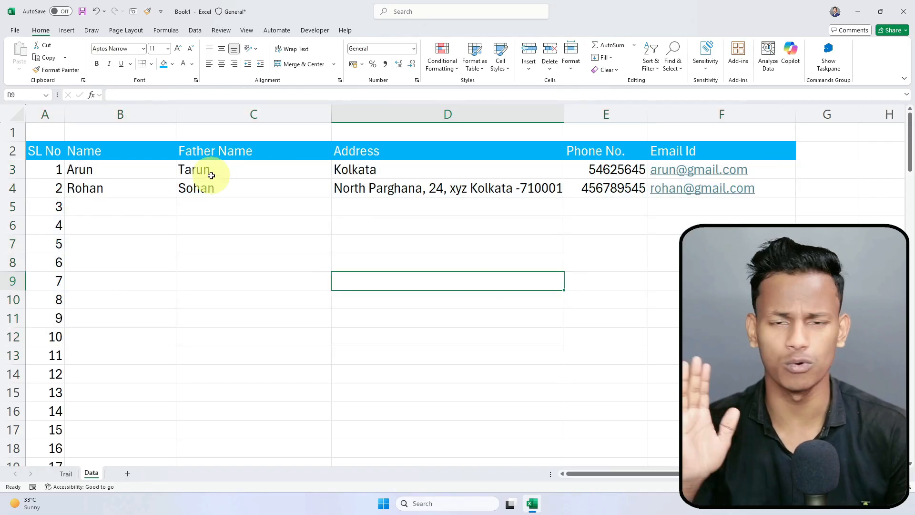
click(191, 169)
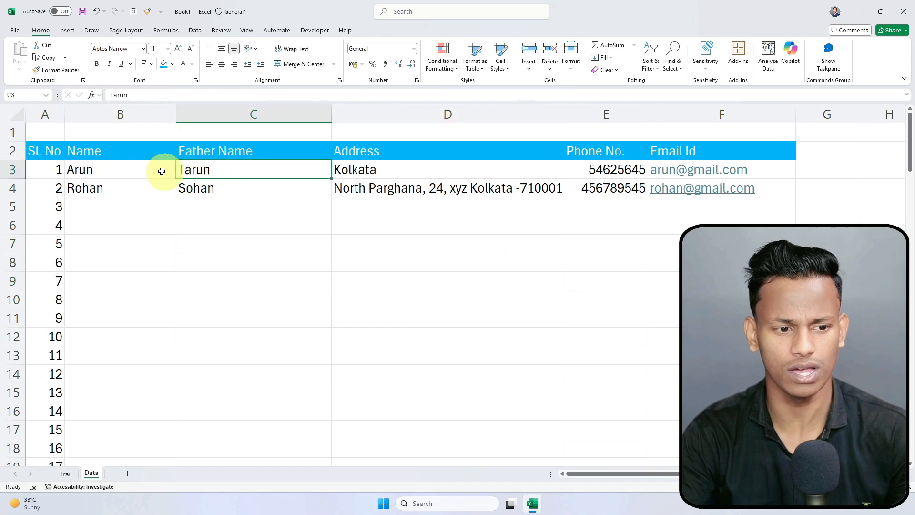
drag(36, 151, 521, 152)
drag(684, 163, 691, 151)
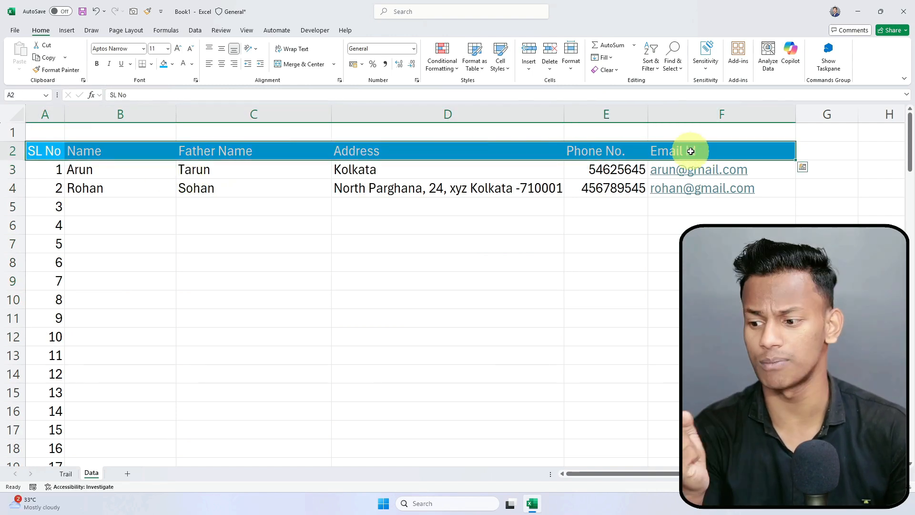
click(230, 223)
click(115, 153)
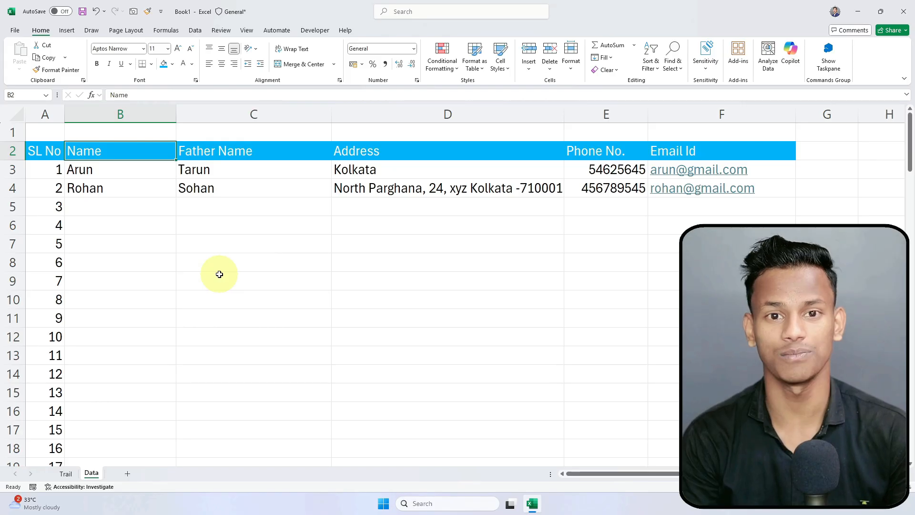
click(217, 273)
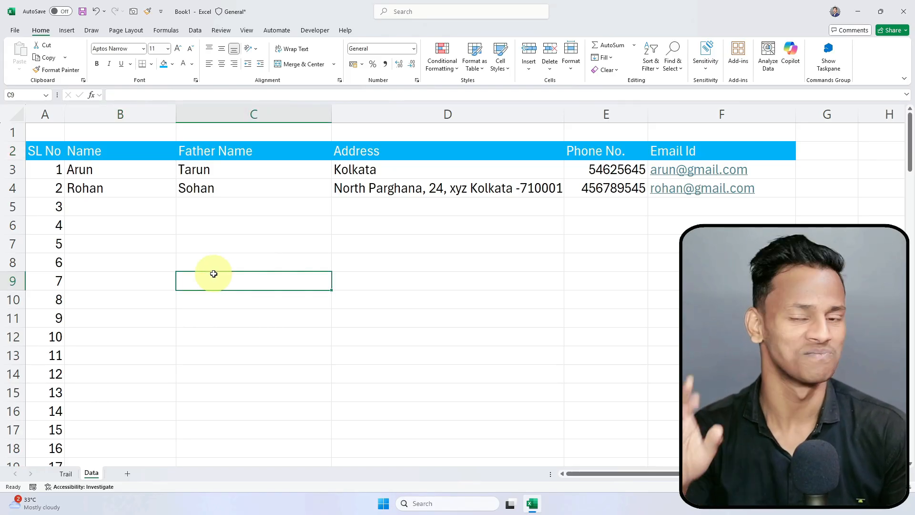
click(220, 256)
ctrl+scroll(220, 256, up, 3)
ctrl+scroll(297, 233, down, 3)
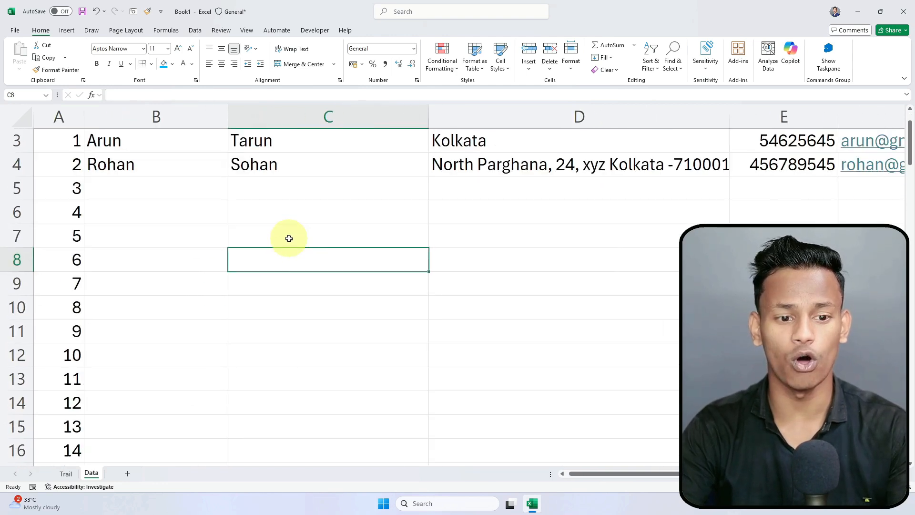
ctrl+click(276, 210)
scroll(281, 217, up, 1)
click(299, 230)
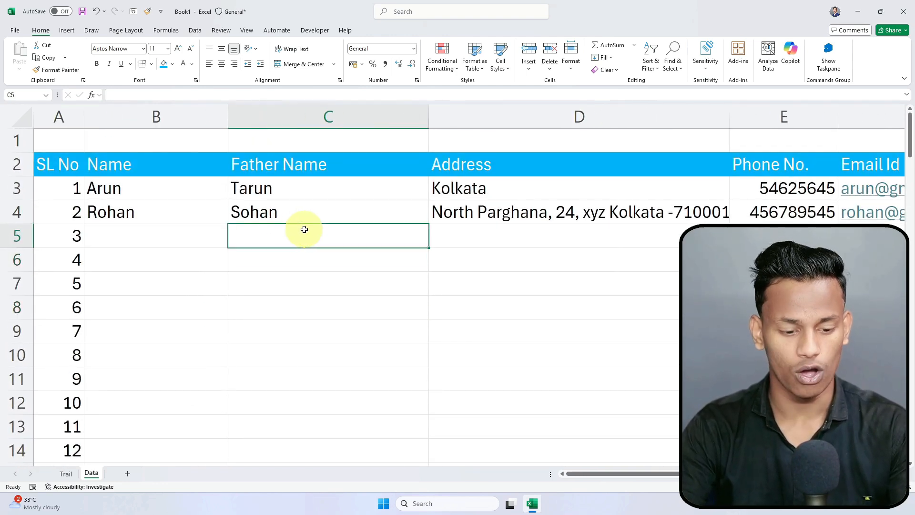
key(alt)
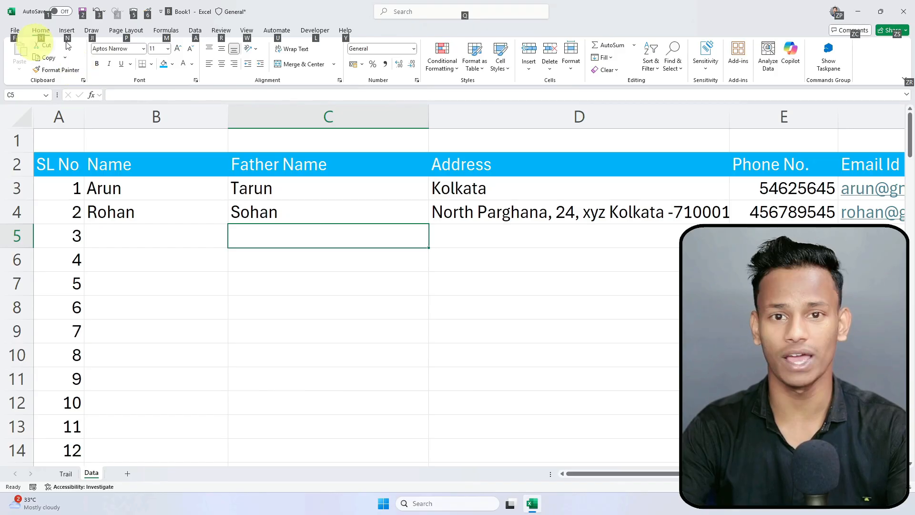
key(alt)
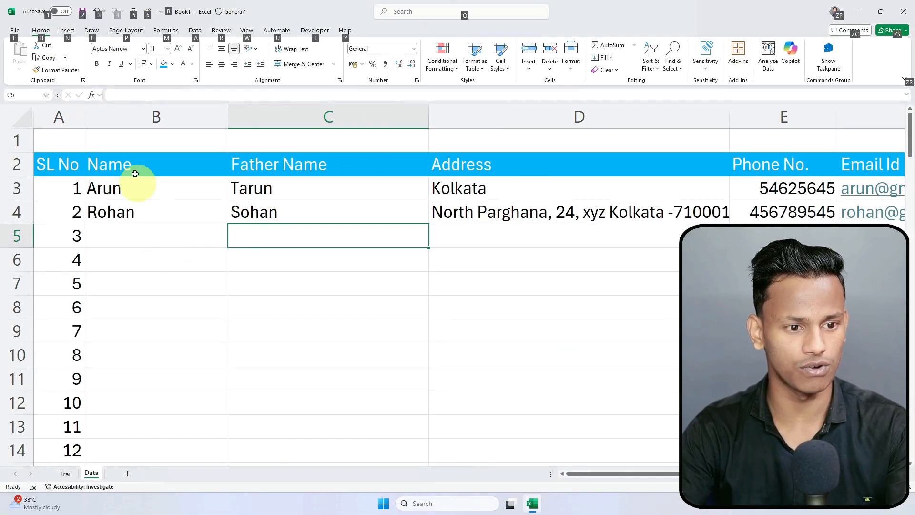
key(alt)
key(h)
key(i)
key(i)
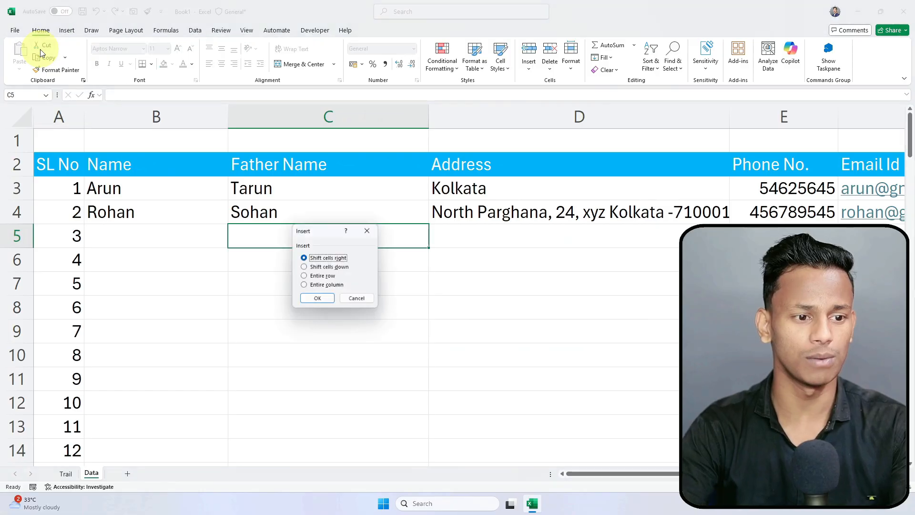
key(Escape)
click(161, 236)
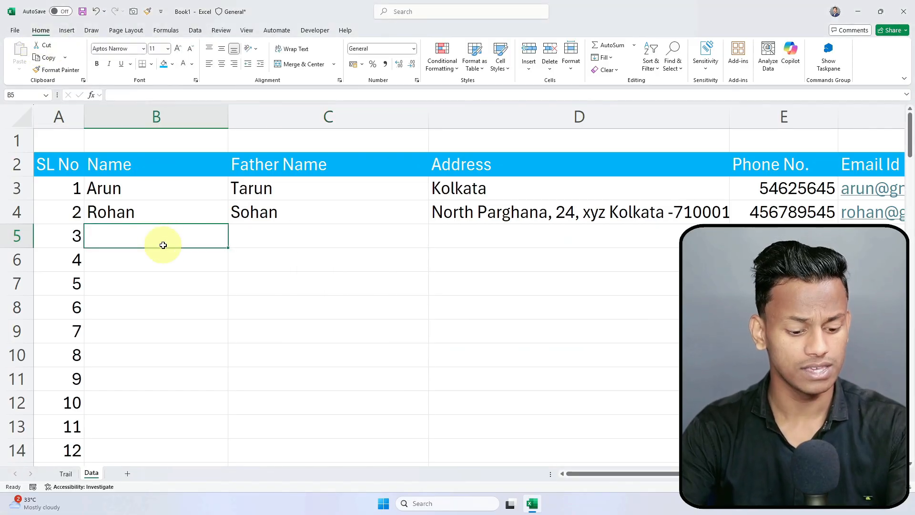
key(alt)
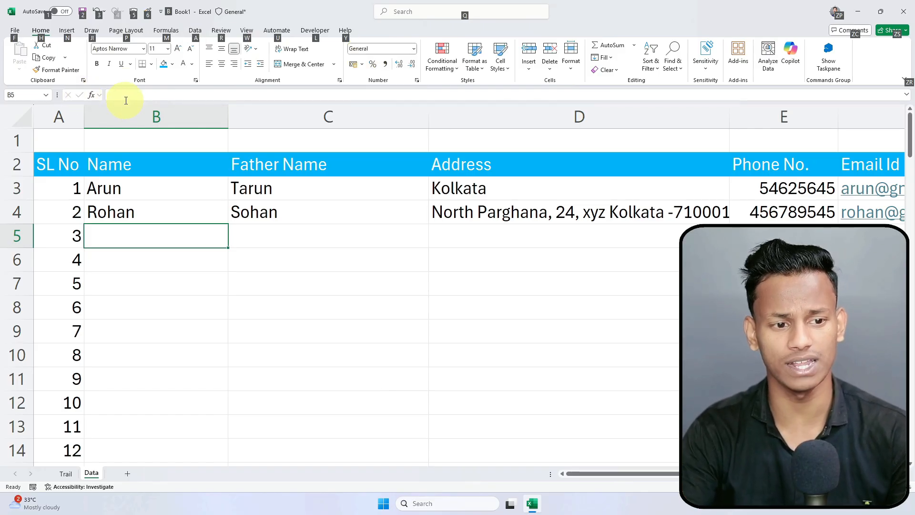
Step: Select A2:F2 and bold it from the Home ribbon, then toggle bold off with Alt, H, 1
click(193, 329)
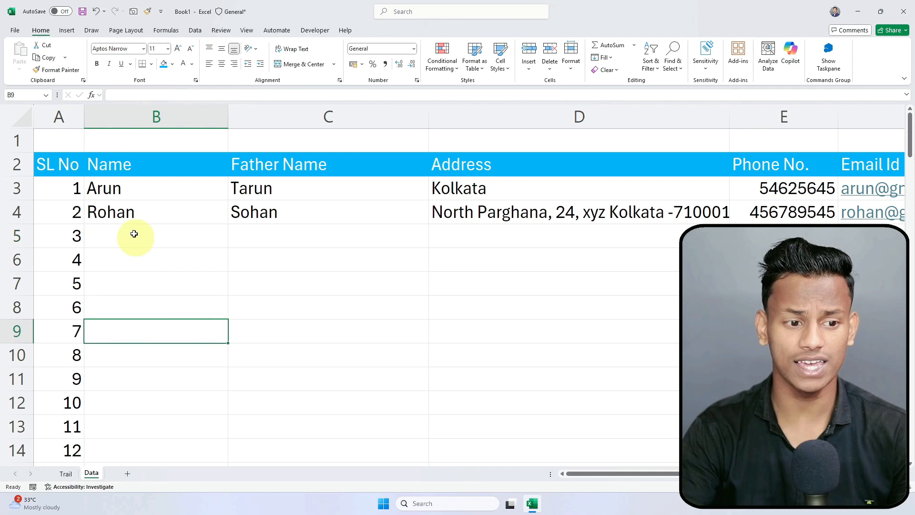
drag(45, 163, 883, 173)
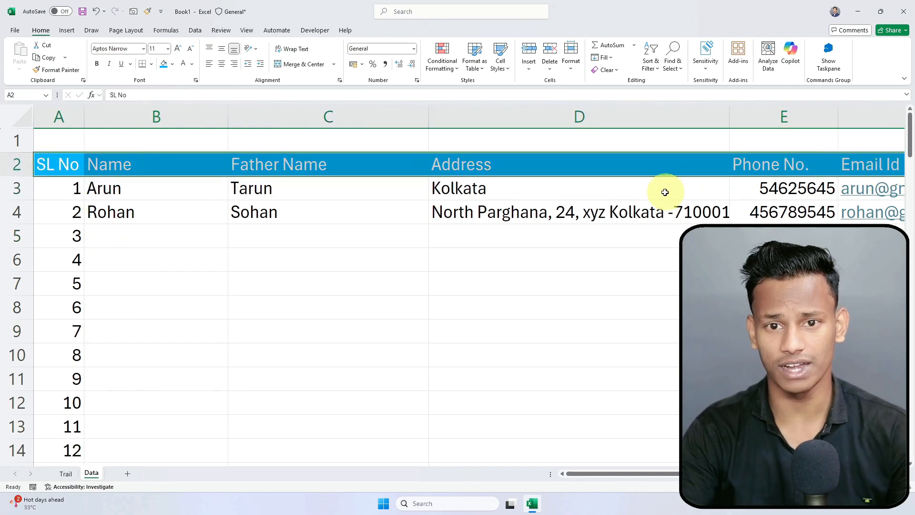
key(alt)
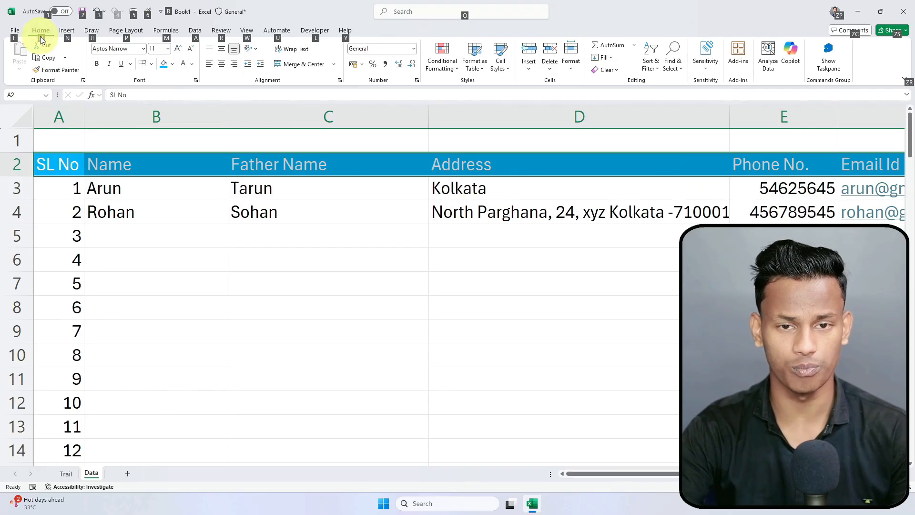
key(h)
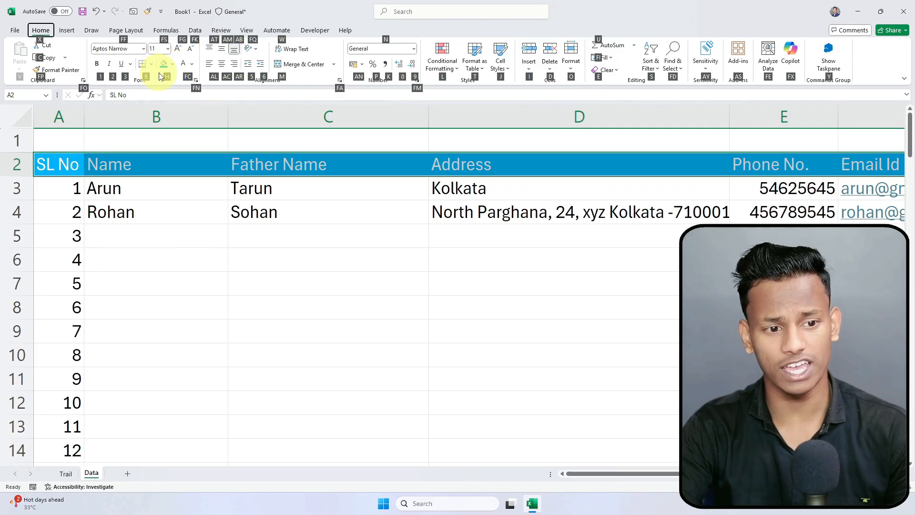
click(98, 64)
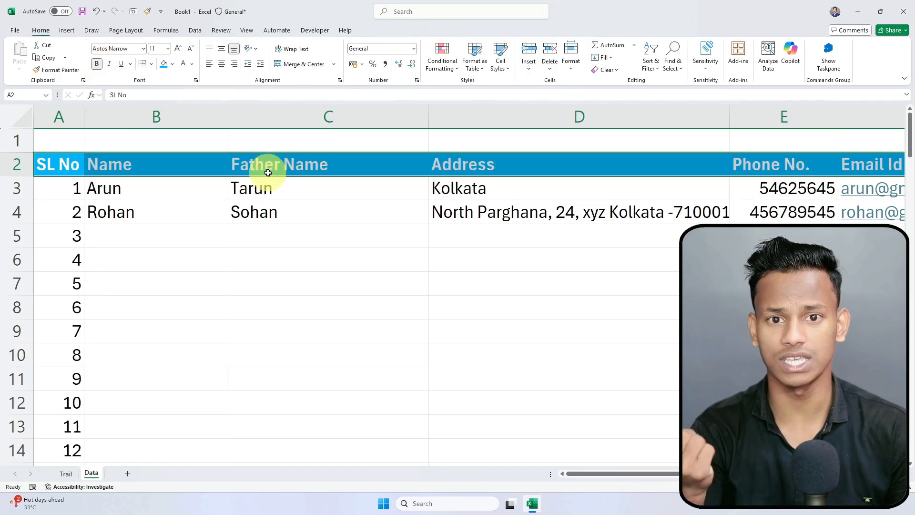
key(alt)
key(h)
key(1)
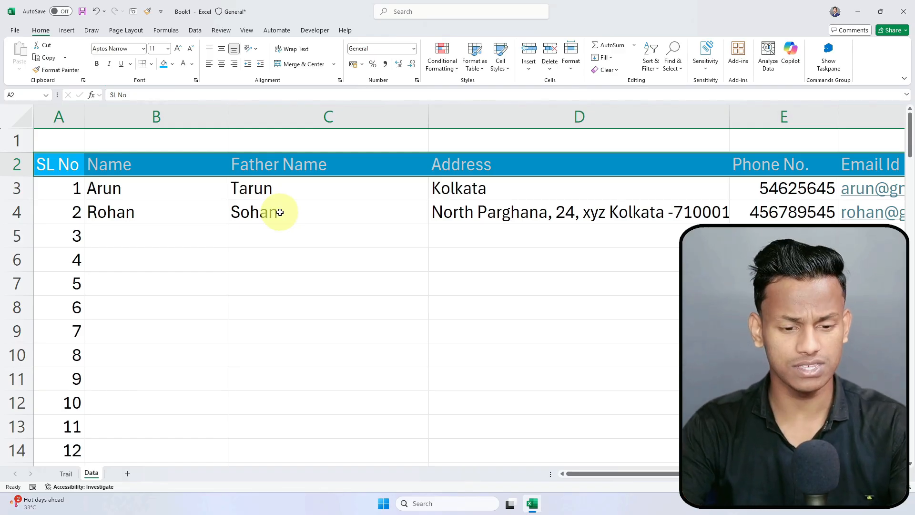
Step: Bold the headers with Ctrl+B, trying italic and underline and removing both
key(ctrl+b)
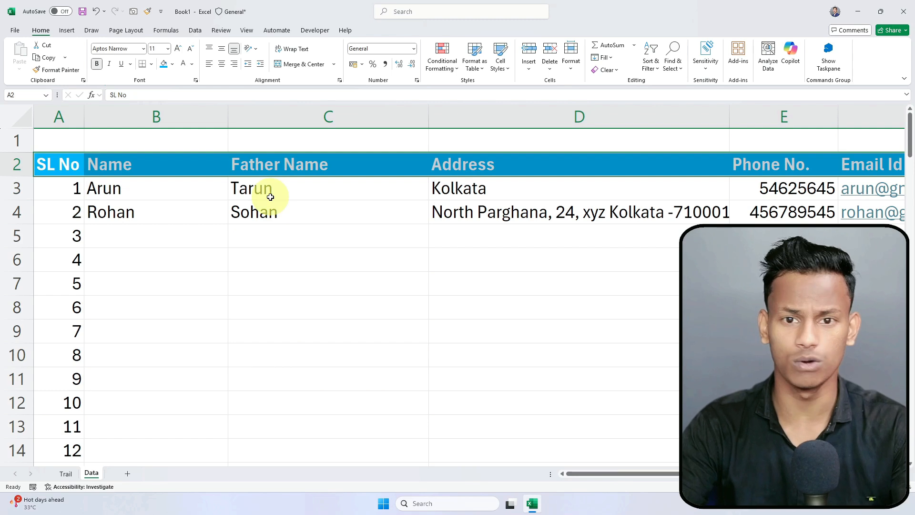
key(ctrl+i)
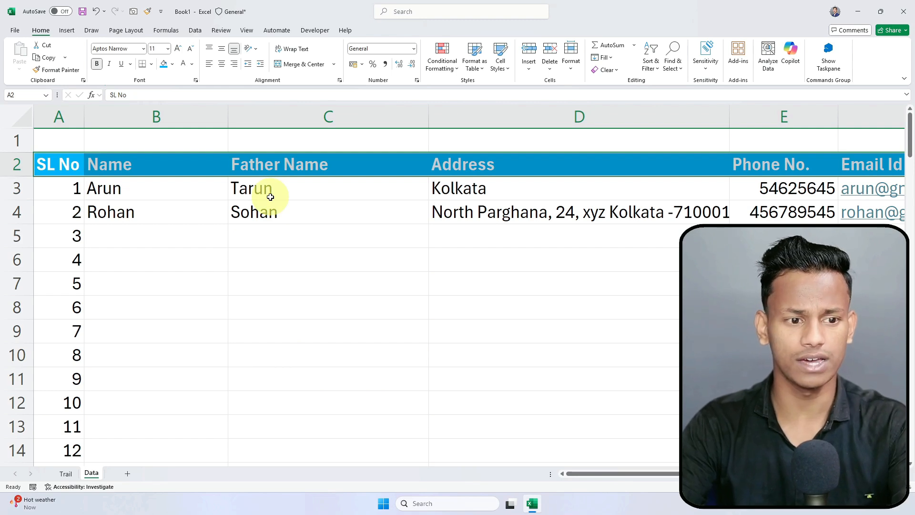
key(ctrl+i)
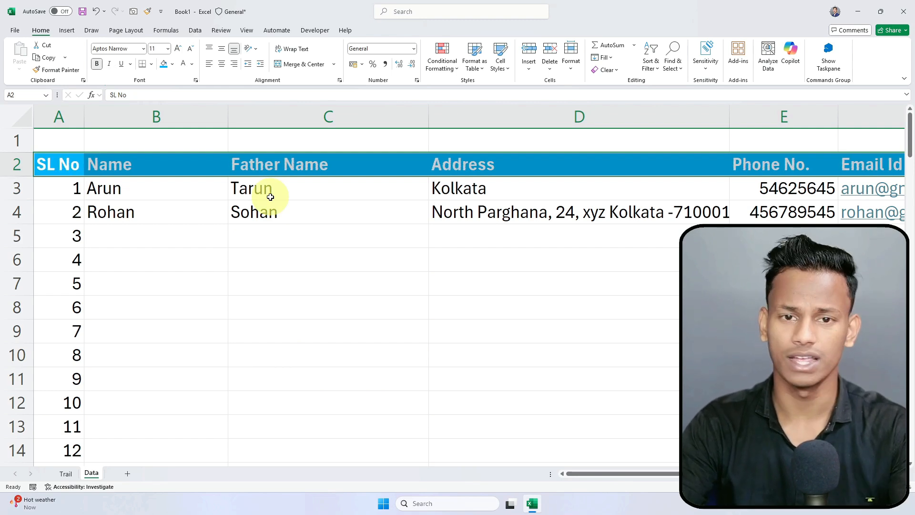
key(ctrl+u)
key(ctrl+u)
key(ctrl+u)
key(ctrl+u)
key(ctrl+u)
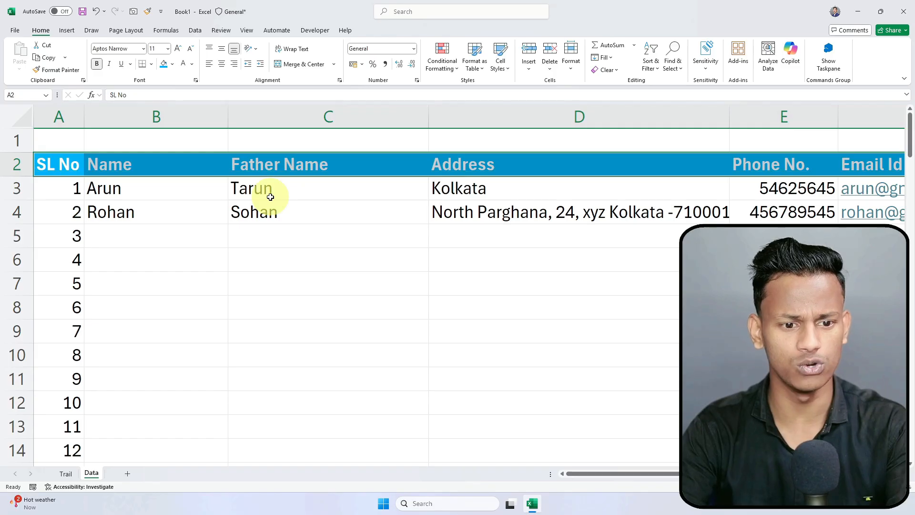
key(ctrl+u)
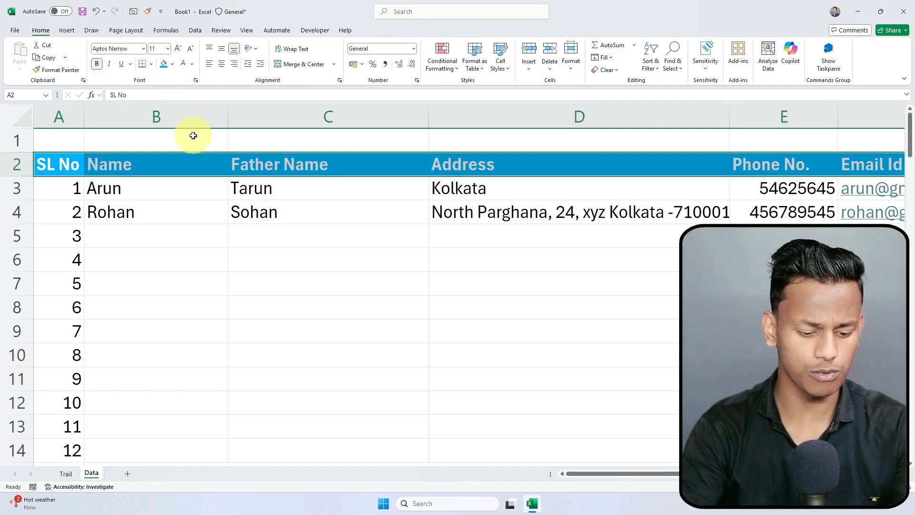
Step: Switch the A2:F2 header fill from blue to the green theme colour
key(alt)
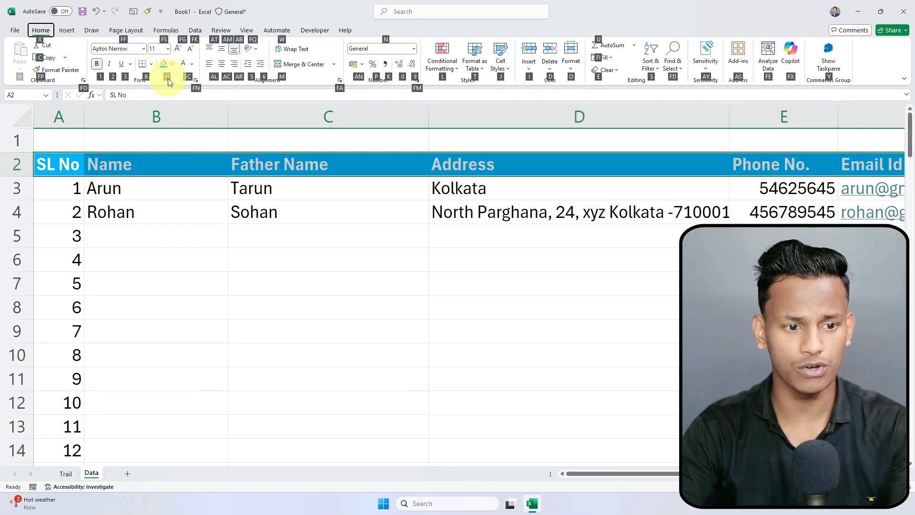
key(h)
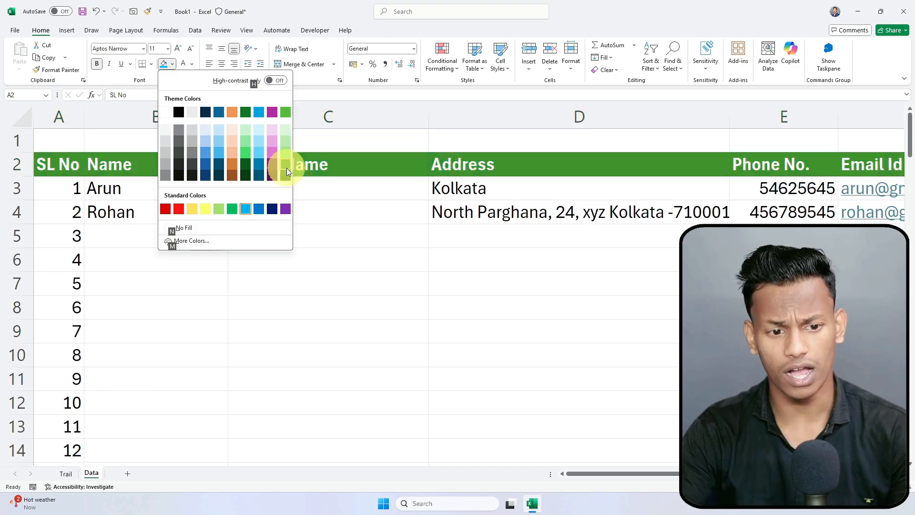
click(287, 168)
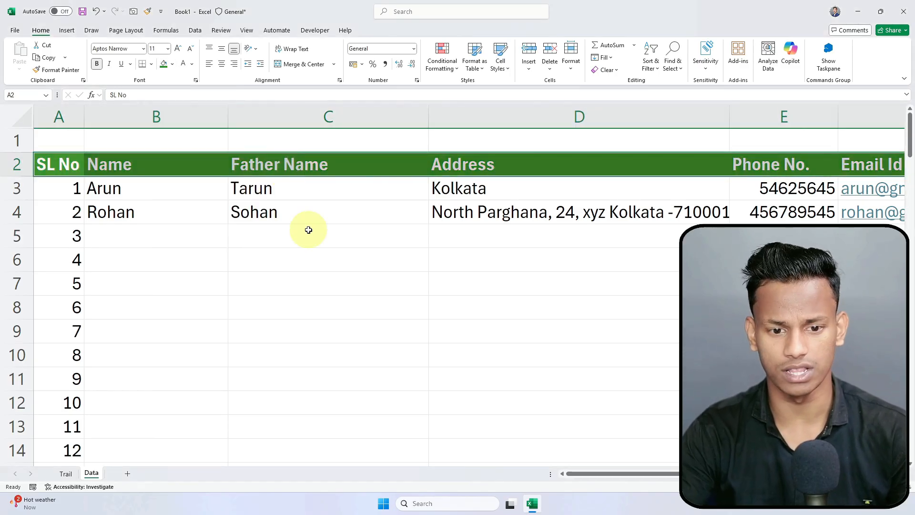
click(372, 232)
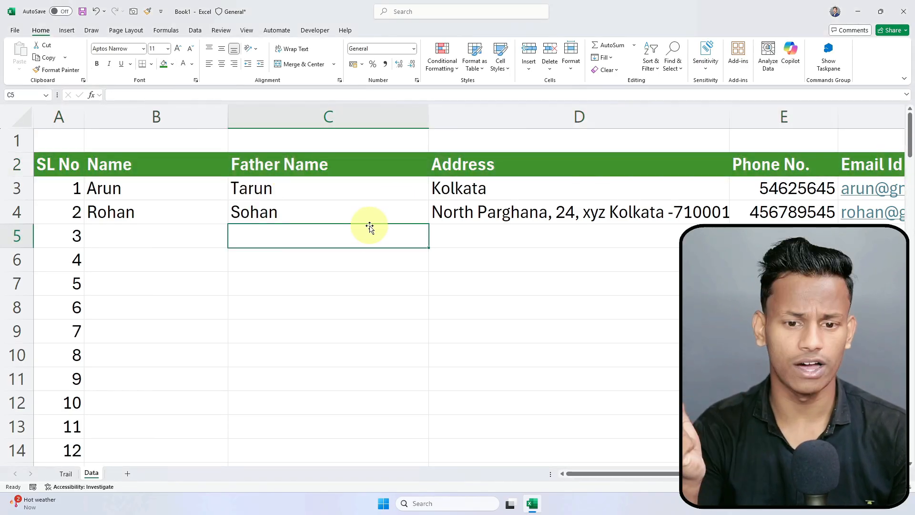
drag(47, 162, 874, 159)
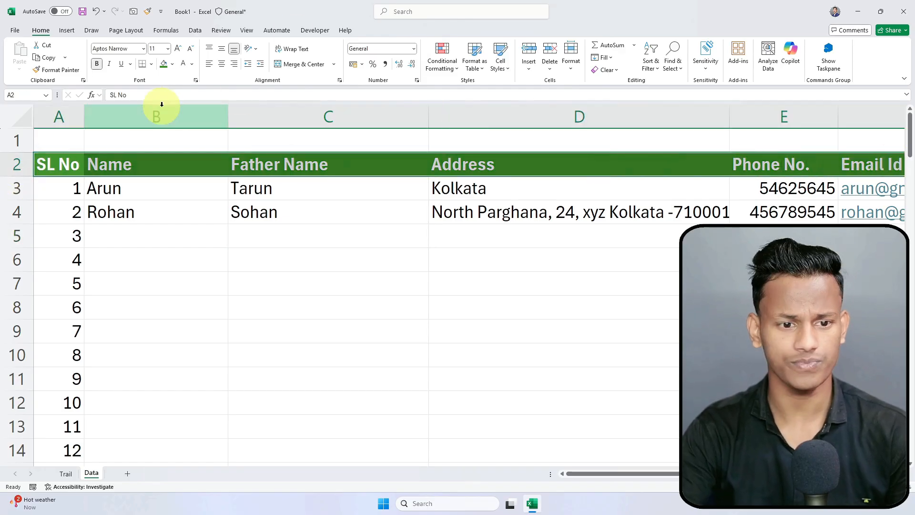
click(249, 218)
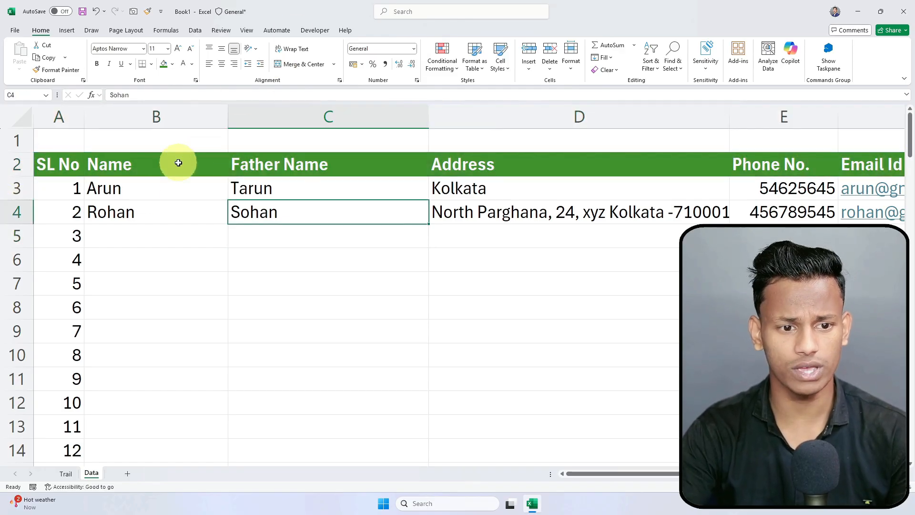
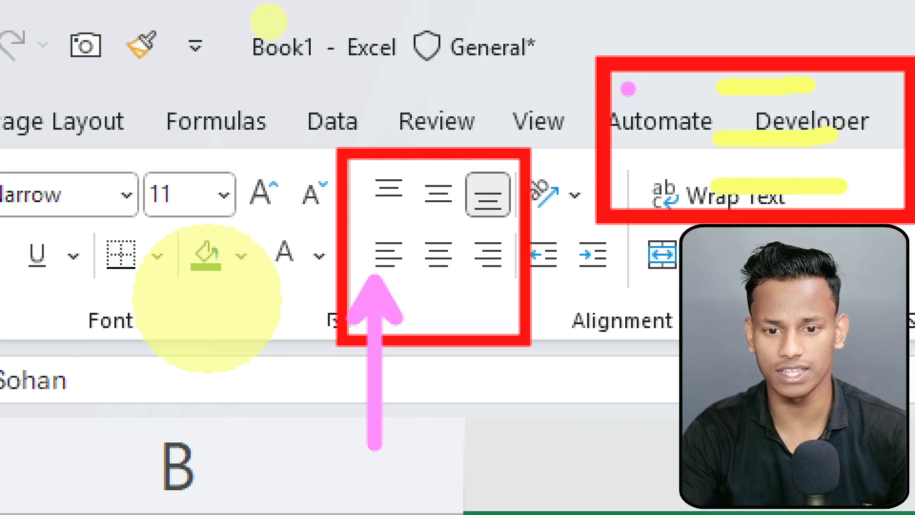
Step: Centre the A2:F2 header labels horizontally
drag(629, 89, 682, 89)
drag(632, 144, 682, 137)
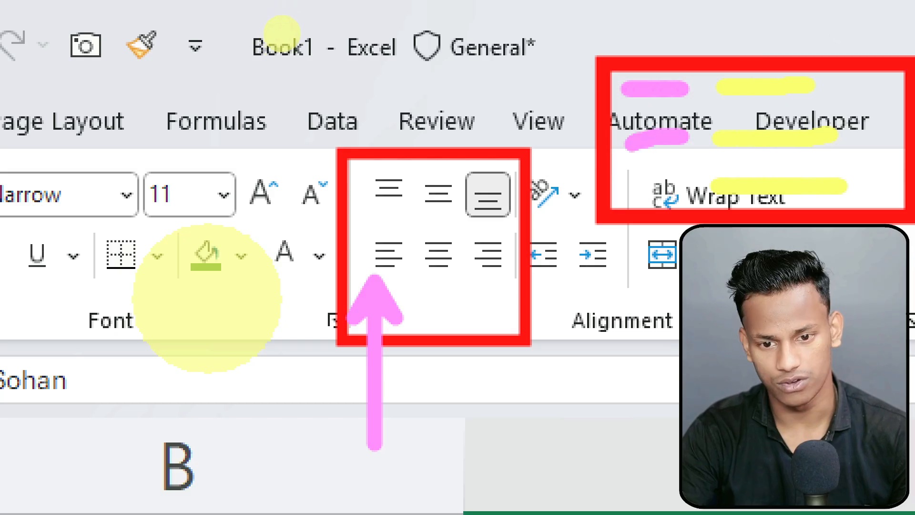
drag(638, 195, 695, 195)
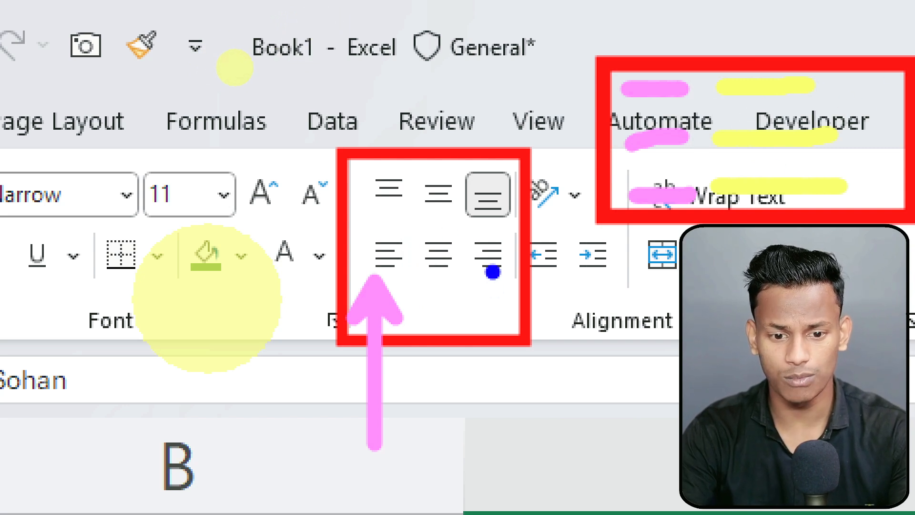
drag(846, 88, 885, 89)
drag(846, 139, 852, 139)
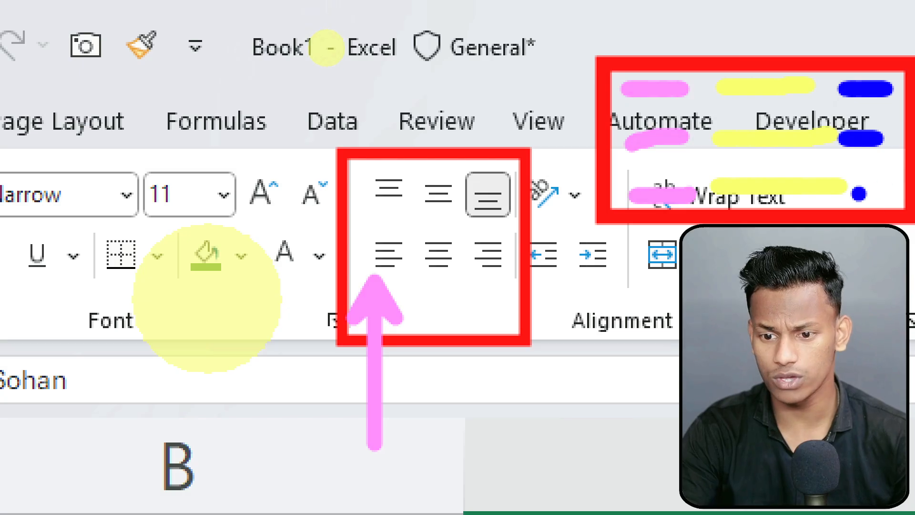
drag(856, 187, 887, 185)
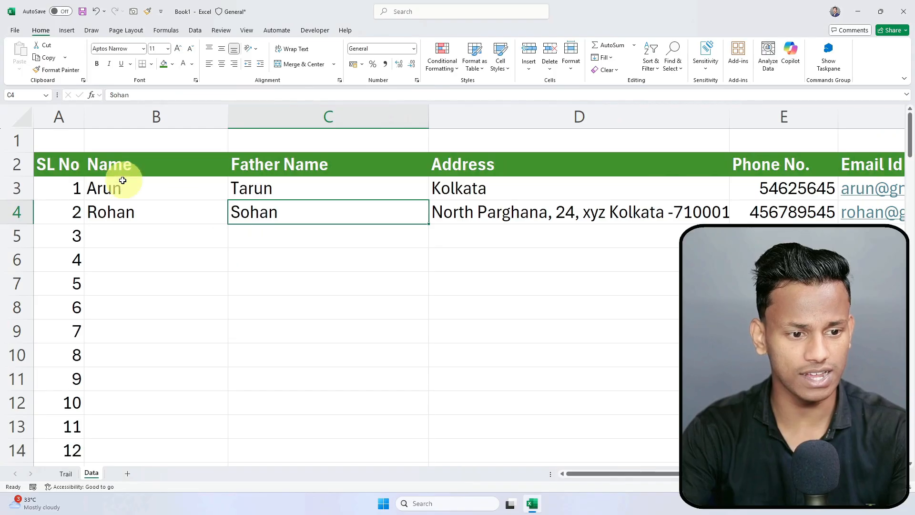
drag(62, 165, 853, 171)
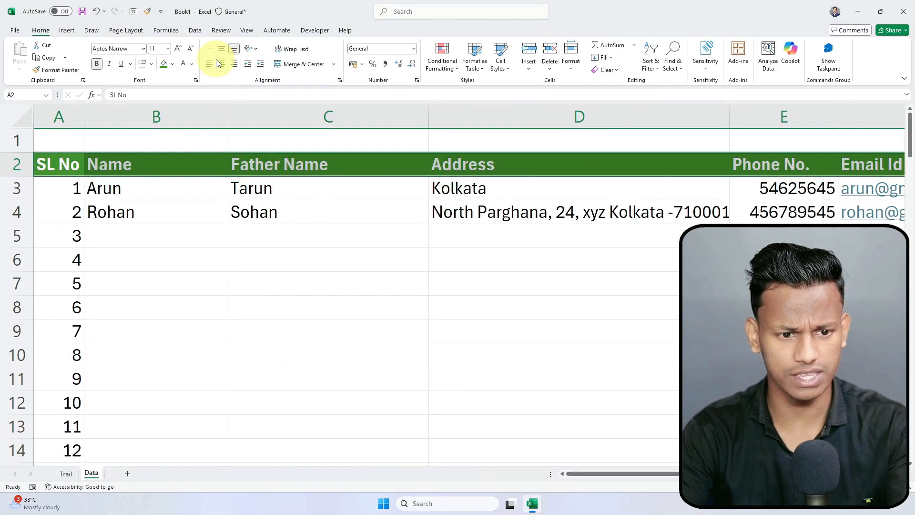
click(293, 127)
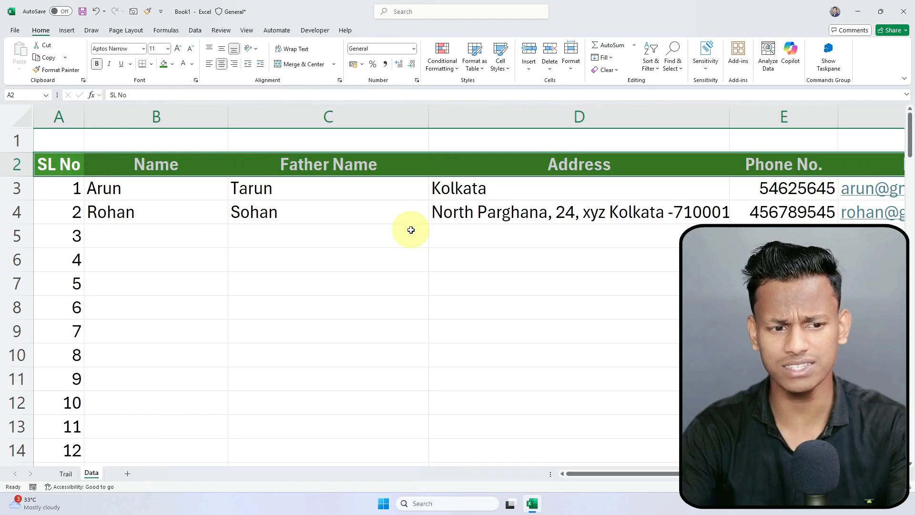
click(388, 233)
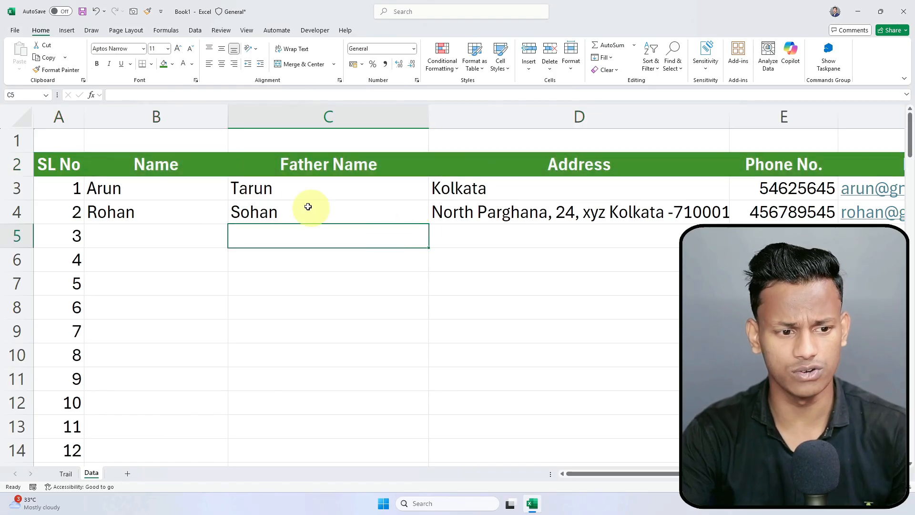
Step: Drag row 2's bottom border down so the header row becomes much taller
click(294, 164)
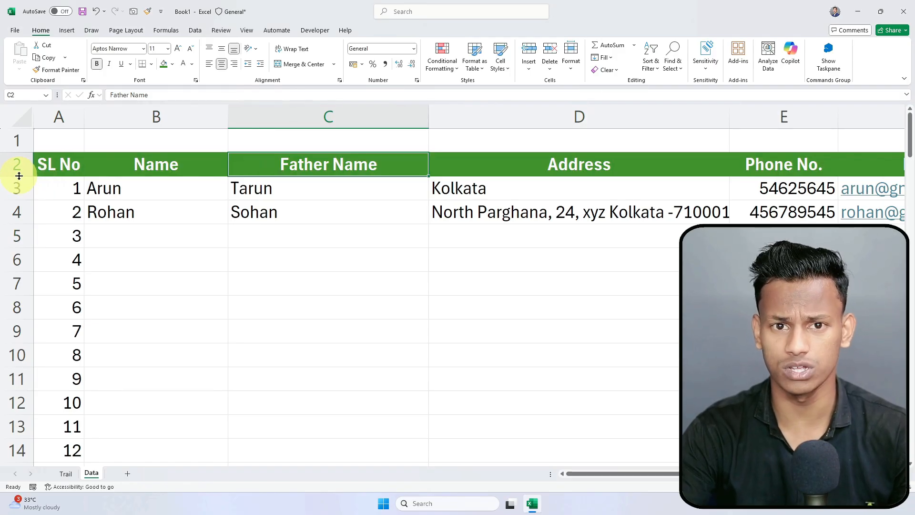
drag(19, 175, 24, 237)
click(370, 321)
drag(71, 194, 901, 198)
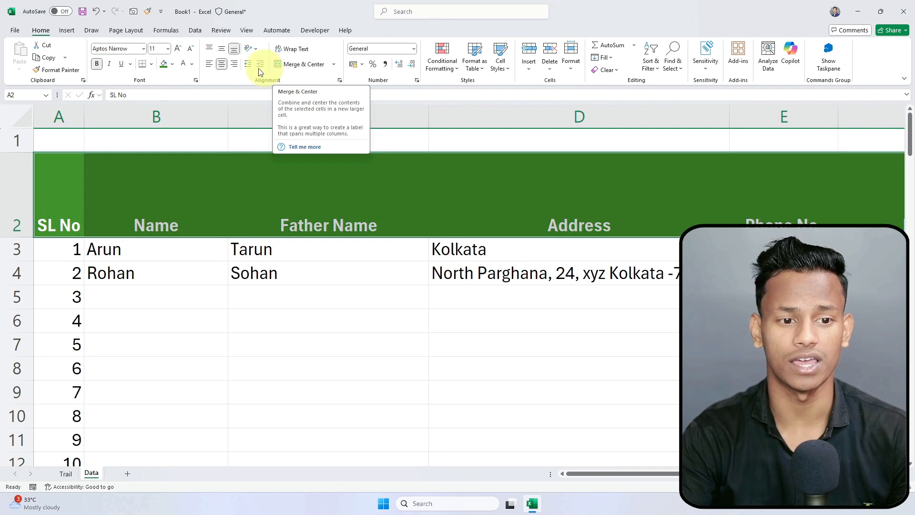
Step: Top-align the row 2 header labels, after trying Middle Align first
click(223, 51)
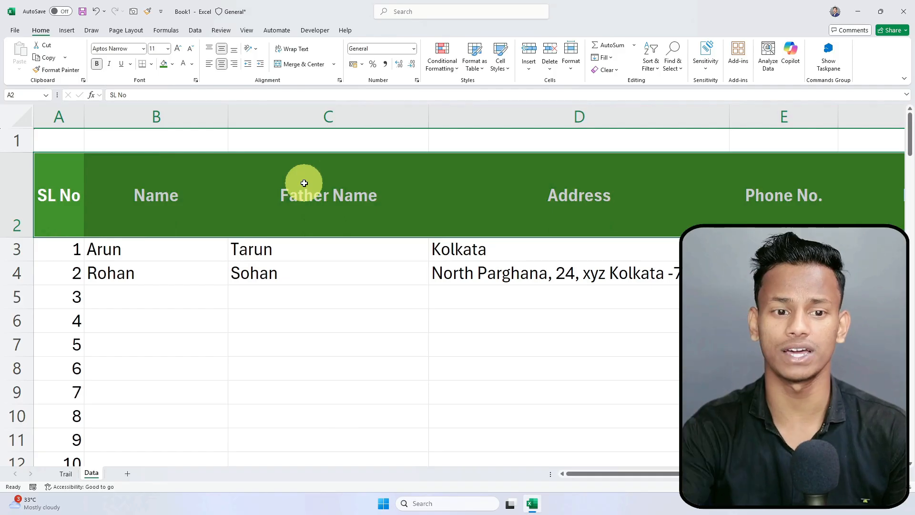
click(210, 50)
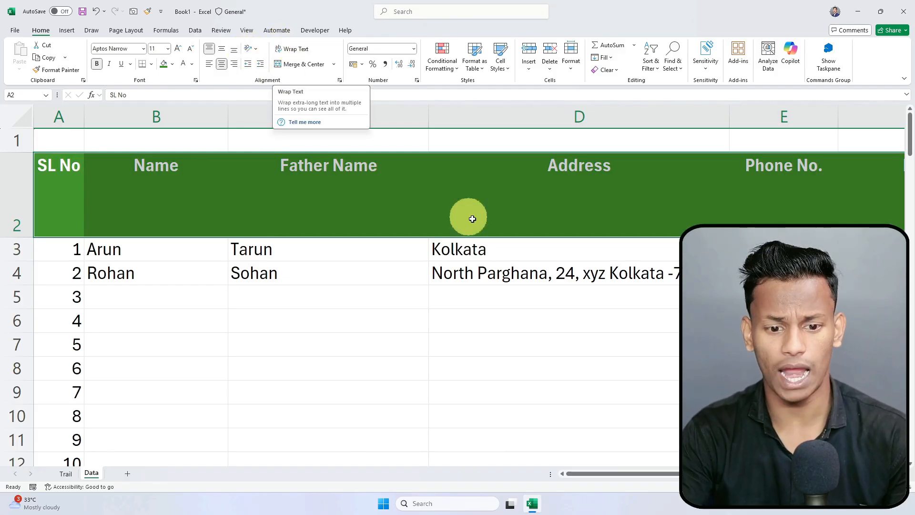
Step: Narrow the Address column D
click(506, 267)
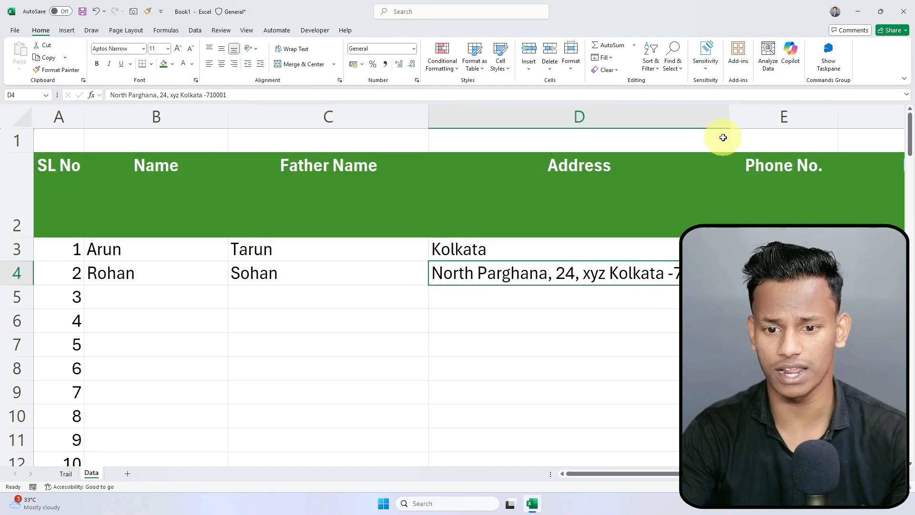
drag(728, 117, 614, 116)
click(607, 313)
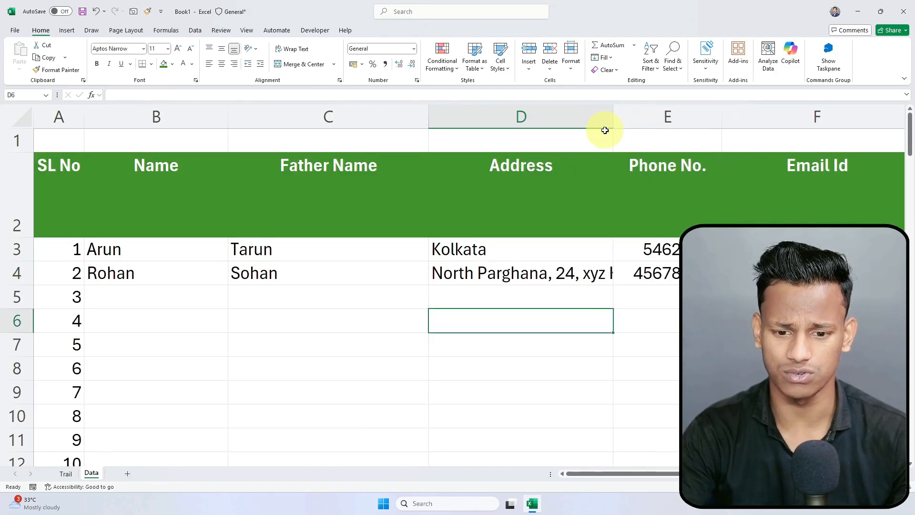
Step: Wrap the long address in D4 onto two lines and autofit row 4's height
click(577, 279)
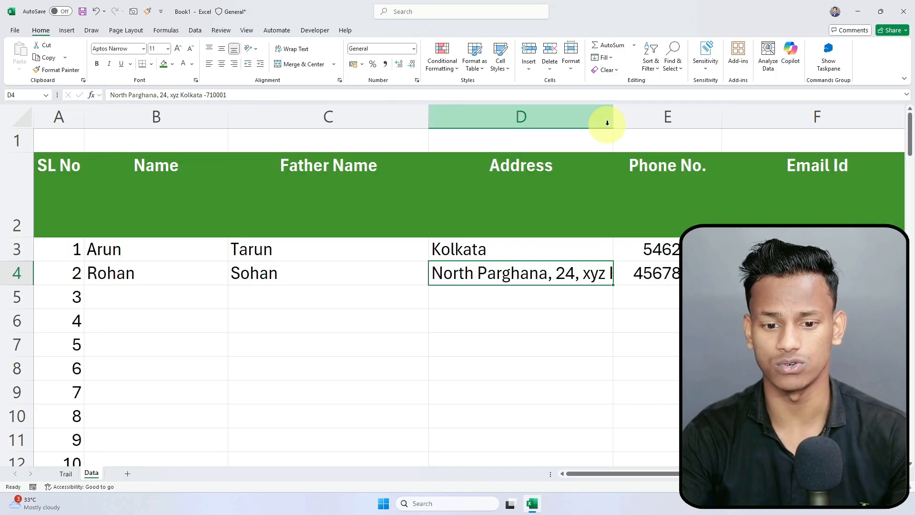
click(295, 50)
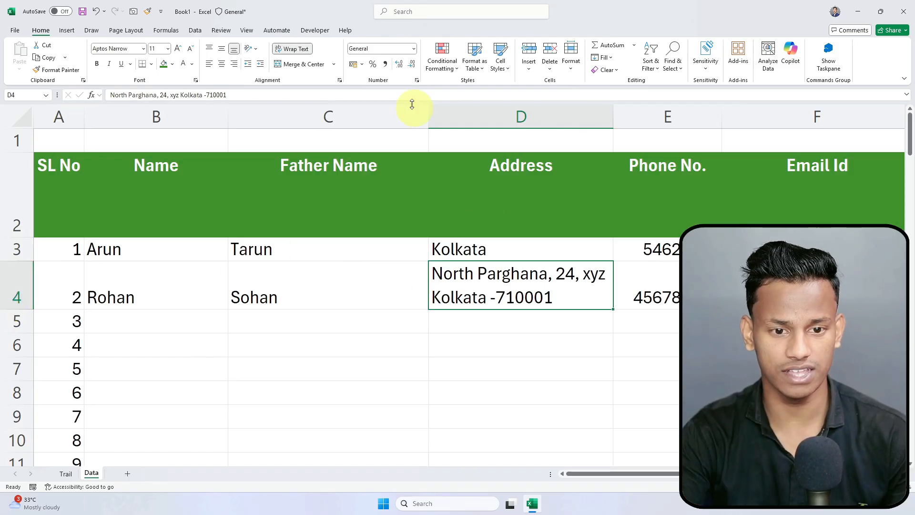
click(292, 49)
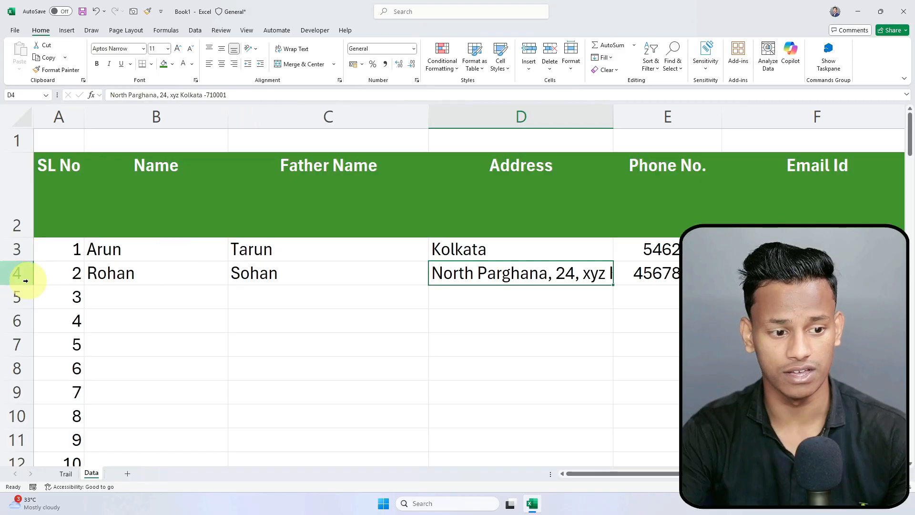
drag(16, 284, 24, 327)
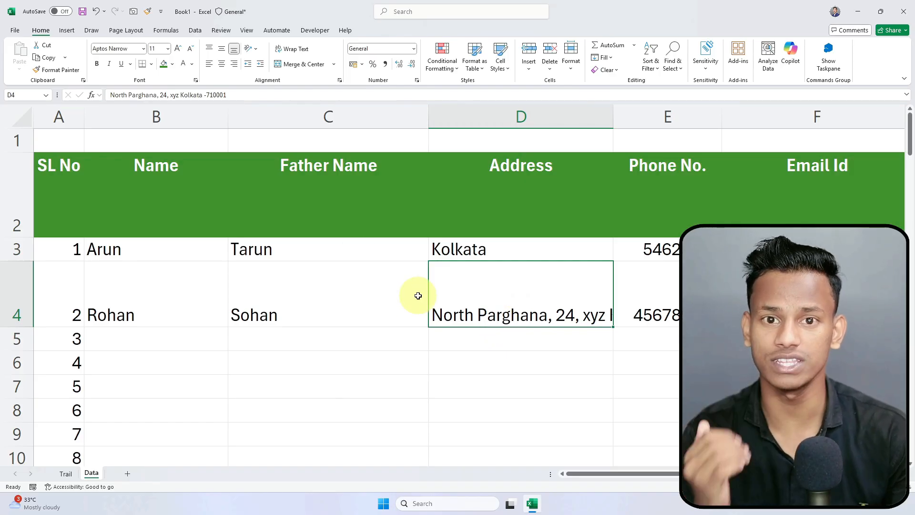
click(292, 48)
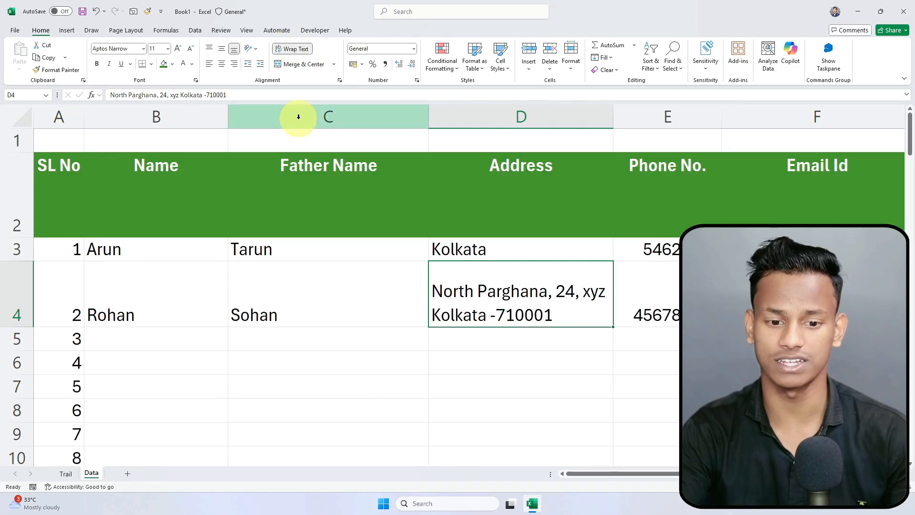
double_click(22, 326)
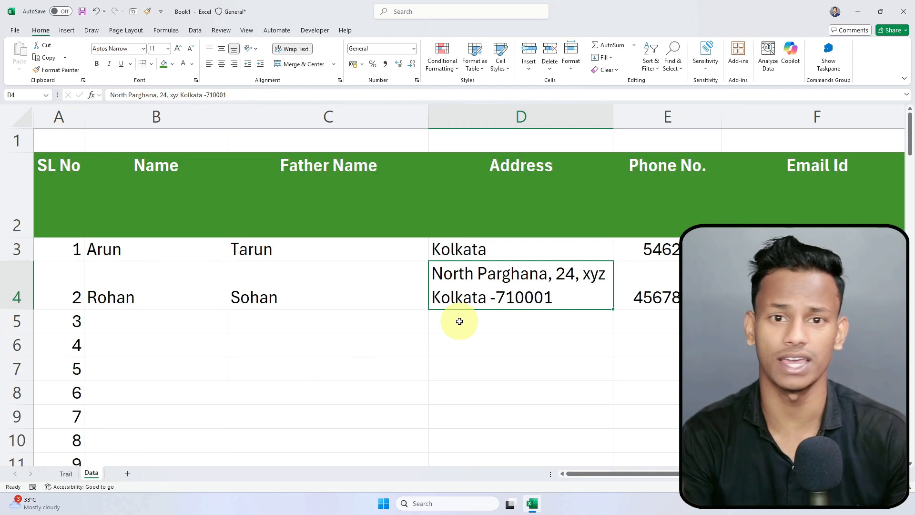
click(478, 329)
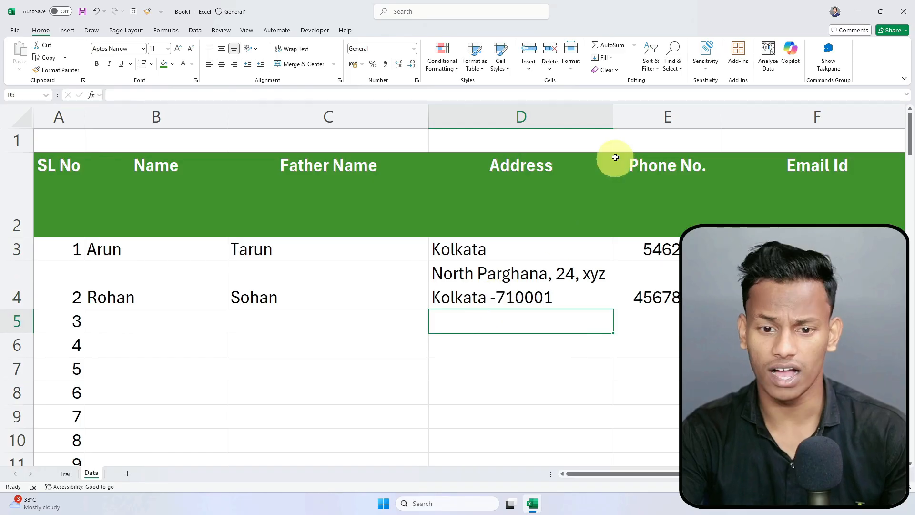
click(600, 114)
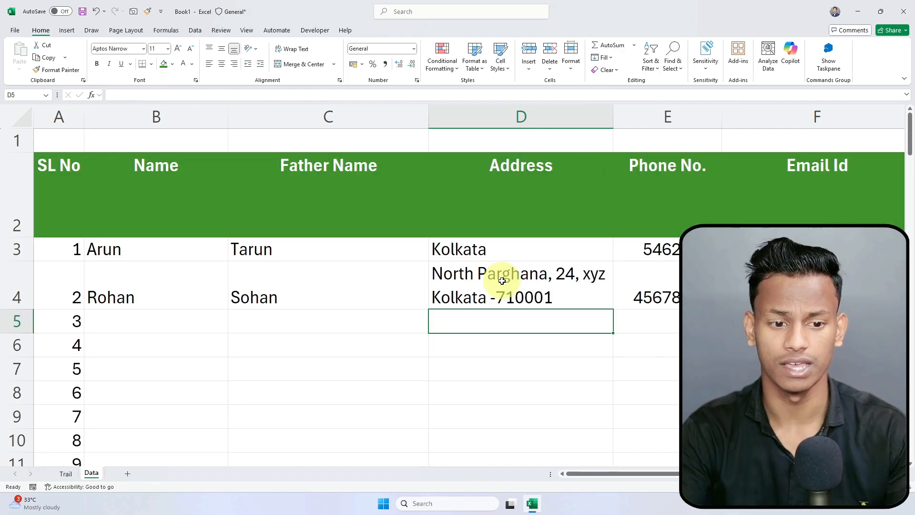
scroll(503, 277, down, 3)
ctrl+click(448, 384)
Step: Autofit header row 2 back to its normal height
click(369, 366)
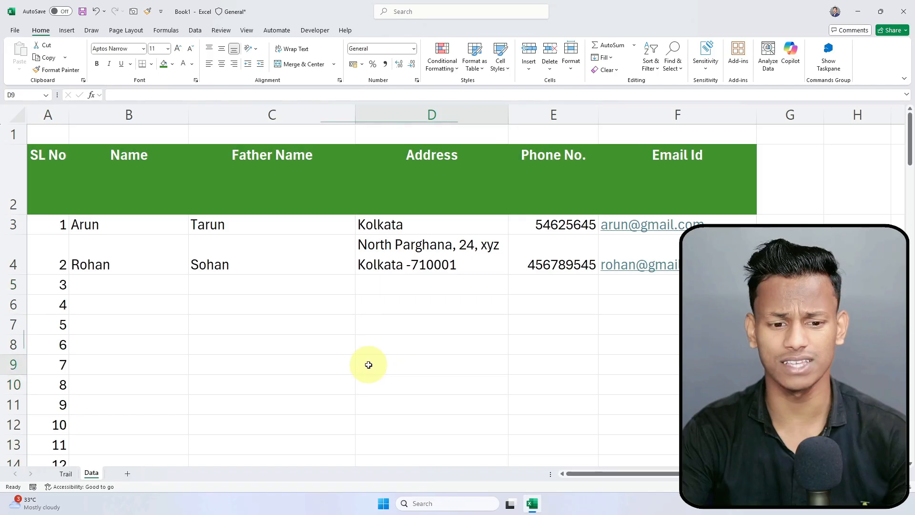
drag(49, 132, 671, 130)
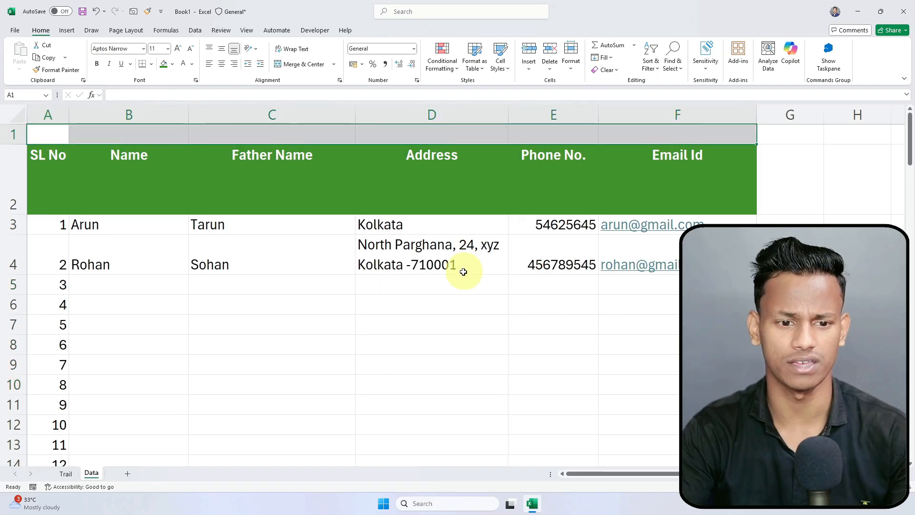
click(224, 345)
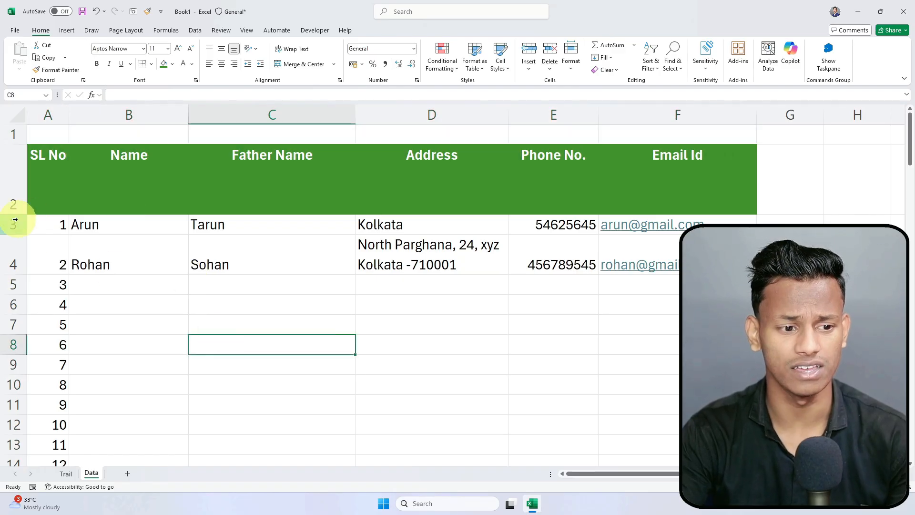
click(45, 164)
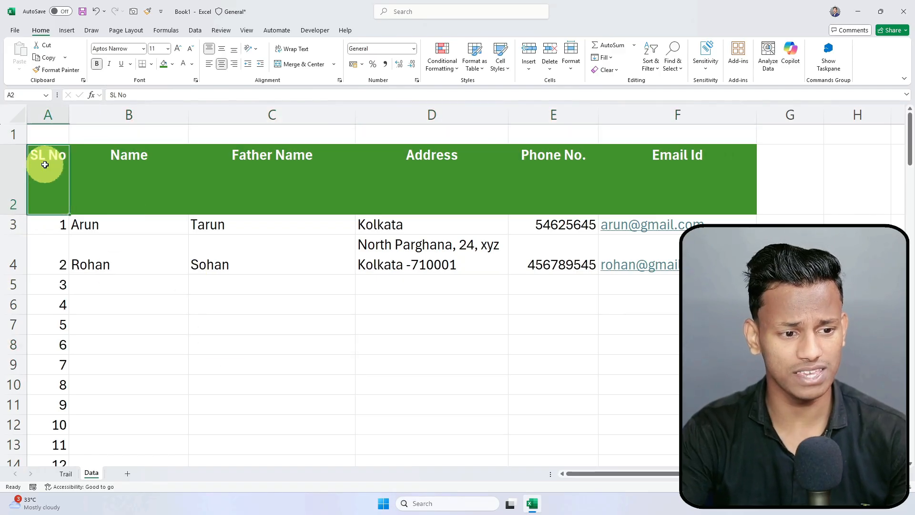
double_click(8, 213)
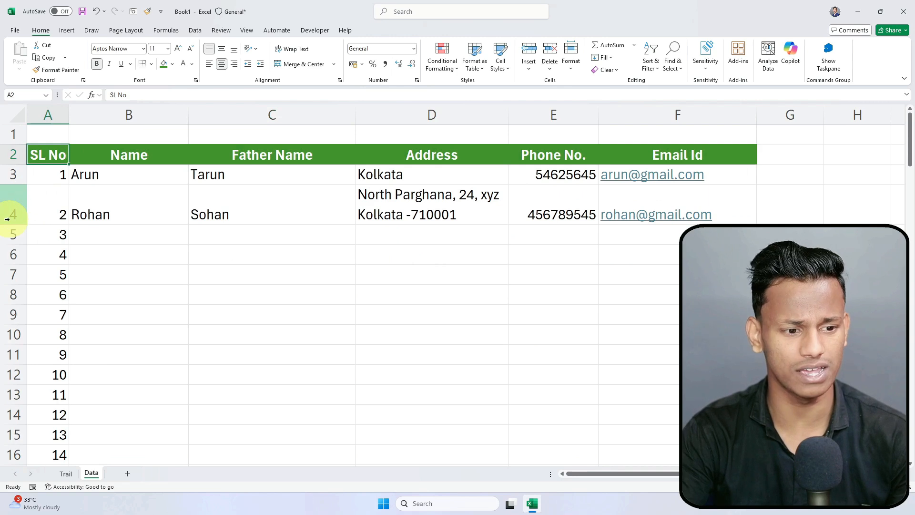
click(327, 287)
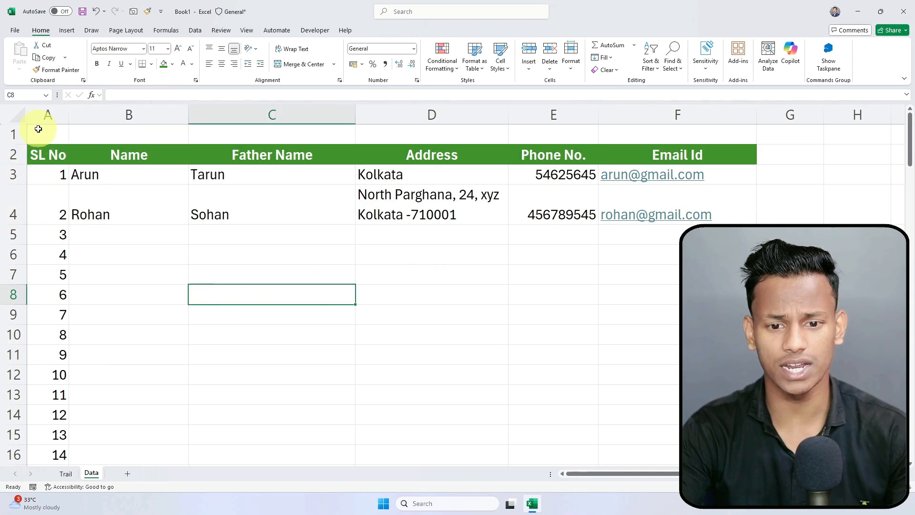
Step: Select the empty row 1 cells A1 to F1 above the table
drag(43, 130, 658, 130)
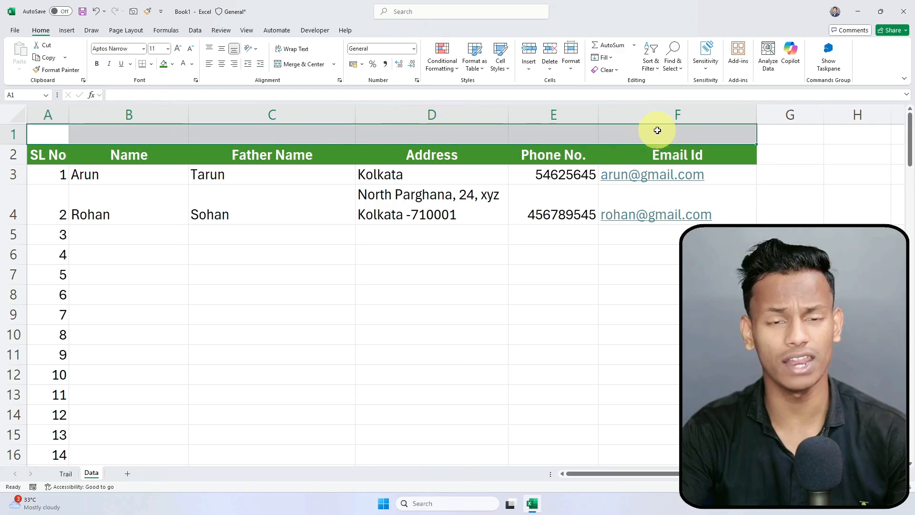
click(414, 267)
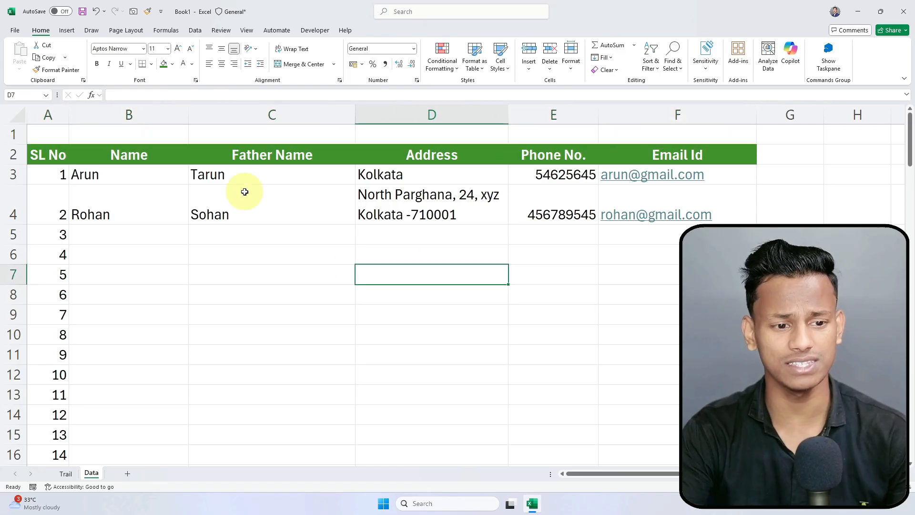
click(107, 129)
click(198, 122)
click(240, 128)
click(432, 131)
click(553, 132)
click(671, 133)
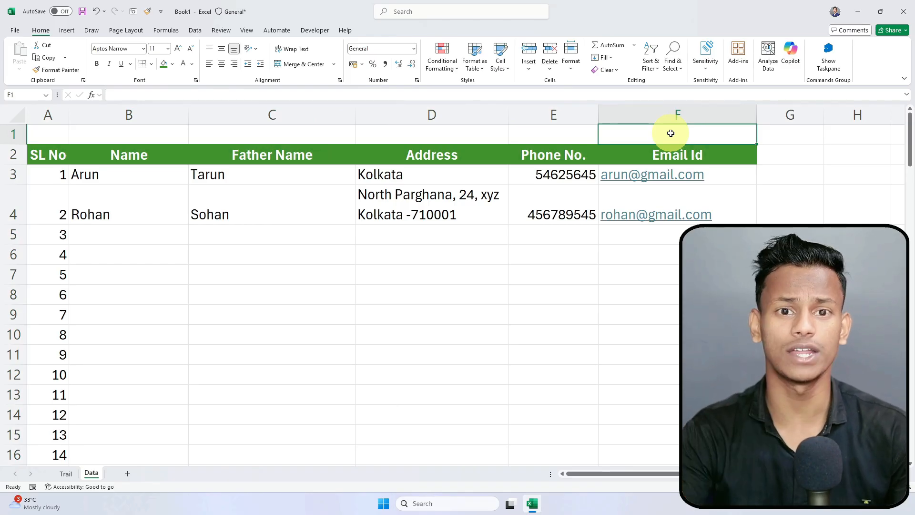
Step: Enter the title 'Student Data' in cell C1 above the table
click(337, 136)
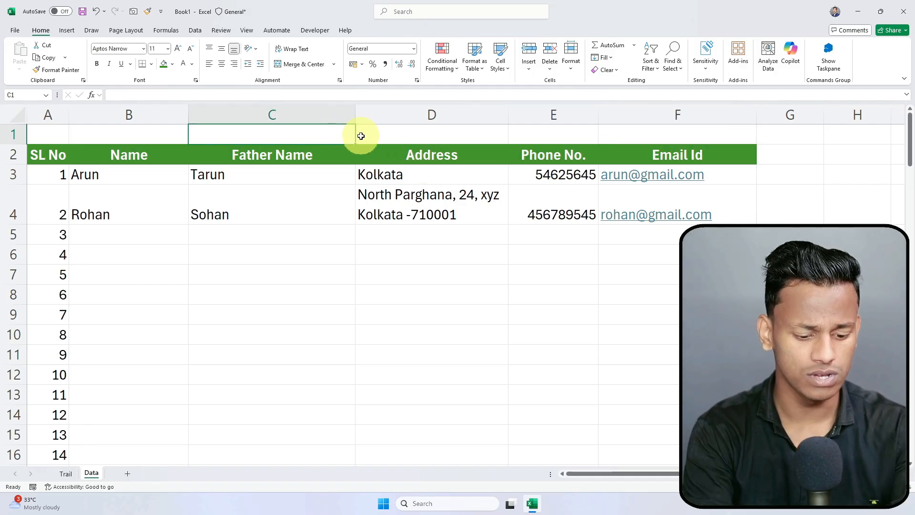
text(This)
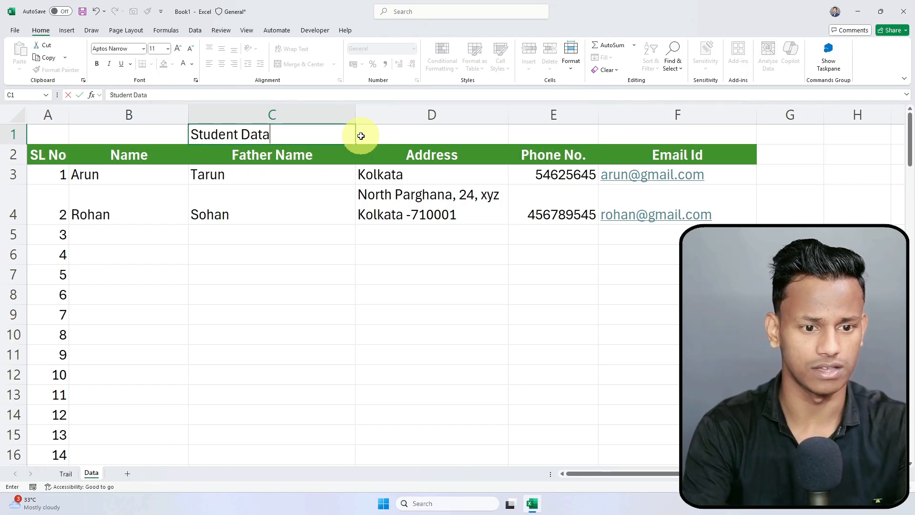
key(Return)
click(300, 333)
click(313, 137)
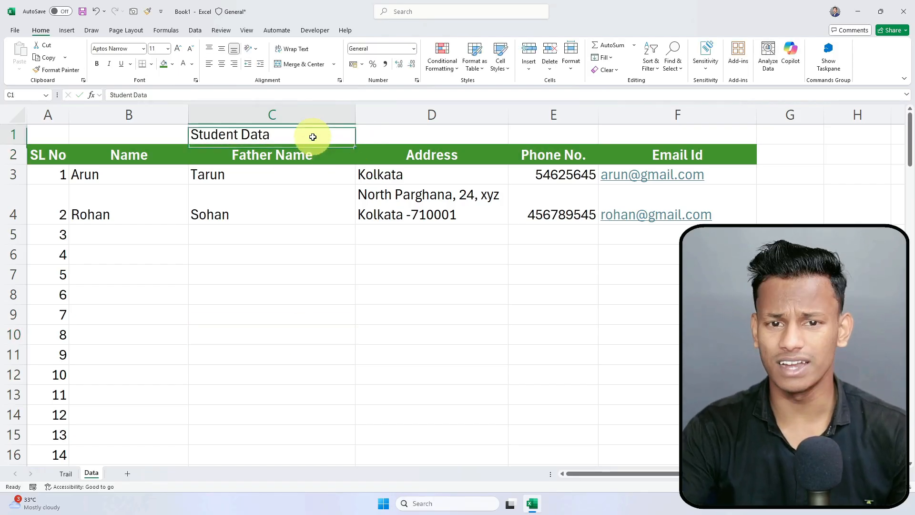
drag(55, 154, 670, 350)
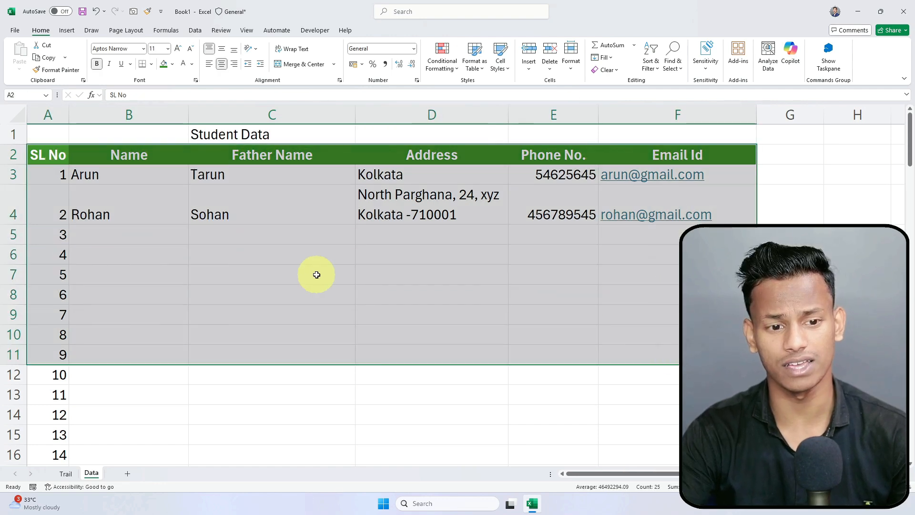
click(317, 275)
click(345, 132)
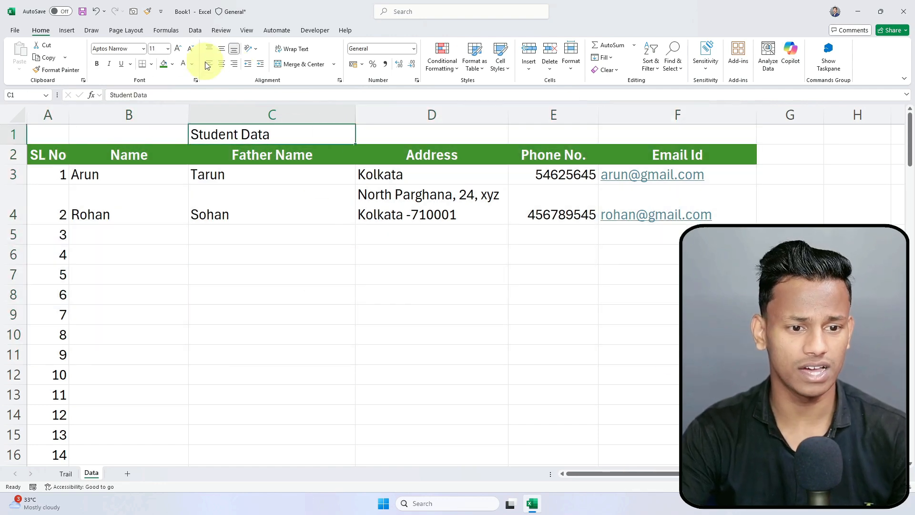
Step: Right-align the title, then move it into D1 and left-align it
click(235, 63)
click(304, 279)
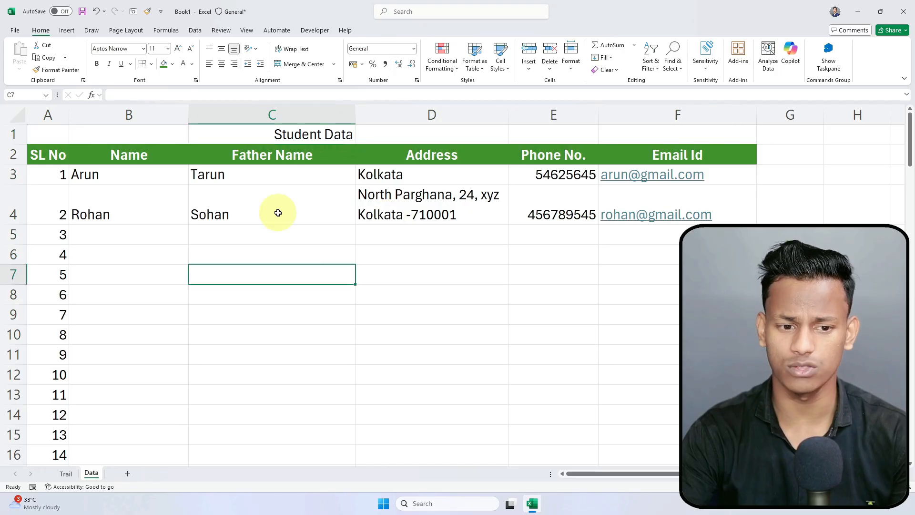
click(362, 135)
click(352, 135)
drag(354, 136, 390, 137)
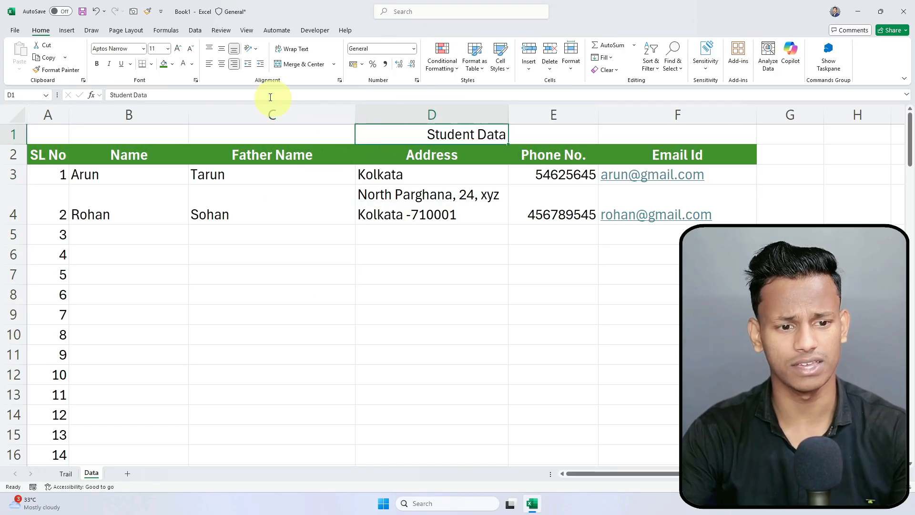
click(209, 63)
click(416, 313)
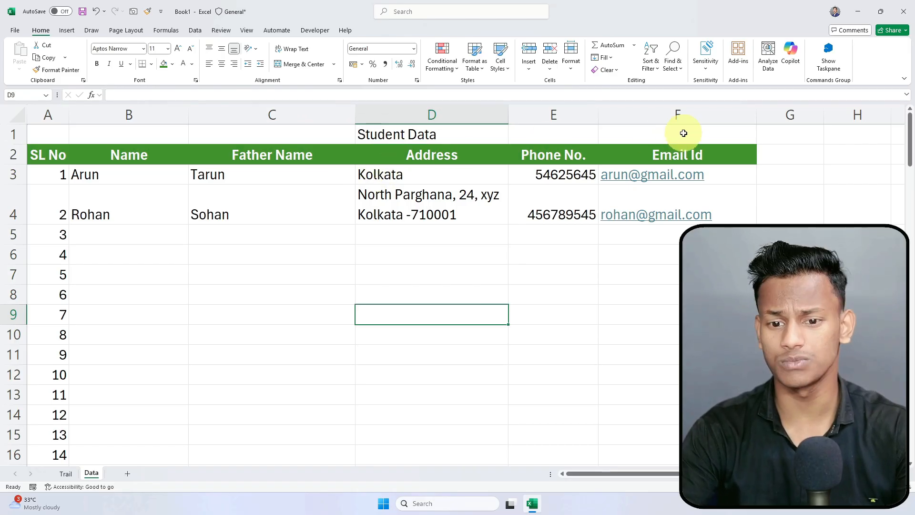
drag(684, 133, 19, 120)
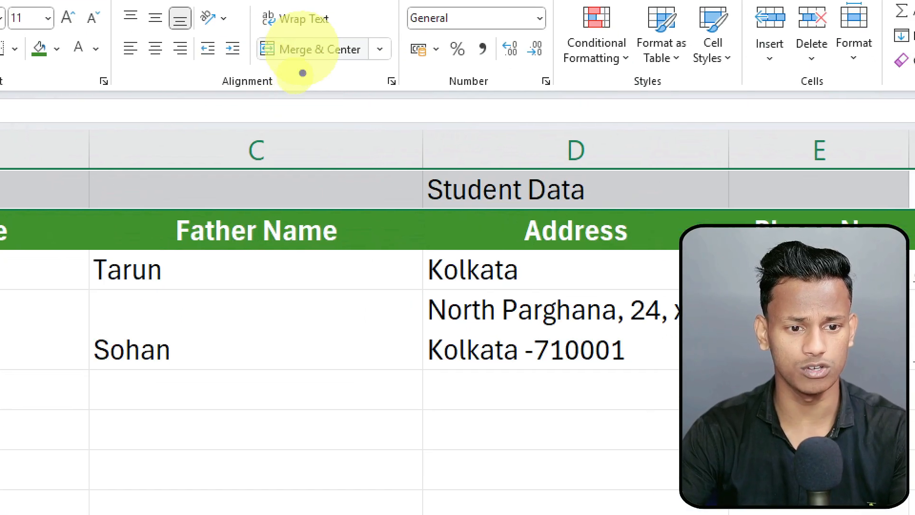
Step: Merge A1:F1 and centre the Student Data title across the table
click(336, 55)
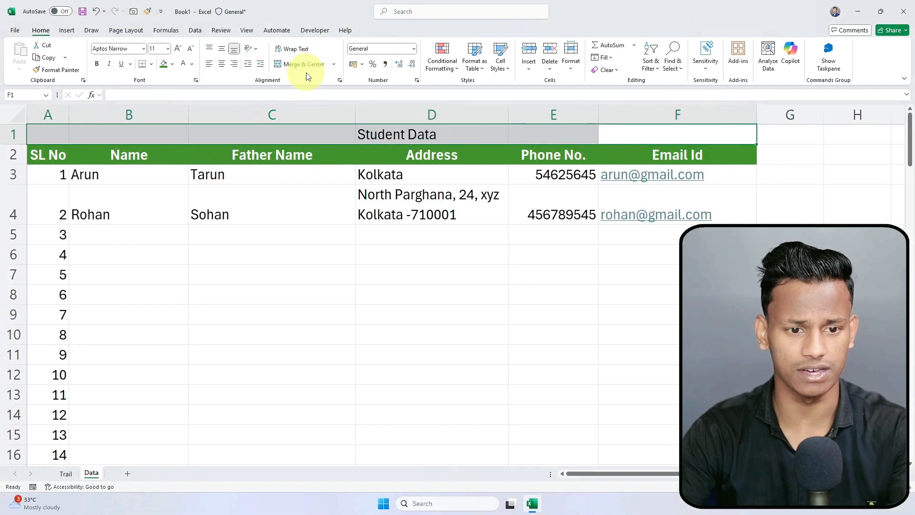
click(304, 67)
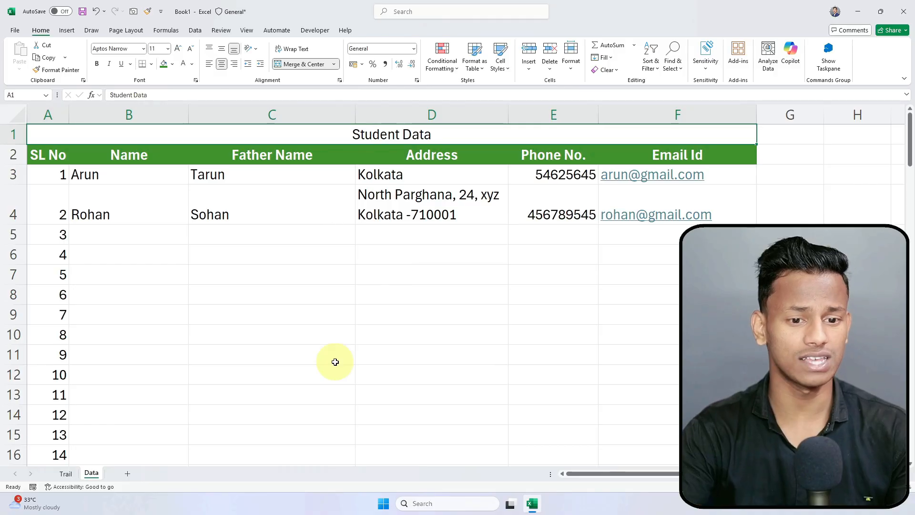
drag(334, 360, 334, 375)
click(243, 176)
click(407, 177)
click(581, 175)
click(685, 161)
click(557, 168)
click(429, 159)
click(265, 160)
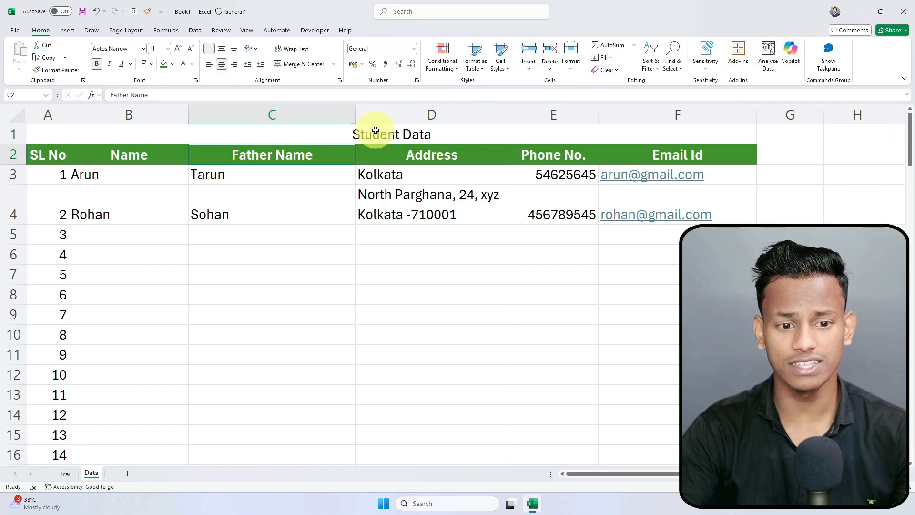
Step: Select the merged title and check the cells below it
click(379, 134)
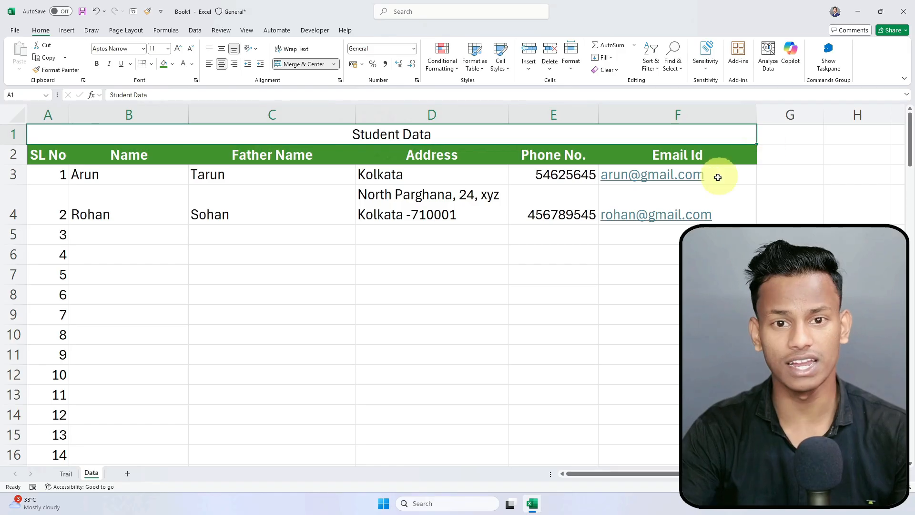
click(607, 204)
click(498, 199)
click(433, 201)
click(286, 199)
click(114, 201)
click(243, 137)
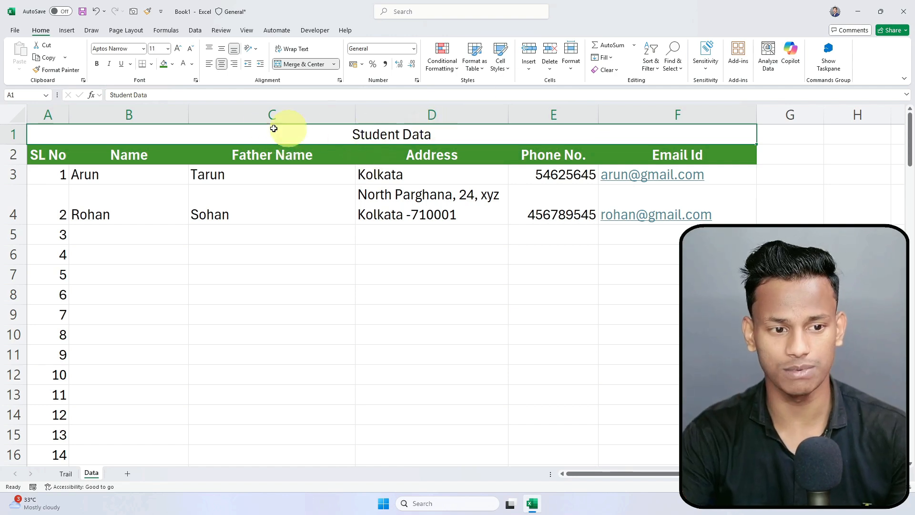
Step: Give the merged title a light blue fill with bold white text
click(172, 64)
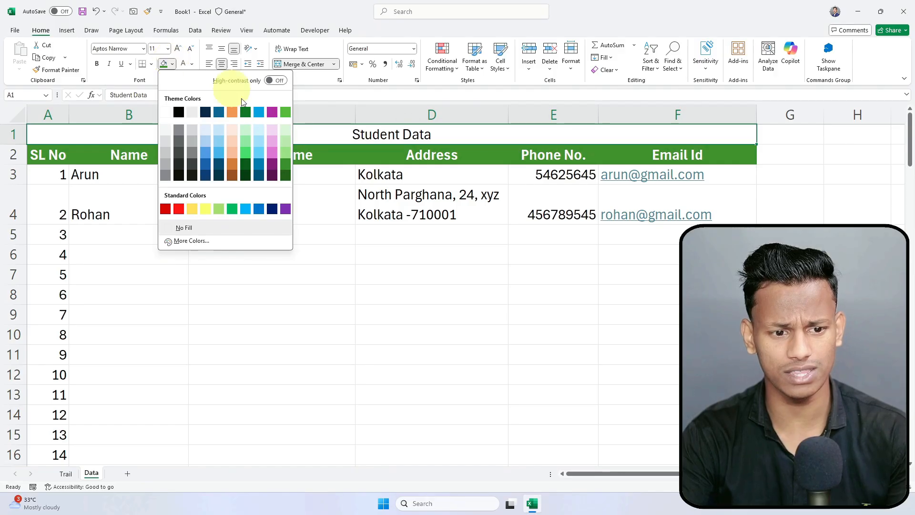
click(247, 213)
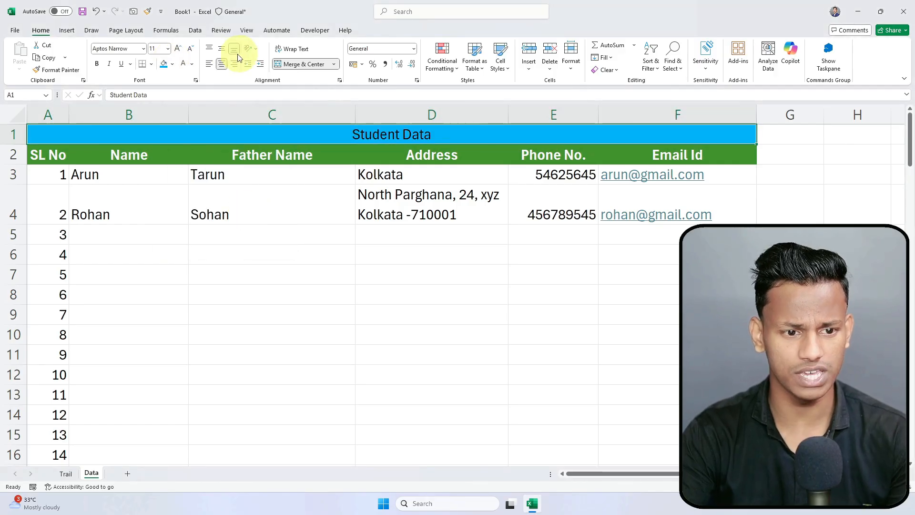
click(181, 68)
click(96, 64)
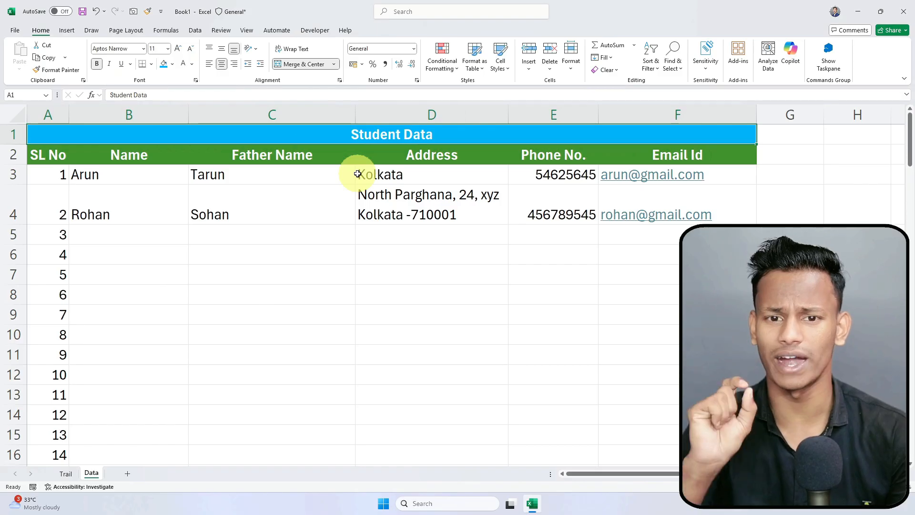
Step: Increase the Student Data title's font size to 22
click(179, 49)
click(178, 49)
click(179, 49)
click(178, 49)
click(179, 49)
click(178, 49)
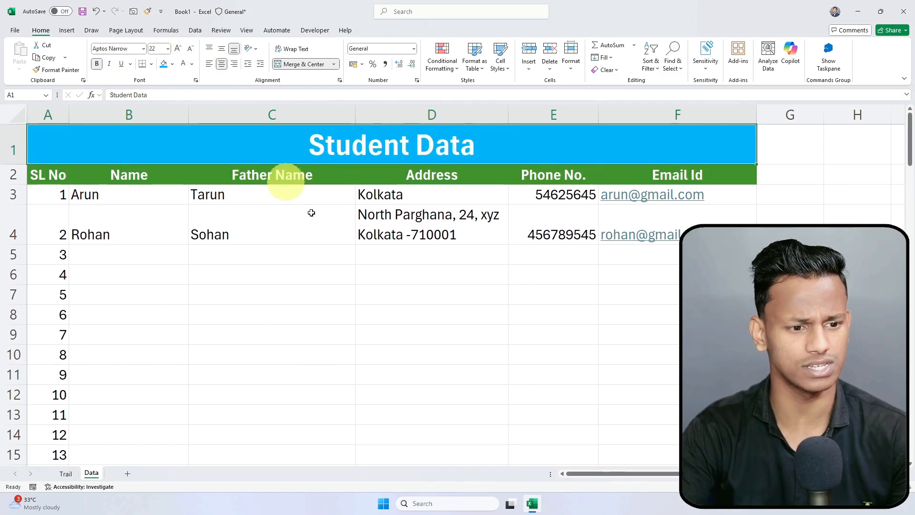
click(372, 317)
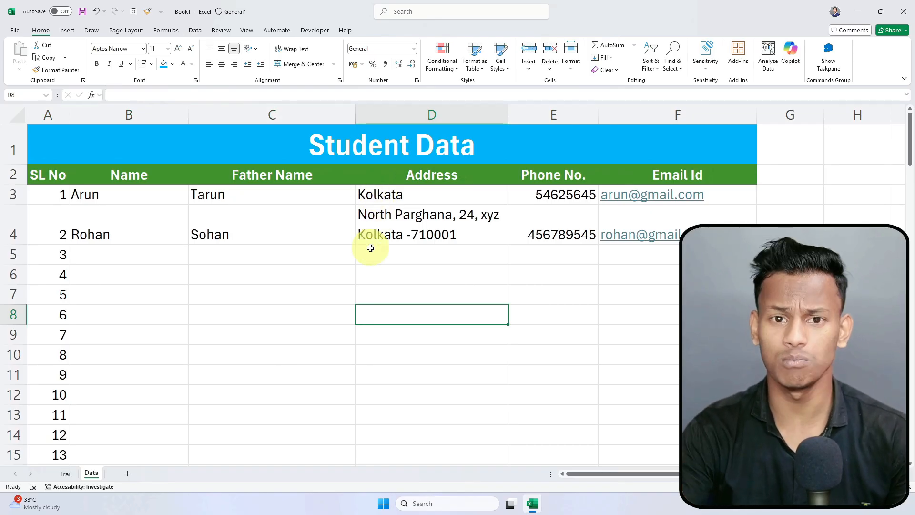
click(433, 281)
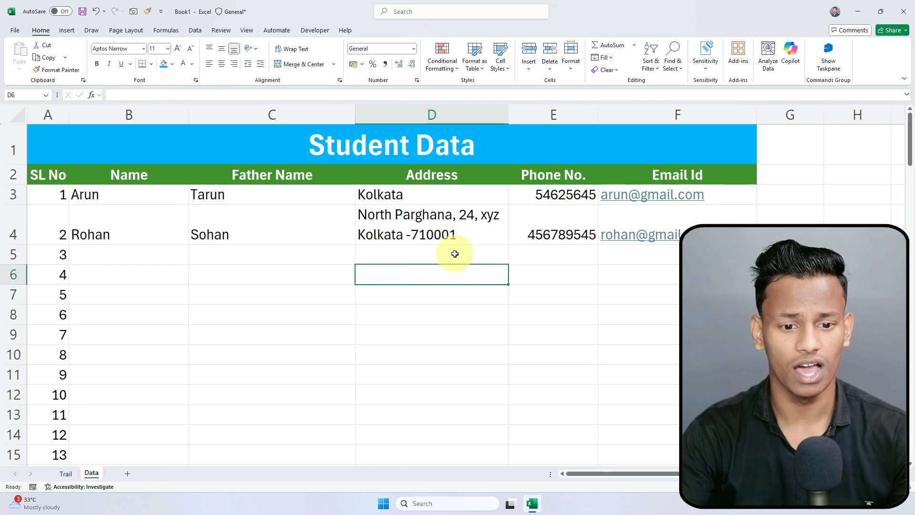
Step: Select column G and the Email Id cells F2:F6 while planning a new column
click(776, 113)
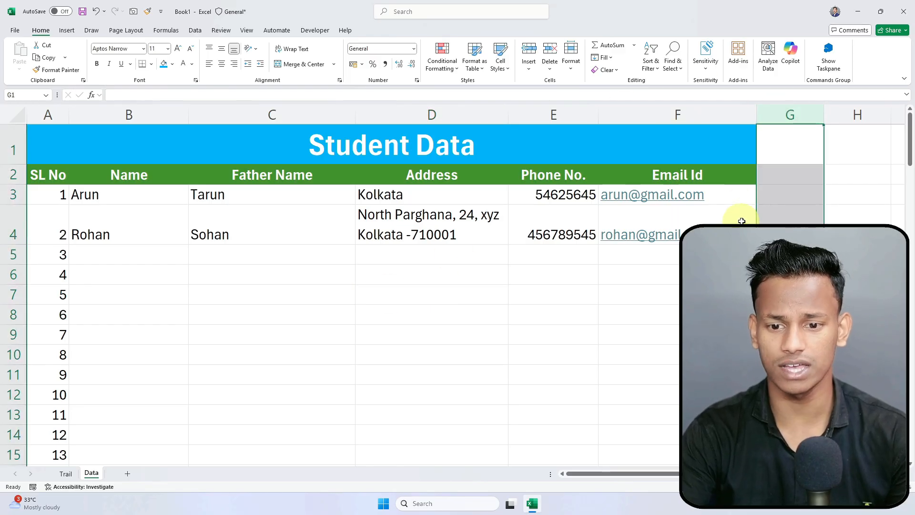
click(771, 209)
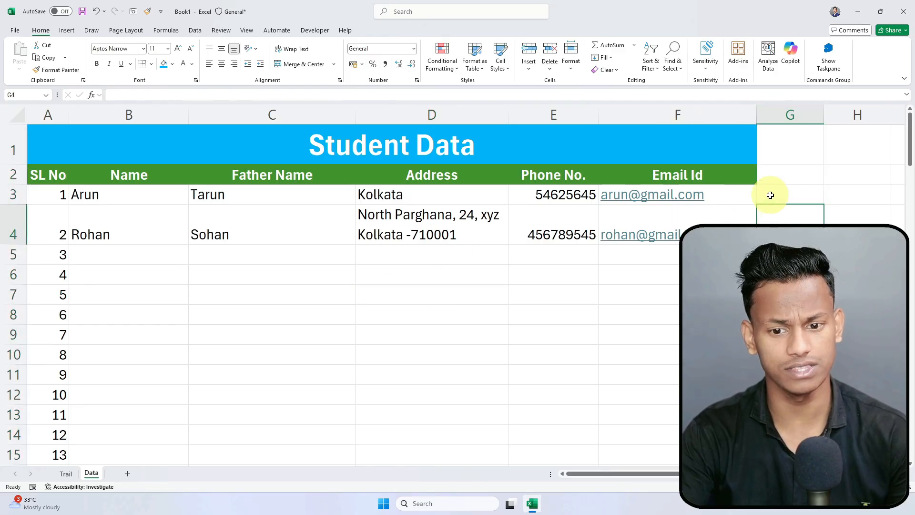
drag(711, 174, 706, 275)
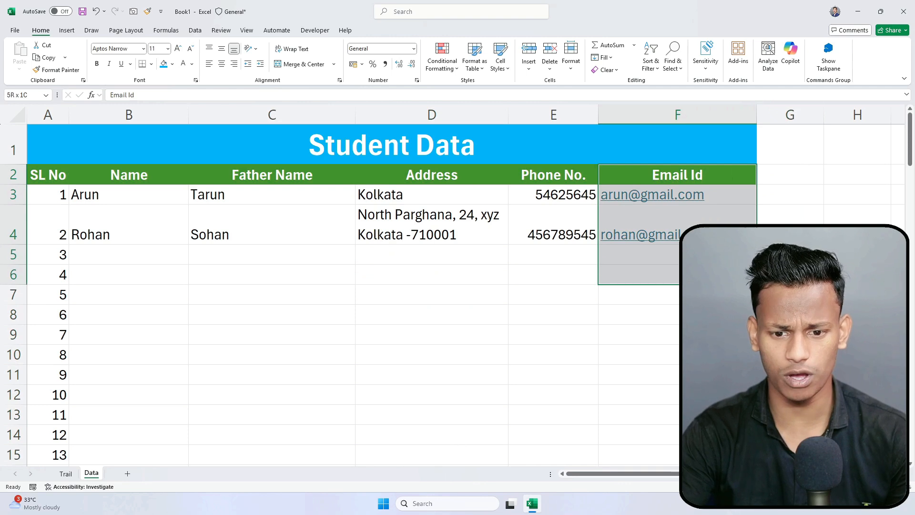
click(817, 214)
Step: Type 'Salary' into G2 as a new header beside Email Id
click(790, 173)
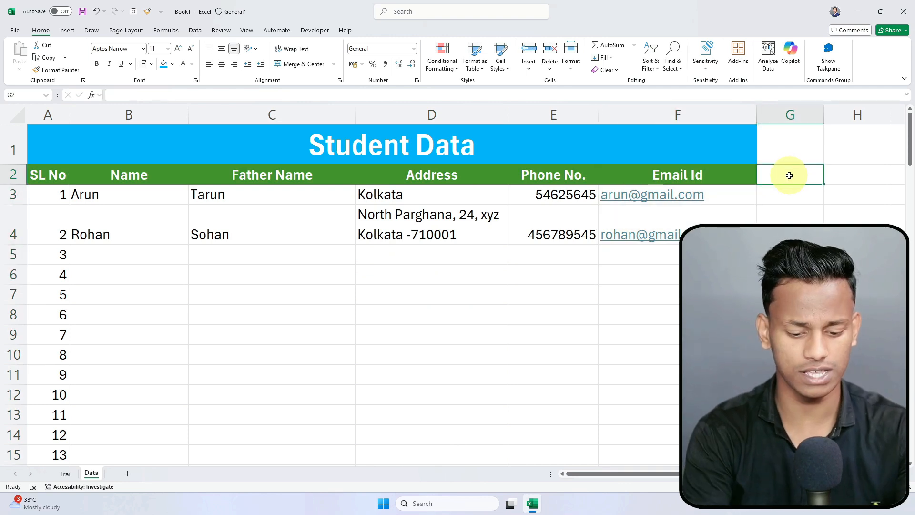
text(Salary)
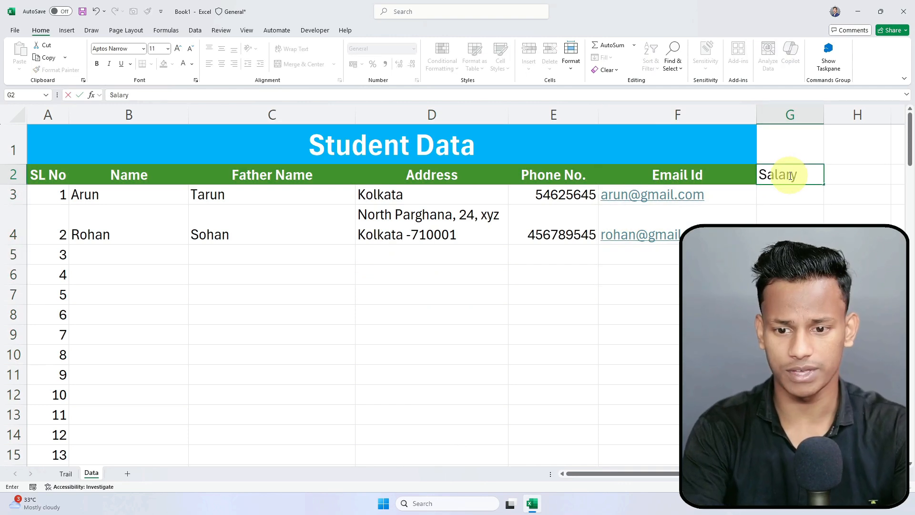
key(Return)
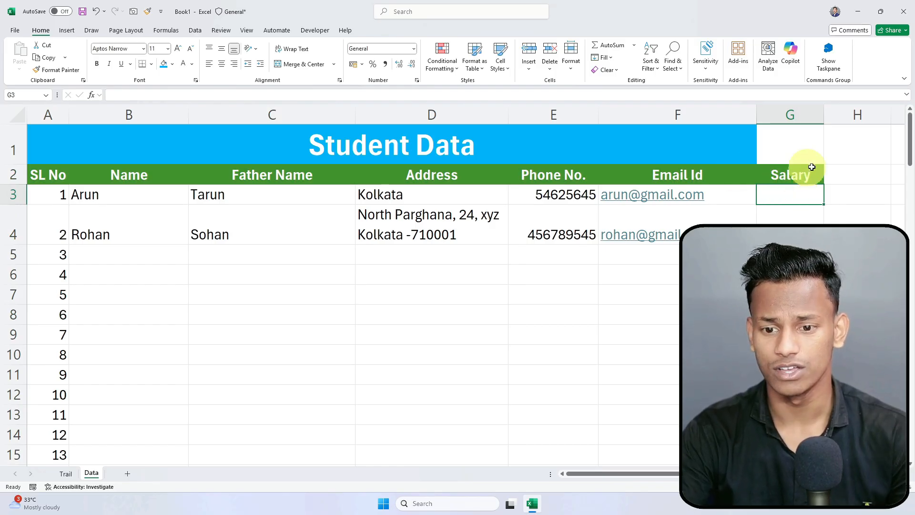
click(751, 172)
click(790, 182)
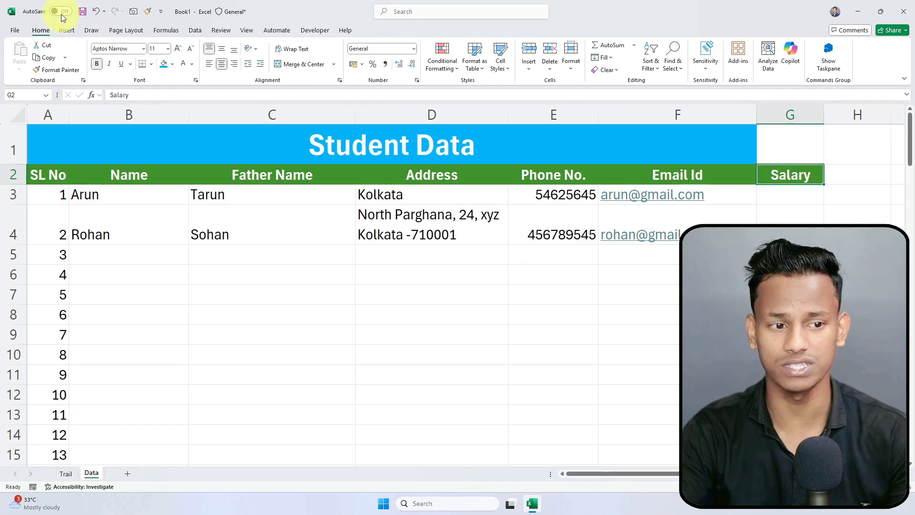
Step: Compare the Salary header with cell G3 to confirm the green header formatting
click(768, 218)
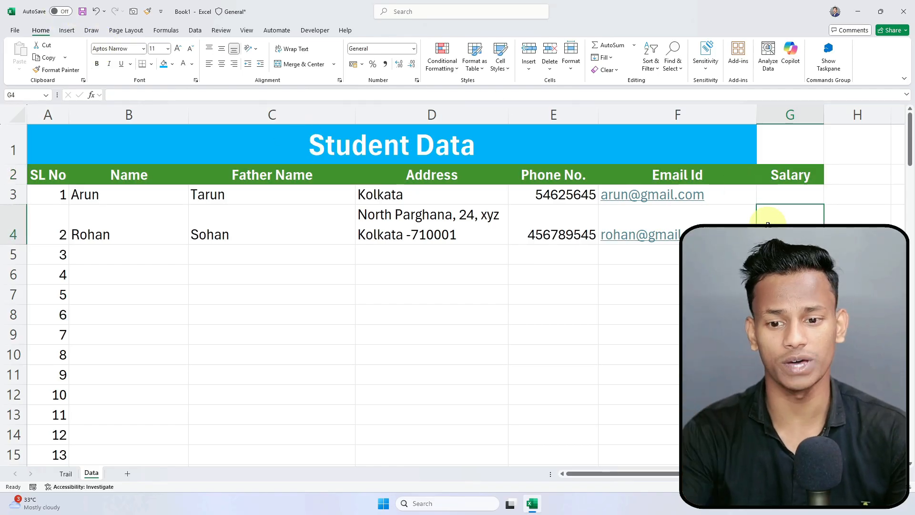
click(777, 175)
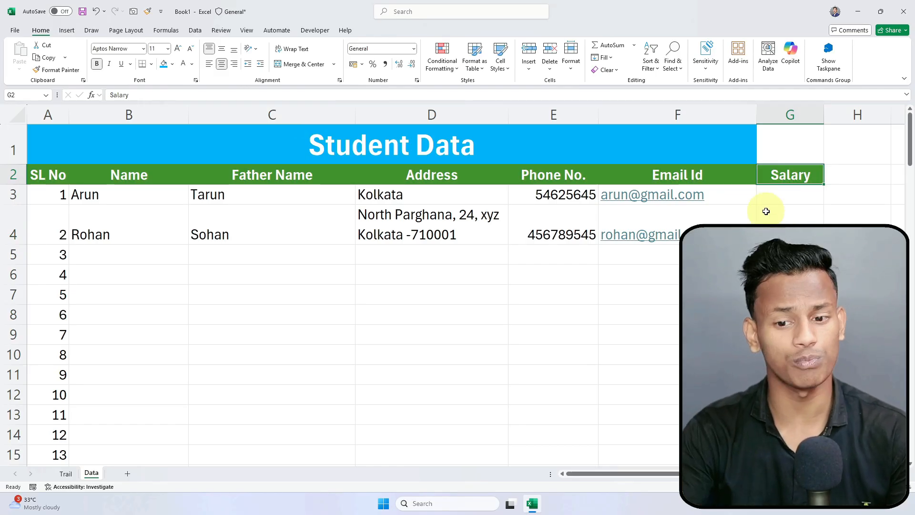
click(776, 196)
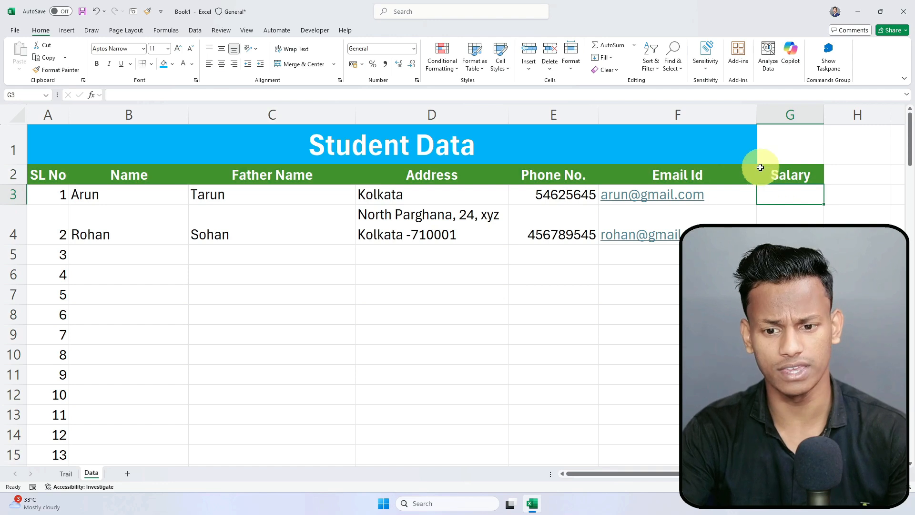
click(777, 182)
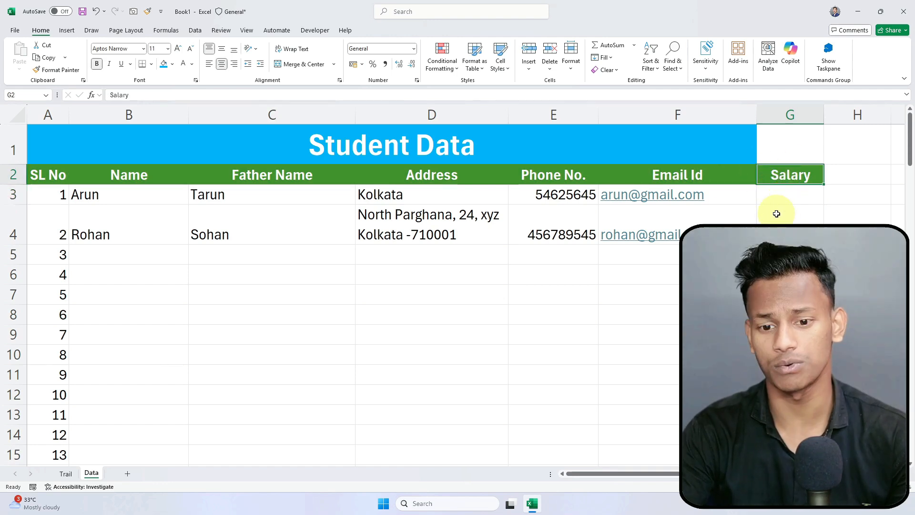
click(780, 199)
click(791, 274)
click(793, 177)
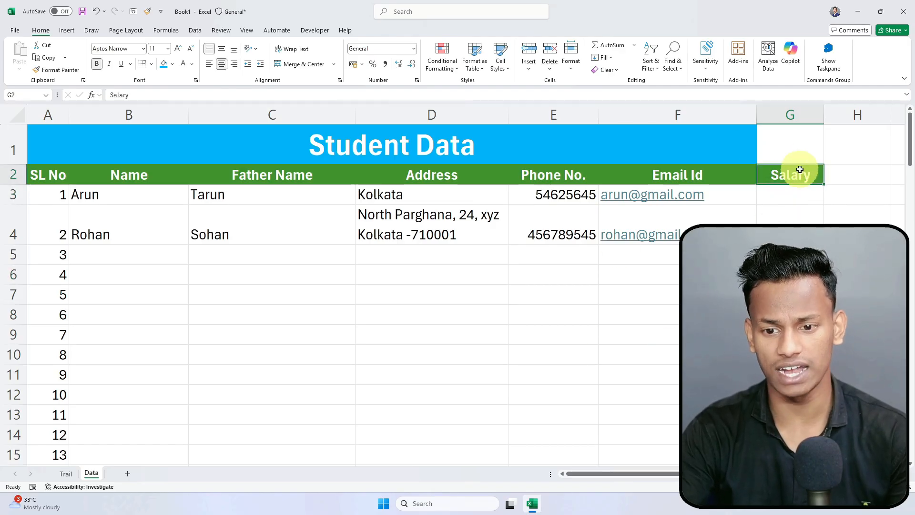
click(410, 141)
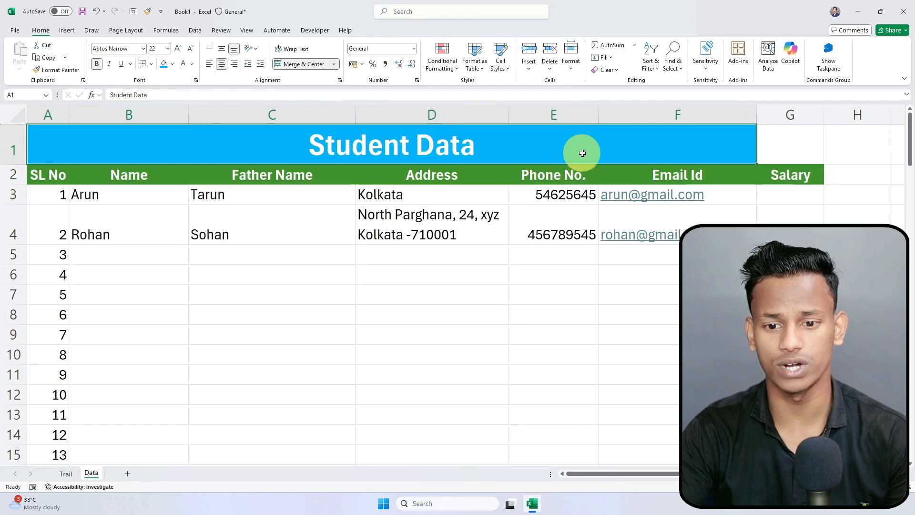
Step: Select the title row through column G and unmerge the Student Data title
drag(633, 172, 45, 180)
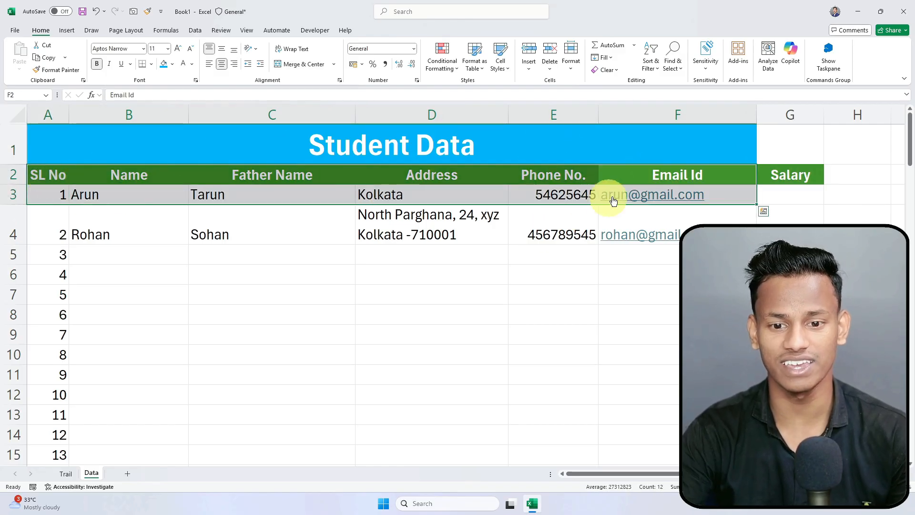
click(807, 141)
drag(808, 141, 44, 148)
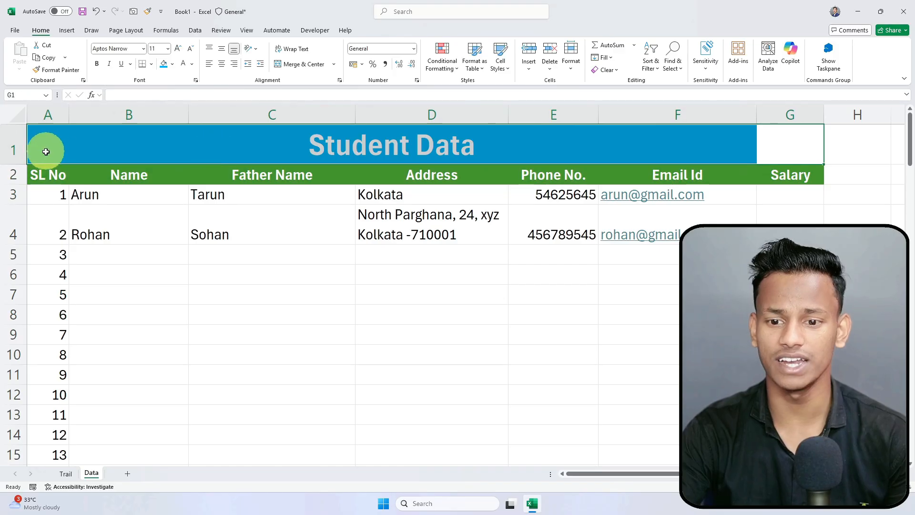
click(575, 131)
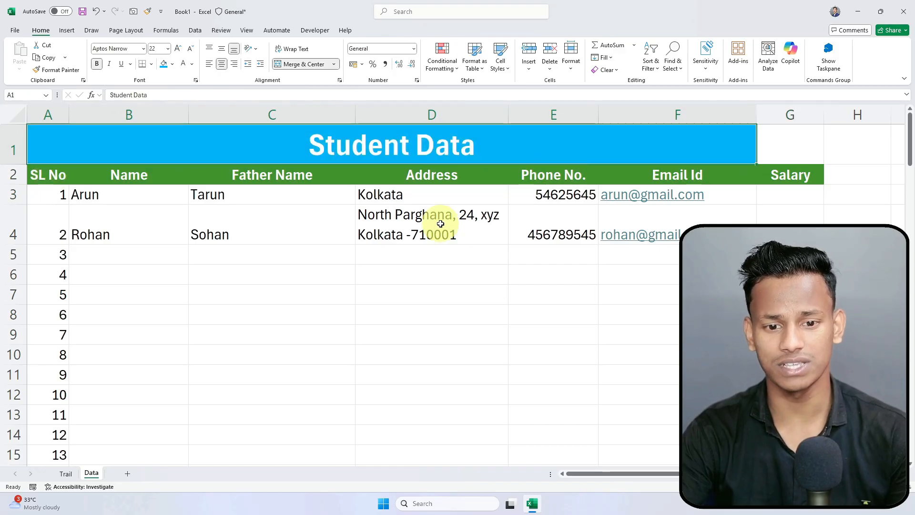
drag(802, 137, 178, 144)
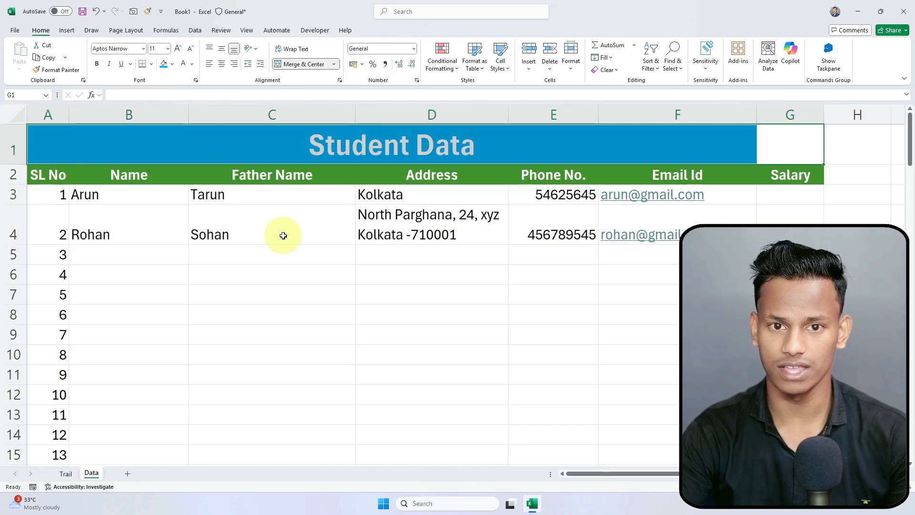
click(286, 64)
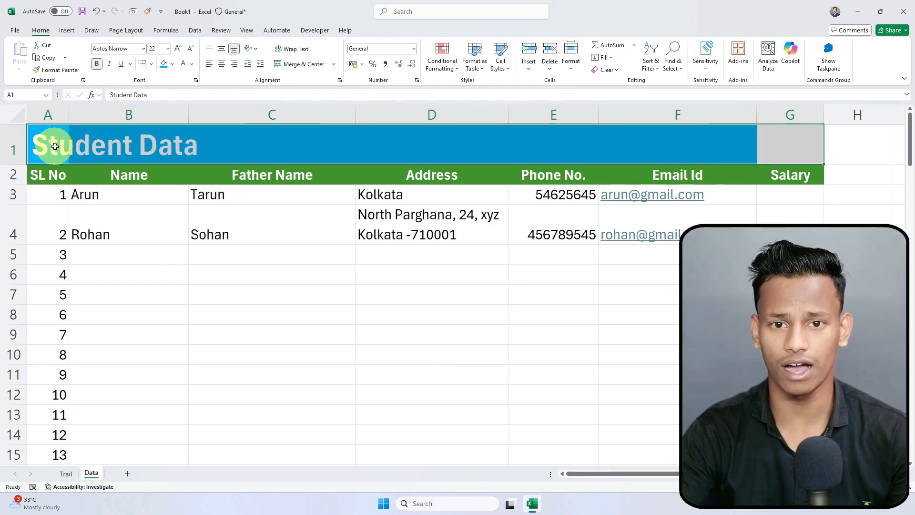
click(290, 70)
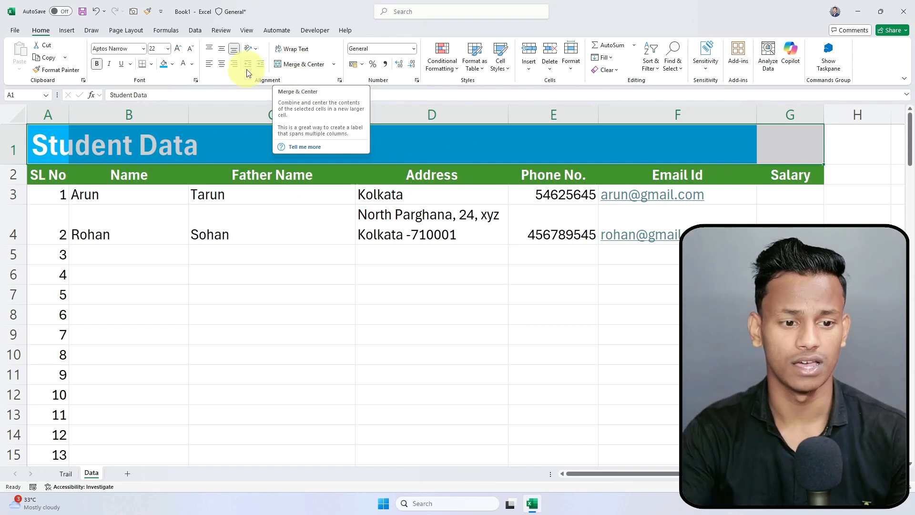
Step: Locate the title's cell, then merge and centre it across A1:G1
click(224, 143)
click(466, 145)
click(610, 142)
click(764, 141)
click(400, 133)
click(190, 137)
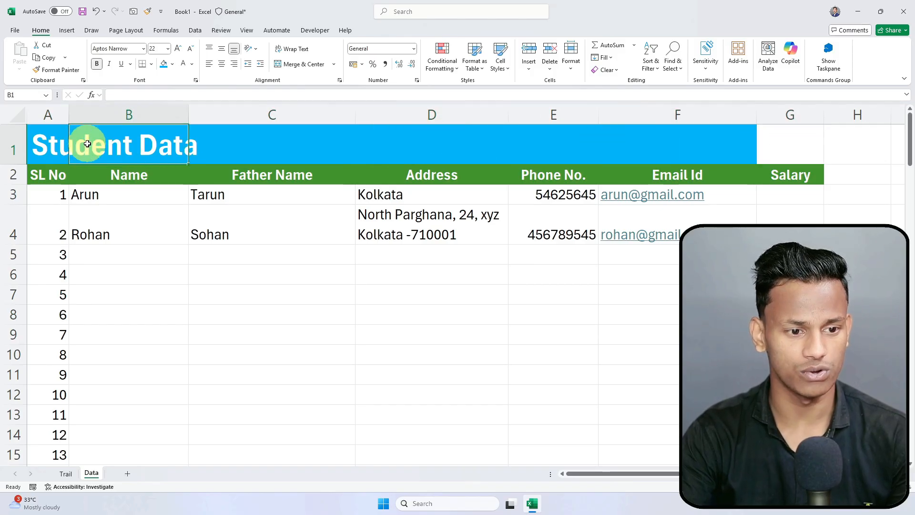
drag(57, 143, 772, 139)
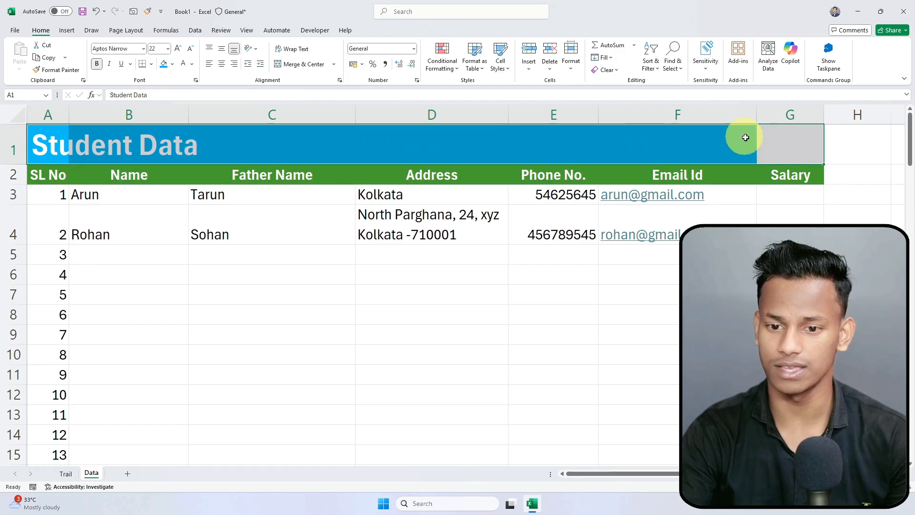
click(295, 66)
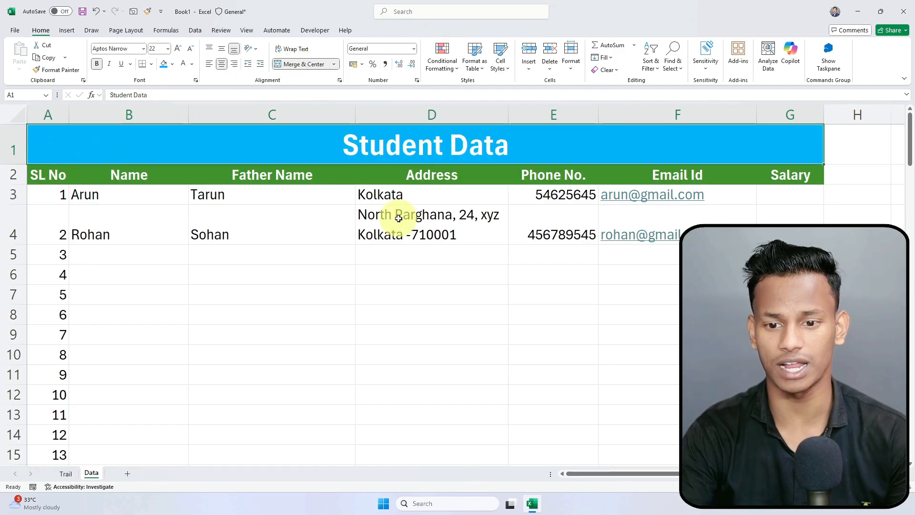
click(534, 374)
click(749, 149)
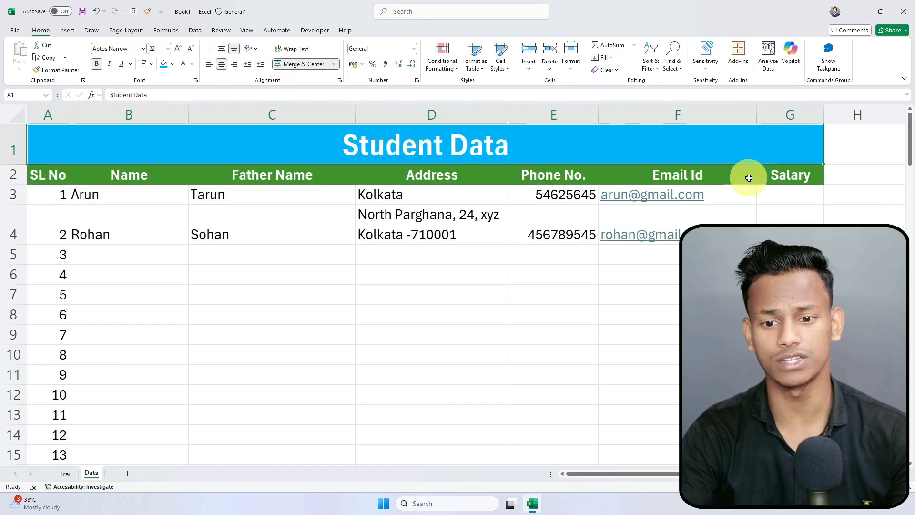
click(771, 173)
Step: Enter salaries 10000 in G3 and 25000 in G4 under the Salary heading
click(792, 191)
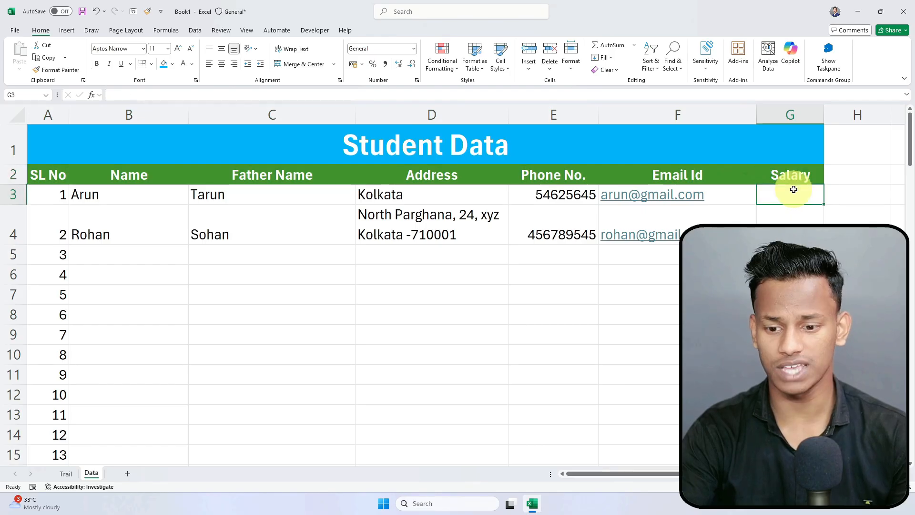
text(10000)
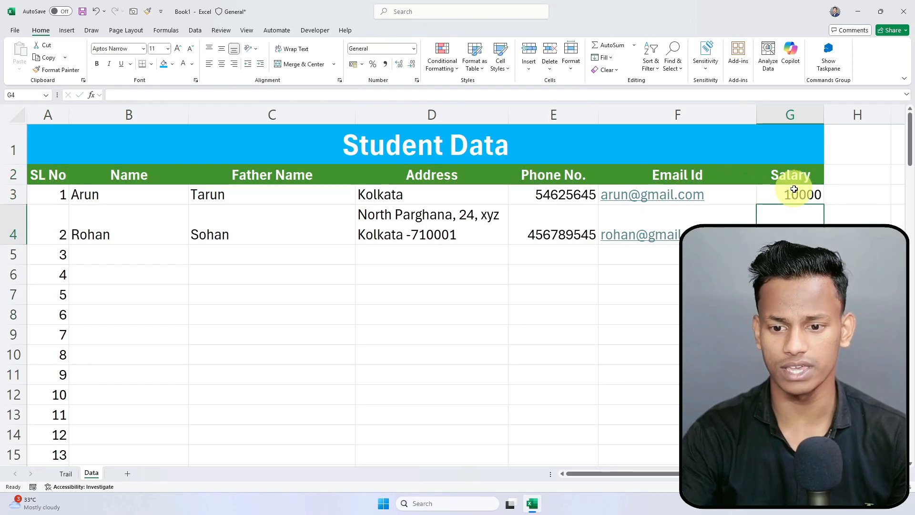
key(Return)
text(2500)
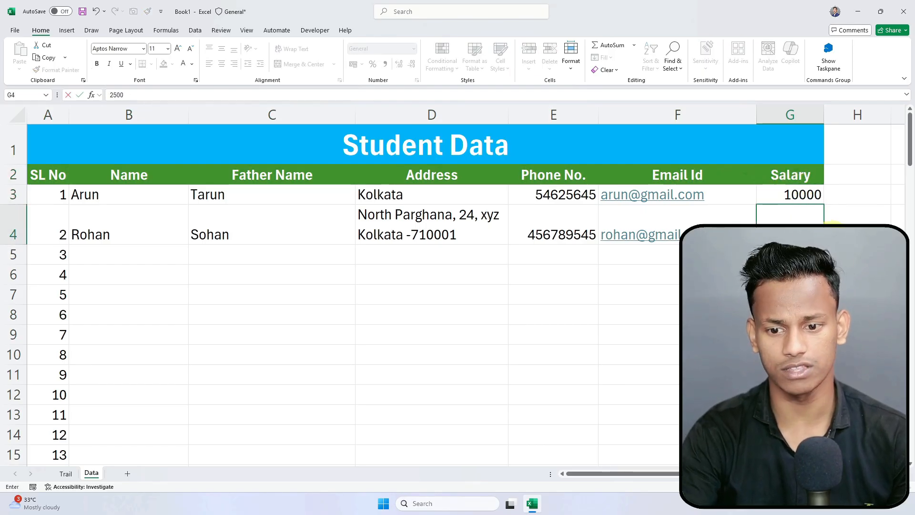
text(0)
key(Return)
click(776, 196)
click(790, 274)
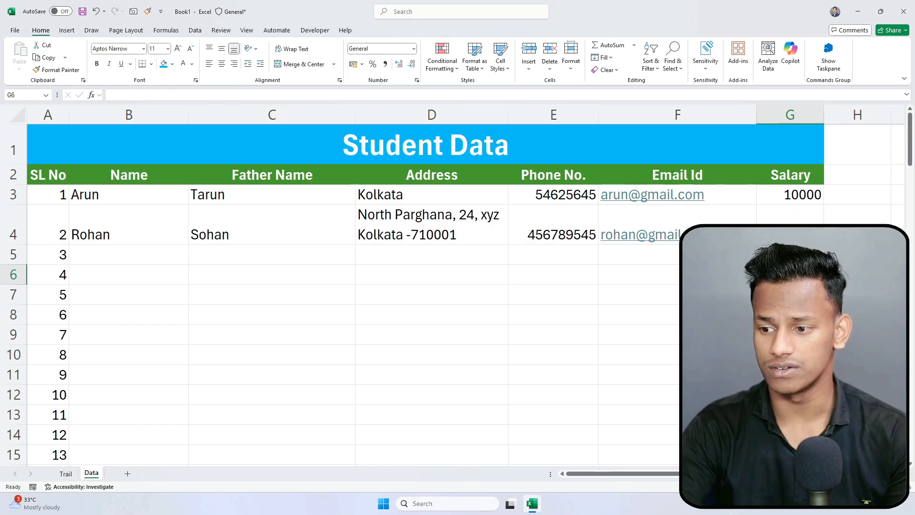
drag(725, 473, 746, 473)
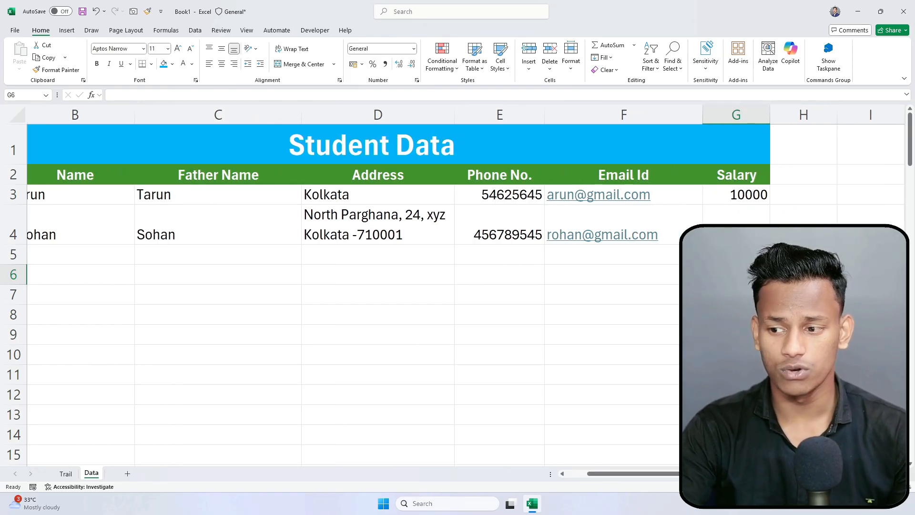
drag(744, 192, 741, 224)
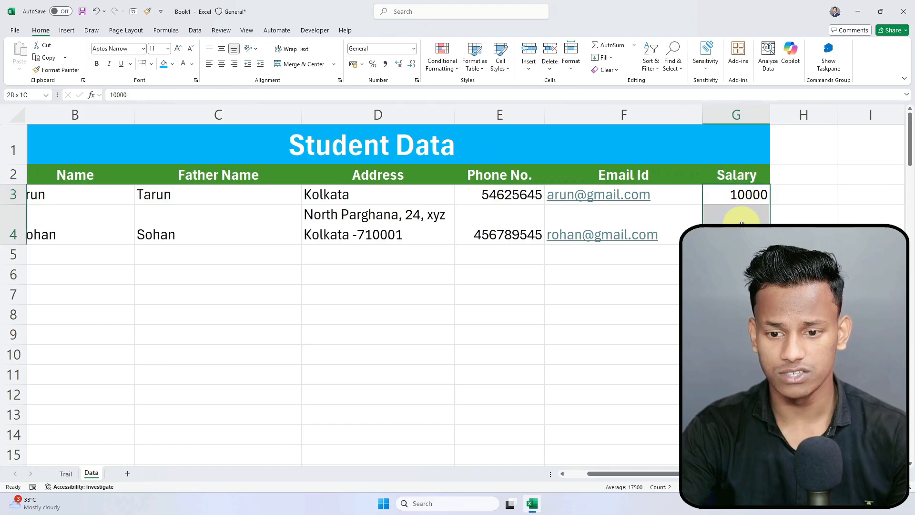
scroll(734, 215, down, 1)
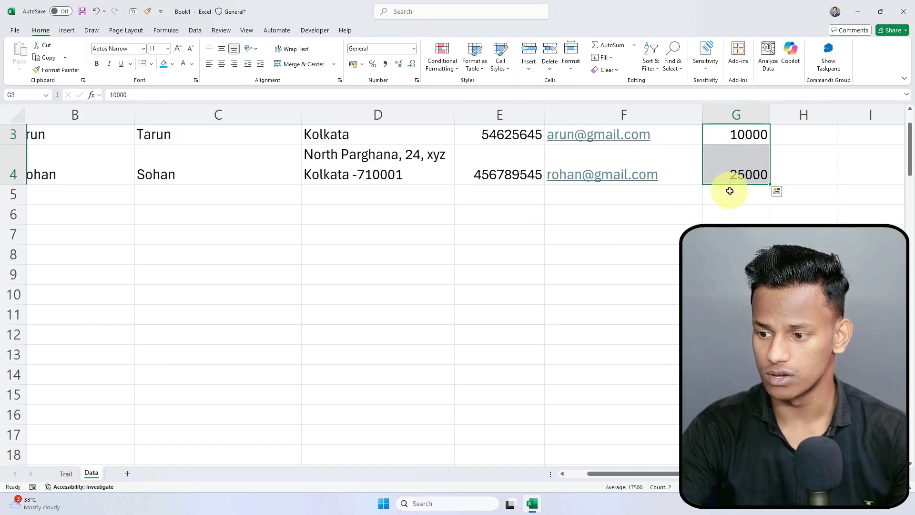
key(alt+Tab)
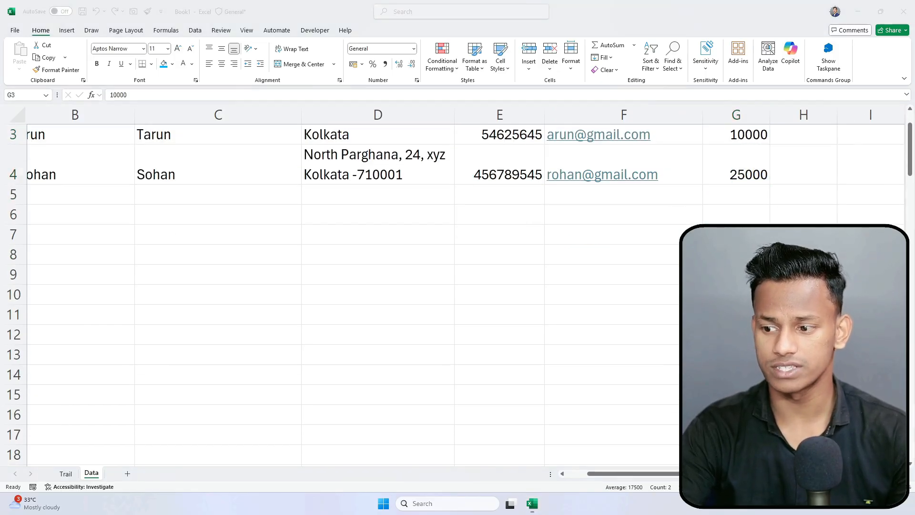
scroll(742, 210, up, 1)
key(alt+Tab)
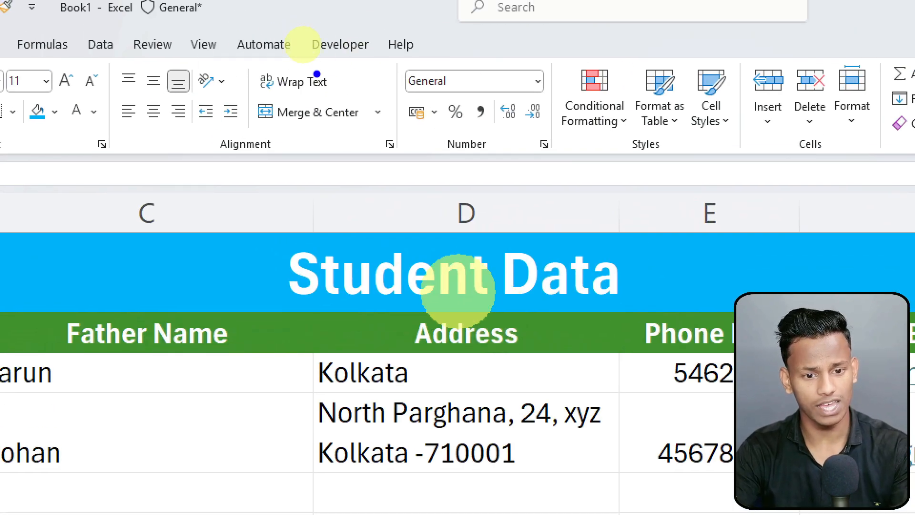
drag(397, 57, 556, 157)
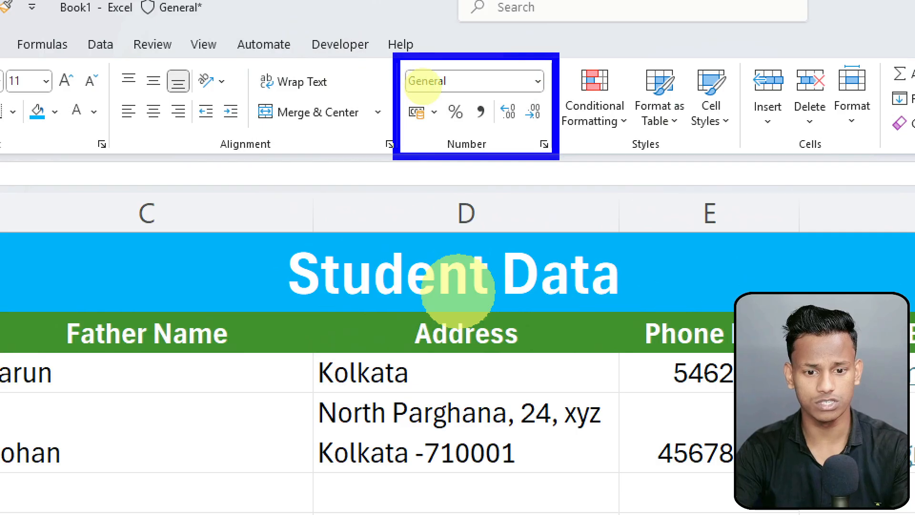
mouse_move(538, 73)
mouse_down()
mouse_move(628, 58)
mouse_move(660, 30)
mouse_up()
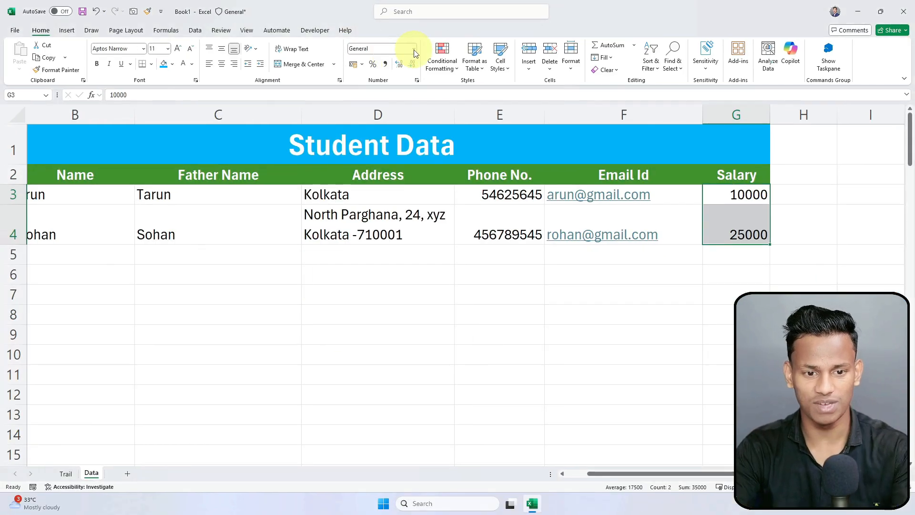
click(538, 82)
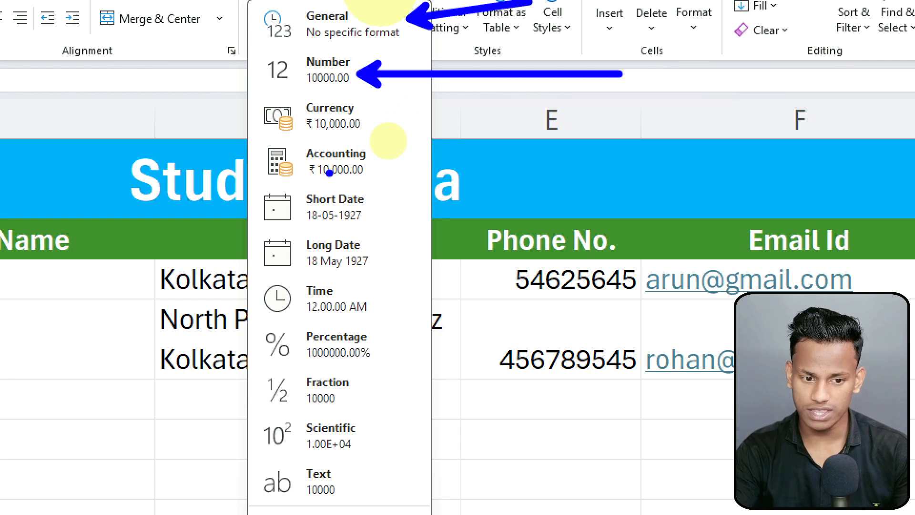
mouse_move(377, 108)
mouse_down()
mouse_move(393, 204)
mouse_move(378, 198)
mouse_up()
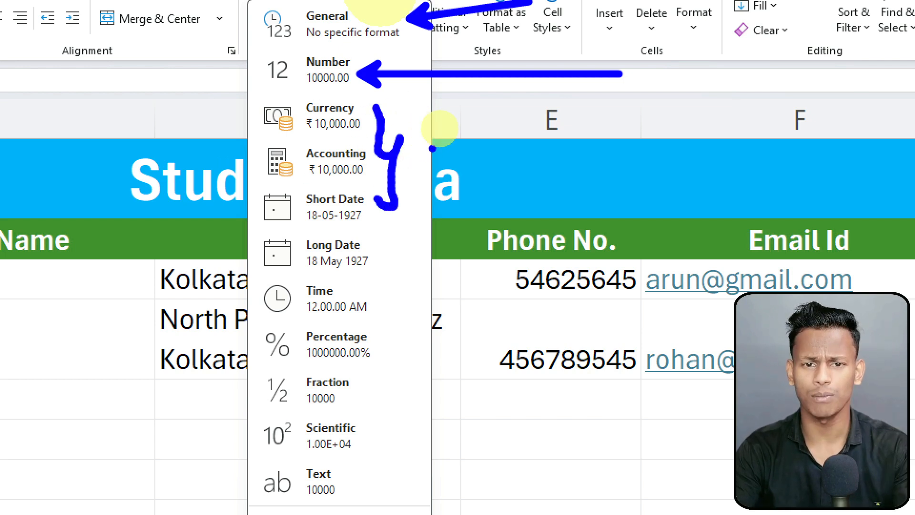
key(ctrl+z)
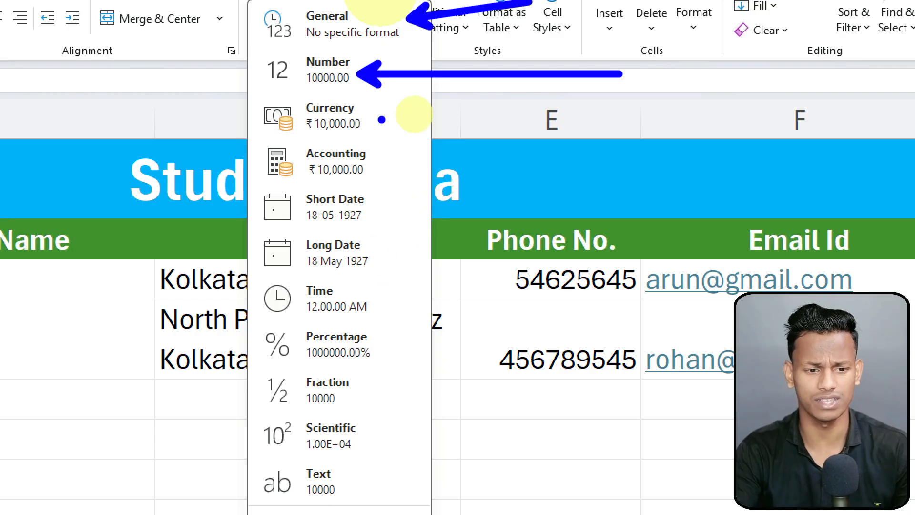
Step: Format G3:G4 as rupee Currency, showing ₹ 10,000.00 and ₹ 25,000.00
key(Escape)
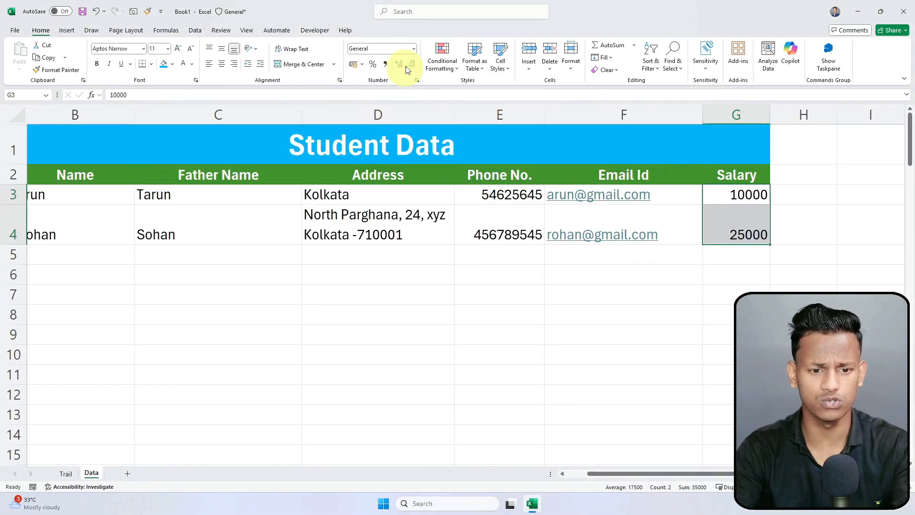
click(413, 49)
click(384, 117)
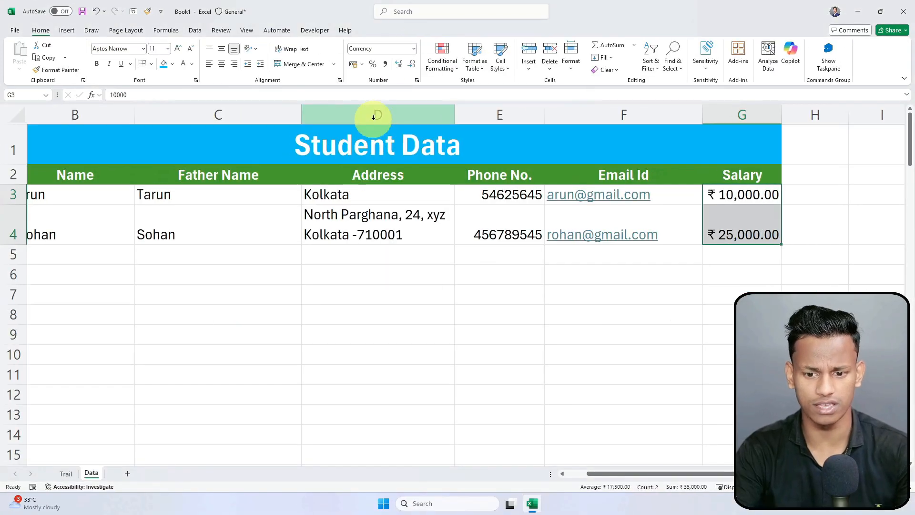
click(725, 270)
drag(752, 188, 754, 238)
Step: Enter 60000 in G5, correcting the mistyped 600000
click(719, 290)
click(739, 253)
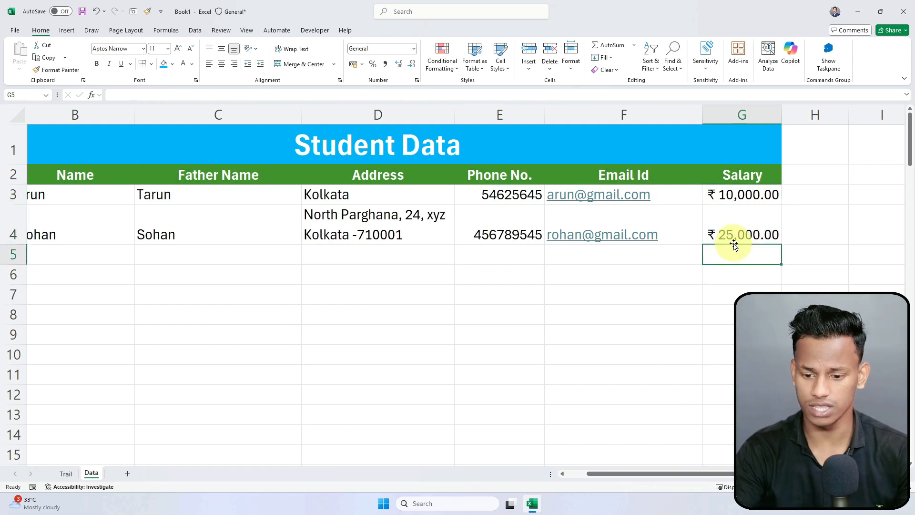
text(60000)
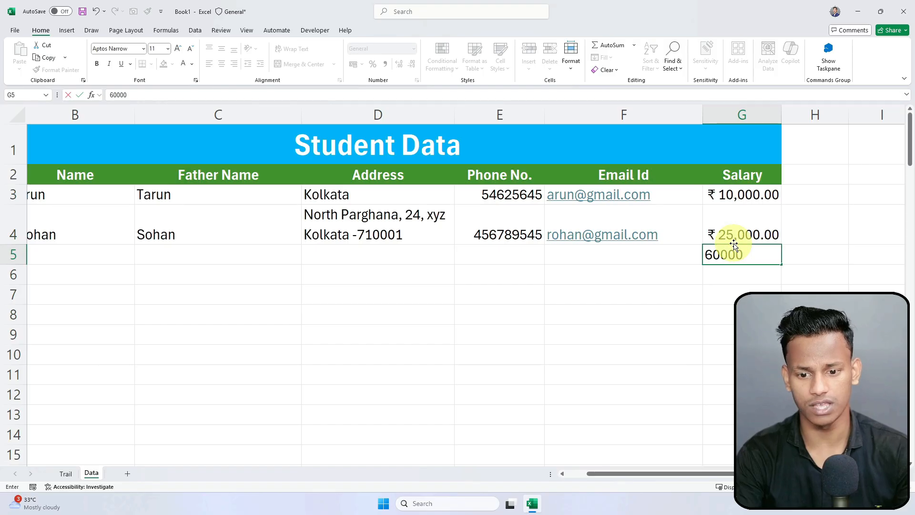
text(0)
key(Return)
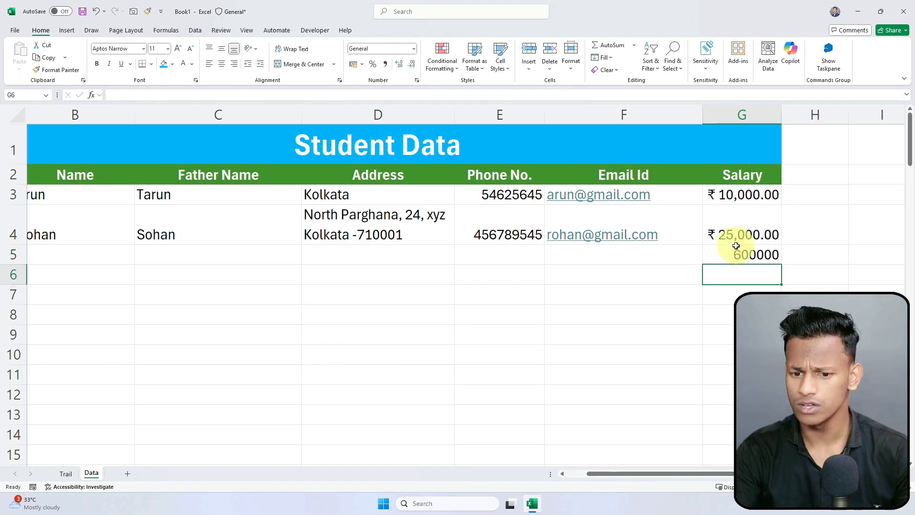
double_click(747, 258)
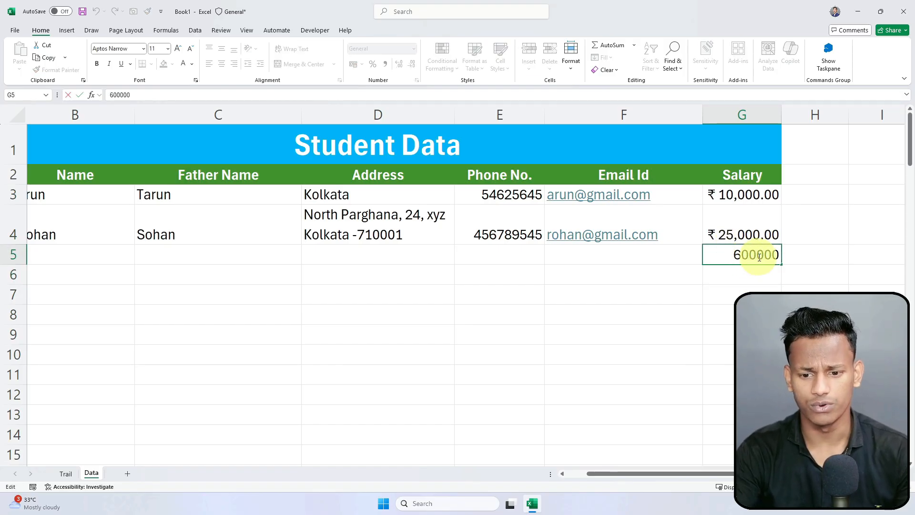
key(BackSpace)
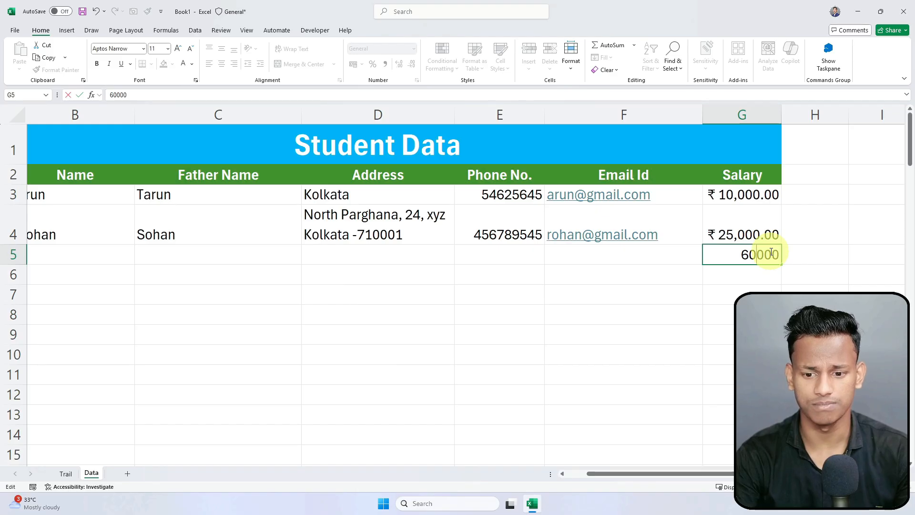
key(Return)
click(771, 251)
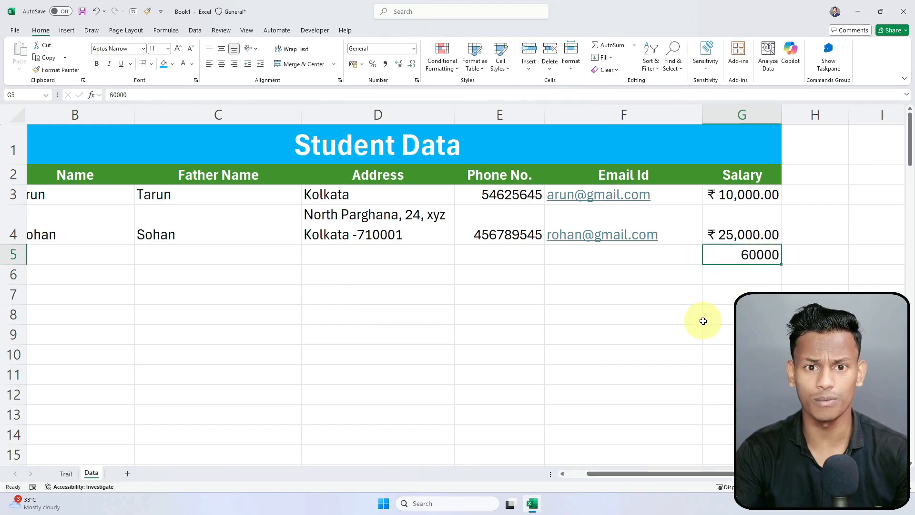
Step: Show the G5 salary as ₹ 60,000.00 and select salaries G3:G5
click(413, 49)
click(756, 355)
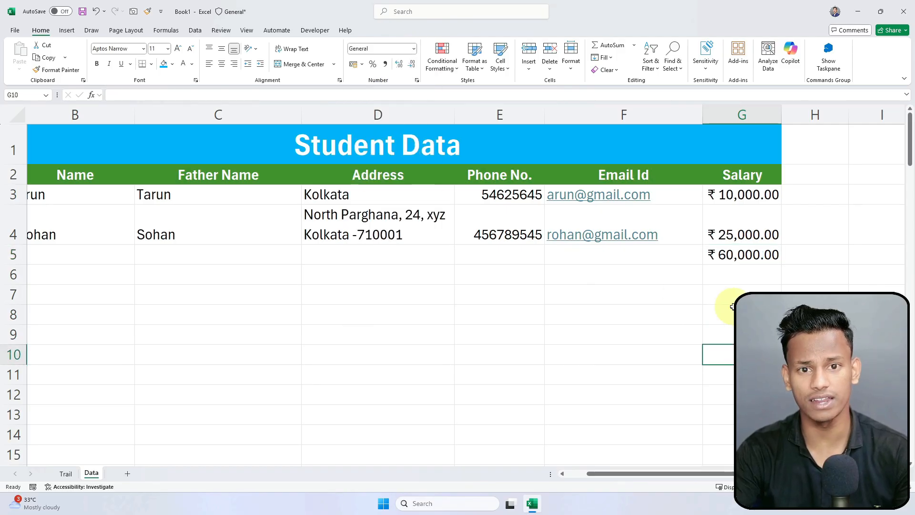
drag(740, 196, 738, 254)
click(741, 198)
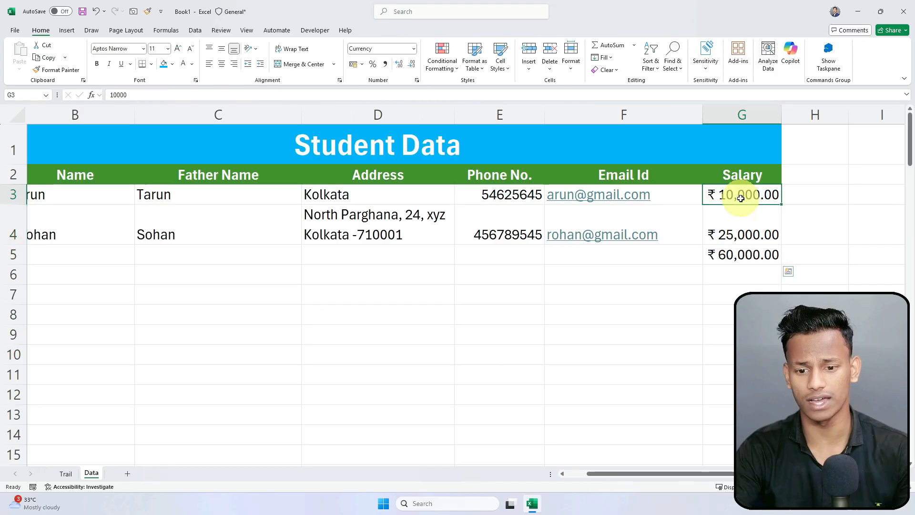
key(ctrl+shift+Down)
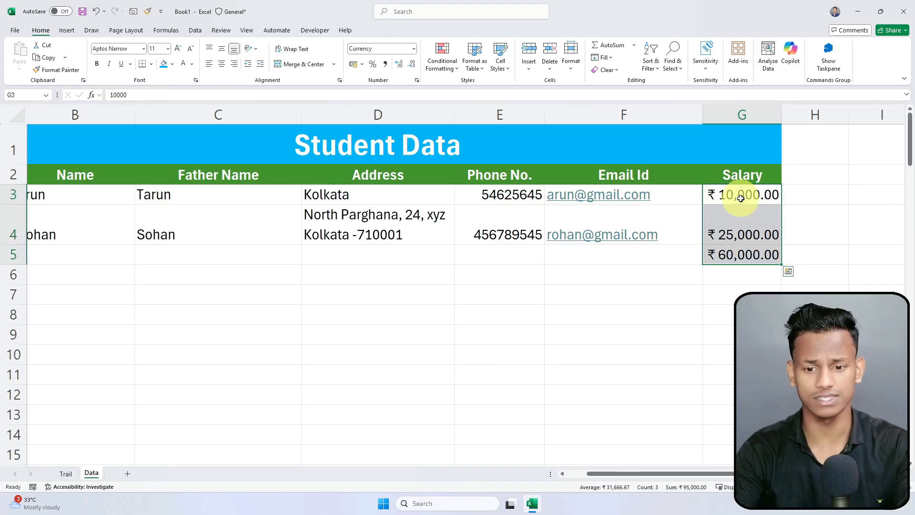
click(740, 198)
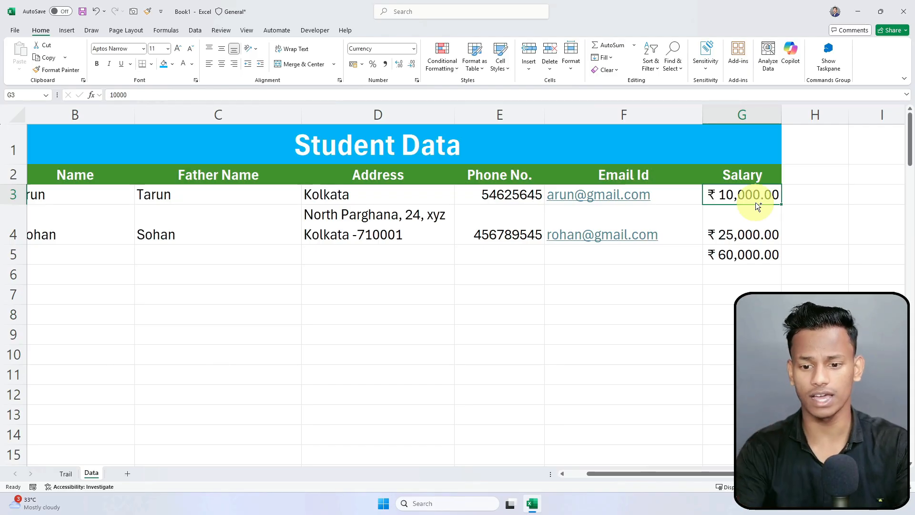
drag(757, 203, 748, 254)
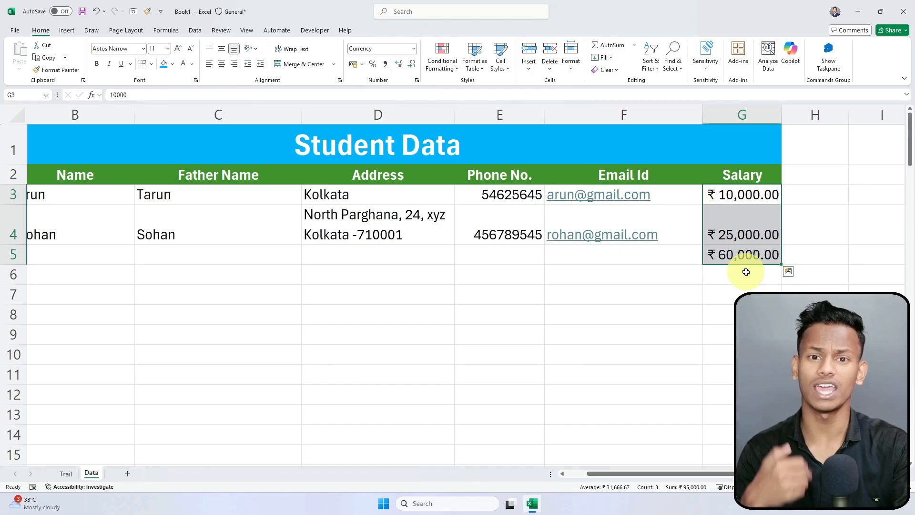
Step: Apply Currency format to the Salary column from G3 to the sheet's bottom
key(ctrl+shift+Down)
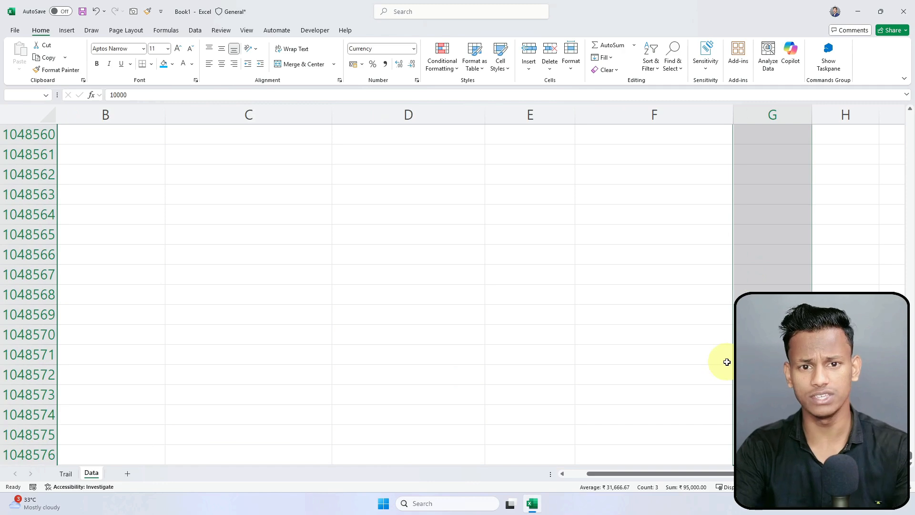
click(412, 49)
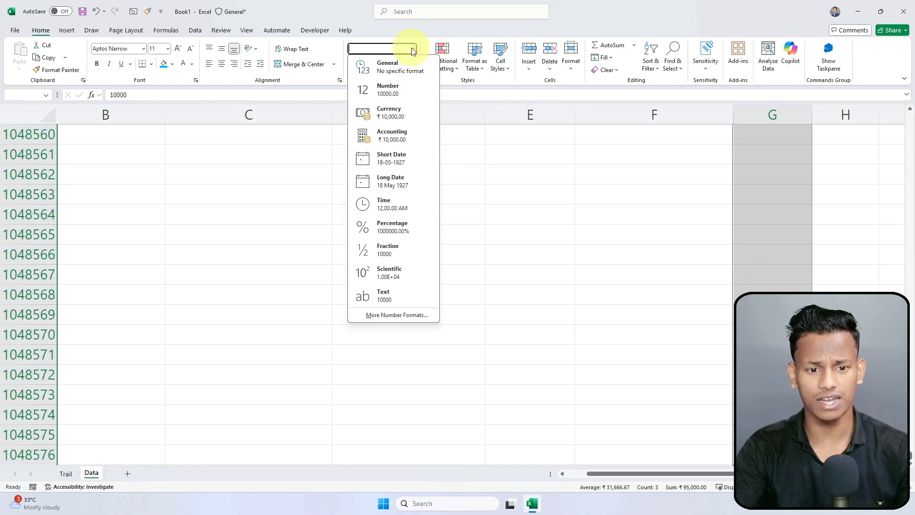
click(396, 113)
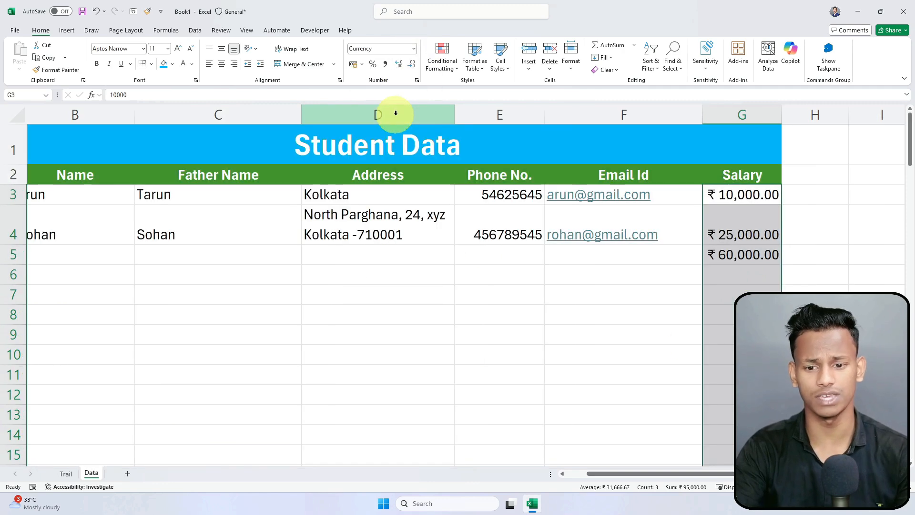
Step: Enter salaries 45,000 in G6 and 56,000 in G7
click(751, 279)
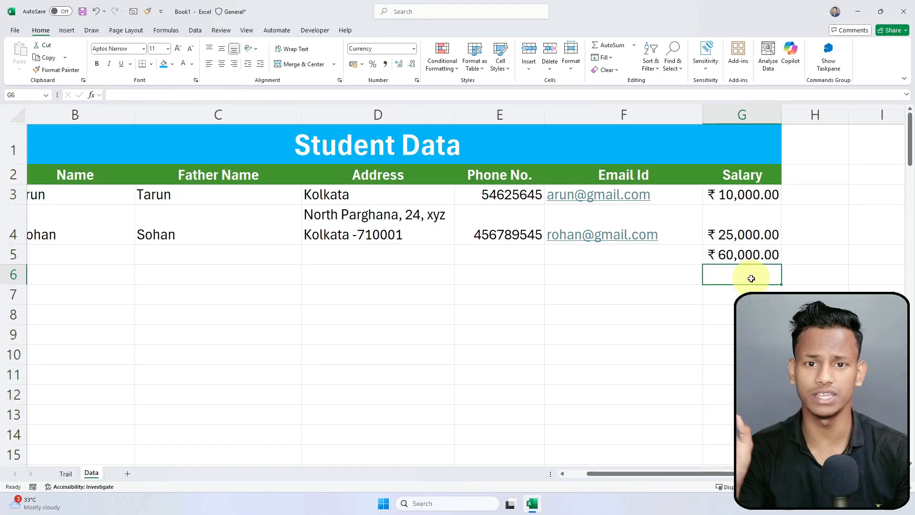
text(45,)
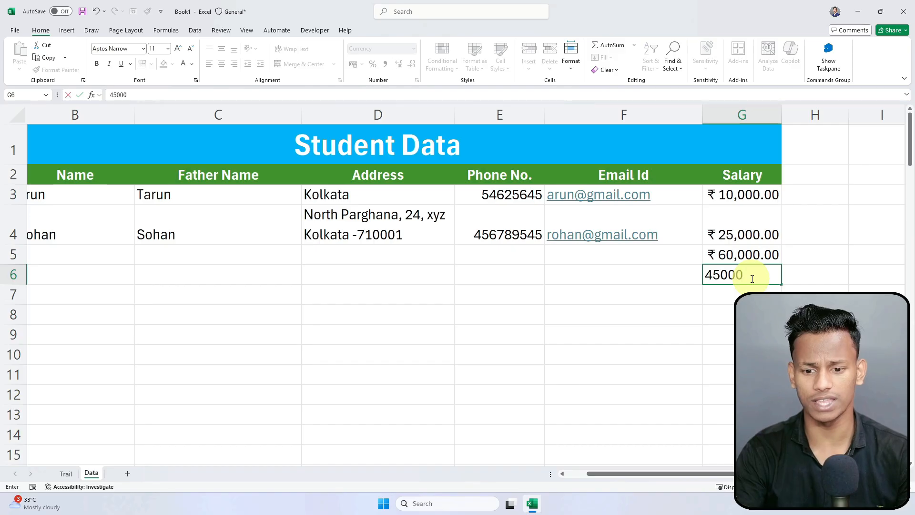
text(000.0)
key(BackSpace)
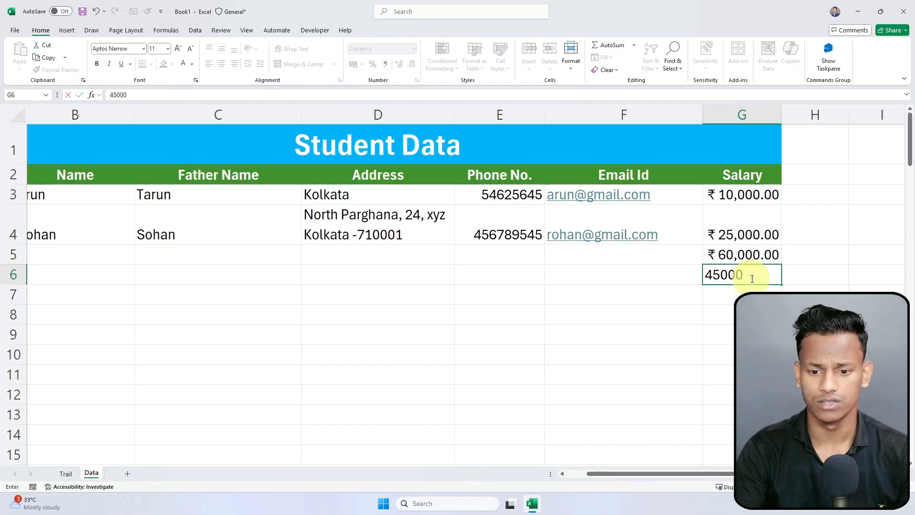
key(Return)
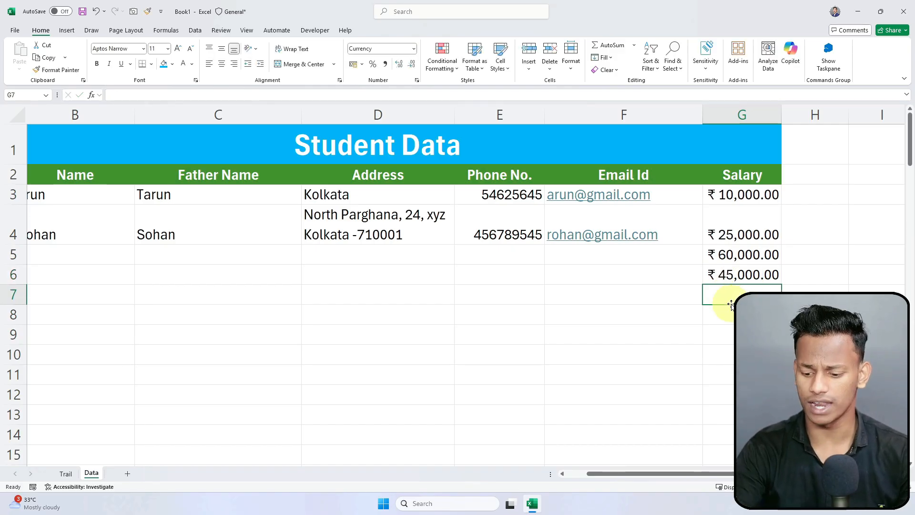
text(56000)
key(Return)
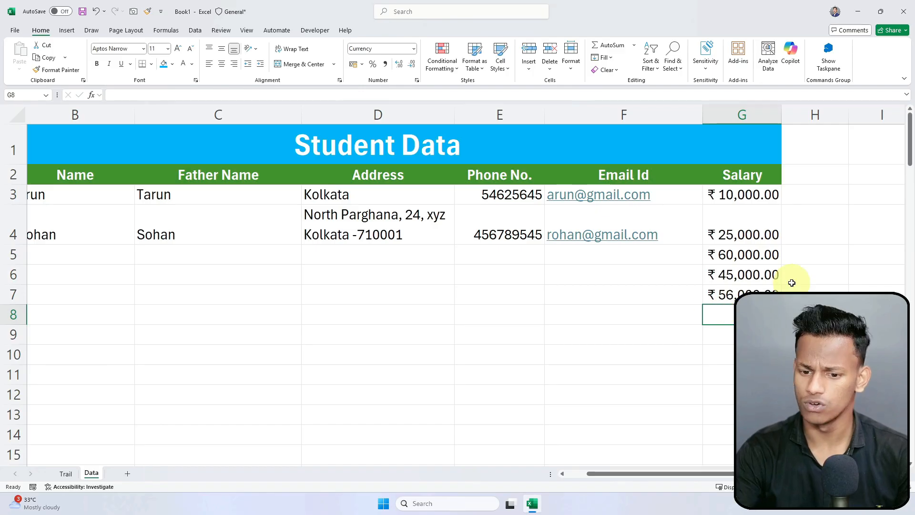
scroll(713, 334, down, 1)
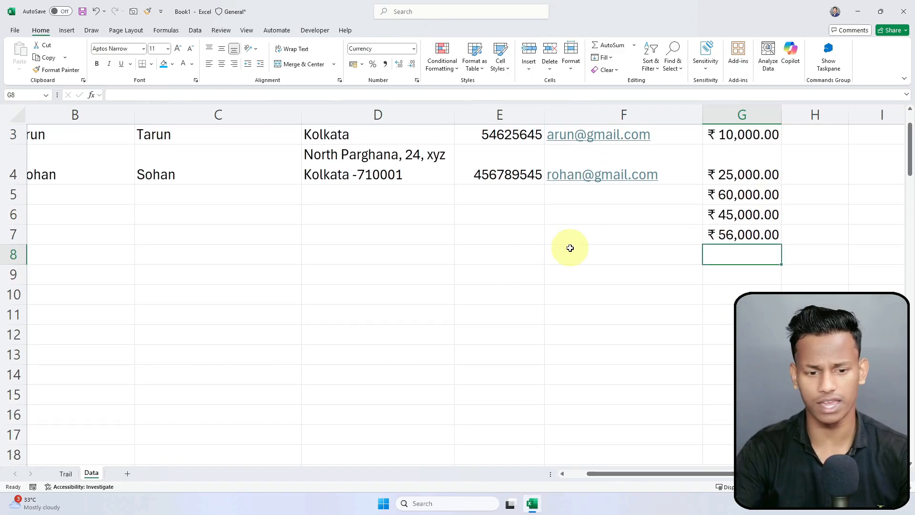
scroll(570, 248, up, 1)
click(310, 297)
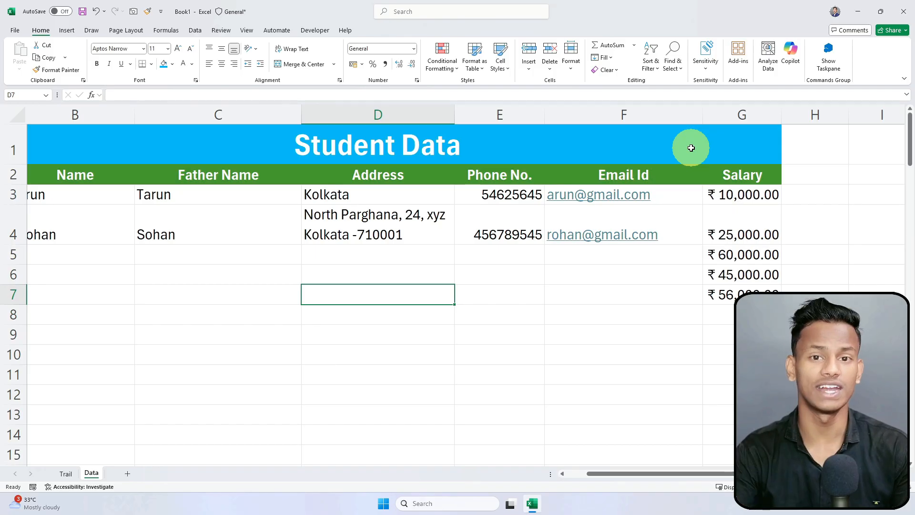
click(595, 369)
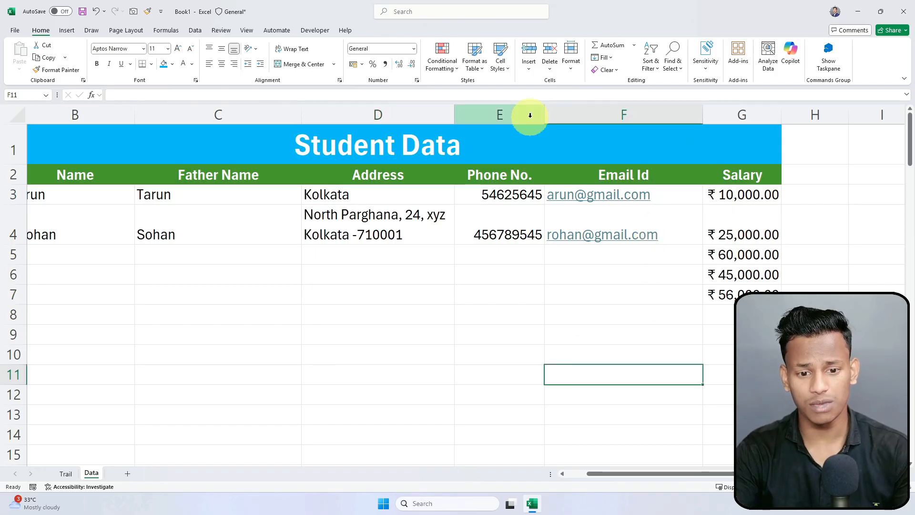
click(484, 116)
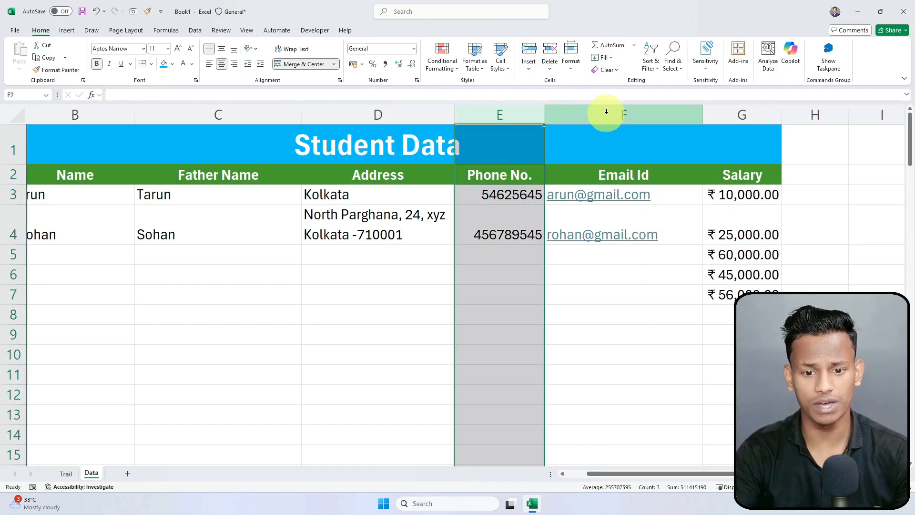
click(606, 112)
click(414, 109)
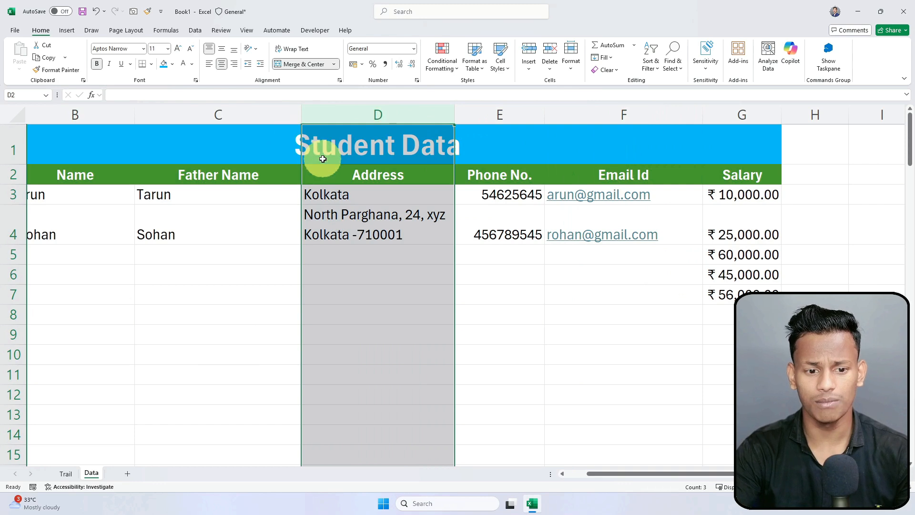
click(462, 119)
drag(388, 117, 480, 113)
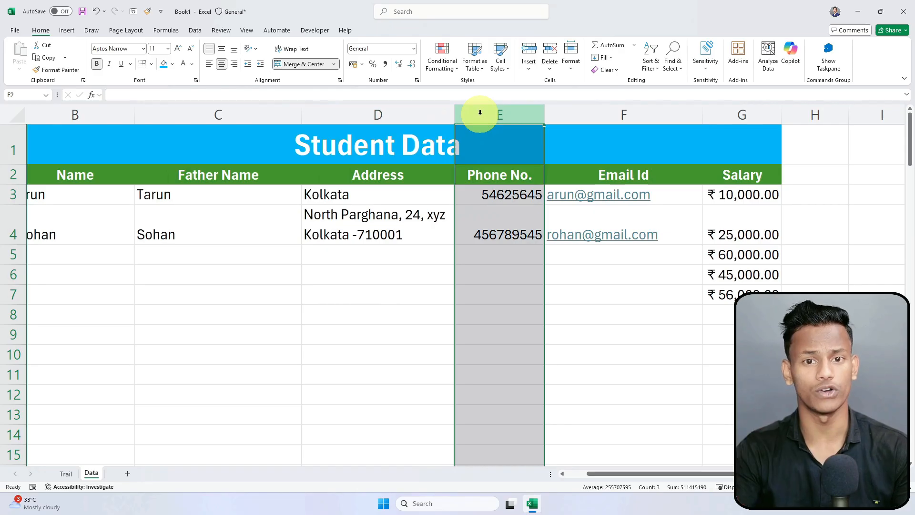
click(382, 338)
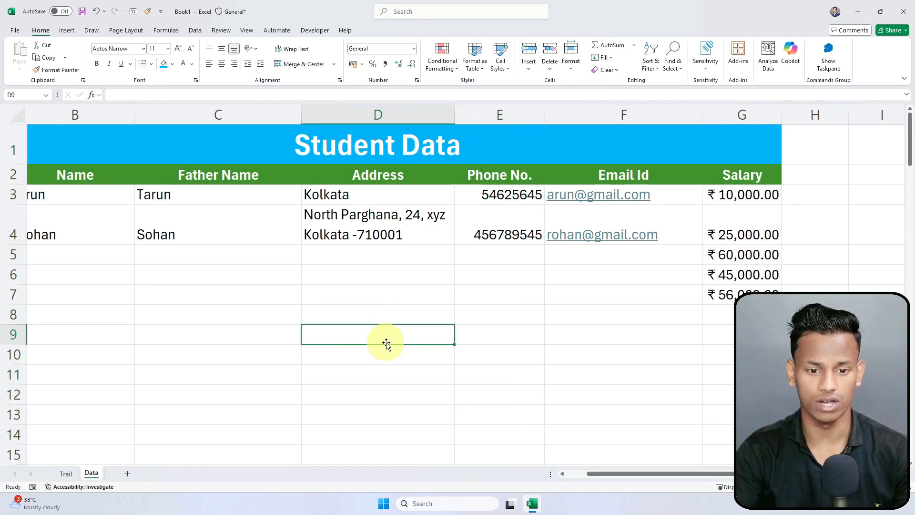
click(808, 172)
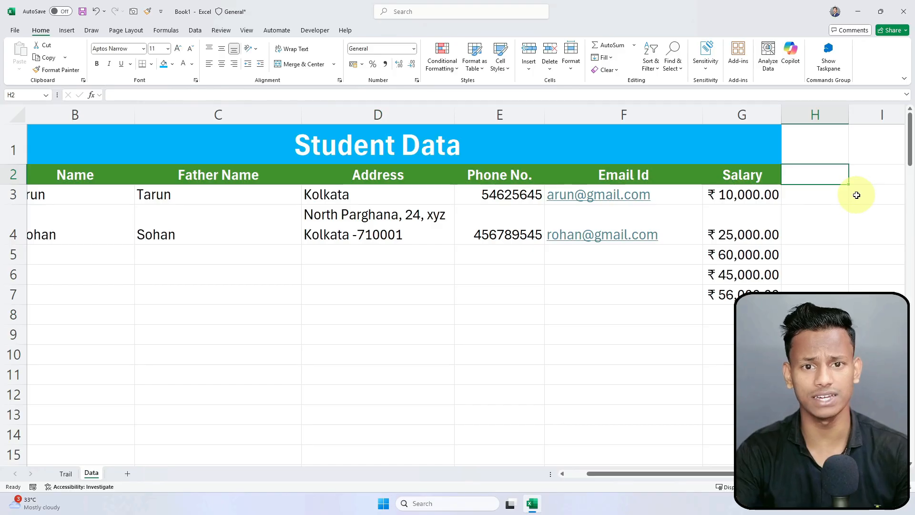
click(388, 329)
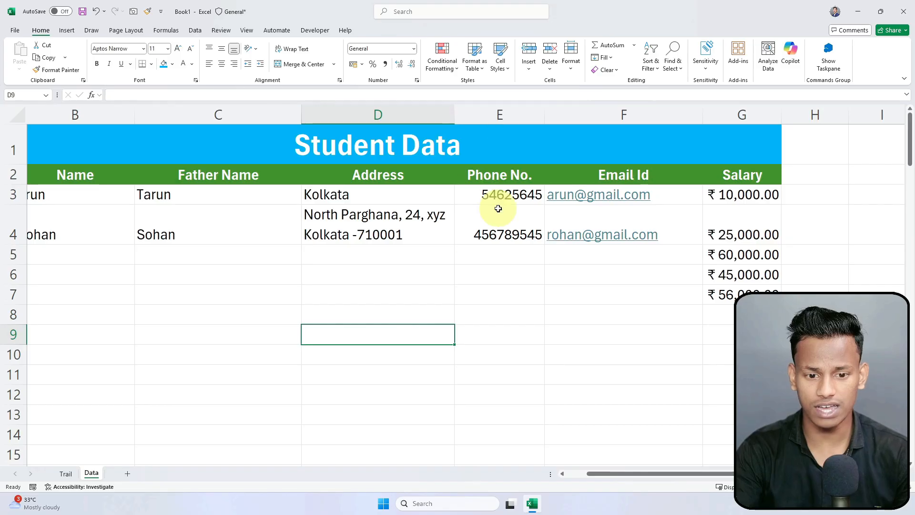
click(396, 114)
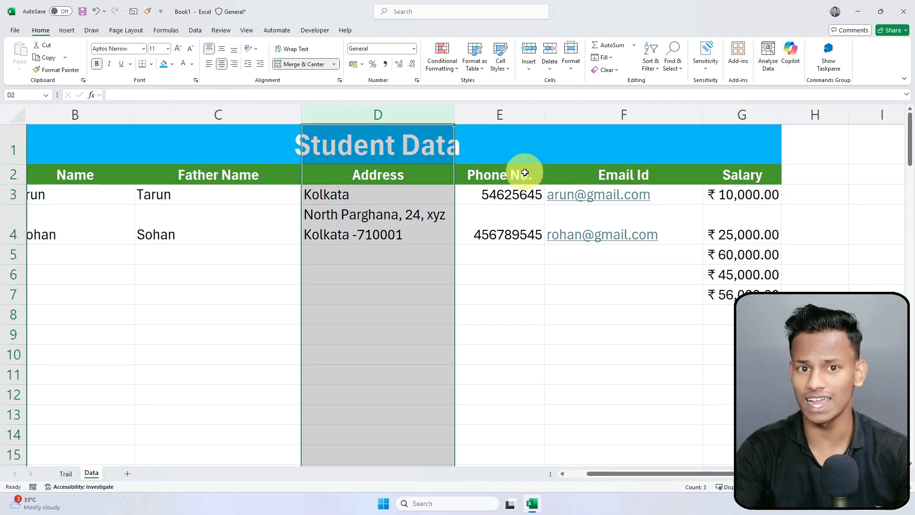
click(392, 181)
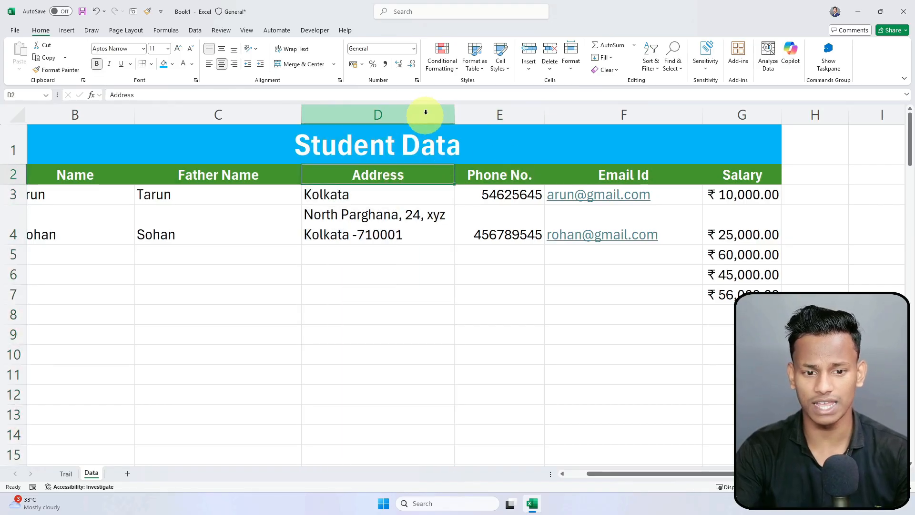
click(426, 112)
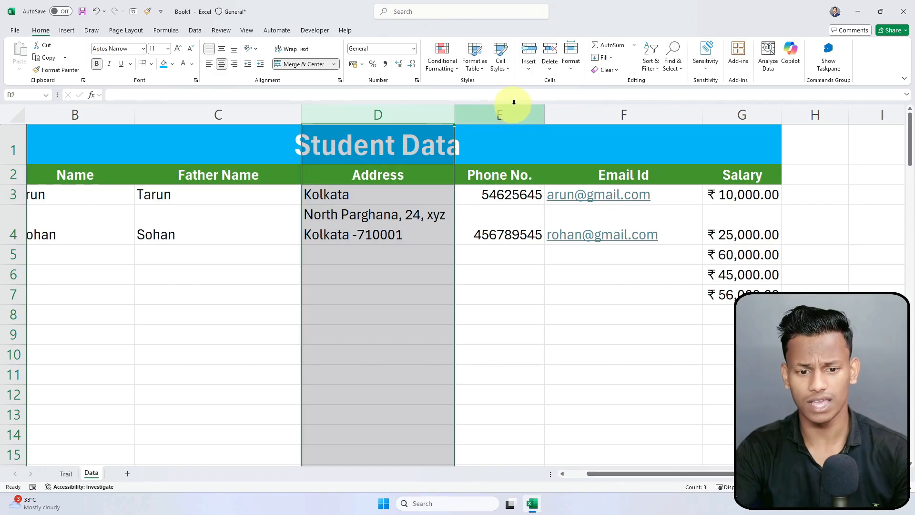
click(470, 115)
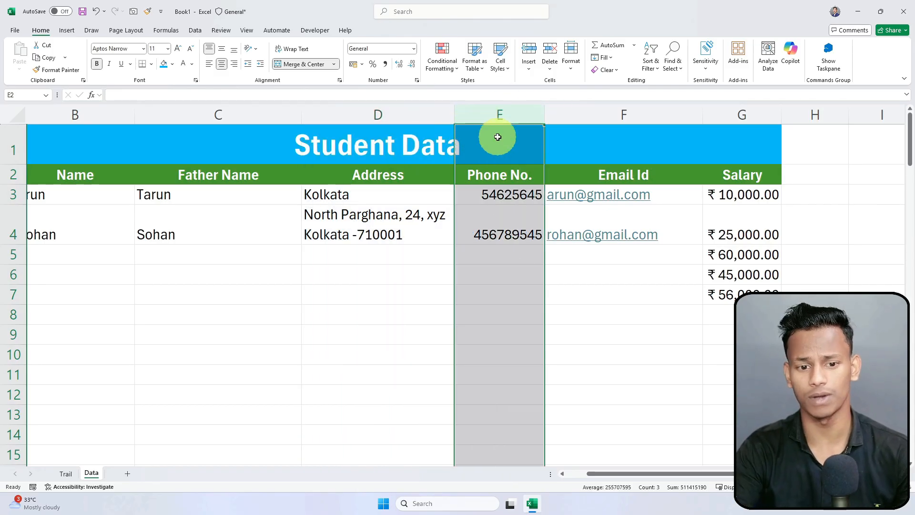
Step: Insert a blank column E before Phone No., shifting Phone No., Email Id and Salary right
right_click(510, 114)
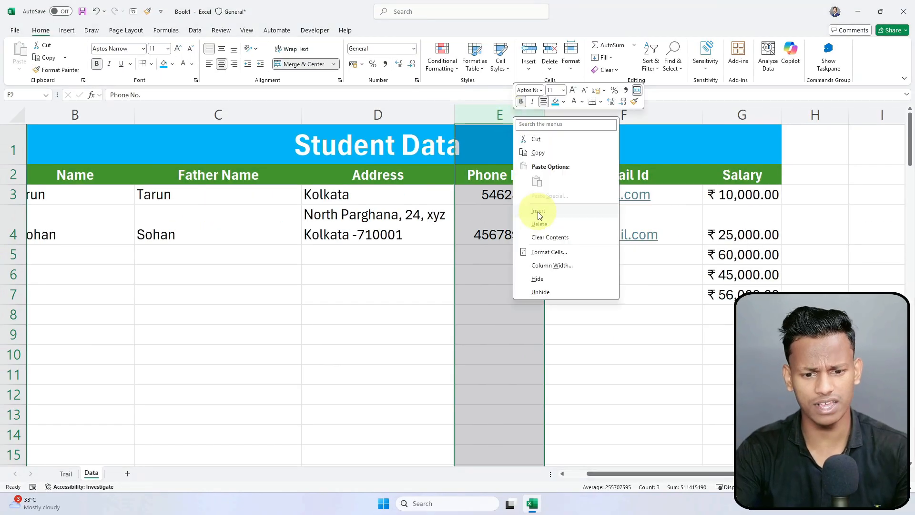
click(537, 211)
click(532, 267)
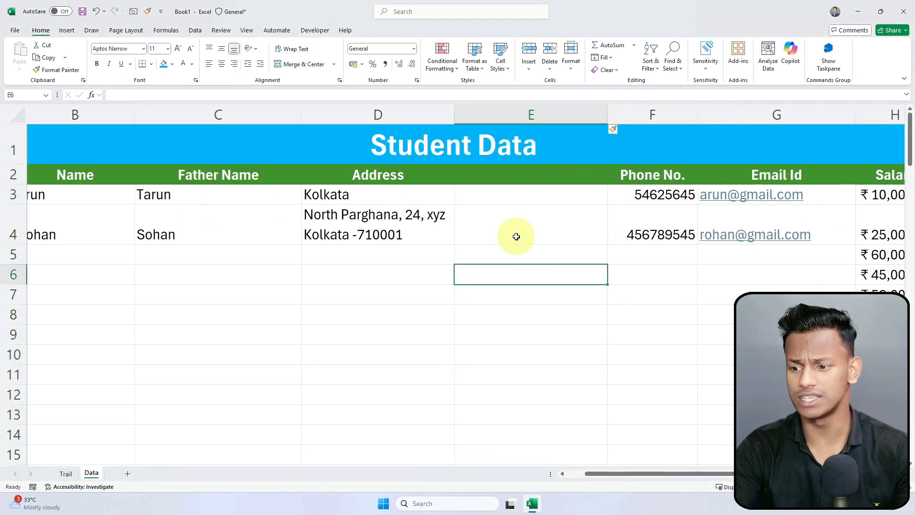
click(509, 171)
click(531, 231)
drag(550, 184, 565, 72)
click(532, 176)
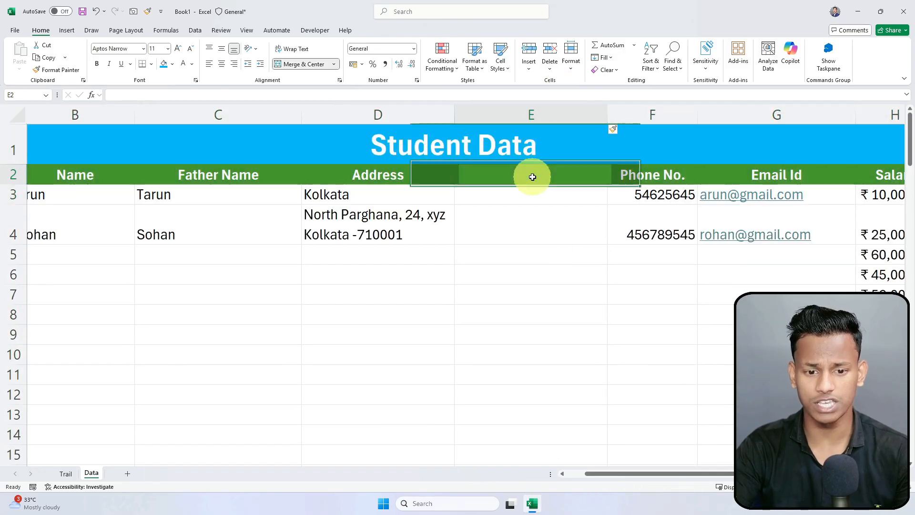
text(Date Of)
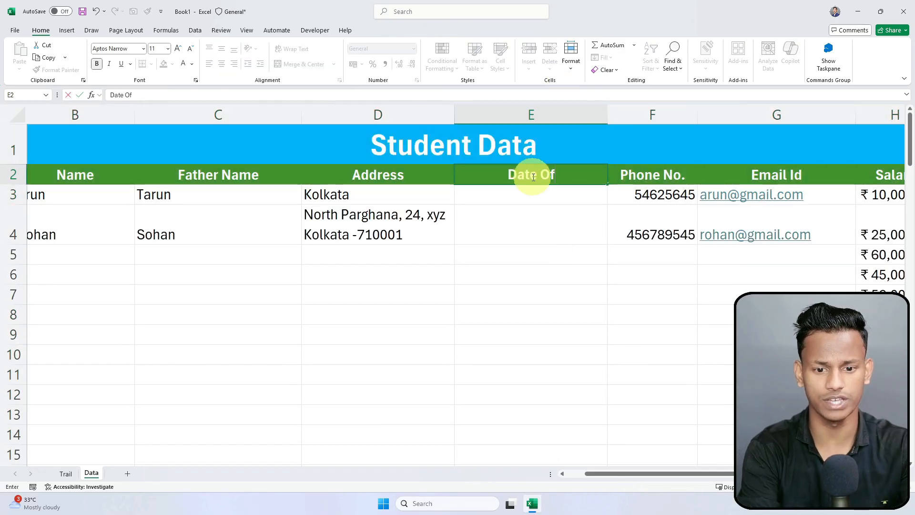
text( Joining)
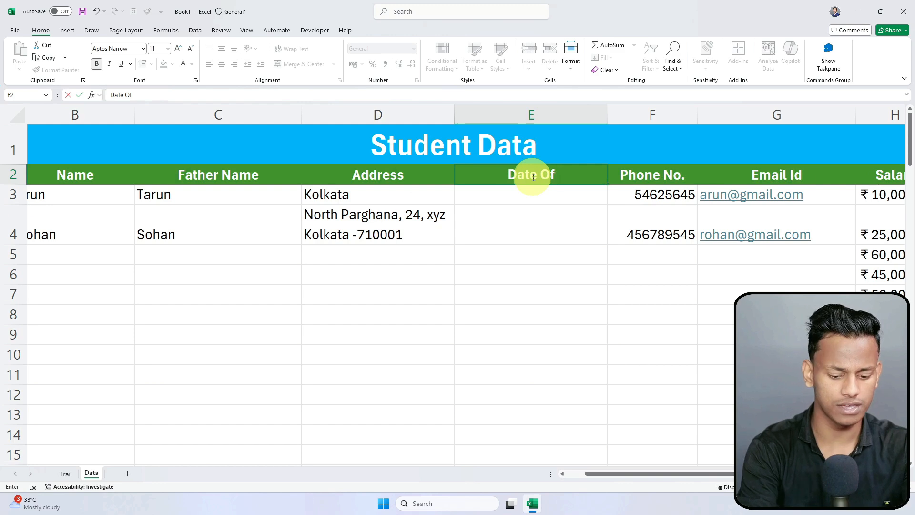
key(Return)
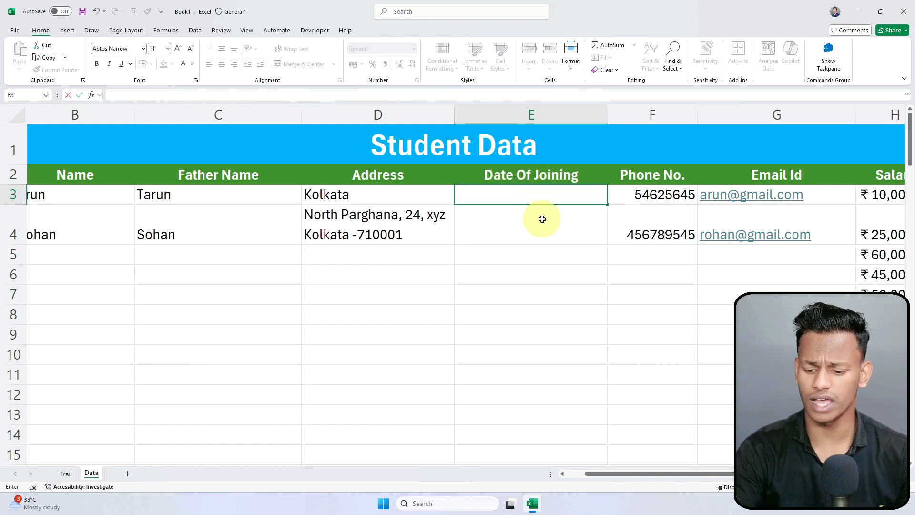
drag(542, 218, 513, 265)
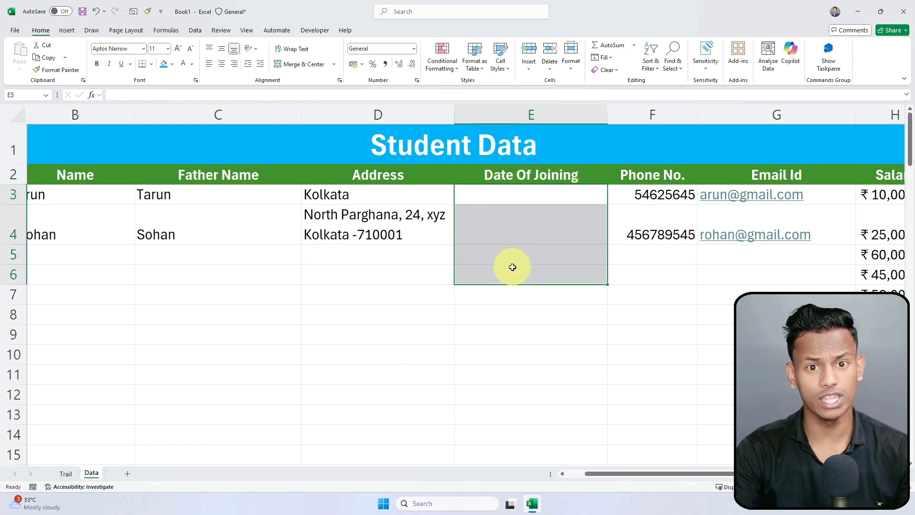
click(504, 303)
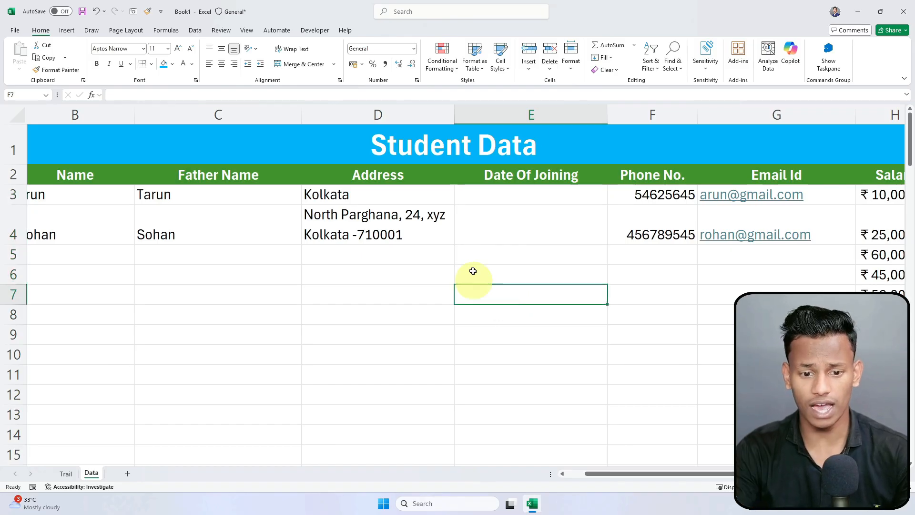
click(501, 193)
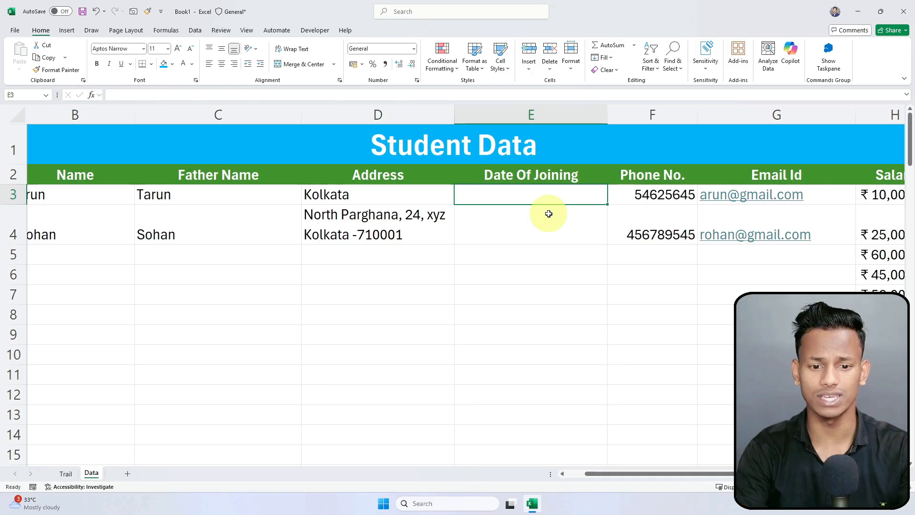
Step: Apply Short Date format to column E from E3 to the last row
key(ctrl+shift+Down)
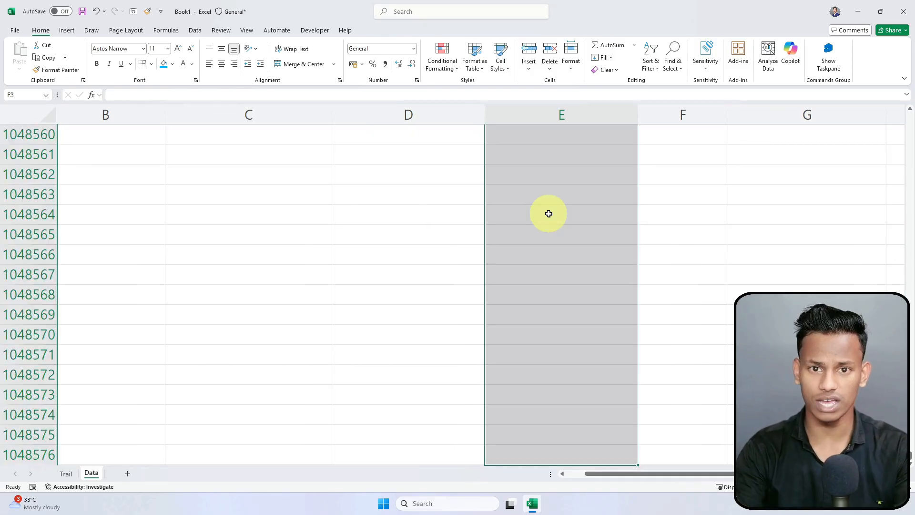
click(414, 49)
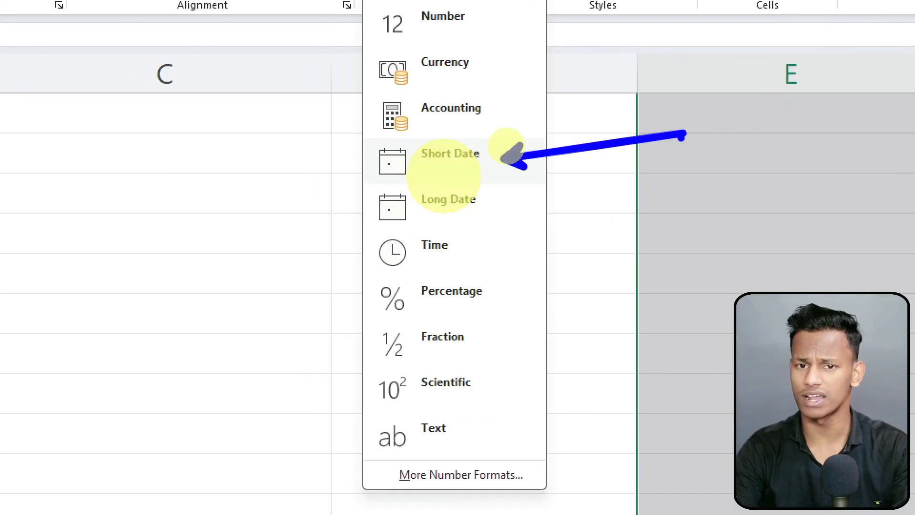
key(Escape)
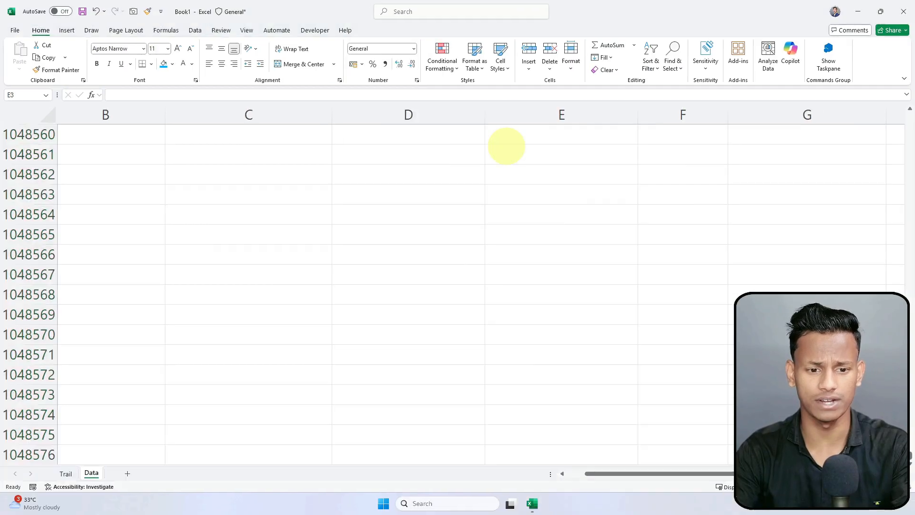
click(415, 49)
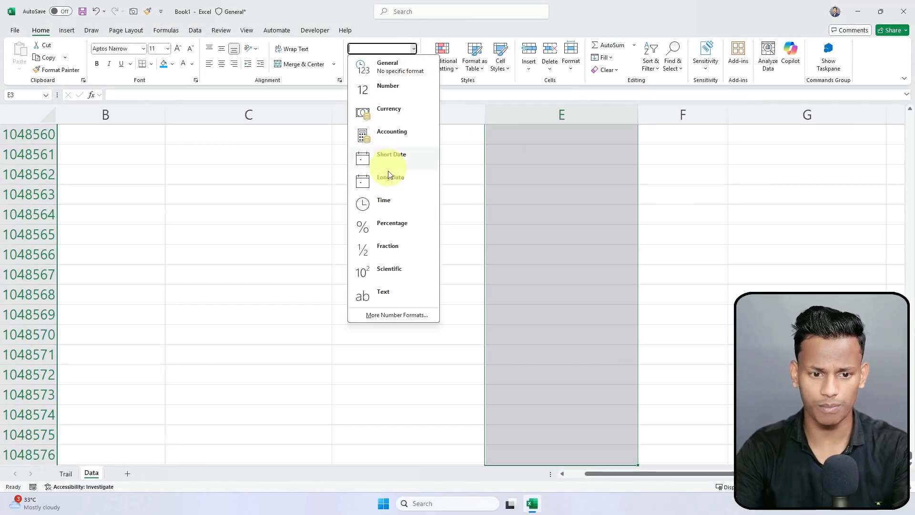
click(397, 155)
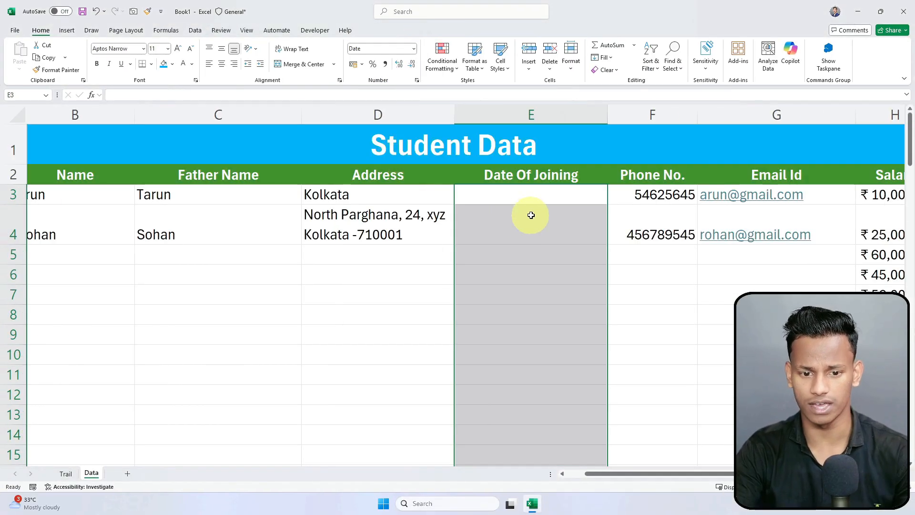
click(545, 200)
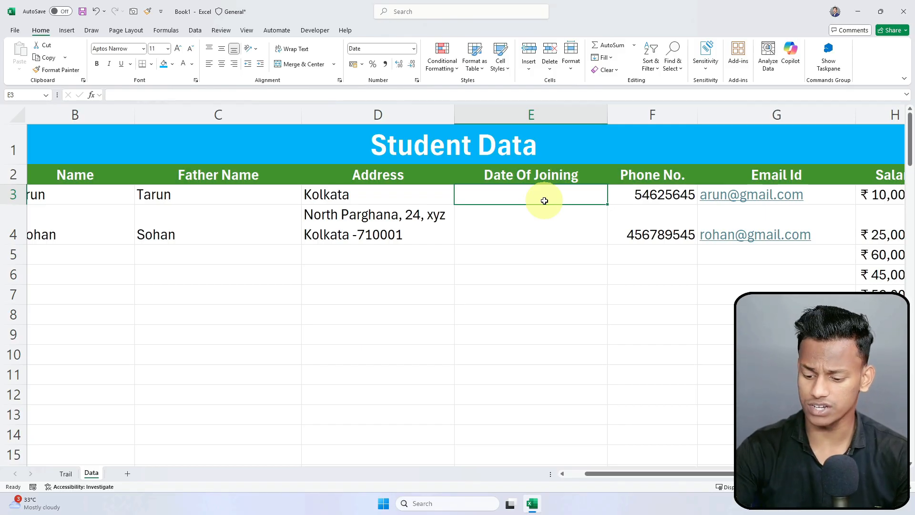
Step: Enter joining dates 25-09-2025 in E3 and 09-25-2025 in E4
text(25-0)
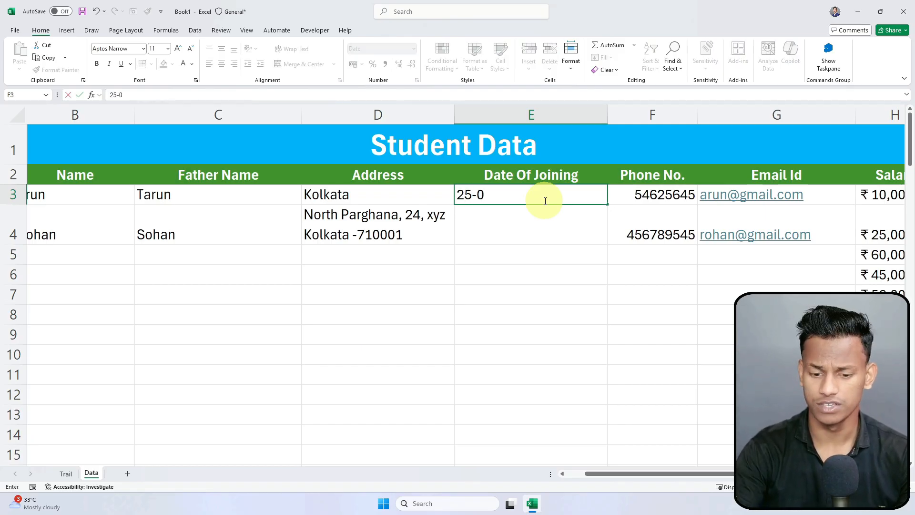
text(9-2025)
key(Return)
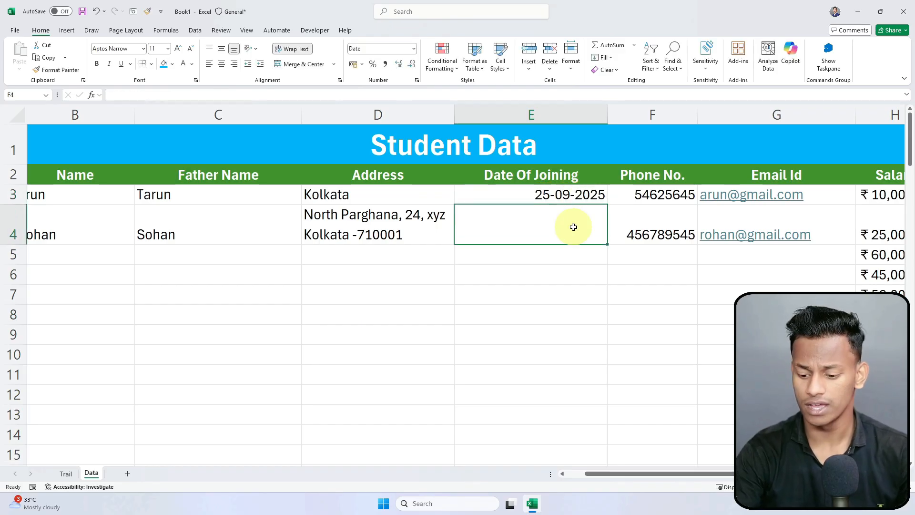
text(09-25-2025)
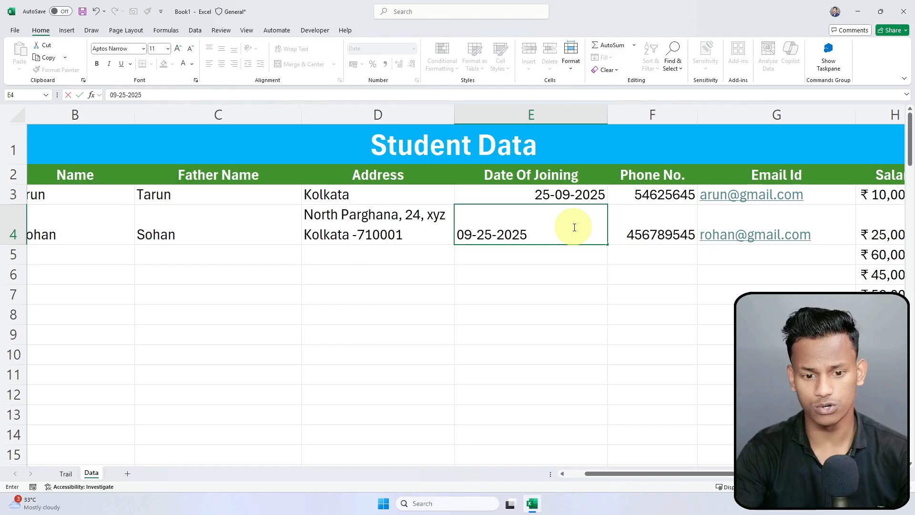
key(Return)
Step: Compare the two dates, then replace the first dash in E4 with a slash
click(573, 227)
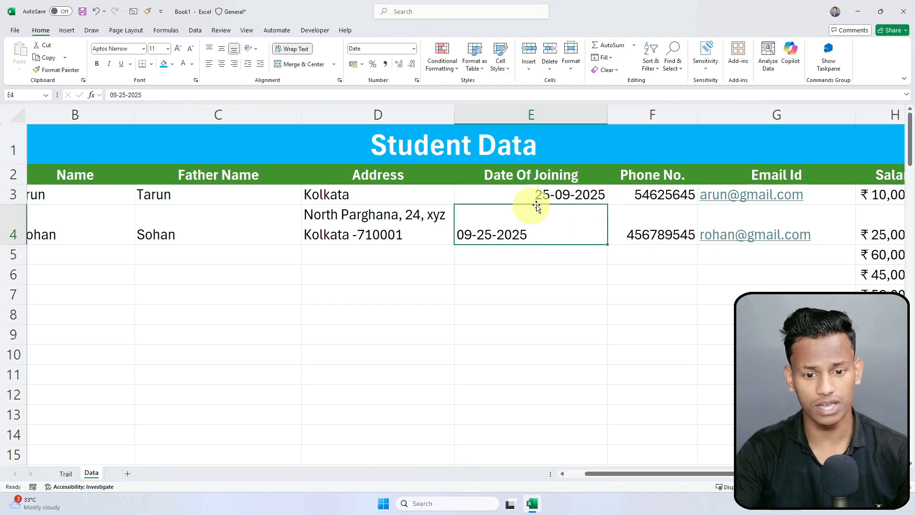
click(507, 299)
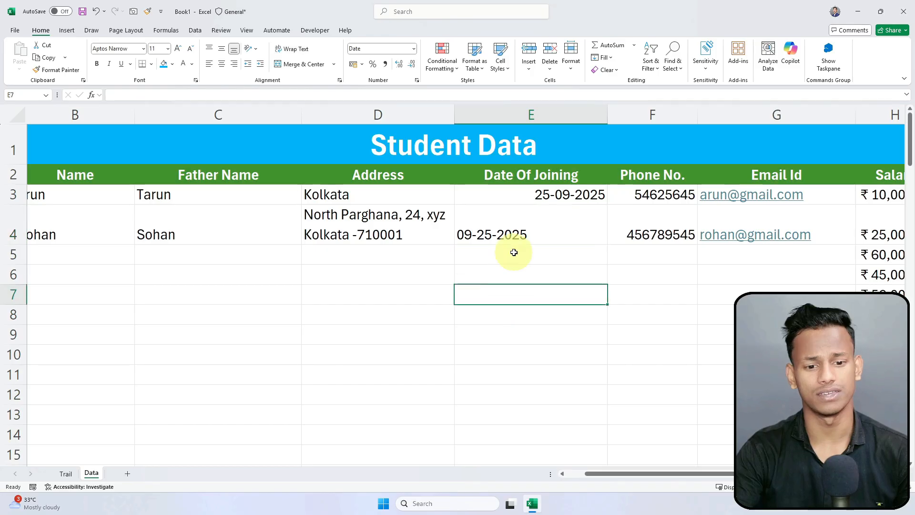
click(522, 237)
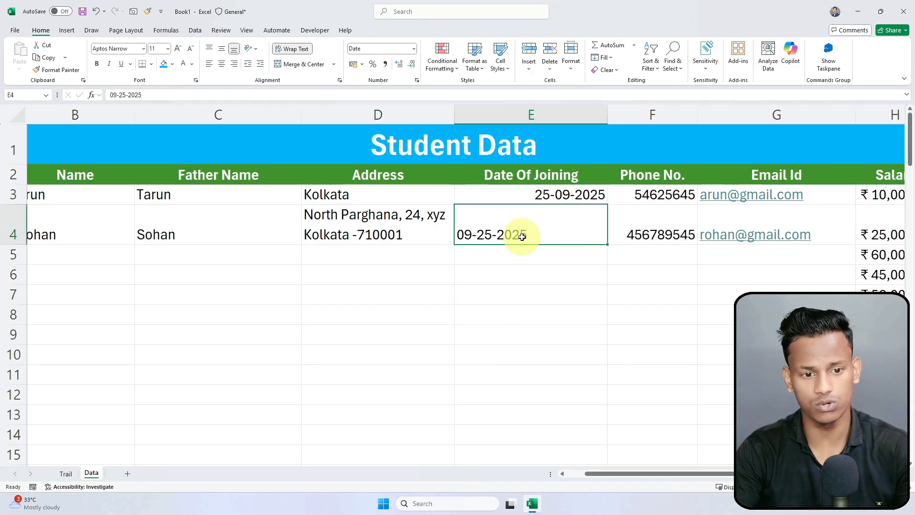
click(568, 196)
double_click(477, 234)
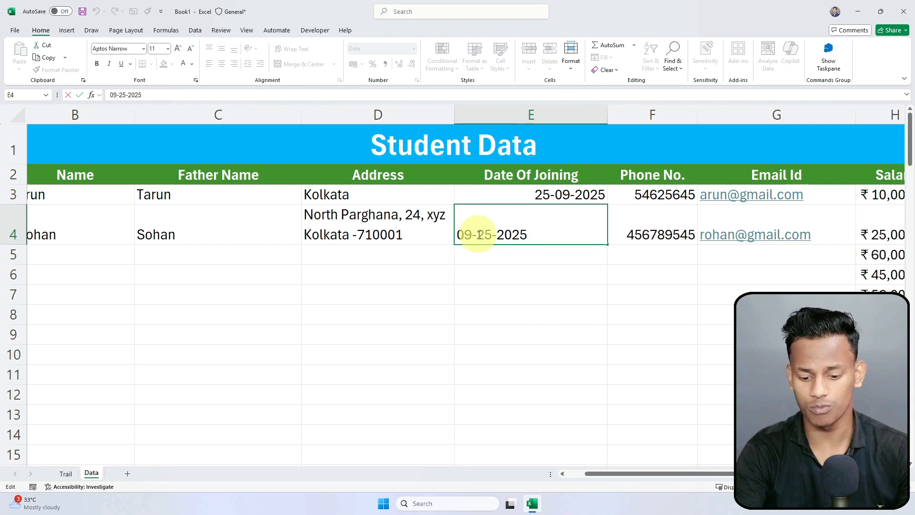
key(BackSpace)
text(/)
click(497, 233)
Step: Change E4 to 09/25/2025 and reapply the Short Date format
key(BackSpace)
text(/)
key(Return)
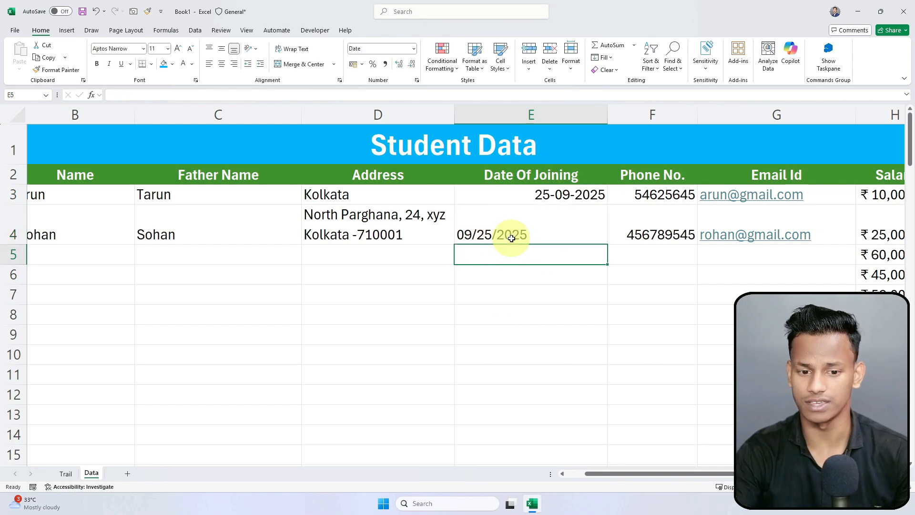
click(510, 238)
click(414, 49)
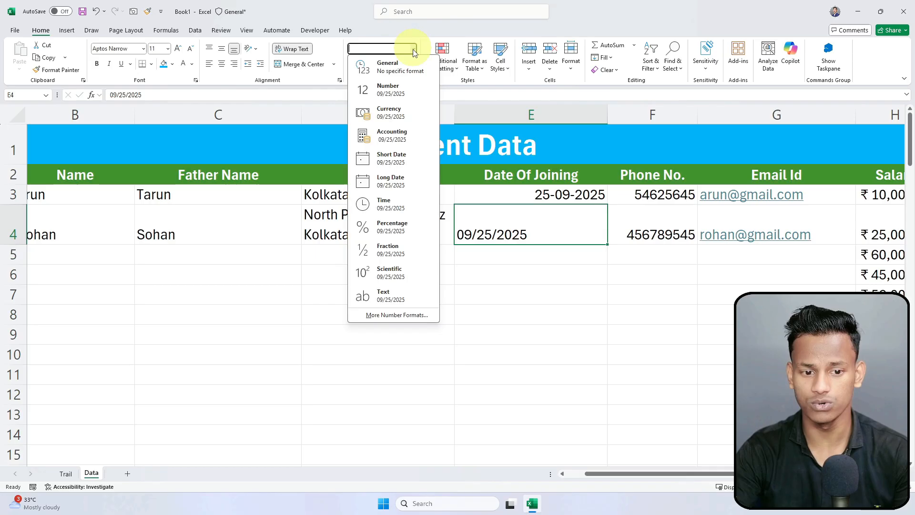
click(396, 168)
click(510, 294)
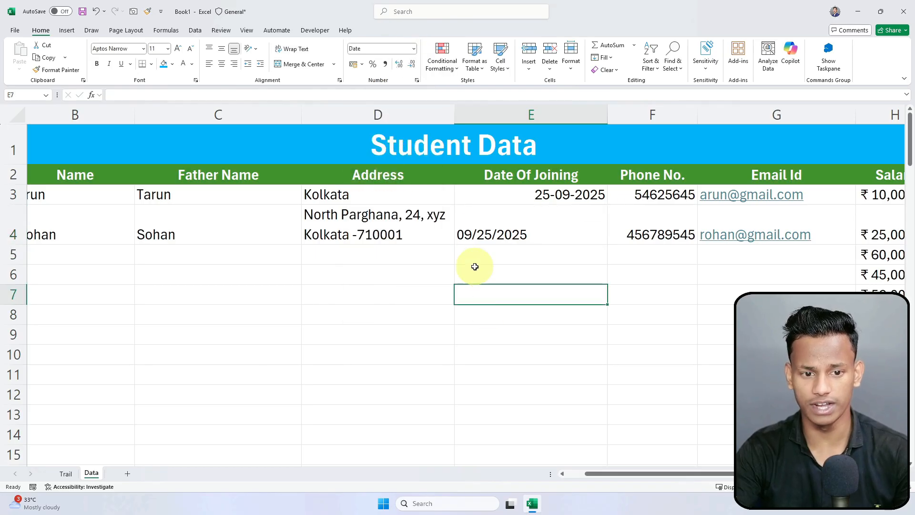
click(491, 231)
click(567, 201)
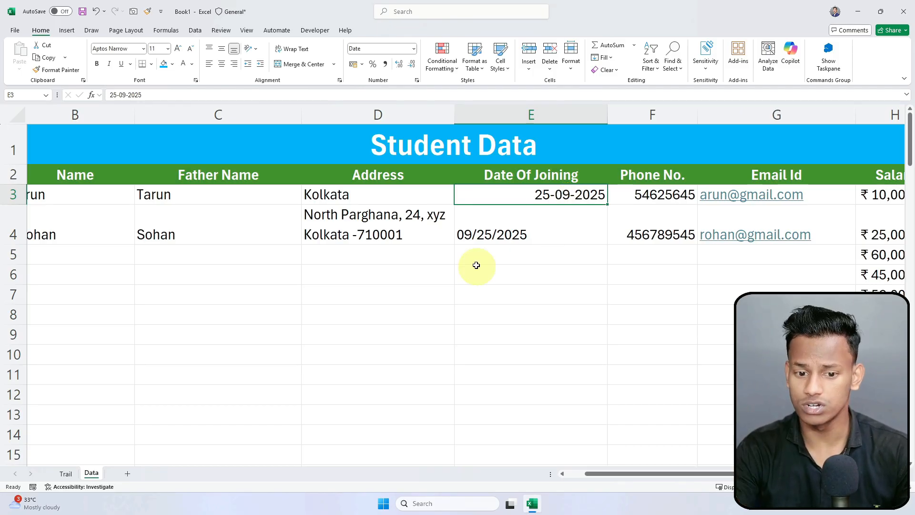
Step: Replace E4's date with 26-09-2025 and check both joining dates
click(516, 234)
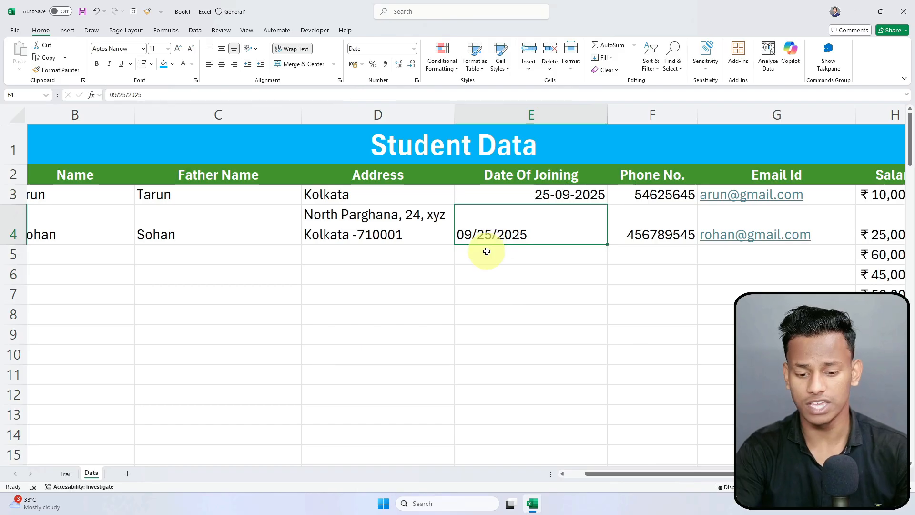
key(Delete)
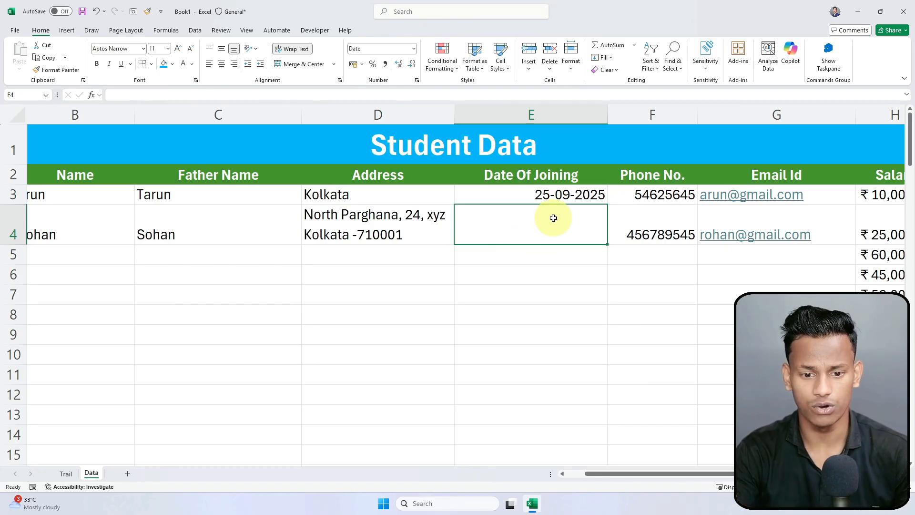
text(26)
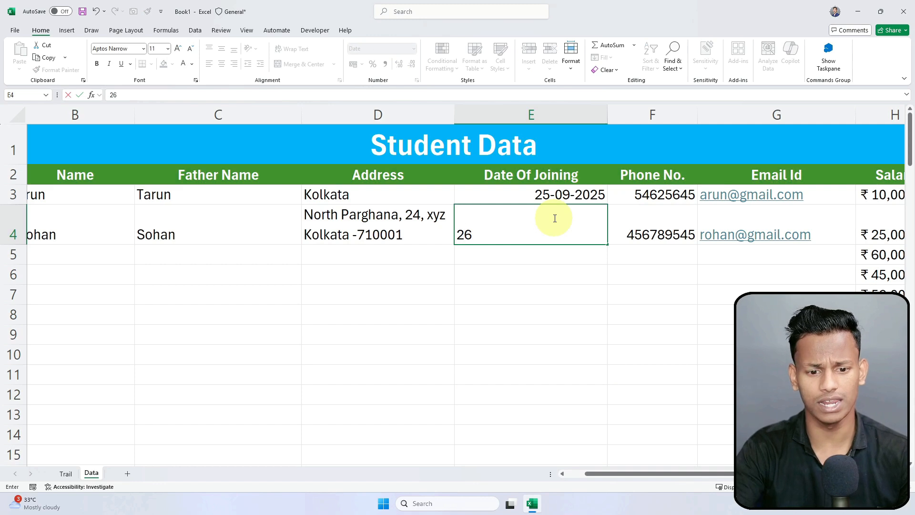
text(-09-202)
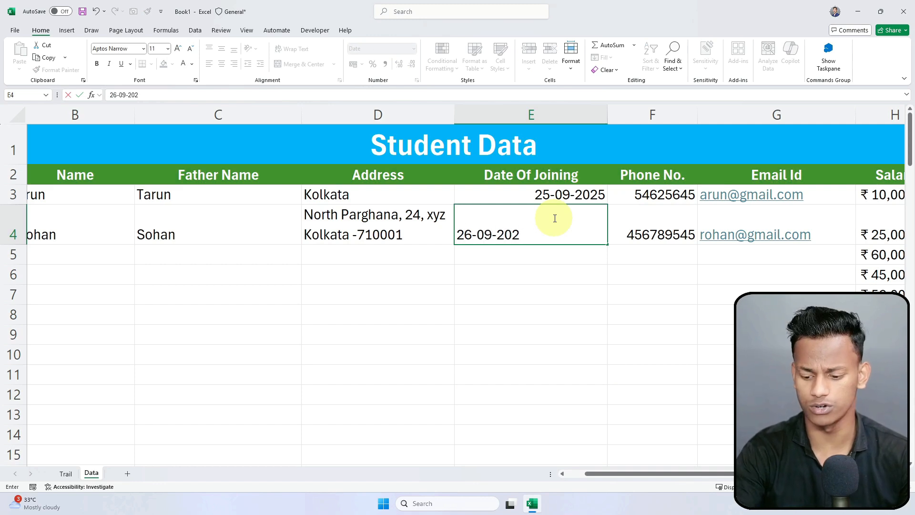
text(5)
key(Return)
click(565, 316)
click(563, 228)
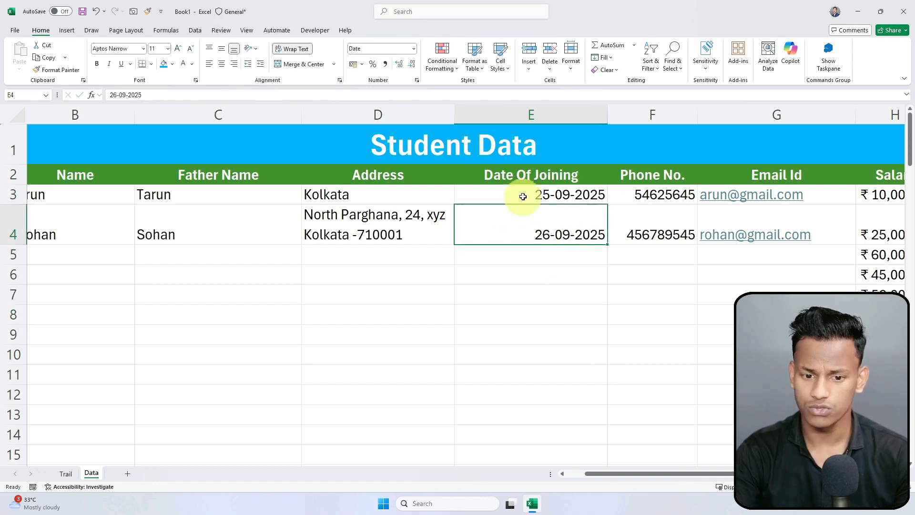
drag(523, 196, 527, 241)
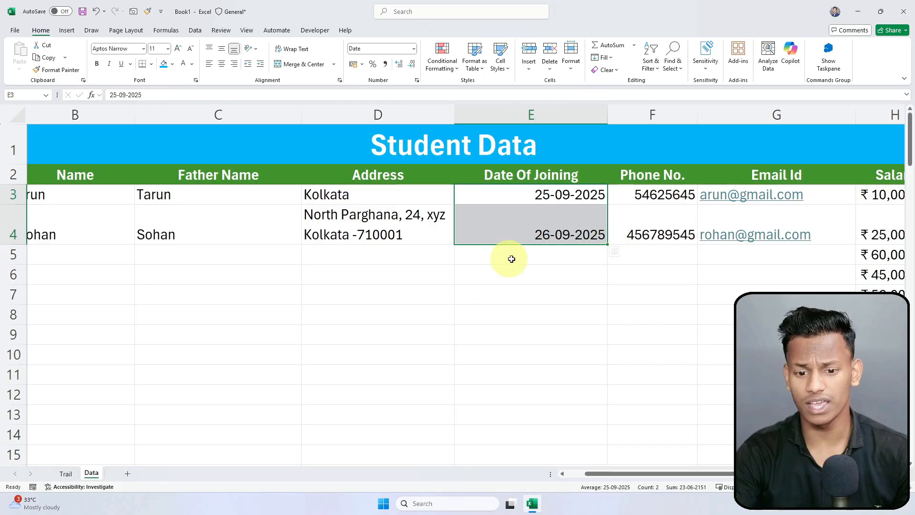
click(455, 293)
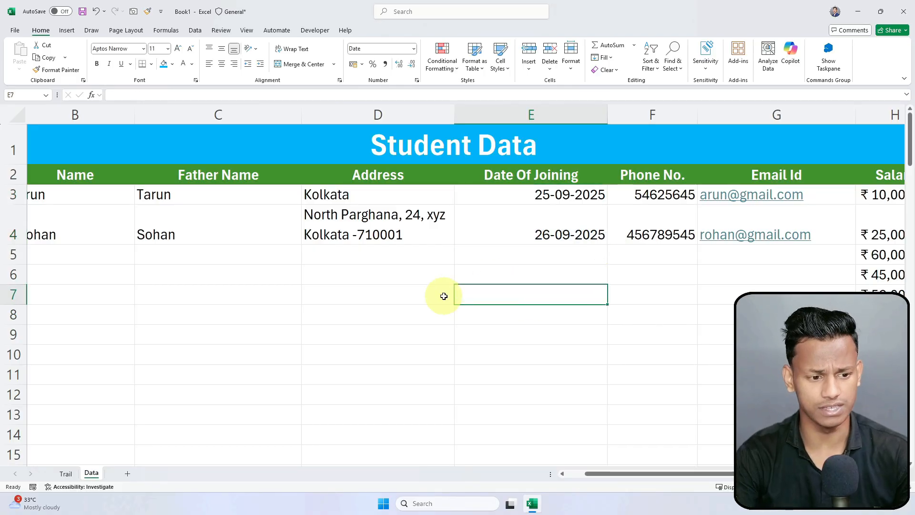
Step: Select various SL No cells, around serial numbers 3 to 13, to find where to cut
drag(601, 476, 583, 478)
click(406, 225)
click(386, 291)
click(165, 252)
click(453, 274)
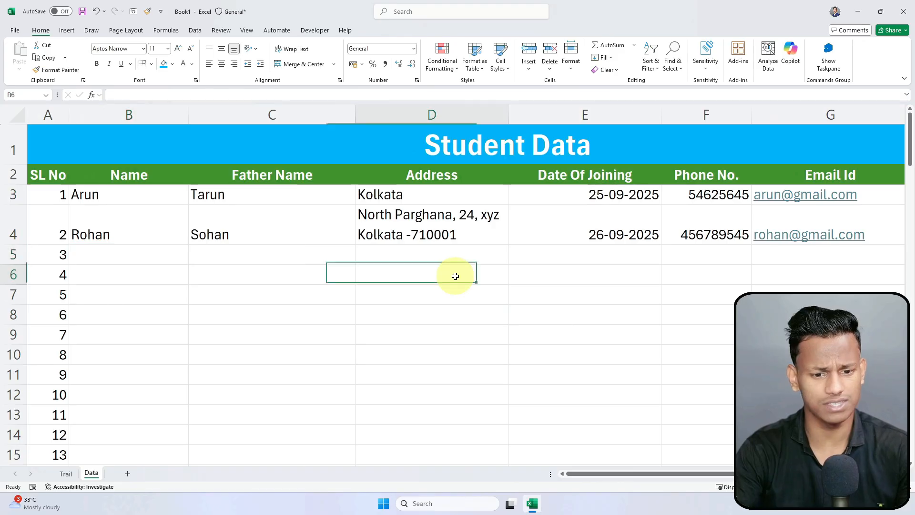
click(45, 257)
scroll(41, 311, down, 2)
scroll(41, 310, up, 2)
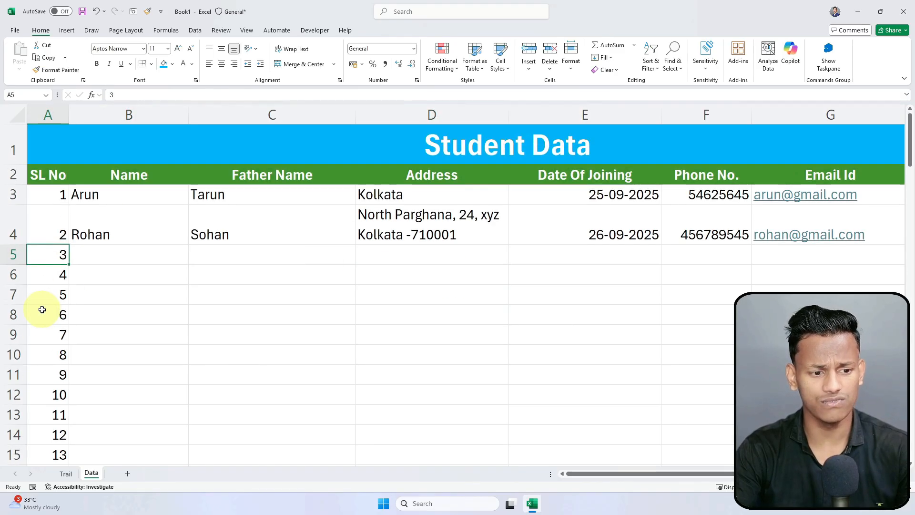
drag(63, 299, 56, 459)
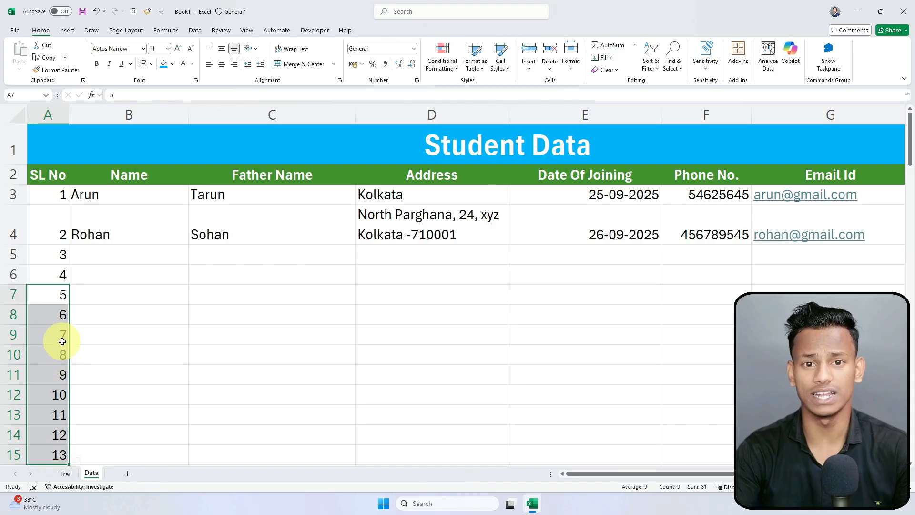
click(32, 285)
scroll(32, 287, down, 2)
scroll(16, 348, up, 2)
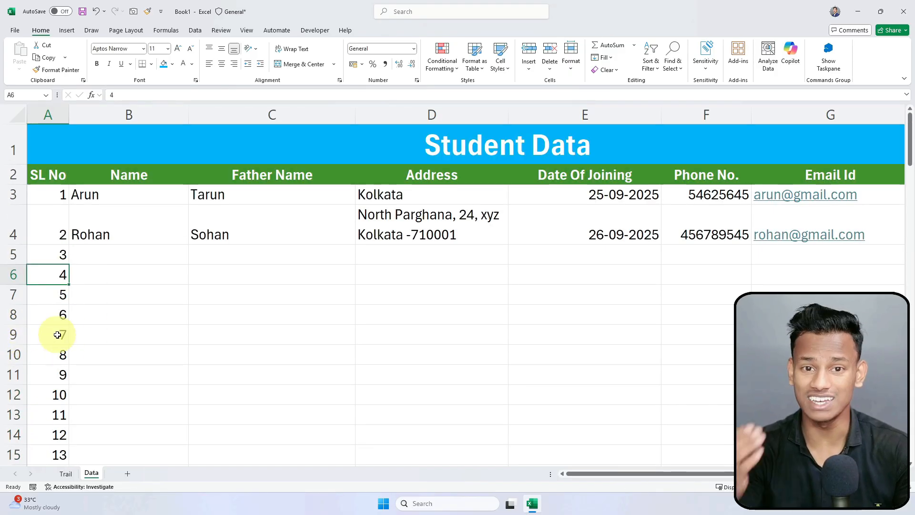
Step: Clear serial numbers 6 to 100 from A8 downward and return to the table top
click(56, 315)
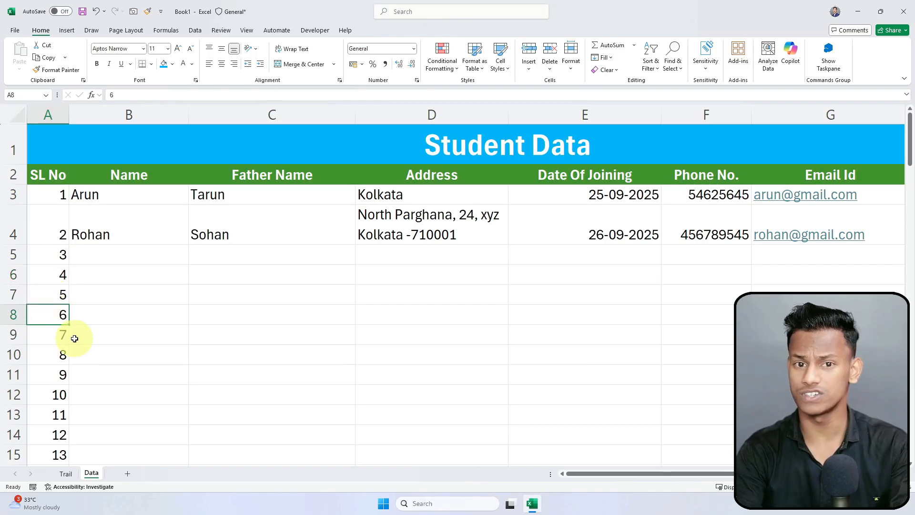
key(ctrl+shift+Down)
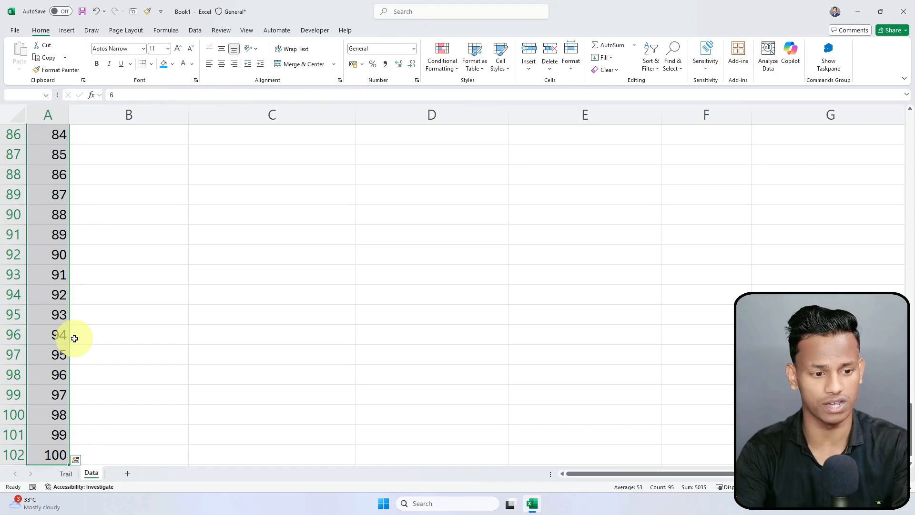
key(Delete)
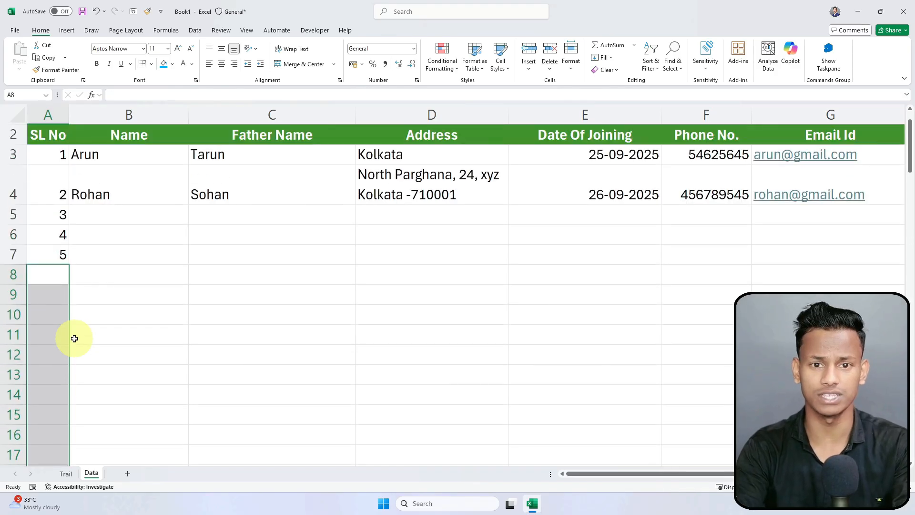
click(74, 339)
scroll(73, 337, up, 1)
click(137, 329)
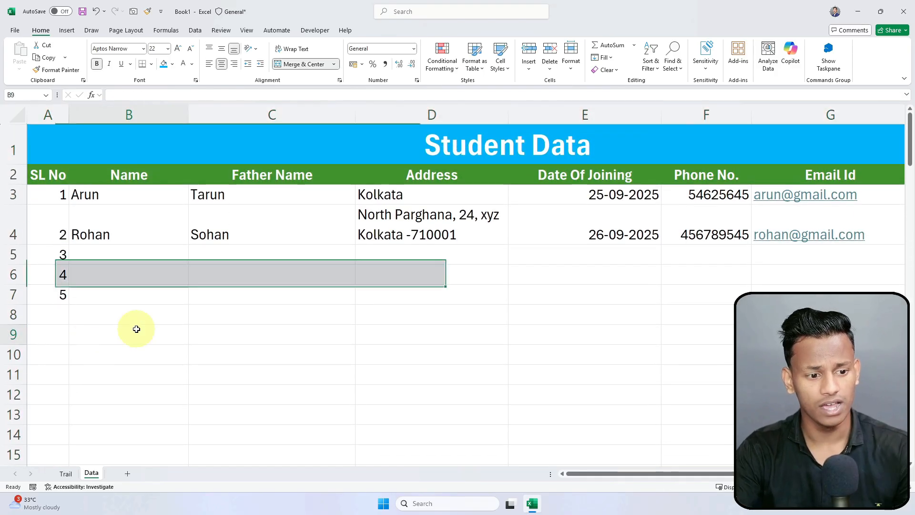
click(119, 198)
click(108, 230)
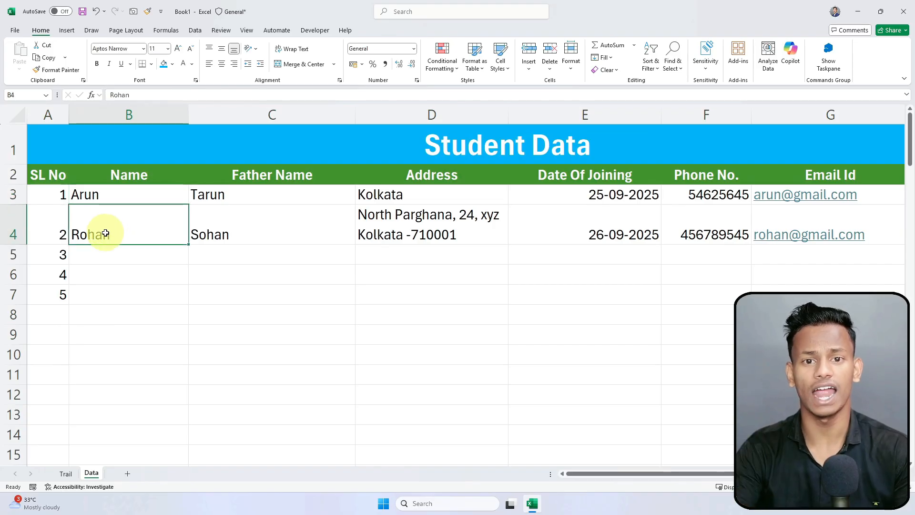
Step: Insert an empty row 4 above the second student record via the row header's Insert
click(12, 225)
right_click(11, 229)
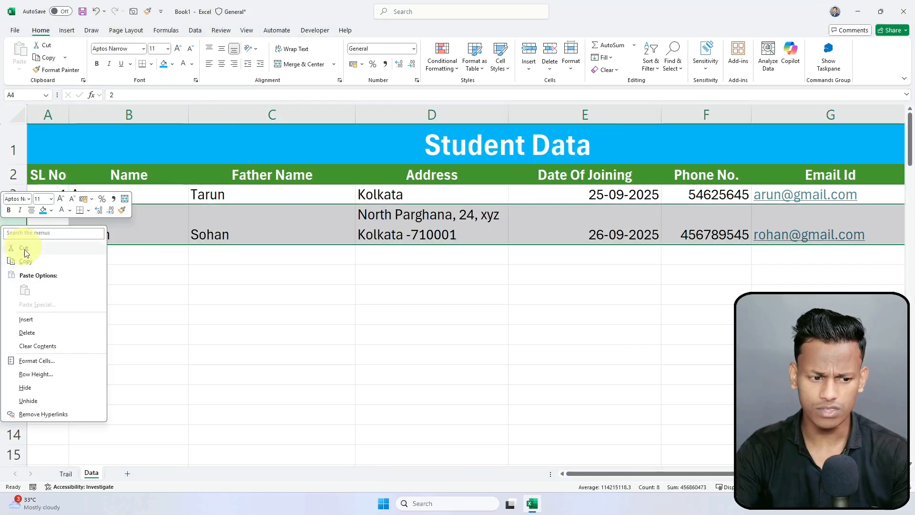
key(Escape)
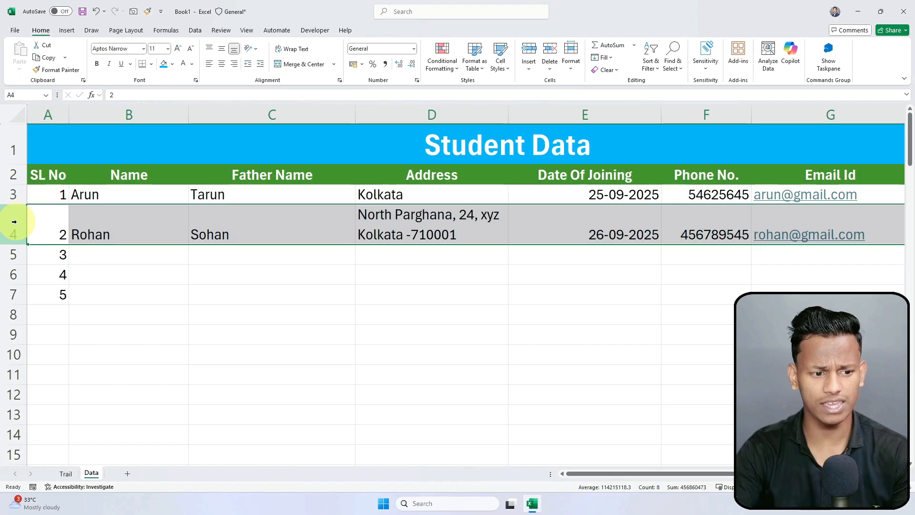
click(224, 223)
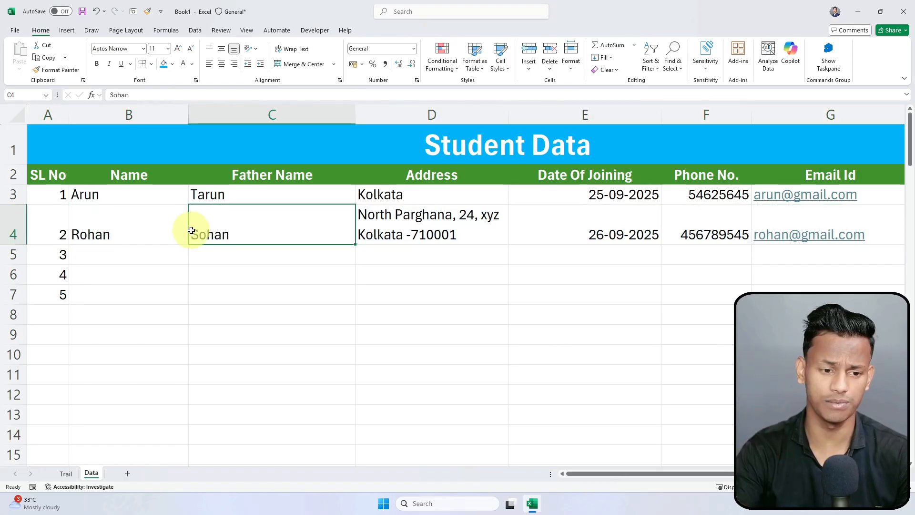
click(13, 225)
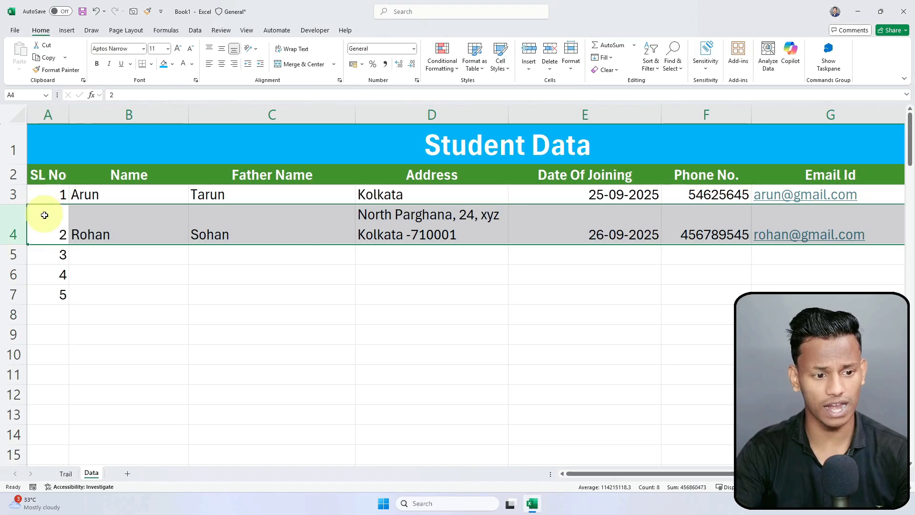
right_click(5, 223)
click(57, 317)
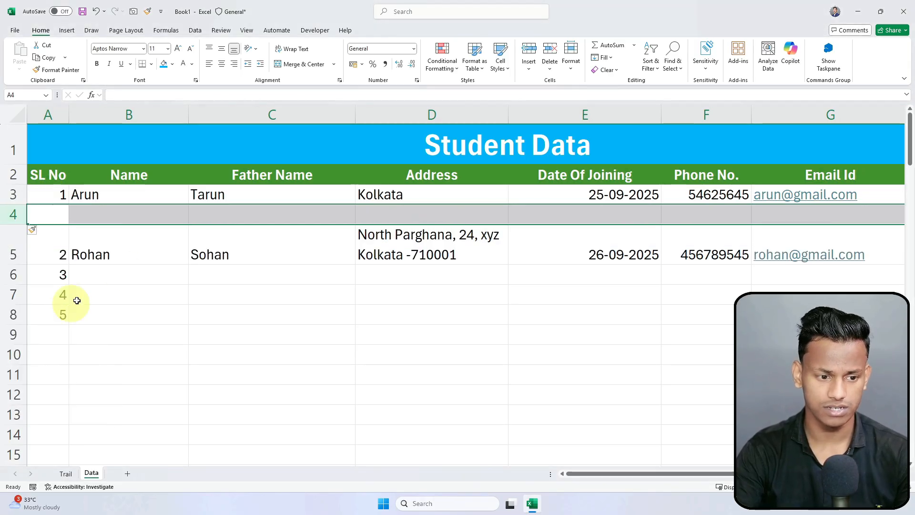
drag(95, 275, 94, 217)
click(94, 213)
Step: Enter serial number 2, the student's name, father's name and Mumbai address in row 4
click(58, 217)
text(2)
key(Return)
click(143, 217)
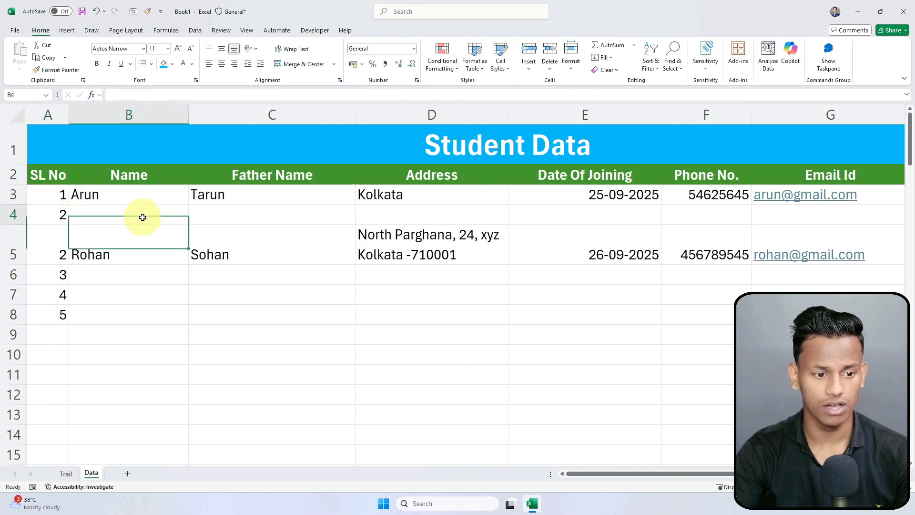
text(Sohan)
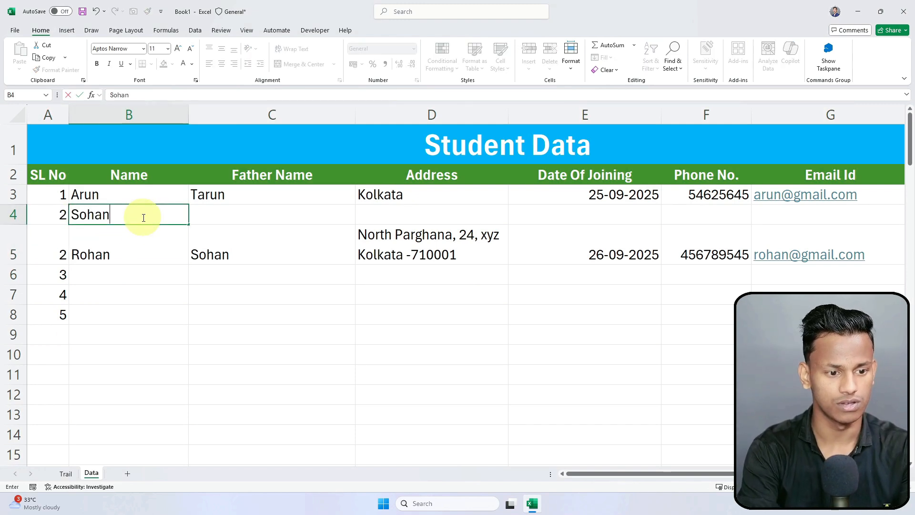
key(Tab)
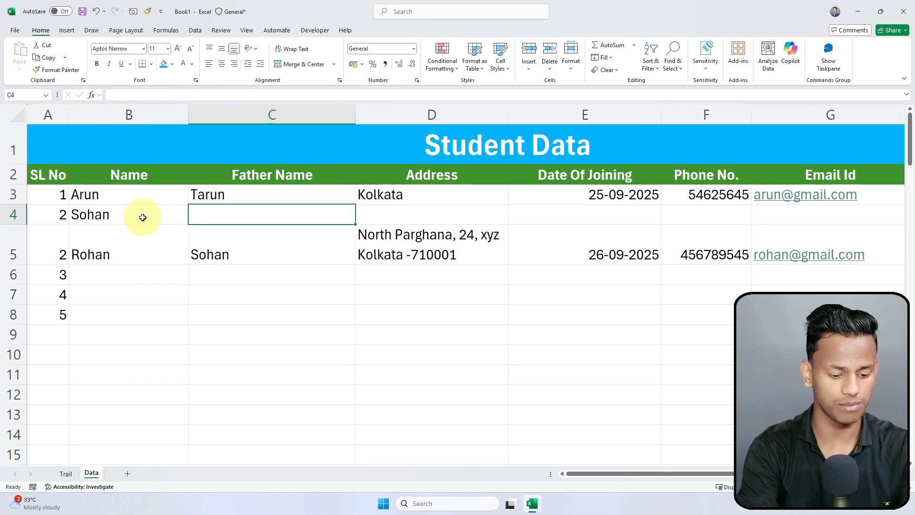
text(Arubn)
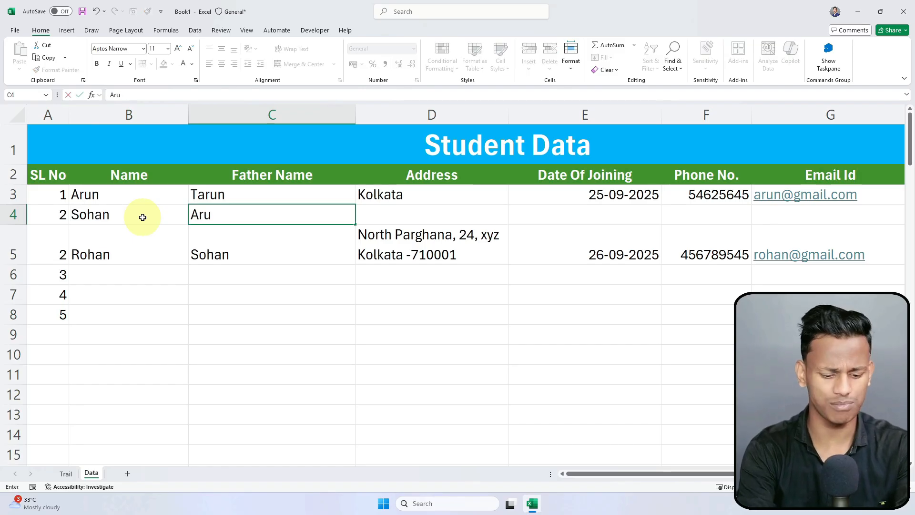
key(Tab)
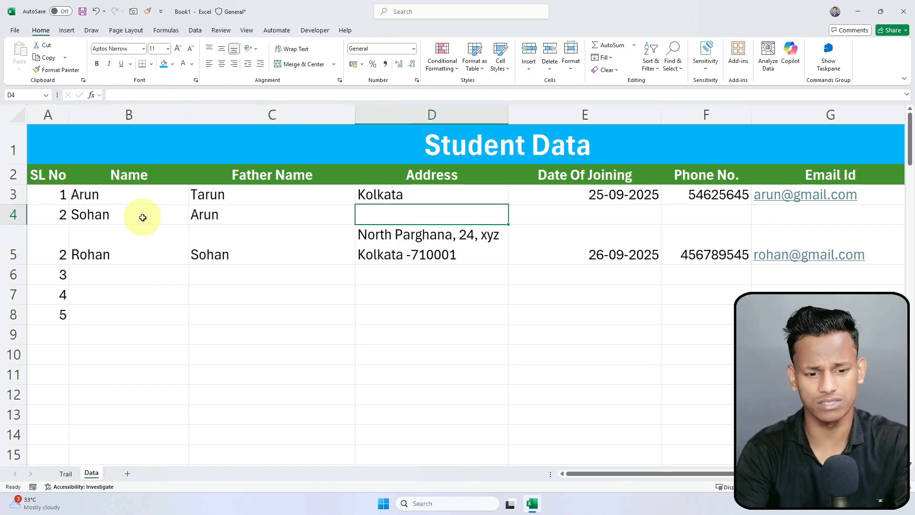
text(Mu)
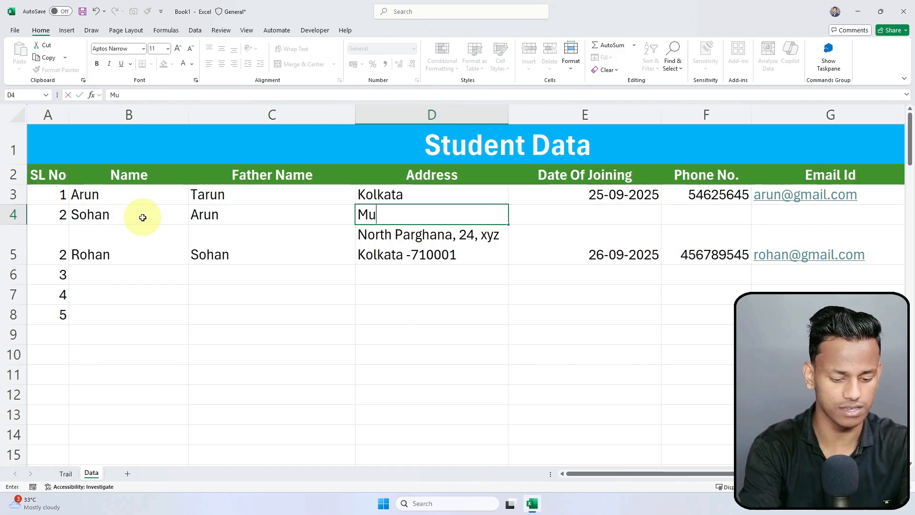
text(mbai)
key(Tab)
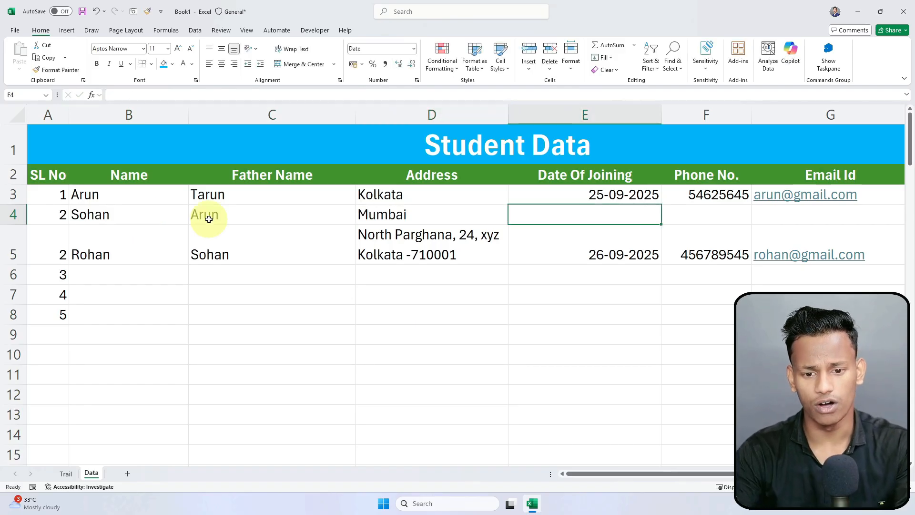
Step: Fill down the 25-09-2025 joining date, add the phone number, and fill down email and ₹10,000.00 salary
key(ctrl+d)
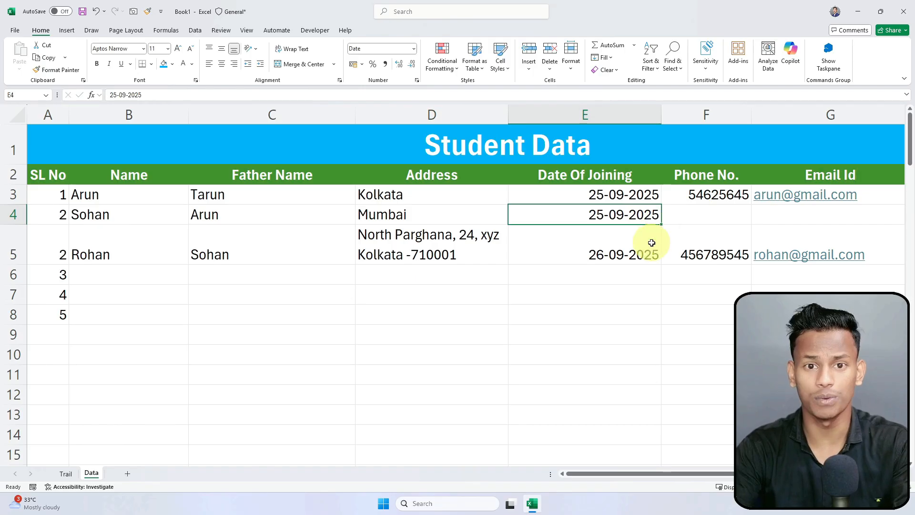
key(Delete)
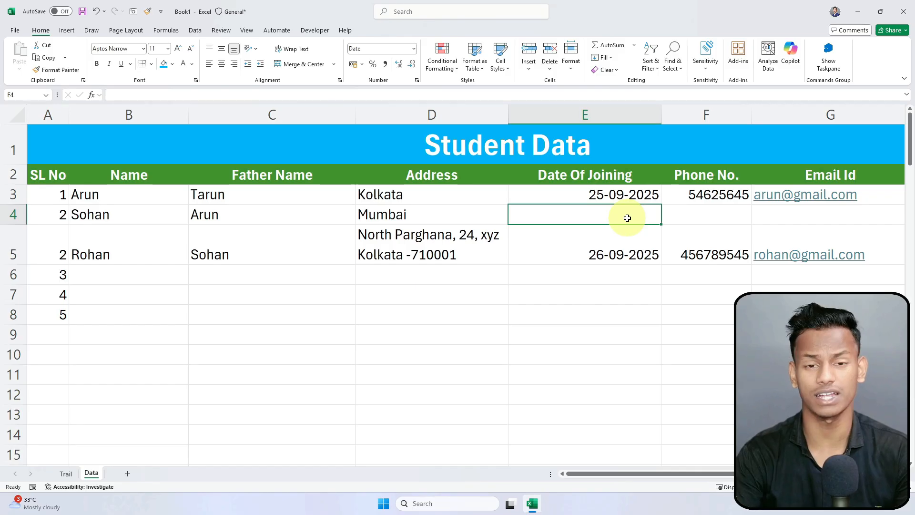
key(ctrl+d)
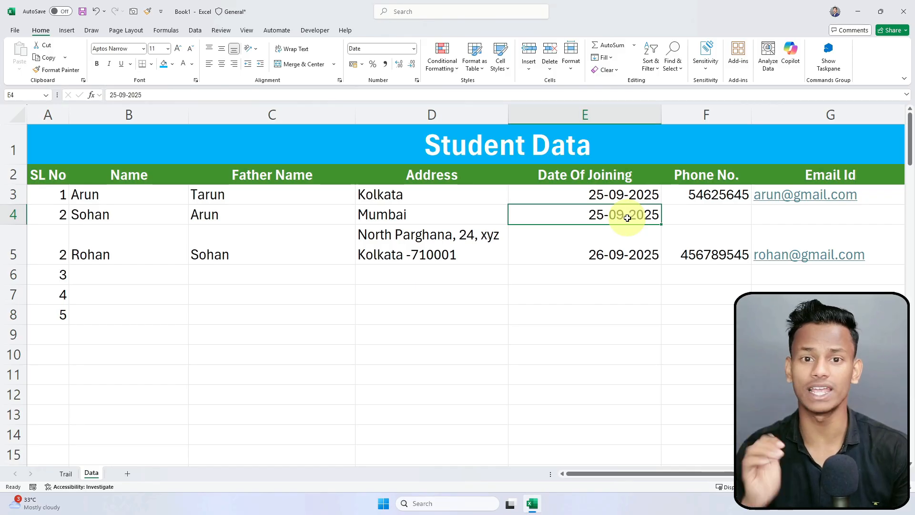
click(717, 215)
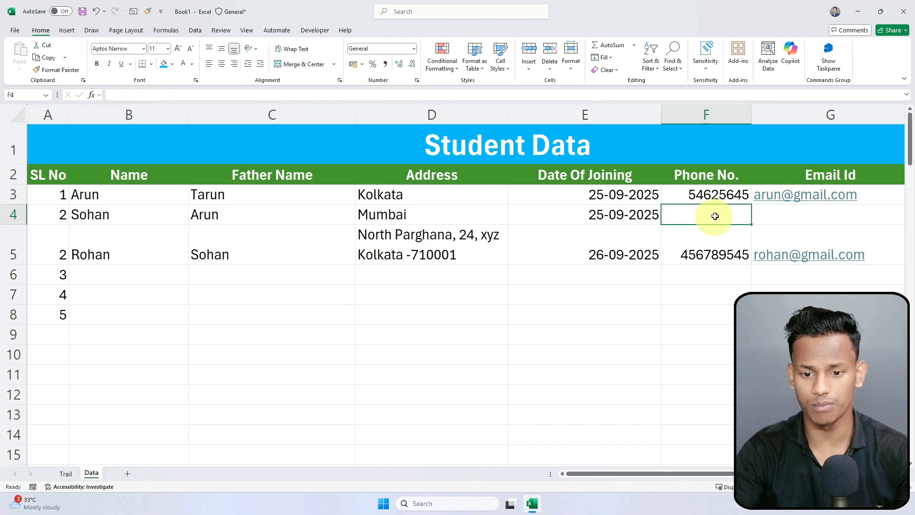
text(78994)
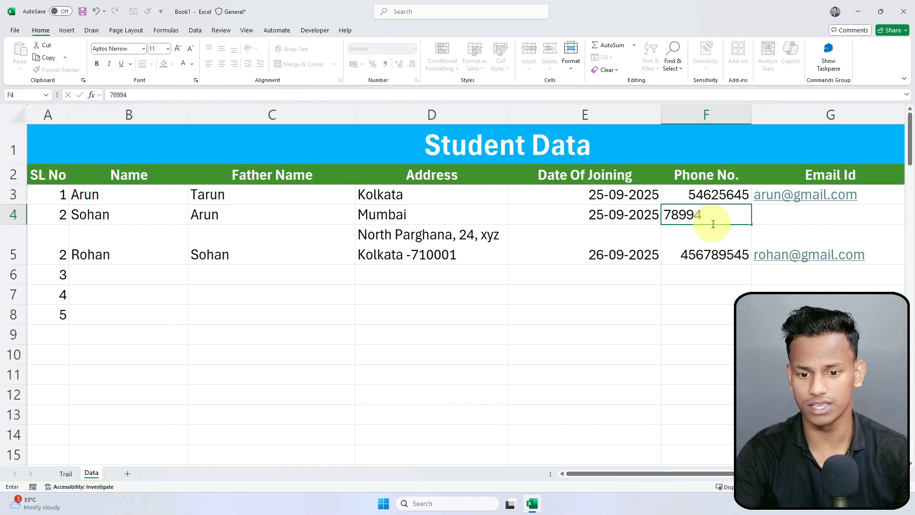
text(4525)
key(Tab)
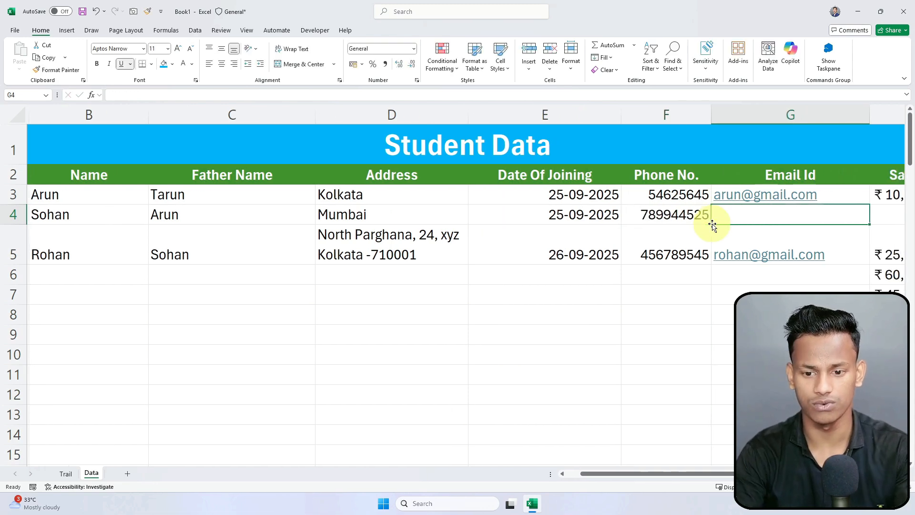
key(ctrl+d)
key(Tab)
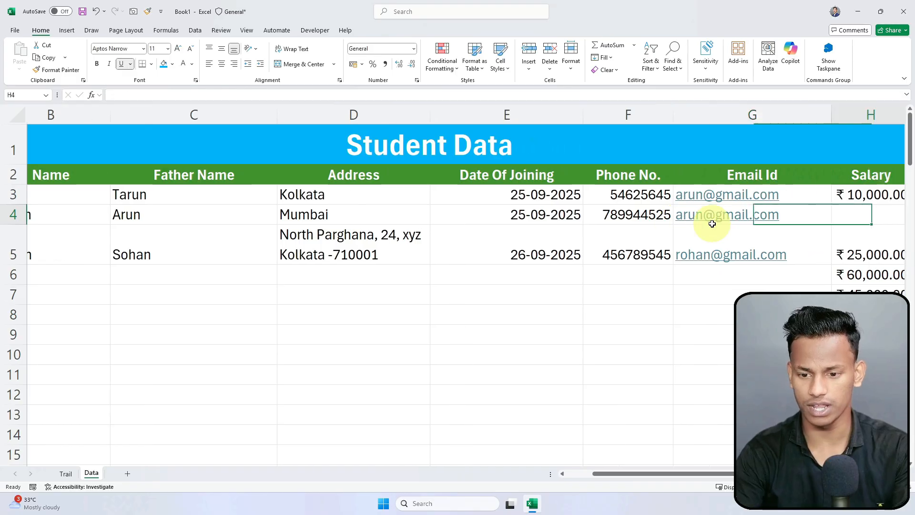
key(ctrl+d)
key(Down)
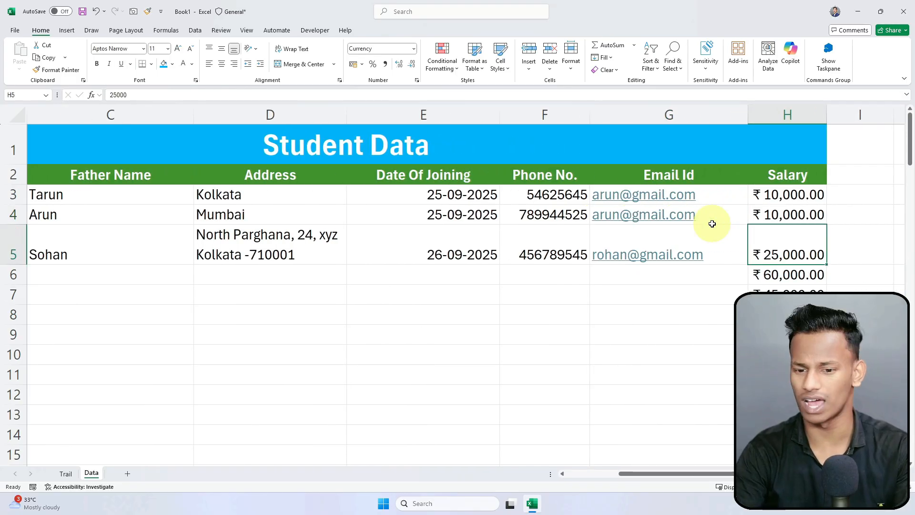
key(Left)
key(Home)
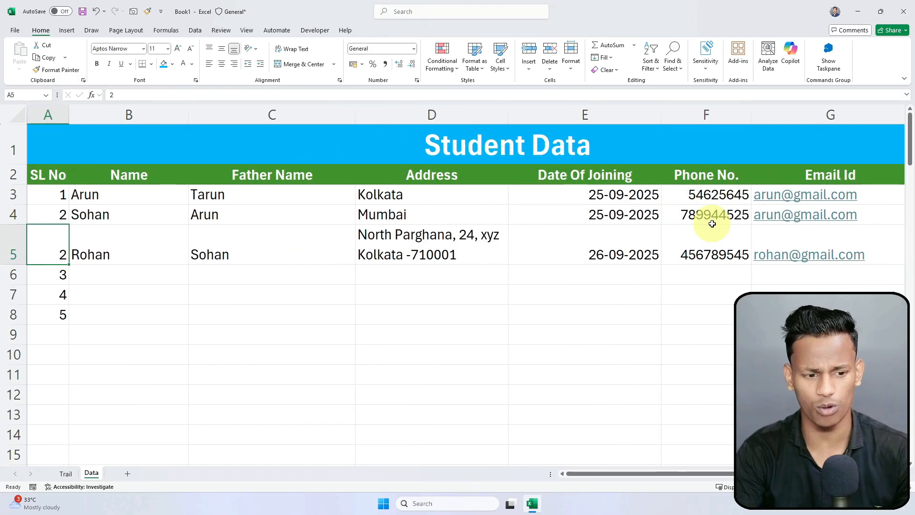
click(139, 291)
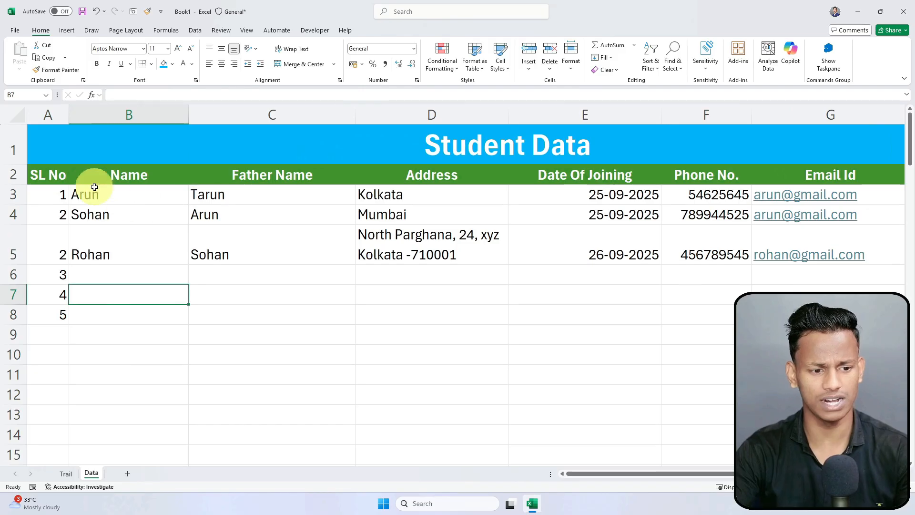
drag(88, 193, 349, 310)
click(206, 217)
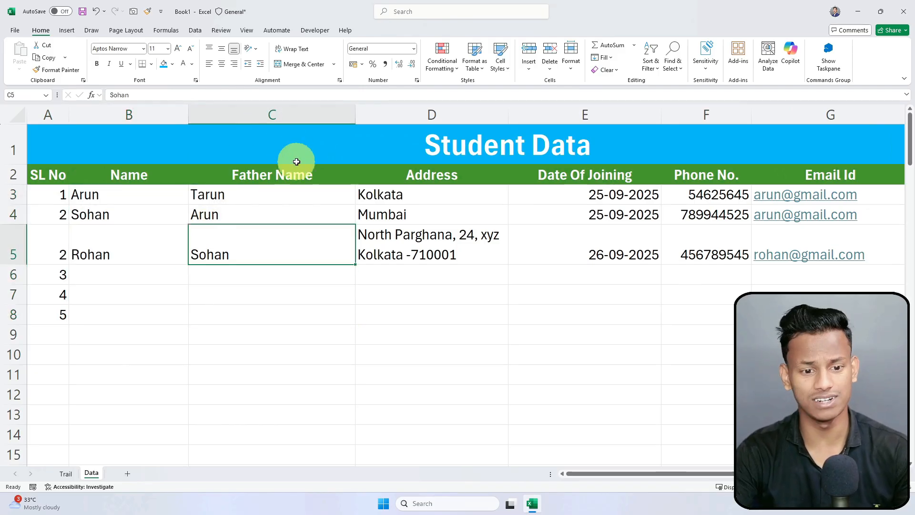
drag(86, 189, 262, 300)
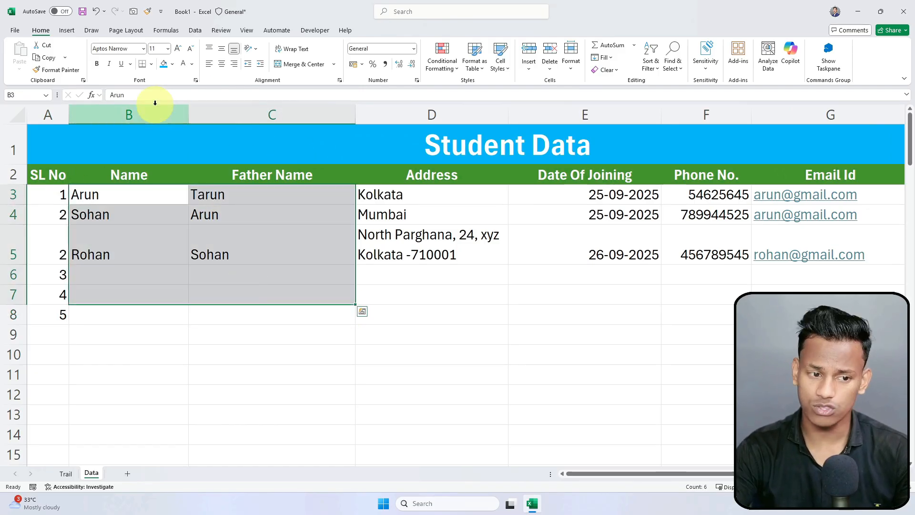
click(216, 236)
drag(77, 315, 128, 339)
click(607, 251)
click(744, 253)
click(351, 246)
click(413, 48)
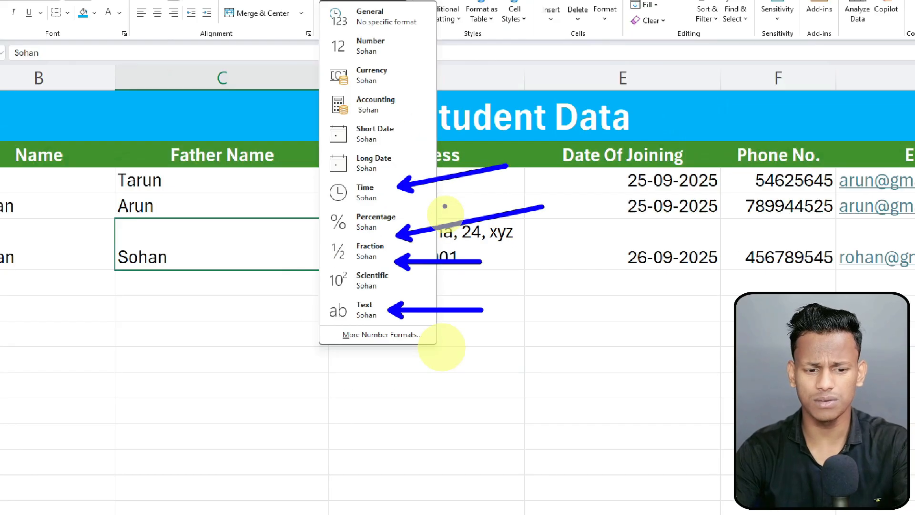
key(Escape)
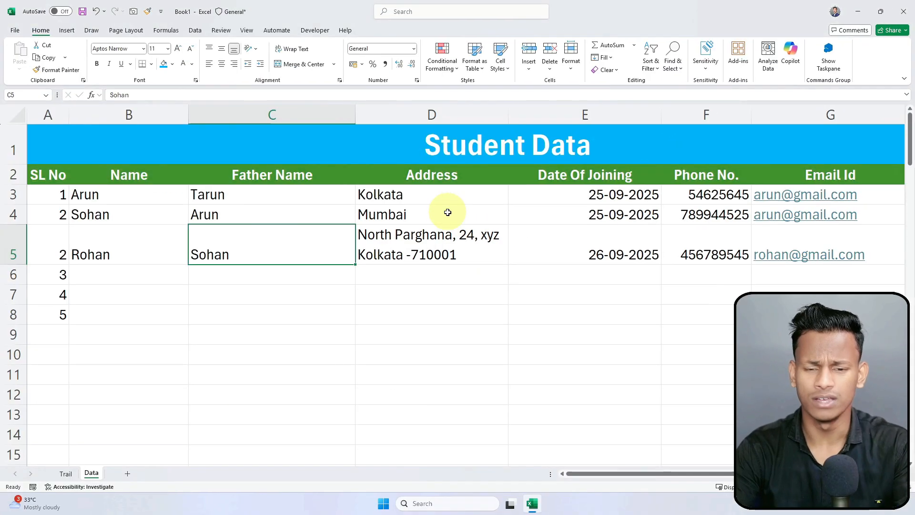
click(443, 312)
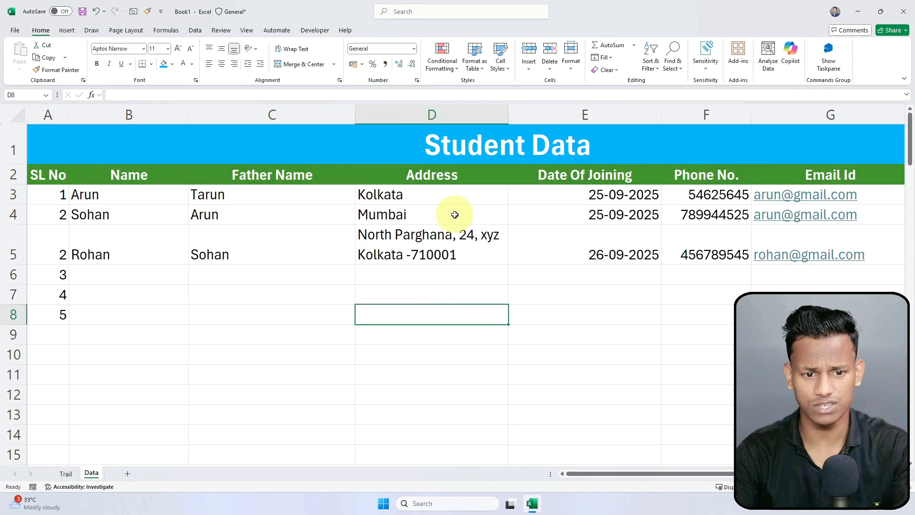
click(527, 379)
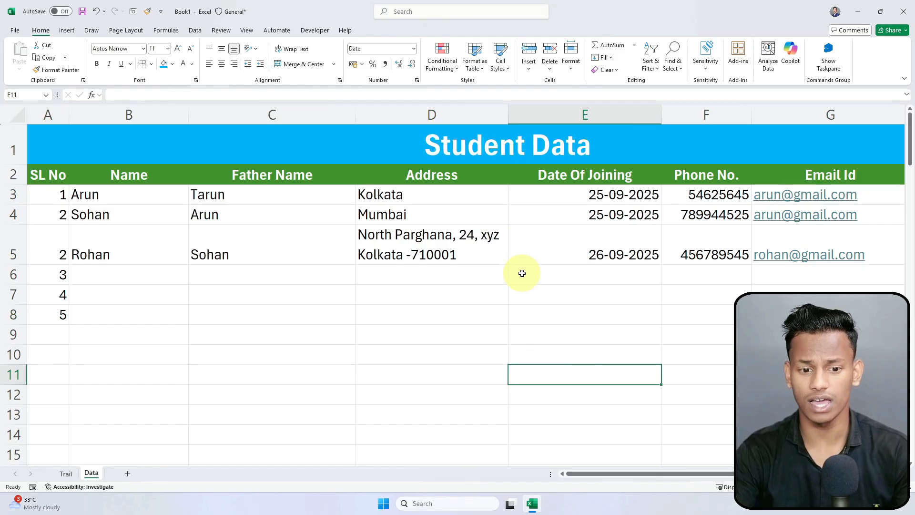
click(448, 72)
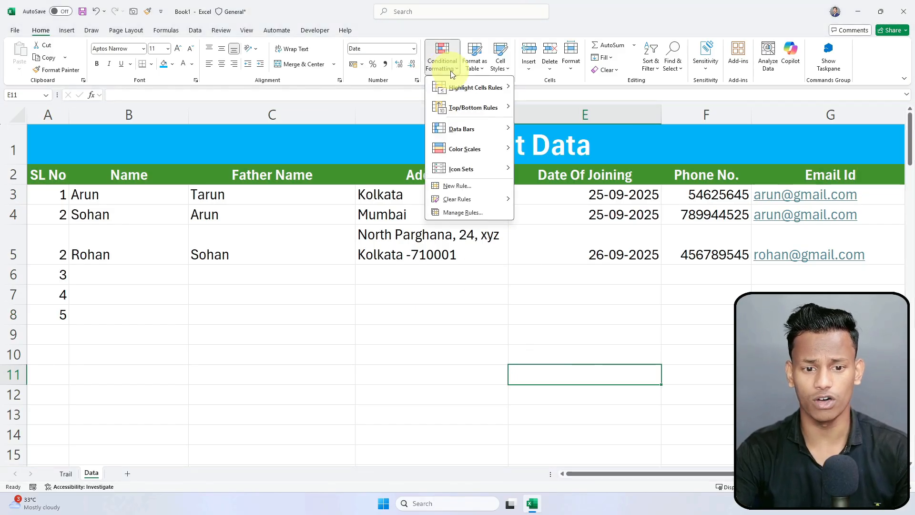
Step: Dismiss the conditional formatting menu and scroll through the table
click(453, 244)
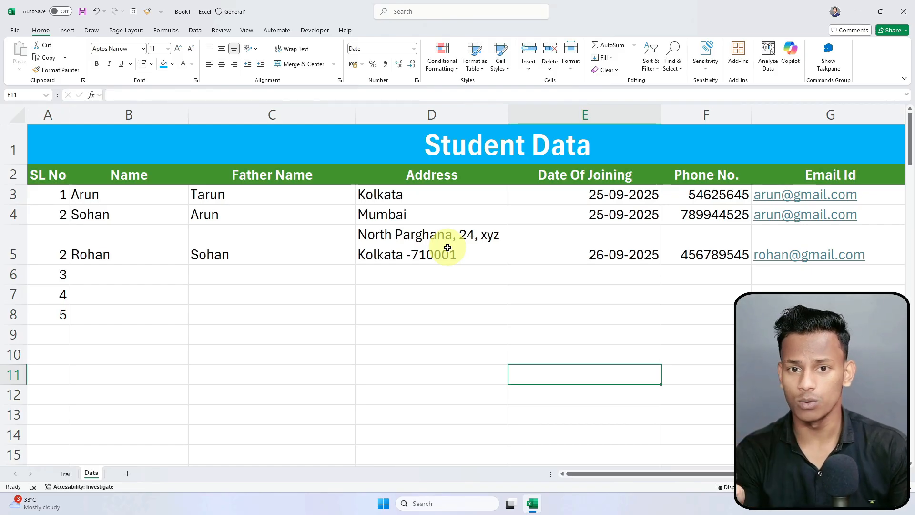
drag(357, 135, 602, 221)
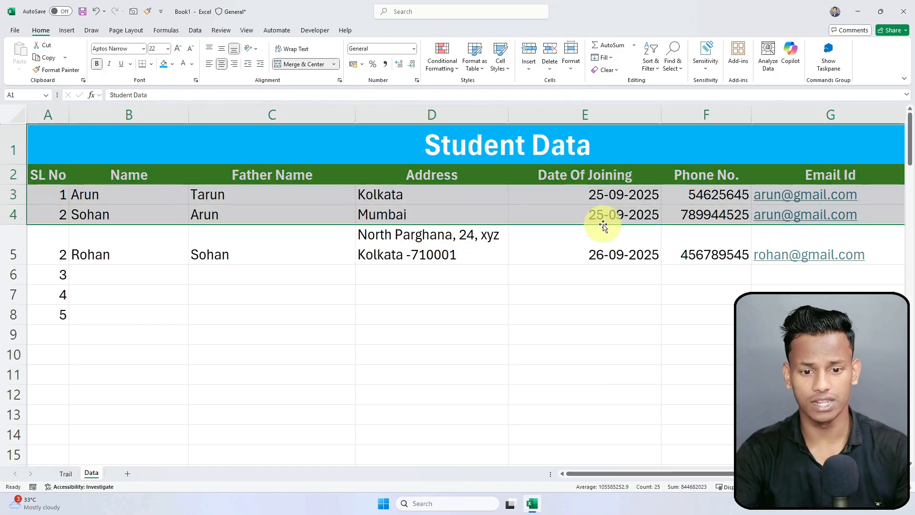
scroll(604, 221, down, 1)
scroll(604, 222, down, 1)
click(556, 318)
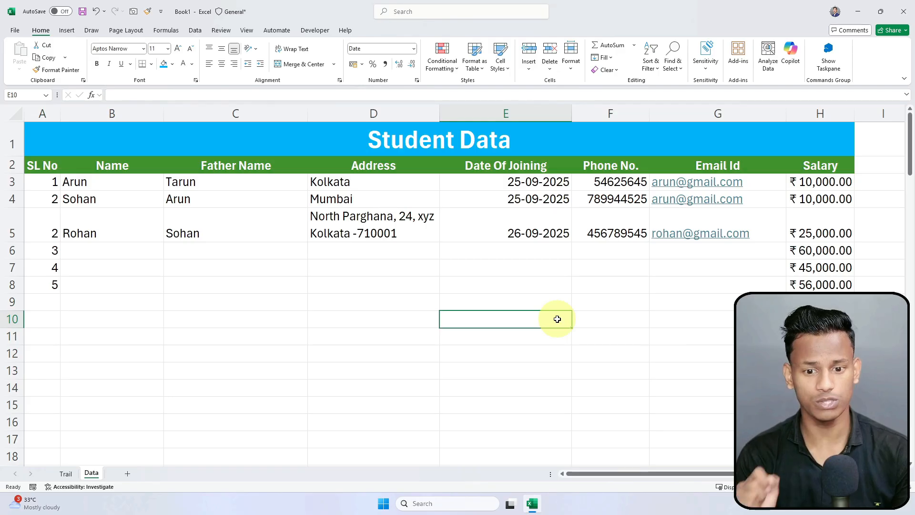
Step: Review the joining dates E3:E5 and addresses D3:D5 without changing them
click(388, 254)
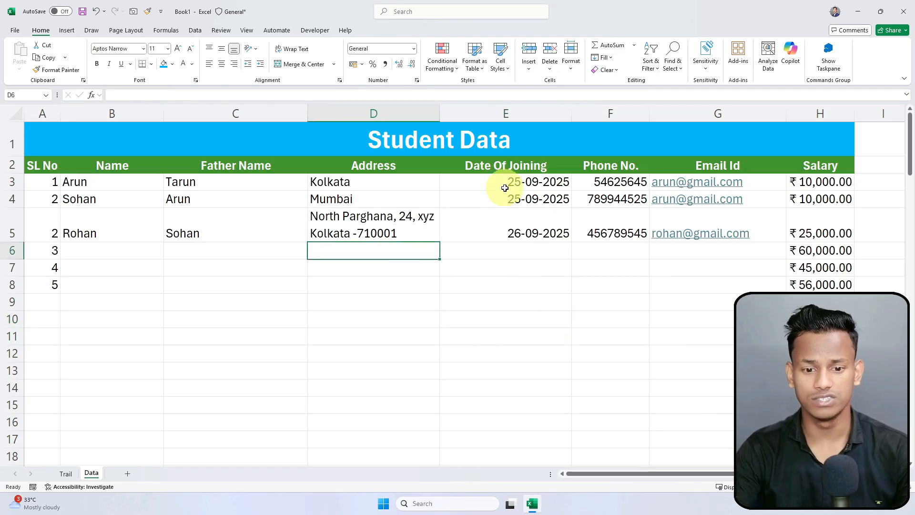
drag(505, 186, 517, 226)
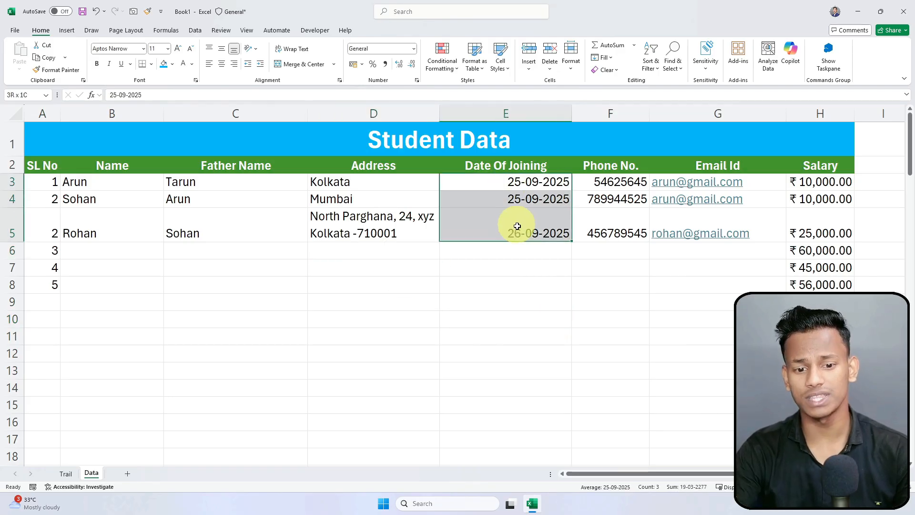
click(506, 270)
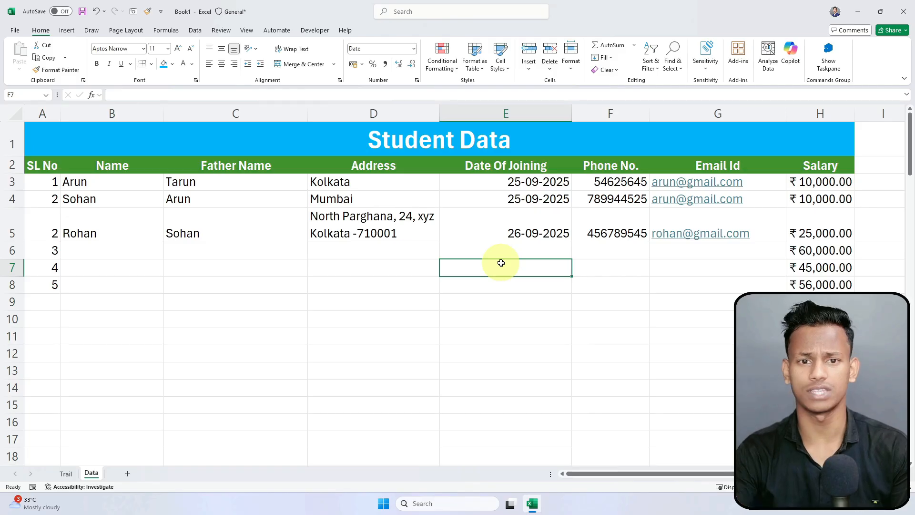
click(436, 305)
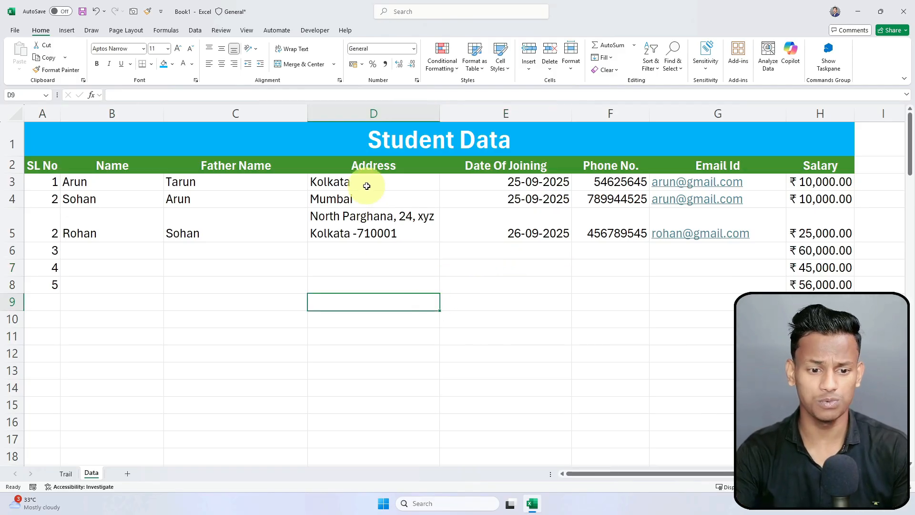
drag(366, 186, 363, 224)
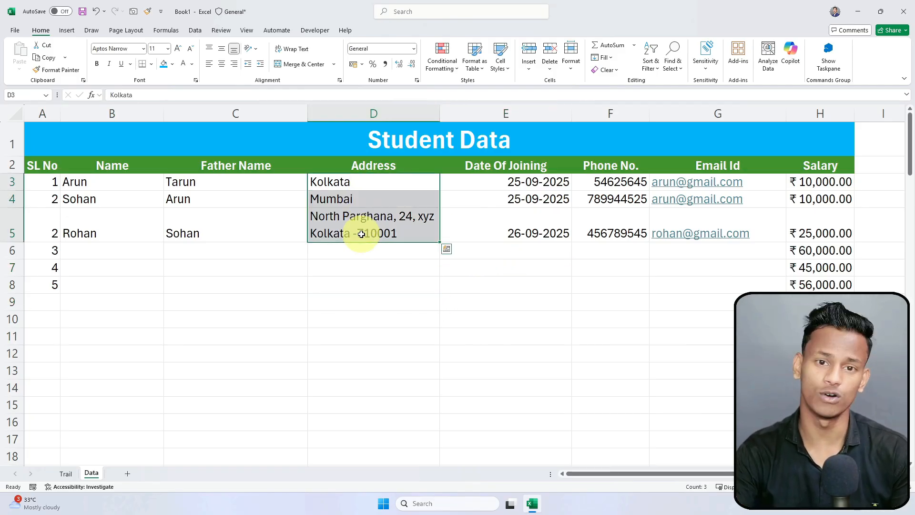
click(296, 283)
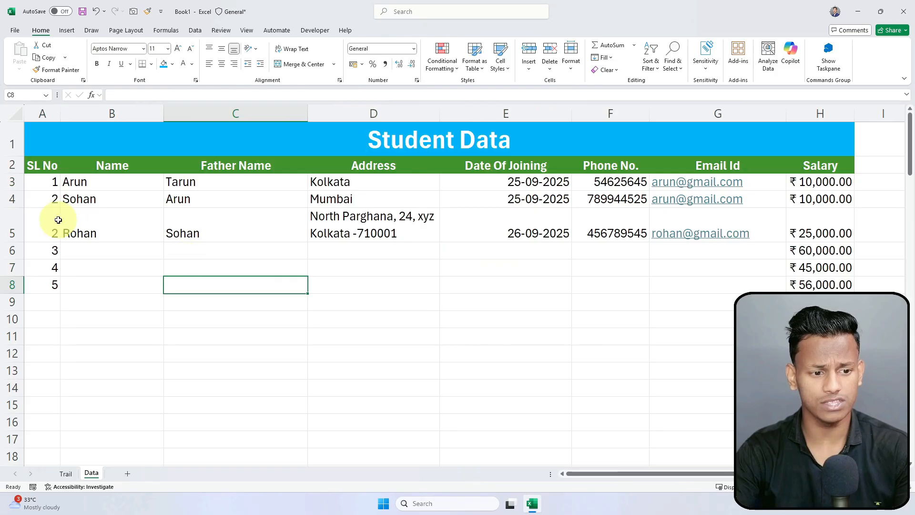
Step: Copy the two student records in B4:H5 and paste them into rows 6–7, 8–9 and 10–11
drag(78, 199, 819, 231)
key(ctrl+c)
click(106, 264)
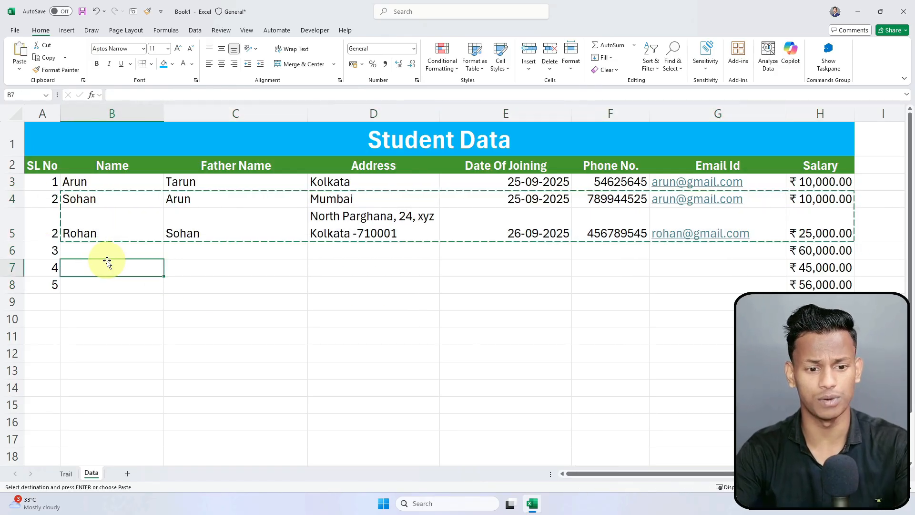
key(ctrl+v)
click(107, 250)
key(ctrl+v)
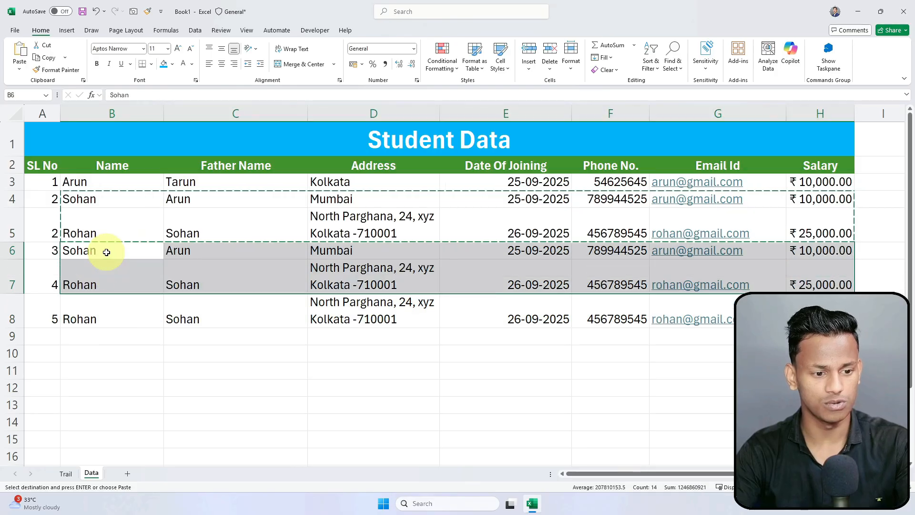
click(89, 305)
key(ctrl+v)
click(87, 353)
key(ctrl+v)
click(110, 268)
Step: Extend the SL No series 1, 2 down to row 11 so it reads 1 through 9
drag(47, 182, 60, 395)
click(103, 276)
click(32, 249)
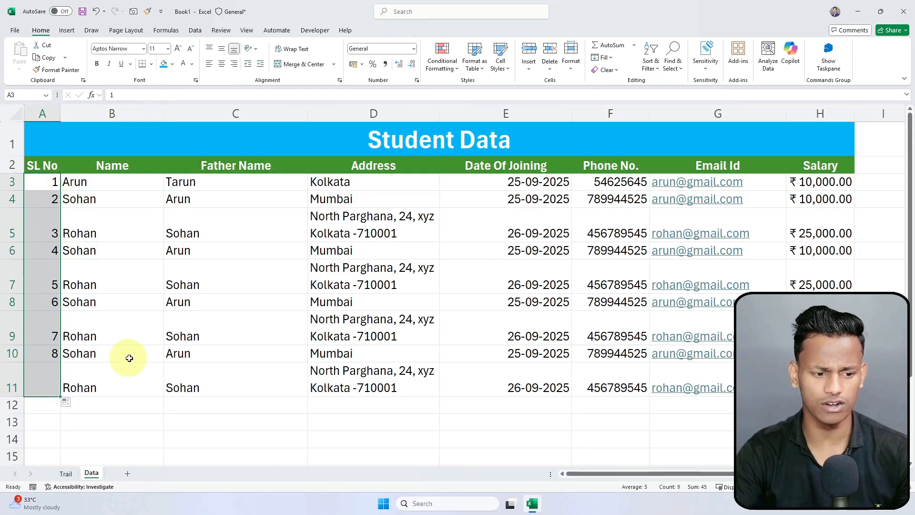
click(127, 357)
click(28, 225)
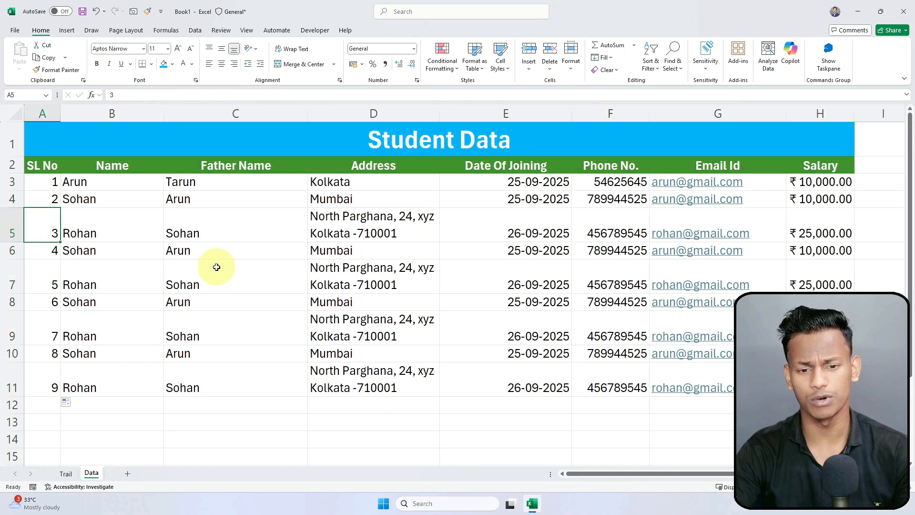
click(496, 300)
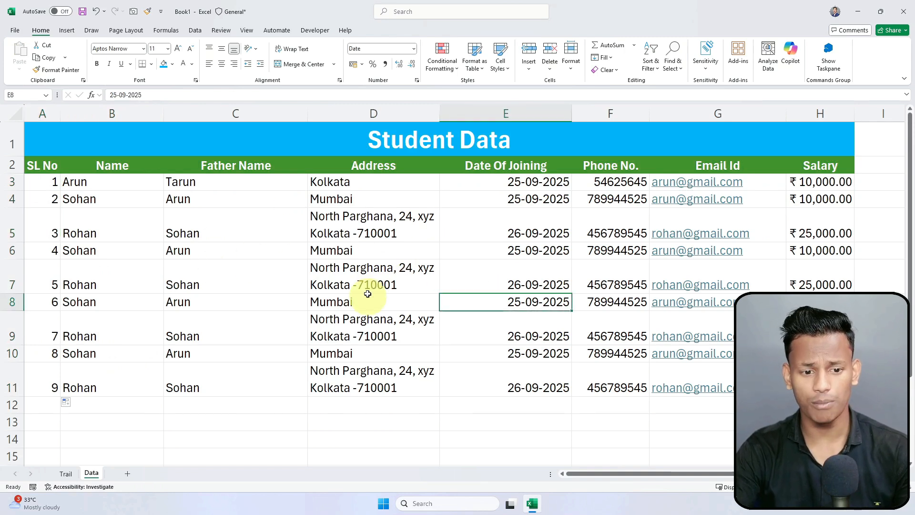
Step: Preview the Highlight Cells Rules menu, close it, and drag-select the addresses D3:D11
click(419, 271)
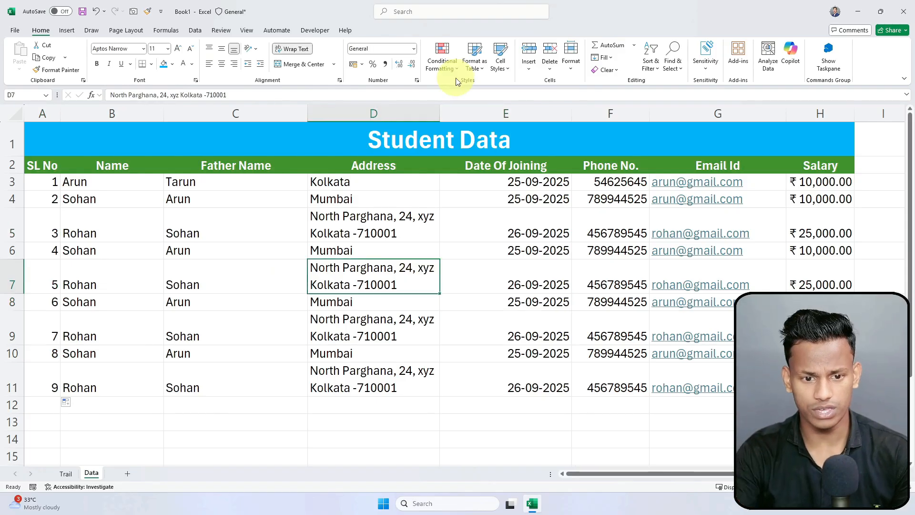
click(443, 68)
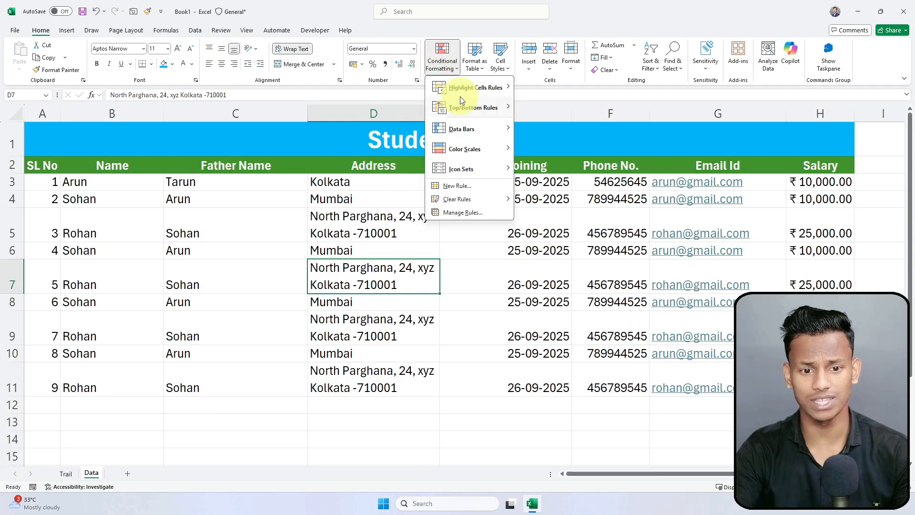
mouse_move(473, 94)
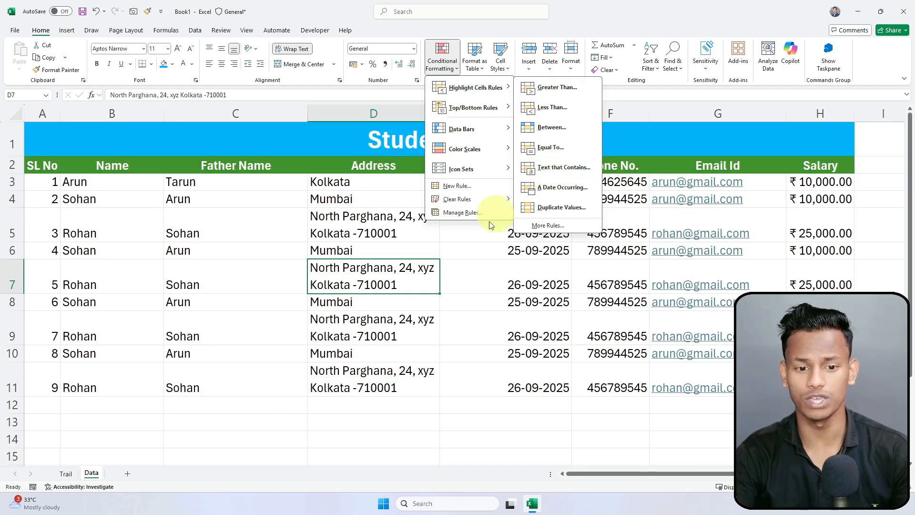
click(413, 312)
click(386, 182)
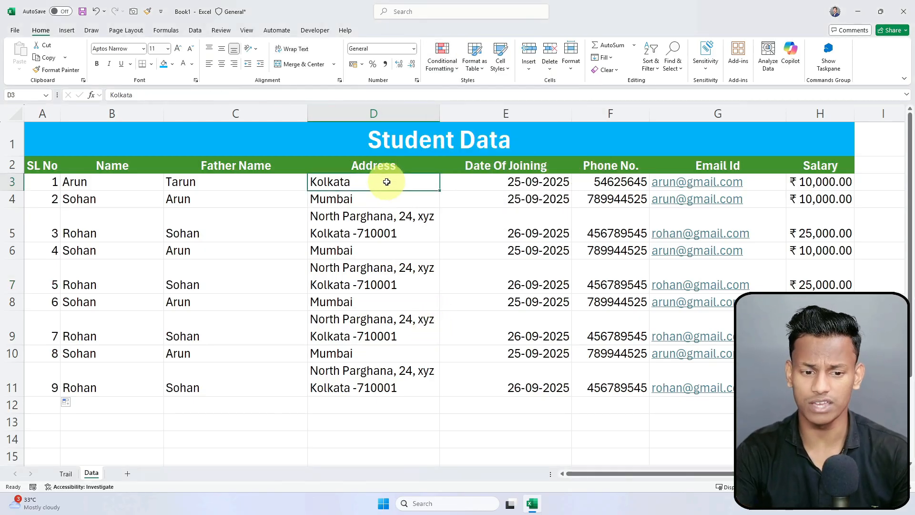
drag(386, 182, 384, 382)
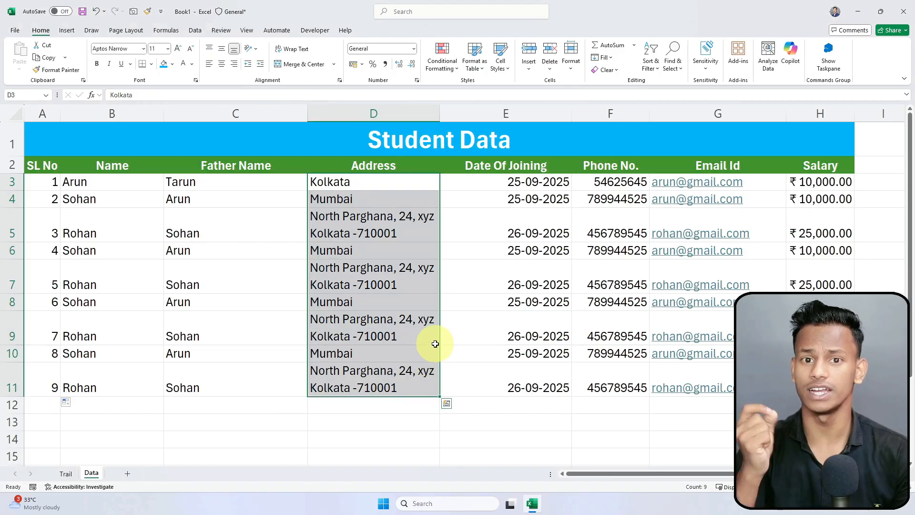
Step: Apply a Text that Contains 'Kolkata' rule with Light Red Fill with Dark Red Text to the addresses
click(443, 63)
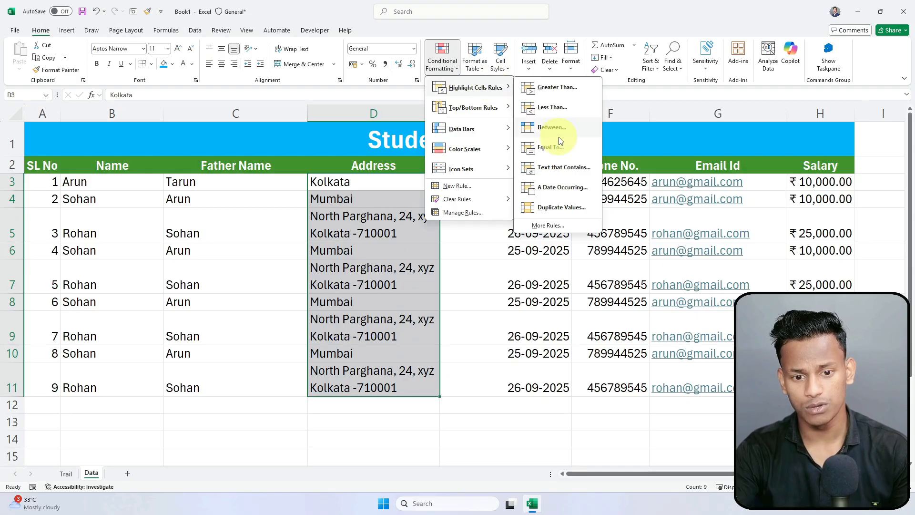
click(559, 170)
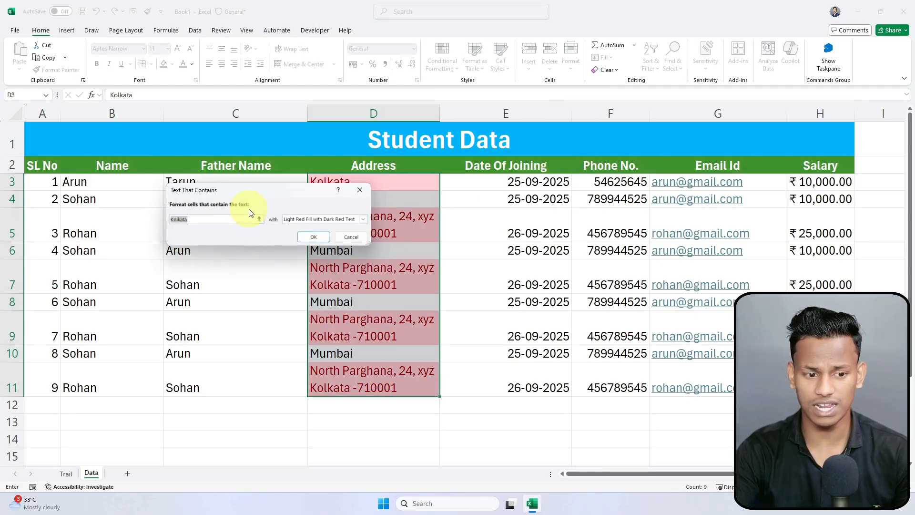
drag(247, 184, 659, 163)
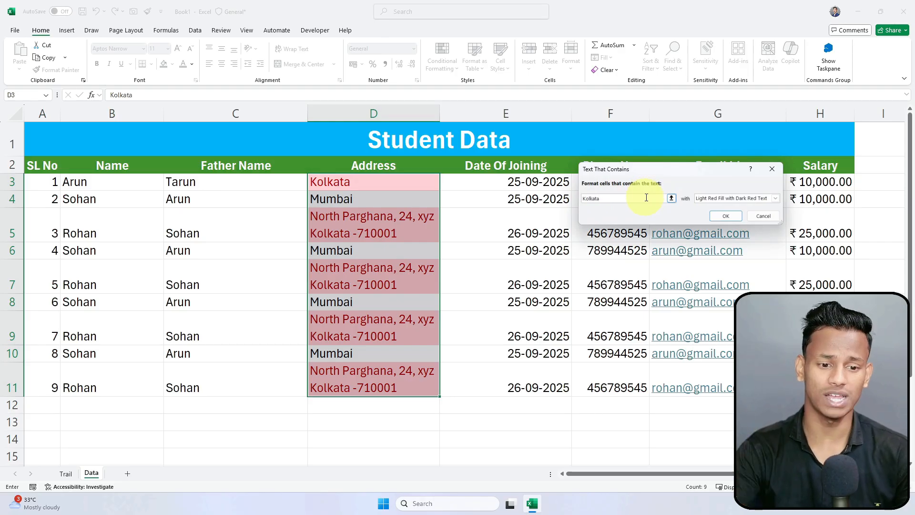
drag(648, 171, 646, 126)
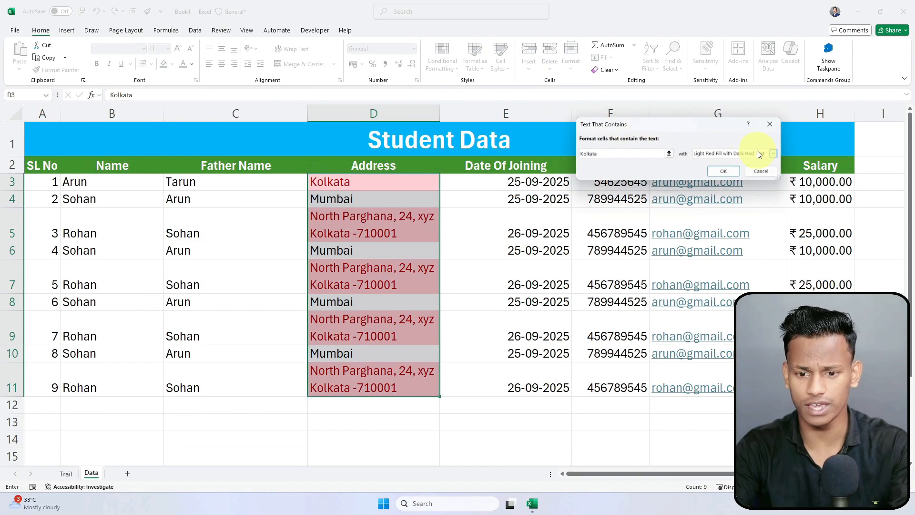
drag(708, 133, 453, 116)
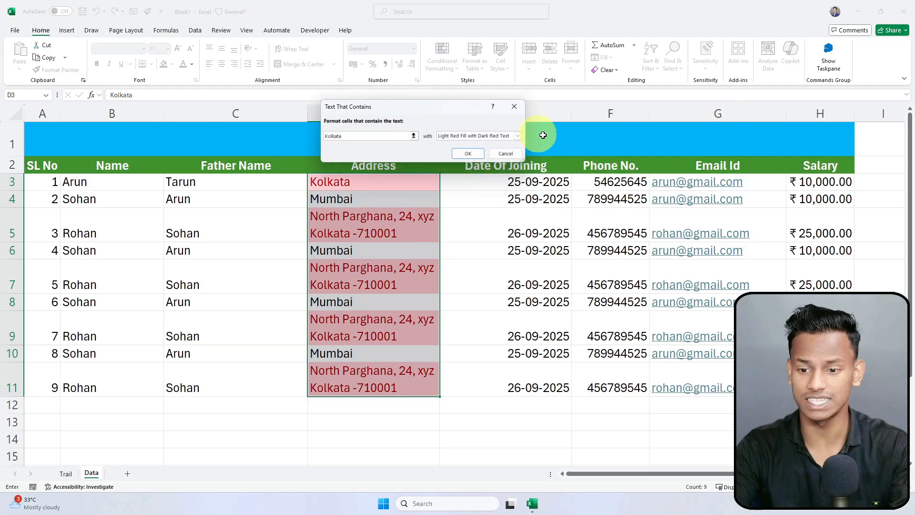
click(518, 137)
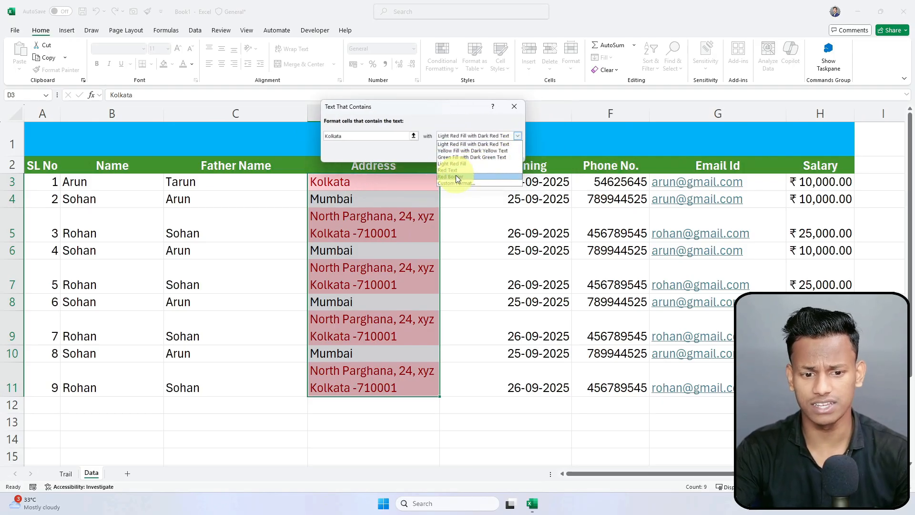
click(477, 149)
click(471, 156)
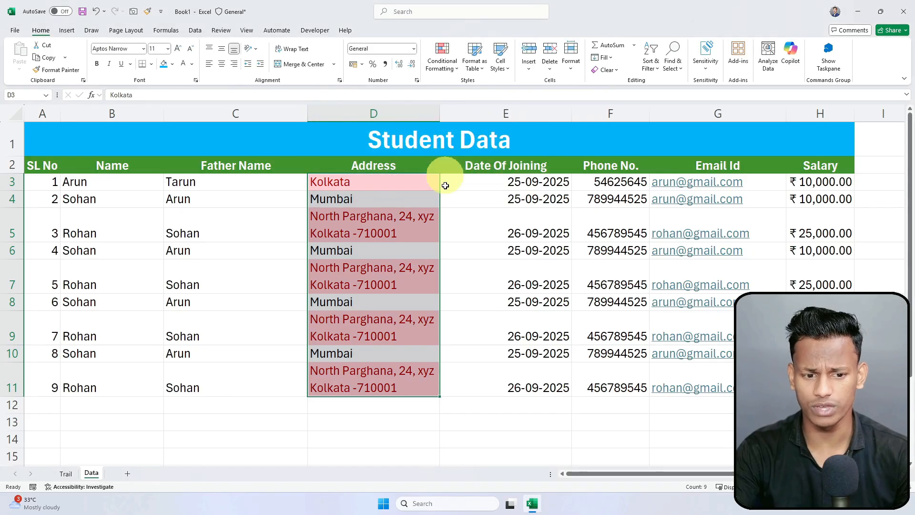
click(450, 272)
click(620, 272)
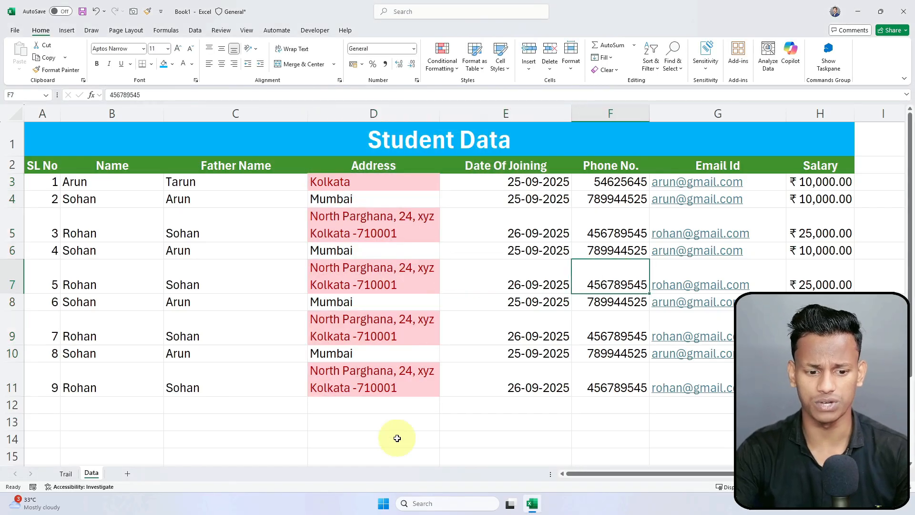
Step: Change the row 9 address to Mumbai
click(406, 333)
text(Mumbai)
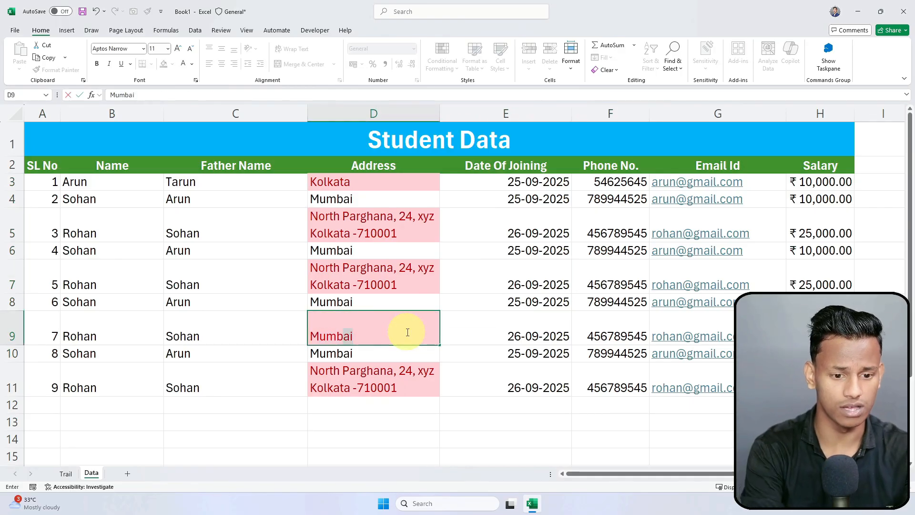
key(Return)
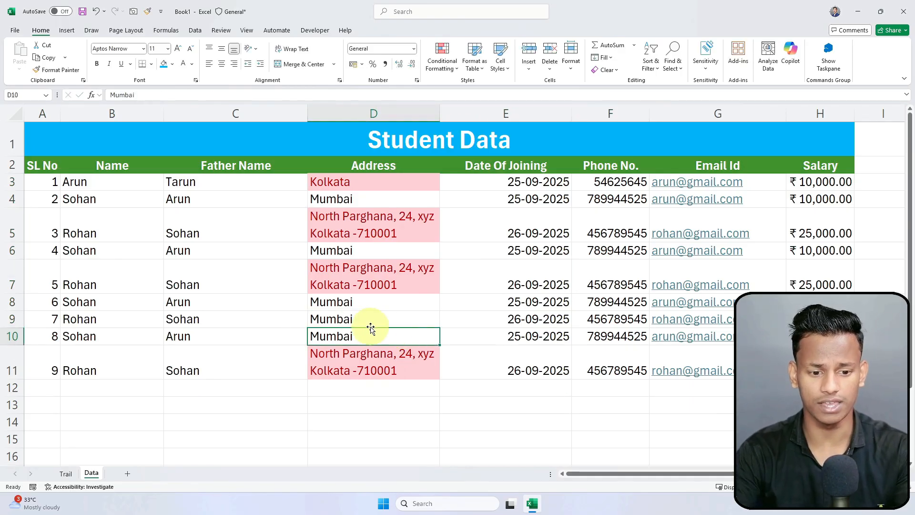
click(553, 323)
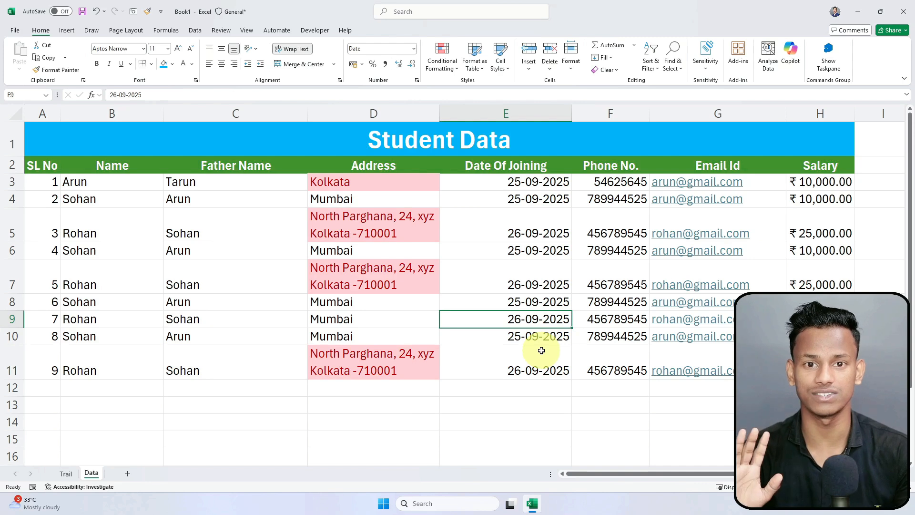
Step: Enter West Bengal in D7 and Kolkata in D9 using AutoComplete
click(367, 283)
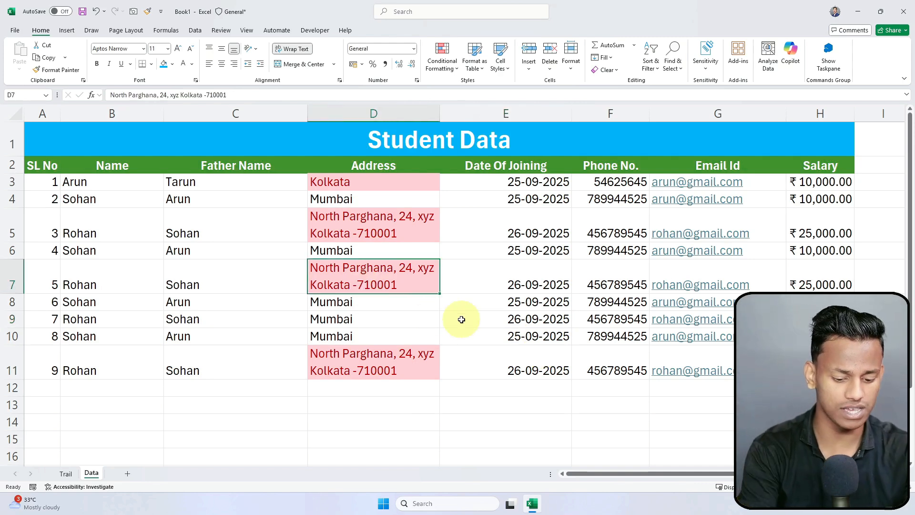
text(West Bengal)
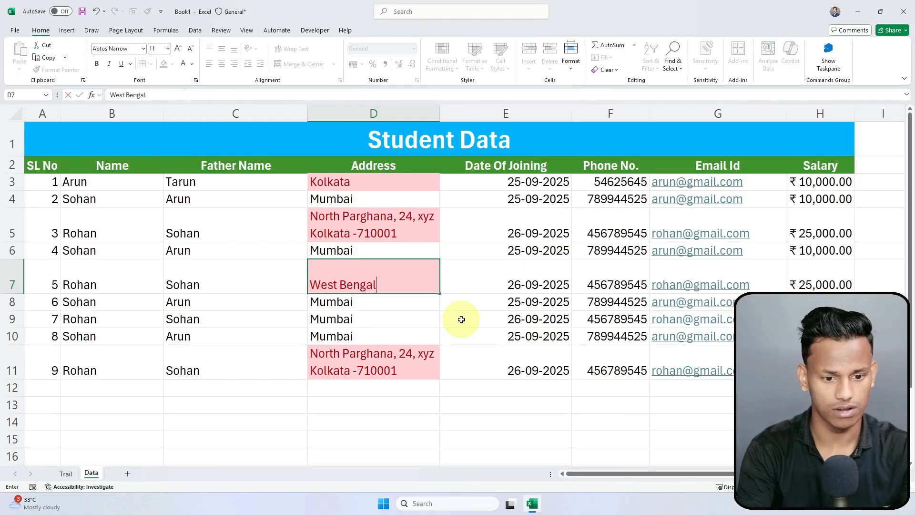
key(Return)
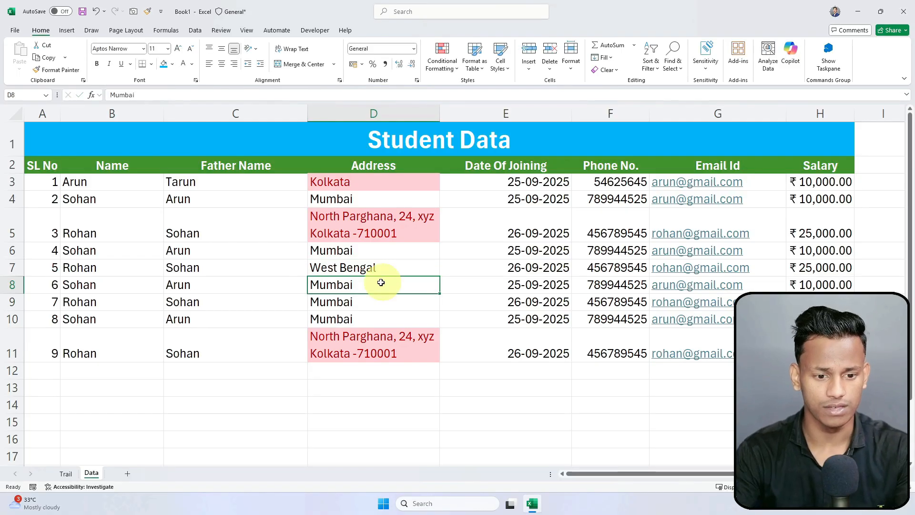
key(Up)
key(Down)
key(Down)
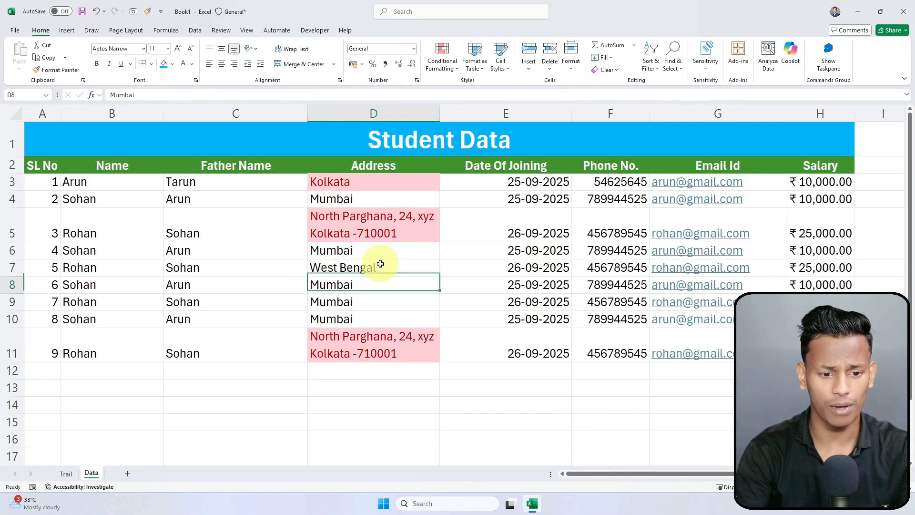
text(Kolk)
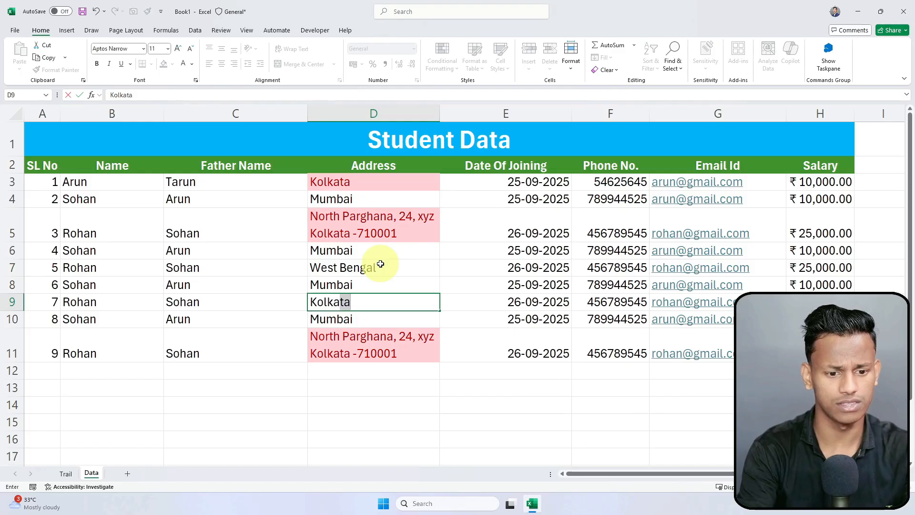
key(Return)
Step: Select the addresses to confirm D9's light red highlight, then select the Salary cells
click(449, 302)
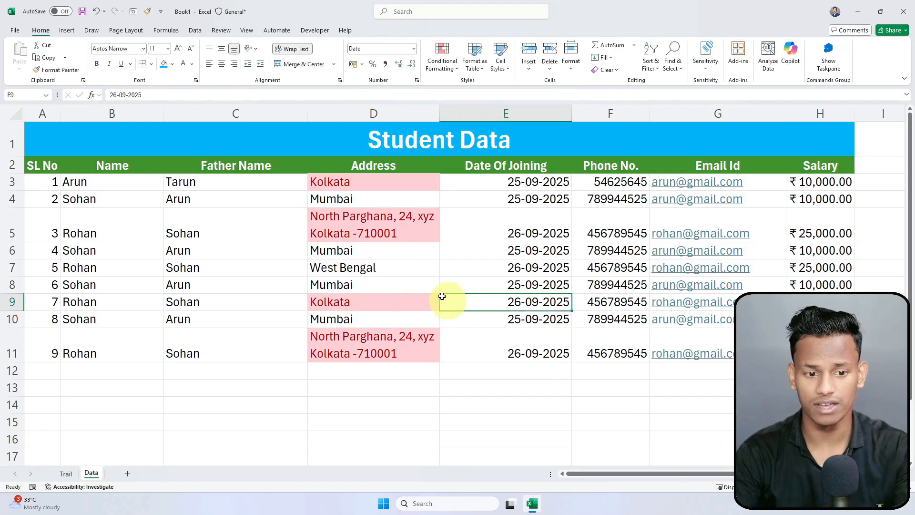
drag(384, 180, 384, 344)
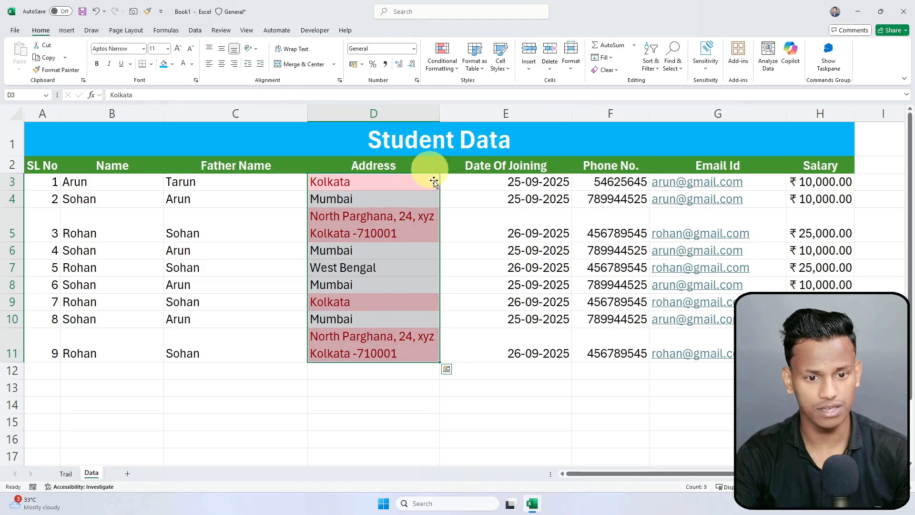
click(461, 305)
drag(819, 163, 801, 227)
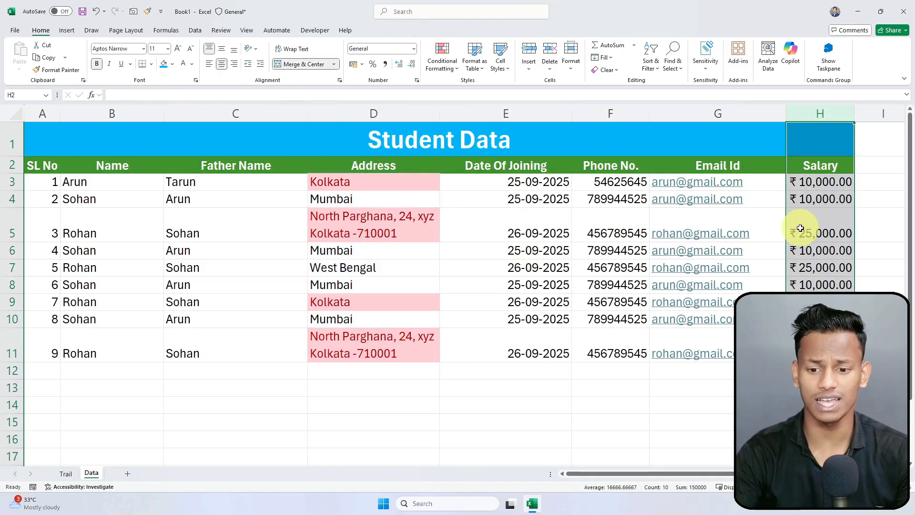
Step: Select the salary values H3 to H11
click(801, 286)
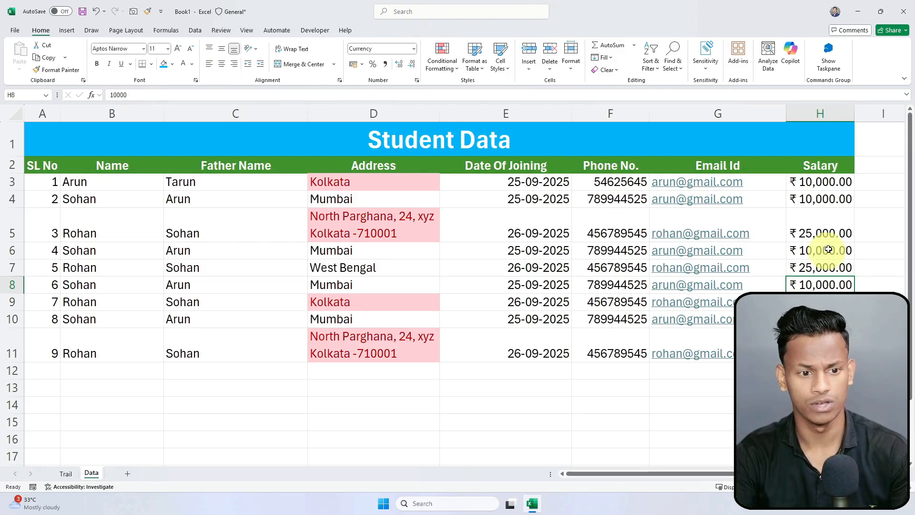
click(832, 109)
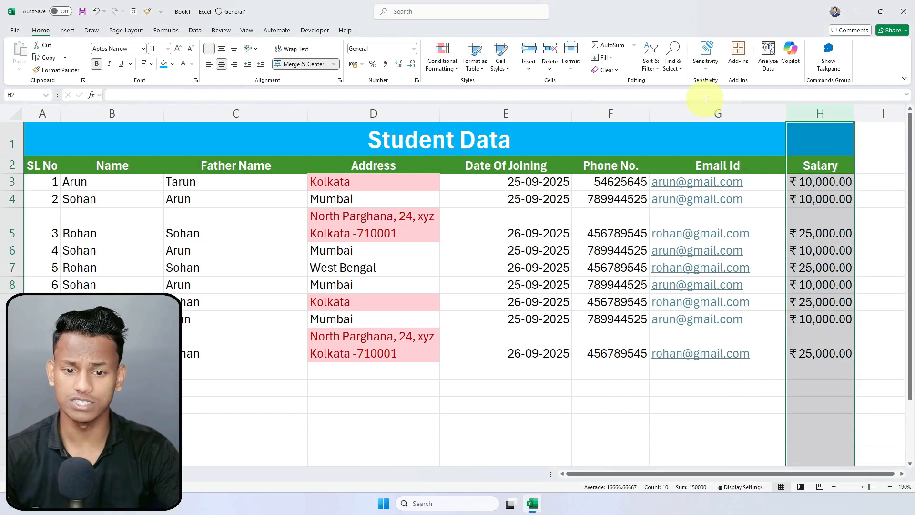
click(818, 171)
drag(817, 177, 834, 353)
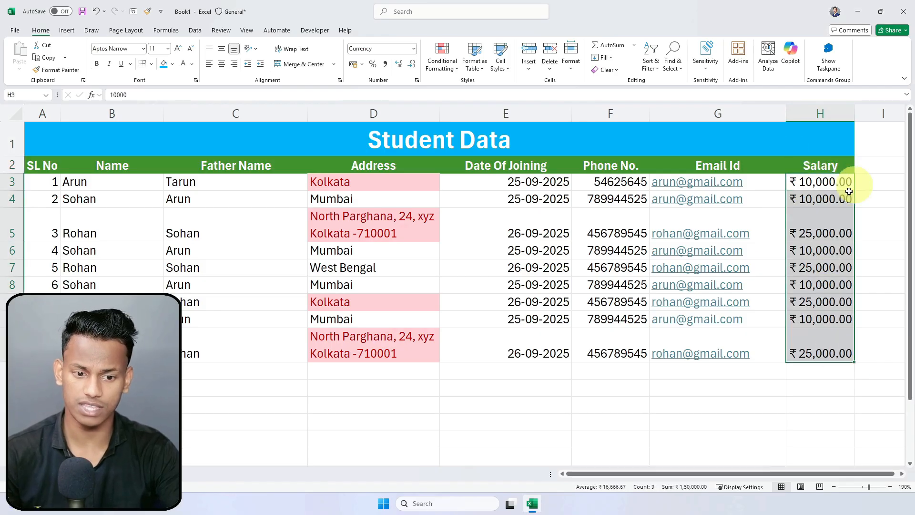
Step: Start a Greater Than highlight rule with a threshold of 10000
click(446, 64)
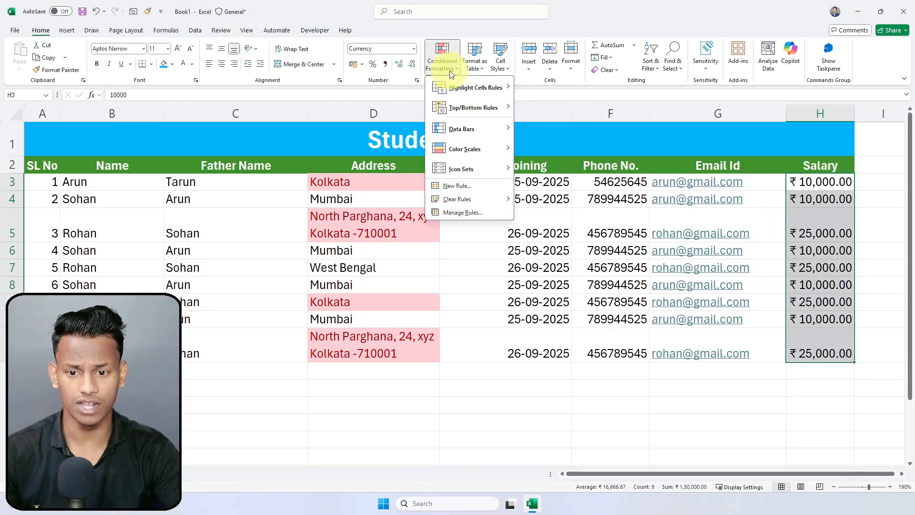
mouse_move(466, 93)
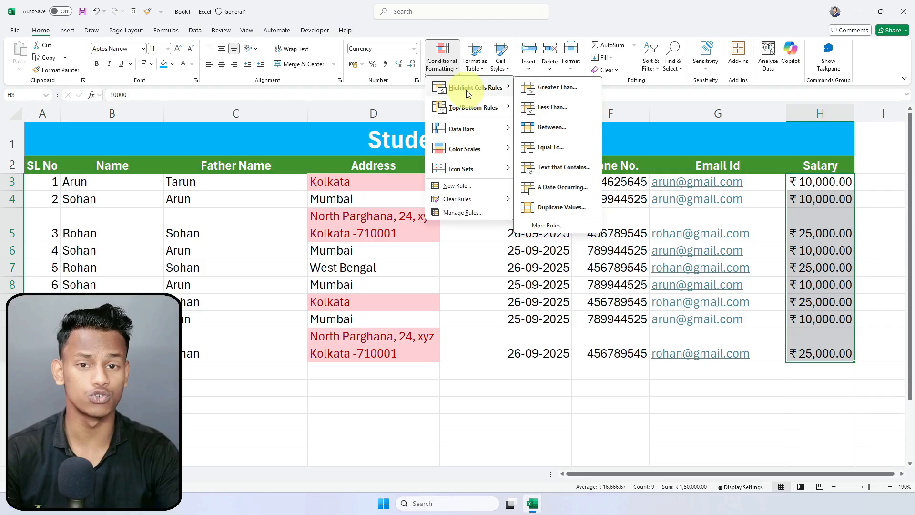
click(554, 91)
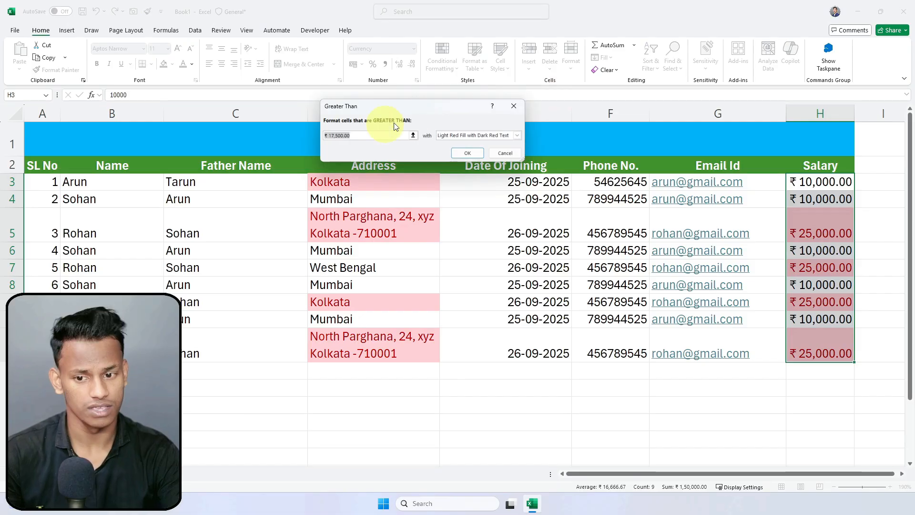
click(333, 136)
key(Delete)
text(0)
key(Right)
key(Right)
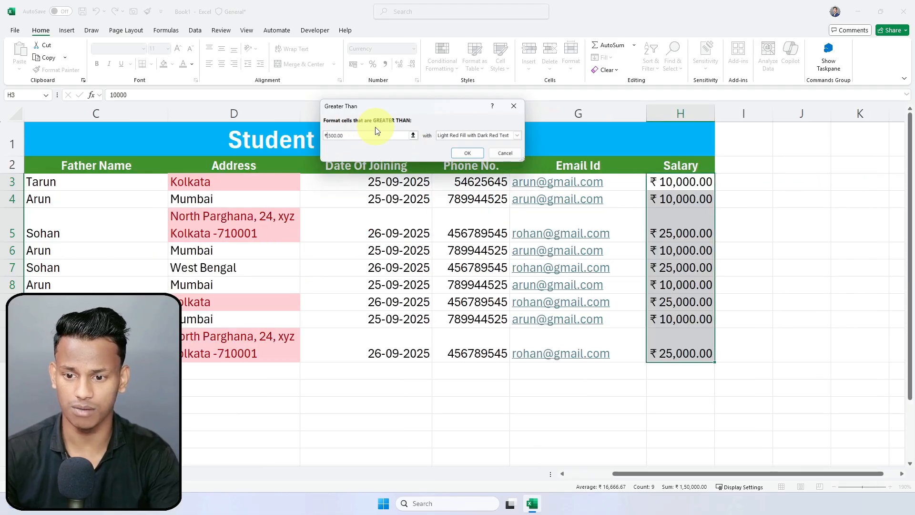
text(1)
key(Delete)
text(0,0)
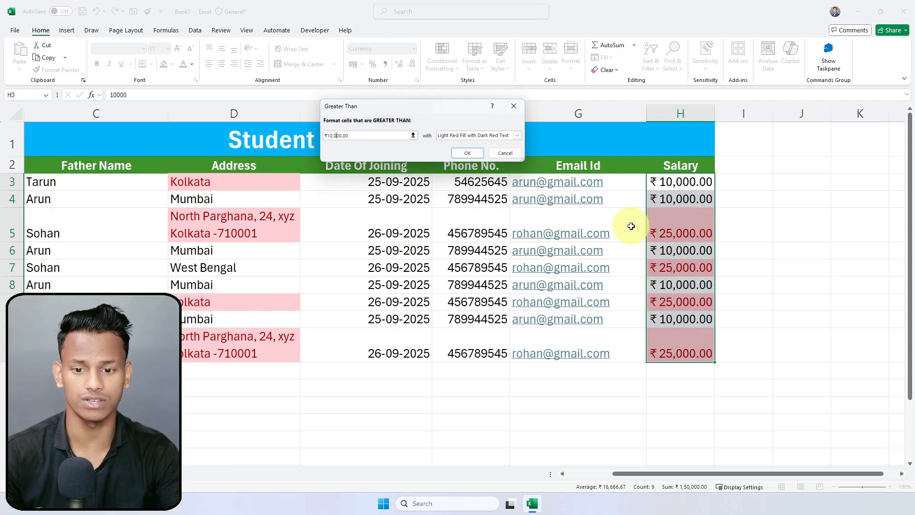
Step: Give the rule a custom format with green fill and white font, and apply it
click(518, 135)
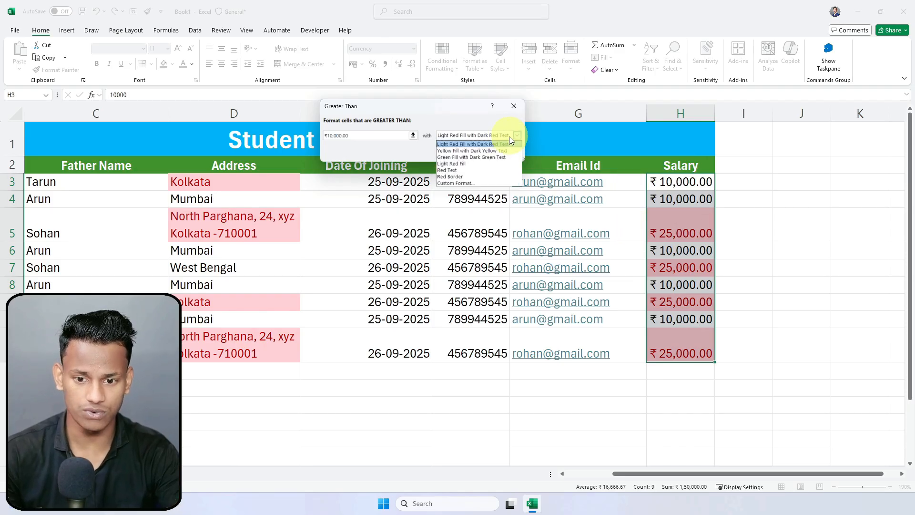
click(449, 183)
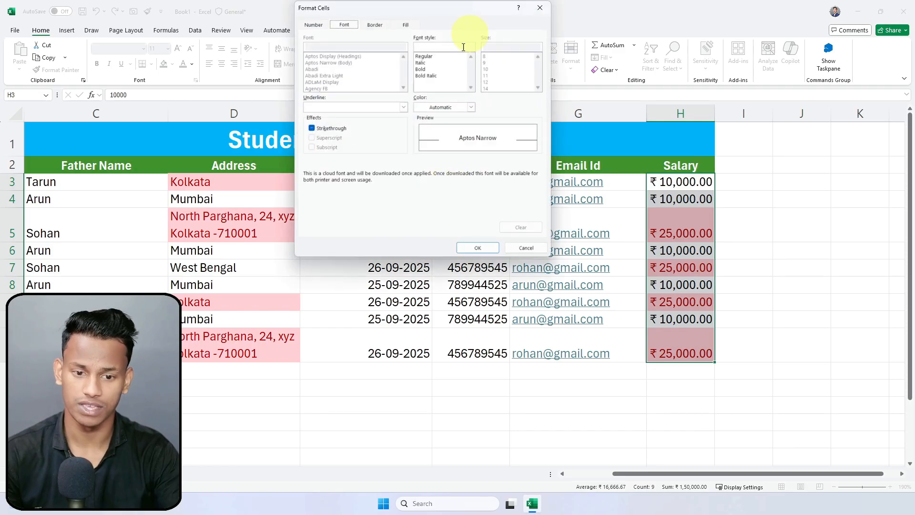
click(314, 25)
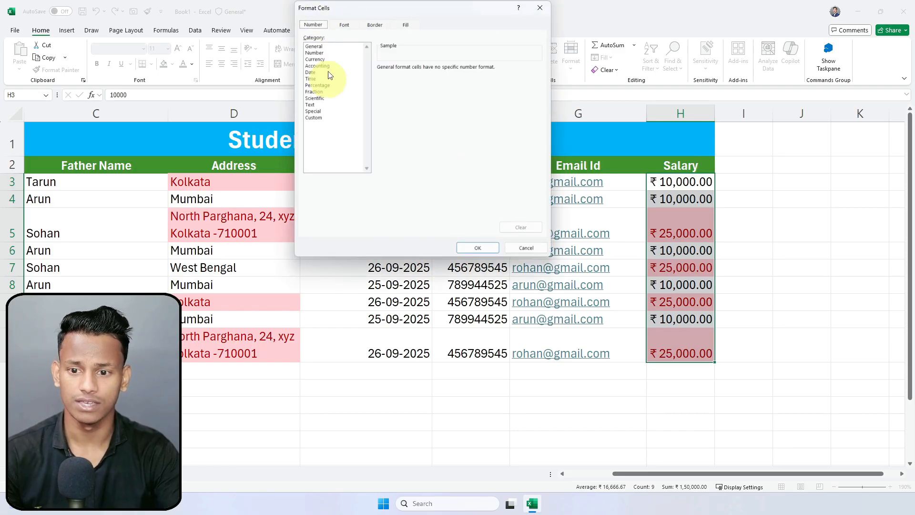
drag(362, 10, 408, 122)
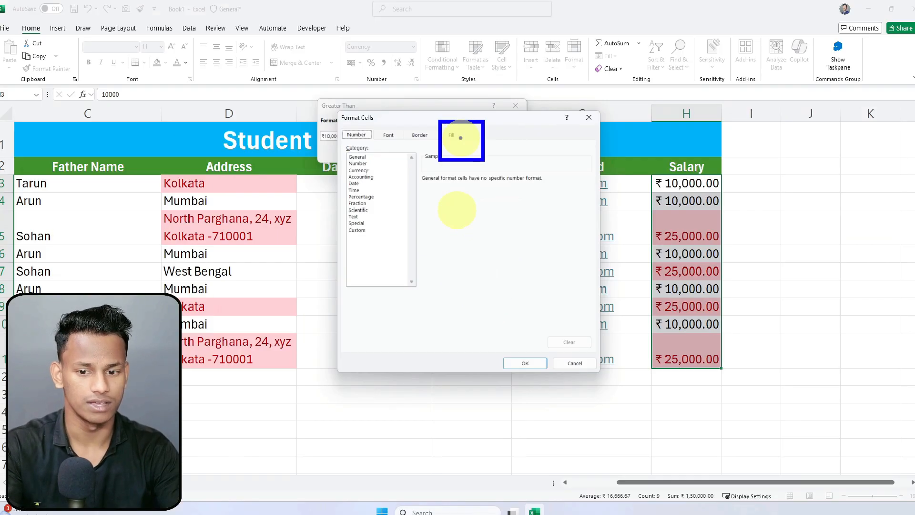
click(450, 135)
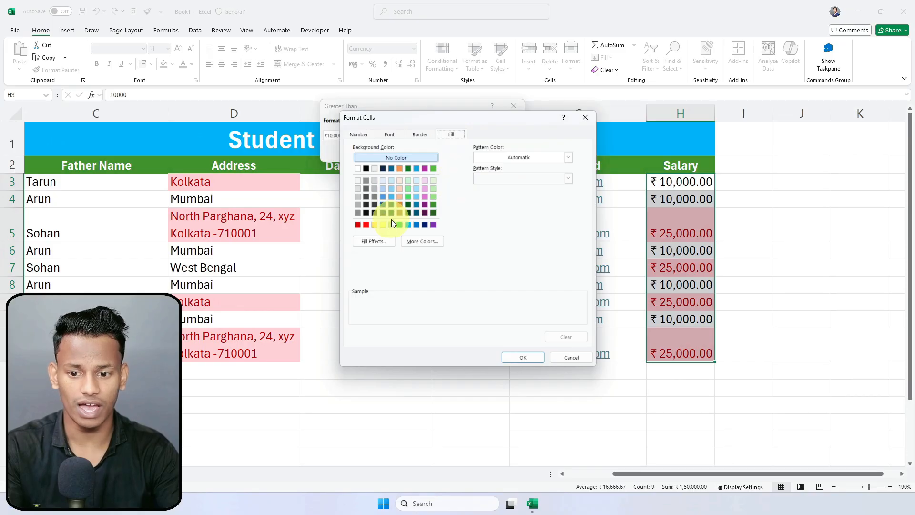
click(433, 213)
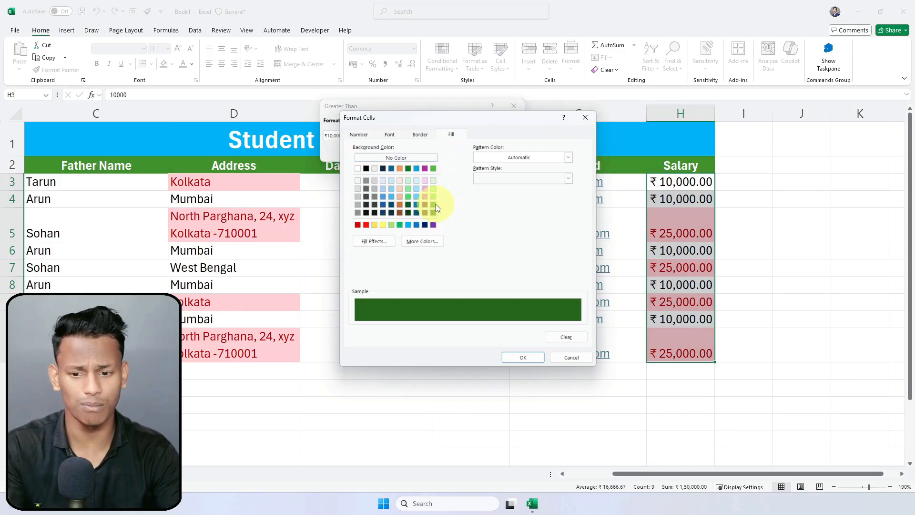
click(434, 205)
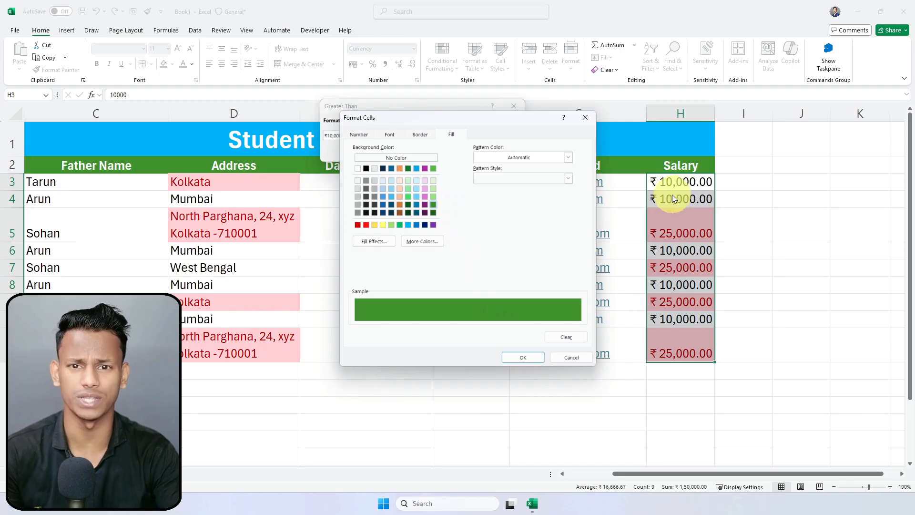
click(391, 135)
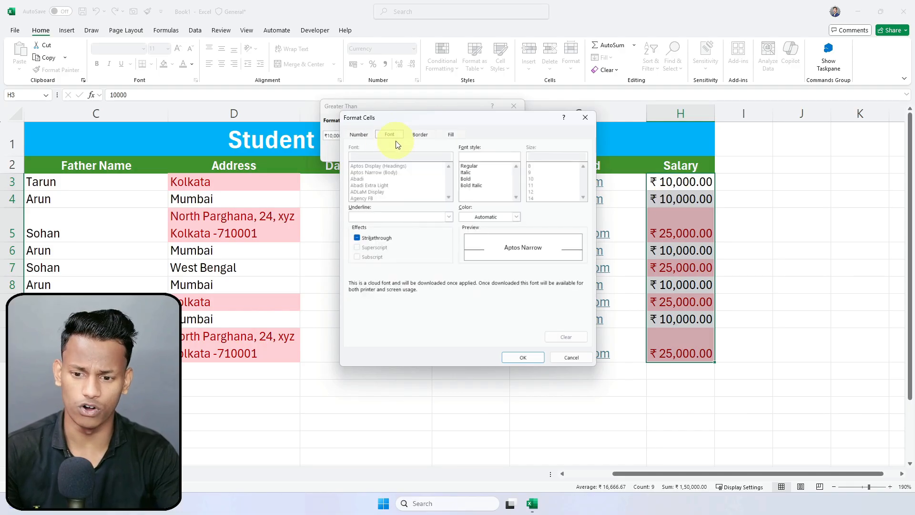
click(517, 217)
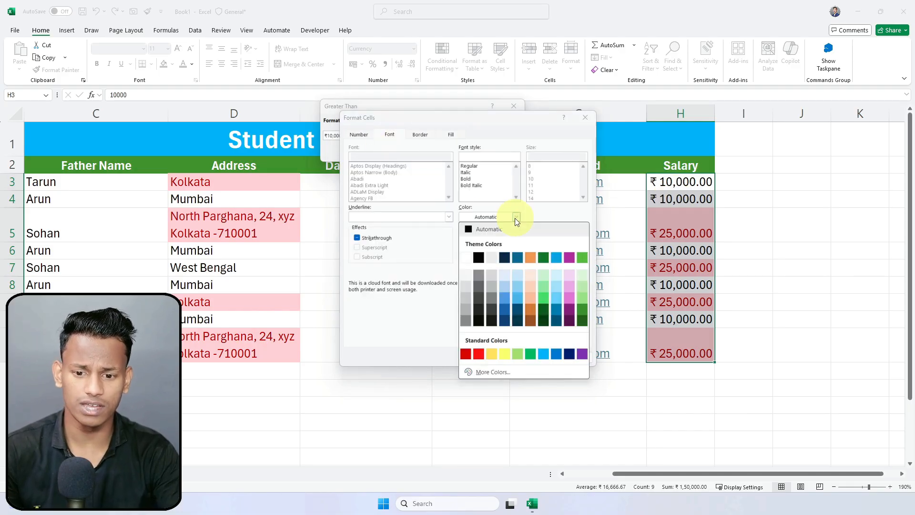
click(467, 258)
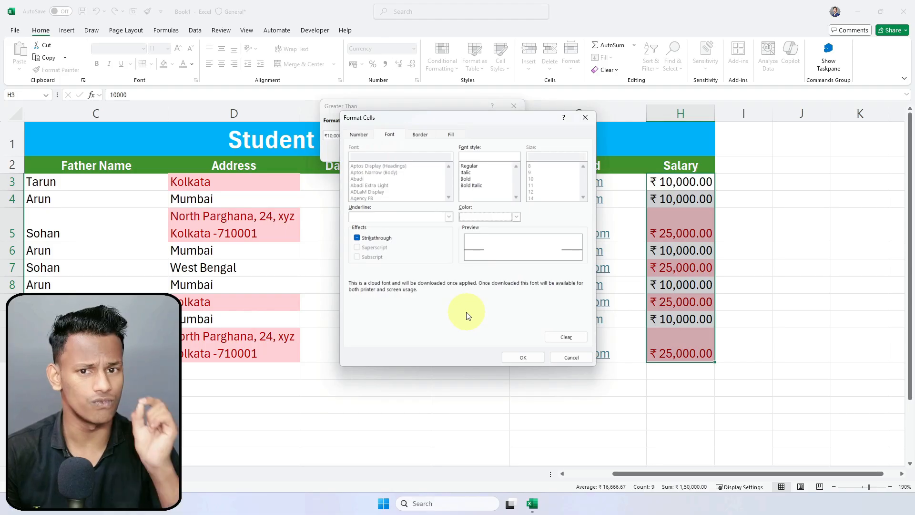
click(411, 136)
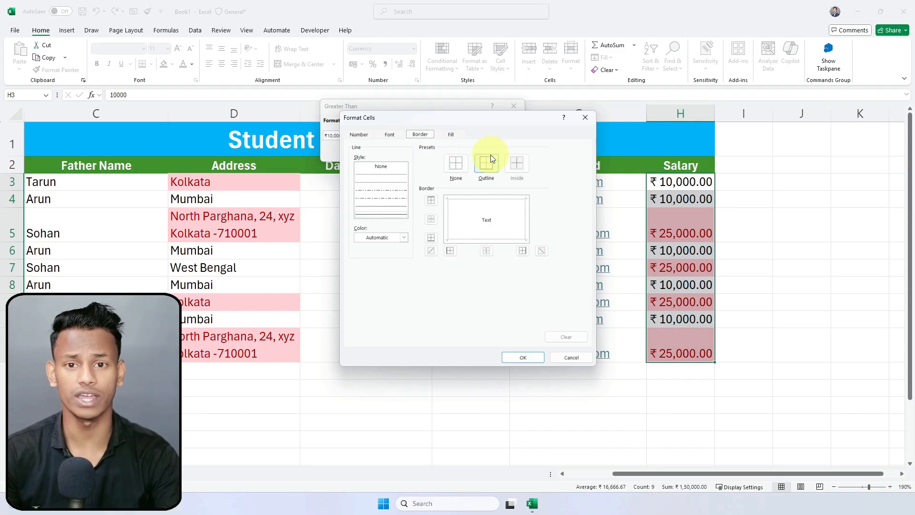
click(524, 357)
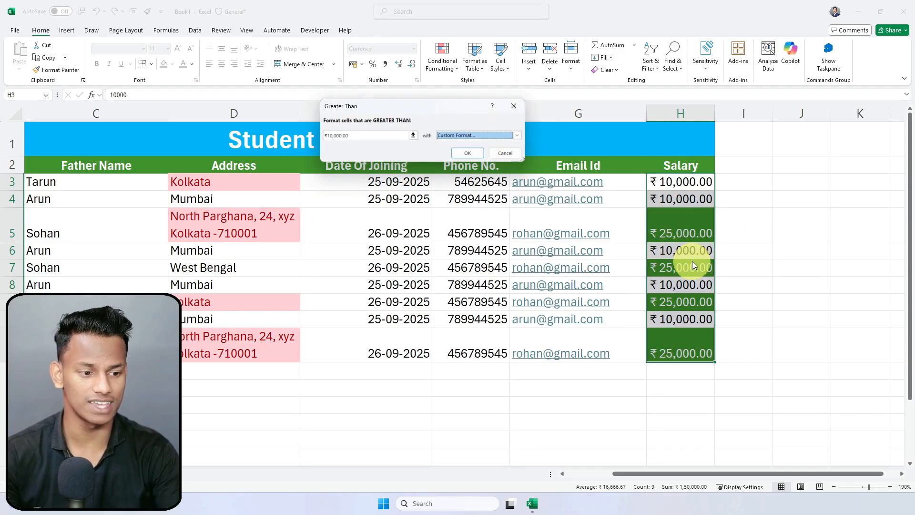
click(467, 155)
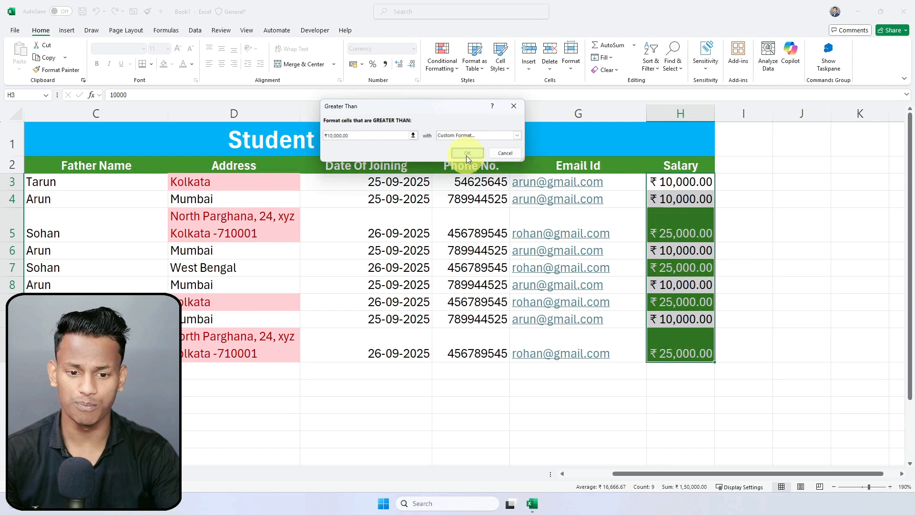
Step: Change H3's salary to 10500 and confirm it now shows the green highlight
click(799, 253)
click(680, 221)
click(682, 344)
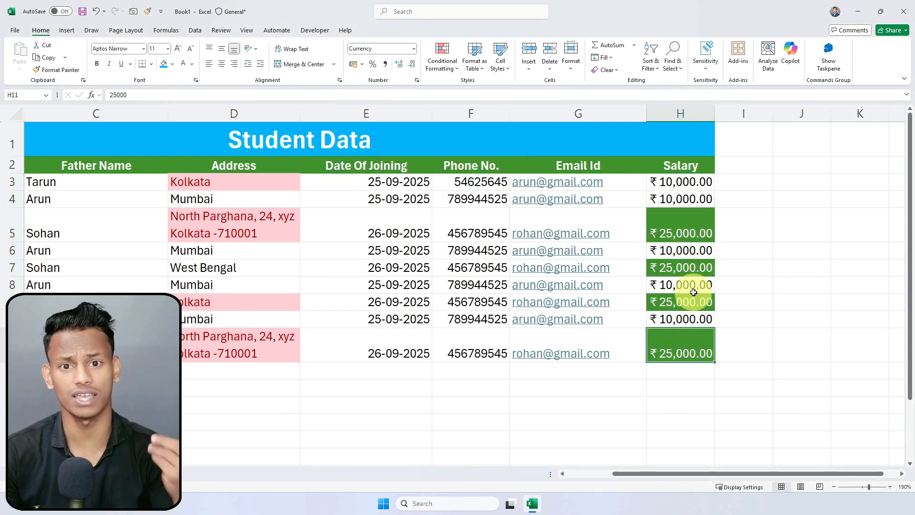
double_click(682, 183)
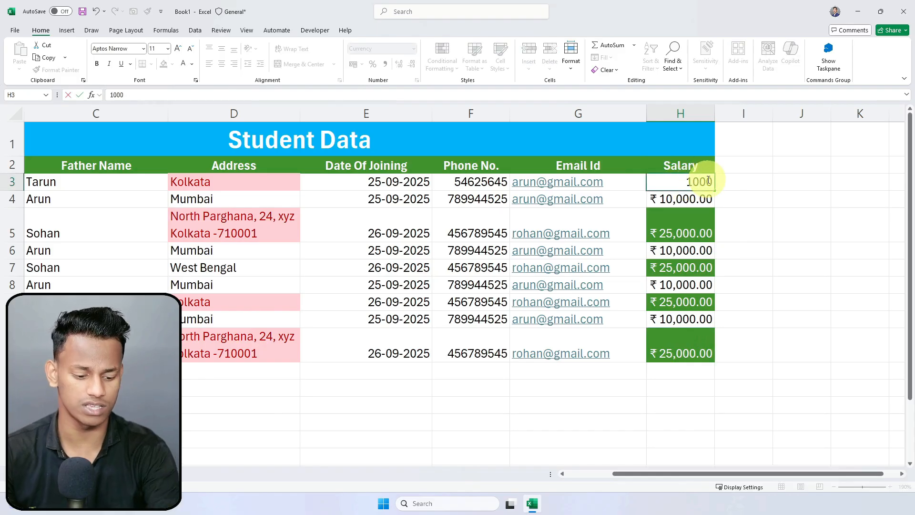
key(Return)
click(699, 183)
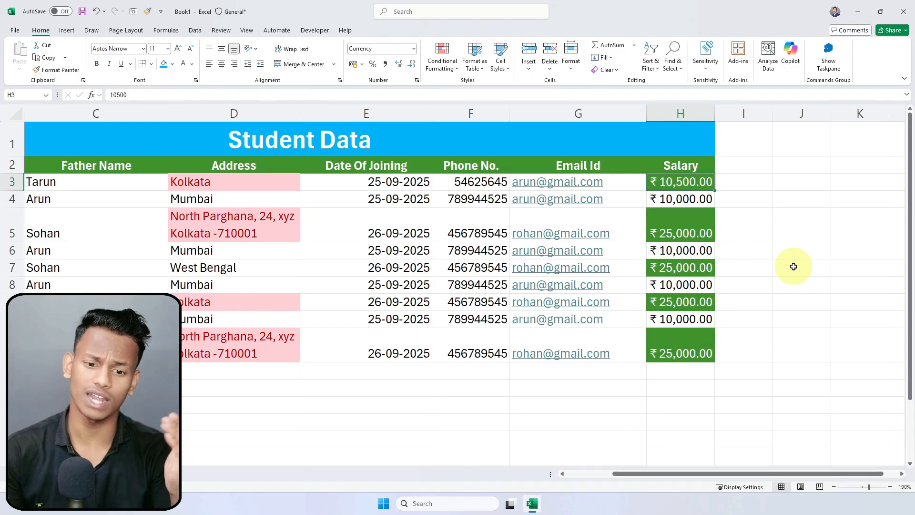
click(752, 266)
drag(691, 182, 699, 336)
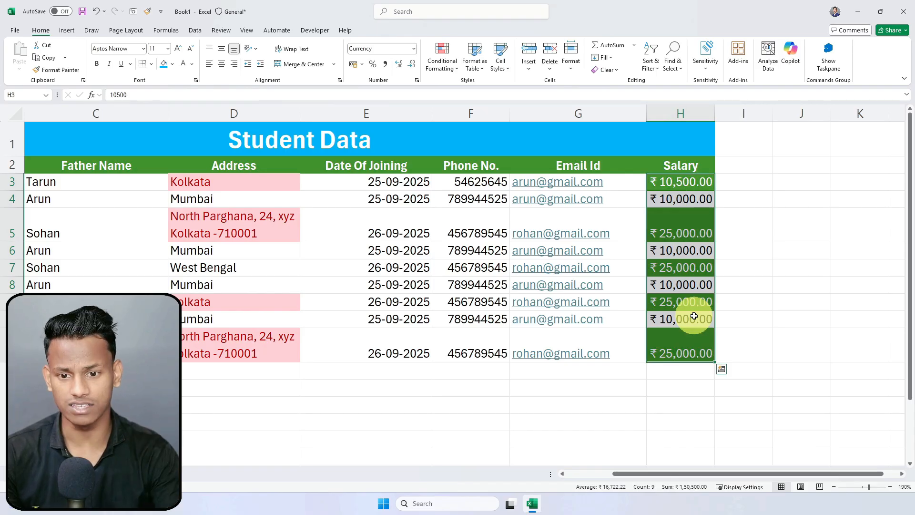
Step: Start a Less Than highlight rule and set its threshold to 10,000
click(442, 62)
mouse_move(469, 97)
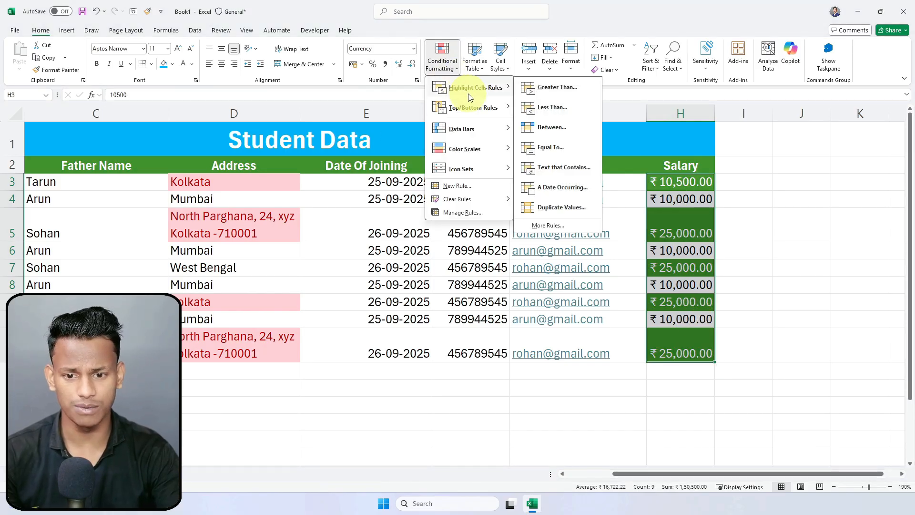
click(553, 108)
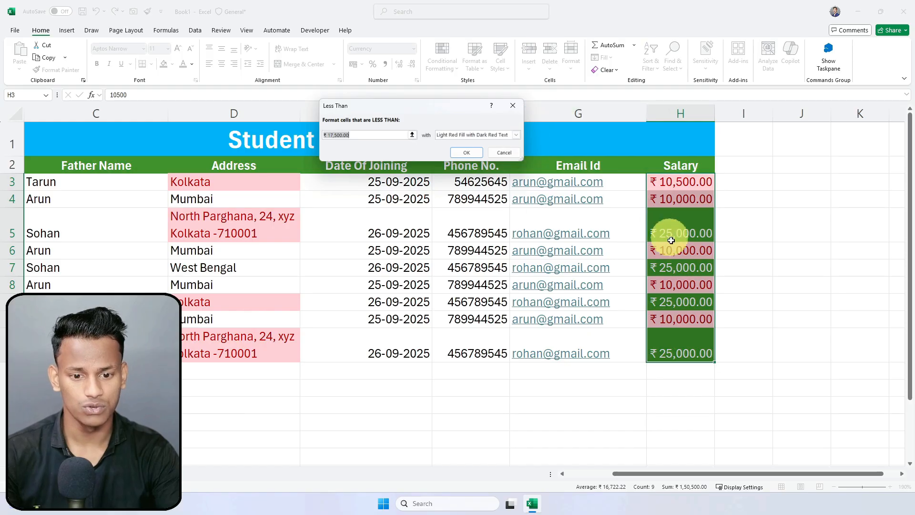
drag(335, 132, 358, 135)
key(BackSpace)
text(0)
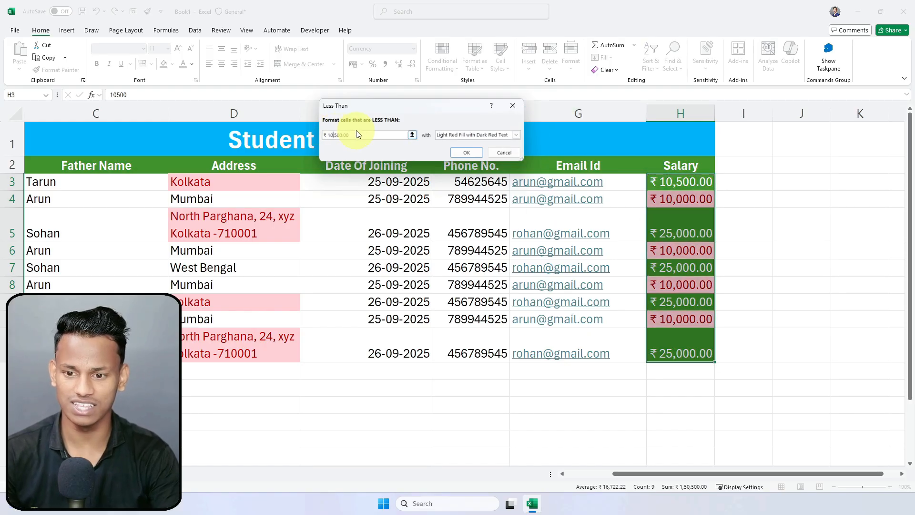
key(Delete)
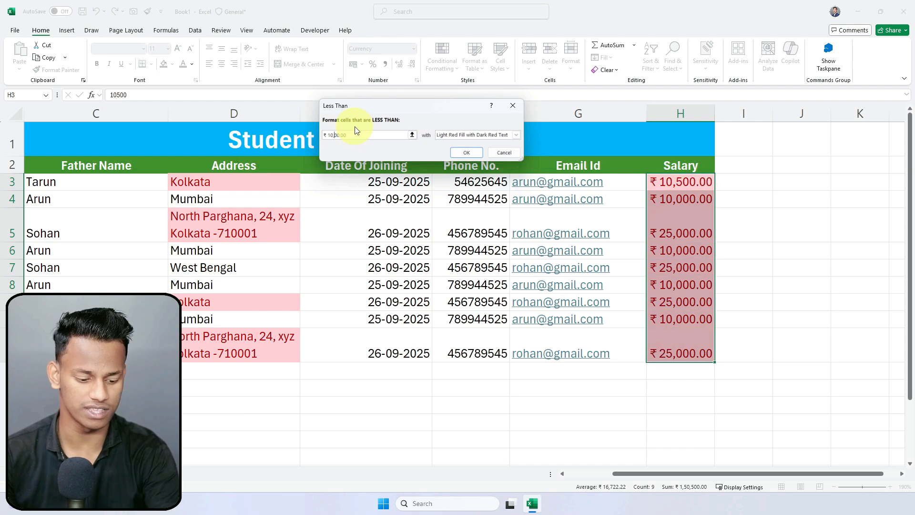
text(0)
Step: Give the rule a custom red fill with white text, apply it, and check a ₹10,000 cell
click(516, 135)
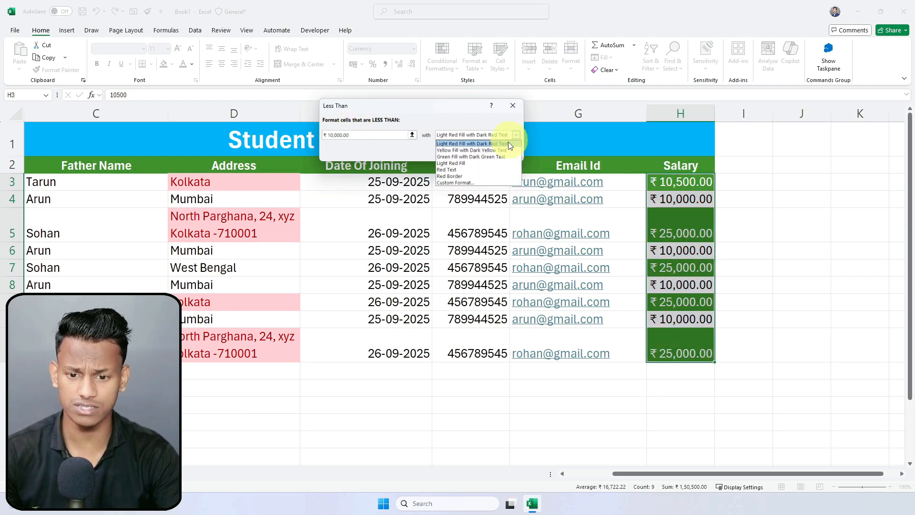
click(446, 183)
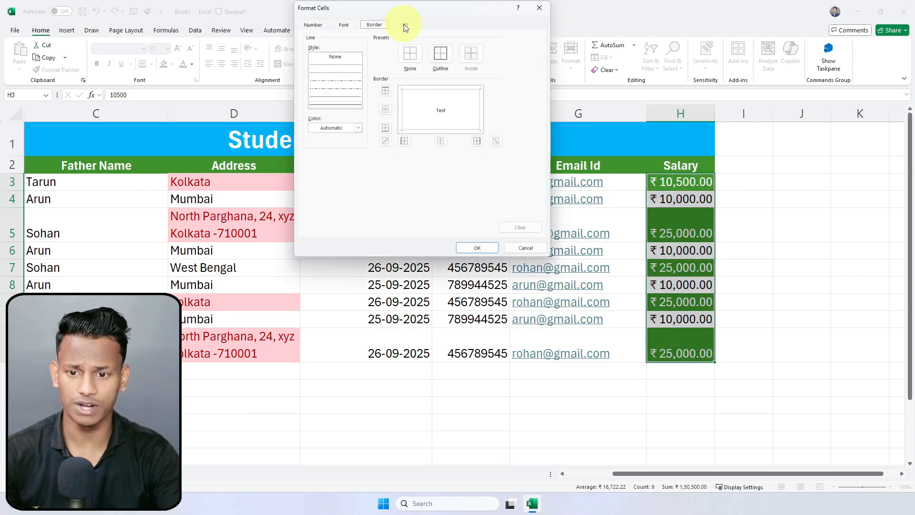
click(406, 25)
click(312, 116)
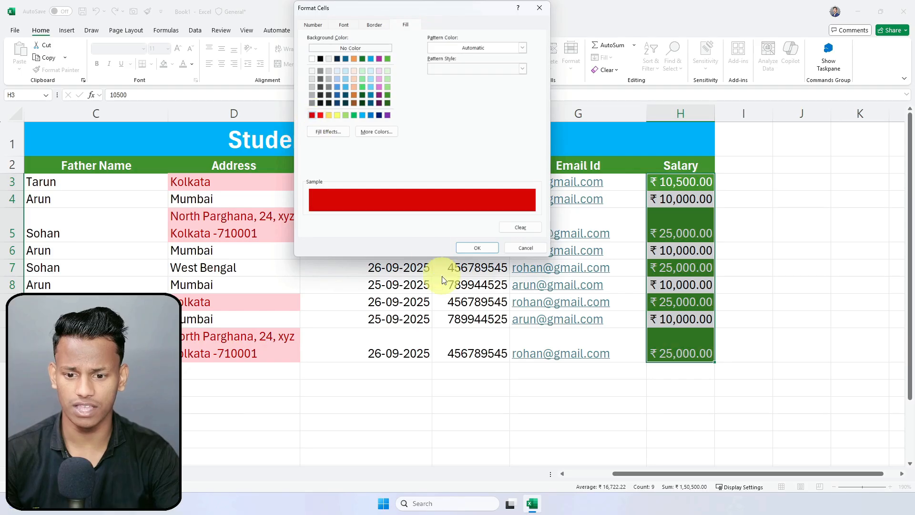
click(343, 25)
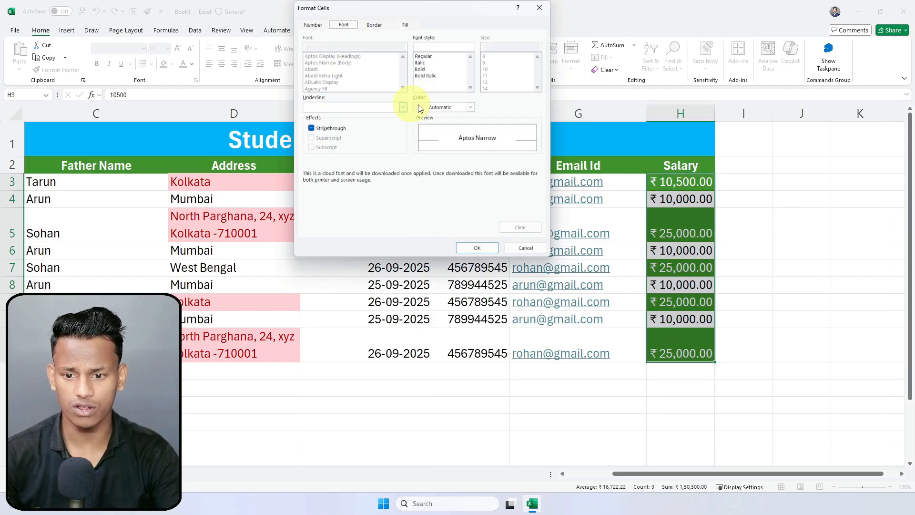
click(452, 108)
click(422, 155)
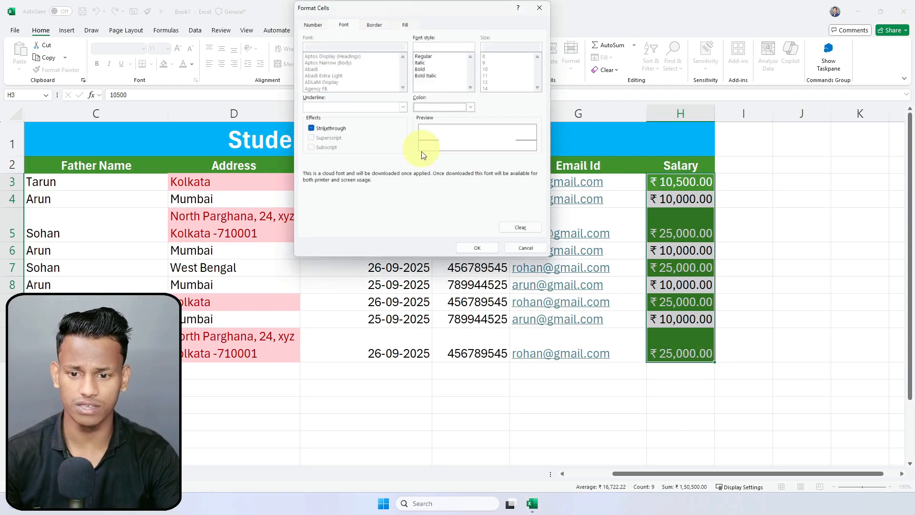
click(477, 248)
click(465, 153)
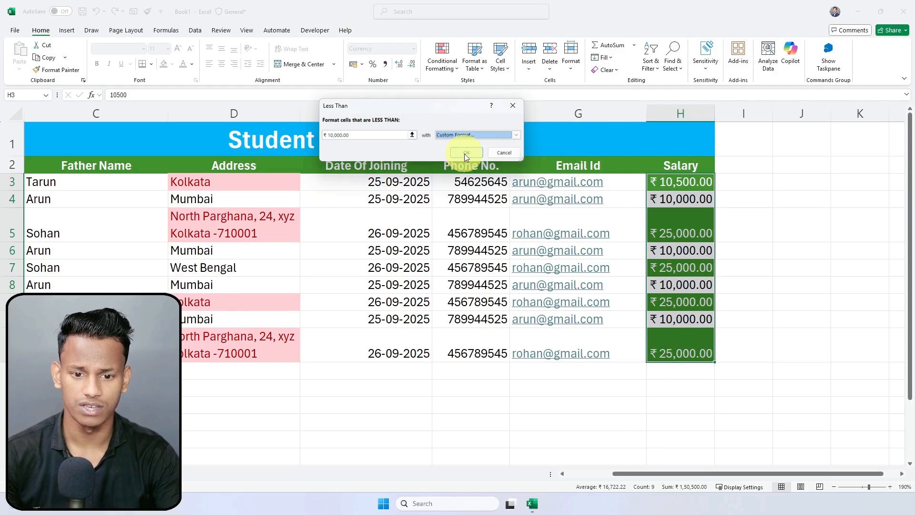
click(785, 219)
click(680, 198)
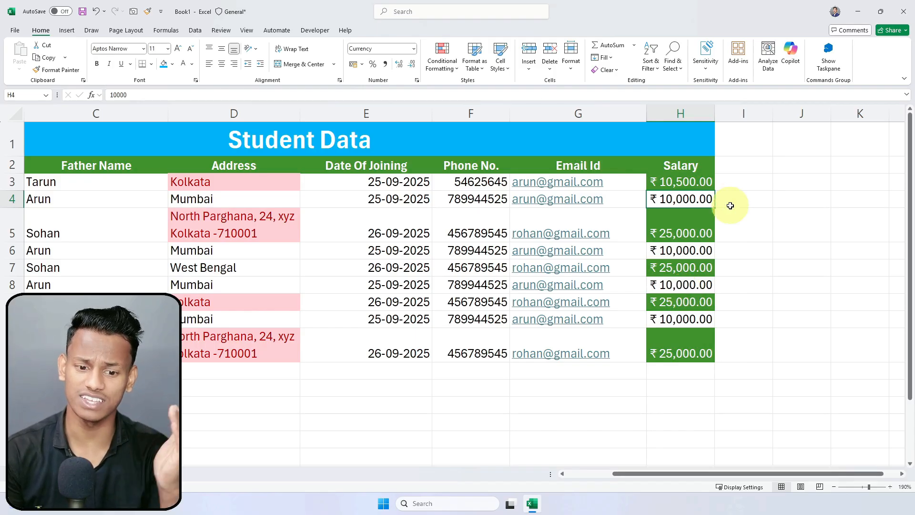
double_click(688, 251)
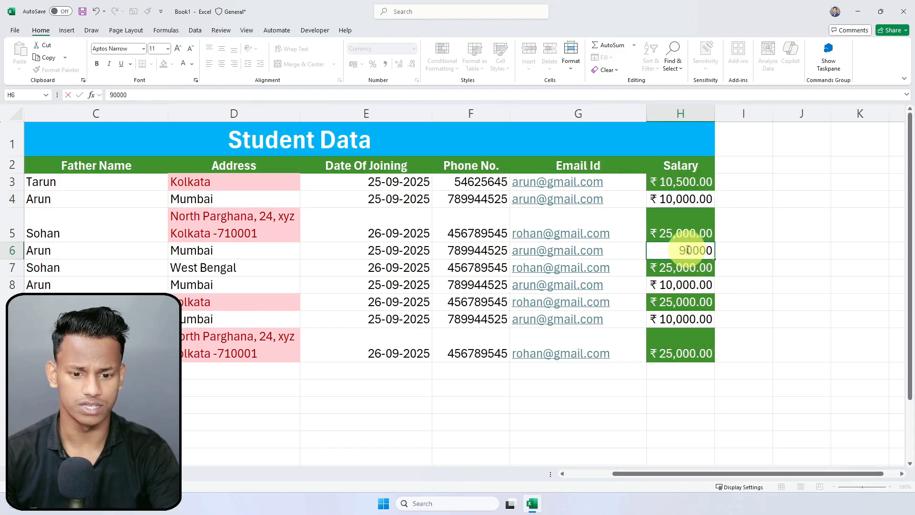
key(Return)
click(743, 270)
click(709, 250)
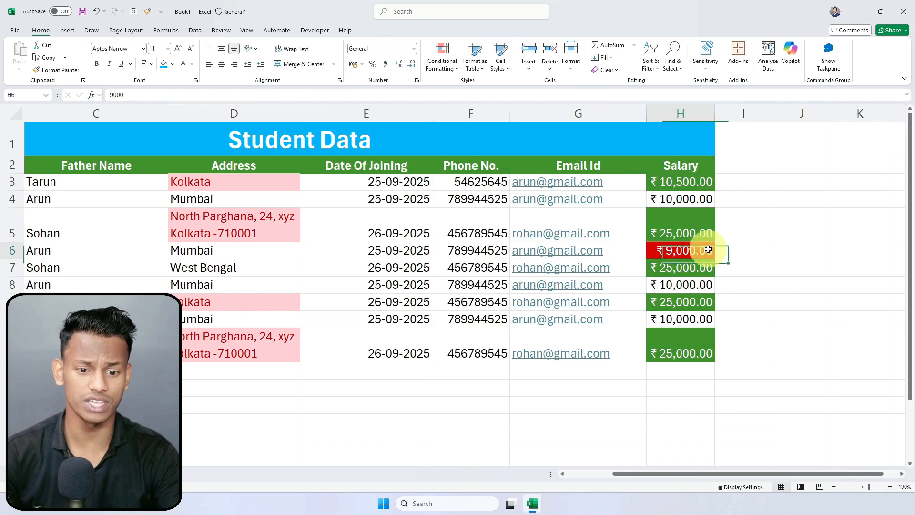
double_click(678, 255)
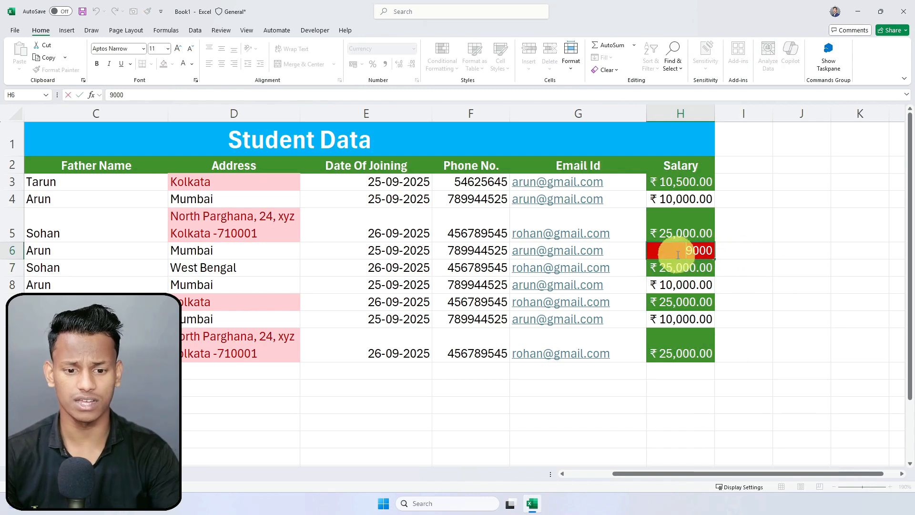
key(Return)
click(840, 233)
drag(686, 184, 688, 350)
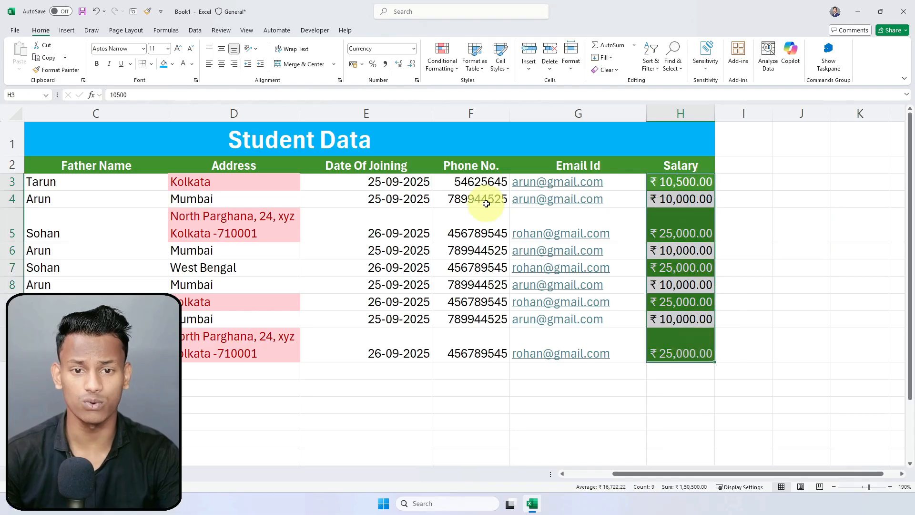
Step: Add an Equal To 10,000 rule using Light Red Fill with Dark Red Text
click(442, 66)
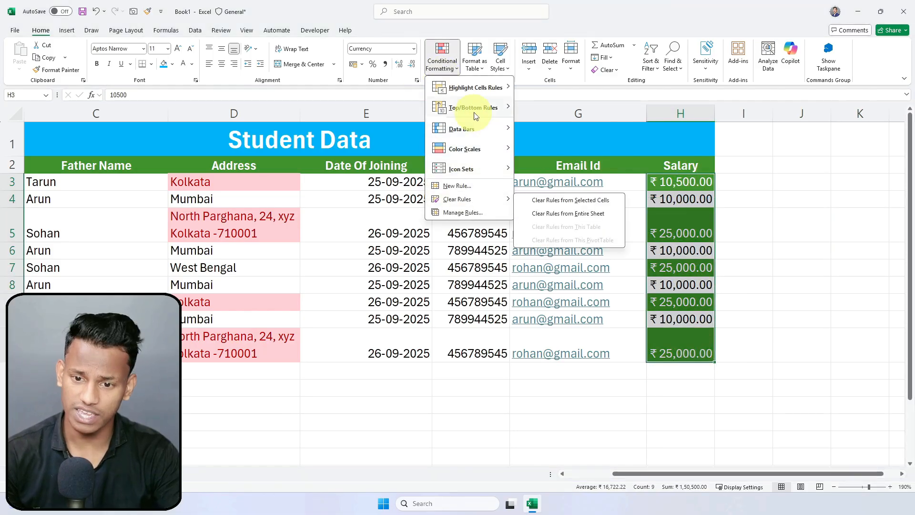
mouse_move(480, 98)
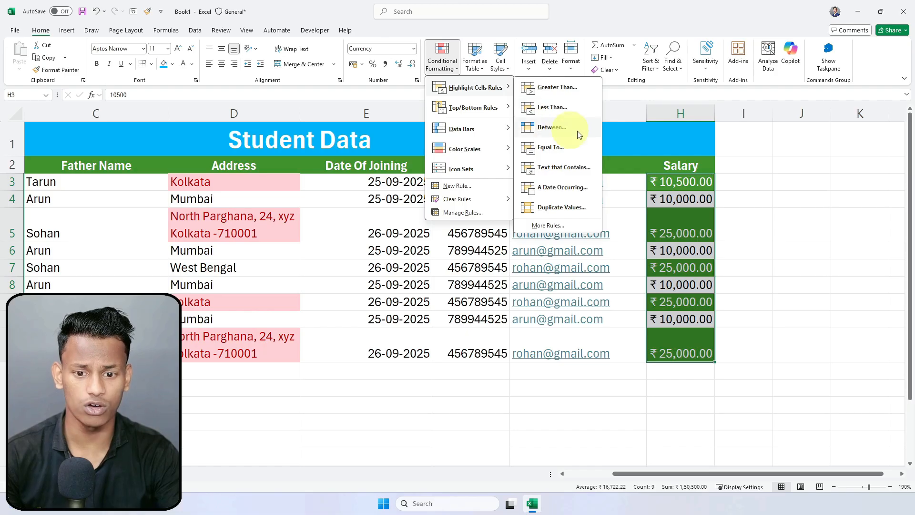
click(551, 149)
click(335, 134)
key(Left)
key(BackSpace)
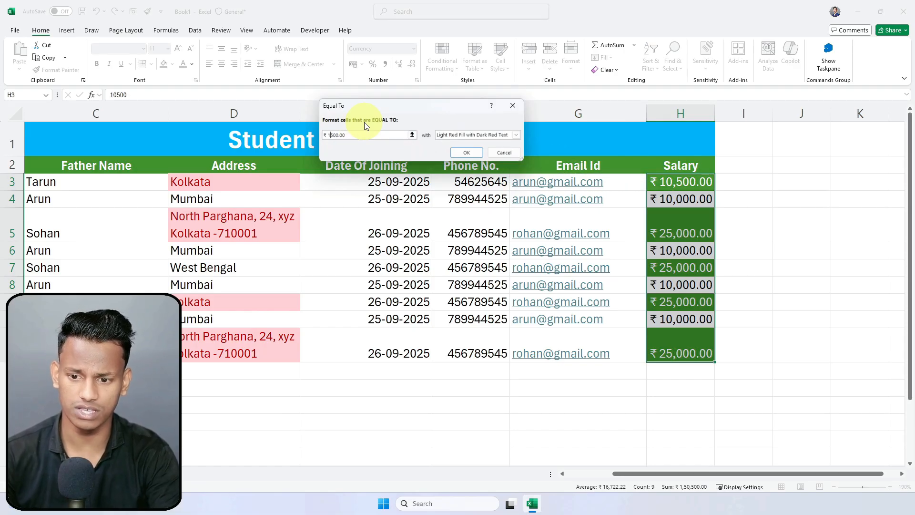
text(0)
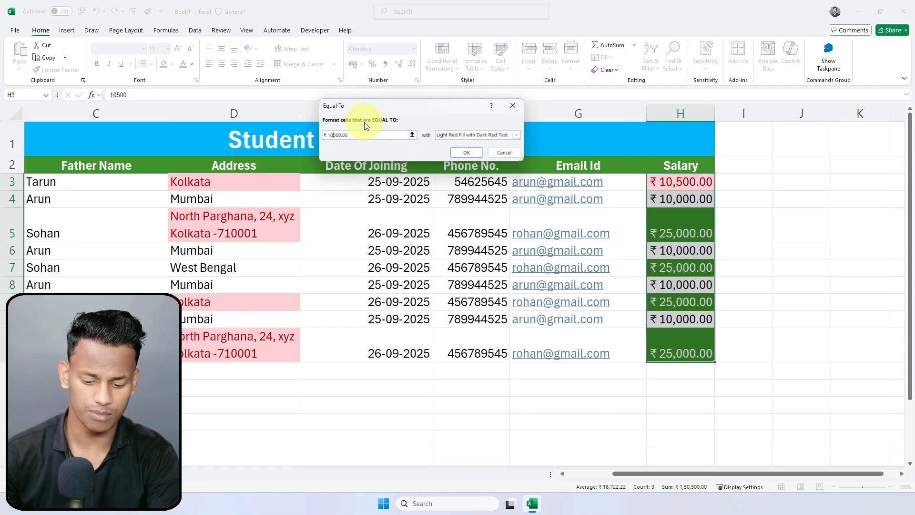
key(Delete)
text(0)
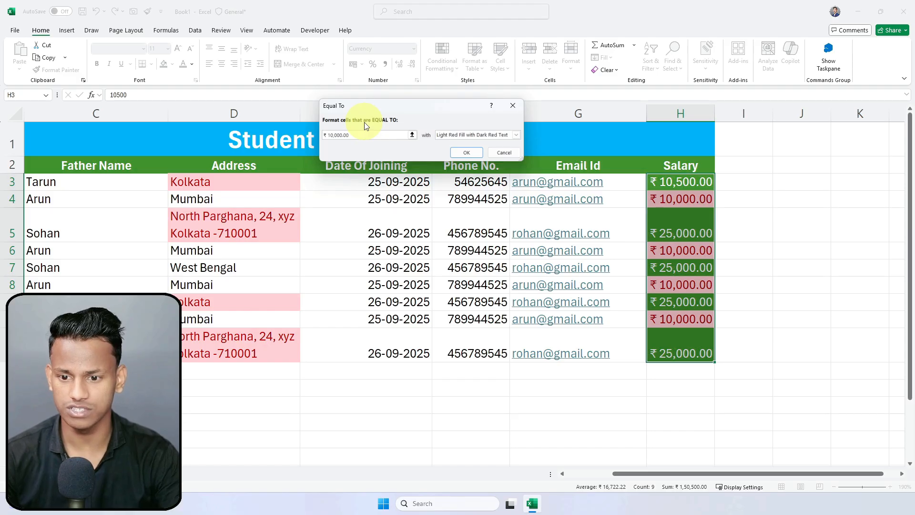
click(467, 152)
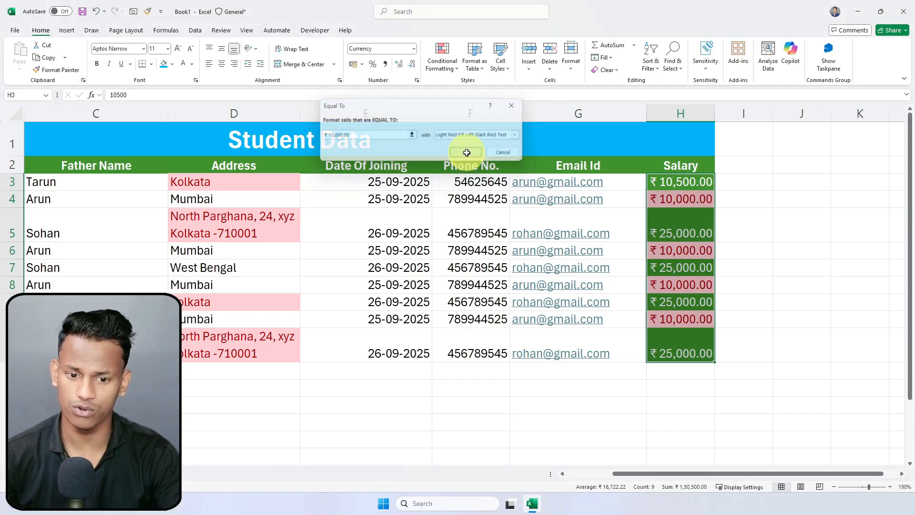
click(738, 234)
Step: Inspect the ₹10,000 salaries in H4, H6, H8 and H10, then briefly select D4:H11
click(703, 199)
click(708, 248)
click(696, 287)
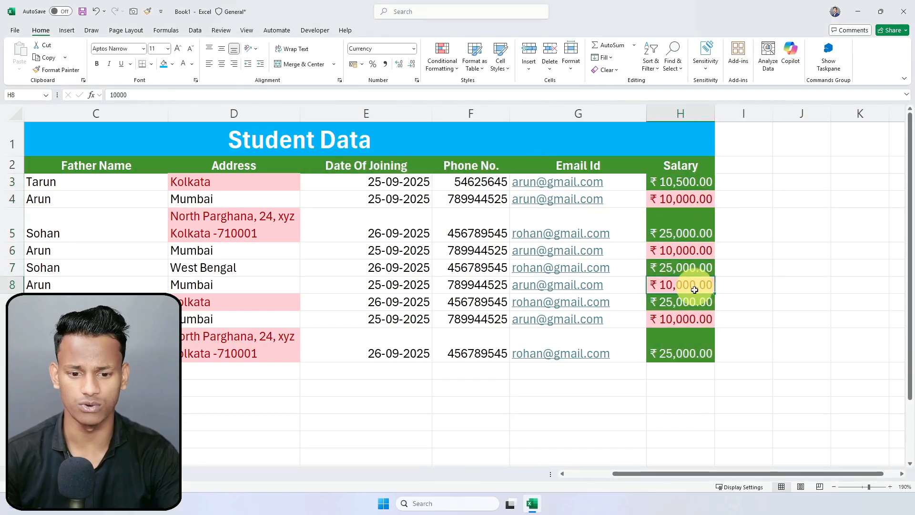
click(685, 317)
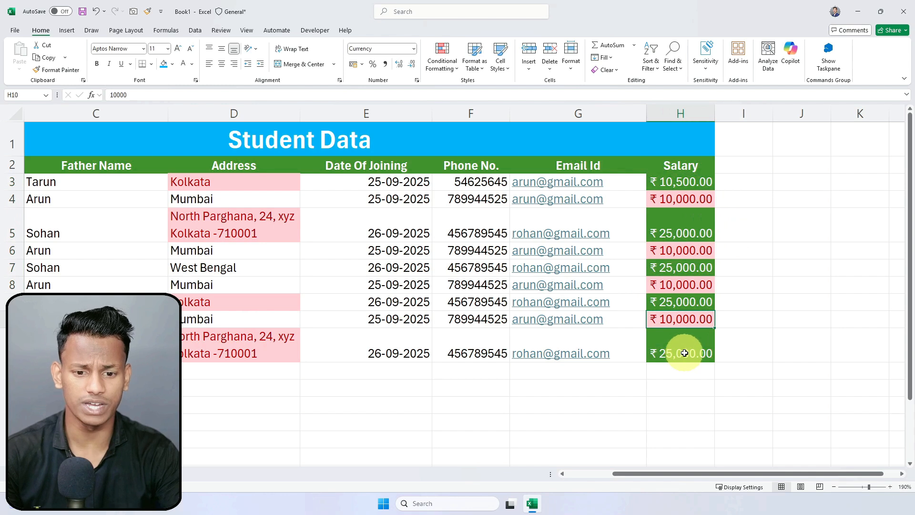
click(782, 300)
drag(212, 199, 689, 351)
click(785, 330)
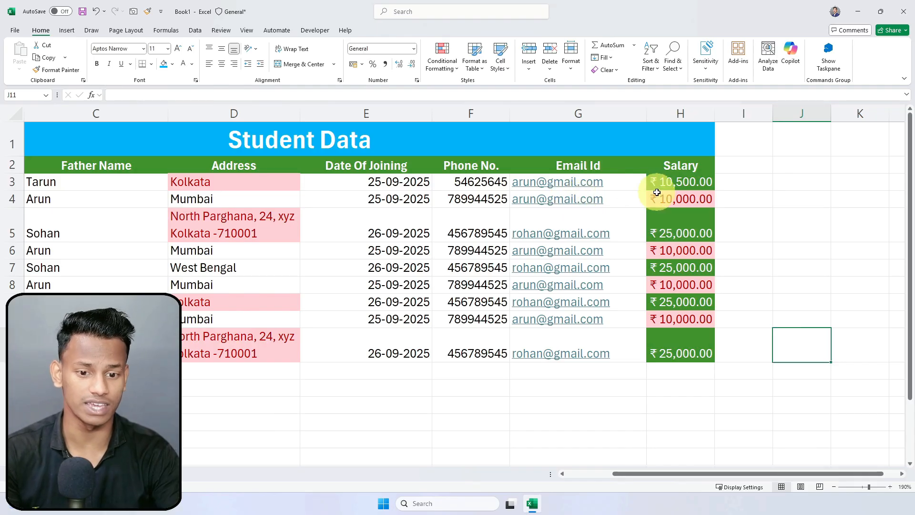
Step: Select salary cells H3:H11 and bring up Conditional Formatting's Clear Rules options
drag(670, 182, 674, 352)
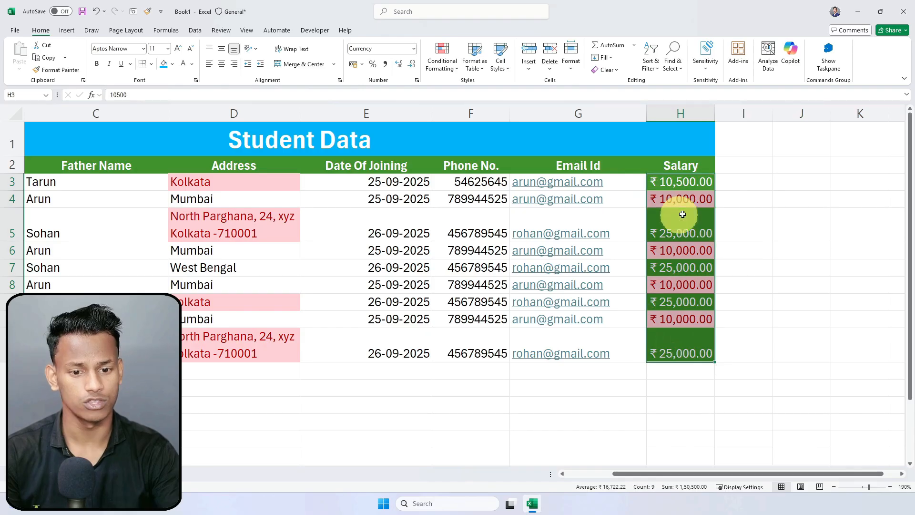
click(449, 72)
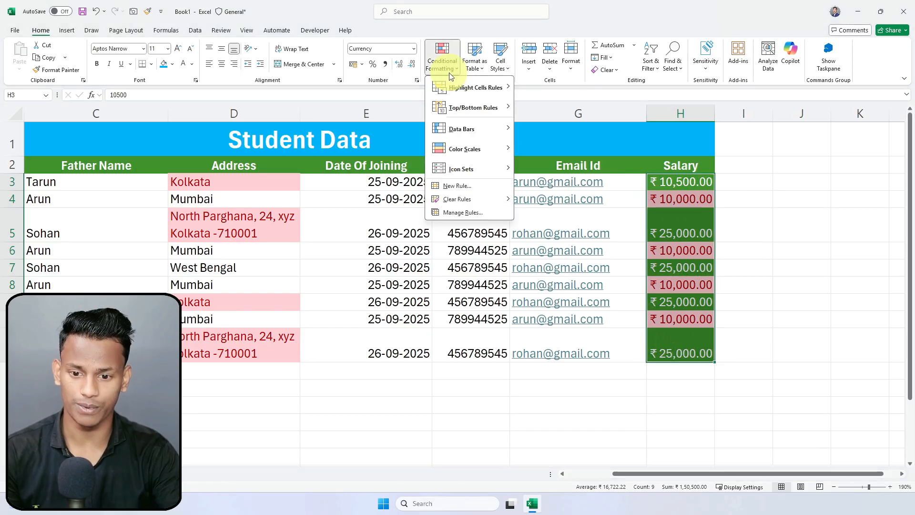
mouse_move(461, 205)
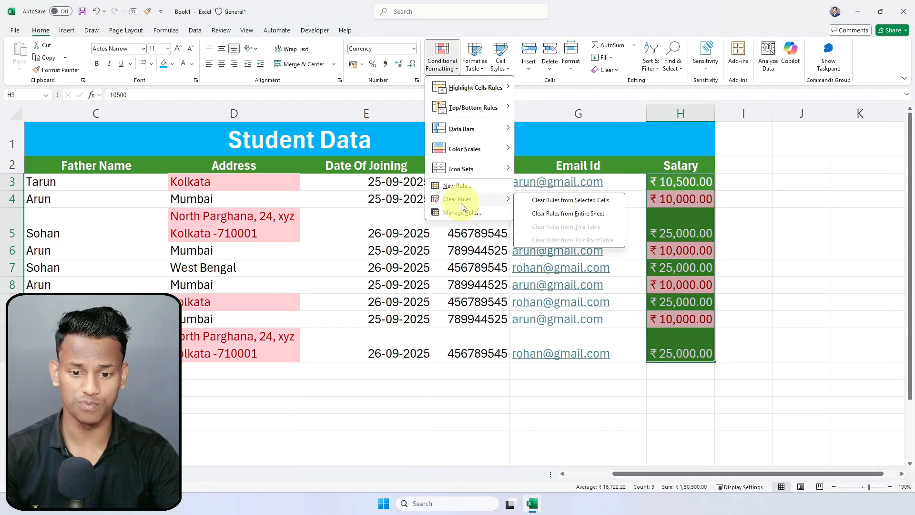
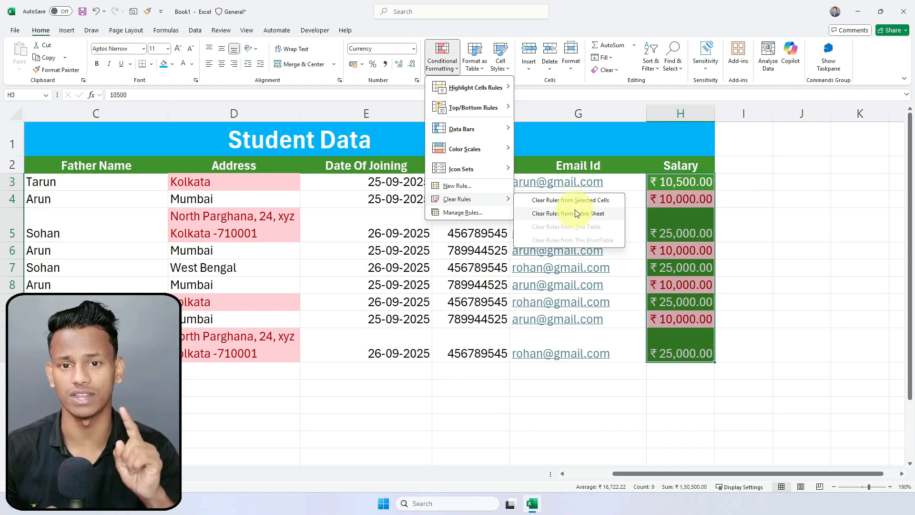
Step: Try clearing the rules from the selected Salary cells, then undo it
click(597, 203)
click(752, 221)
drag(687, 183, 685, 318)
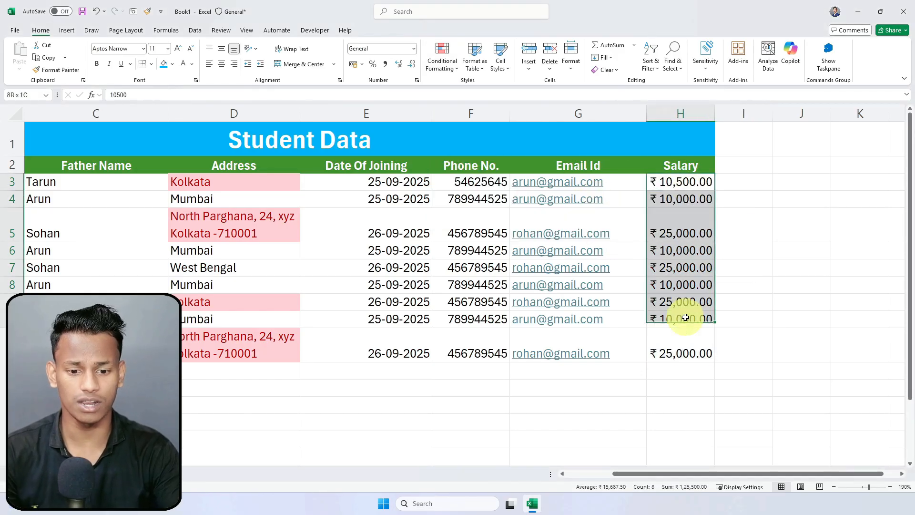
drag(204, 184, 206, 364)
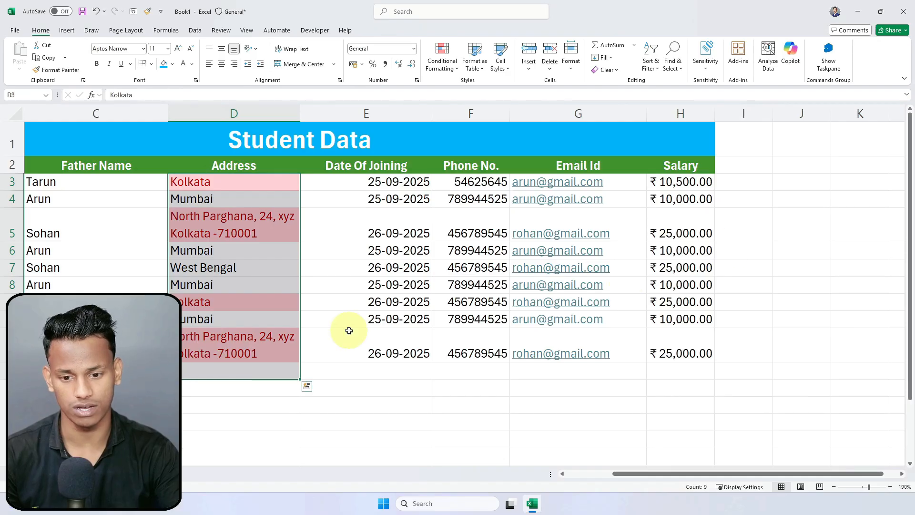
click(767, 242)
key(ctrl+z)
Step: Clear all conditional formatting rules from the entire sheet, removing the Address and Salary colours
click(676, 180)
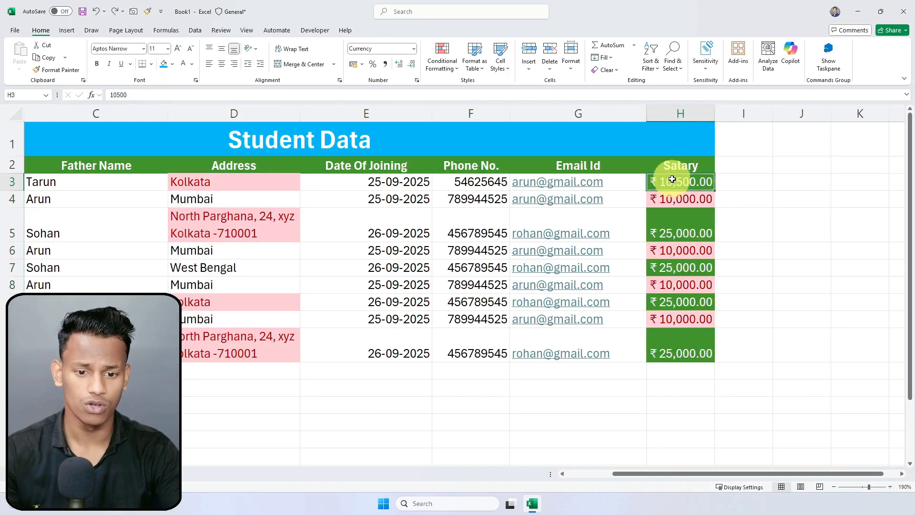
click(442, 69)
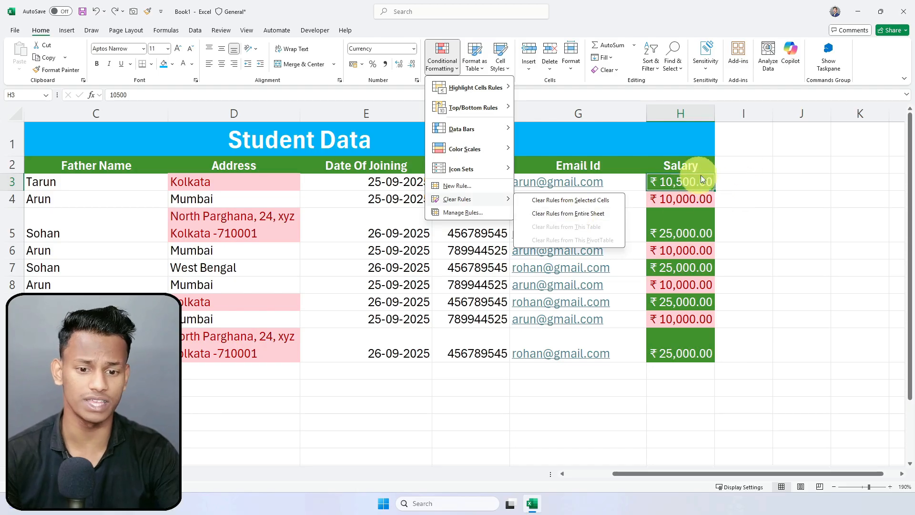
click(579, 217)
drag(184, 180, 666, 327)
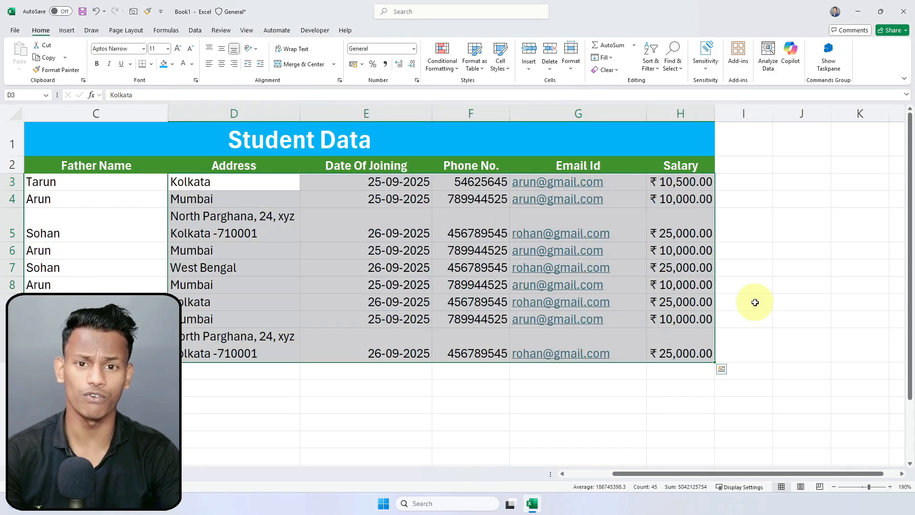
click(757, 296)
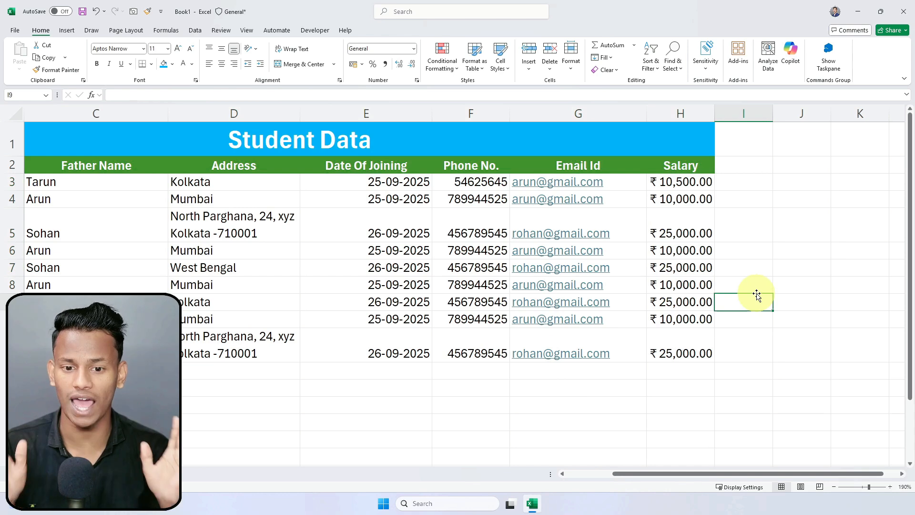
click(746, 288)
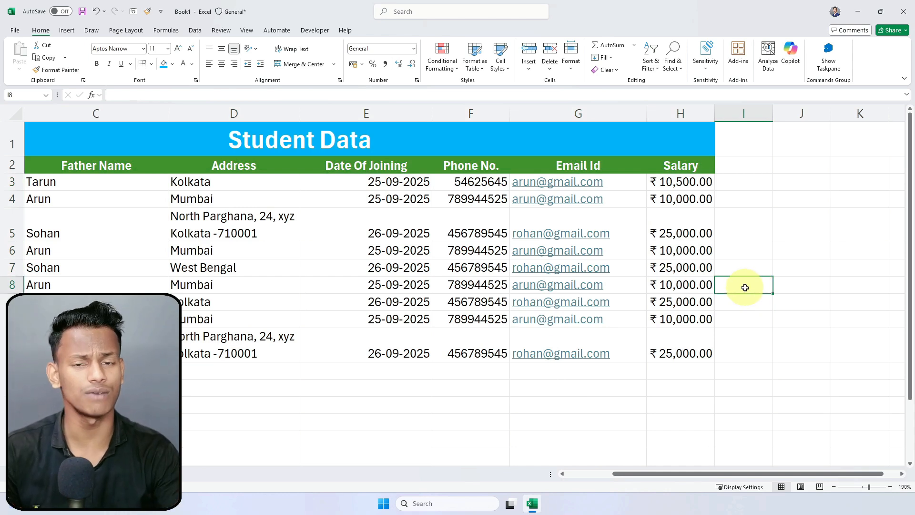
click(442, 60)
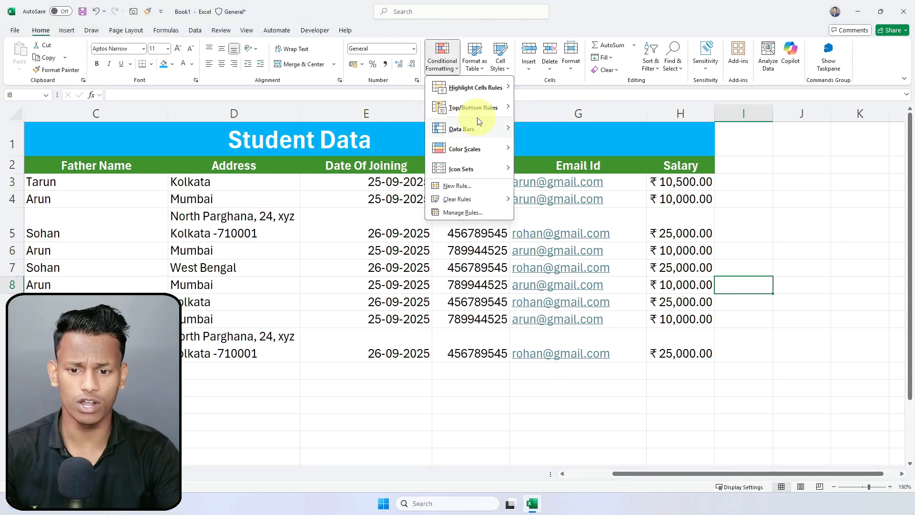
mouse_move(507, 106)
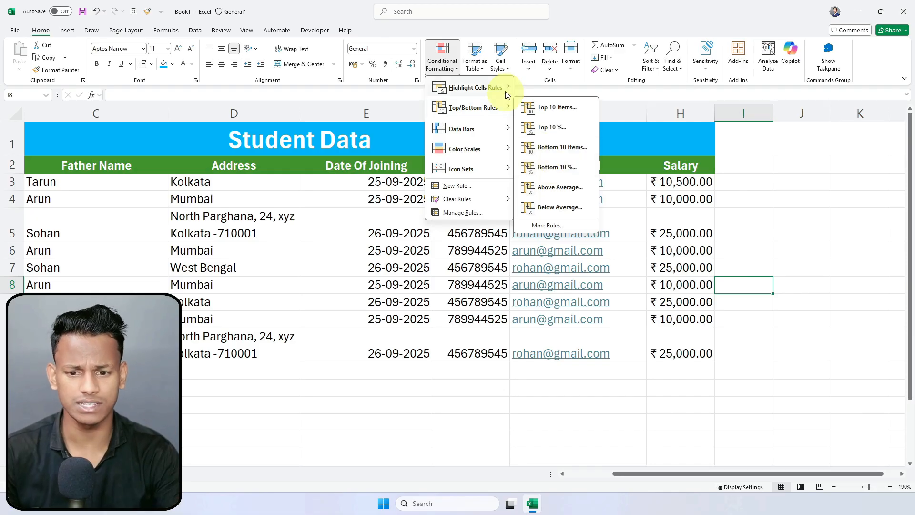
mouse_move(485, 86)
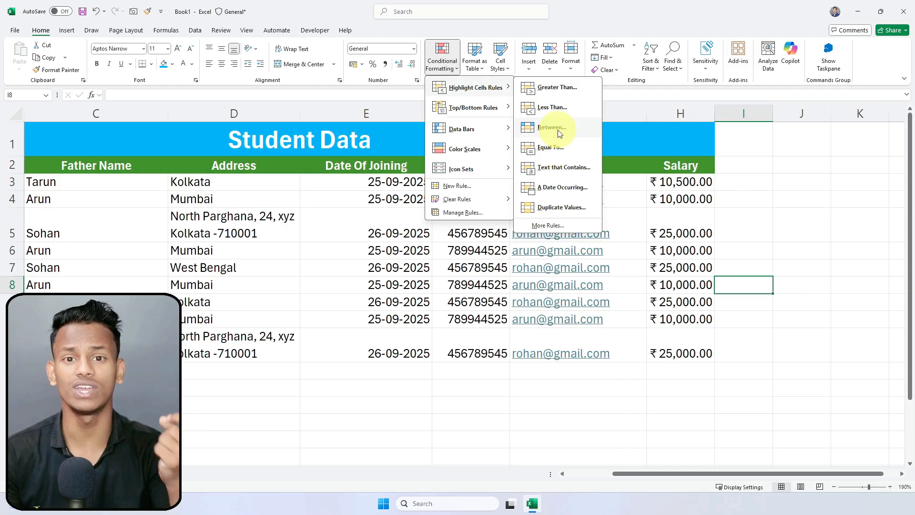
click(695, 190)
drag(691, 184, 691, 351)
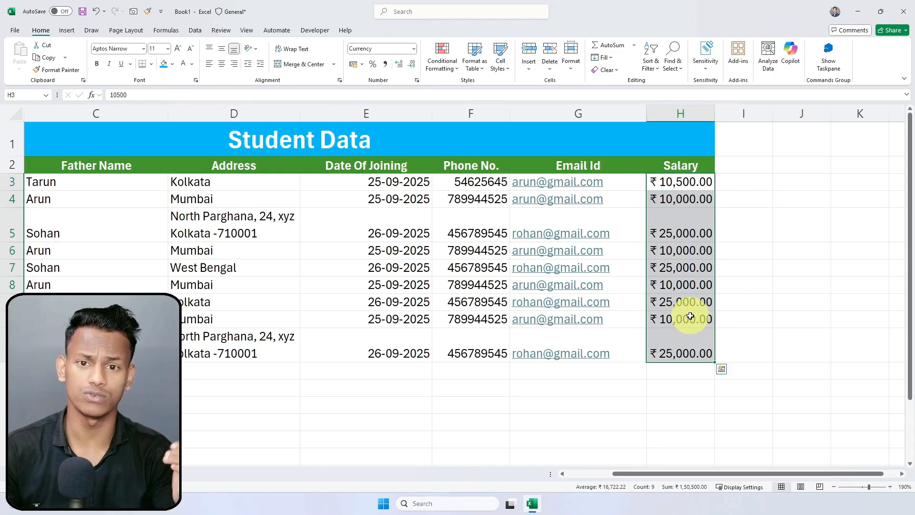
Step: Change salary H9 to 20000 and H8 to 19000, then select salaries H3:H11
click(791, 267)
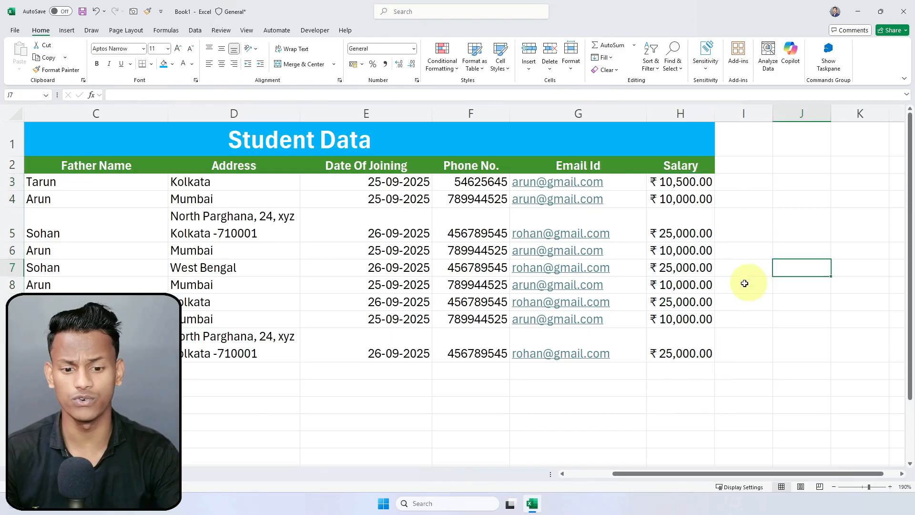
double_click(679, 302)
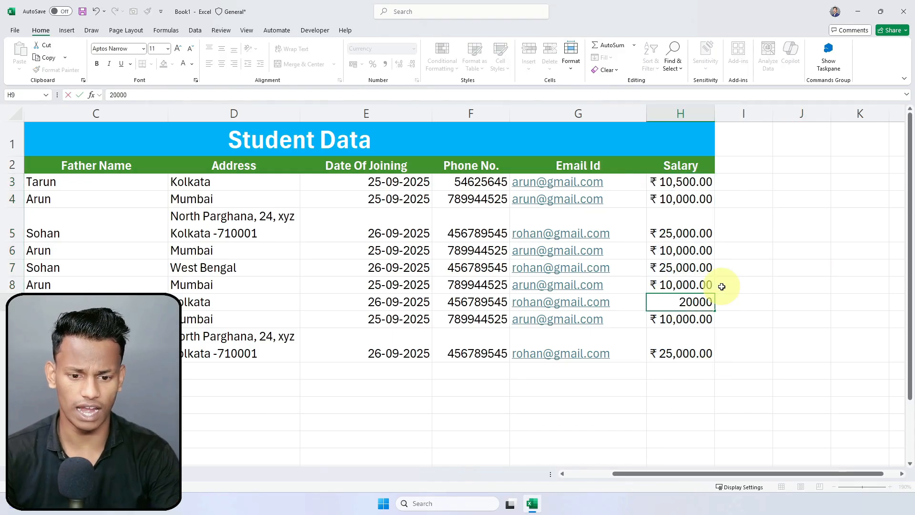
key(Return)
double_click(671, 269)
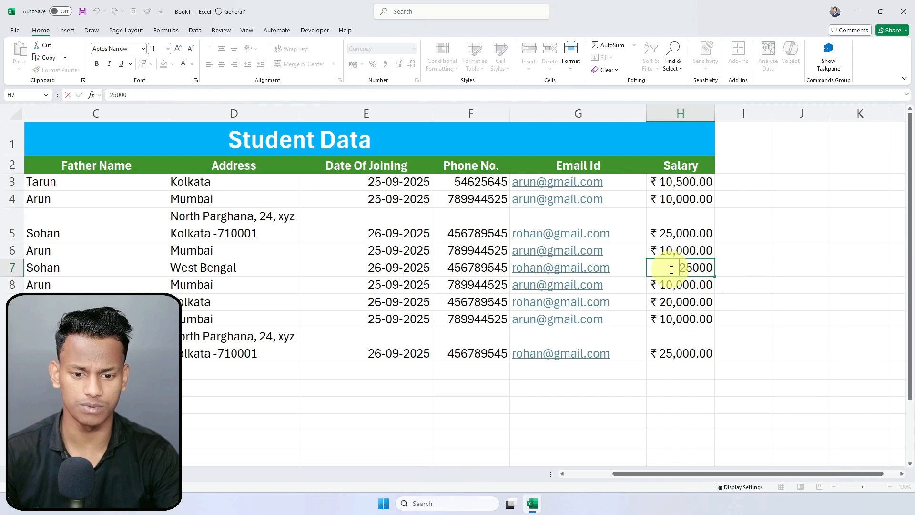
key(Return)
double_click(681, 285)
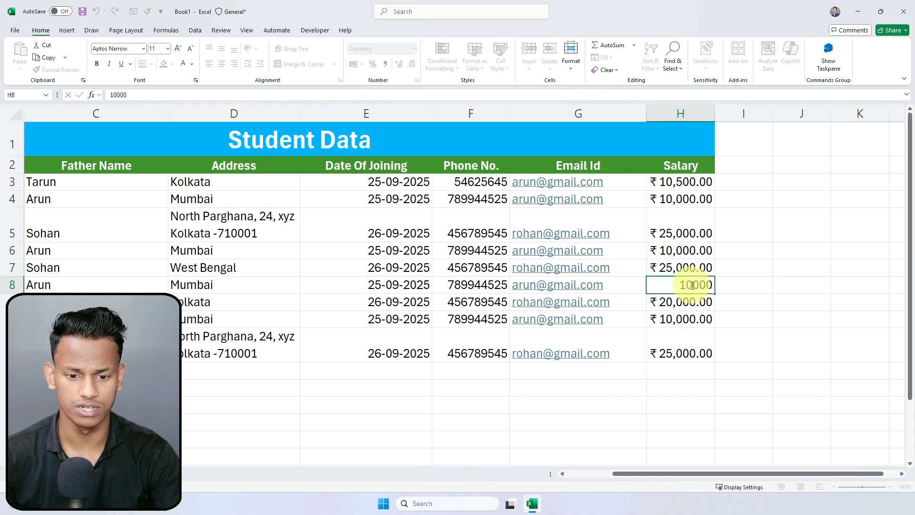
key(BackSpace)
key(Return)
drag(685, 178, 690, 331)
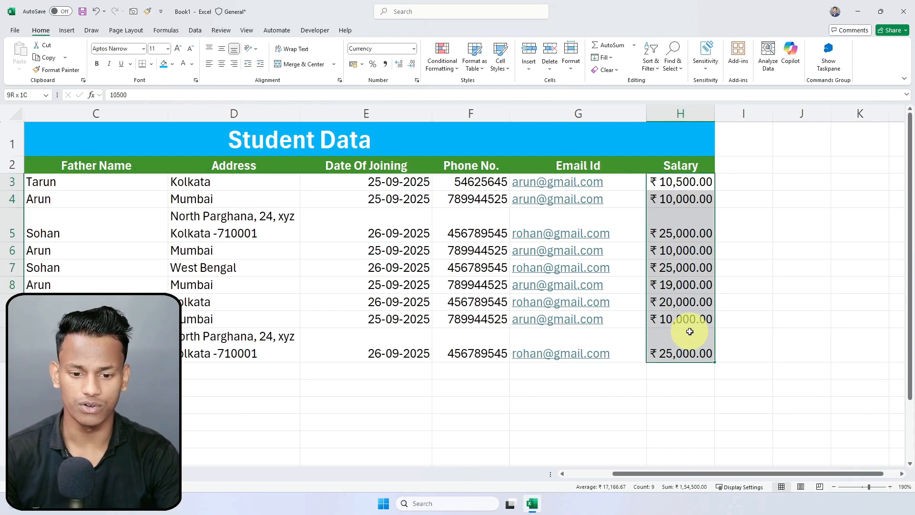
click(440, 60)
Step: Start a Between highlight rule on the salaries with bounds 10000 and 20000
mouse_move(486, 88)
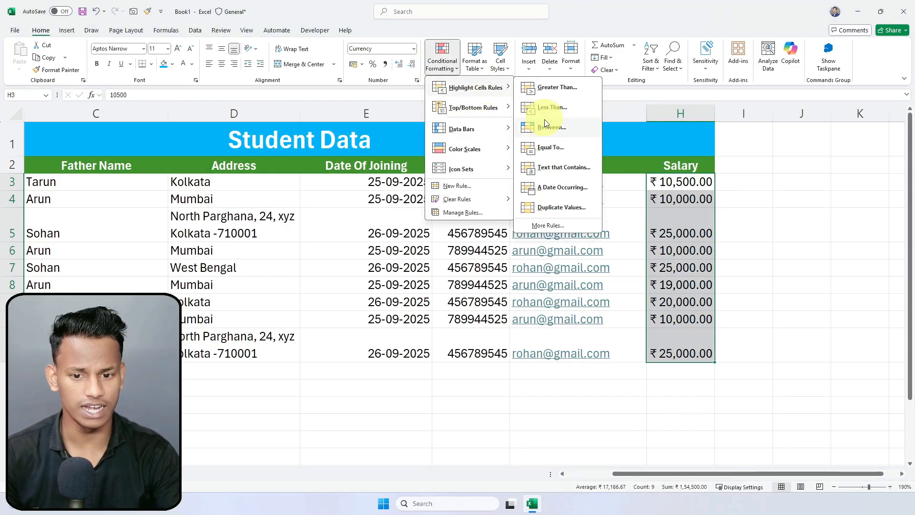
click(553, 127)
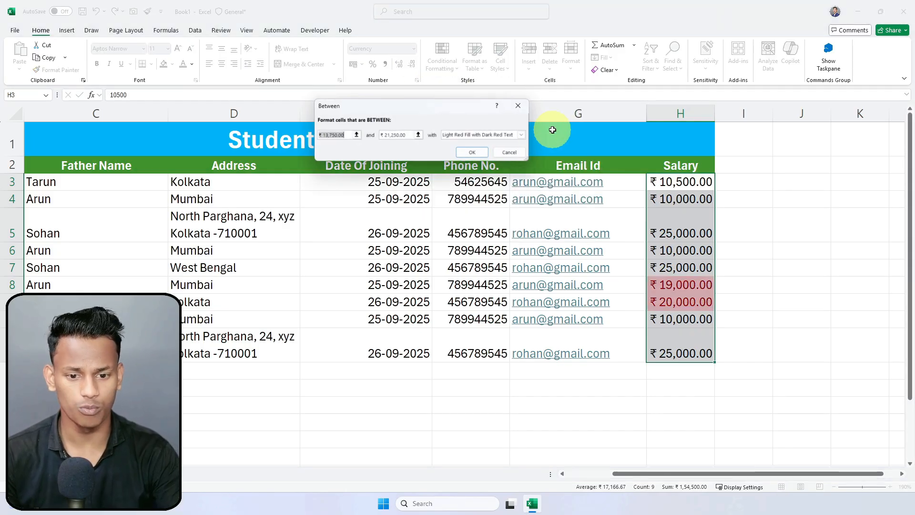
click(328, 137)
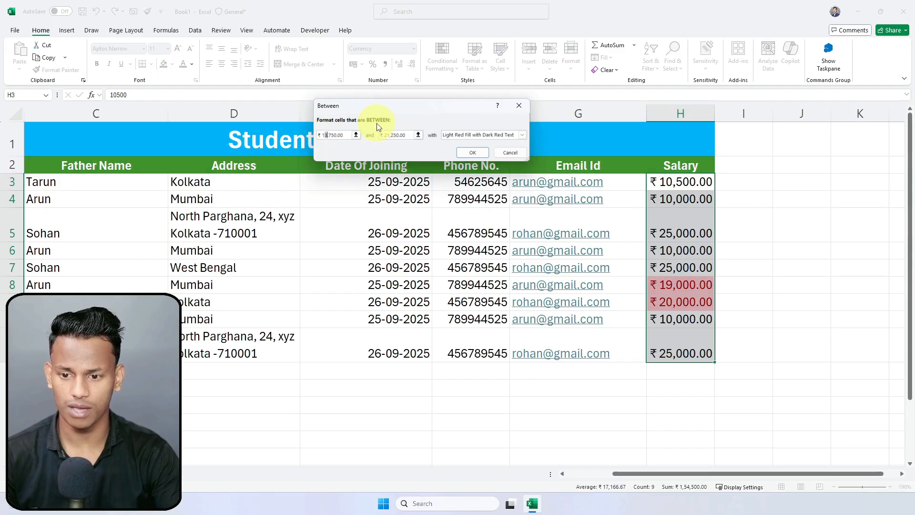
click(334, 137)
key(BackSpace)
key(BackSpace)
text(00)
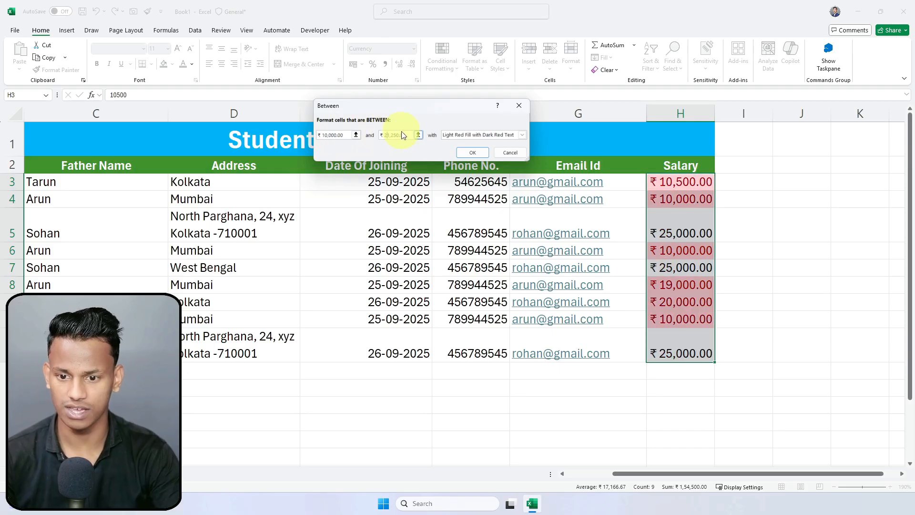
key(BackSpace)
text(0)
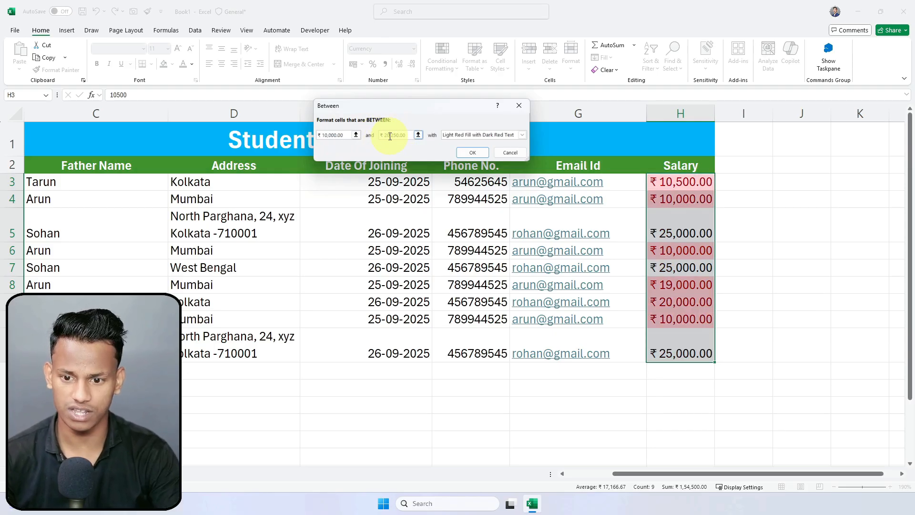
key(Delete)
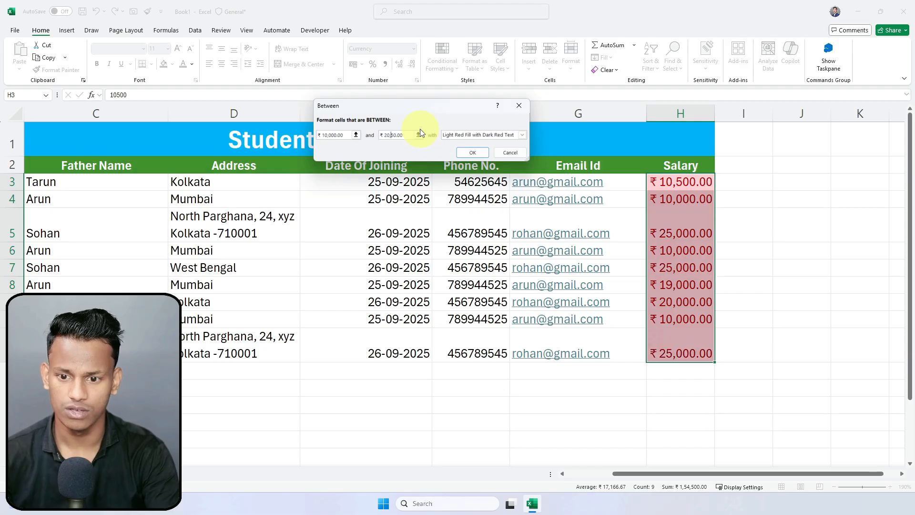
text(00)
key(Tab)
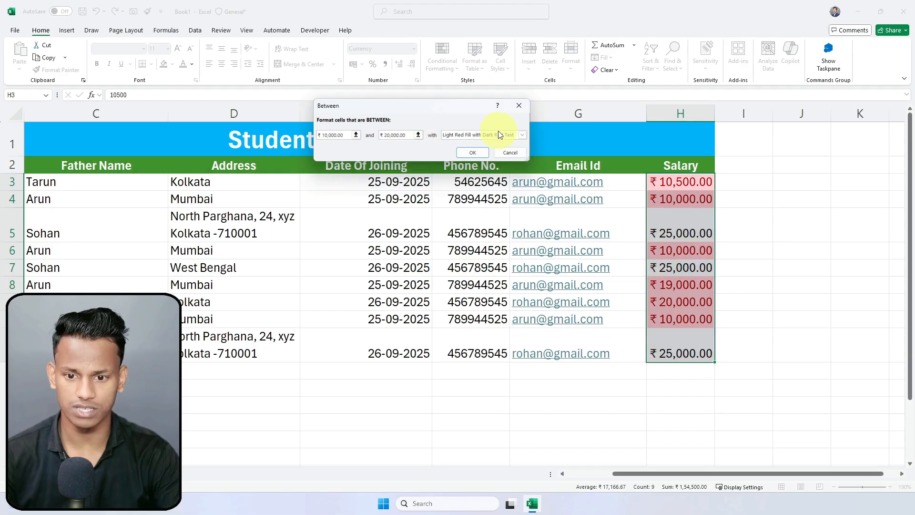
Step: Give the Between rule a custom green fill with white text and apply it
click(520, 134)
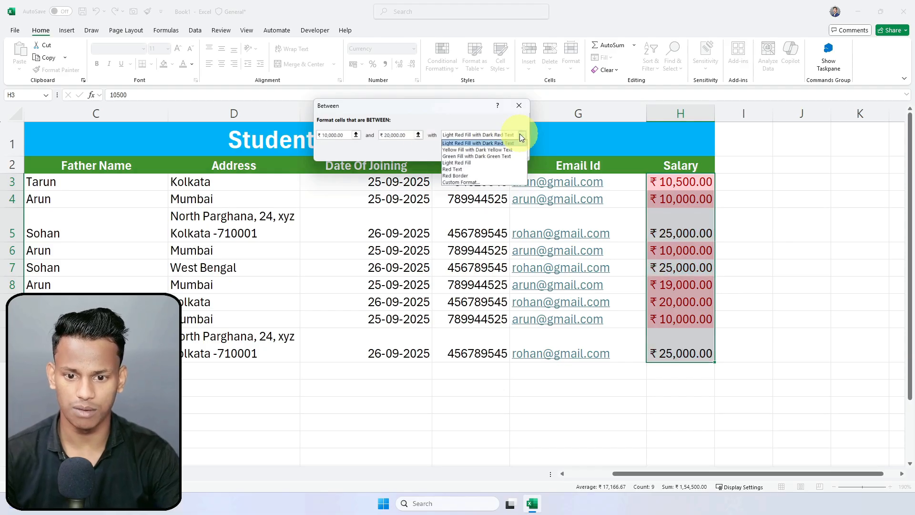
click(460, 183)
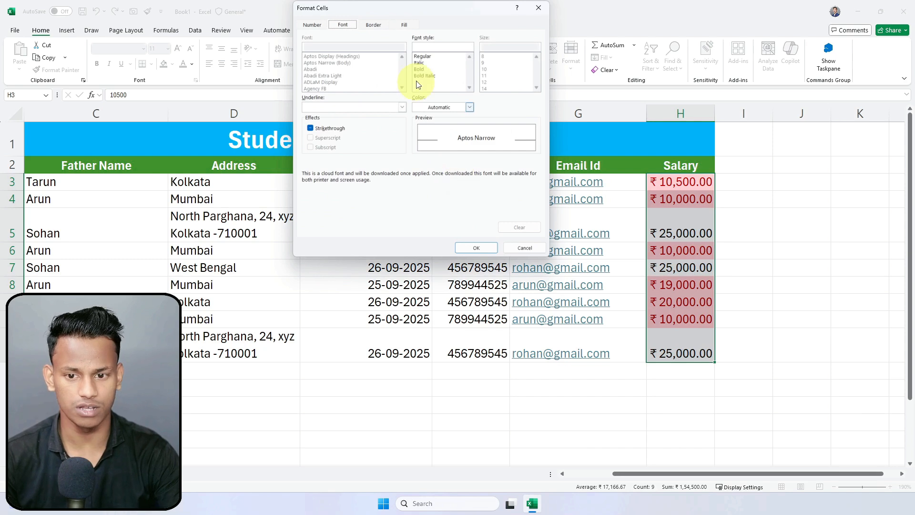
click(404, 25)
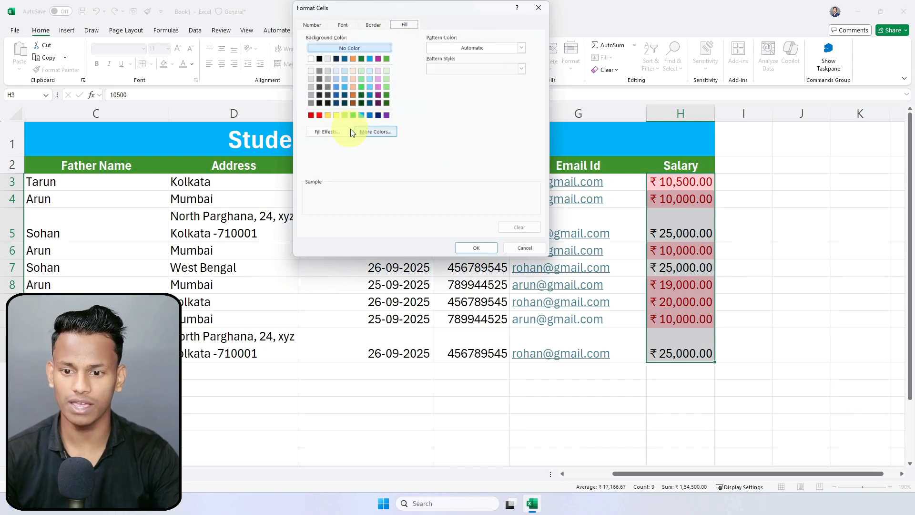
click(387, 103)
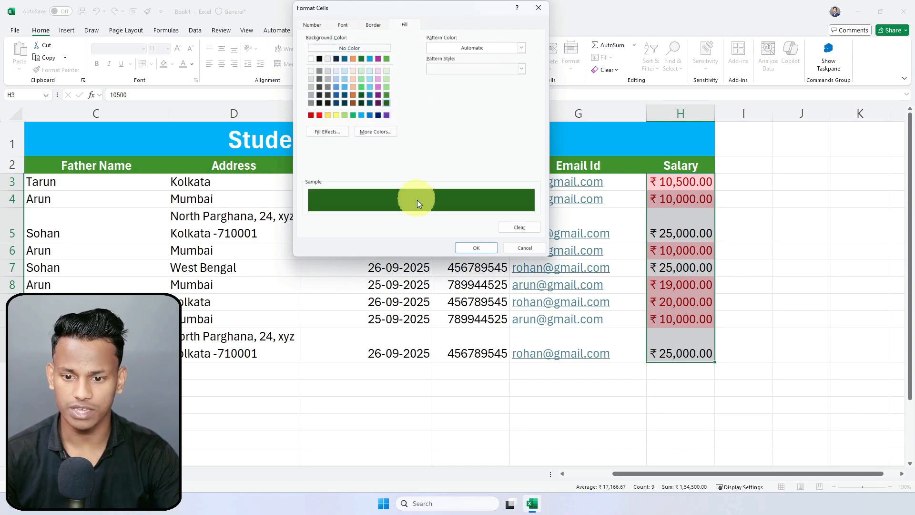
click(387, 95)
click(343, 25)
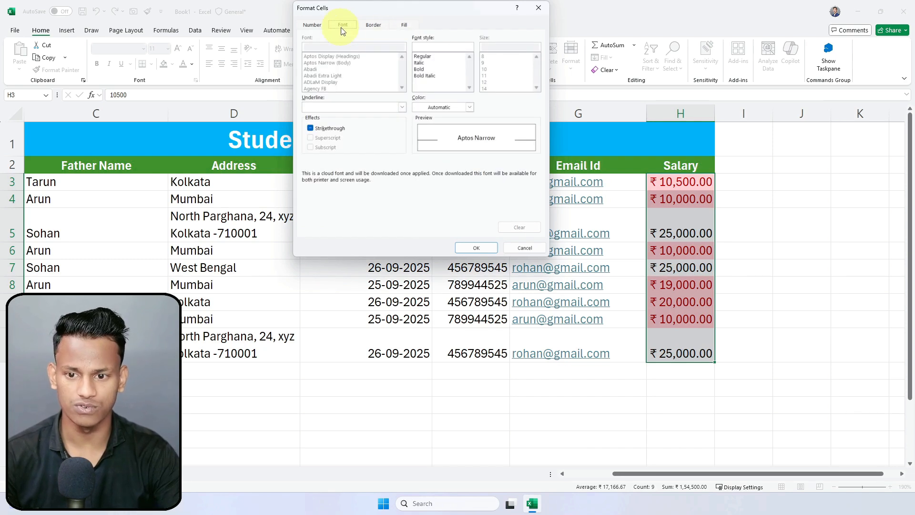
click(468, 107)
click(419, 147)
click(476, 248)
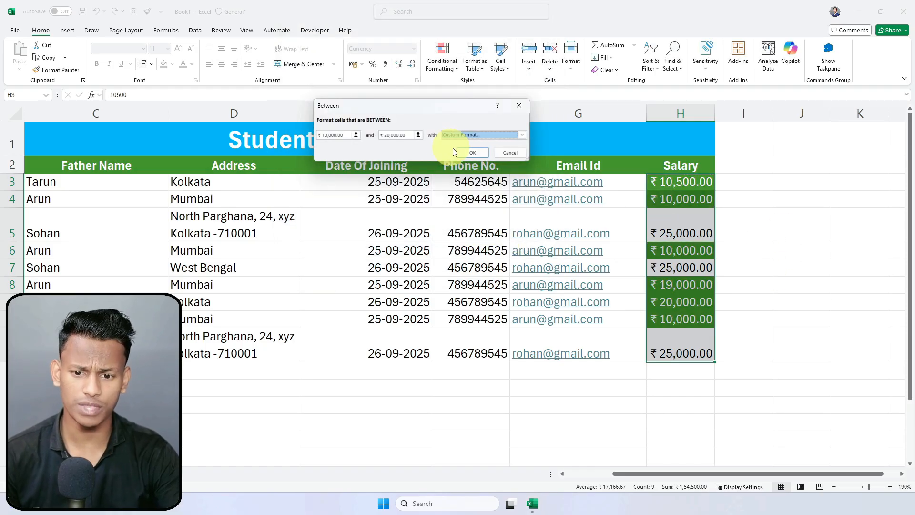
click(466, 153)
click(791, 235)
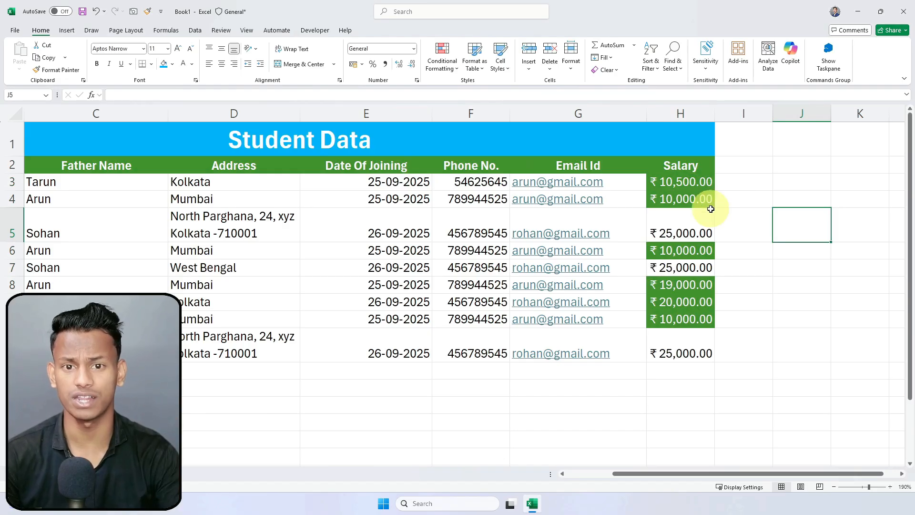
Step: Check salaries in H3, H4 and H8, then change H5 from 25000 to 15000
click(720, 285)
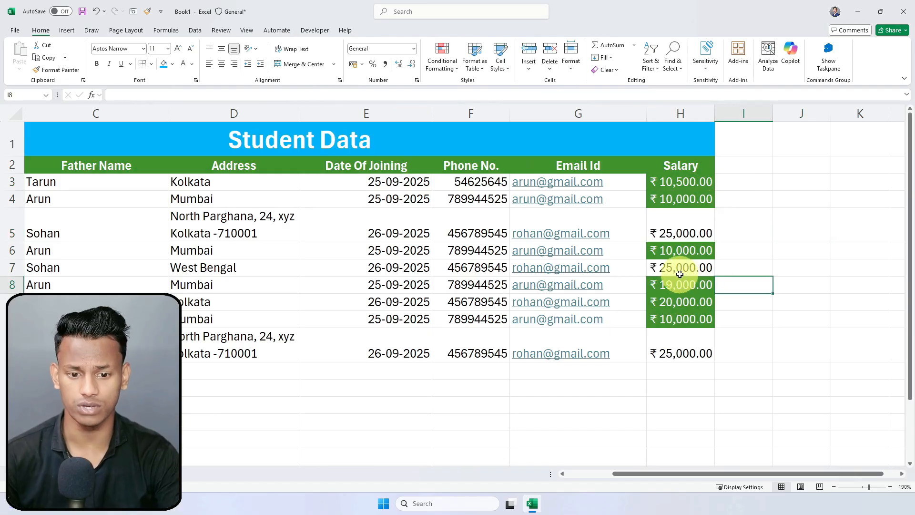
click(691, 194)
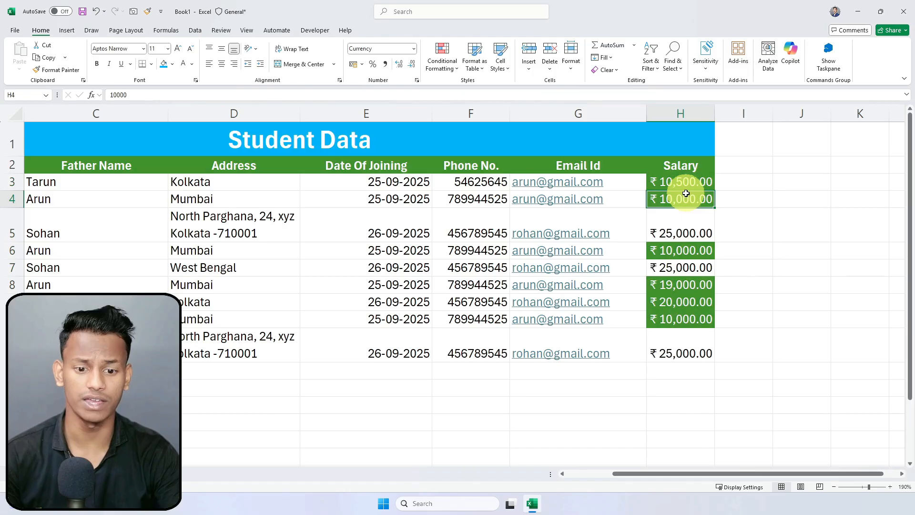
click(683, 286)
click(680, 181)
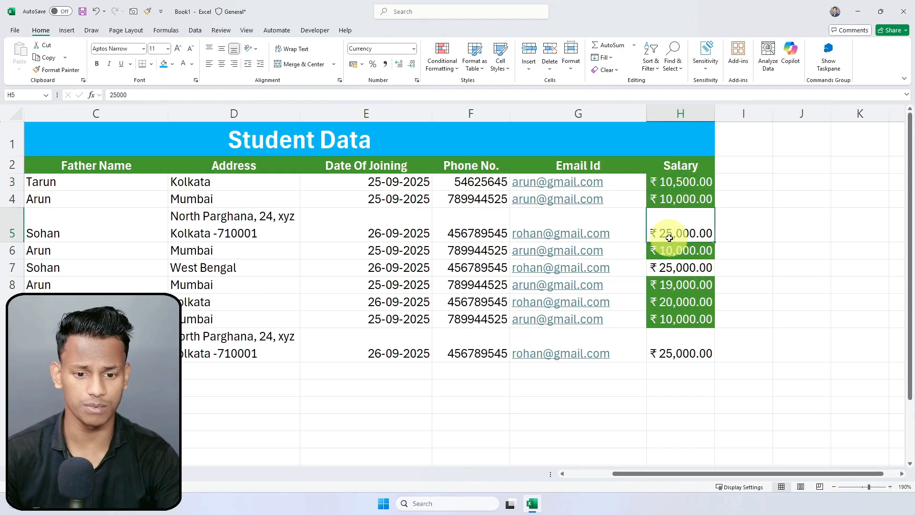
double_click(685, 232)
key(BackSpace)
text(1)
key(Return)
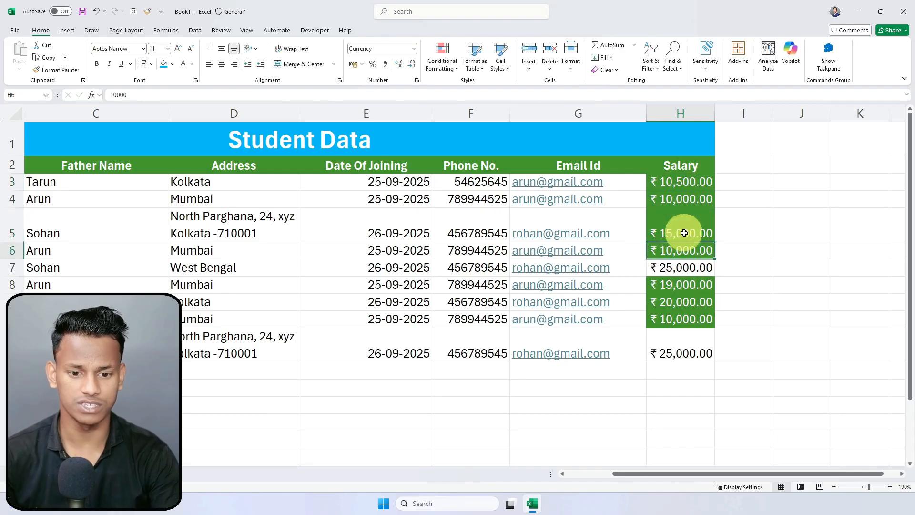
click(761, 244)
click(705, 237)
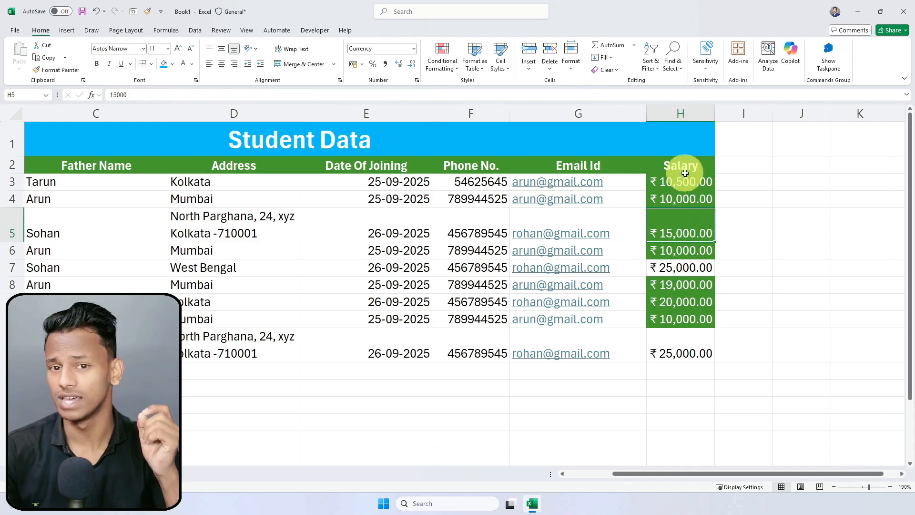
Step: Select the salary column and look over the number format and Conditional Formatting menus without changes
drag(684, 177, 684, 353)
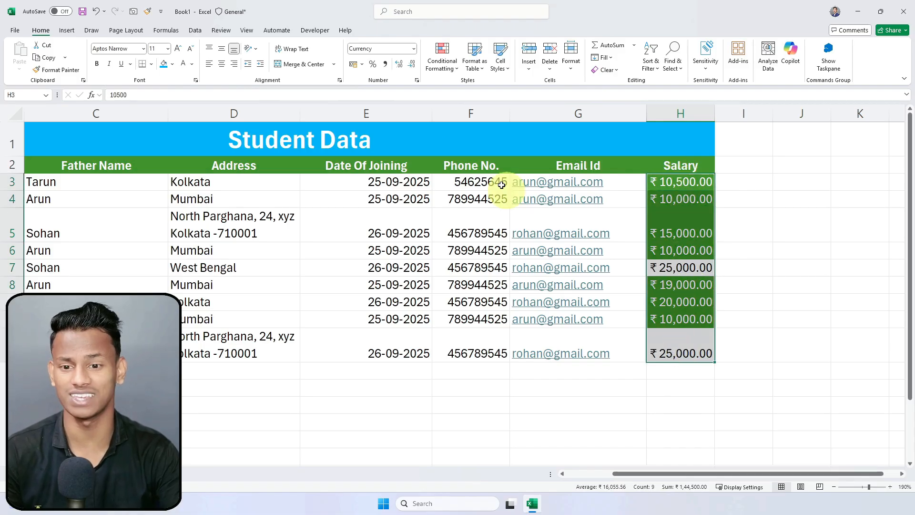
click(414, 49)
click(594, 215)
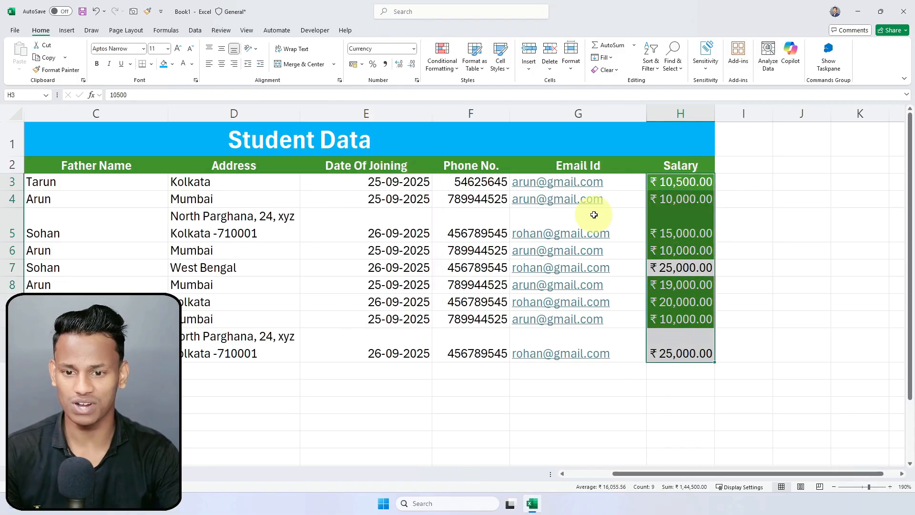
click(443, 63)
mouse_move(471, 204)
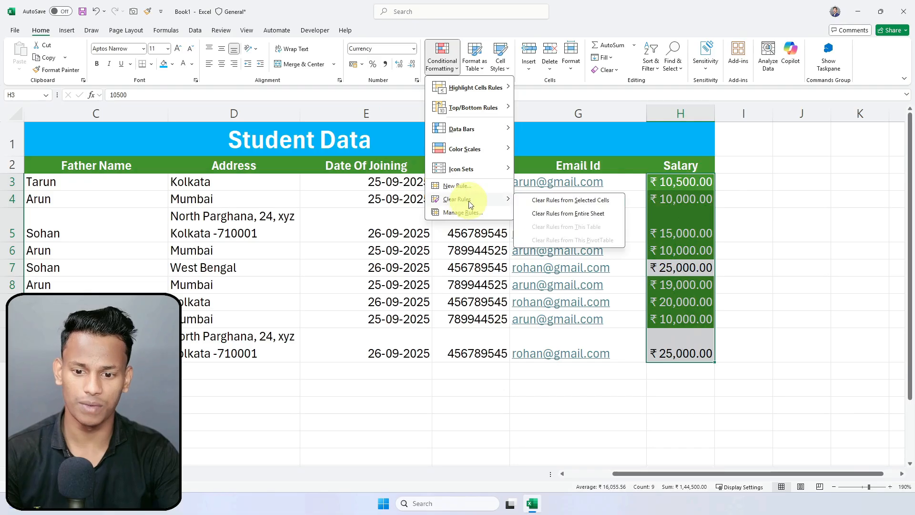
click(738, 223)
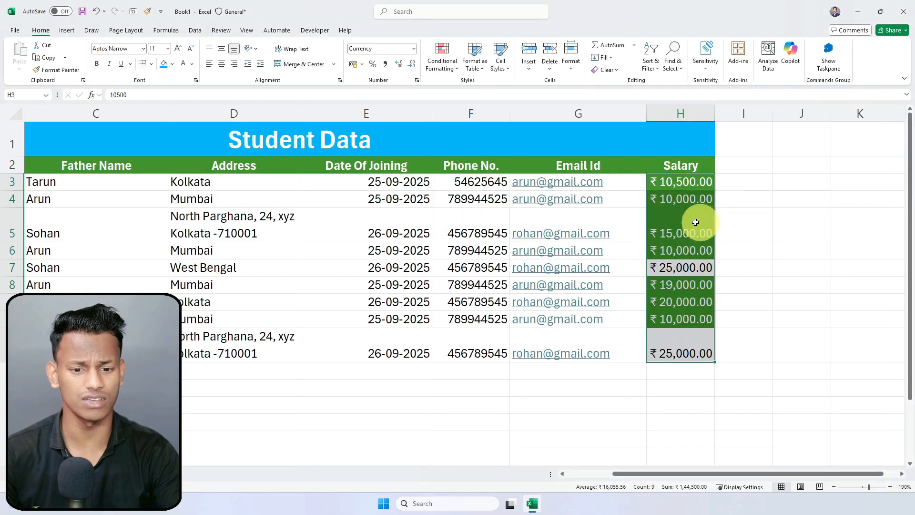
click(731, 224)
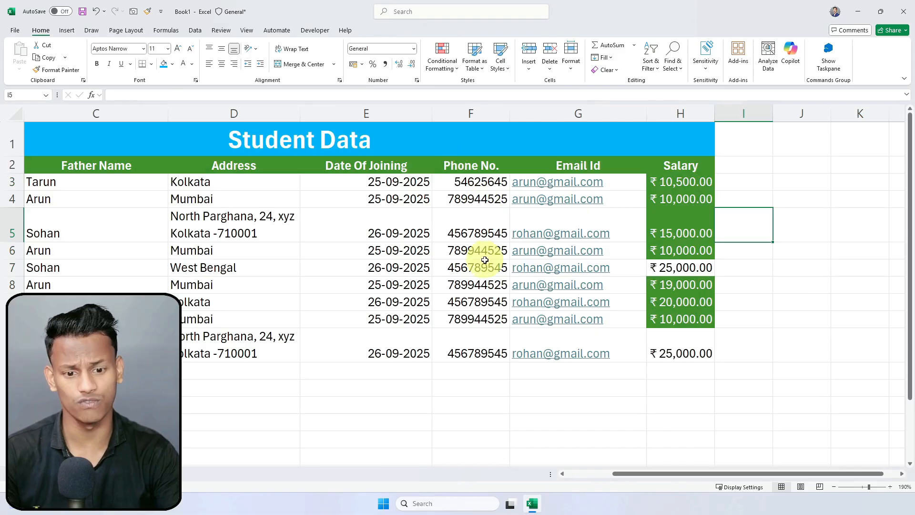
Step: Select the salary cells in column H, trying and cancelling a few other selections
drag(704, 185, 705, 353)
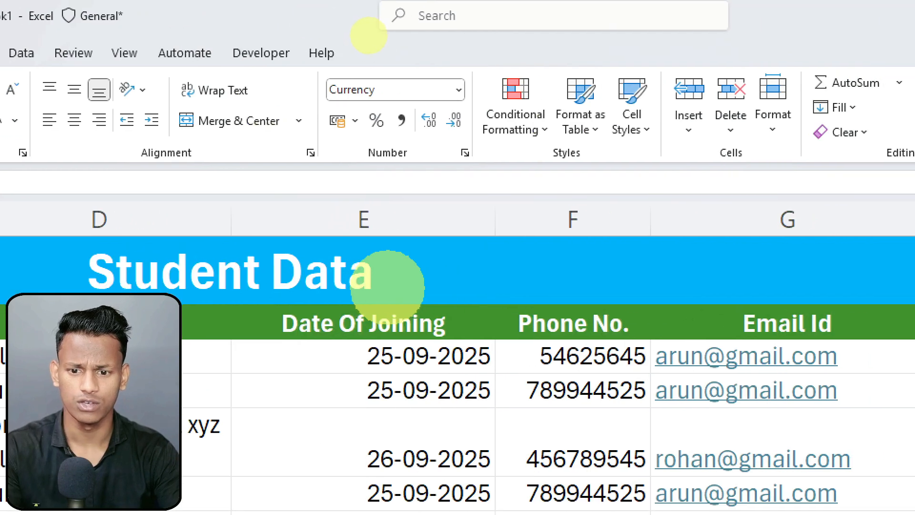
drag(432, 138, 415, 217)
key(ctrl+z)
drag(425, 137, 389, 267)
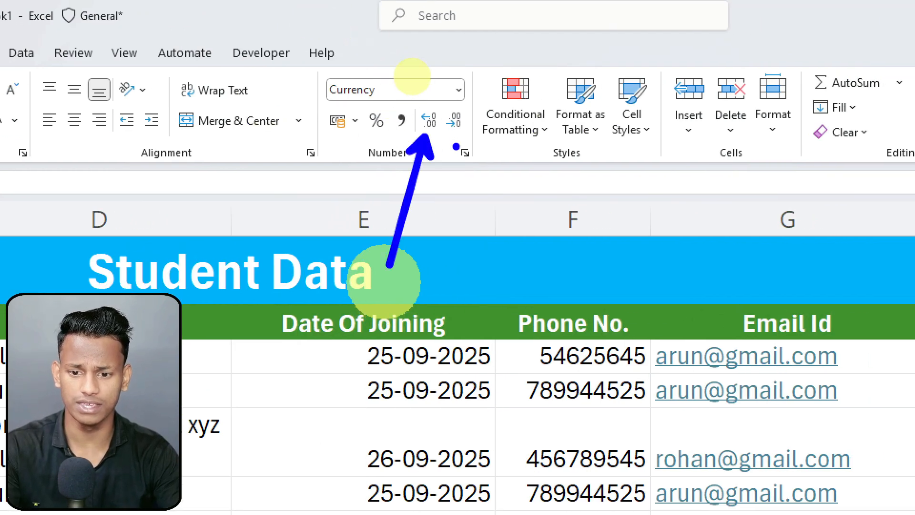
drag(453, 143, 481, 247)
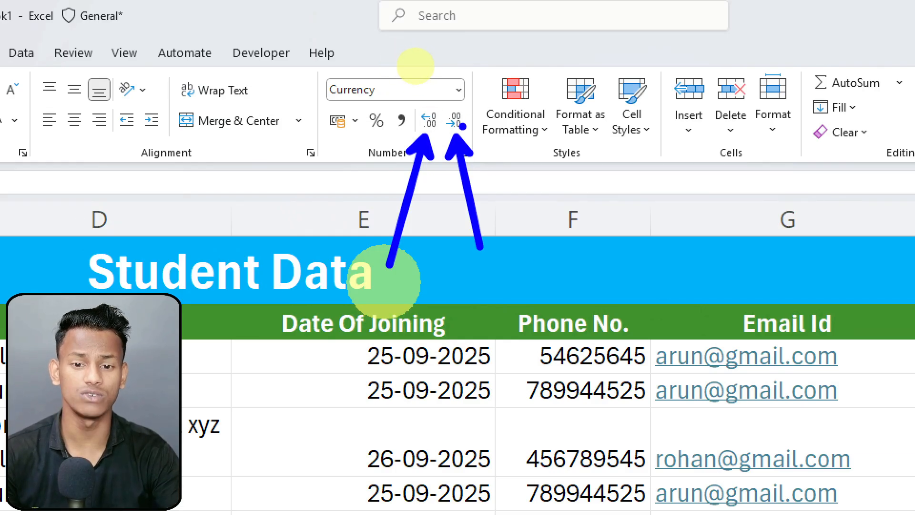
key(Escape)
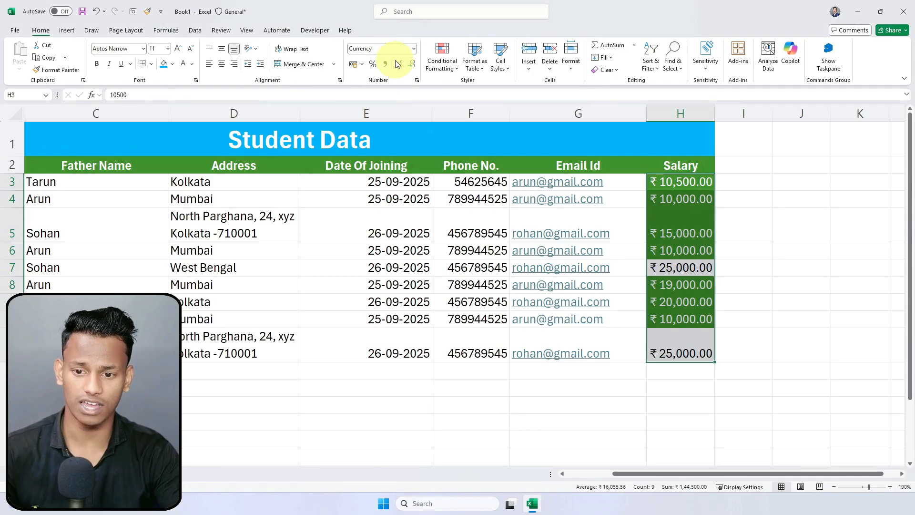
Step: Add eight decimal places to the salaries, then reduce them, settling back at two decimals
click(398, 64)
click(398, 64)
click(398, 65)
click(398, 66)
click(398, 67)
click(399, 68)
click(399, 70)
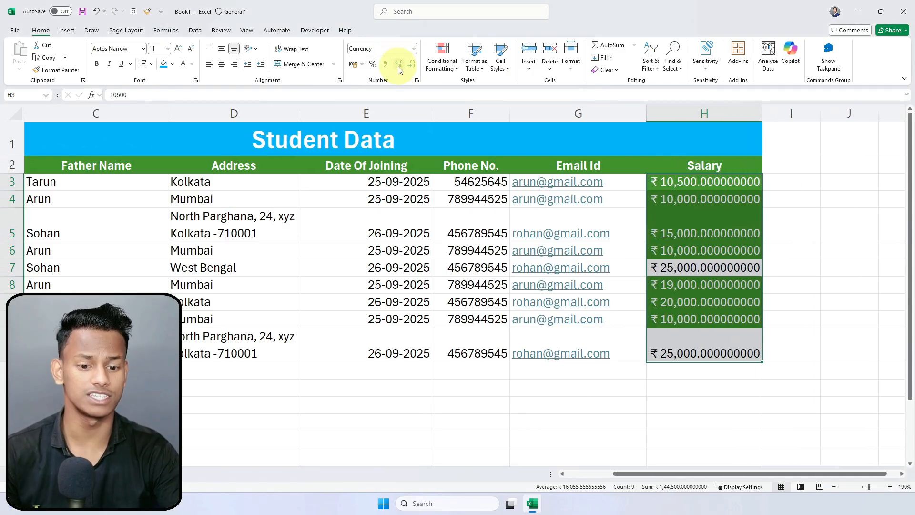
click(399, 69)
click(413, 69)
click(412, 69)
click(412, 70)
click(413, 71)
click(413, 70)
click(413, 70)
click(413, 70)
click(412, 70)
click(413, 71)
click(410, 71)
click(400, 71)
click(401, 71)
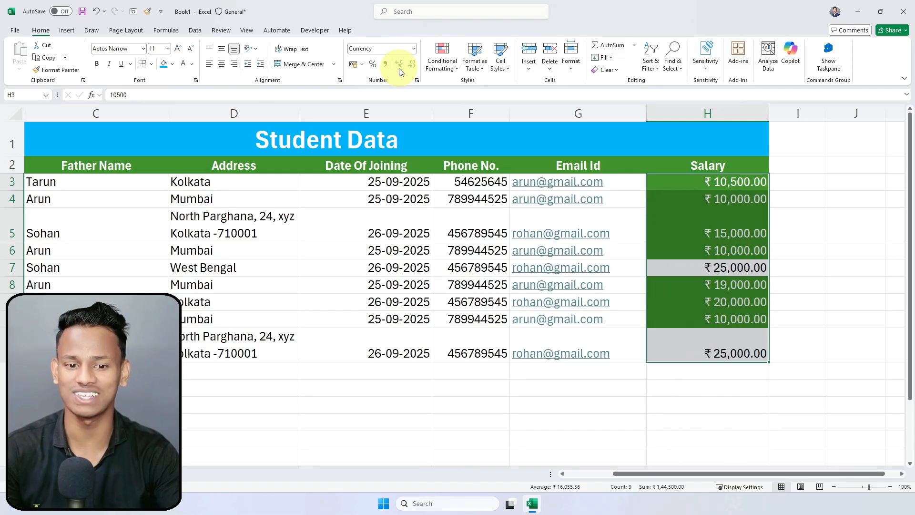
Step: Auto-fit column H to the salaries and make it slightly wider
click(786, 212)
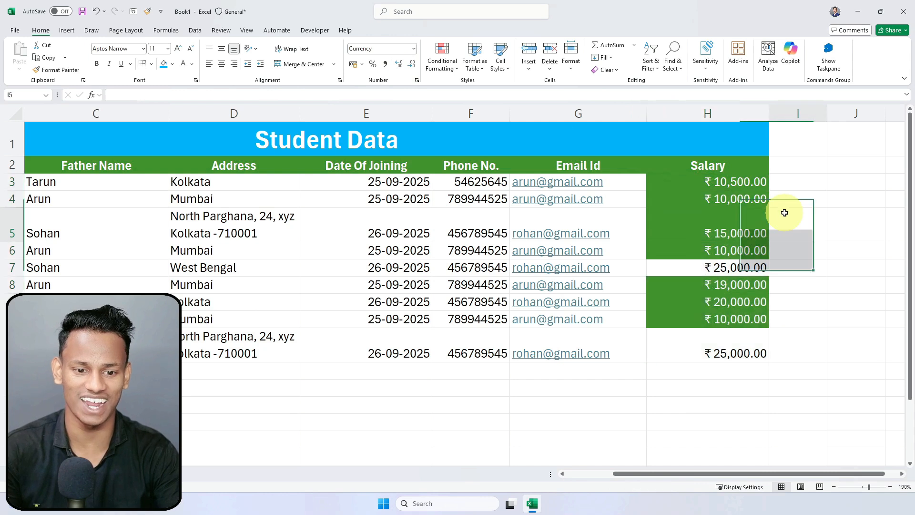
double_click(769, 111)
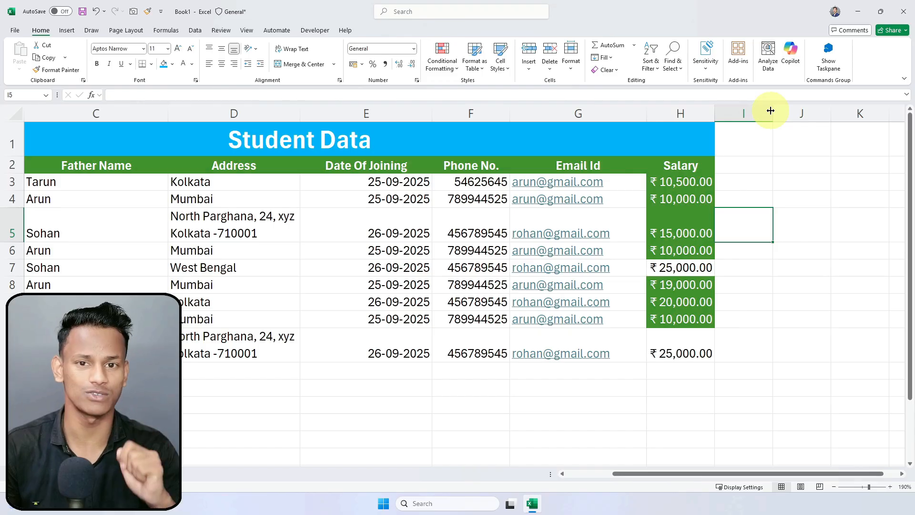
click(735, 200)
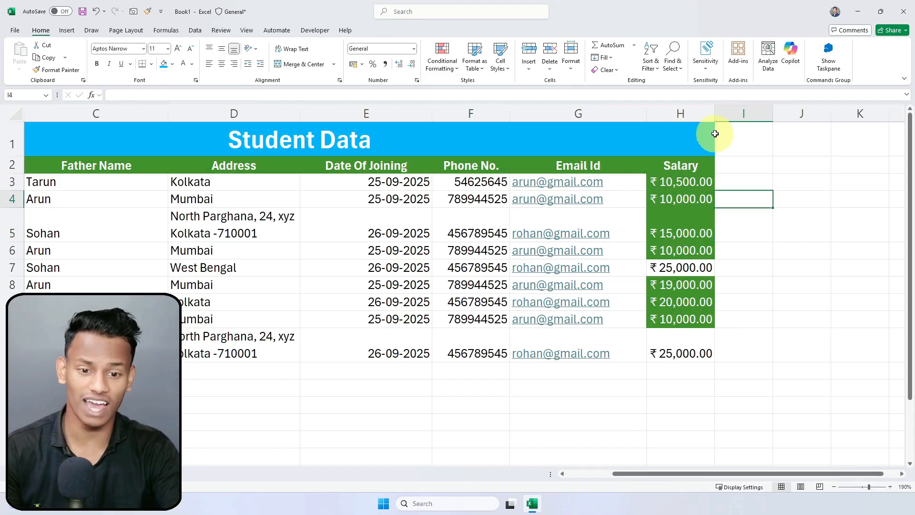
drag(716, 113, 726, 113)
click(750, 248)
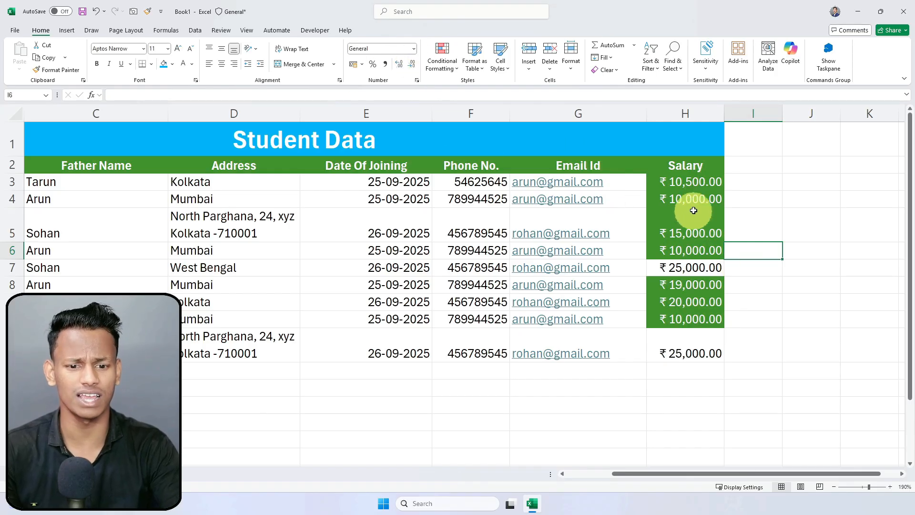
click(681, 200)
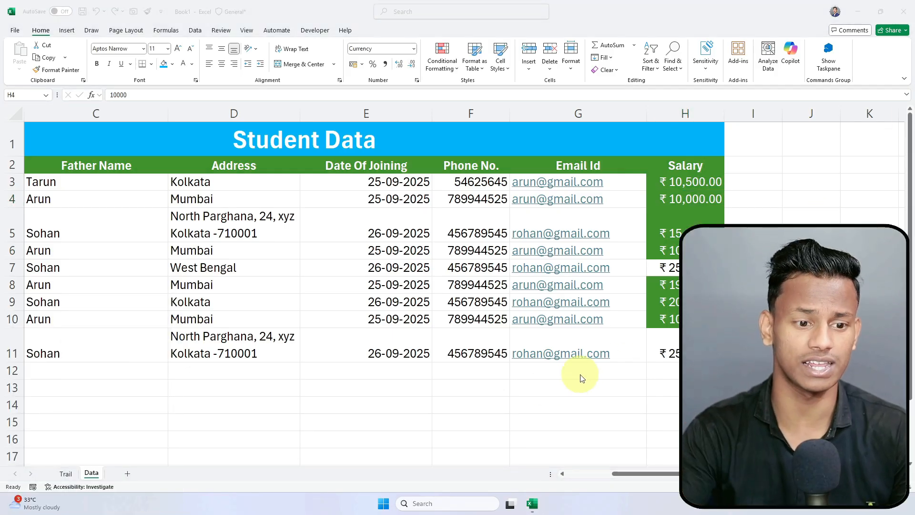
Step: Add a new worksheet and enter the headings Sl No and Name in A1:B1
click(127, 475)
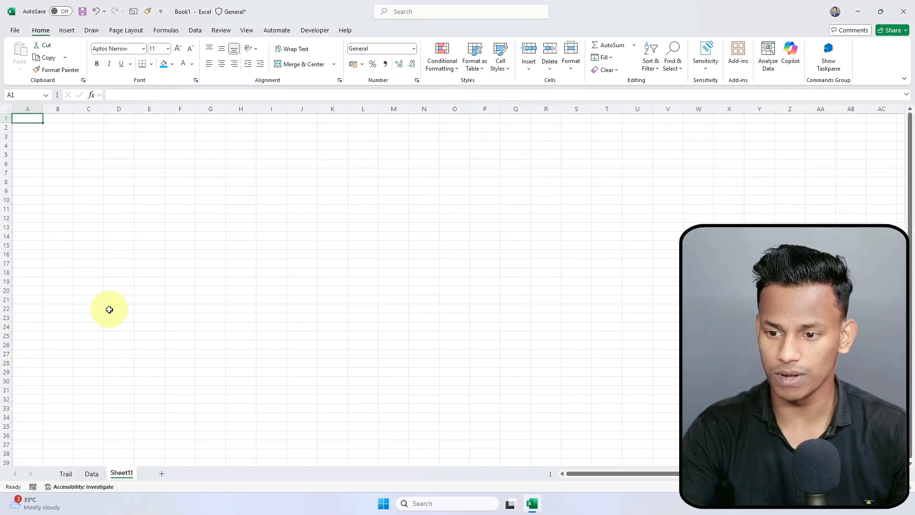
scroll(74, 208, up, 8)
scroll(73, 208, up, 1)
click(125, 193)
click(123, 171)
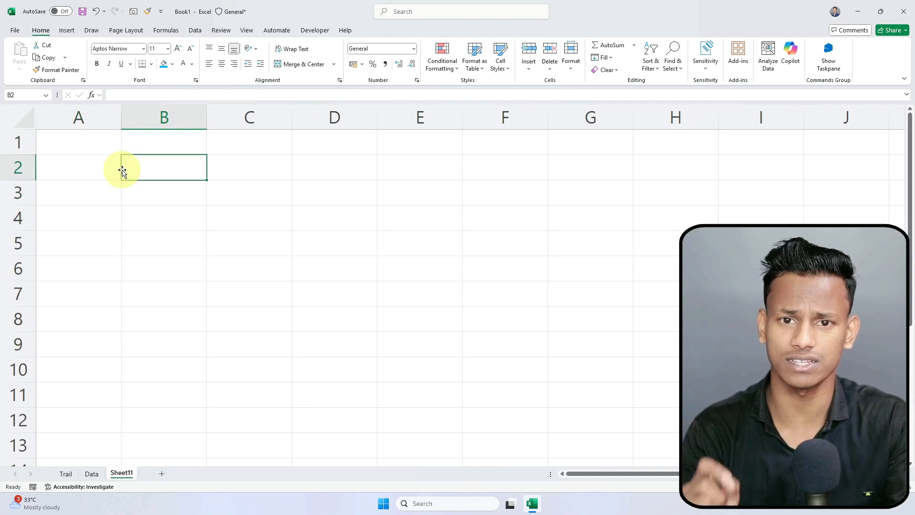
key(Up)
key(Left)
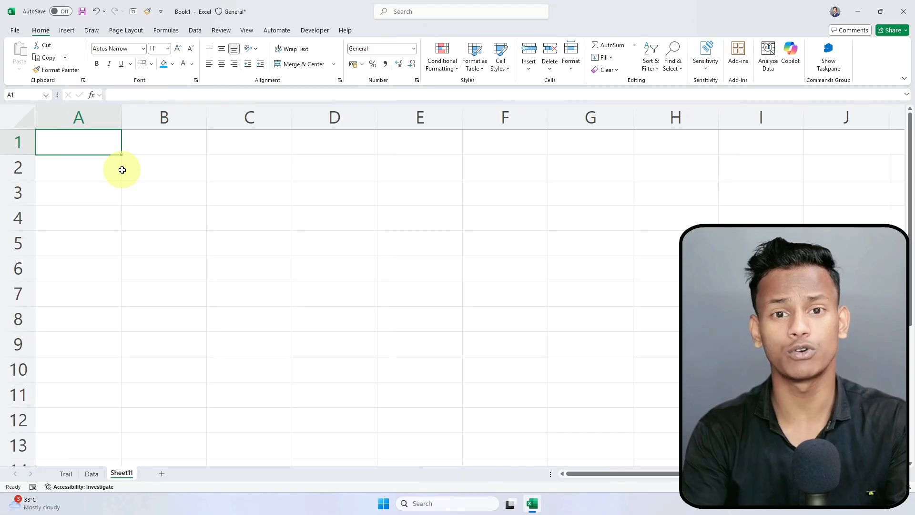
text(S)
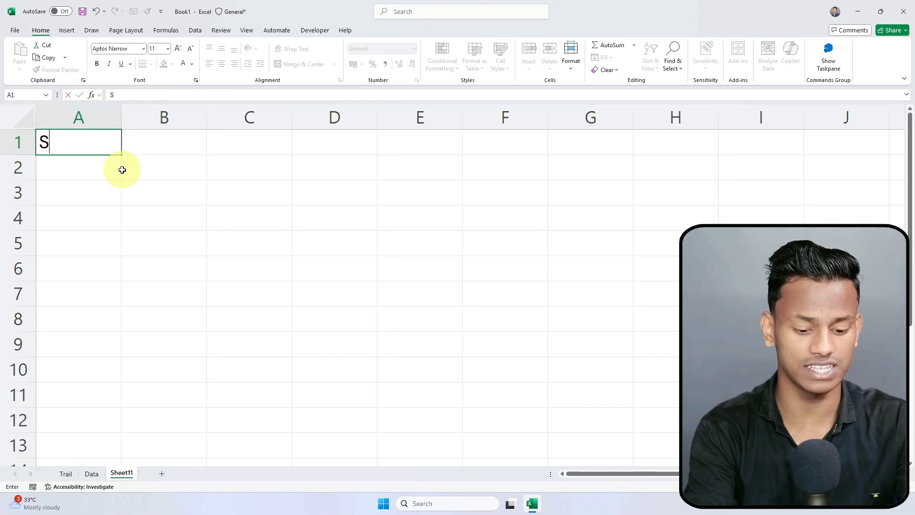
text(l No)
key(Tab)
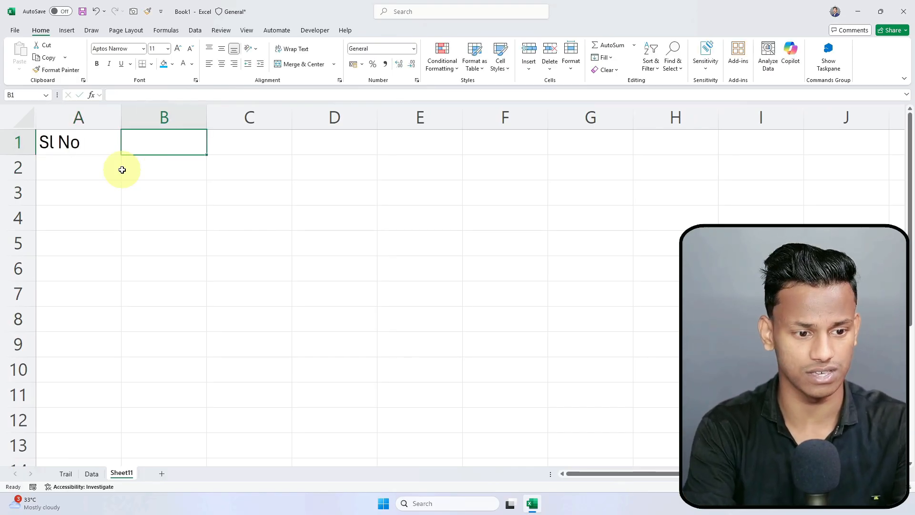
text(Name)
key(Tab)
Step: Enter the headings Maths, Bio, Physics, Chemistry and Computer in C1:G1
text(Addr)
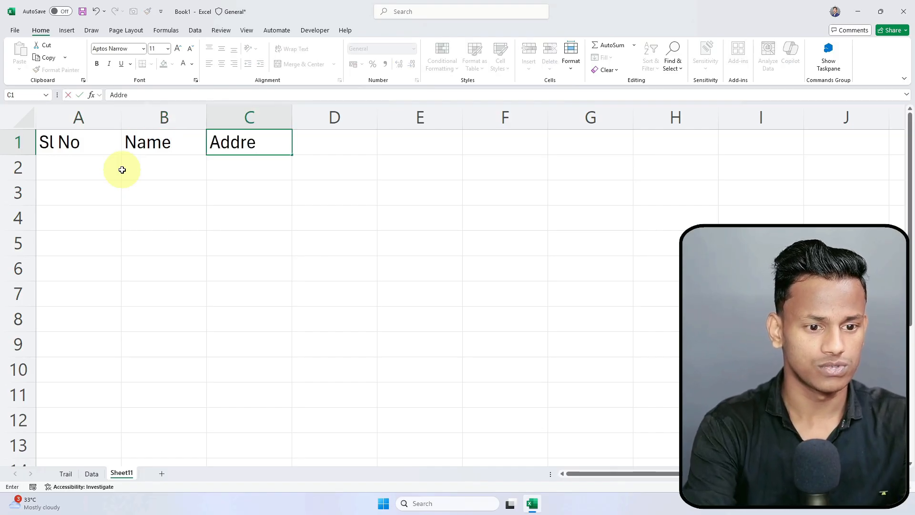
key(BackSpace)
key(BackSpace)
key(BackSpace)
key(BackSpace)
key(BackSpace)
text(M)
key(BackSpace)
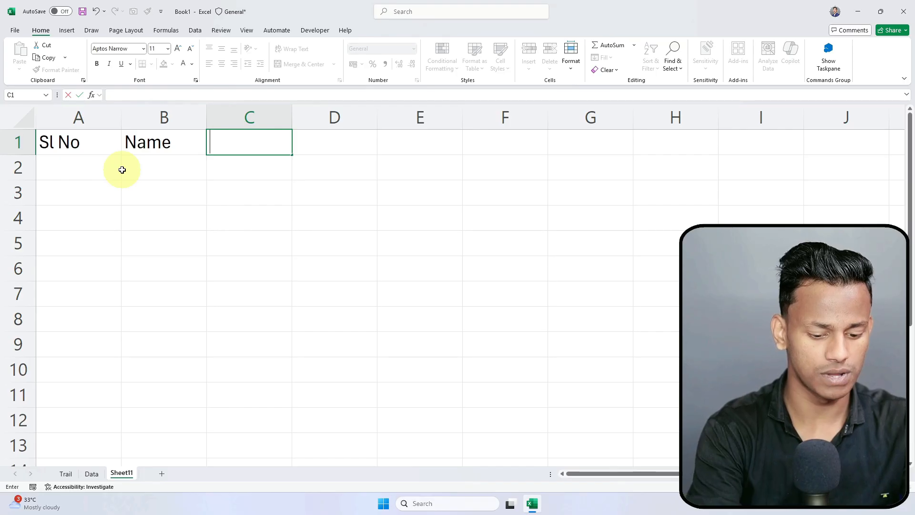
text(Maths)
key(Tab)
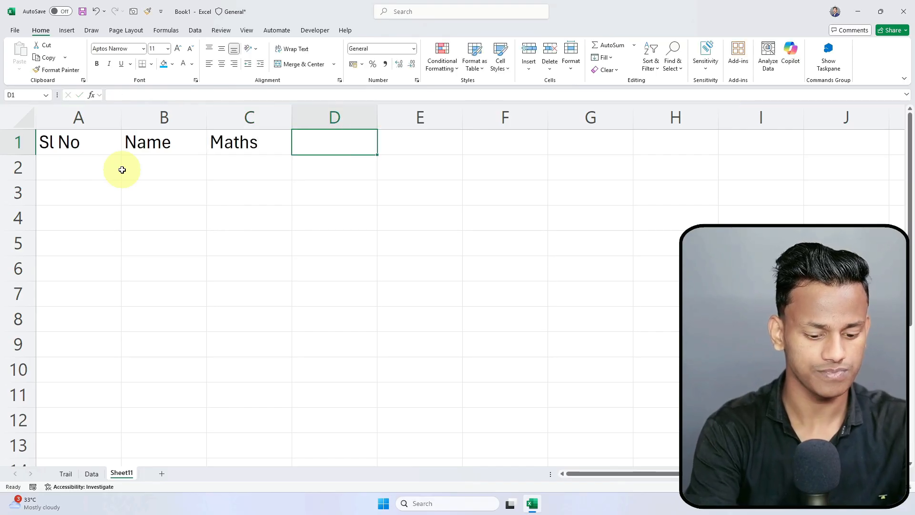
text(Bio)
key(Tab)
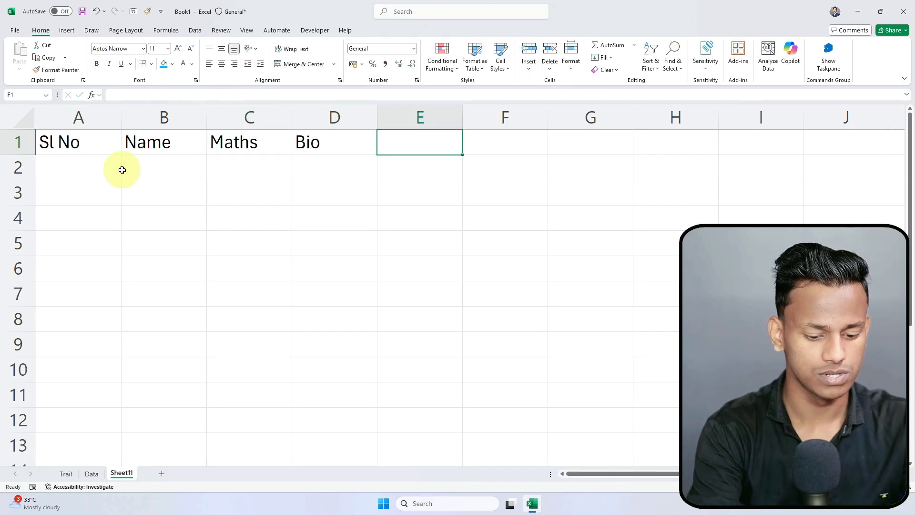
text(Ph)
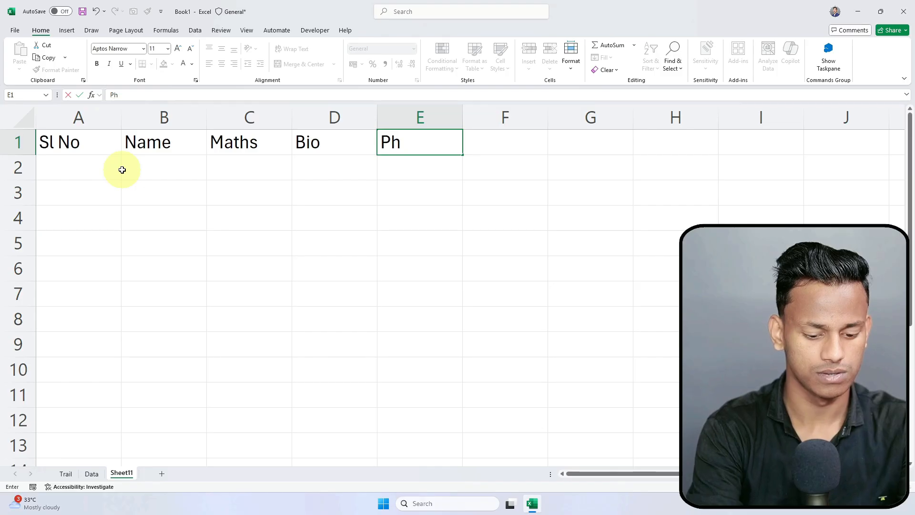
text(ysics)
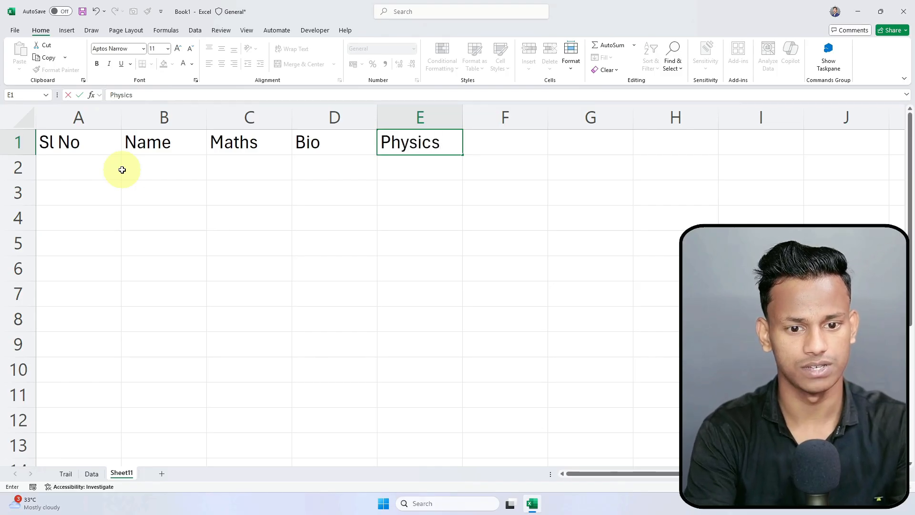
key(Tab)
text(Chemis)
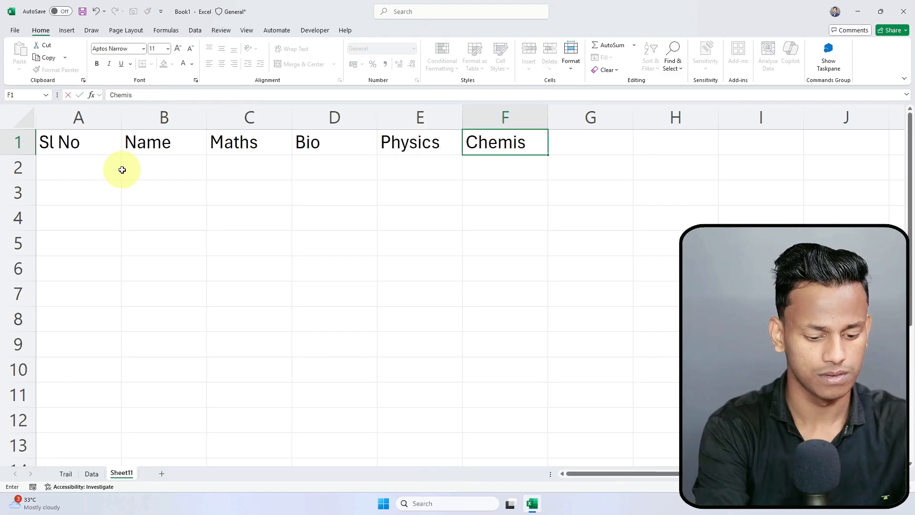
text(try)
key(Tab)
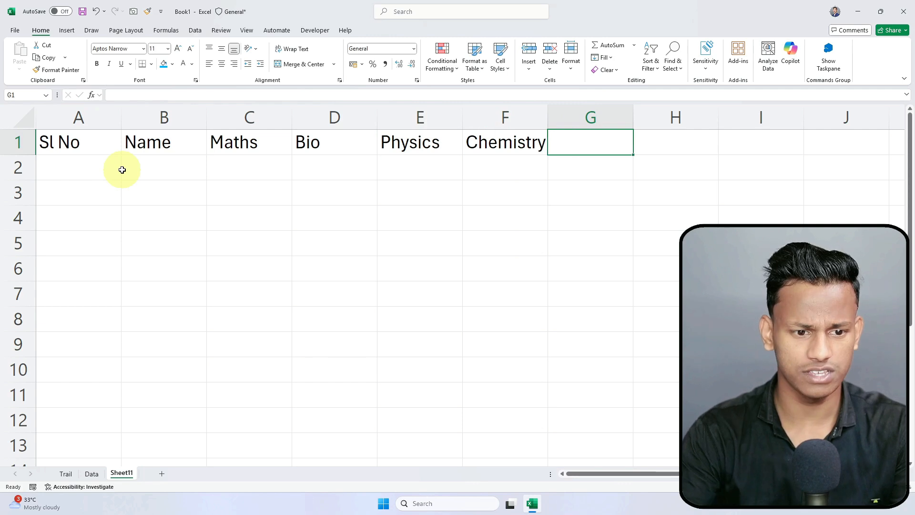
text(Geo)
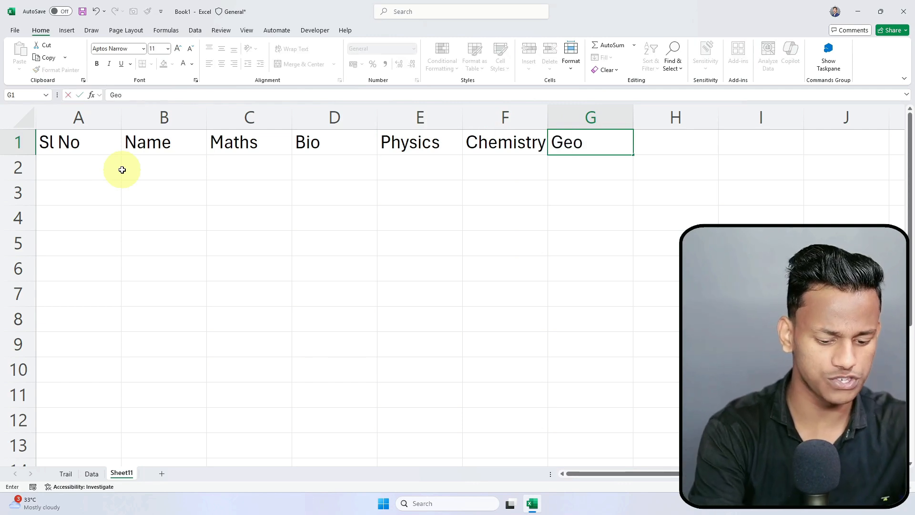
key(BackSpace)
key(BackSpace)
text(C)
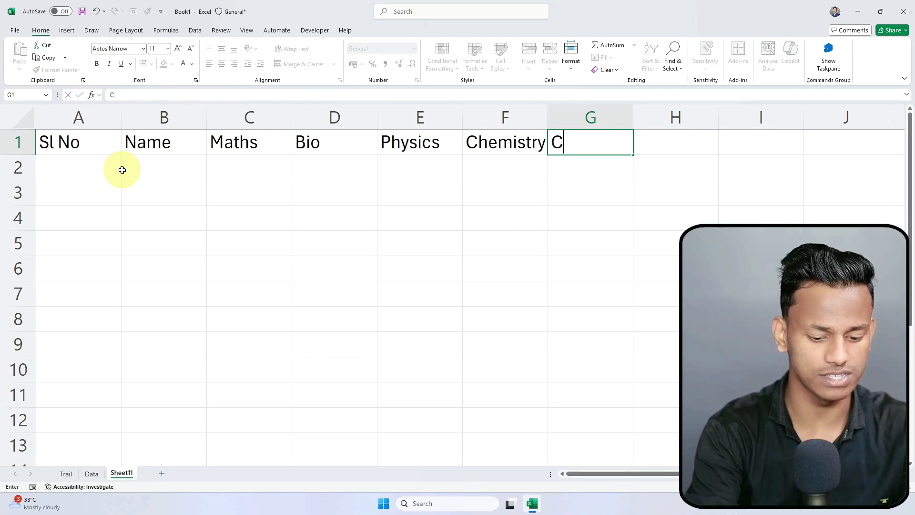
text(omput)
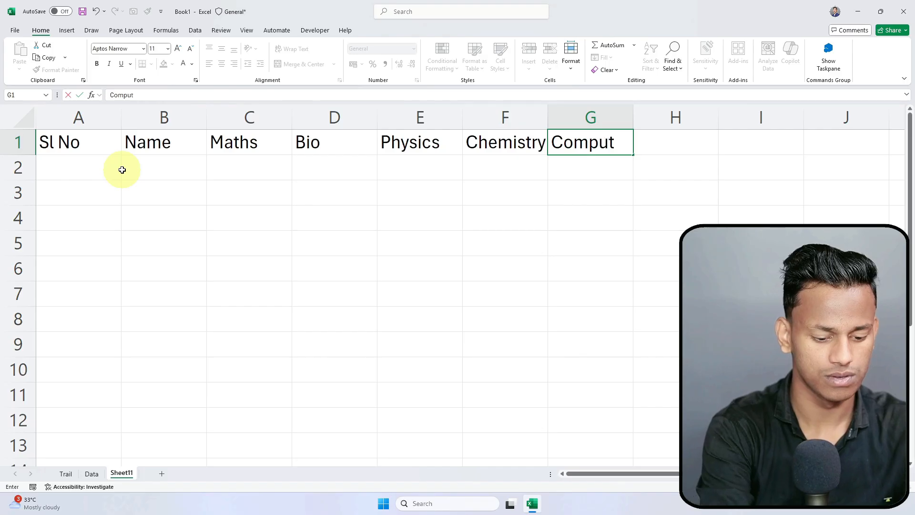
text(er)
key(Tab)
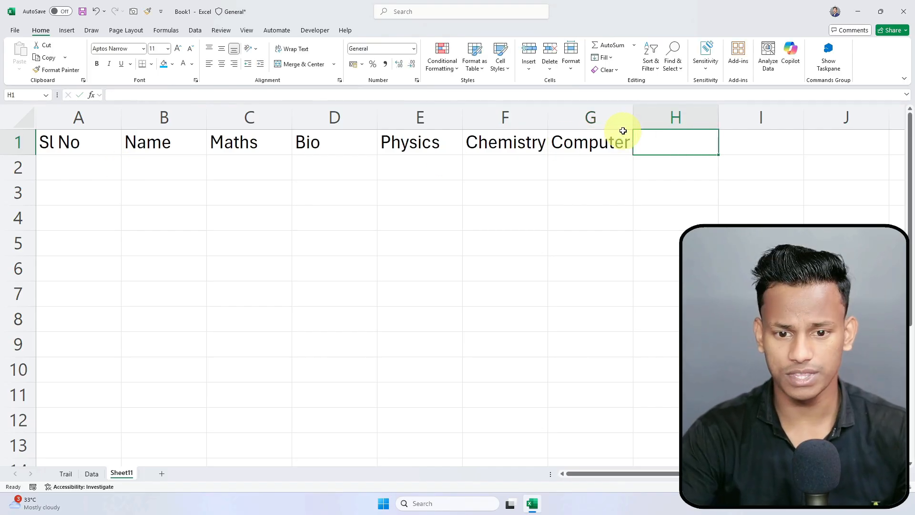
Step: Enter Total in H1, discarding a half-typed extra heading in I1
drag(245, 145, 604, 140)
click(664, 143)
text(Total)
key(Tab)
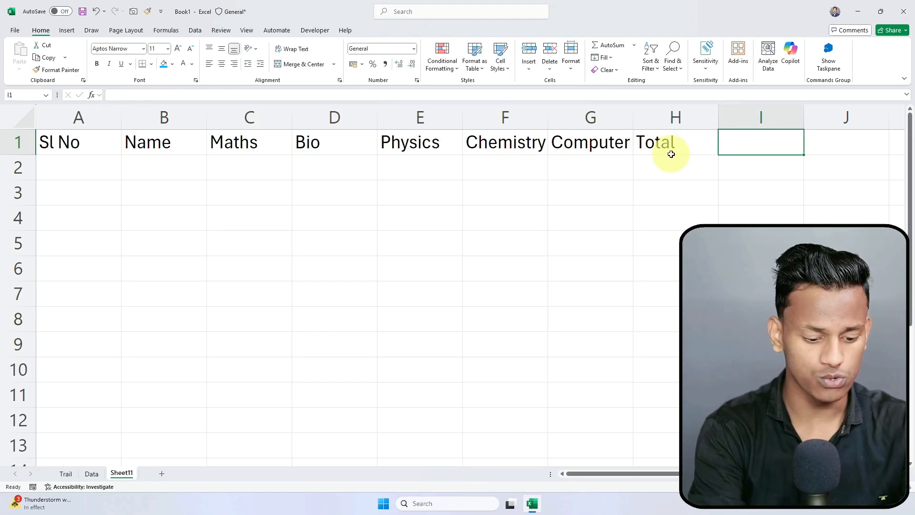
text(Ava)
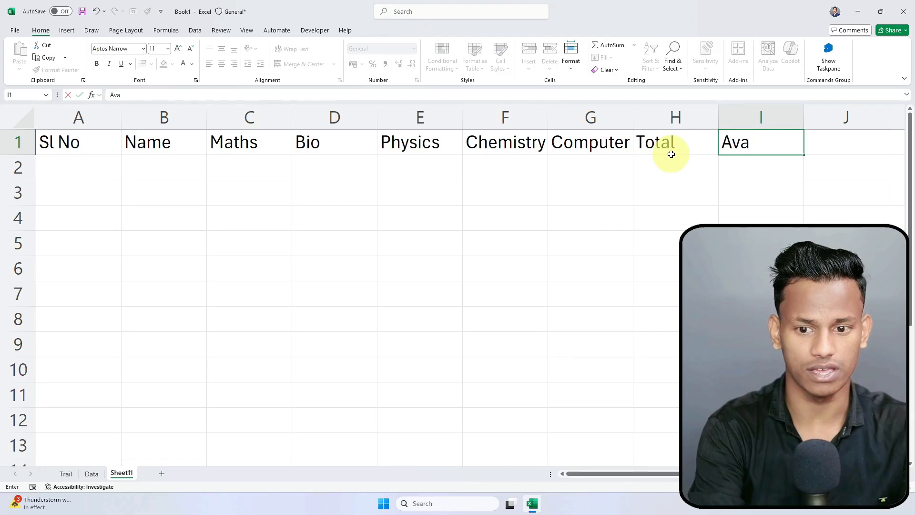
key(BackSpace)
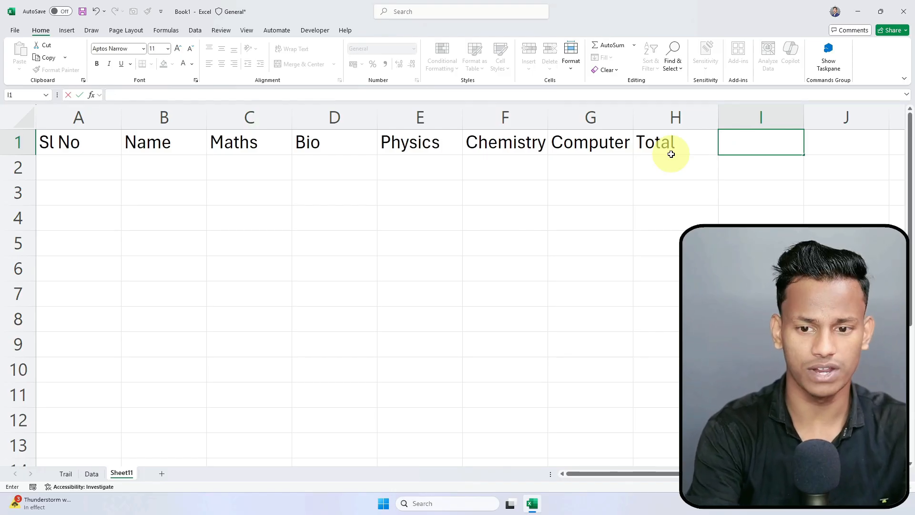
click(672, 155)
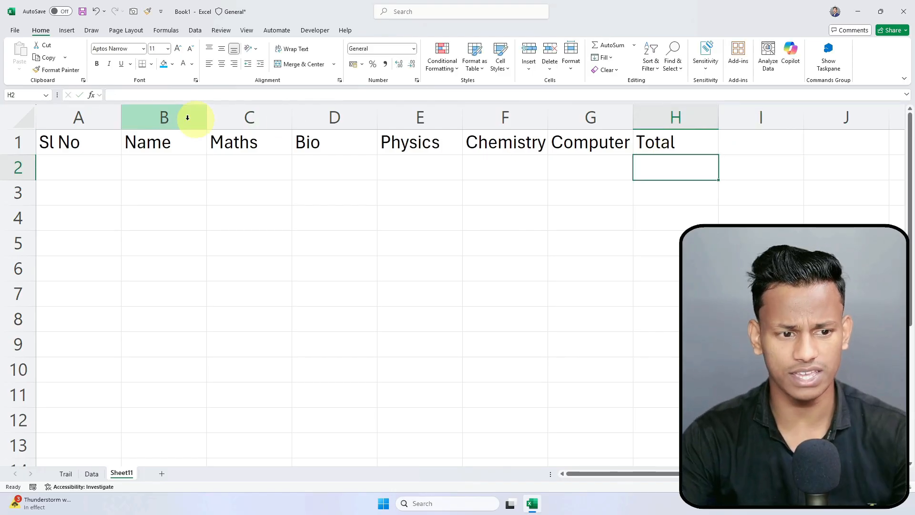
Step: Select the whole sheet and auto-fit every column to its heading
click(23, 115)
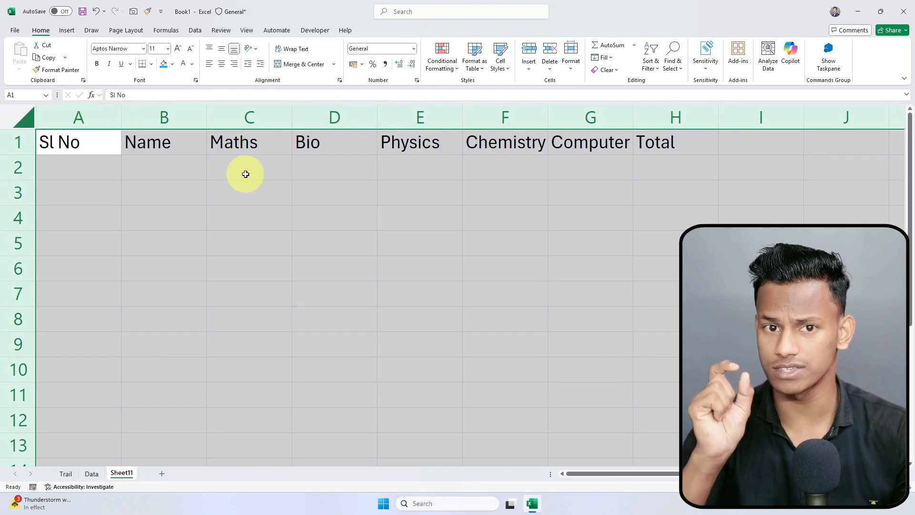
double_click(127, 112)
click(106, 245)
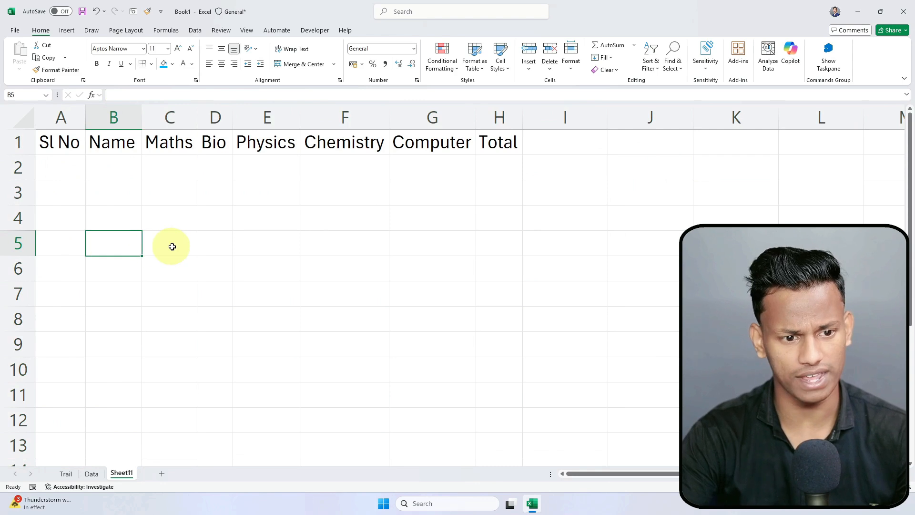
Step: Enter 1 and 2 in A2:A3 and fill the serial numbers down to 10 in A11
click(57, 164)
text(1)
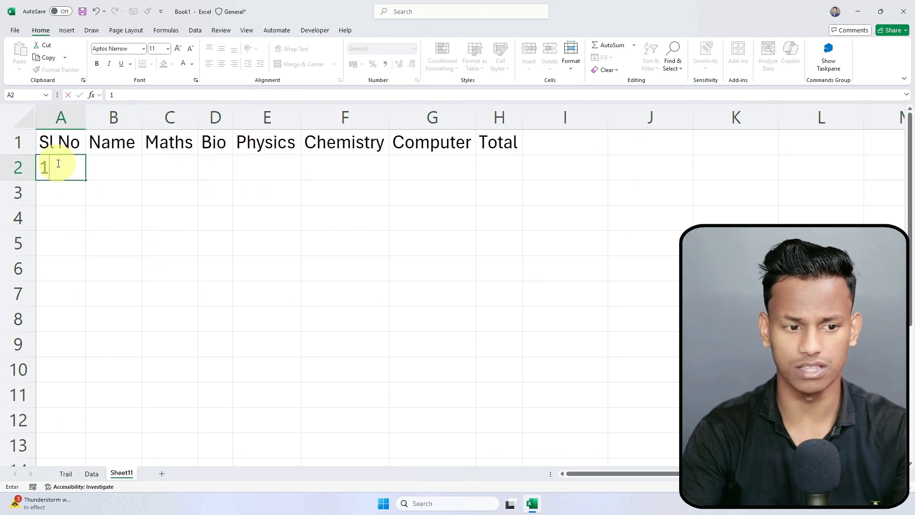
key(Return)
text(32)
text(2)
key(Return)
drag(57, 164, 75, 393)
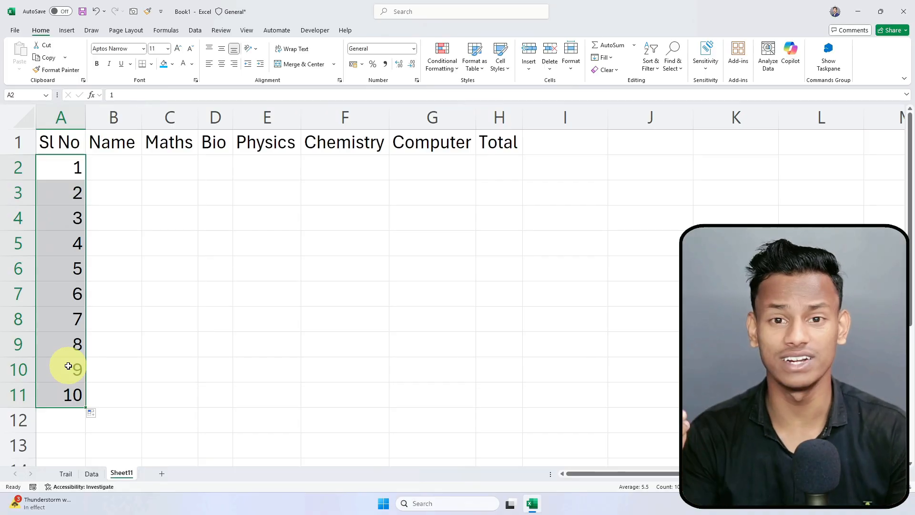
click(113, 145)
Step: Enter the first seven student names down column B from B2 to B8, fixing one misspelling
click(119, 171)
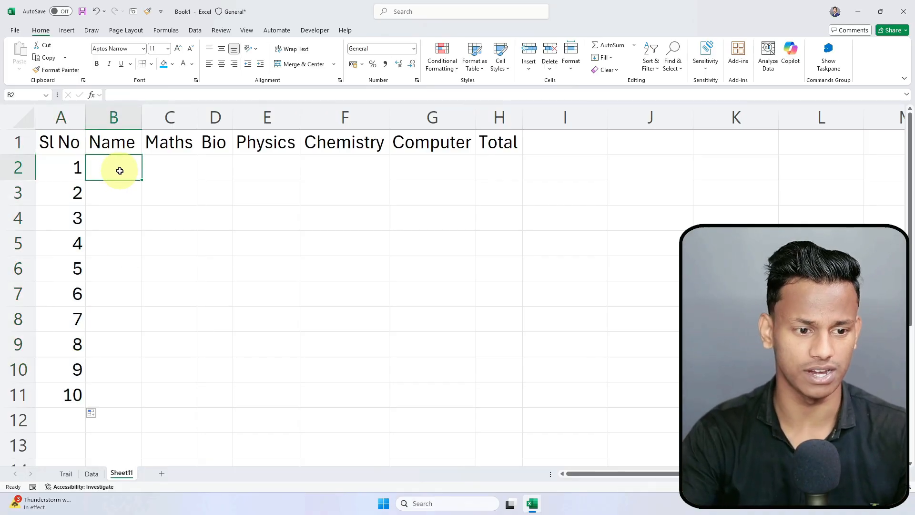
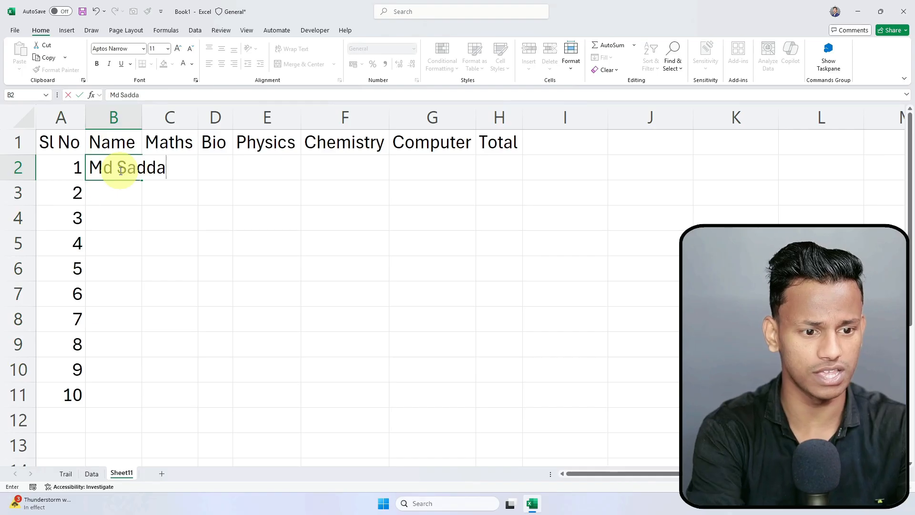
key(Return)
text(Shahbaaz)
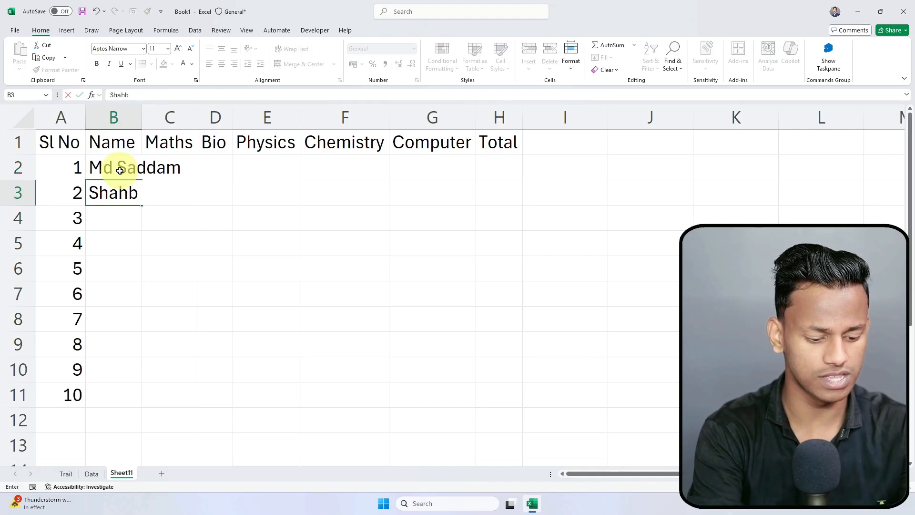
key(Return)
text(A)
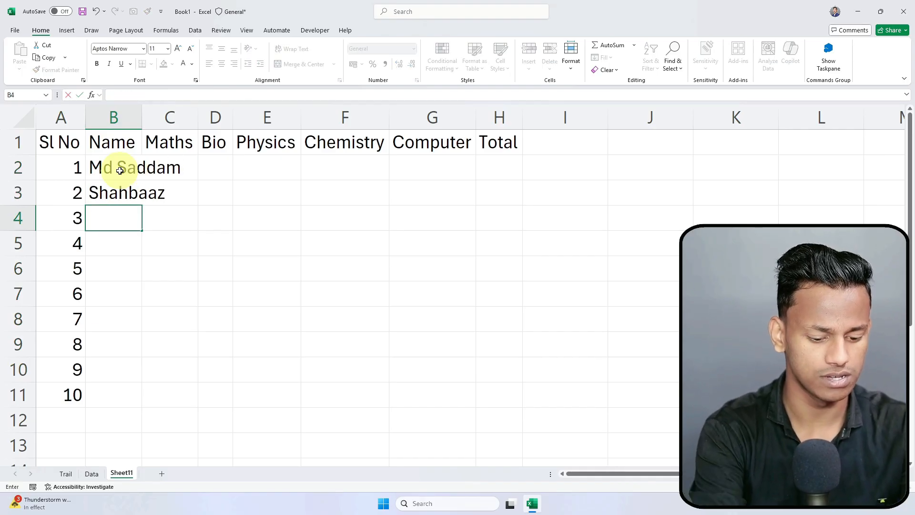
text(Tarbree)
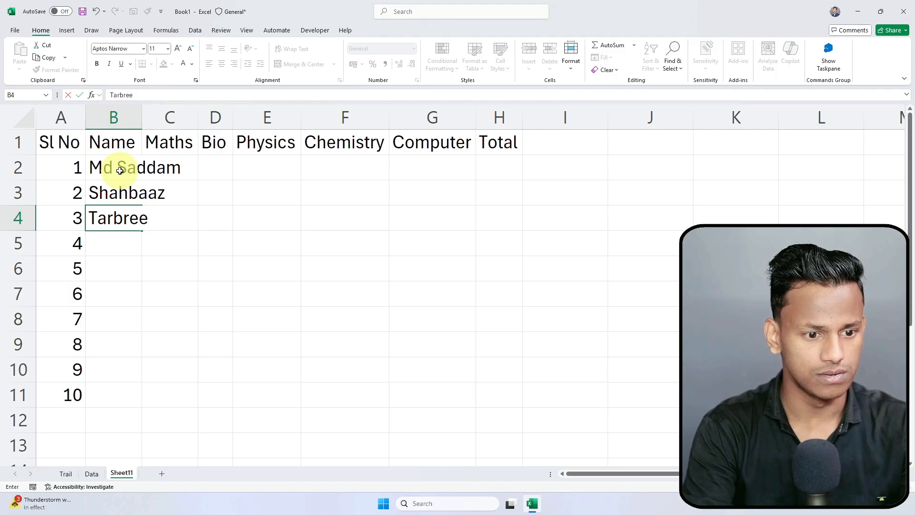
key(BackSpace)
key(BackSpace)
key(BackSpace)
key(BackSpace)
text(bre)
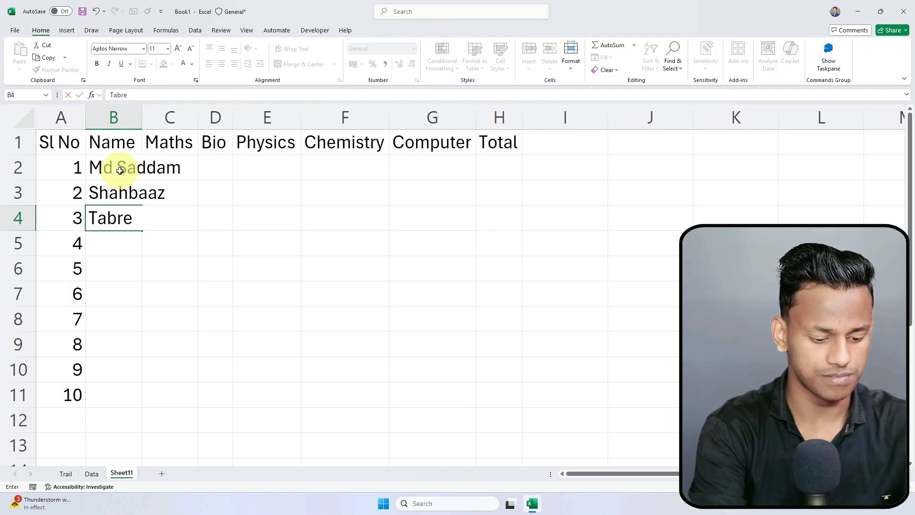
key(Return)
text(Arun)
key(Return)
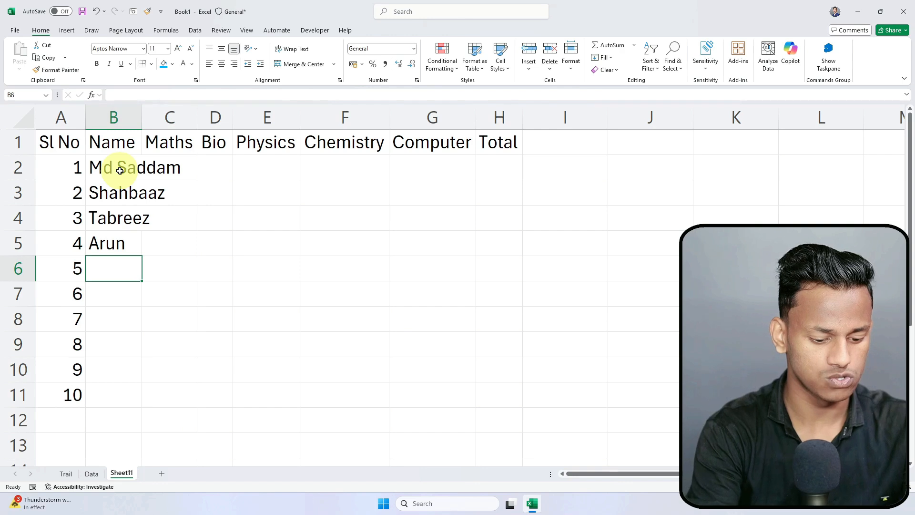
text(Sio)
text(han)
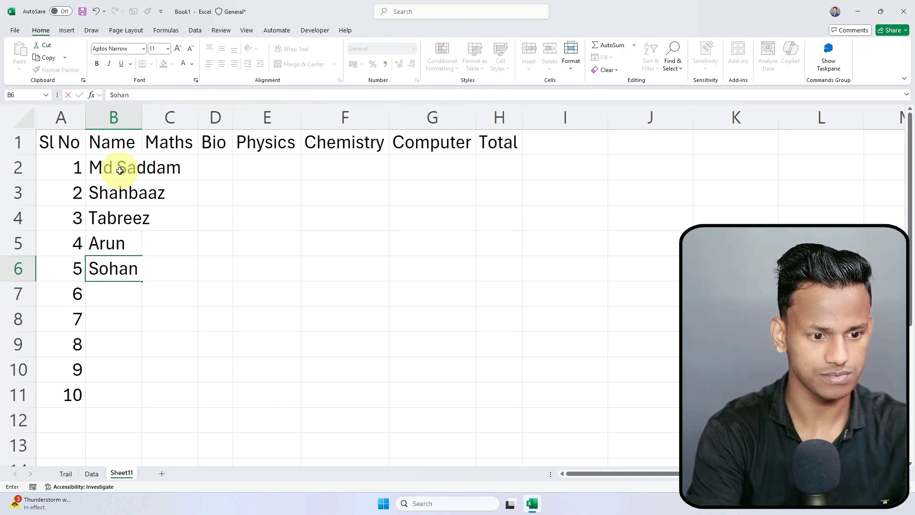
key(Return)
text(Rohan)
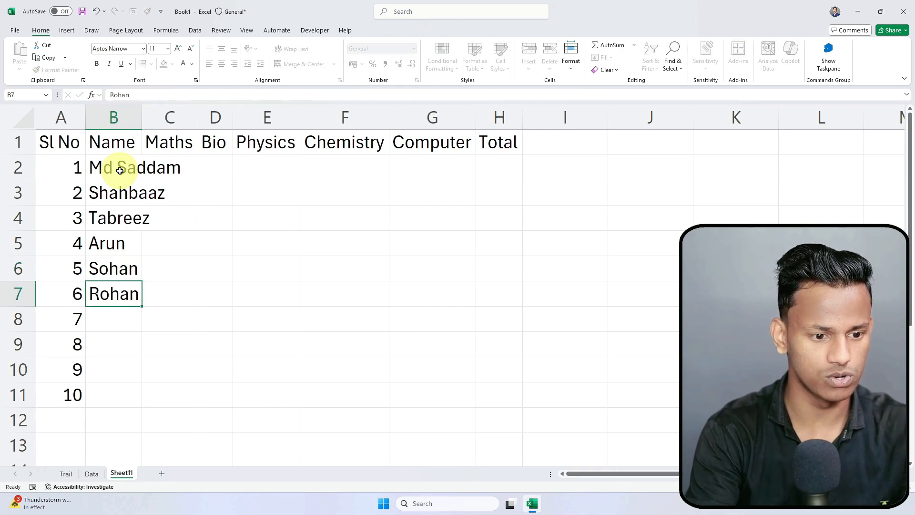
key(Return)
text(Sunil)
key(Return)
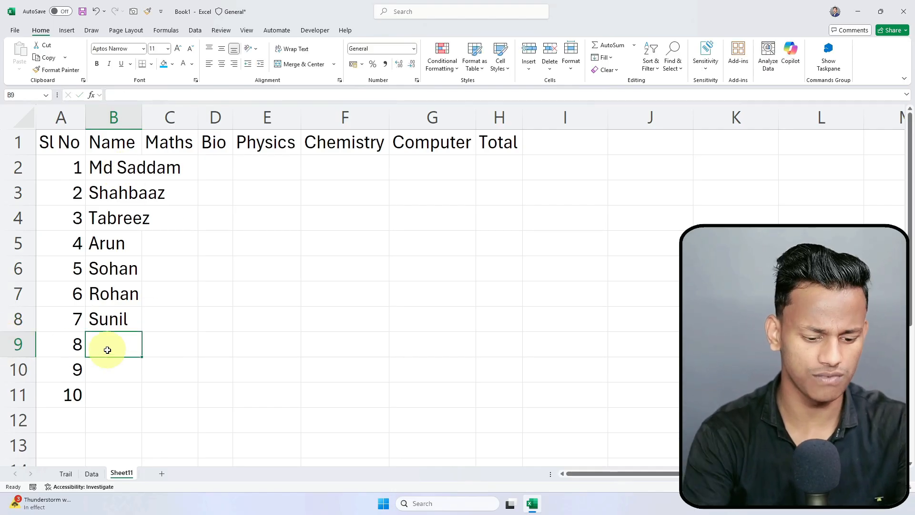
Step: Add the eighth, ninth and tenth student names in B9:B11, rejecting AutoComplete suggestions
text(Ri)
key(BackSpace)
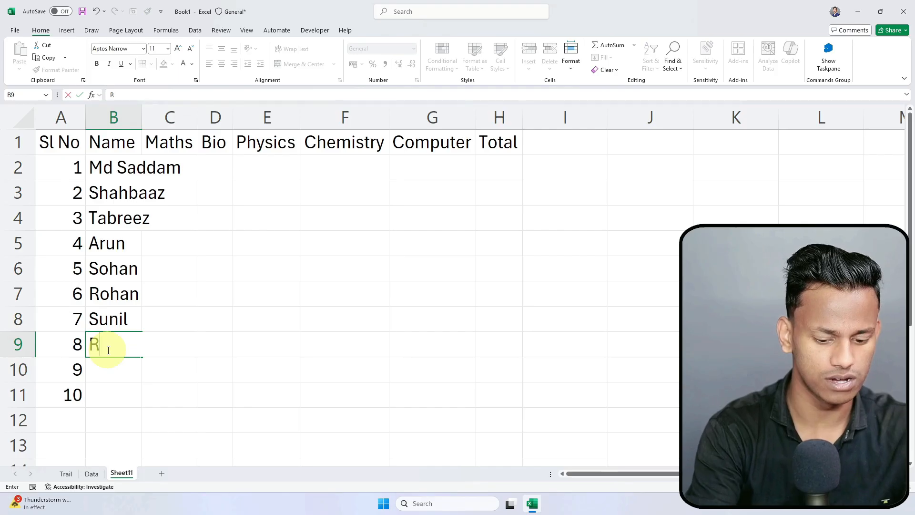
text(ohit)
key(Return)
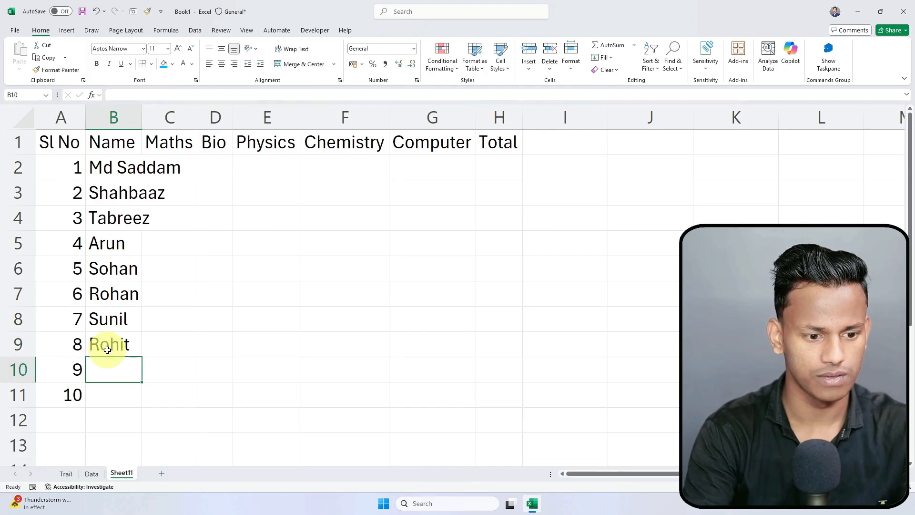
text(Arup)
key(Return)
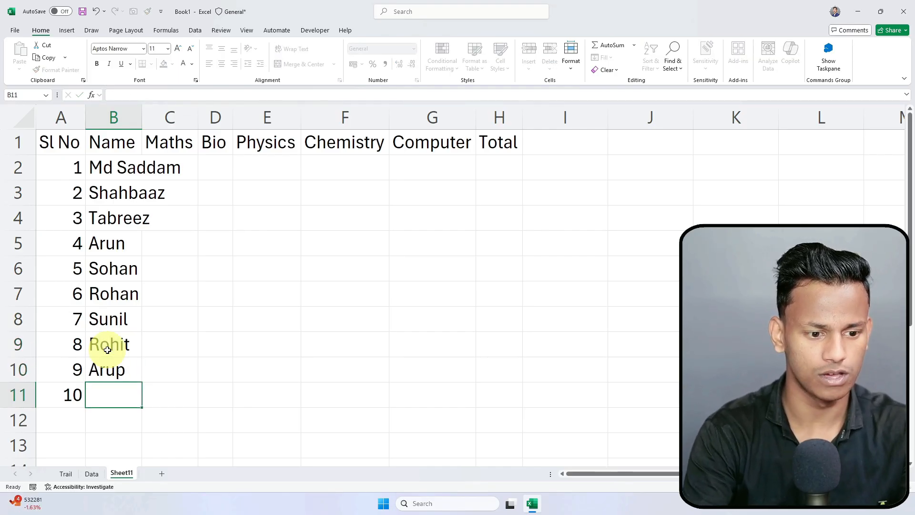
text(Sha)
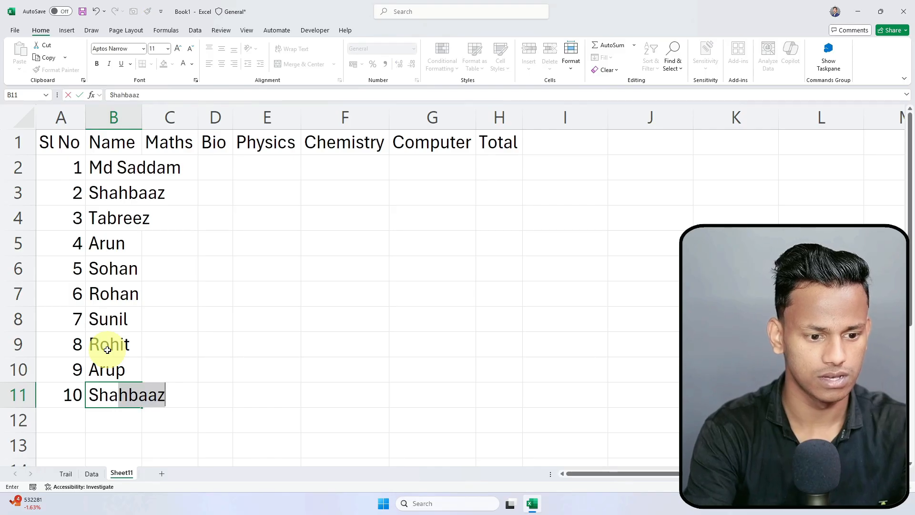
key(BackSpace)
text(N)
key(BackSpace)
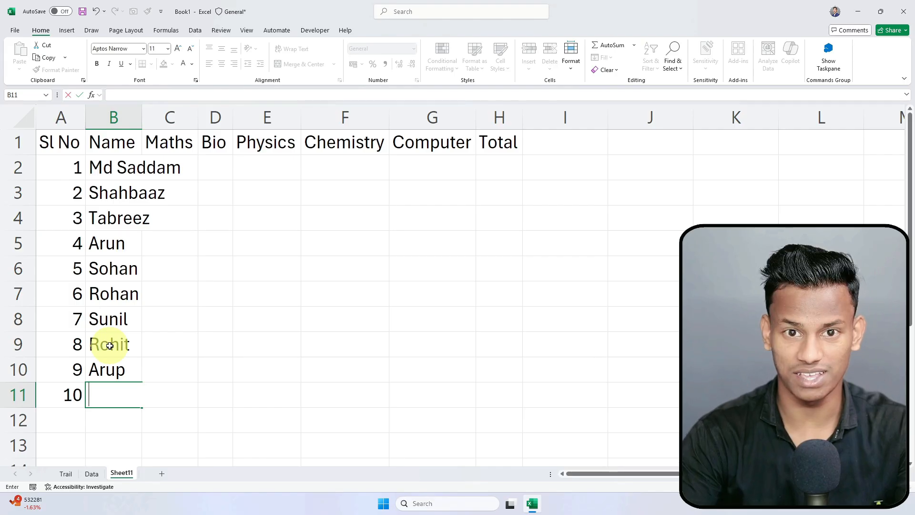
click(155, 359)
click(114, 390)
text(Ayaz)
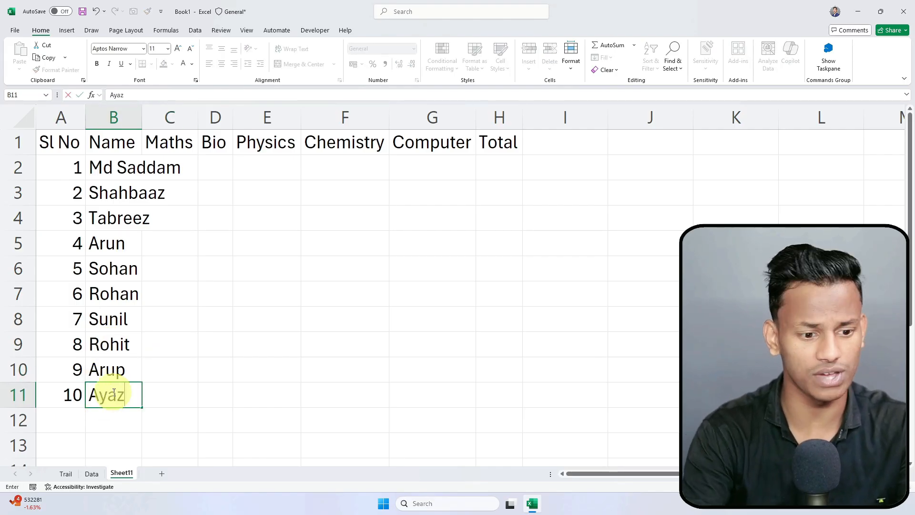
key(Return)
click(169, 339)
Step: AutoFit column B to the longest student name
click(170, 302)
double_click(141, 117)
click(249, 245)
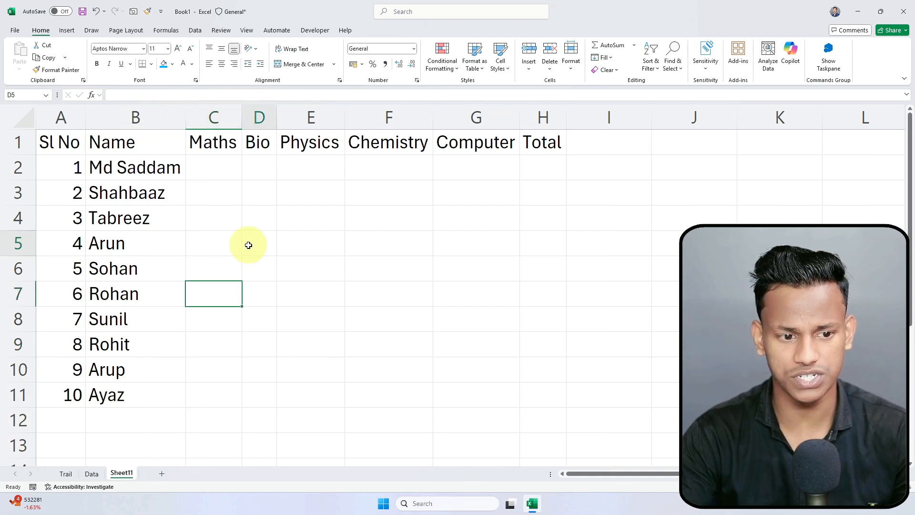
click(160, 170)
click(177, 244)
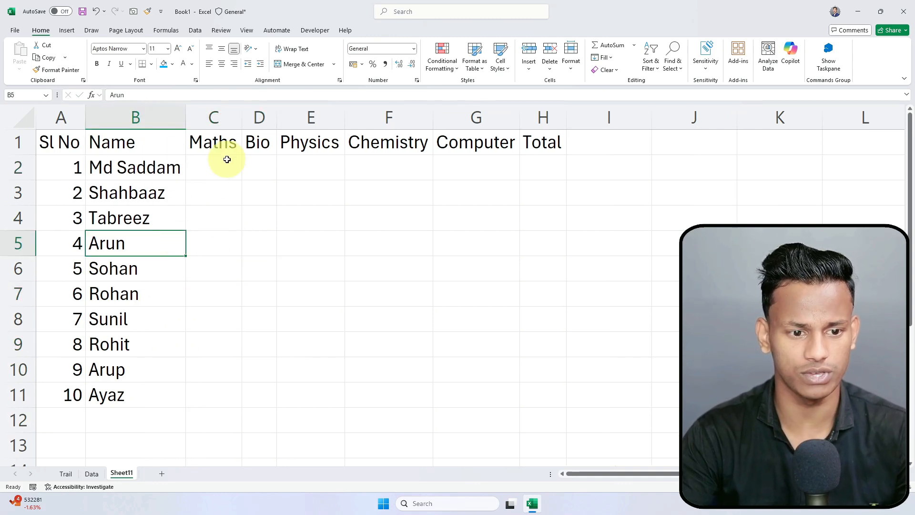
Step: Widen the Maths through Computer columns C:G to one equal, wider width
drag(279, 113, 310, 113)
click(324, 218)
drag(217, 117, 472, 105)
click(382, 190)
click(374, 175)
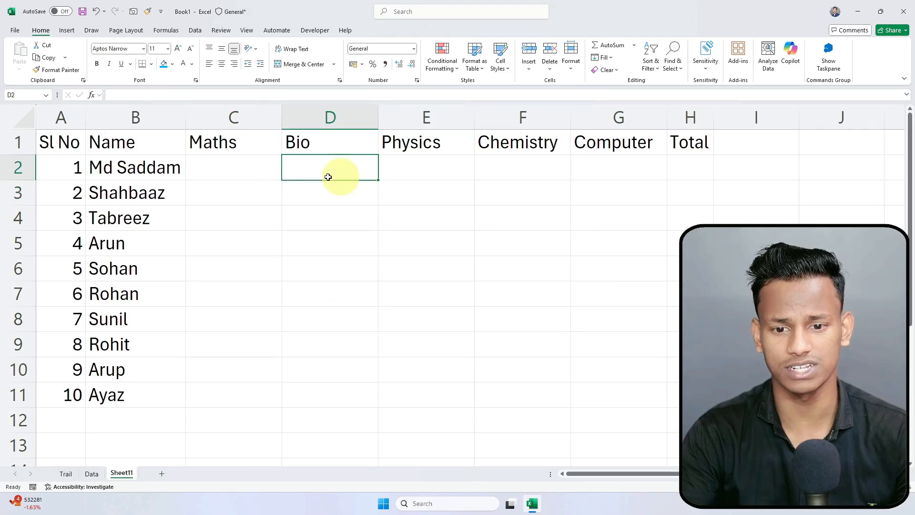
click(234, 176)
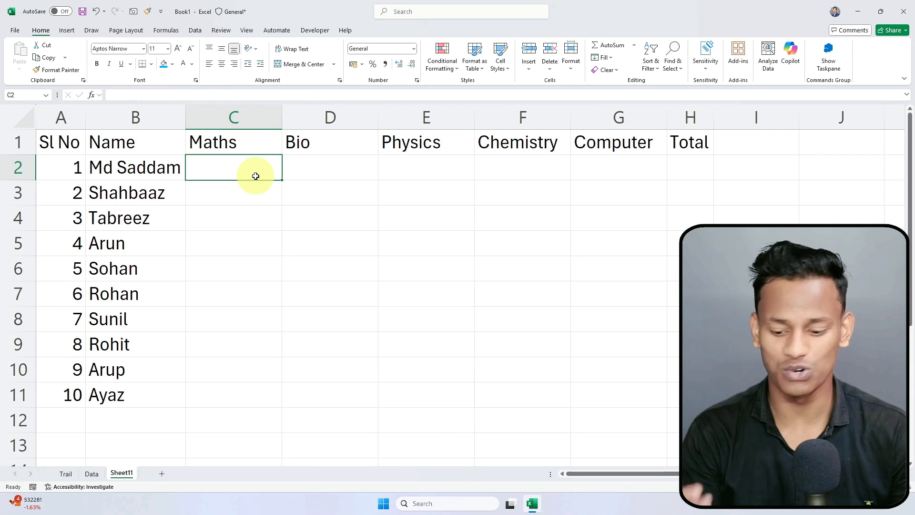
Step: Enter test marks 45 and 48 in C2:D2, then clear them
text(454)
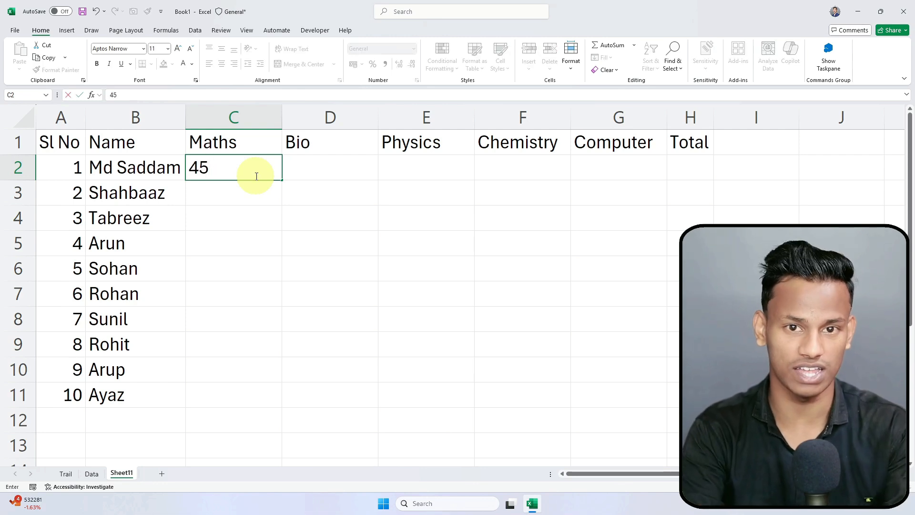
key(Tab)
text(48)
key(Tab)
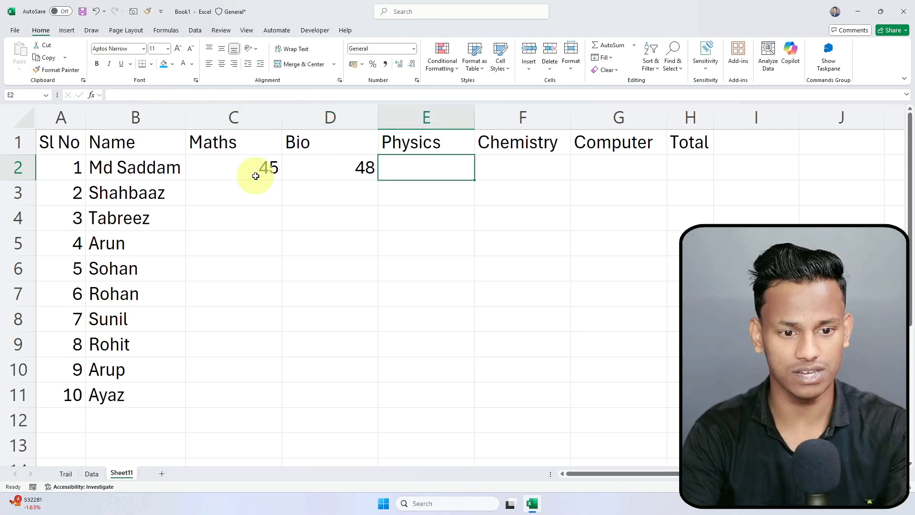
key(Left)
key(Left)
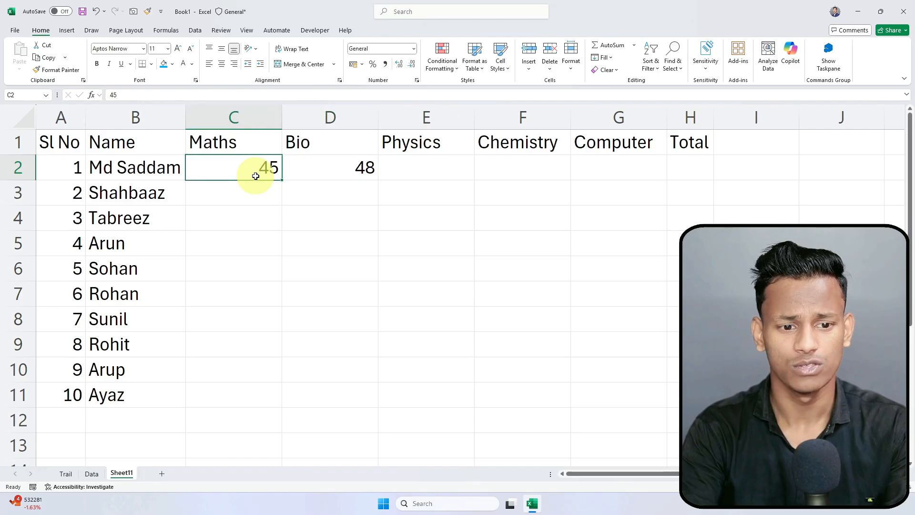
key(shift+Right)
key(Delete)
key(Left)
key(Right)
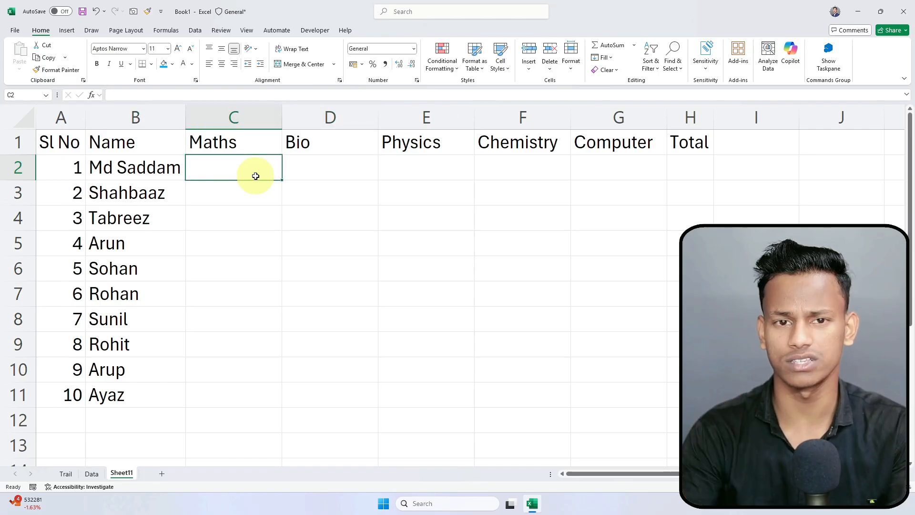
Step: Enter =RANDBETWEEN(30,99) in C2 using the AutoComplete function list
text(=)
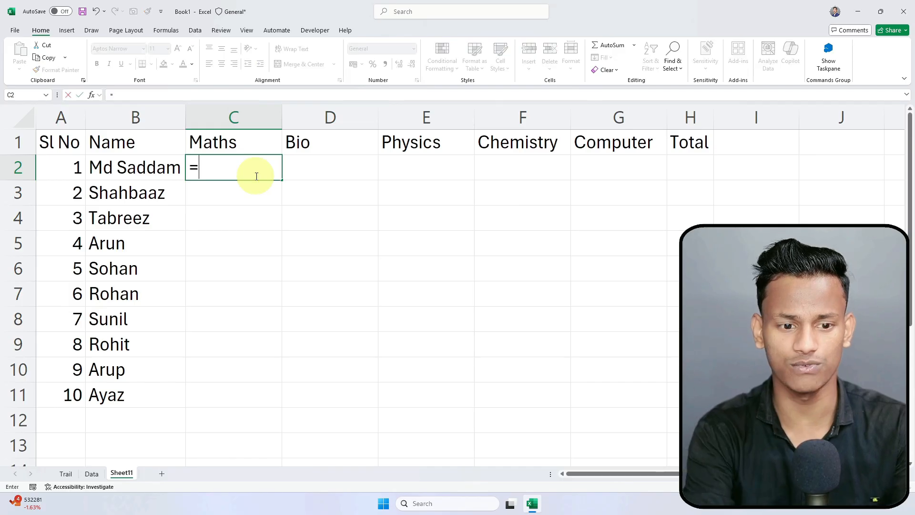
text(rand)
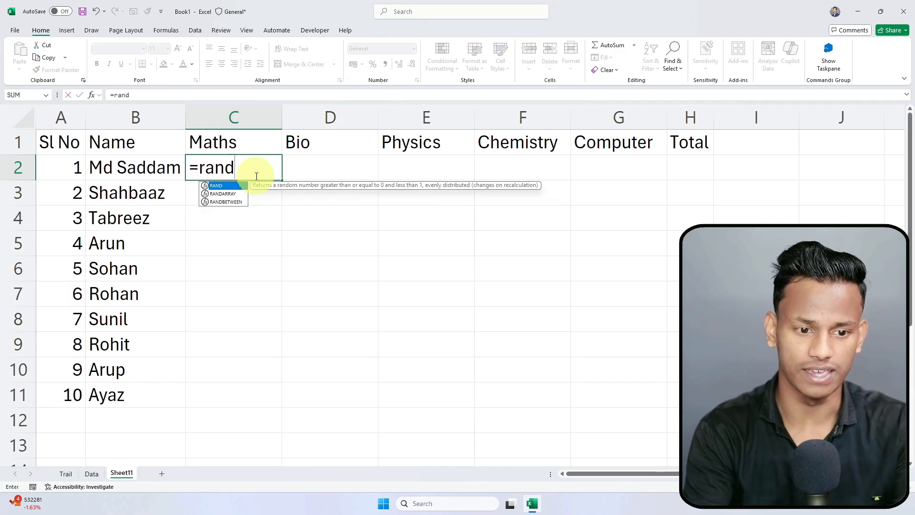
key(Down)
key(Down)
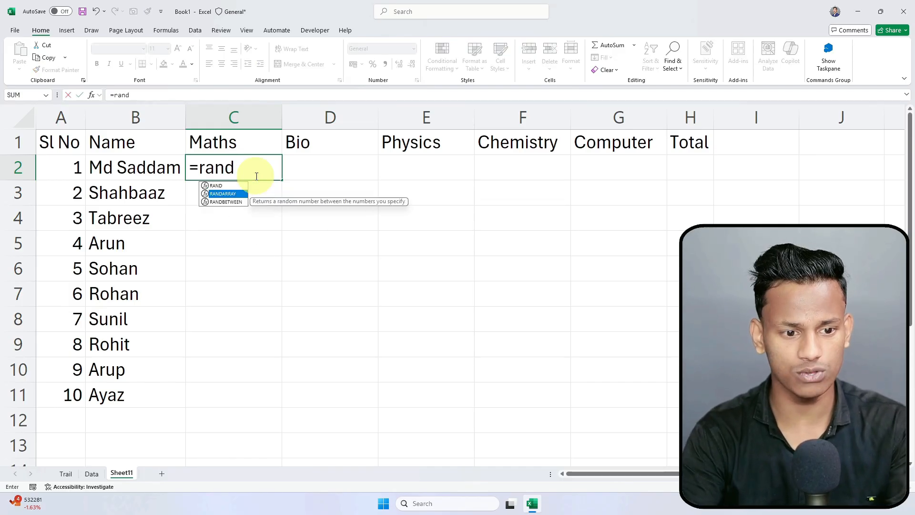
key(Up)
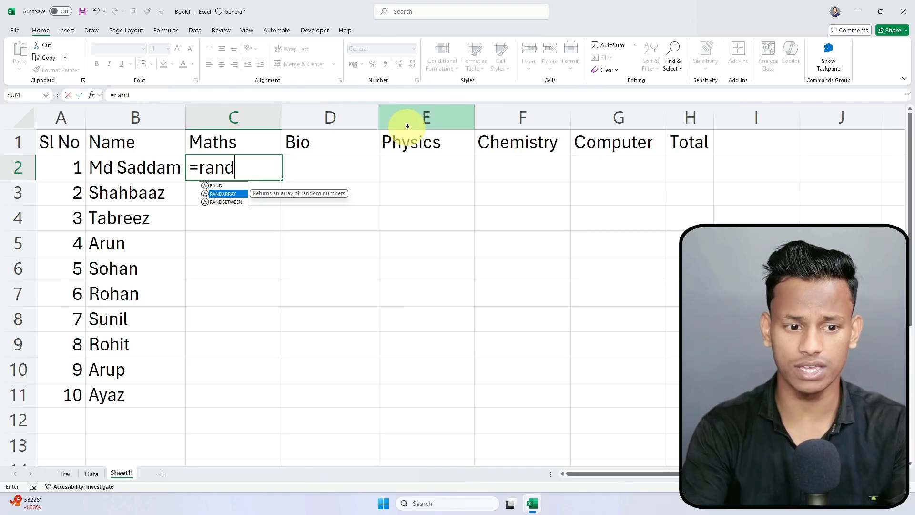
key(Up)
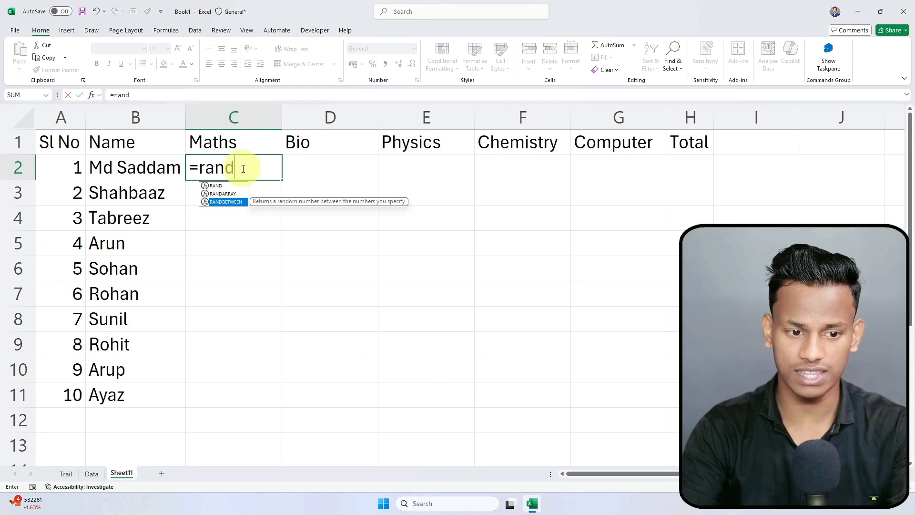
key(Tab)
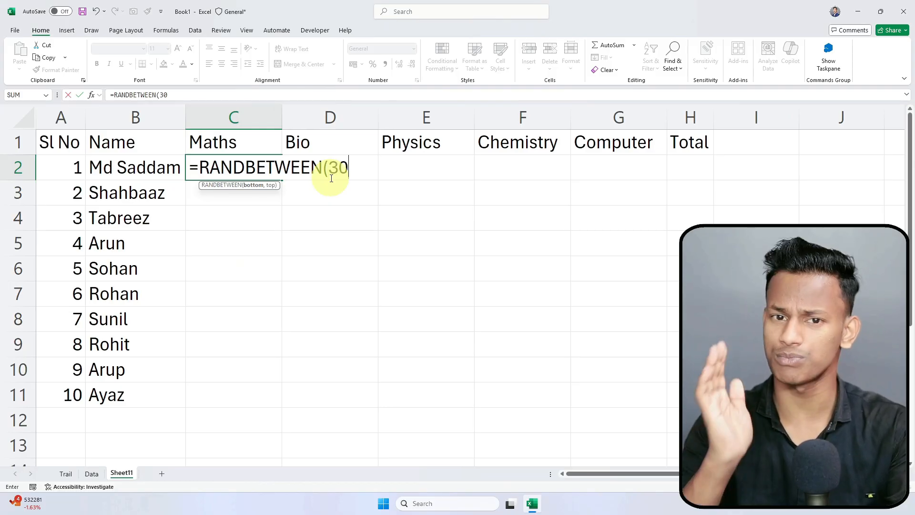
text(,)
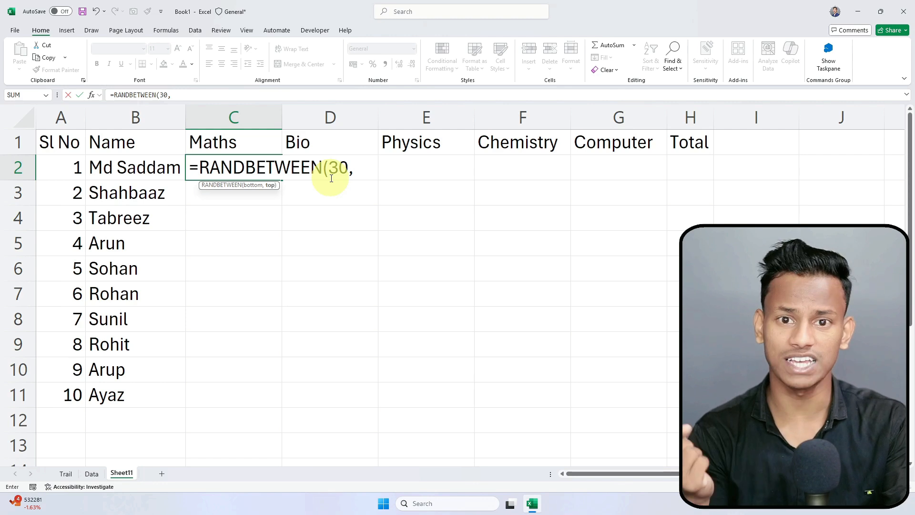
text(99)
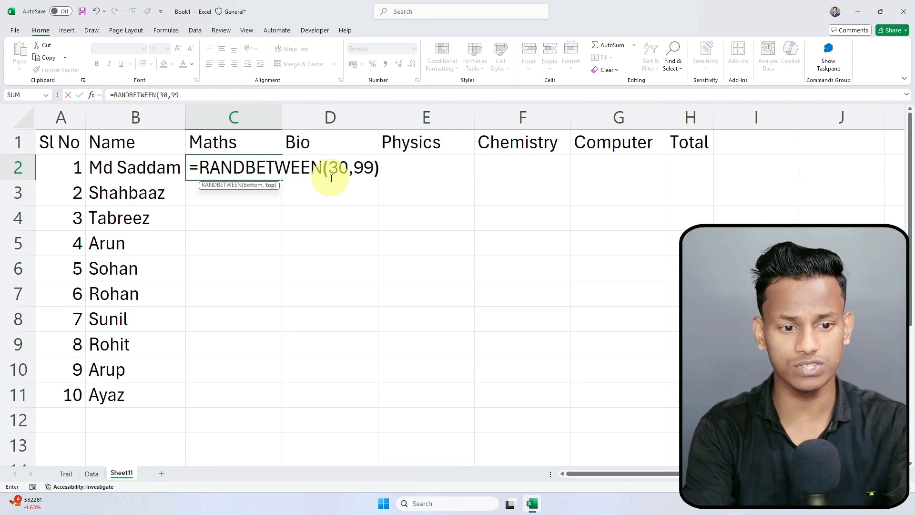
key(Return)
Step: Fill the RANDBETWEEN(30,99) formula from C2 down to row 11 and across to column G
click(267, 168)
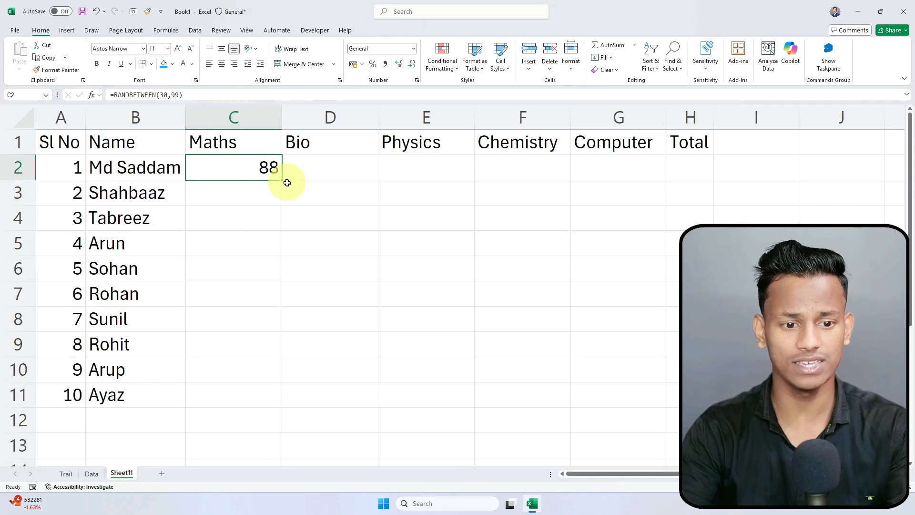
drag(282, 181, 281, 404)
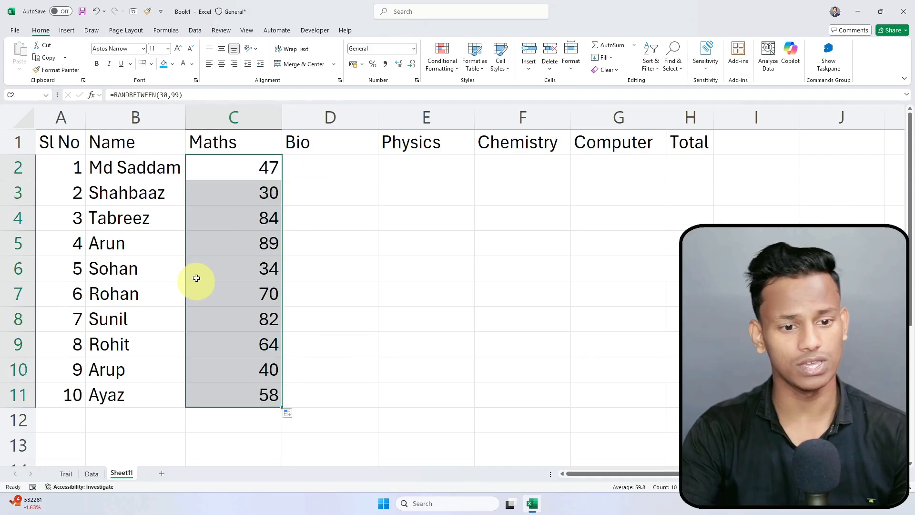
drag(282, 405, 634, 386)
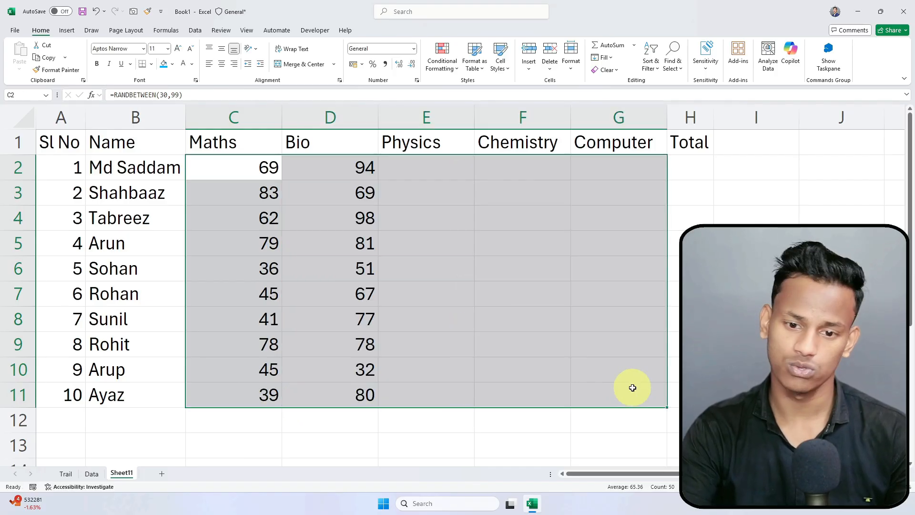
click(756, 243)
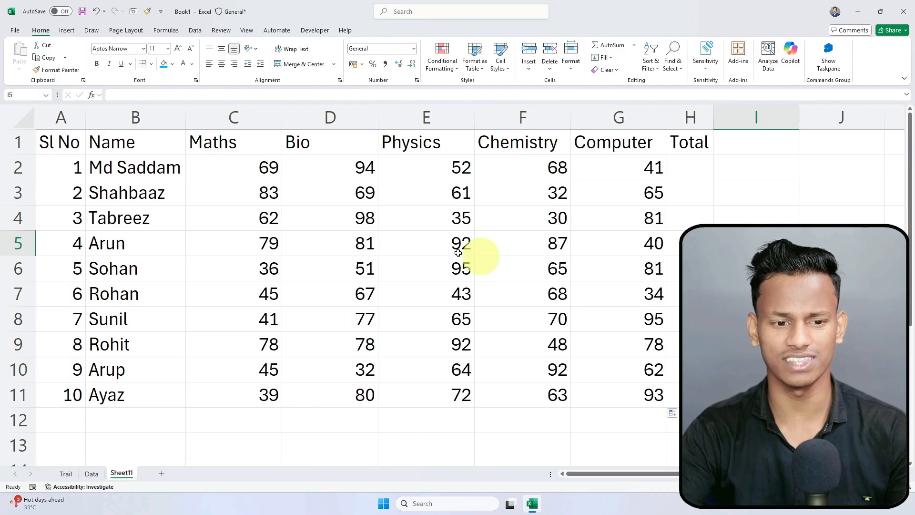
drag(265, 170, 645, 407)
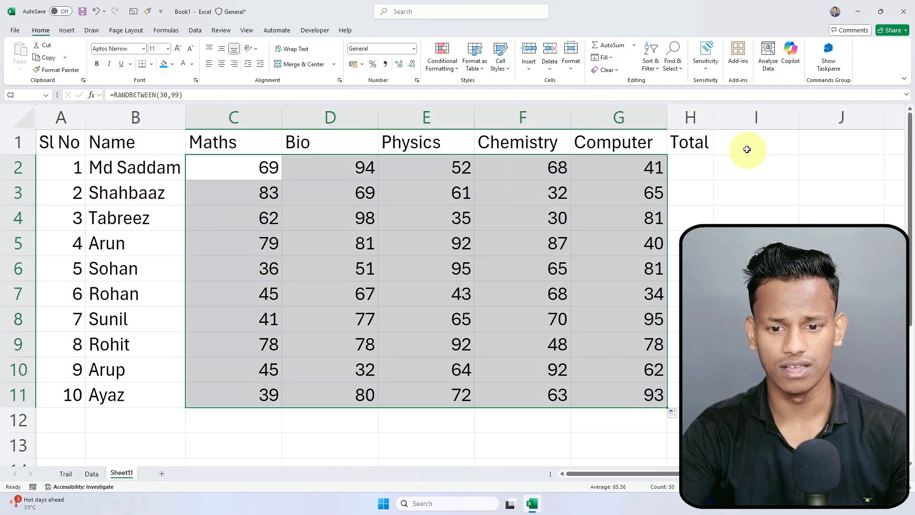
Step: Enter =4 in a scratch cell beside the table and clear it to trigger recalculation
click(691, 172)
click(732, 164)
text(=4)
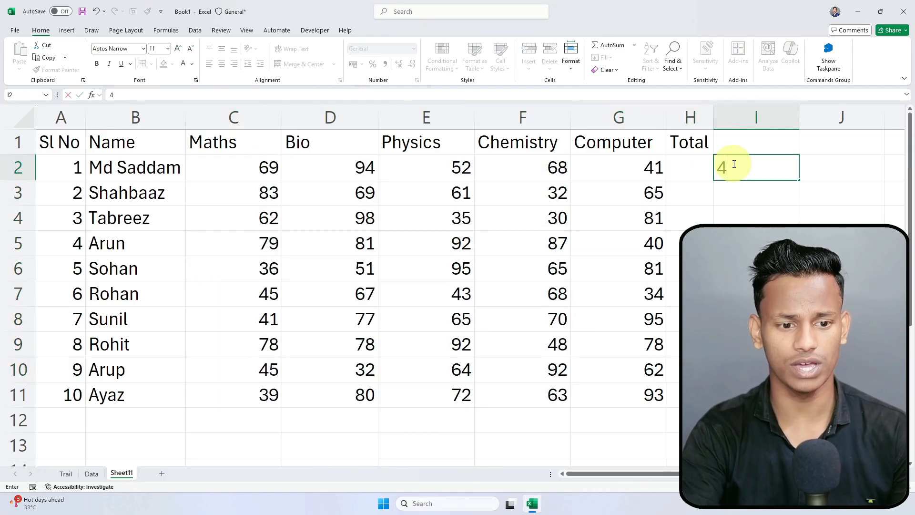
key(Return)
click(733, 164)
key(Delete)
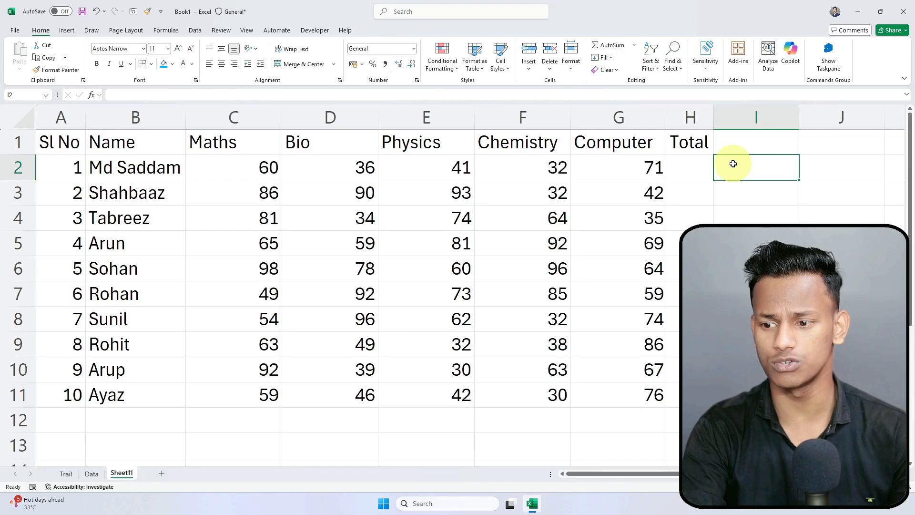
Step: Keep recalculating until the first student's marks read 47, 76, 82, 47, 64
key(Delete)
key(Delete)
key(Delete)
key(Delete)
key(Delete)
key(Delete)
key(Delete)
key(Delete)
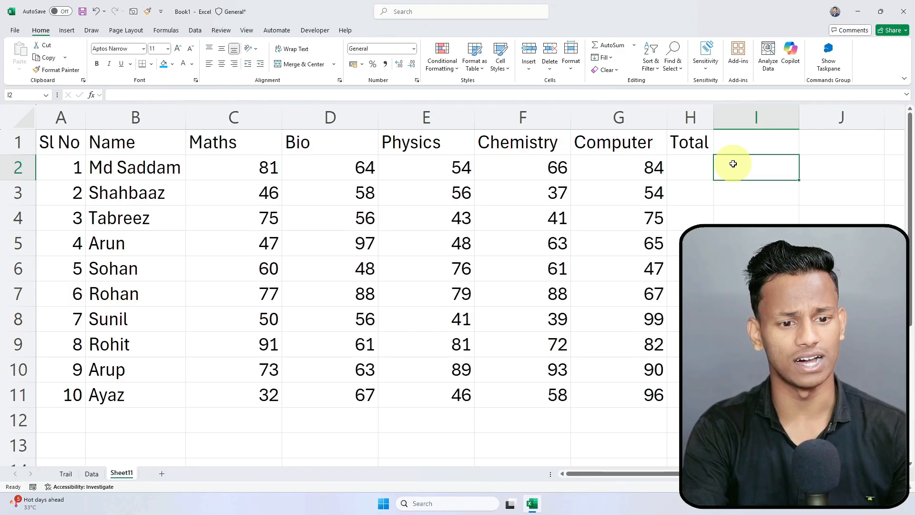
key(Delete)
key(Delete)
key(Delete)
key(Delete)
key(Delete)
key(Delete)
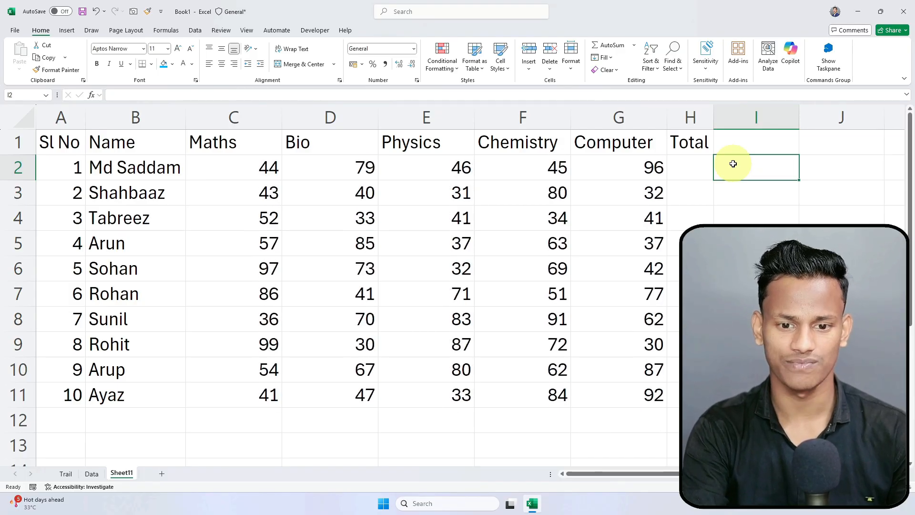
key(Delete)
key(Delete)
key(Delete)
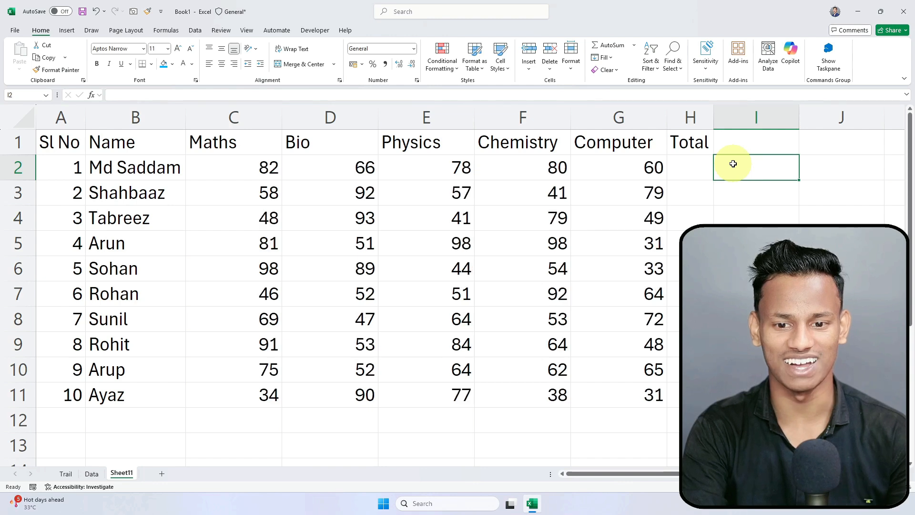
click(698, 169)
click(803, 163)
key(Delete)
key(Delete)
key(Delete)
key(Delete)
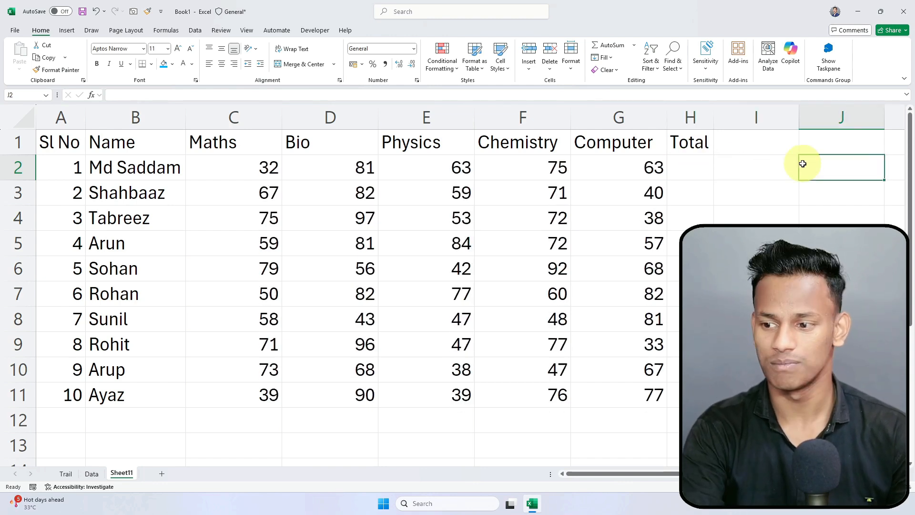
key(Delete)
key(Delete)
key(Delete)
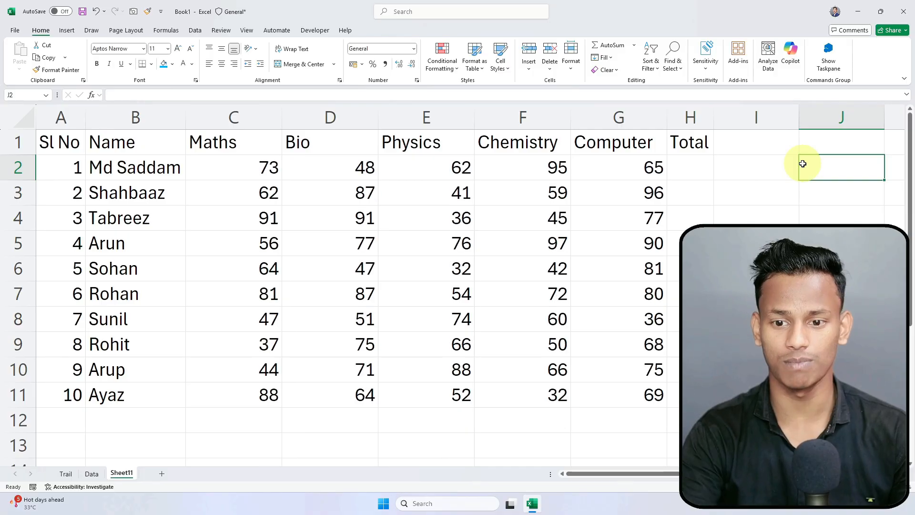
click(754, 177)
key(Delete)
key(Delete)
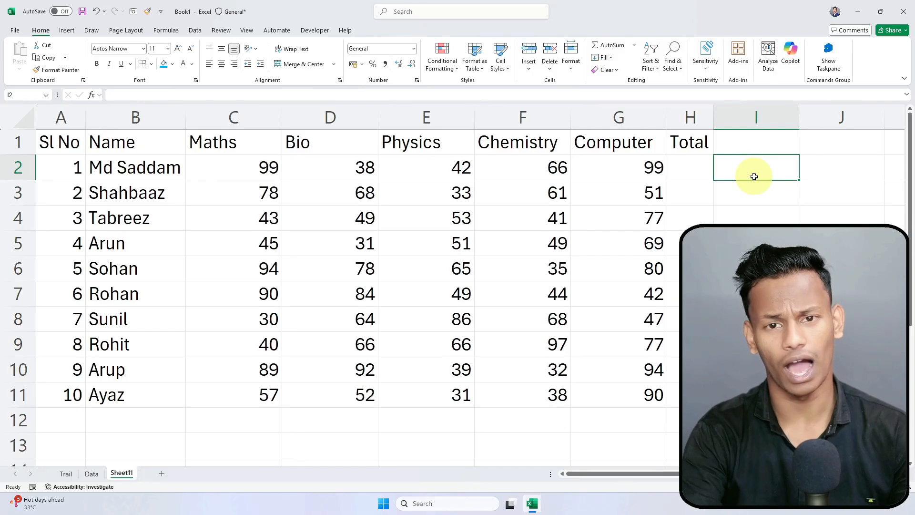
key(Delete)
key(Delete)
key(Delete)
key(Delete)
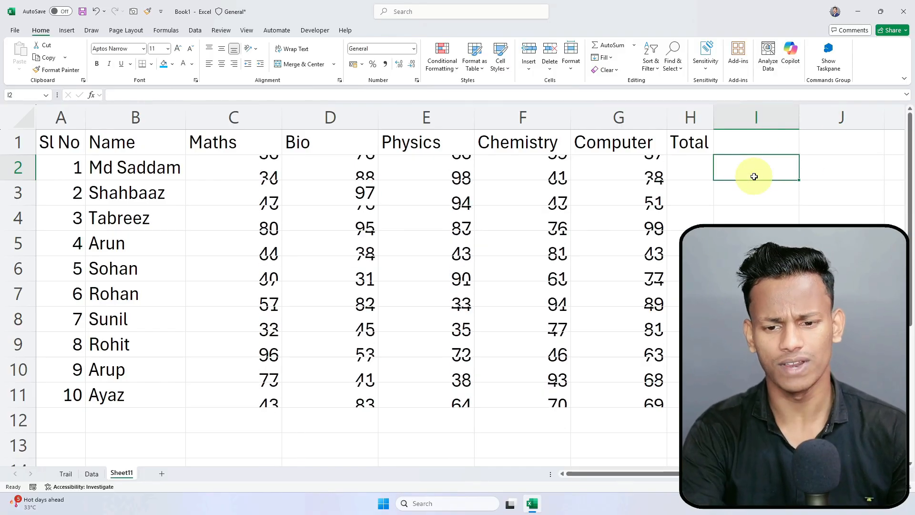
key(Delete)
key(Delete)
key(Delete)
key(Delete)
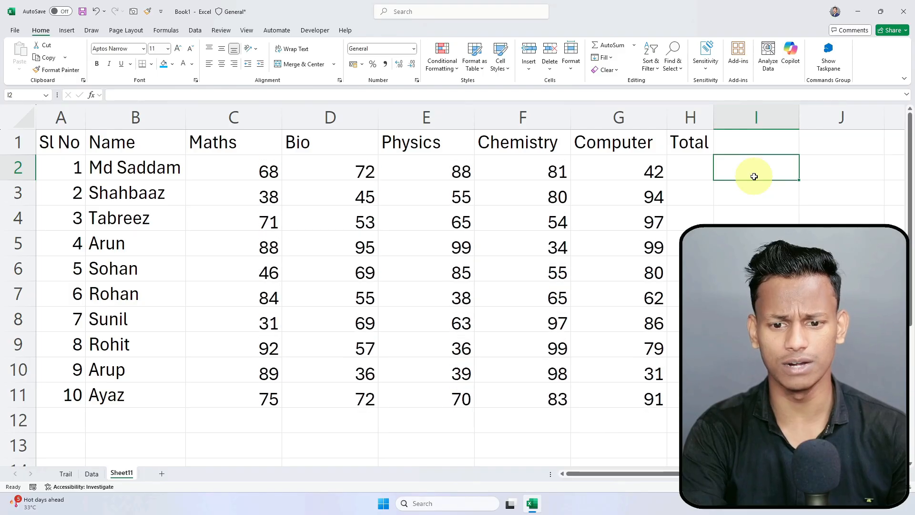
key(Delete)
key(Delete)
key(Delete)
key(Delete)
key(Delete)
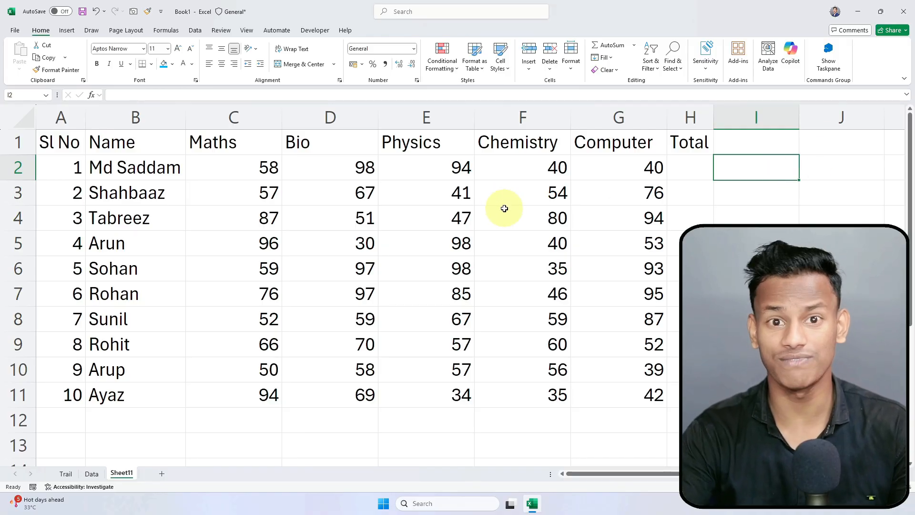
key(Delete)
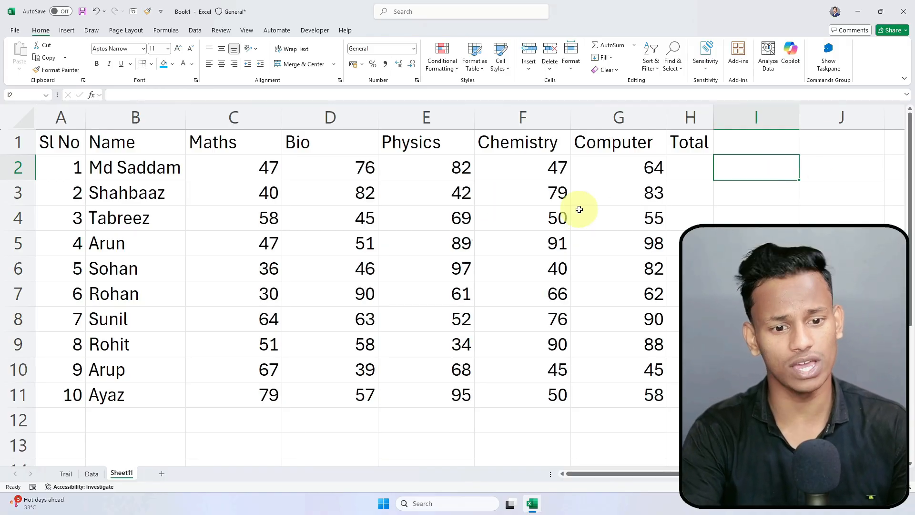
key(Delete)
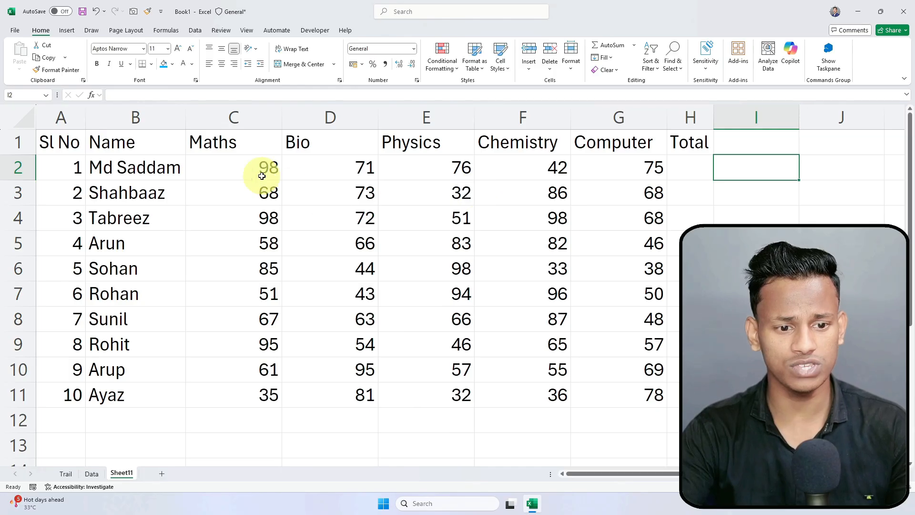
Step: Inspect a Physics mark's RANDBETWEEN formula, then select the marks range C2:G11
drag(227, 164, 646, 405)
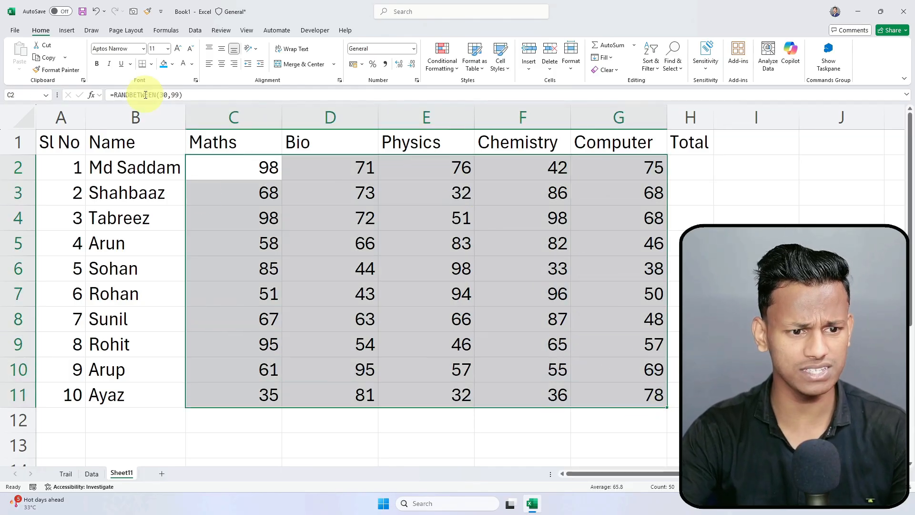
click(267, 213)
click(429, 218)
click(450, 293)
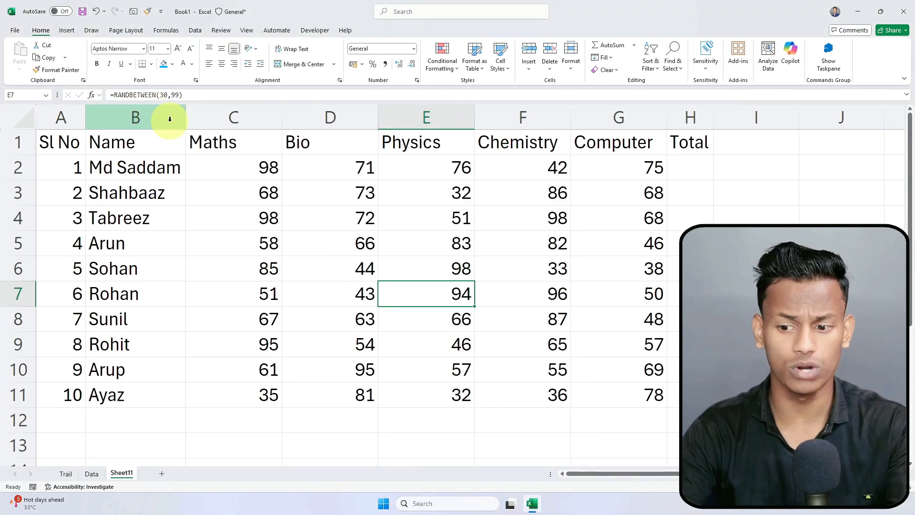
click(233, 167)
drag(227, 166, 645, 396)
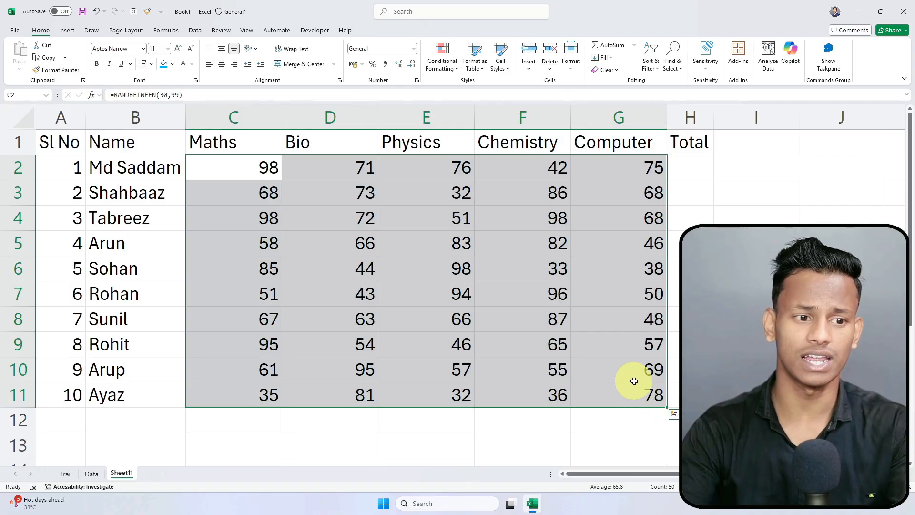
Step: Copy C2:G11 and paste it back as values from the Home Paste menu
click(46, 60)
key(ctrl+c)
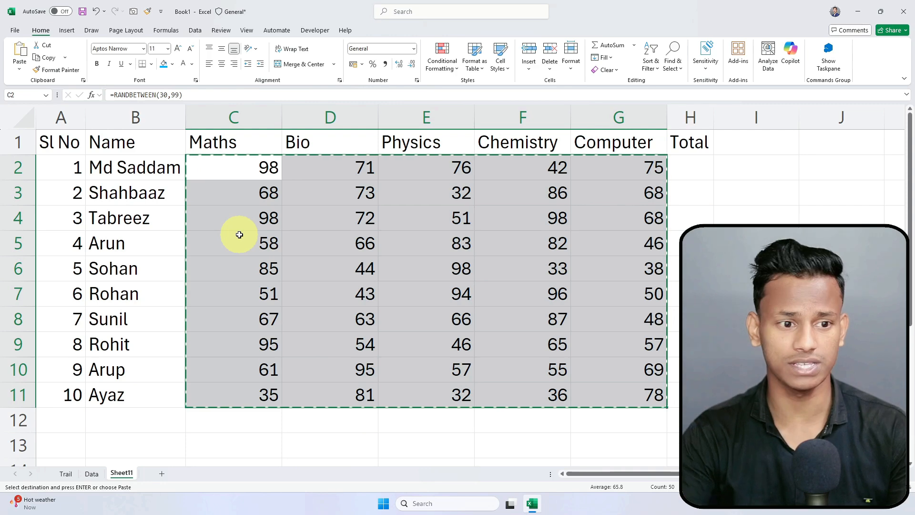
click(14, 67)
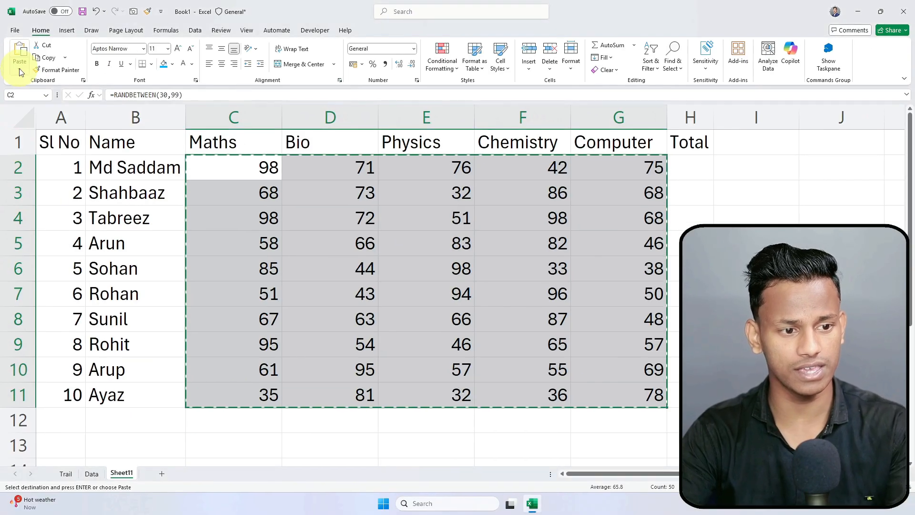
click(38, 97)
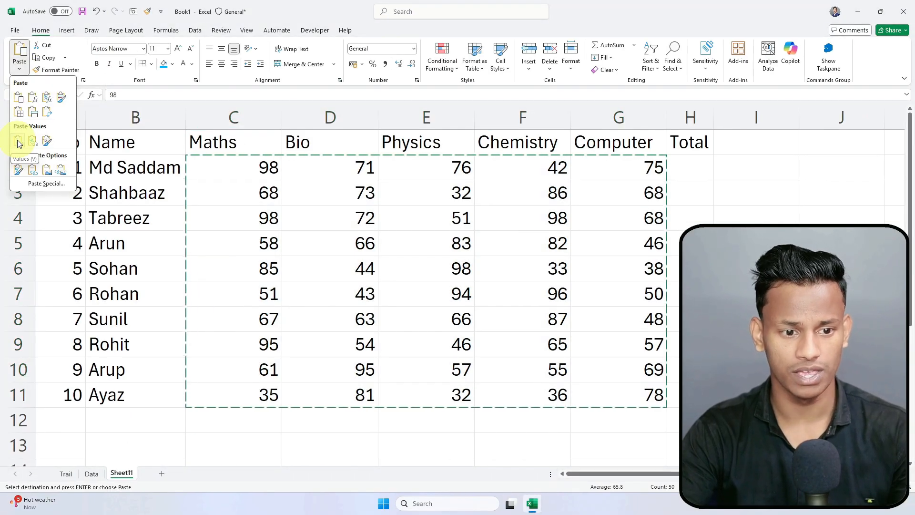
click(18, 140)
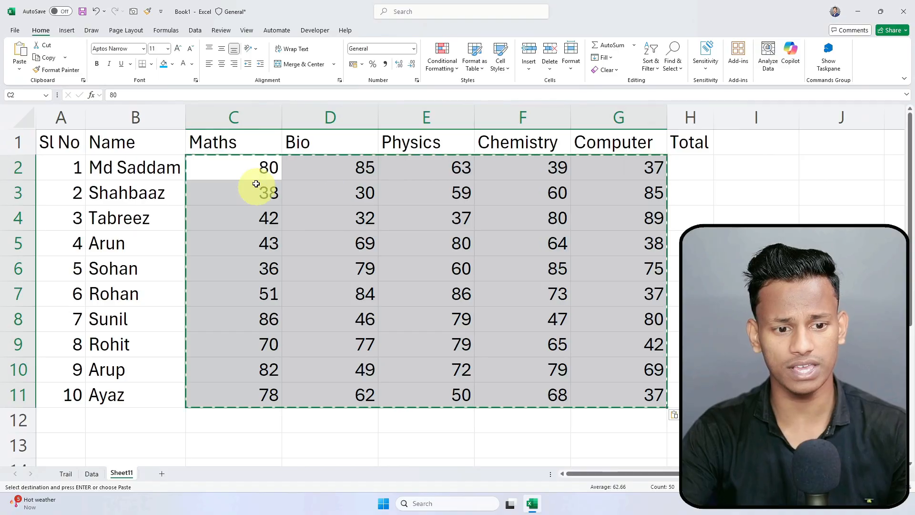
Step: Apply Paste Special > Values over the marks and cancel the copy marquee
click(262, 159)
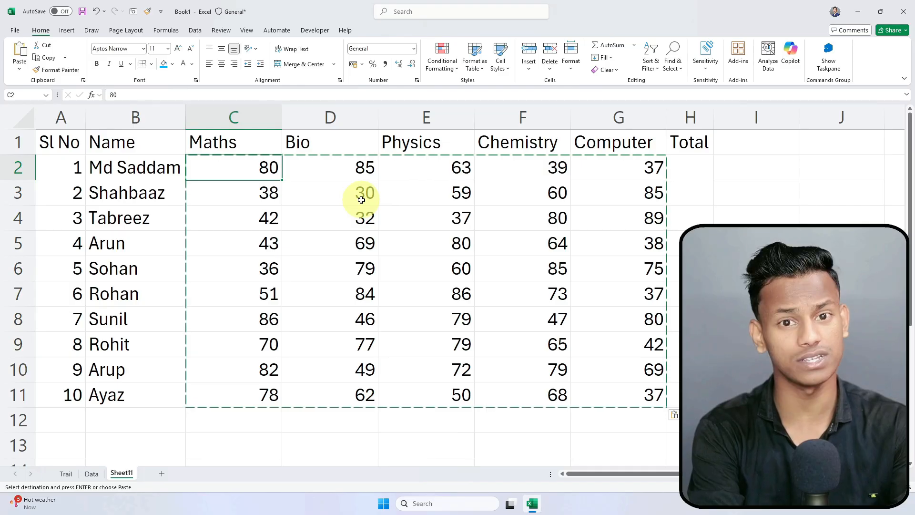
key(ctrl+alt+v)
click(447, 128)
click(573, 241)
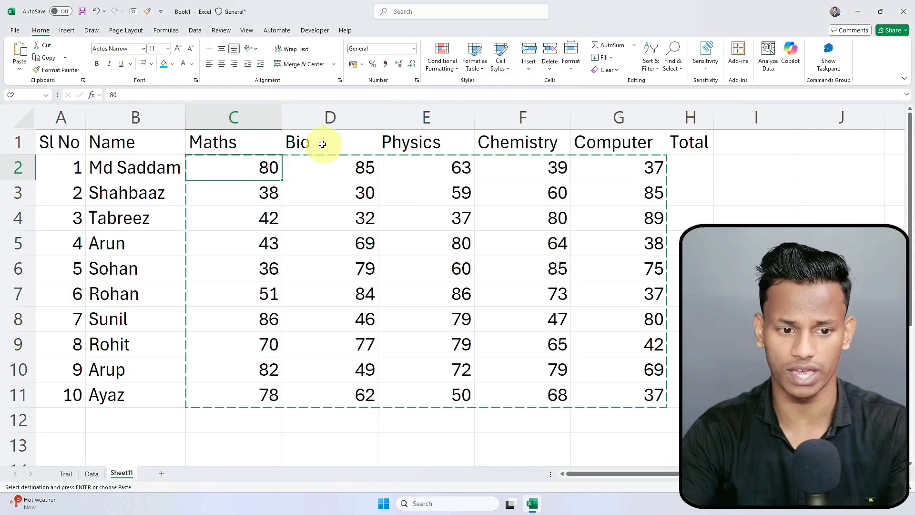
click(706, 192)
click(784, 170)
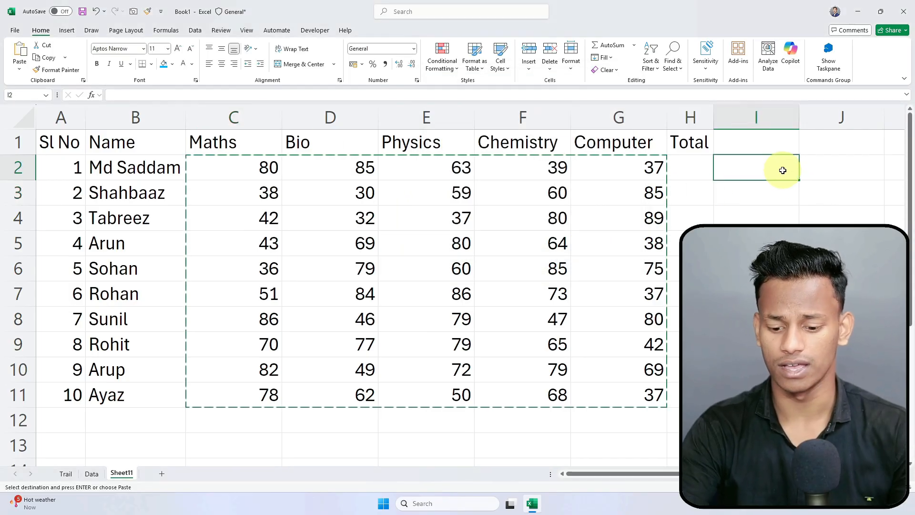
key(Escape)
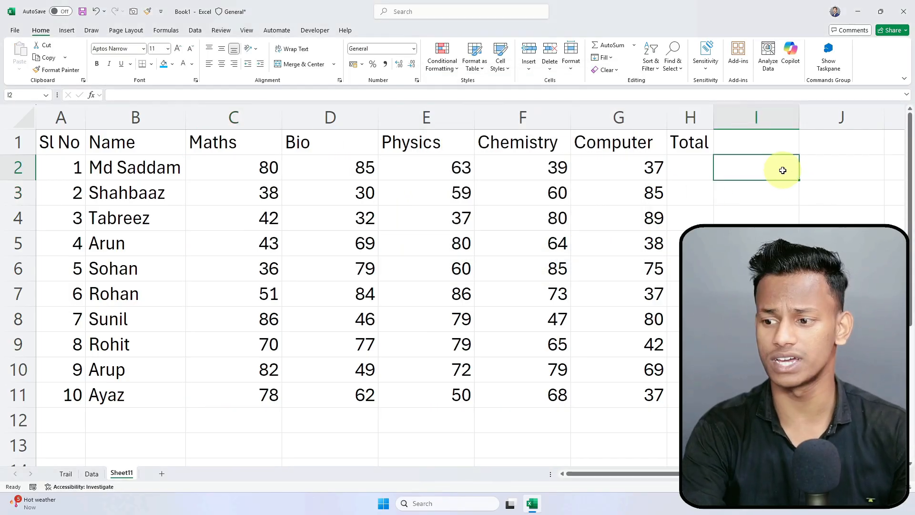
Step: Confirm C2 now holds a plain number, then move to the Total cell H2
click(530, 193)
click(343, 167)
click(267, 166)
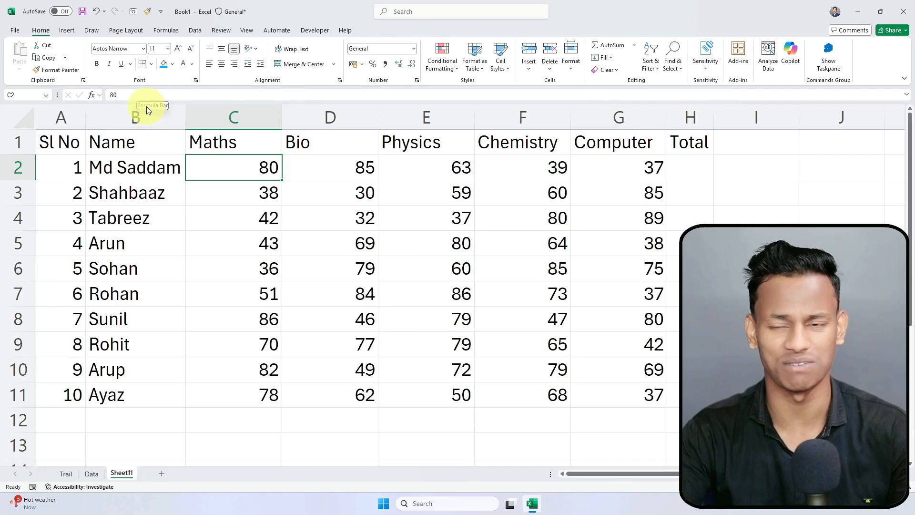
click(606, 220)
click(700, 168)
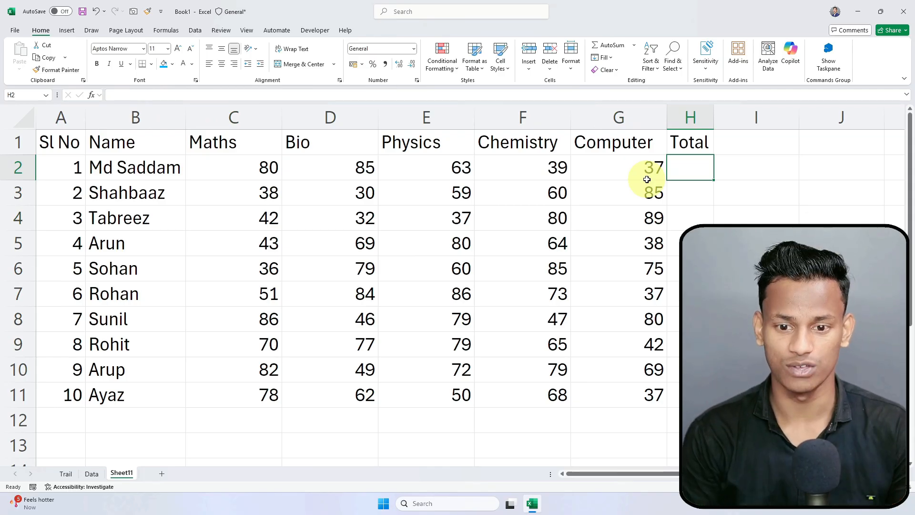
Step: AutoSum C2:G2 with Alt+= so H2 holds =SUM(C2:G2), totalling 304
drag(246, 171, 661, 167)
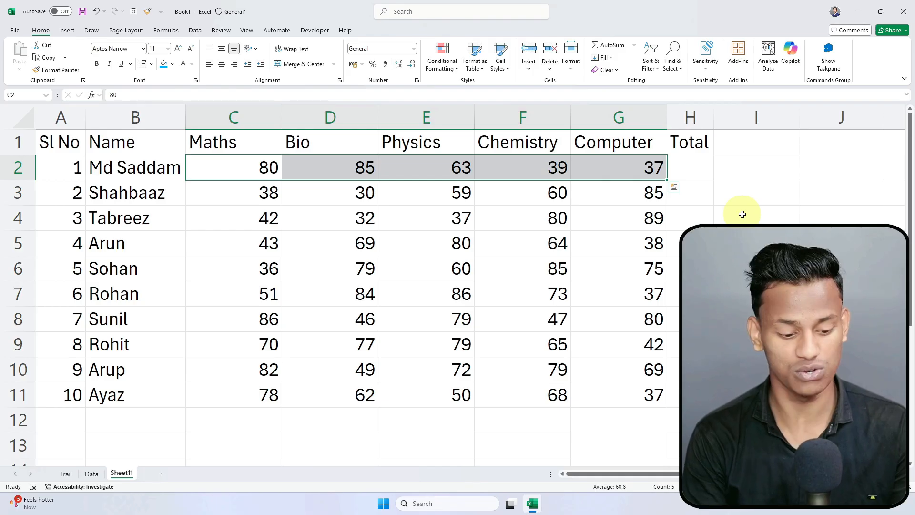
key(alt)
key(alt+equal)
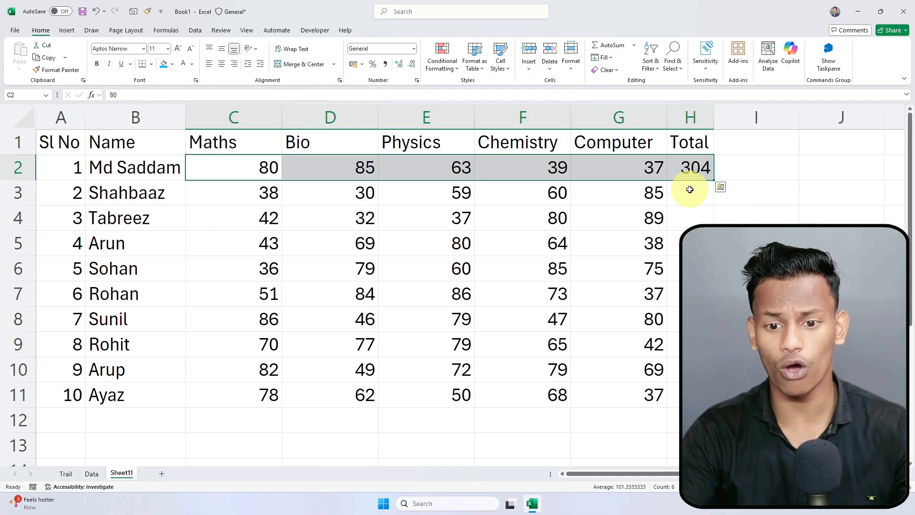
click(694, 168)
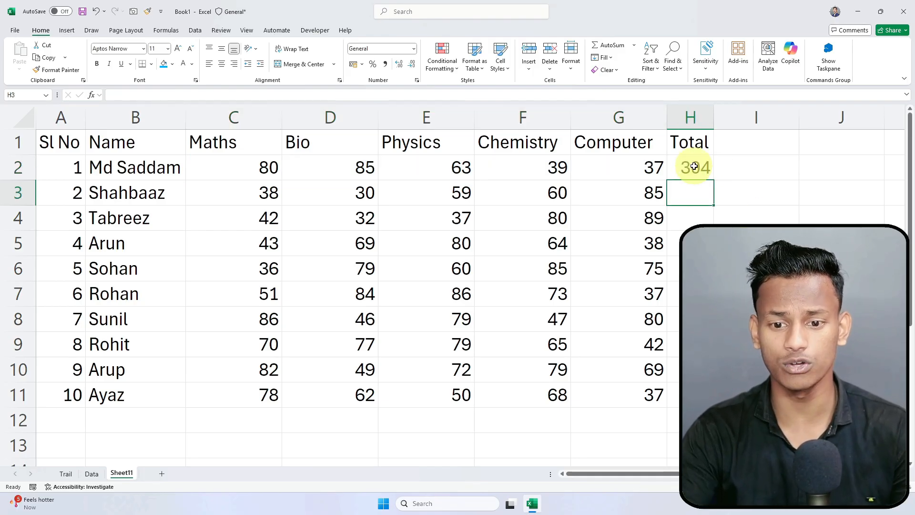
click(690, 194)
click(688, 174)
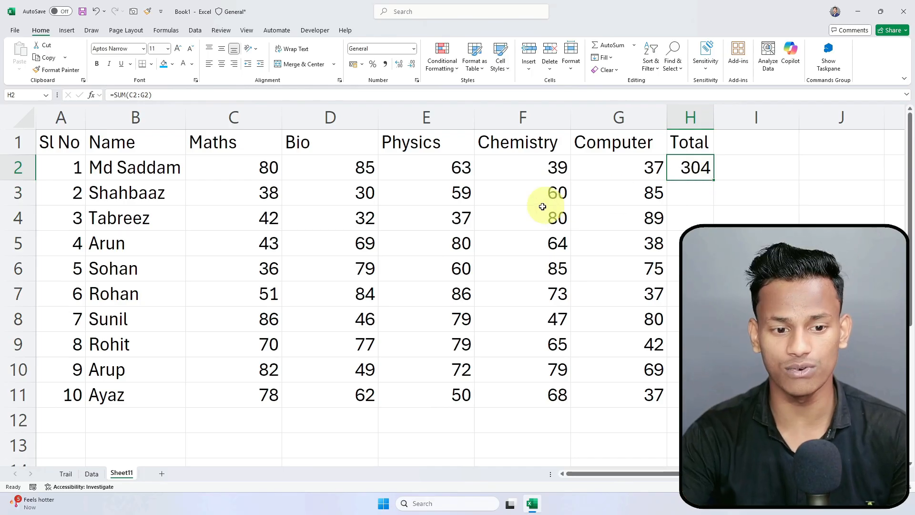
drag(248, 191, 629, 192)
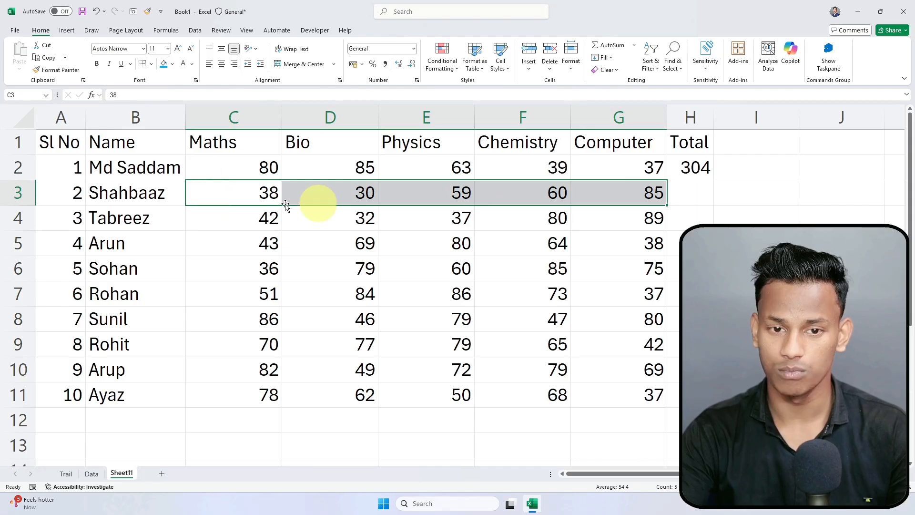
Step: Enter =I4 in H3, which displays 0
click(699, 191)
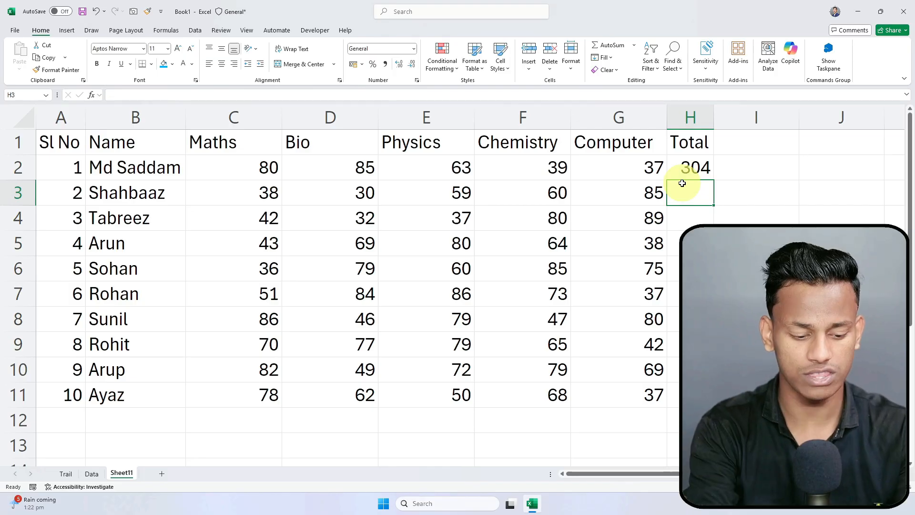
text(=)
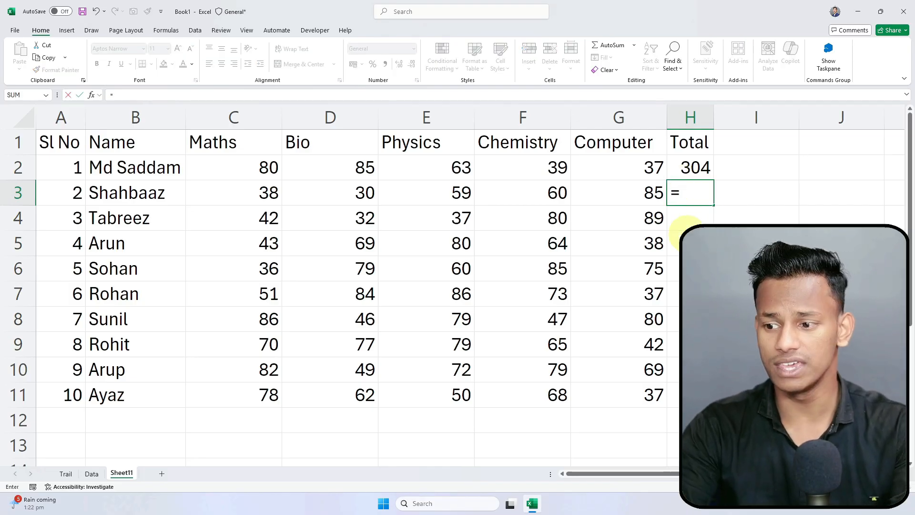
click(761, 220)
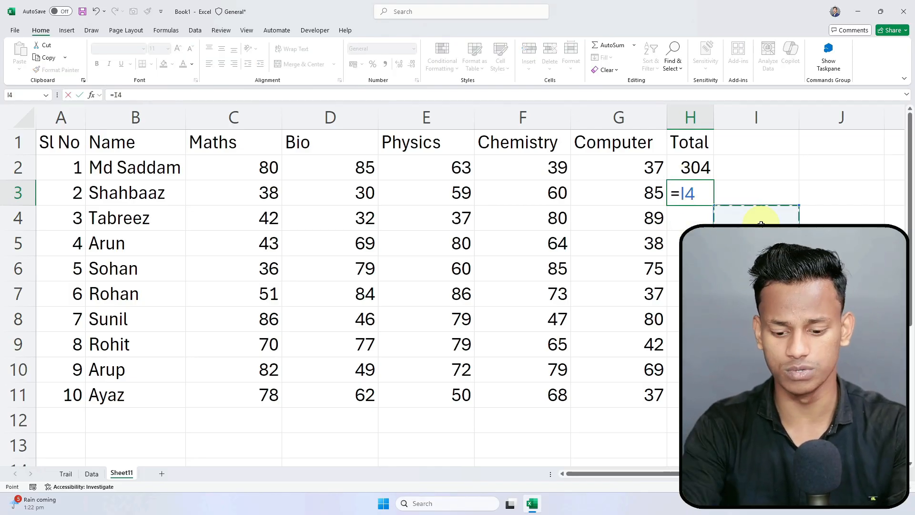
key(Return)
key(Up)
Step: Zoom so columns A to I fit, and autofit the Maths, Bio and Physics columns C, D and E
scroll(760, 223, up, 2)
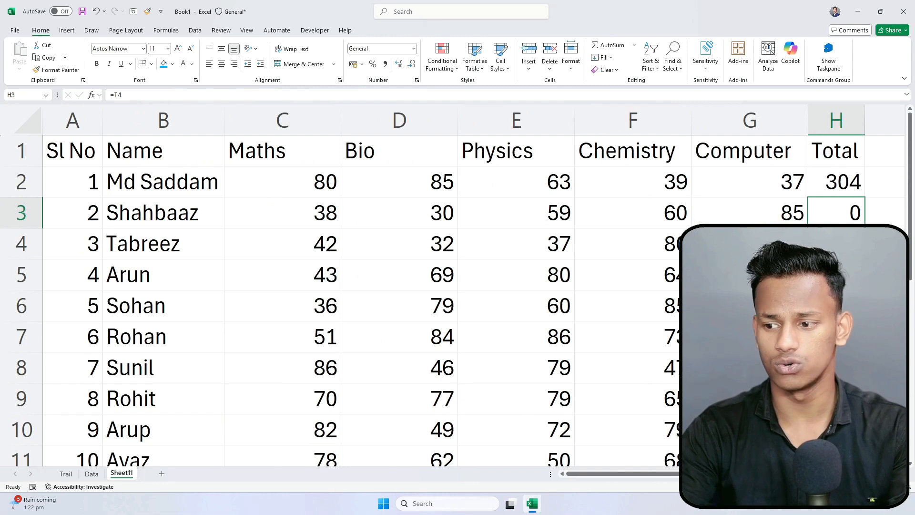
drag(666, 475, 804, 474)
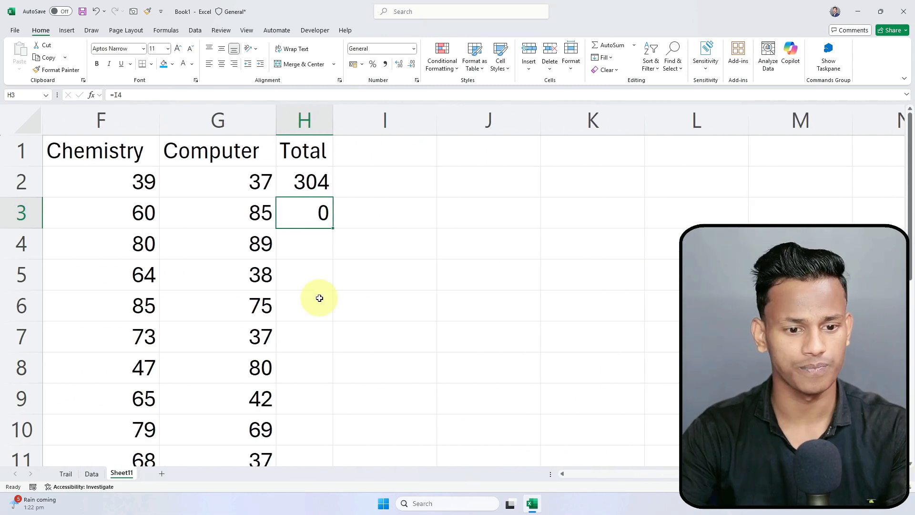
click(563, 475)
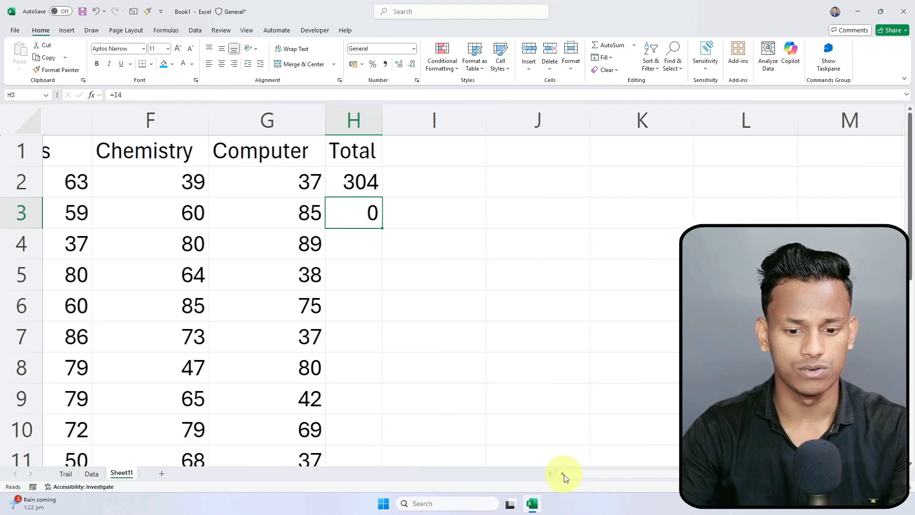
click(563, 474)
click(563, 474)
click(563, 474)
click(563, 474)
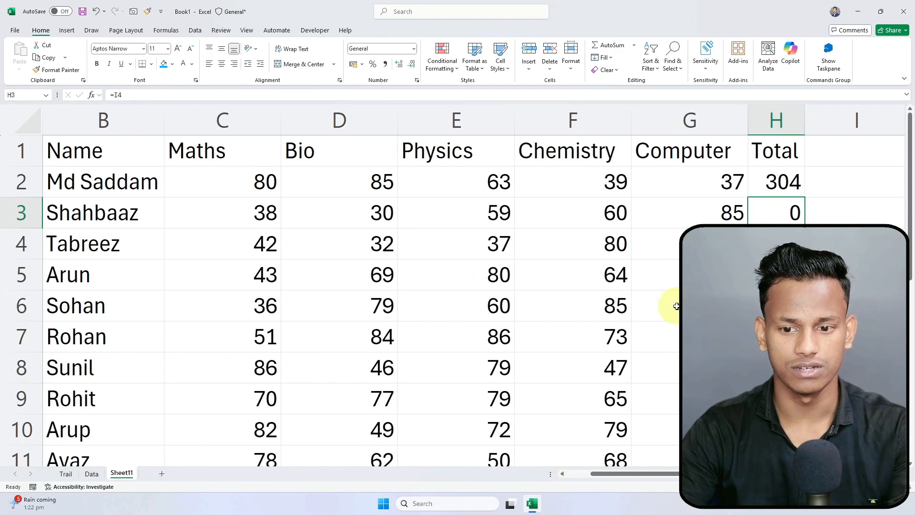
click(900, 474)
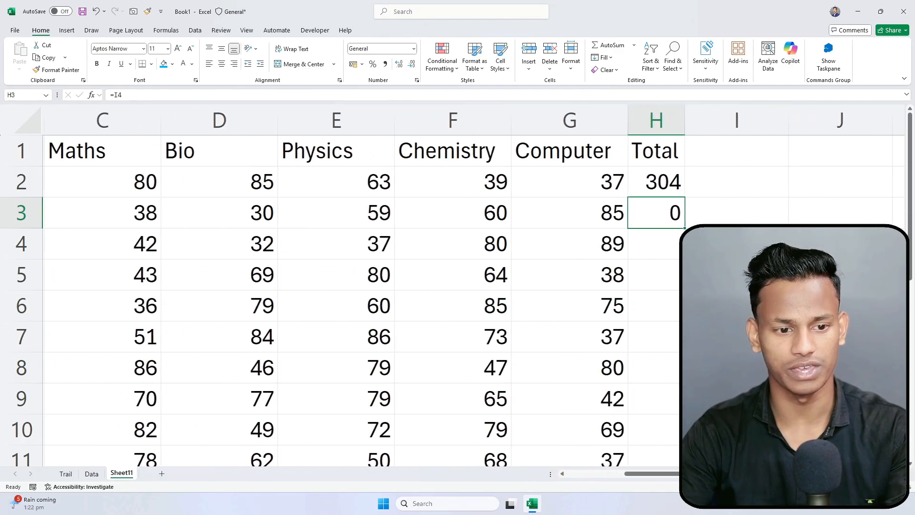
click(830, 487)
click(830, 487)
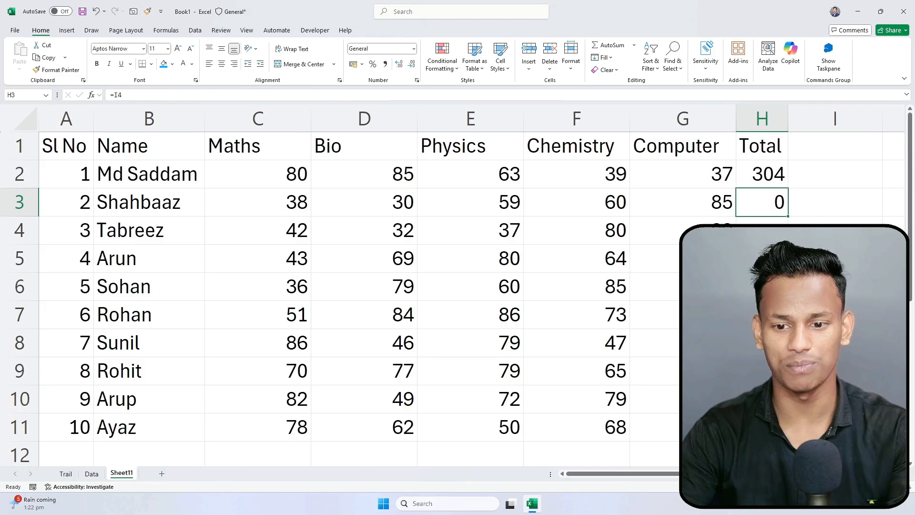
click(900, 474)
click(900, 475)
click(900, 475)
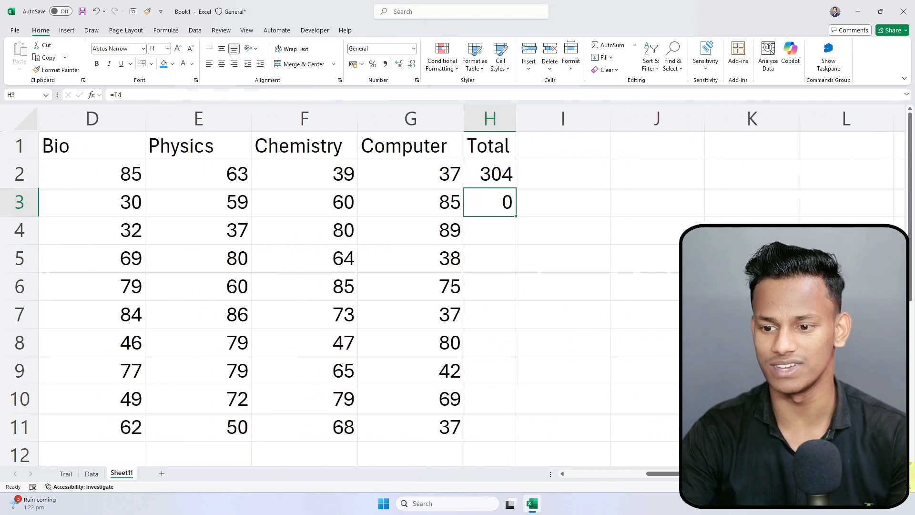
click(563, 473)
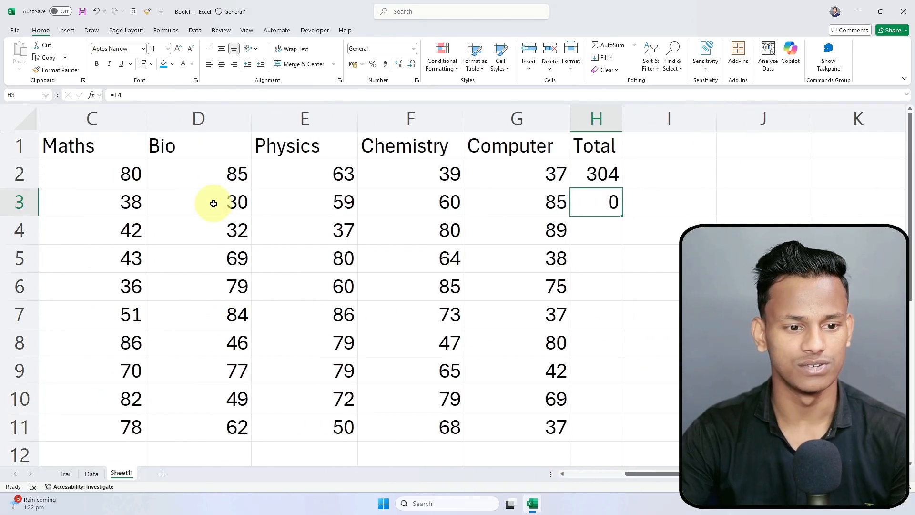
double_click(251, 118)
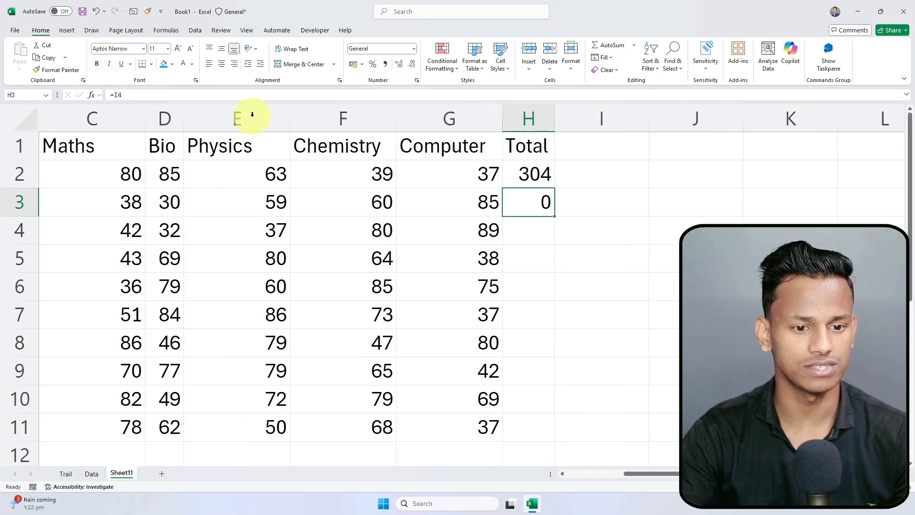
double_click(290, 114)
drag(183, 116, 195, 117)
double_click(146, 115)
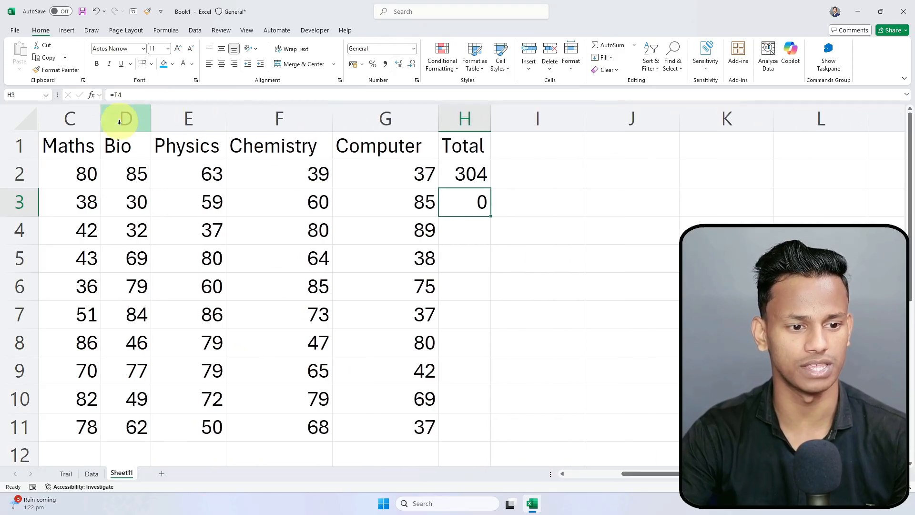
Step: Open H3's formula and select its I4 reference for replacement
drag(674, 474, 661, 480)
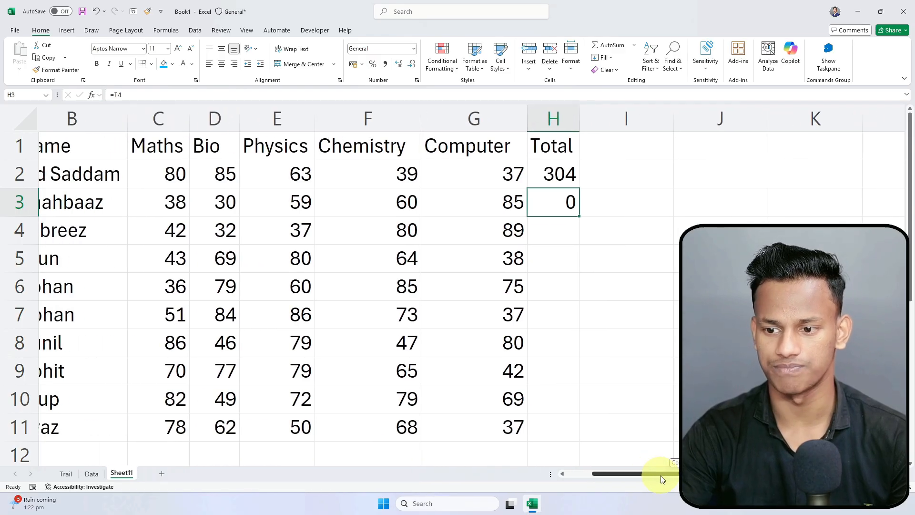
double_click(560, 204)
double_click(560, 204)
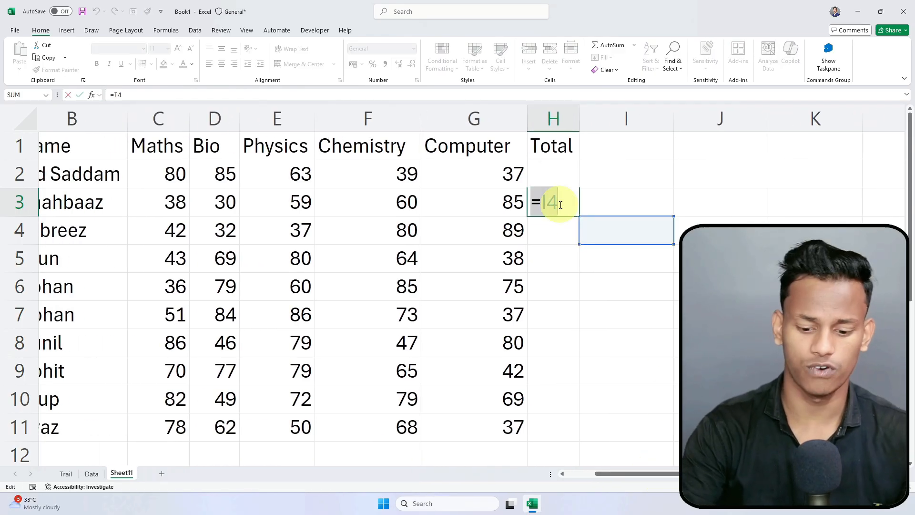
Step: Clear the faulty H3 reference and start a SUM formula in H3
key(BackSpace)
key(Return)
click(560, 205)
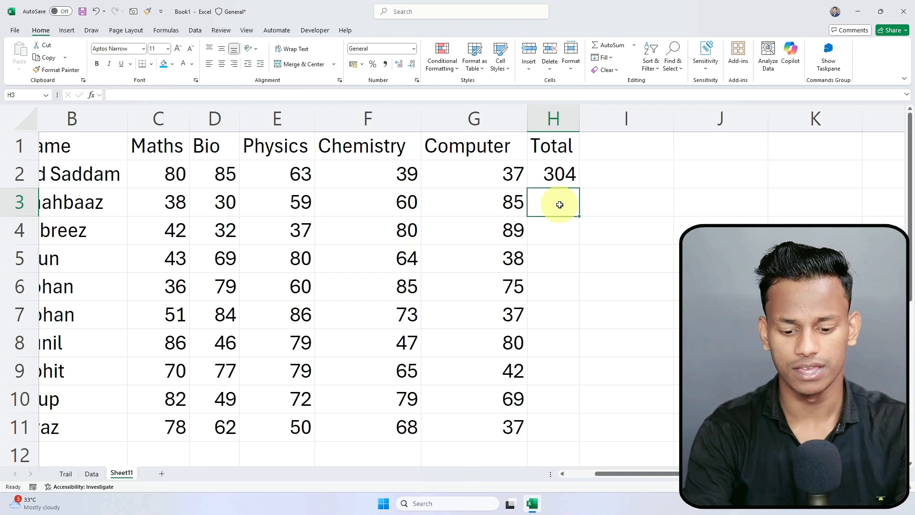
text(=)
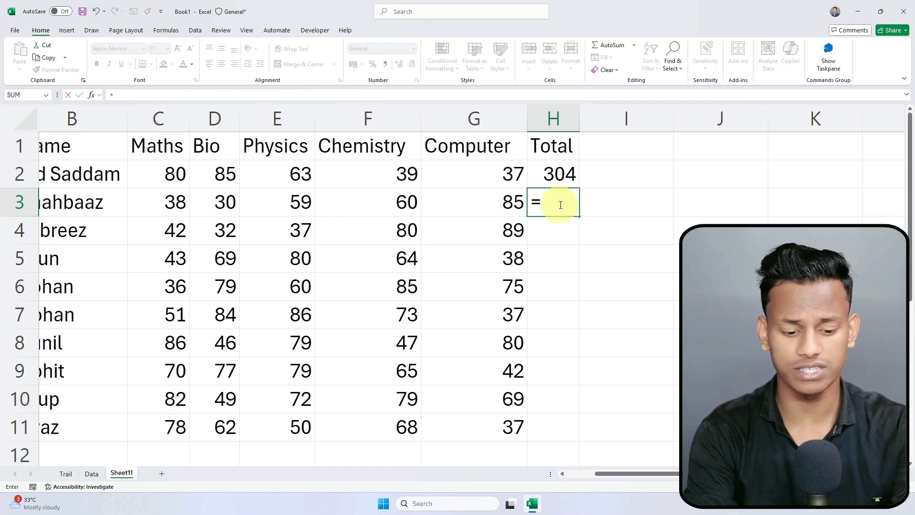
text(sum)
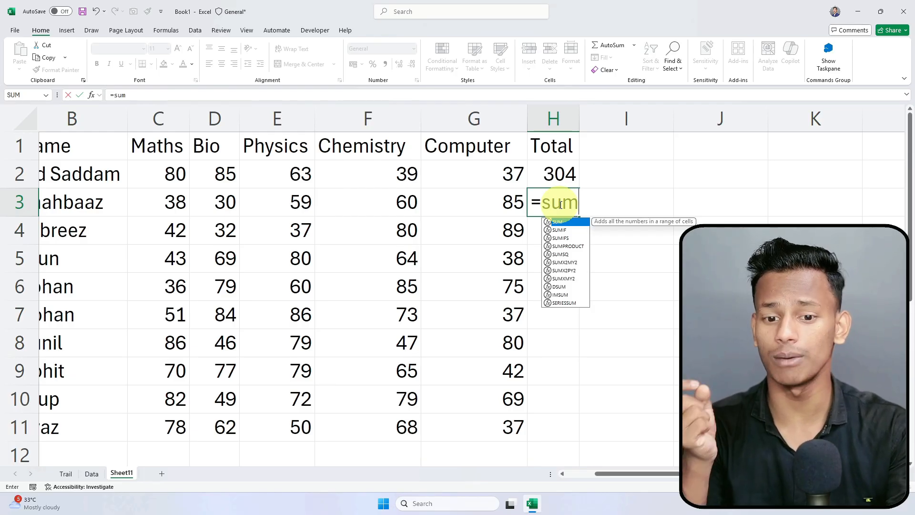
key(Tab)
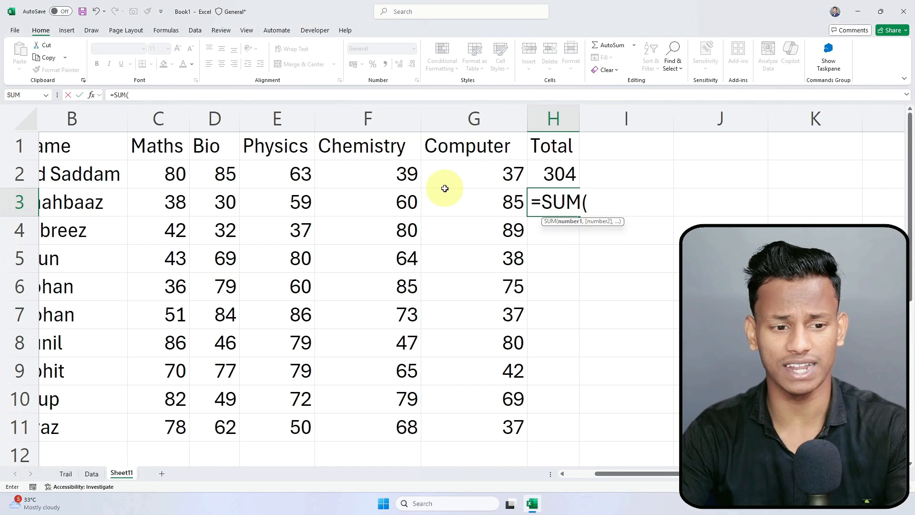
Step: Sum C3, D3, E3, F3 and G3 in H3 for the second student's total
click(168, 198)
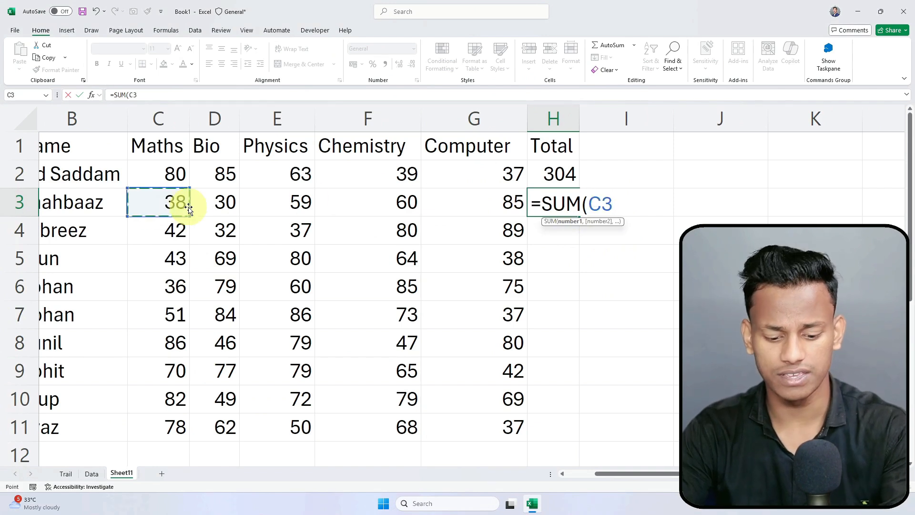
text(,)
click(215, 210)
text(,)
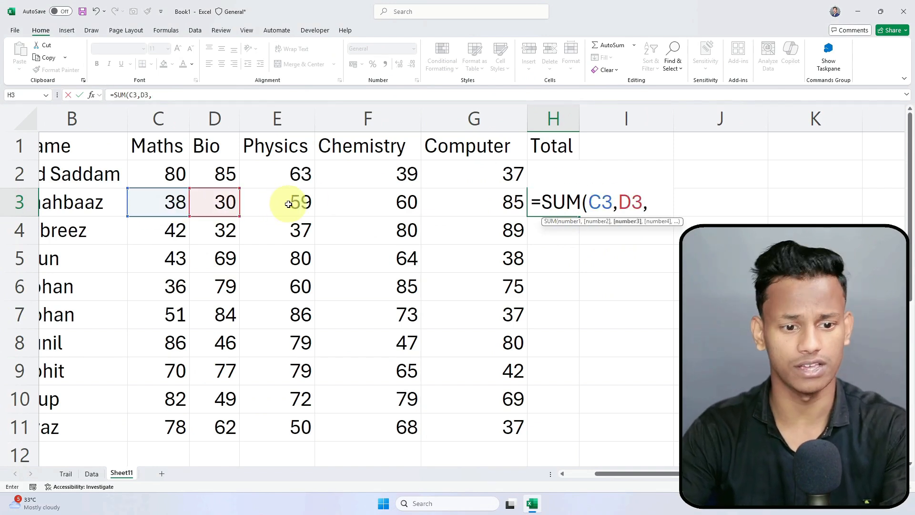
click(296, 204)
text(,)
click(382, 206)
text(,)
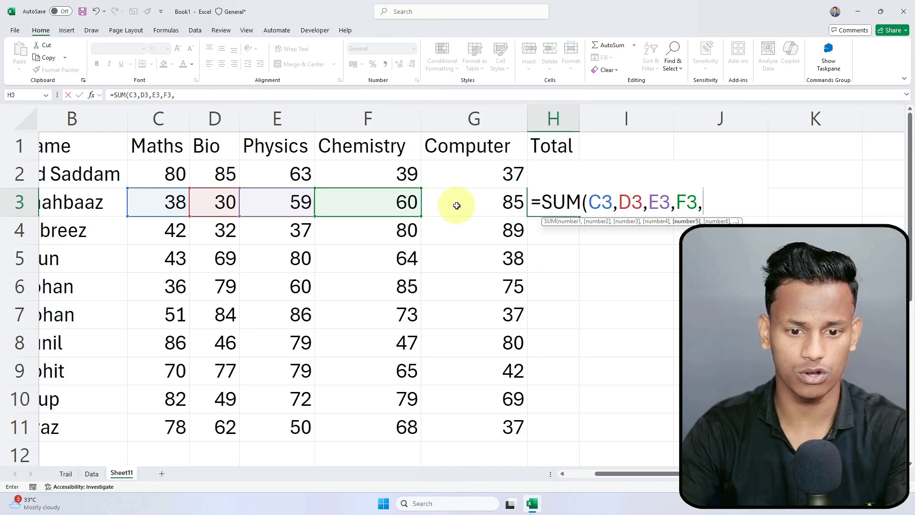
click(457, 205)
text(,G3)
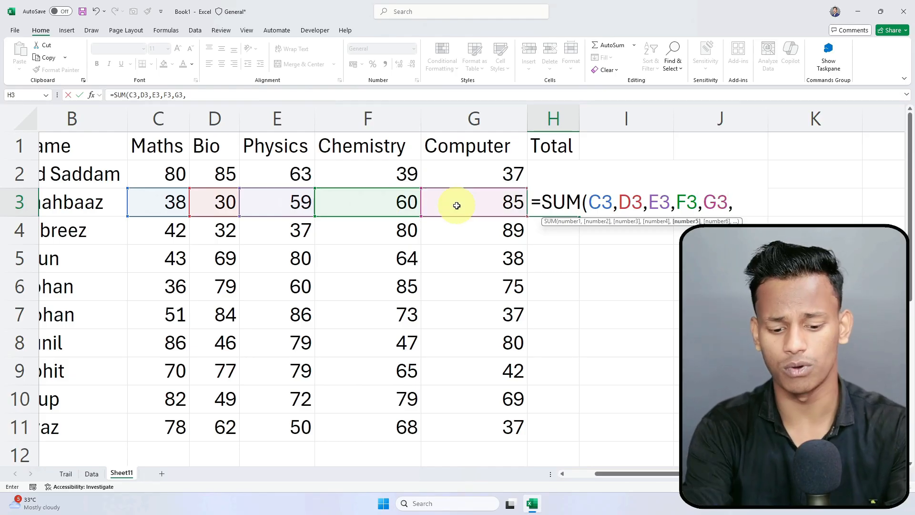
text())
key(Return)
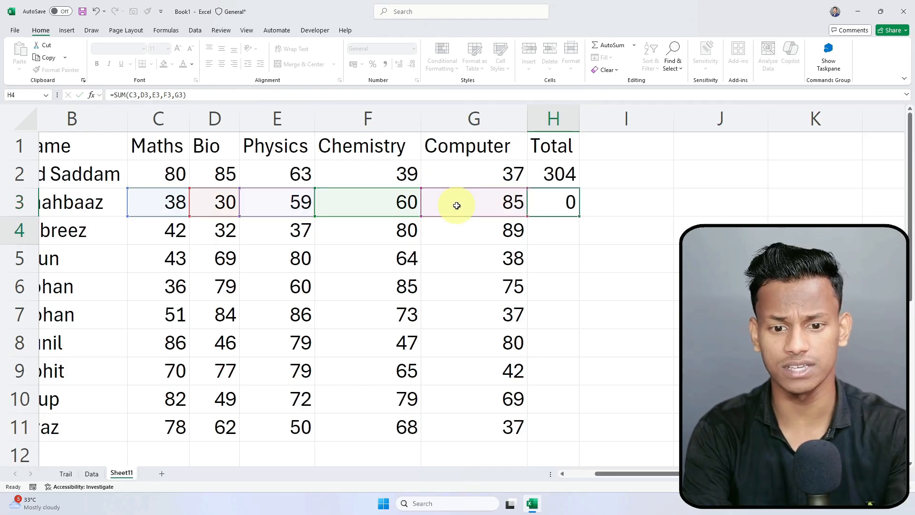
key(Up)
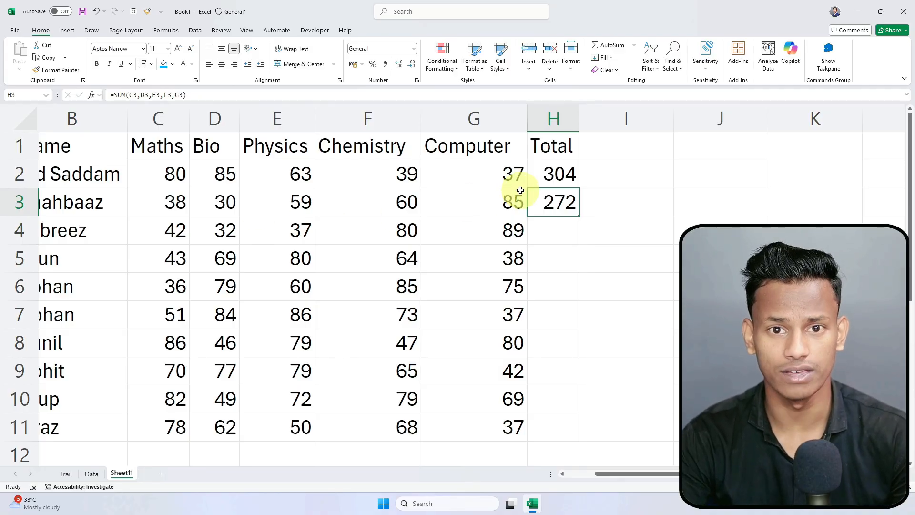
Step: Review H2's =SUM(C2:G2) formula and confirm its total of 304
click(557, 176)
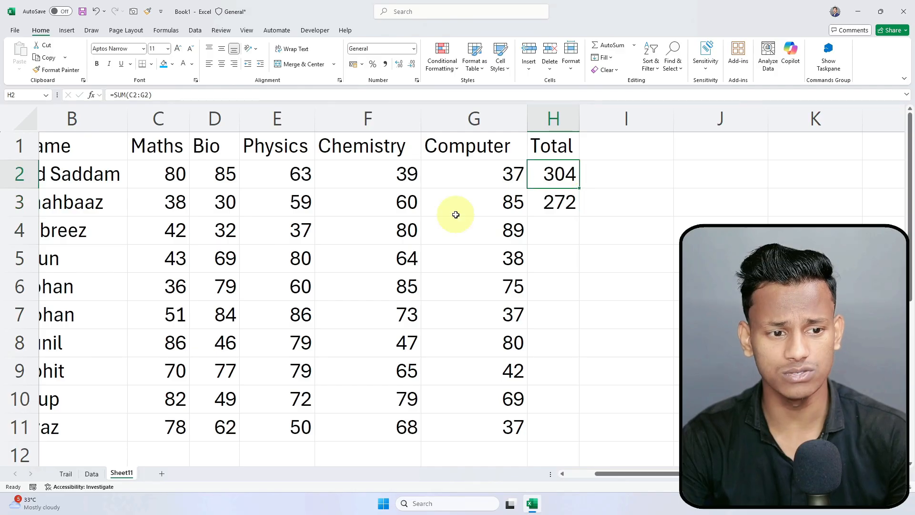
double_click(553, 175)
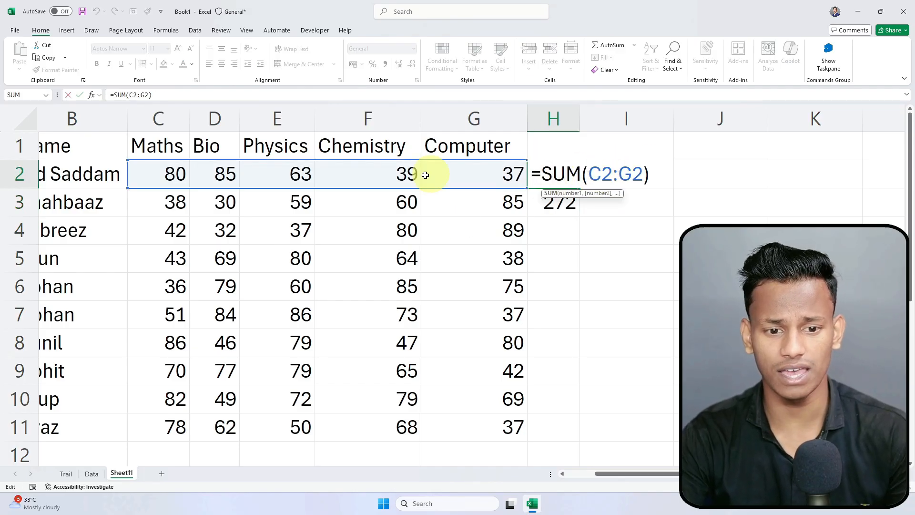
drag(591, 174, 642, 173)
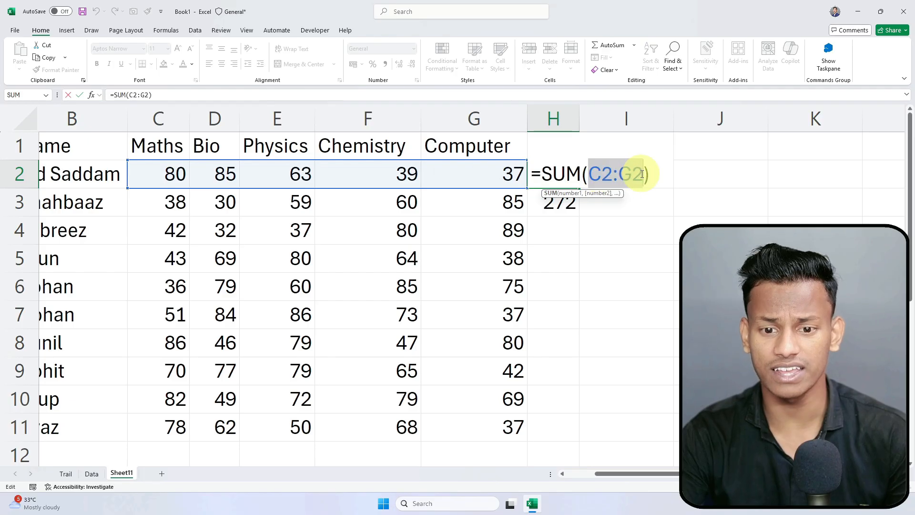
click(618, 173)
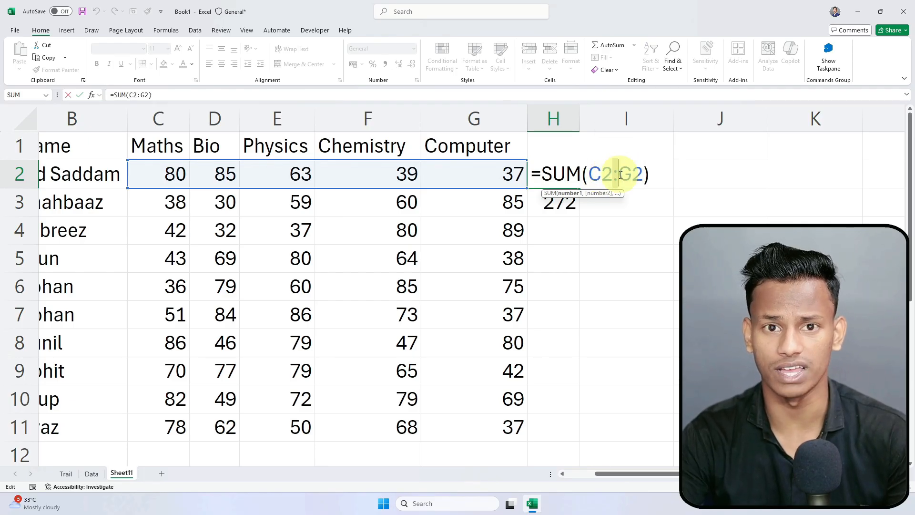
drag(591, 175, 643, 174)
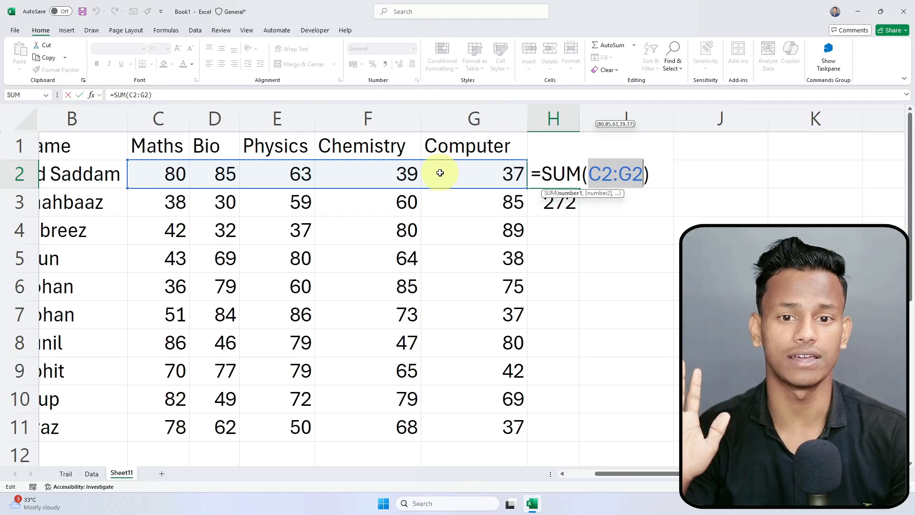
key(Return)
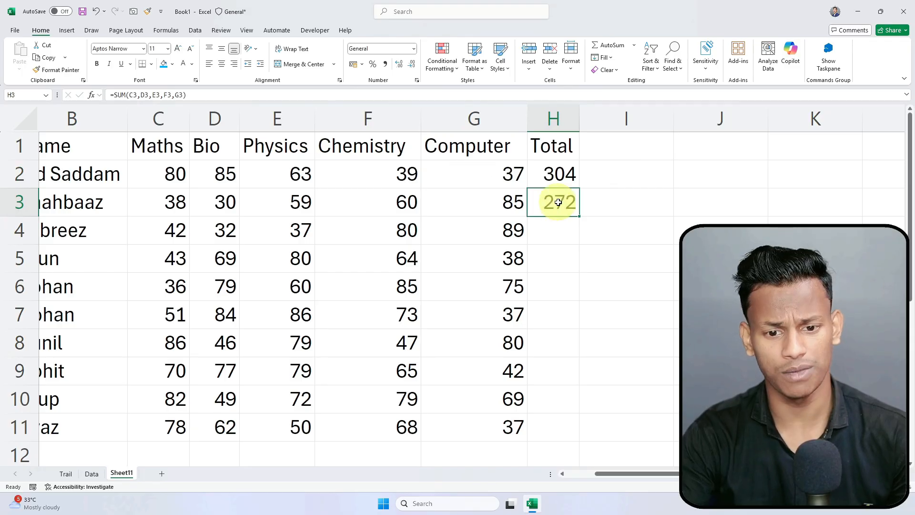
Step: Replace H3's separate cell references with the range C3:G3, keeping 272
double_click(560, 202)
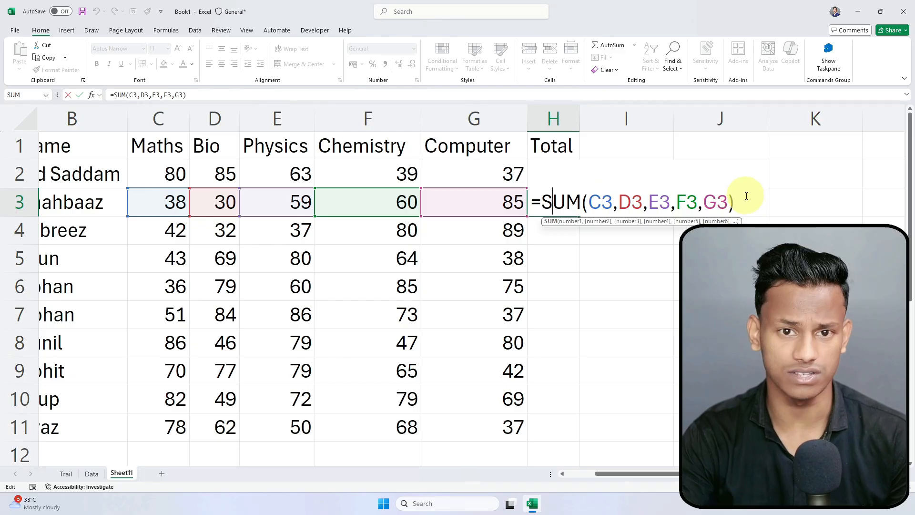
drag(588, 201, 718, 201)
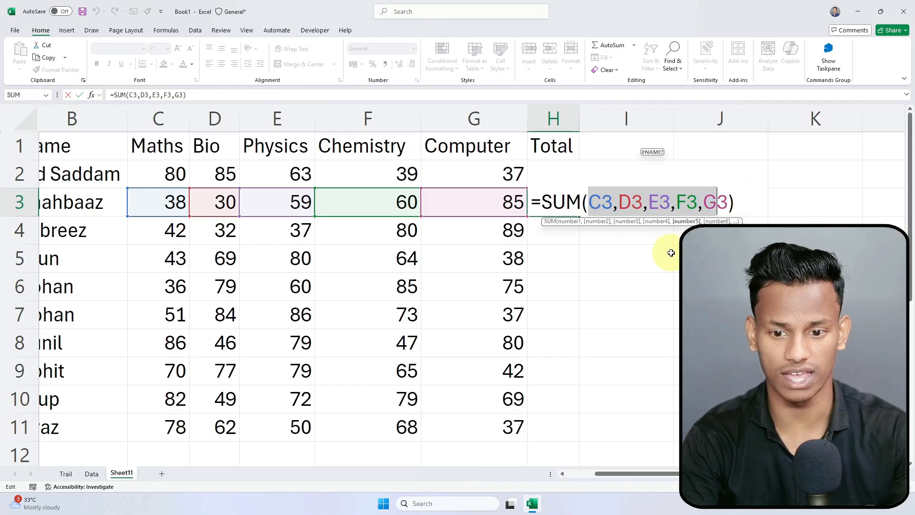
click(160, 204)
drag(160, 204, 505, 215)
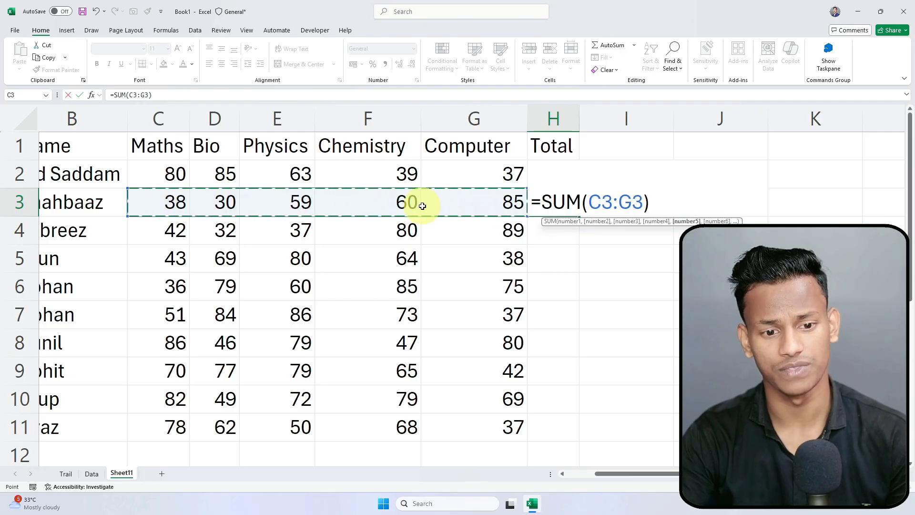
key(Return)
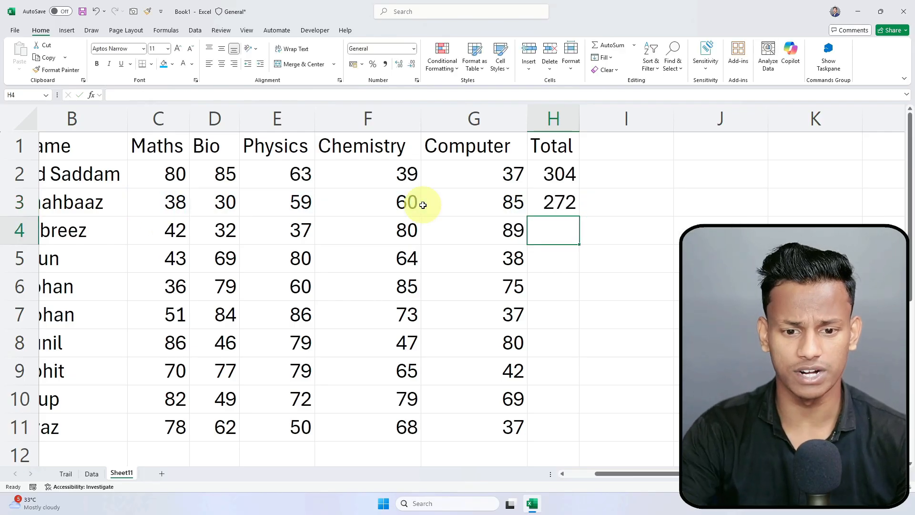
click(555, 196)
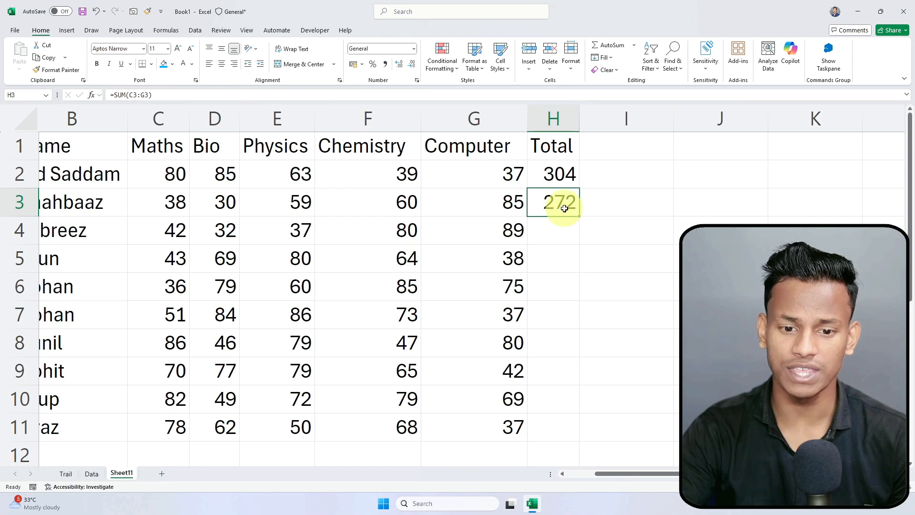
drag(553, 173, 553, 199)
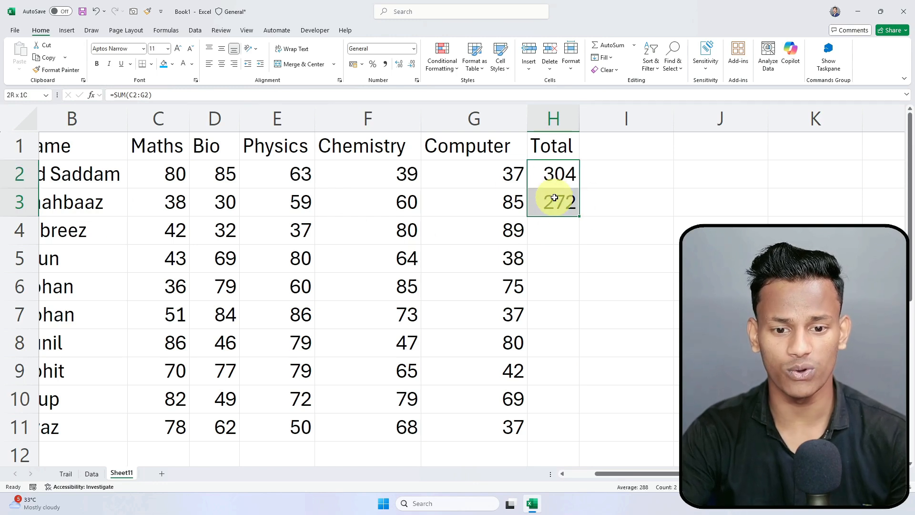
drag(62, 234, 63, 437)
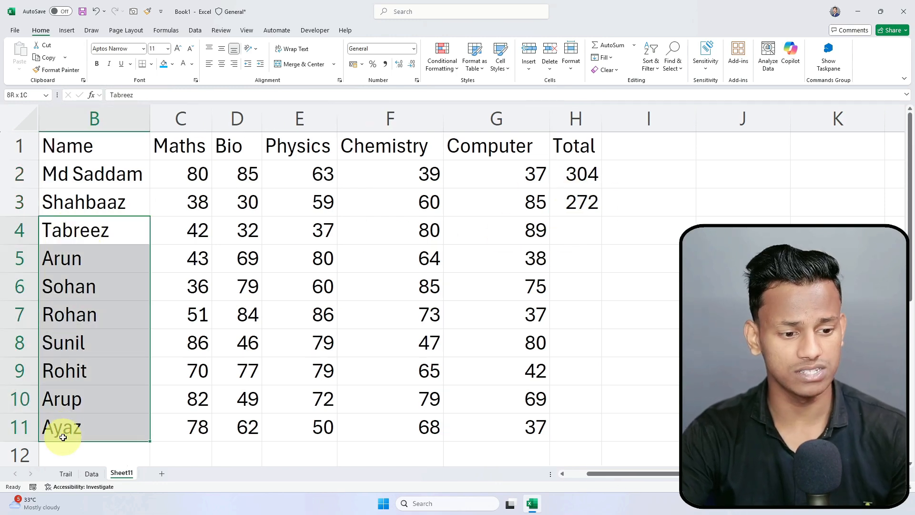
click(564, 230)
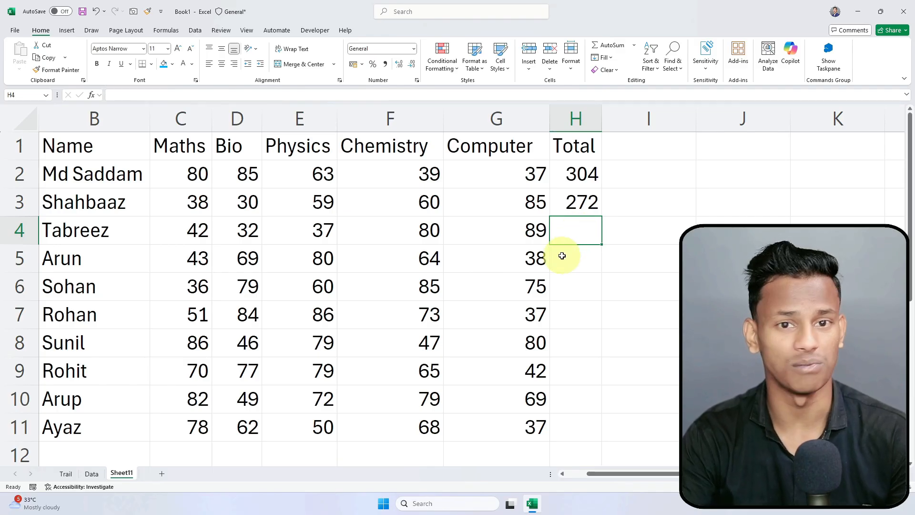
click(582, 200)
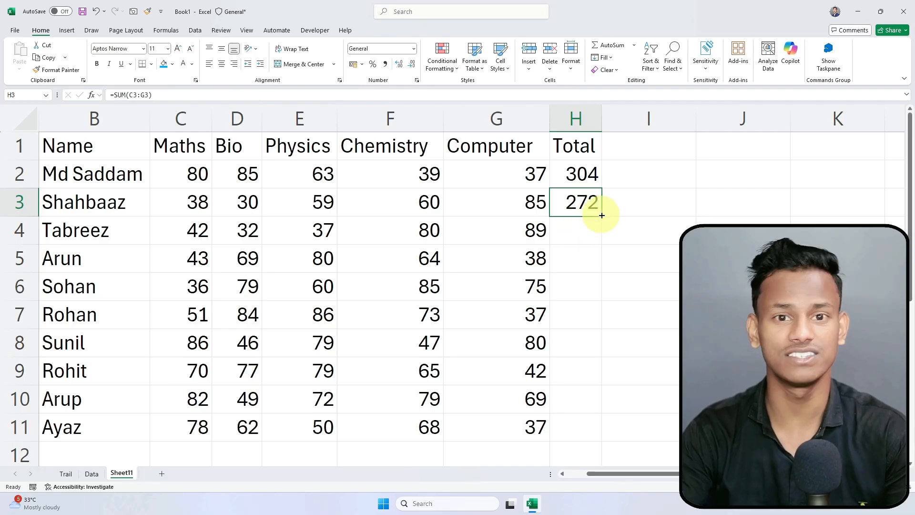
Step: Fill the H3 SUM total down through H11 and check the copy in H7
drag(602, 216, 596, 428)
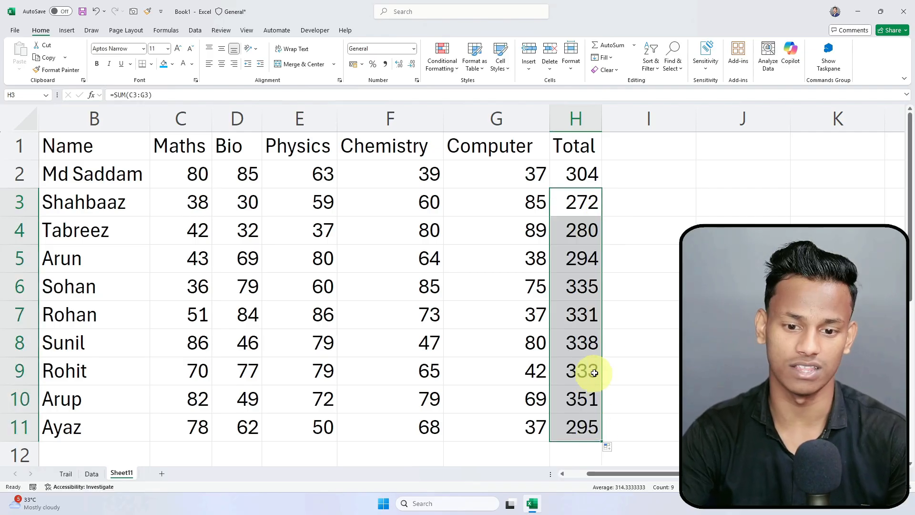
click(629, 313)
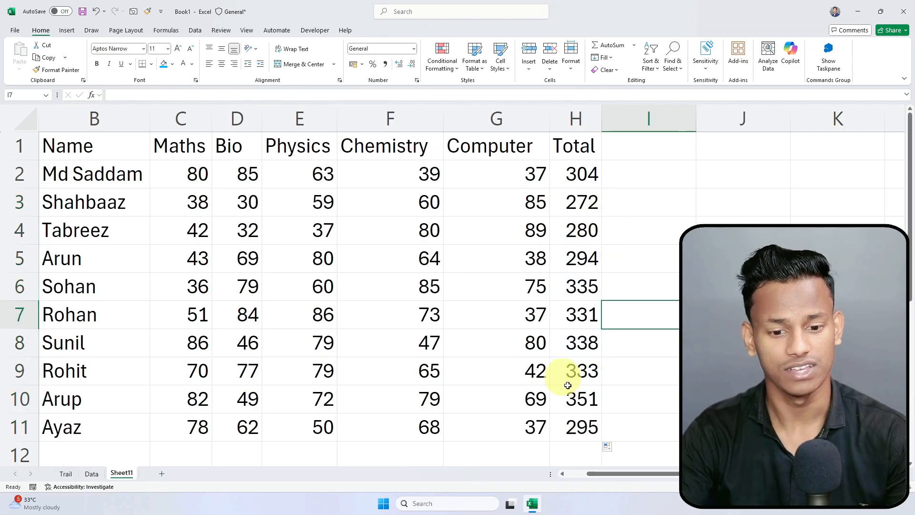
click(584, 312)
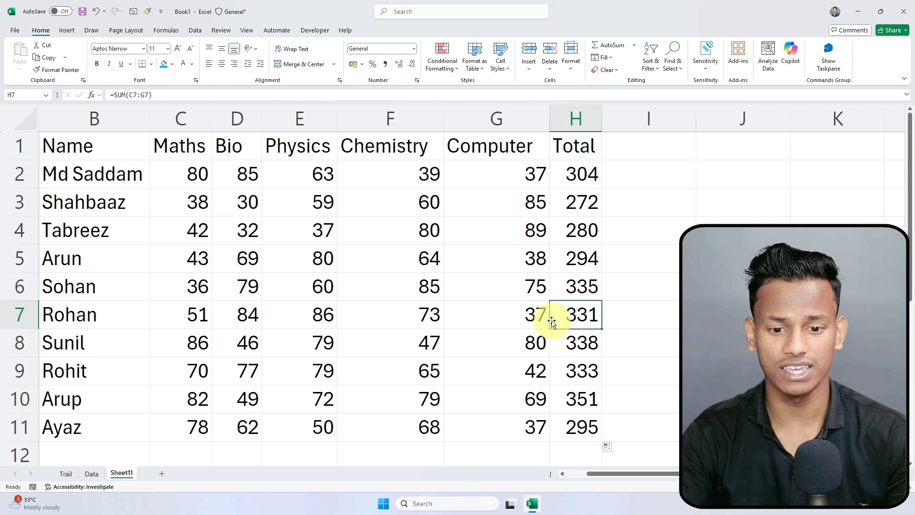
click(203, 313)
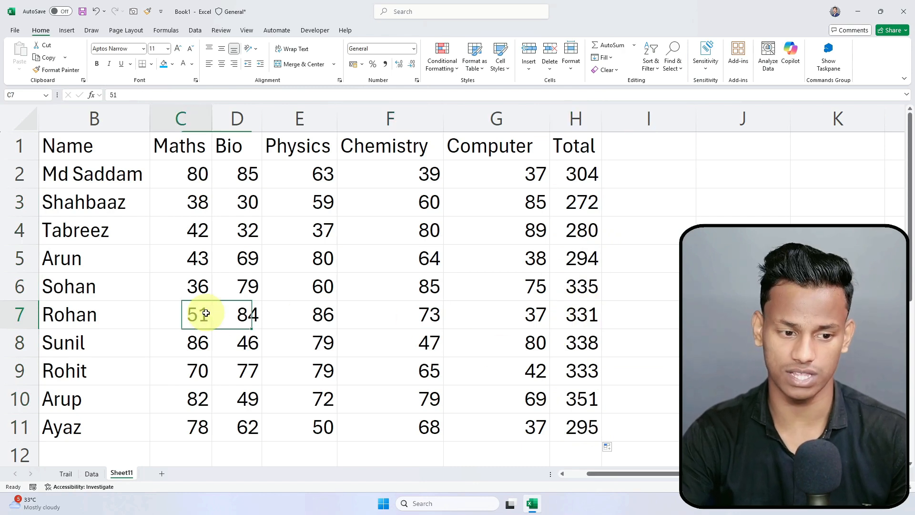
click(574, 315)
Step: Spot-check the copied totals in H9, H5 and H2 against the individual marks
click(573, 368)
click(546, 426)
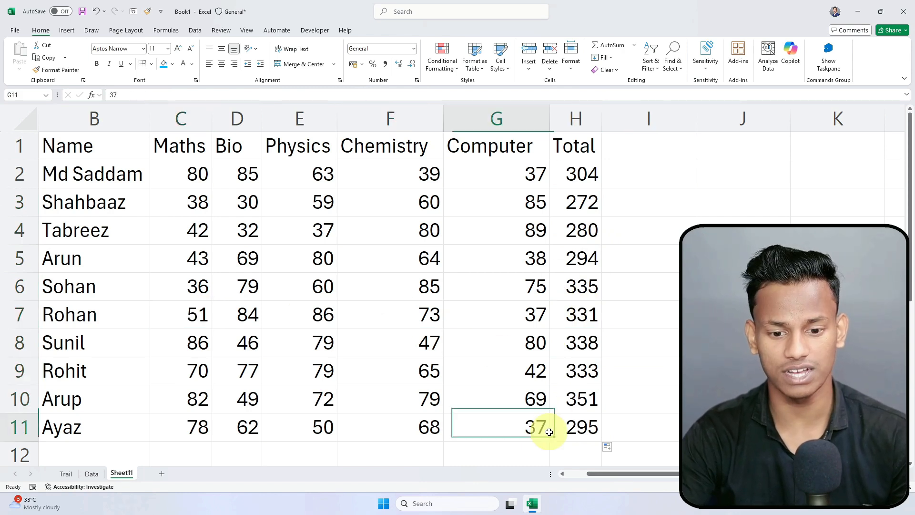
click(311, 394)
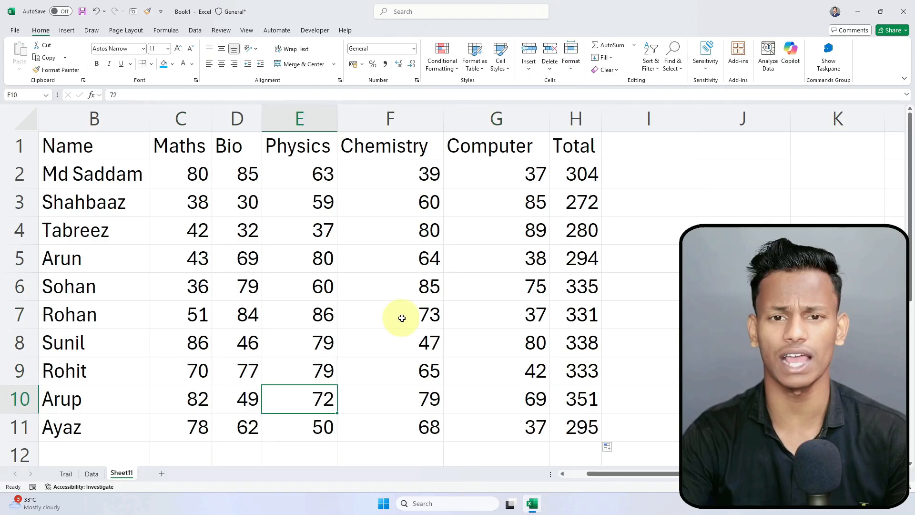
click(419, 341)
click(525, 314)
click(579, 258)
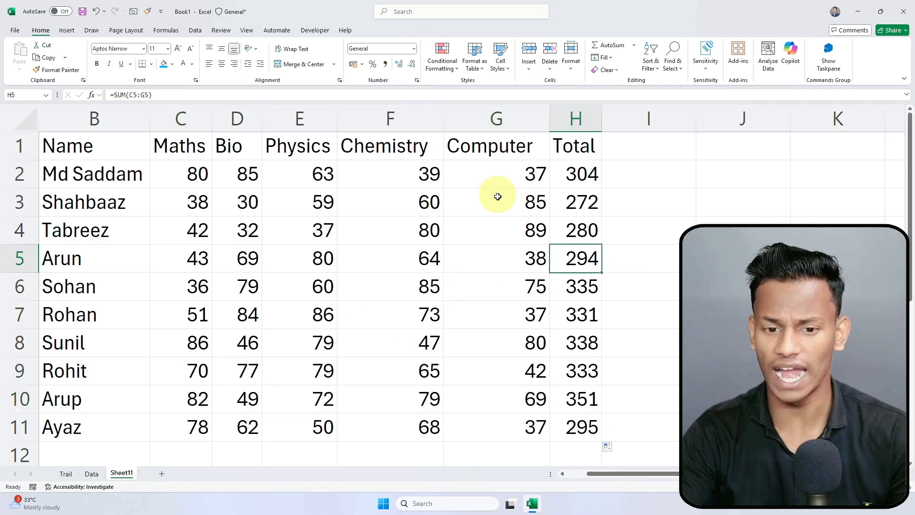
click(580, 175)
click(636, 178)
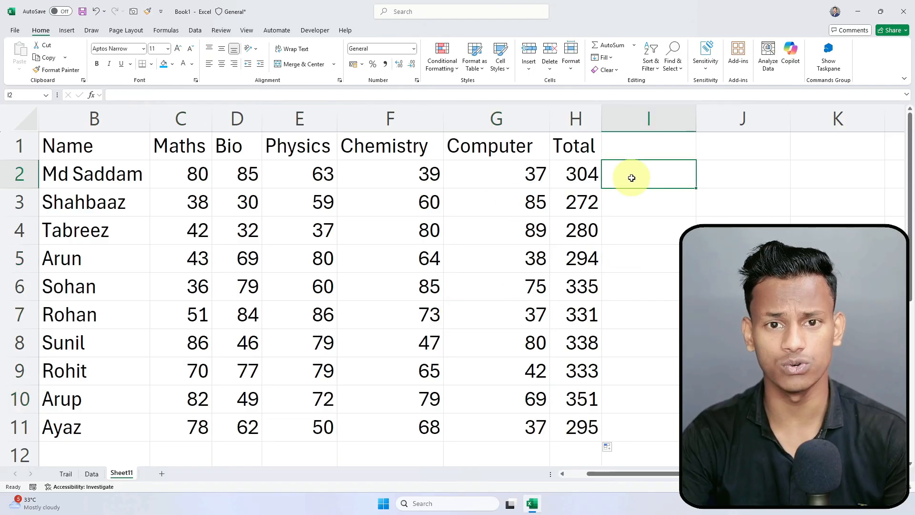
click(636, 142)
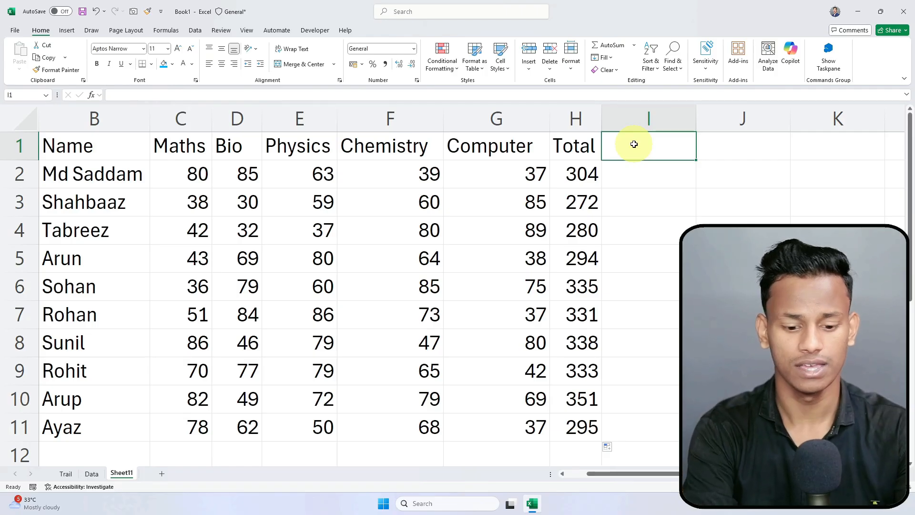
Step: Enter the heading Rank in I1 beside the totals in H2:H11
text(Rank)
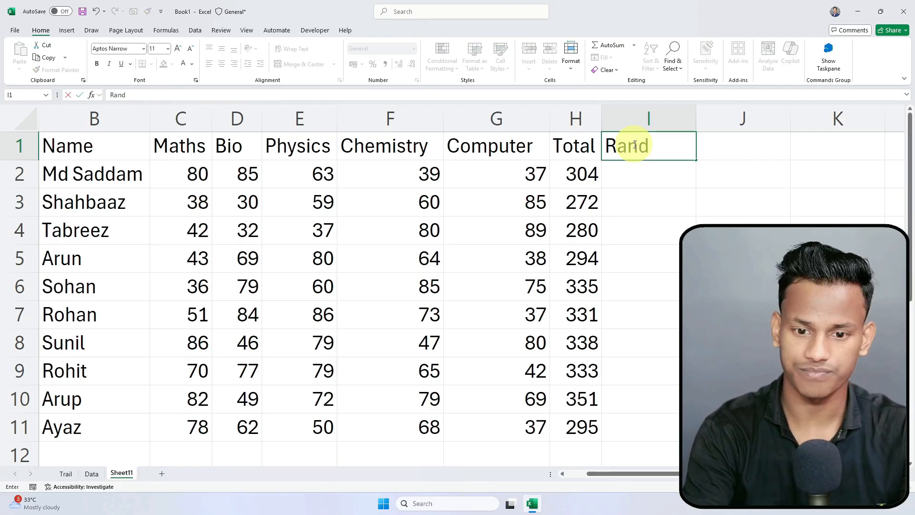
key(Return)
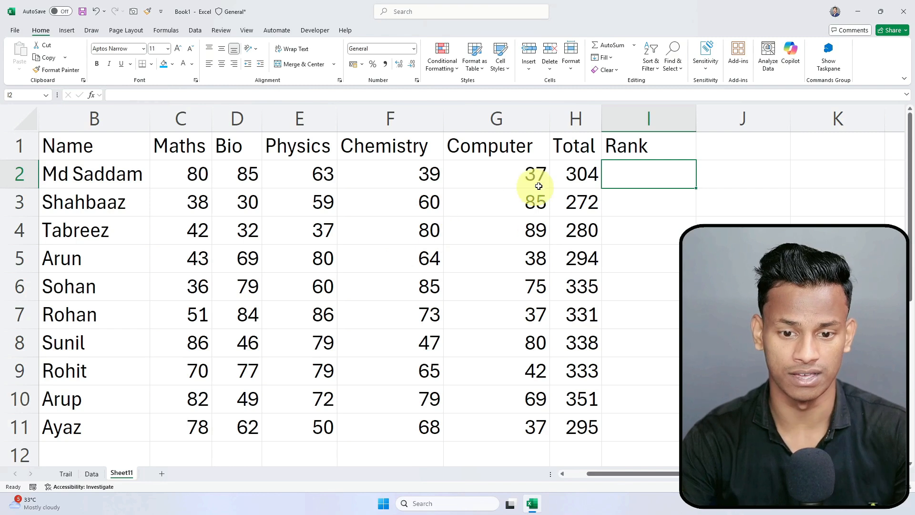
drag(580, 177, 585, 437)
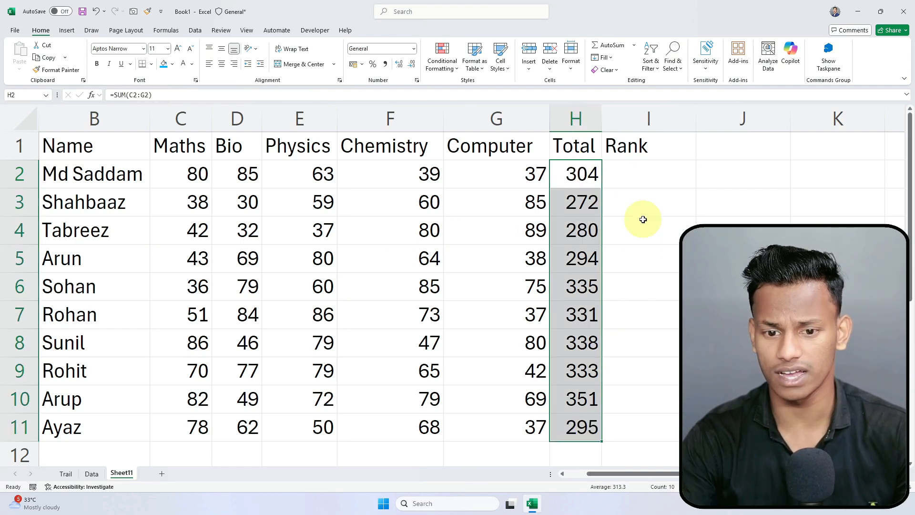
click(626, 172)
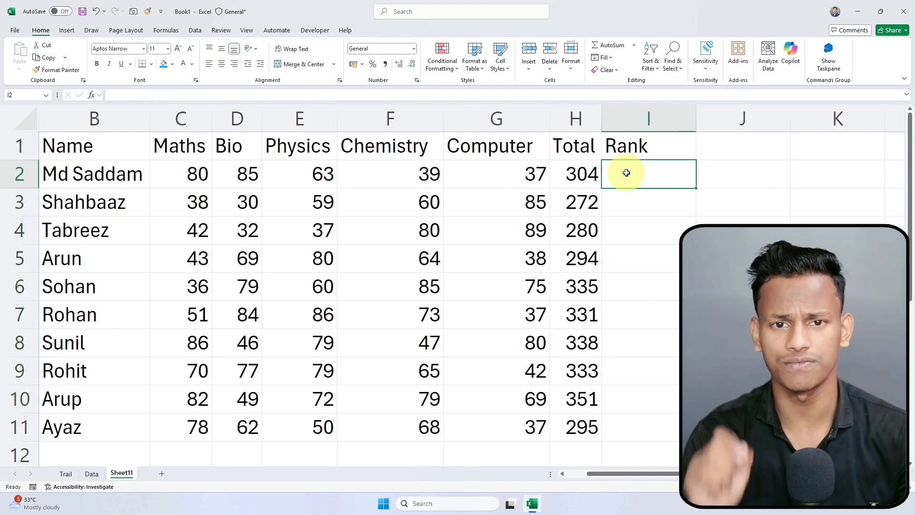
Step: Enter =RANK(H2:H11,H2) in I2, giving 1 and spilling #N/A down to I11
text(=rank)
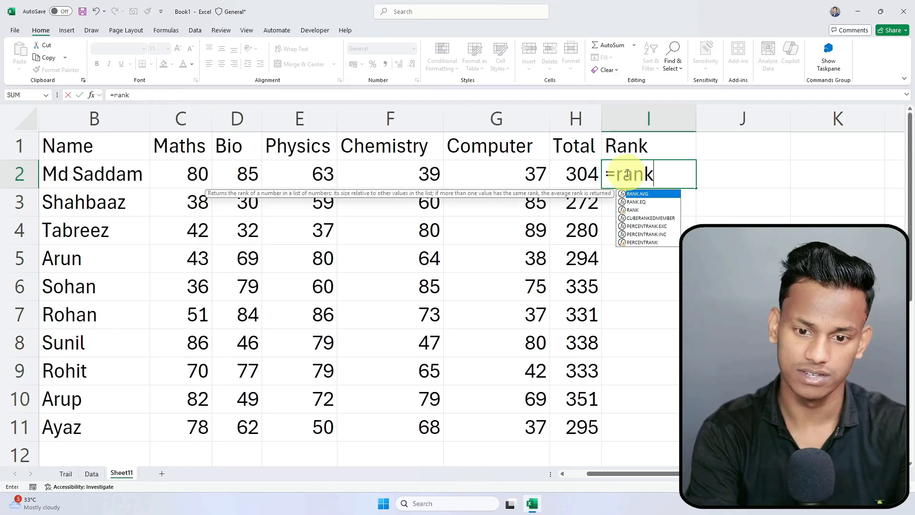
key(Down)
key(Down)
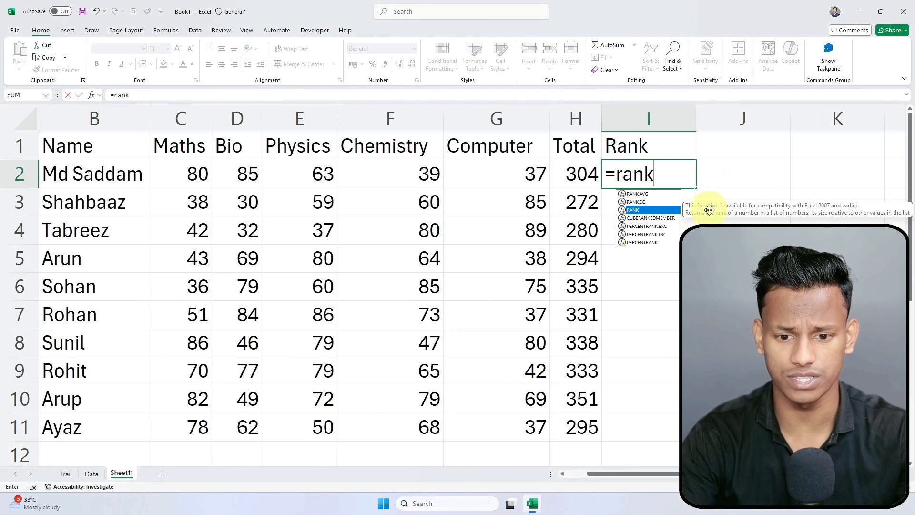
key(Tab)
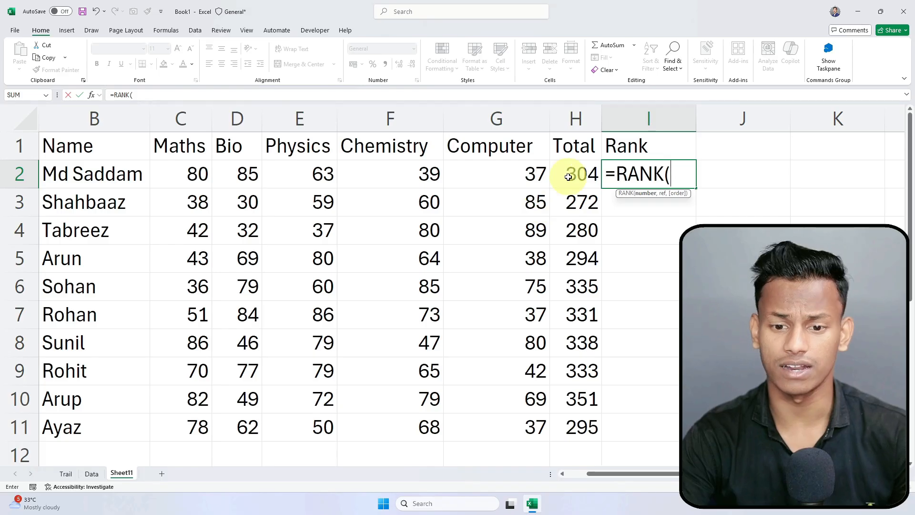
drag(573, 175, 569, 423)
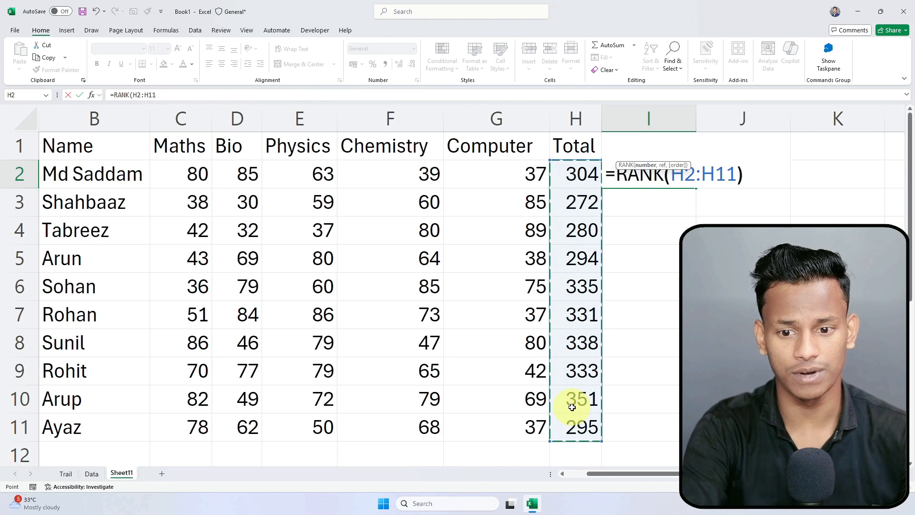
text())
key(BackSpace)
text(,)
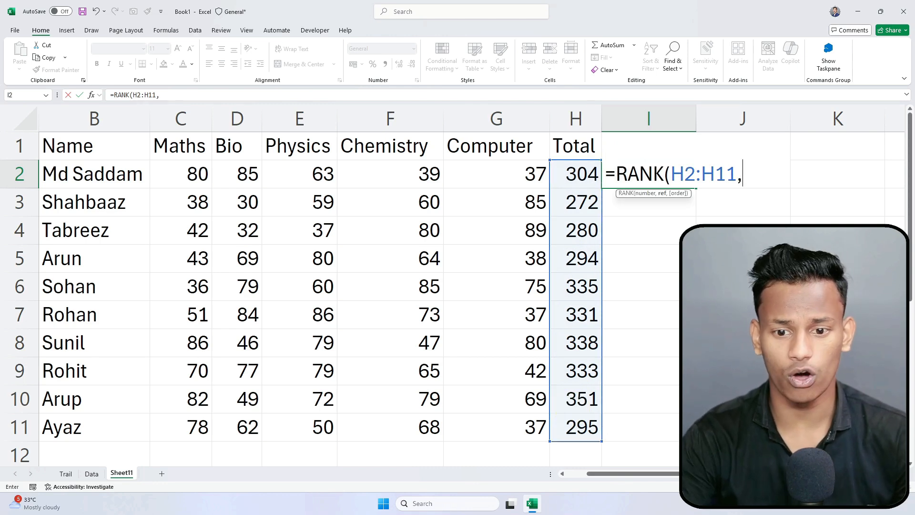
click(585, 174)
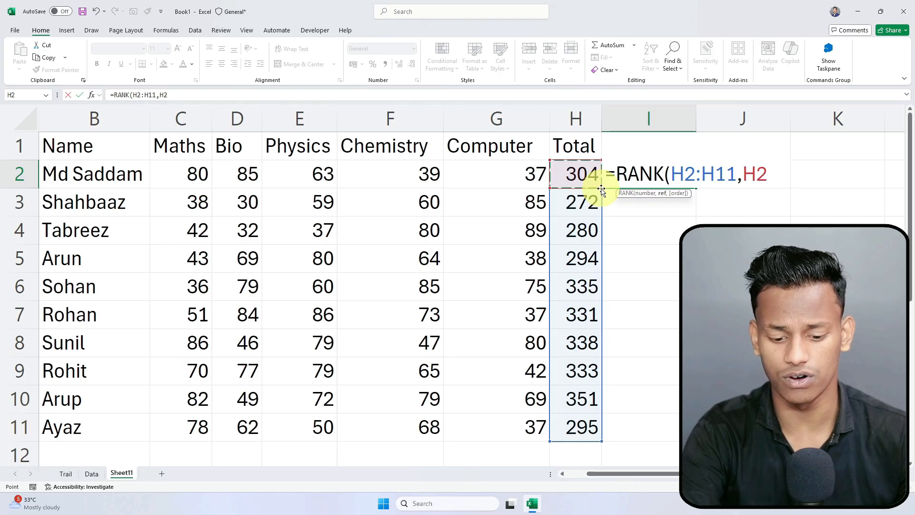
text())
key(ctrl+Return)
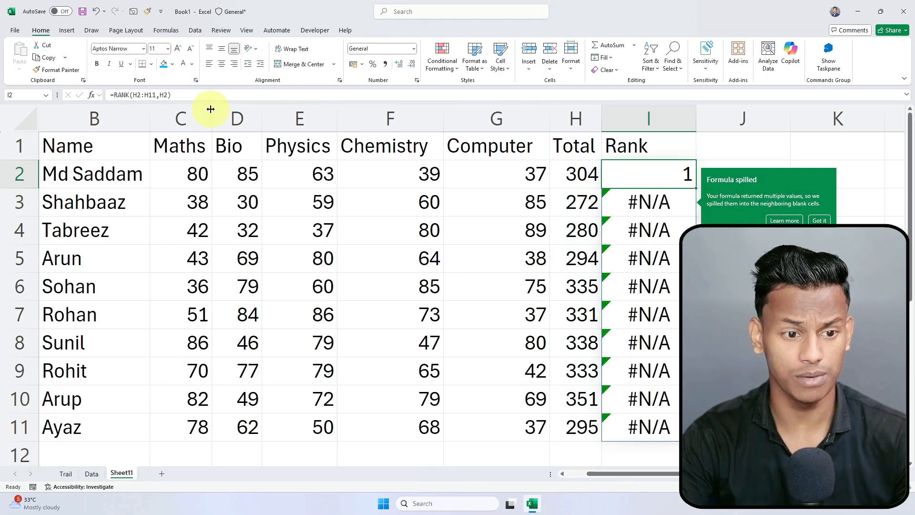
Step: Correct I2's formula to =RANK(H2,H2:H11) so it shows 6
click(162, 95)
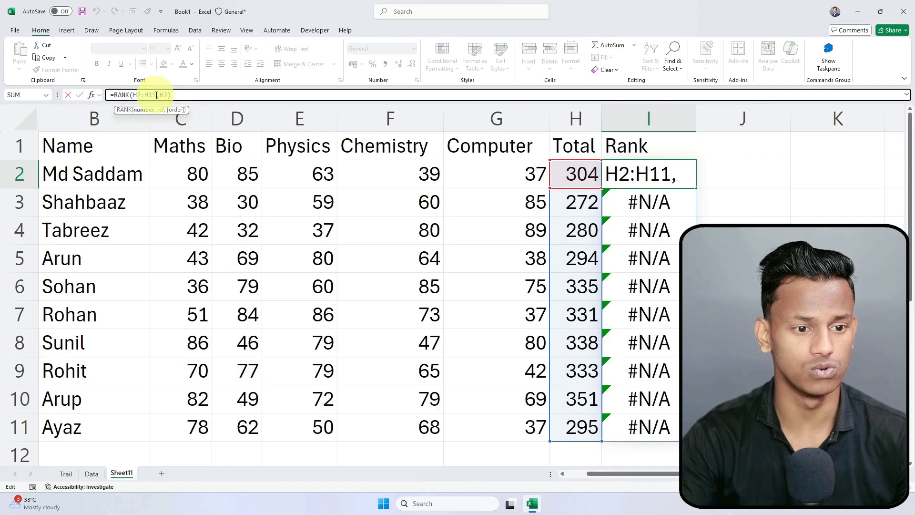
drag(142, 95, 157, 96)
key(BackSpace)
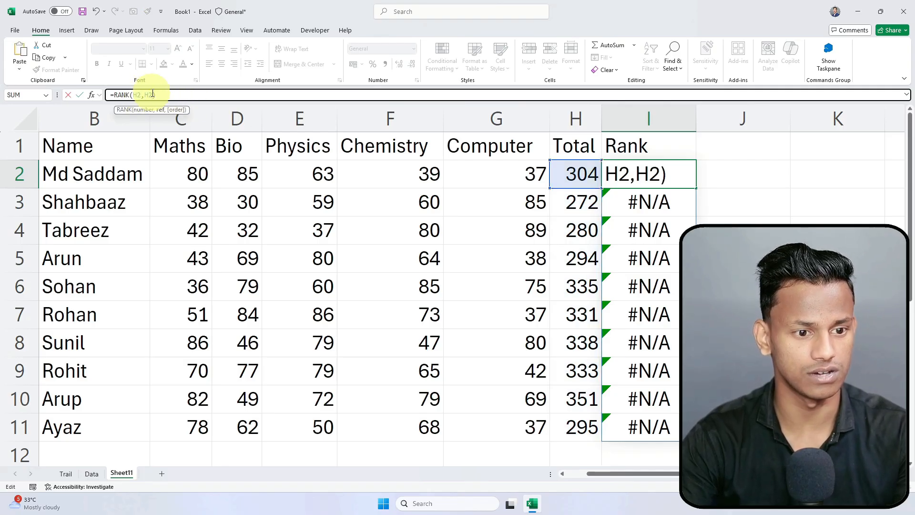
text(:H11)
key(Return)
Step: Check the next Rank cell, then clear cell I2 to redo it
click(650, 175)
click(666, 229)
click(672, 176)
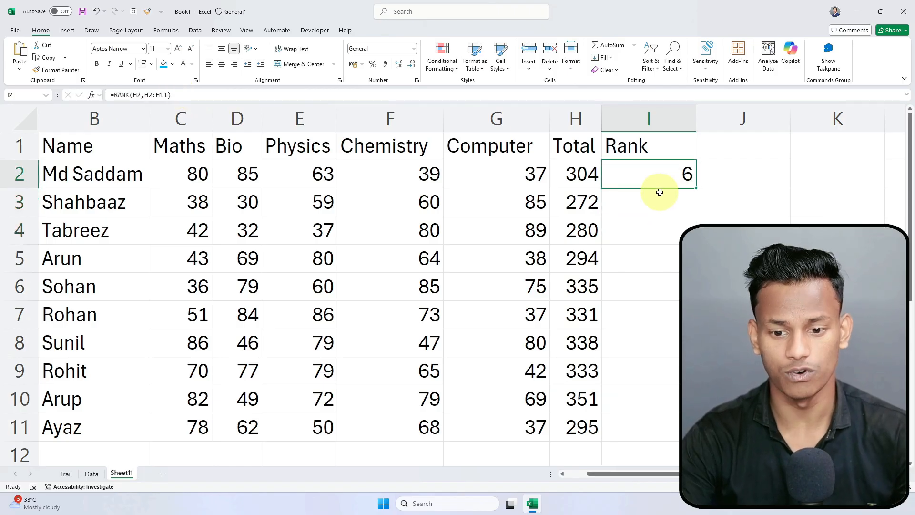
key(Delete)
Step: Re-enter =RANK(H2,H2:H11) in I2, which shows 6
text(=)
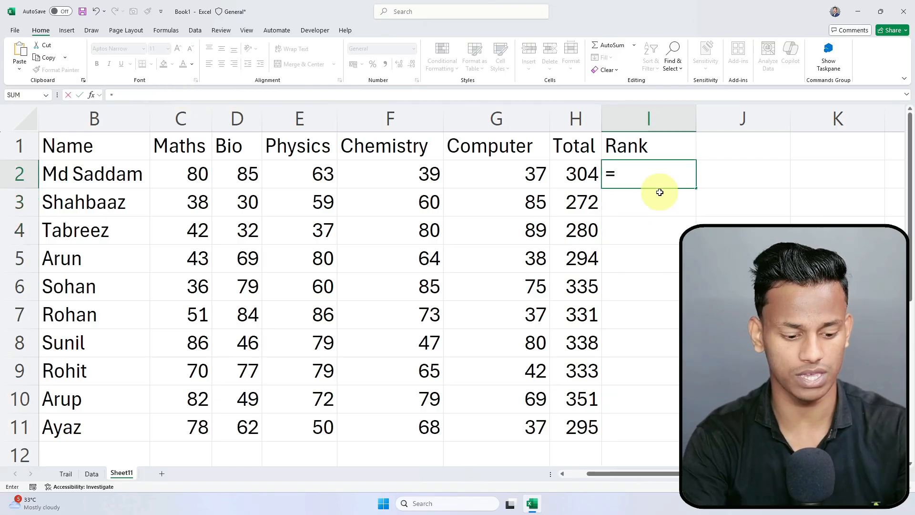
text(rank)
key(Down)
key(Tab)
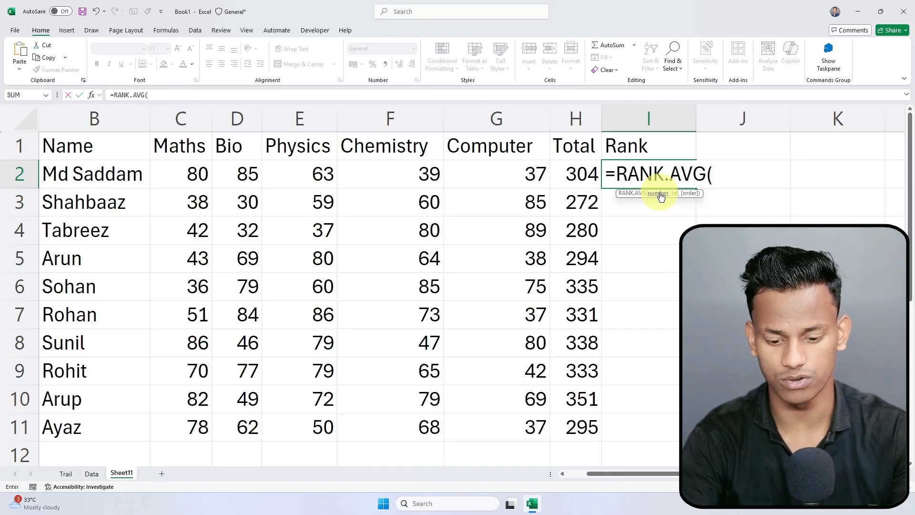
key(BackSpace)
key(BackSpace)
key(BackSpace)
key(BackSpace)
key(BackSpace)
text(()
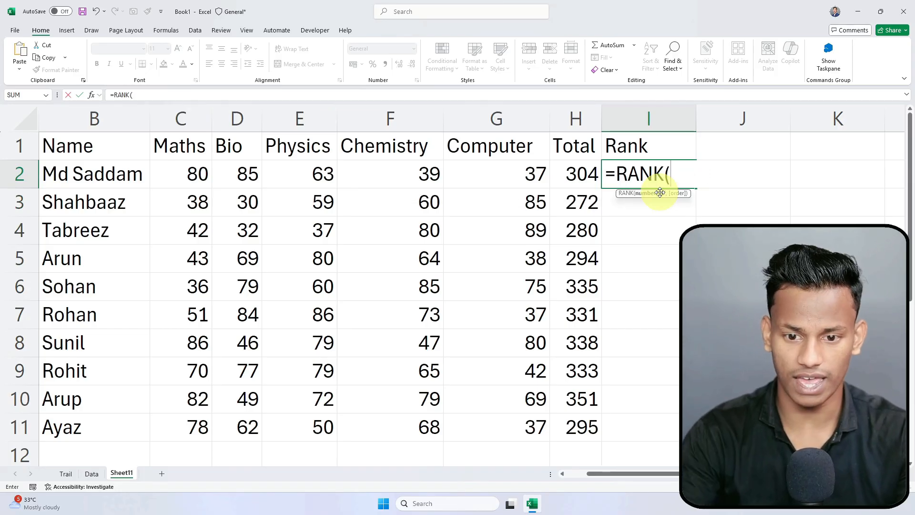
click(578, 175)
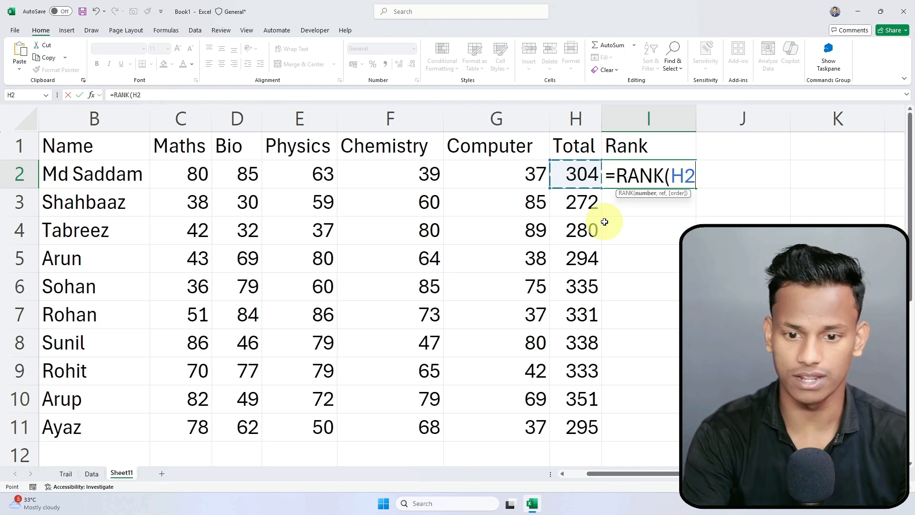
text(,)
drag(585, 174, 586, 425)
key(Return)
Step: Copy the RANK formula down to I11, giving 9 in I3 and 8 in I4
click(664, 184)
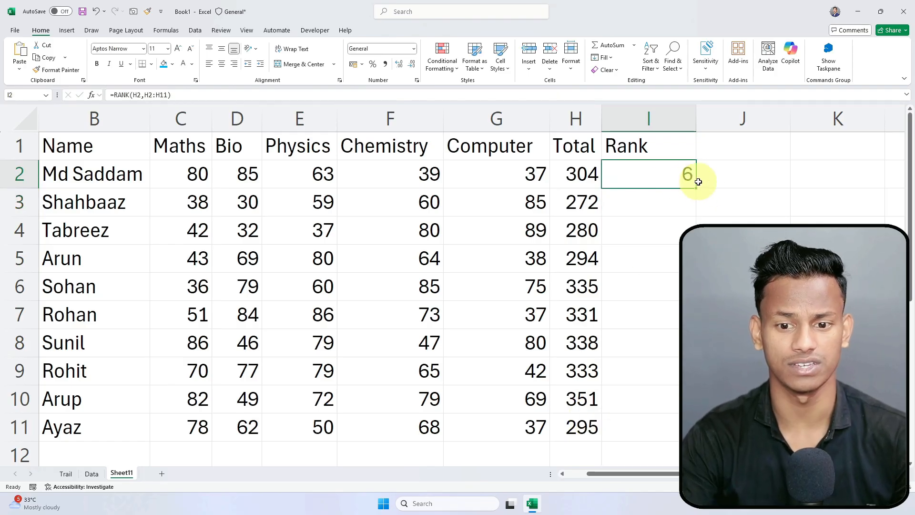
drag(693, 184, 691, 431)
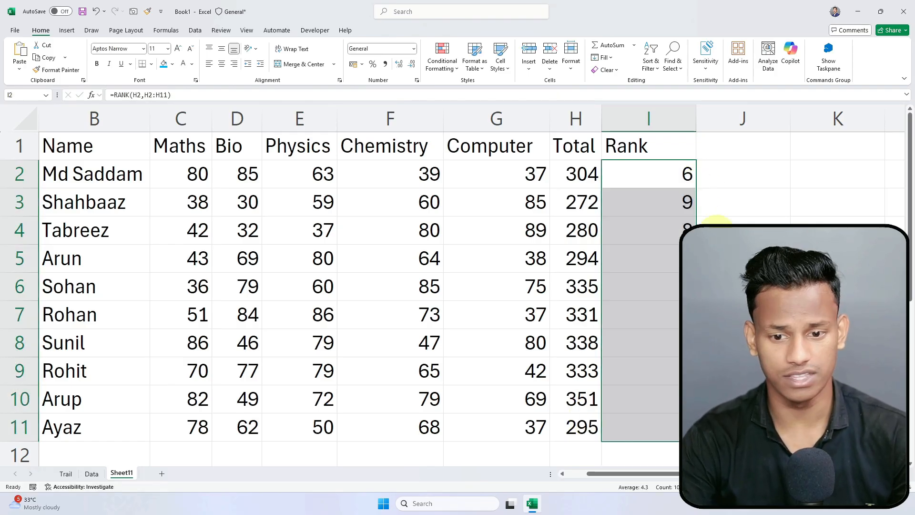
click(703, 315)
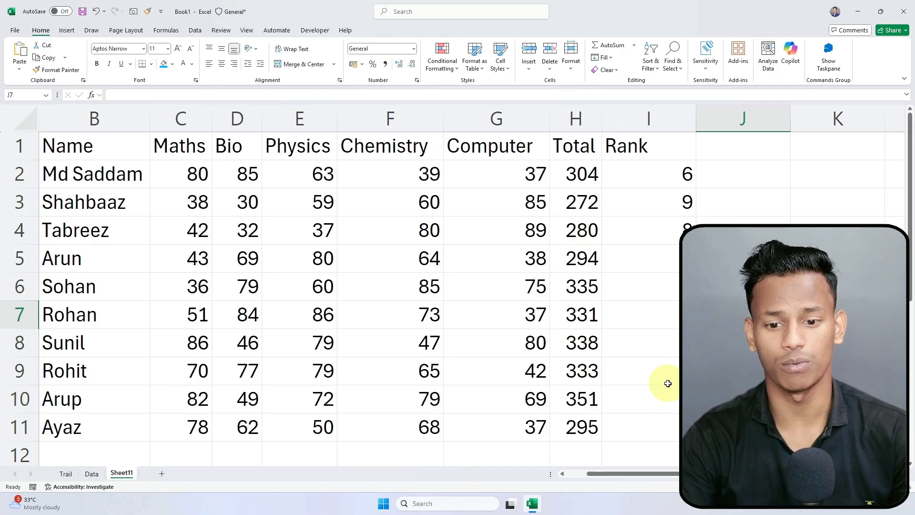
click(672, 401)
click(654, 424)
click(672, 369)
click(667, 341)
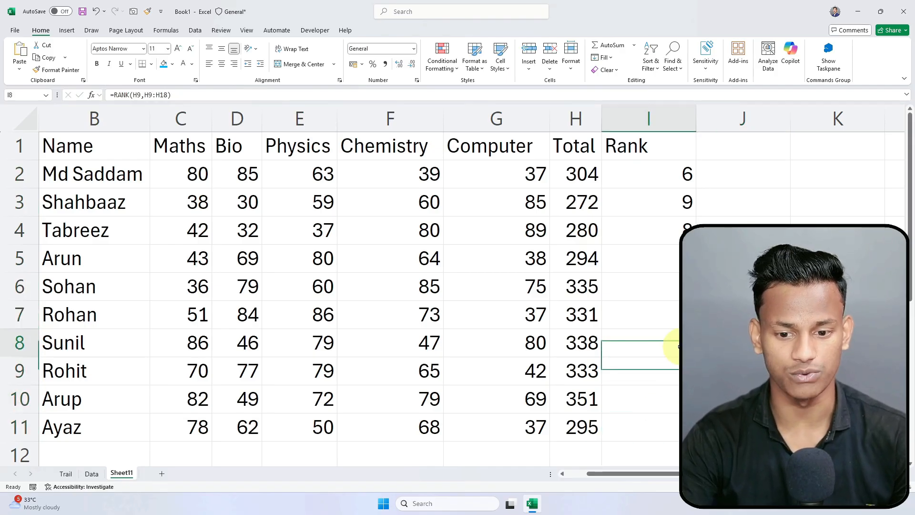
click(672, 317)
click(676, 291)
click(678, 239)
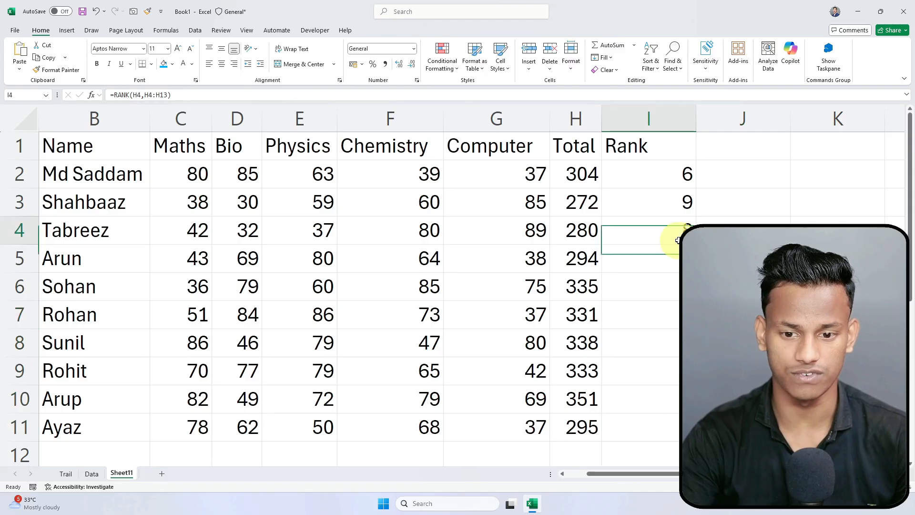
click(682, 346)
double_click(672, 346)
scroll(674, 337, down, 1)
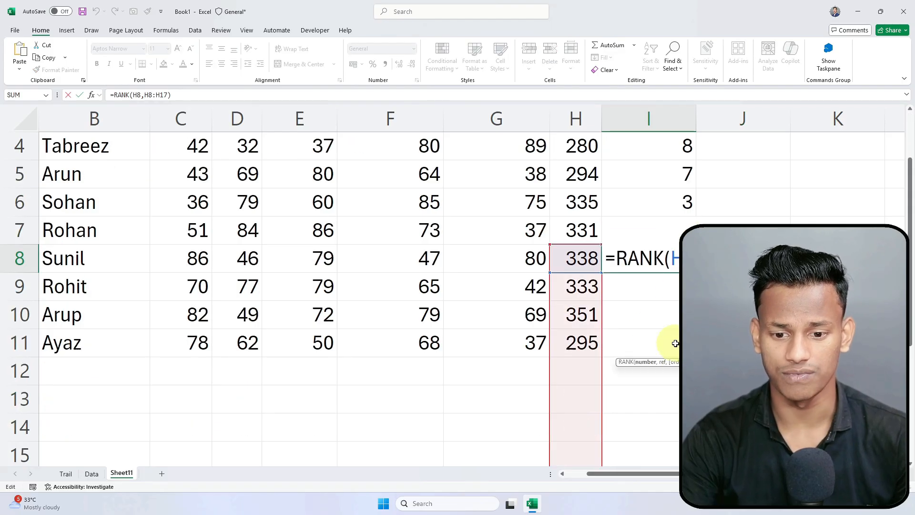
key(Return)
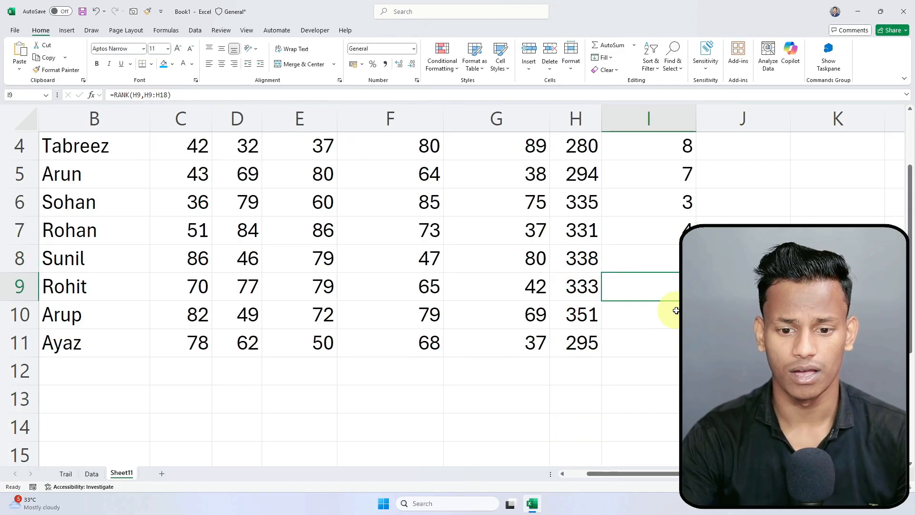
scroll(672, 262, up, 3)
click(677, 201)
double_click(682, 179)
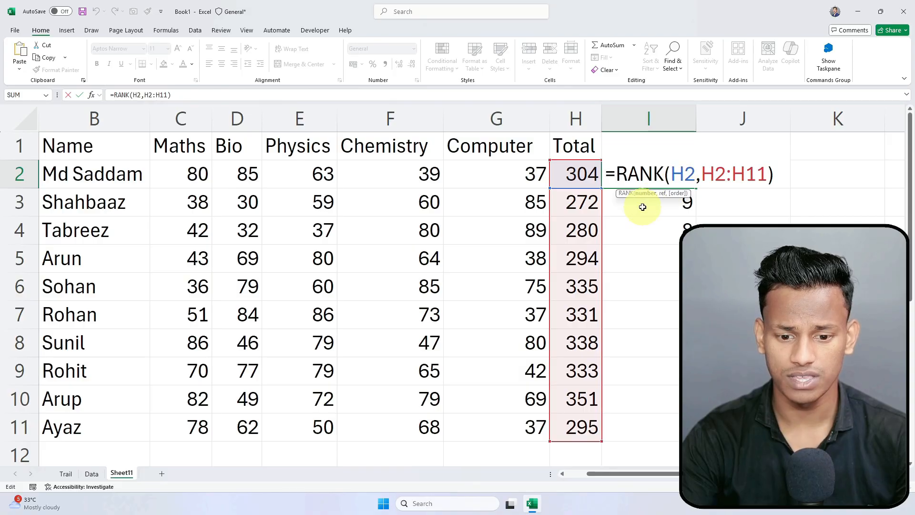
key(Return)
double_click(659, 197)
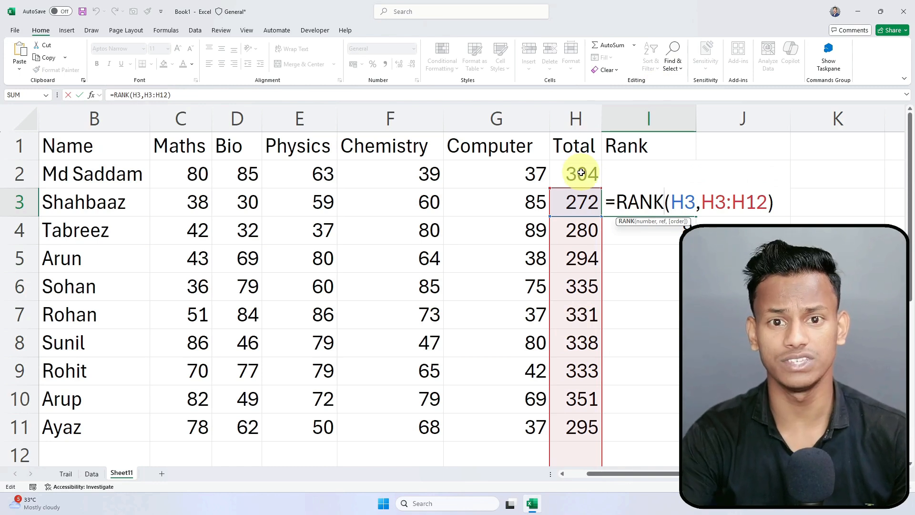
key(Return)
double_click(631, 228)
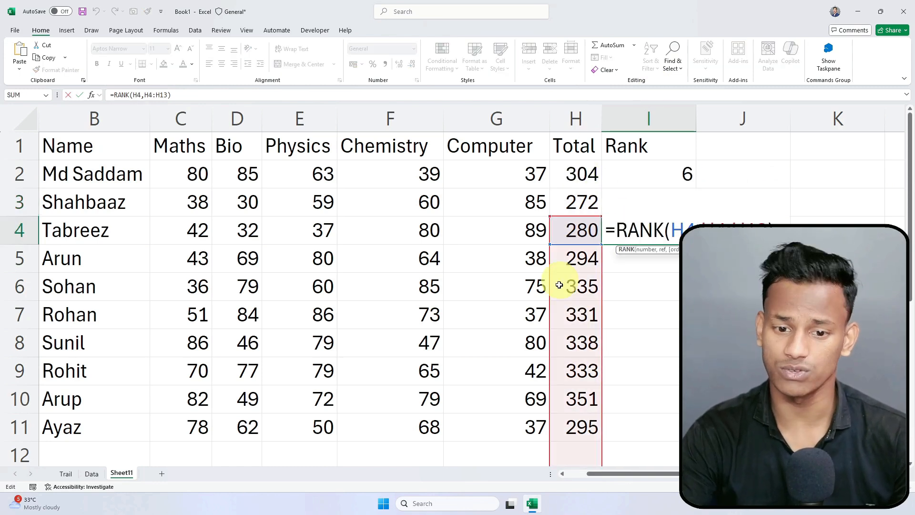
key(Return)
double_click(669, 423)
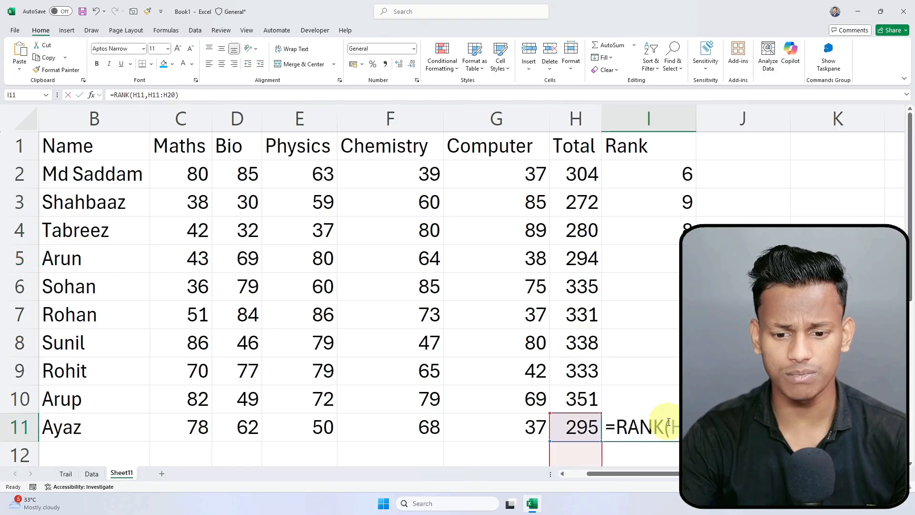
scroll(669, 410, down, 2)
key(Return)
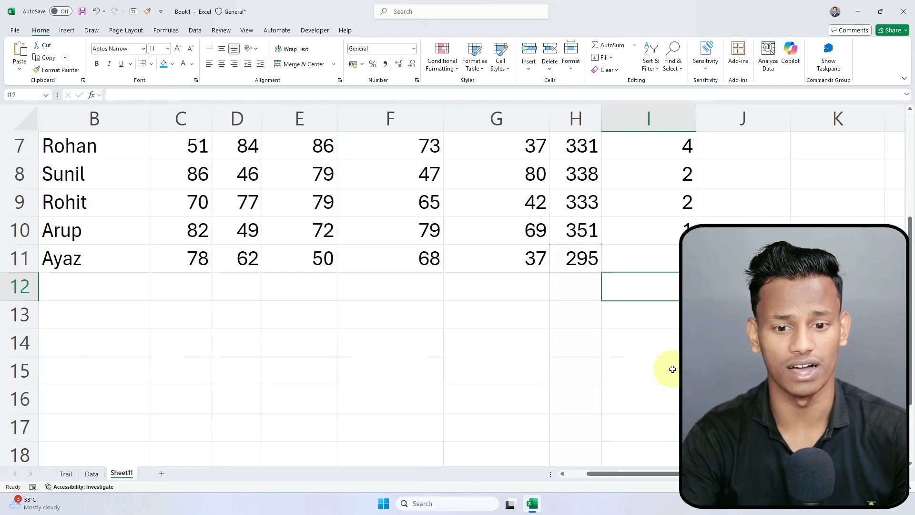
scroll(621, 349, up, 2)
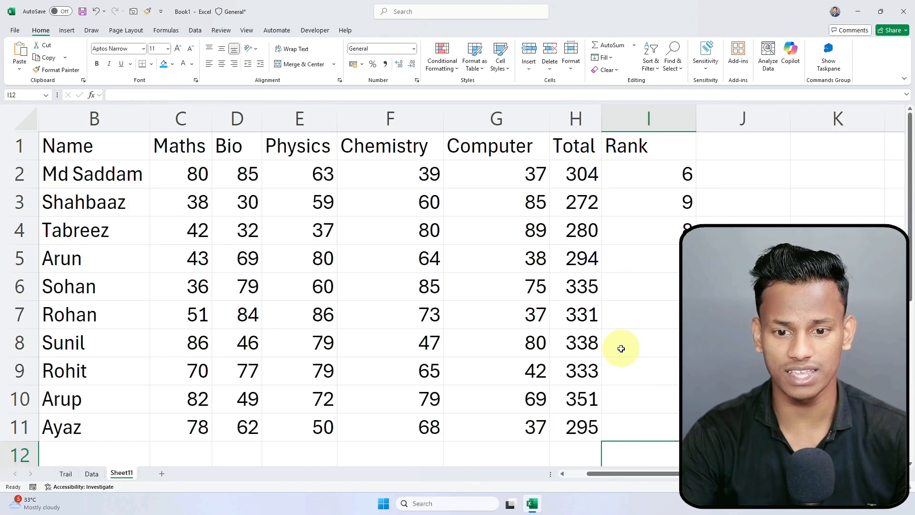
click(685, 177)
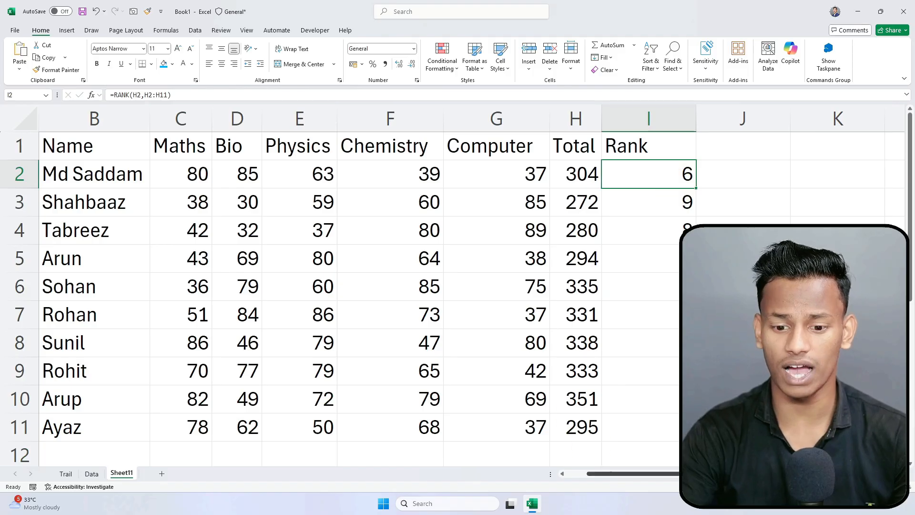
drag(620, 473, 647, 474)
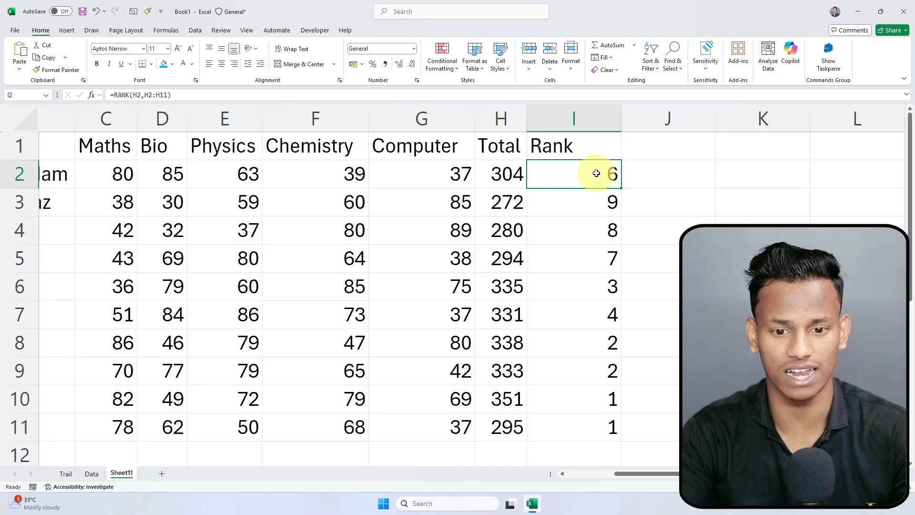
Step: Inspect the Rank column and I8's formula to find the repeated ranks in I8:I10
click(579, 252)
click(592, 183)
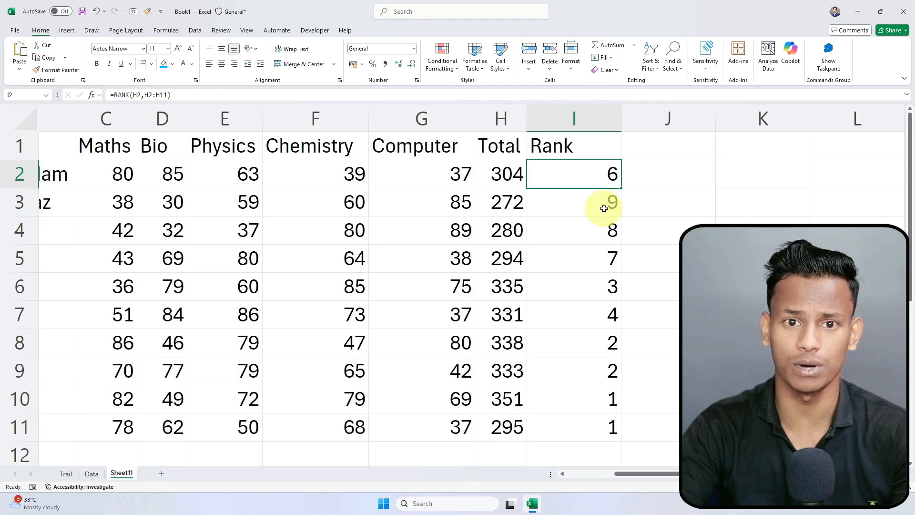
click(605, 230)
click(602, 286)
drag(592, 347, 594, 385)
click(609, 341)
double_click(609, 341)
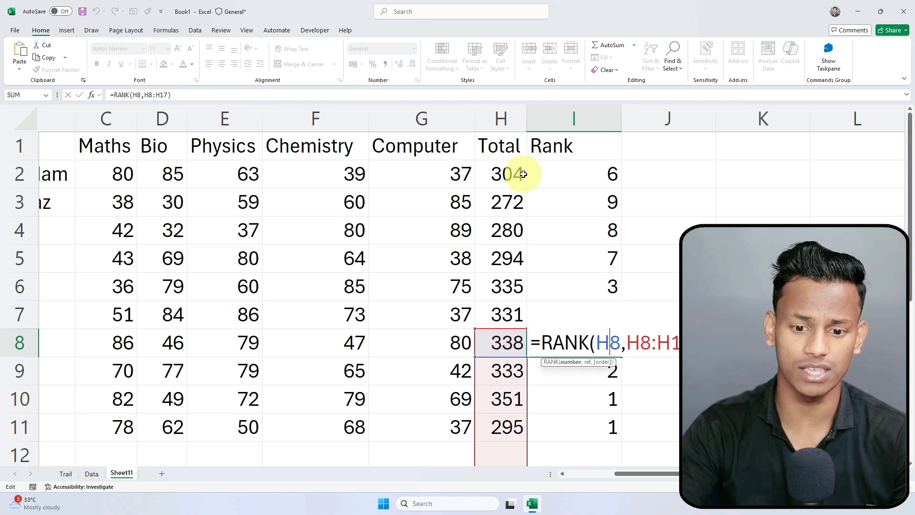
key(Return)
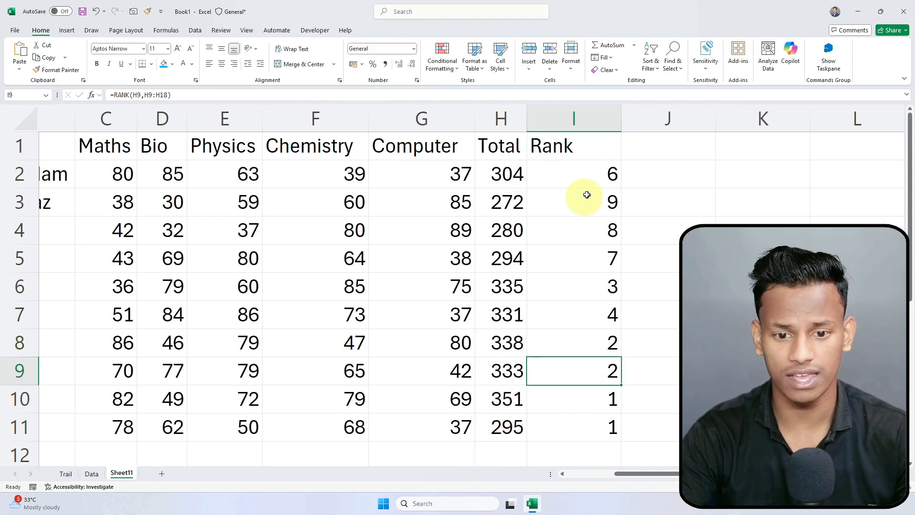
Step: Correct I3's formula to =RANK(H3,H2:H11) so it now shows 10
click(575, 197)
double_click(575, 197)
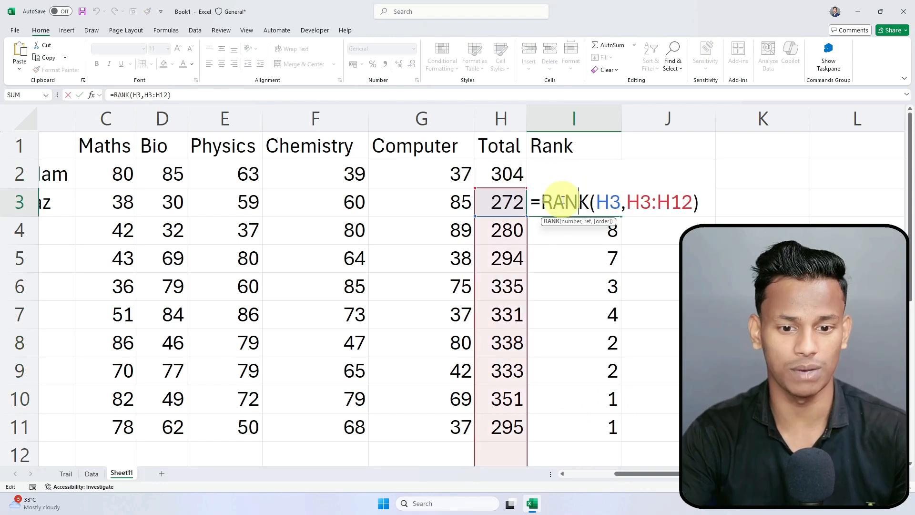
click(648, 202)
key(BackSpace)
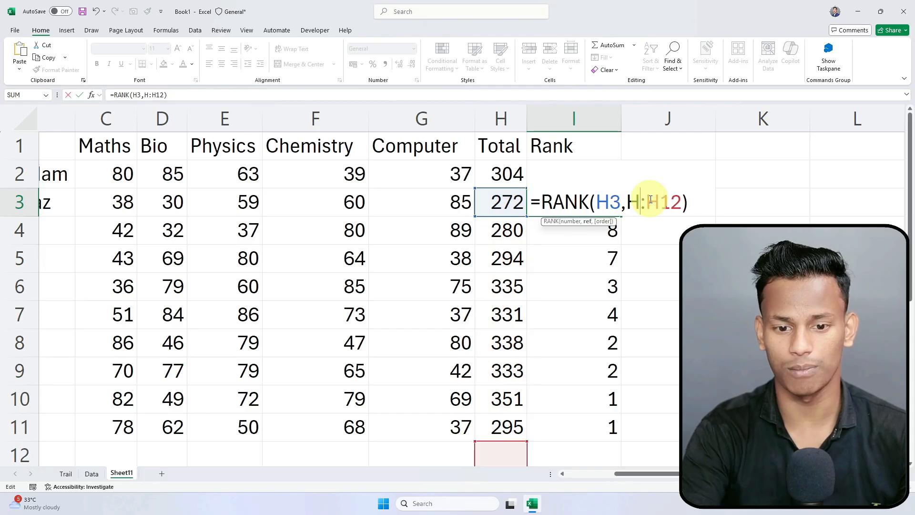
text(2)
click(691, 208)
key(BackSpace)
text(1)
key(Return)
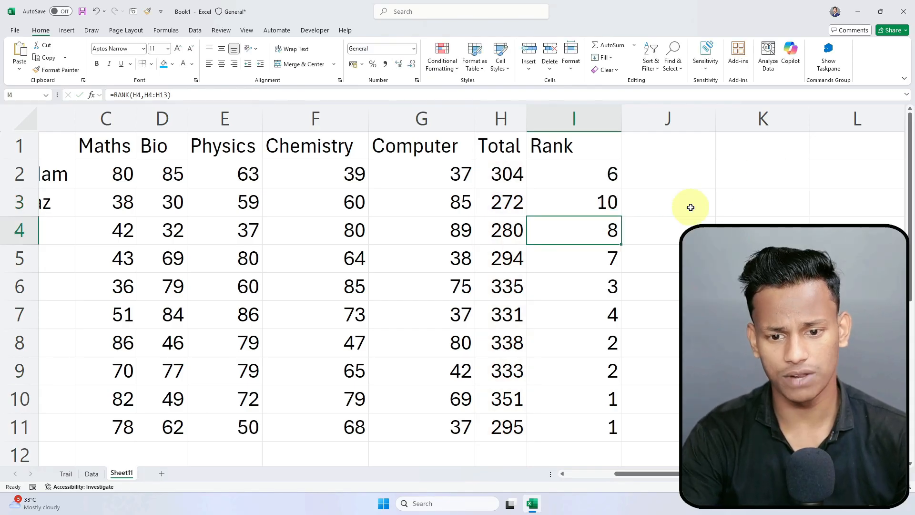
click(608, 206)
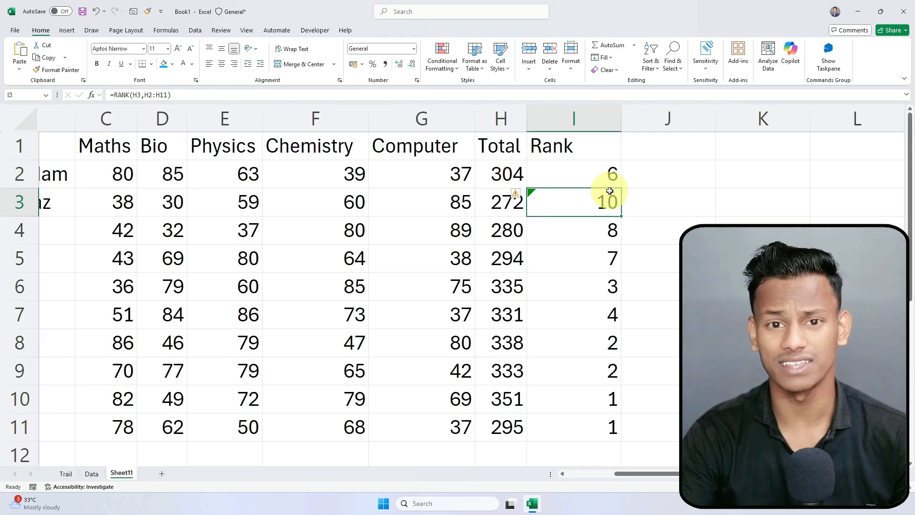
click(609, 173)
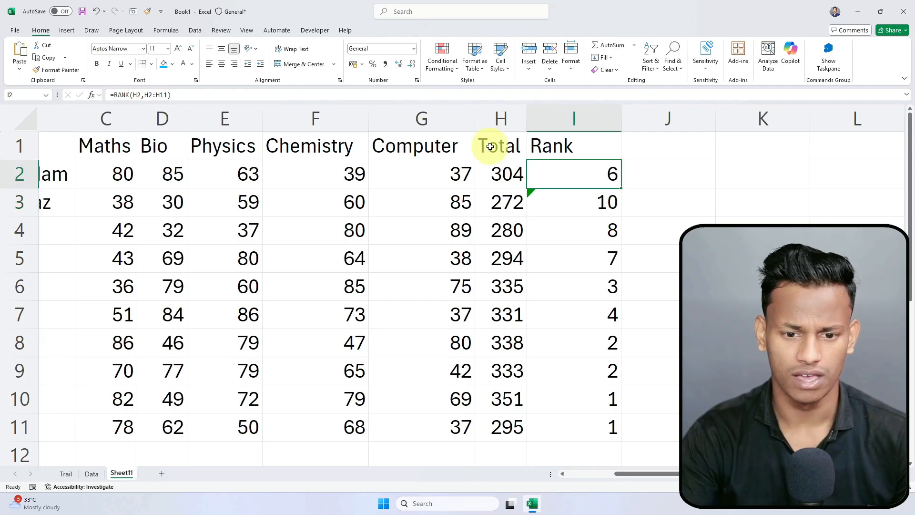
Step: Change I2 to =RANK(H2,$H$2:$H$11) and fill it to I11, showing 6, 10, 9, 8, 3, 5
double_click(596, 170)
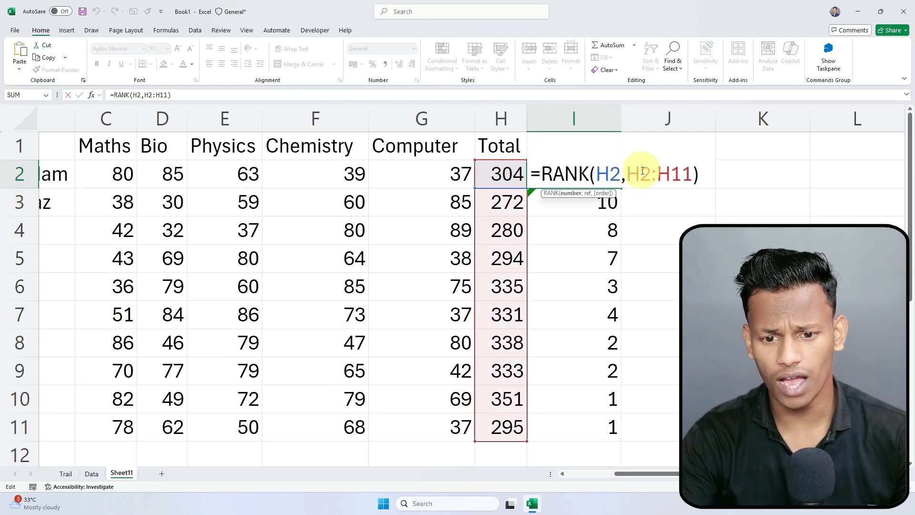
drag(628, 174, 701, 167)
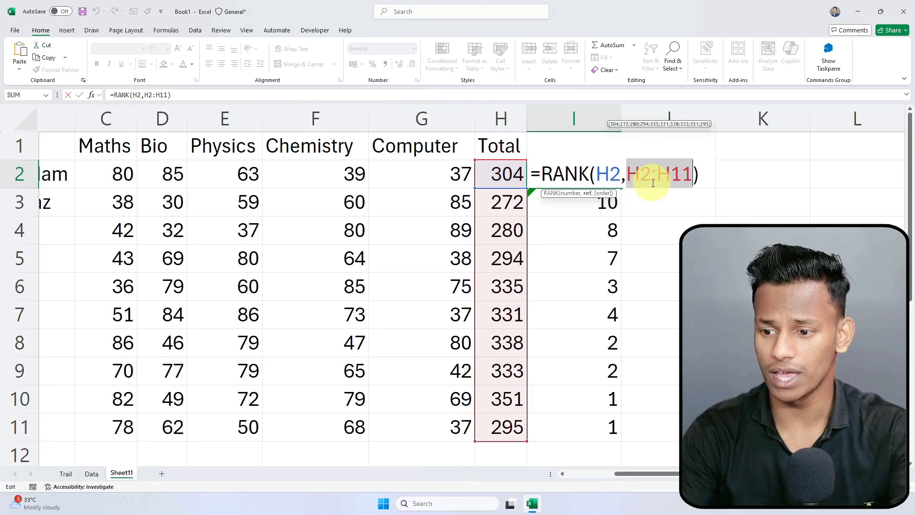
click(637, 175)
drag(627, 174, 696, 174)
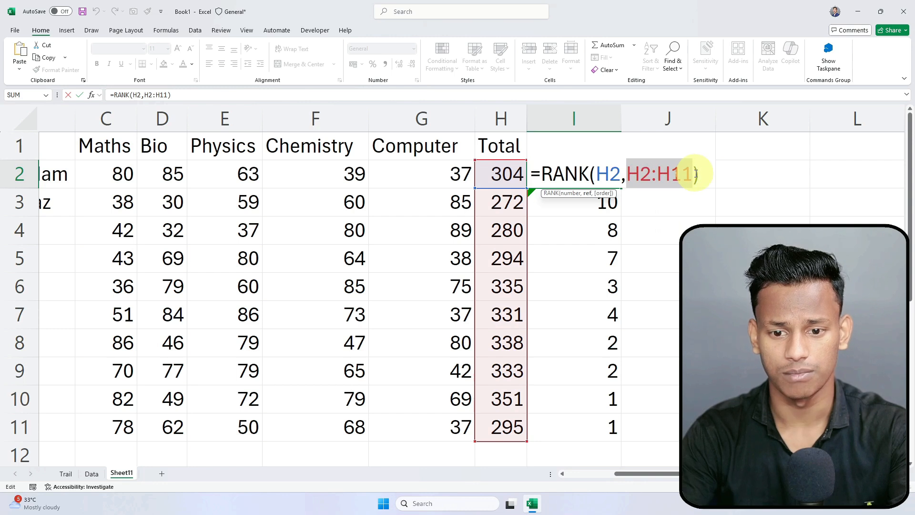
key(F4)
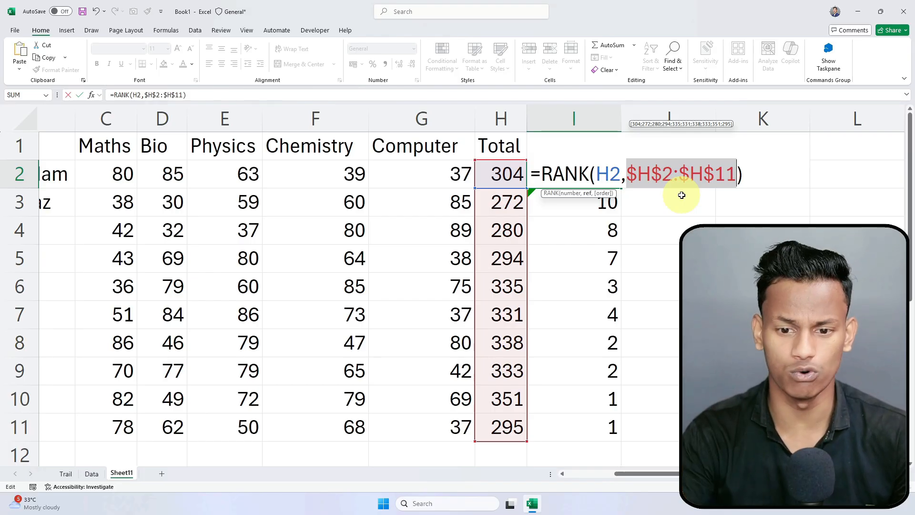
key(Return)
click(612, 175)
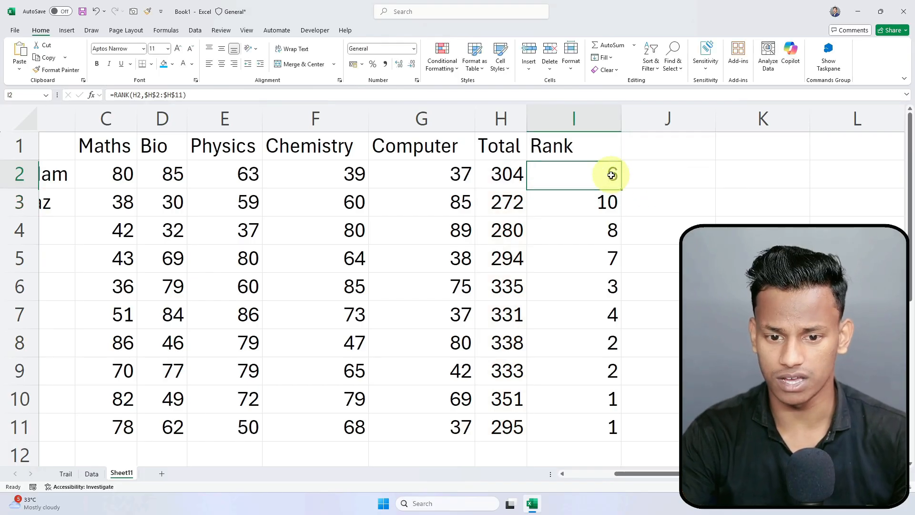
double_click(622, 189)
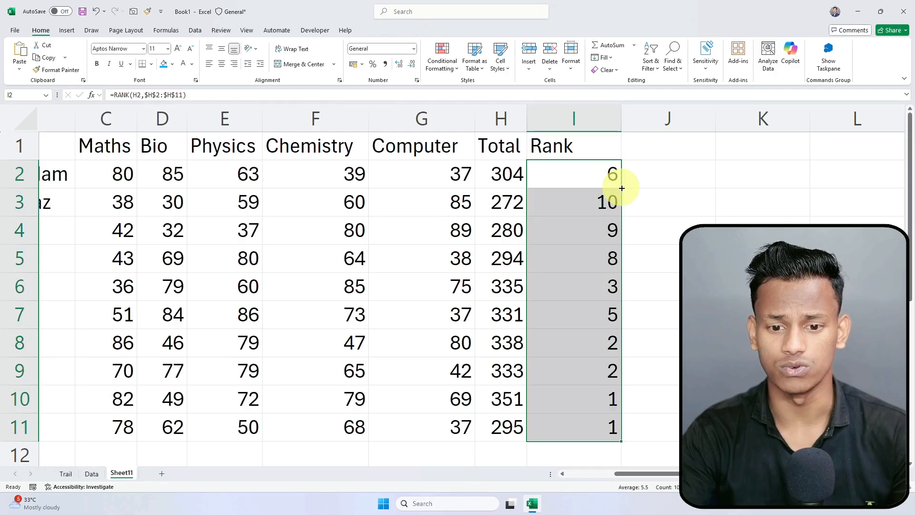
click(663, 350)
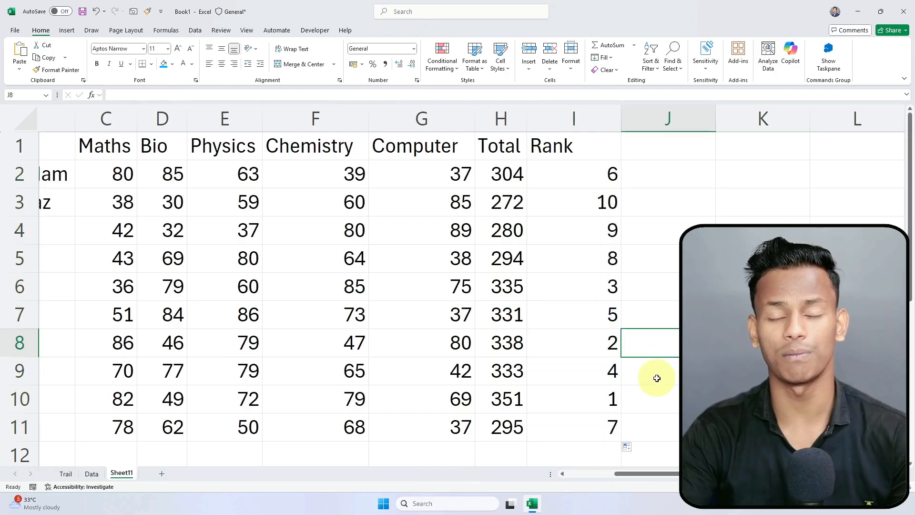
click(487, 398)
click(549, 392)
drag(506, 398, 576, 400)
click(507, 400)
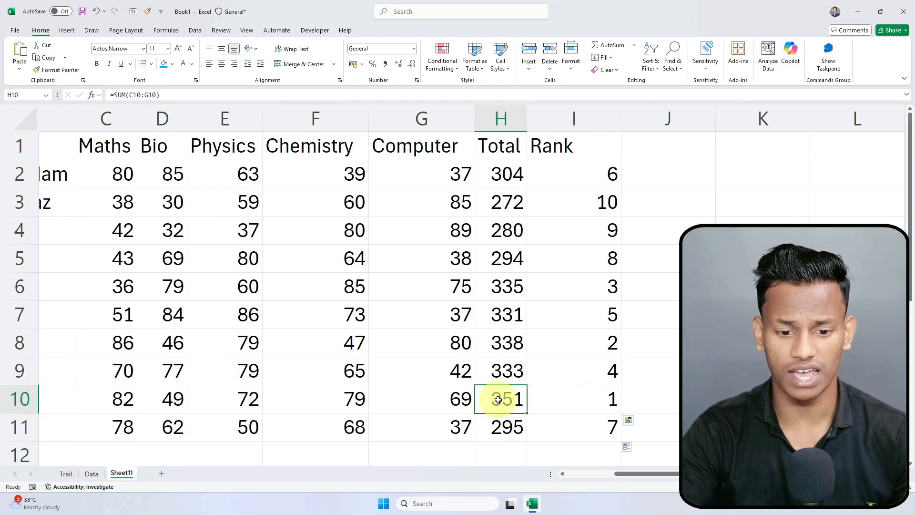
click(529, 341)
drag(529, 340, 556, 341)
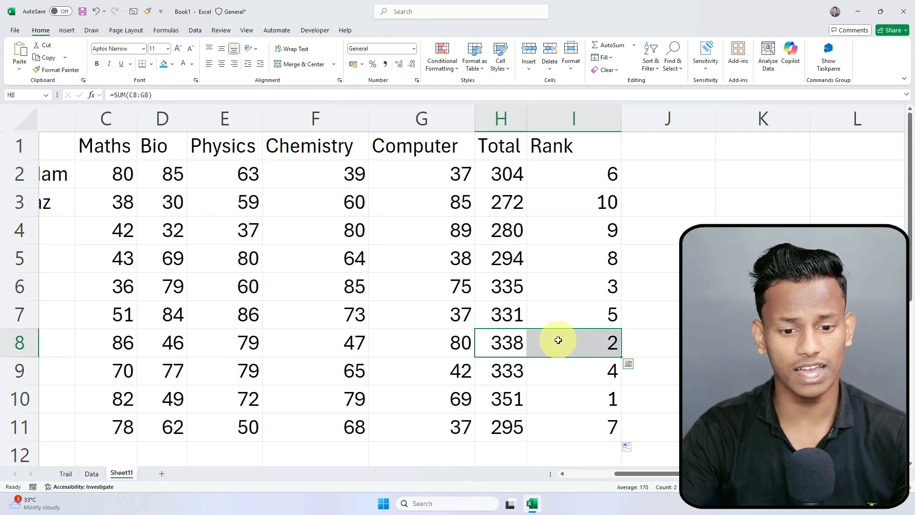
click(501, 286)
drag(501, 286, 548, 284)
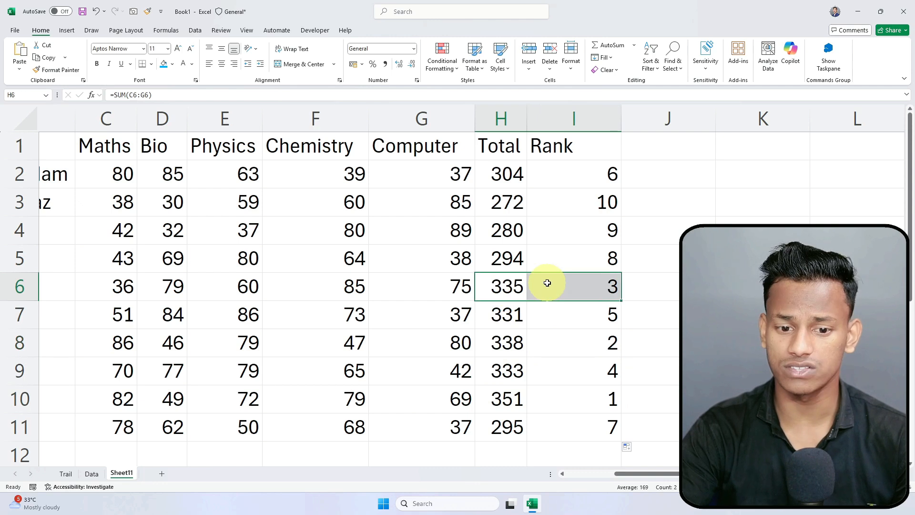
drag(503, 374, 552, 370)
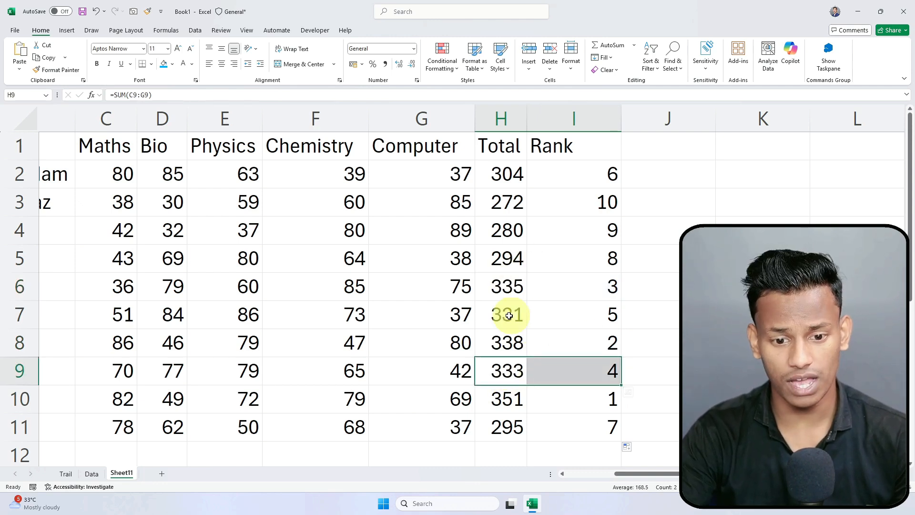
drag(505, 314, 534, 317)
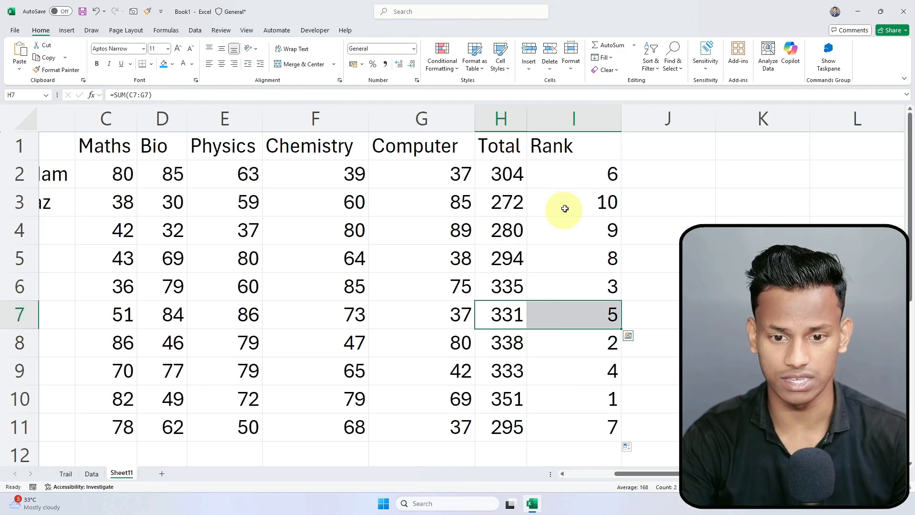
click(587, 138)
click(659, 279)
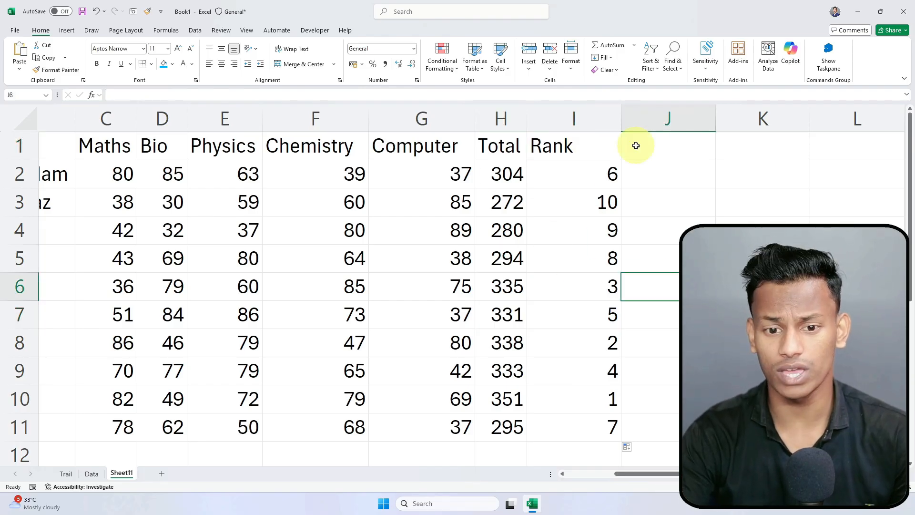
click(637, 144)
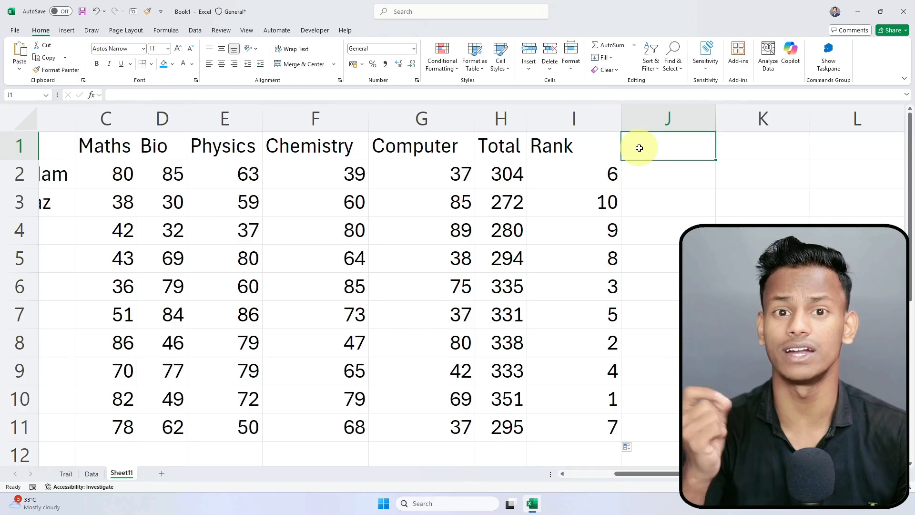
key(Down)
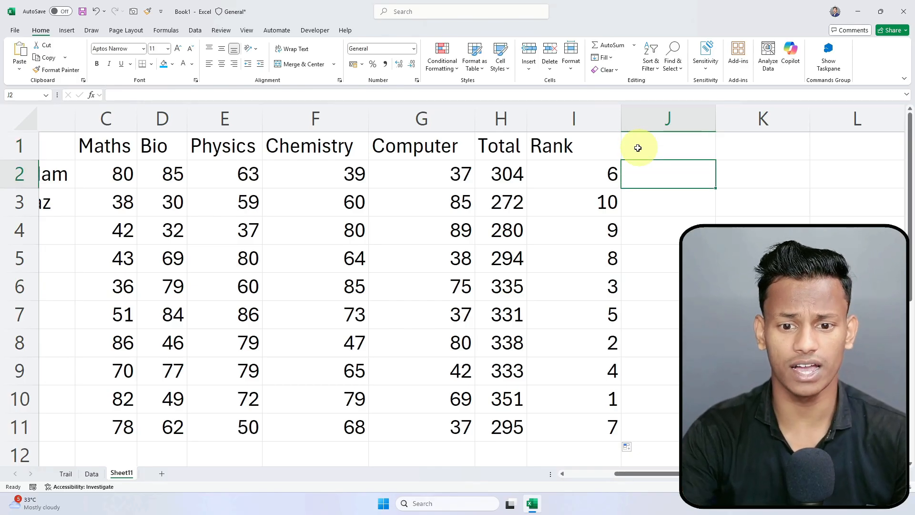
Step: Insert a new column I before Rank, head it 'Gtatus' and autofit its width
right_click(589, 115)
click(639, 216)
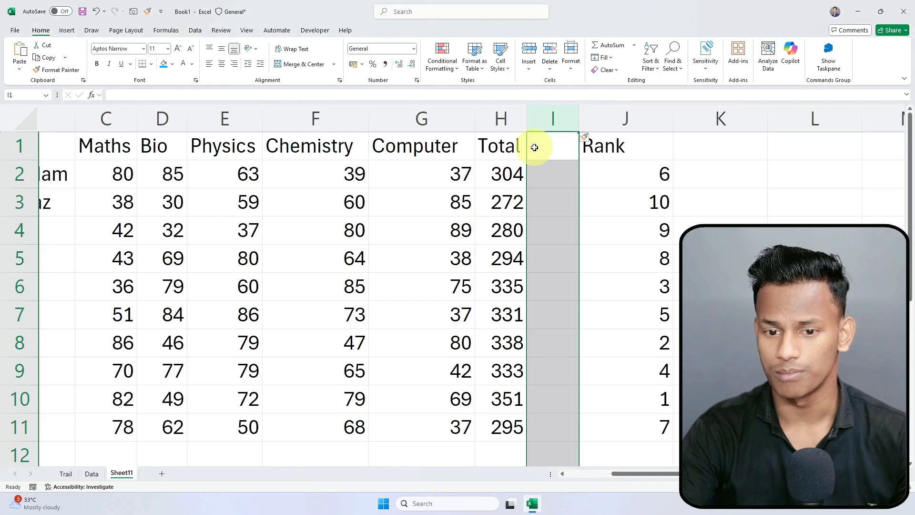
click(551, 145)
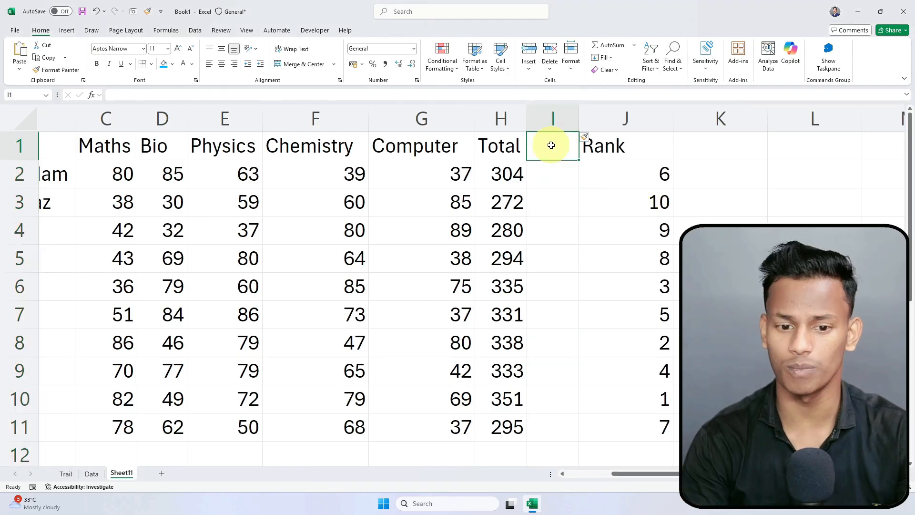
text(=)
key(BackSpace)
key(Return)
key(Up)
text(G)
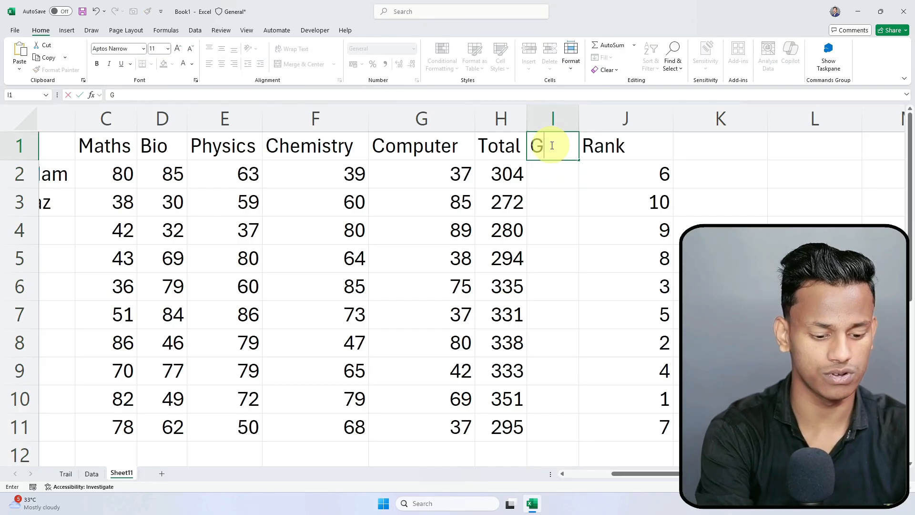
text(tatus)
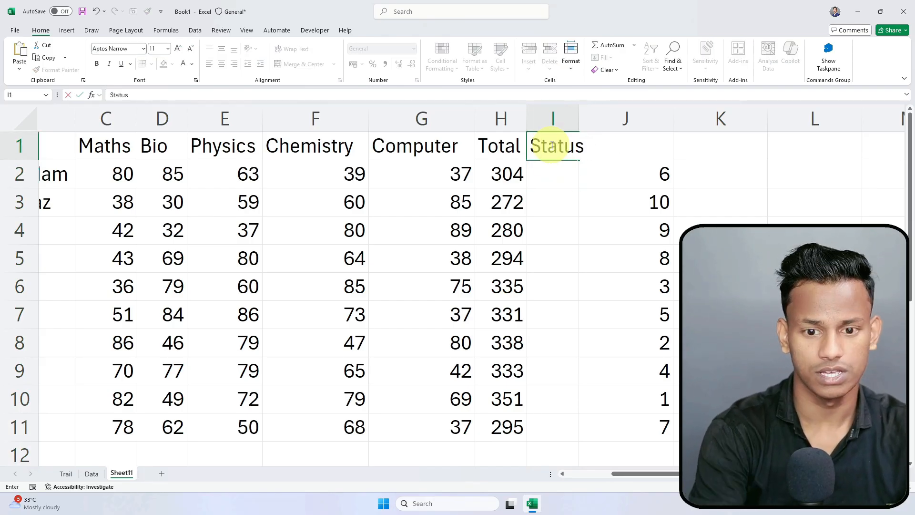
key(Return)
double_click(579, 118)
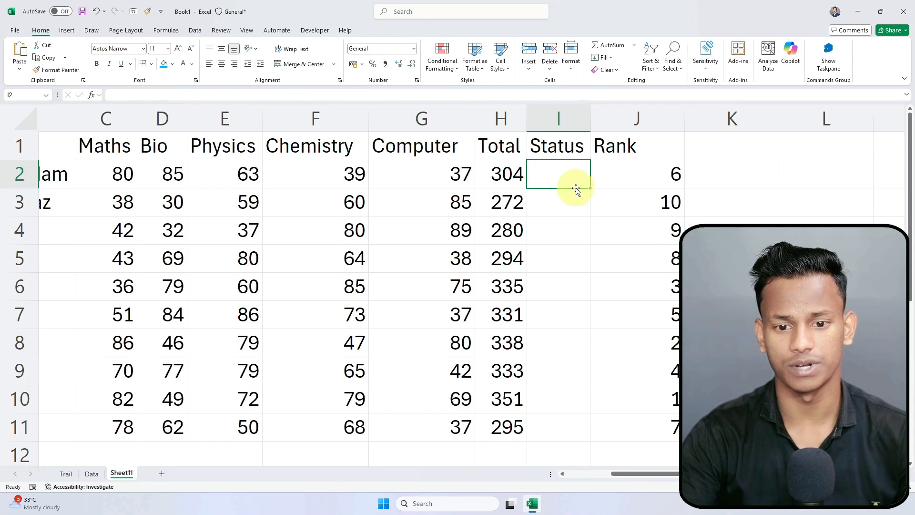
Step: Begin an IF formula in I2 using H2 as the condition
text(=if)
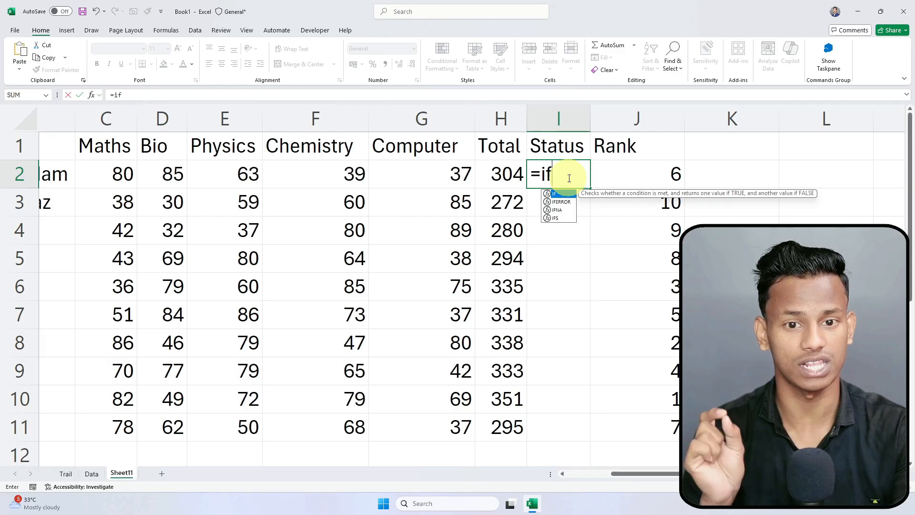
key(Tab)
click(504, 176)
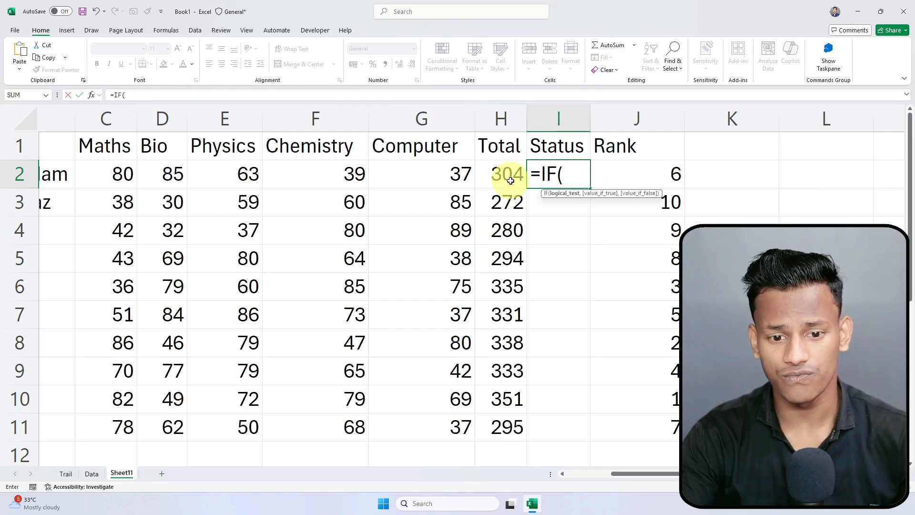
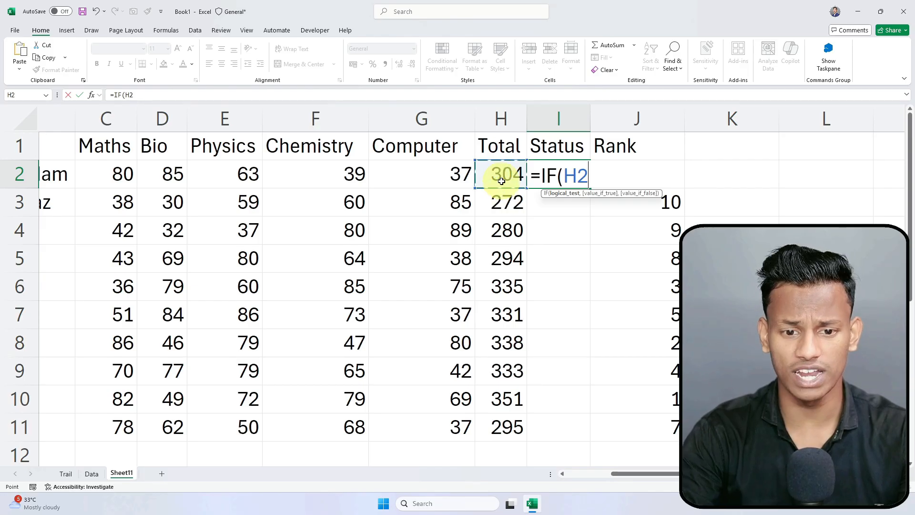
Step: Complete =IF(H2<250,"Fail","Pass") in I2 and fill it down to I11
text(<)
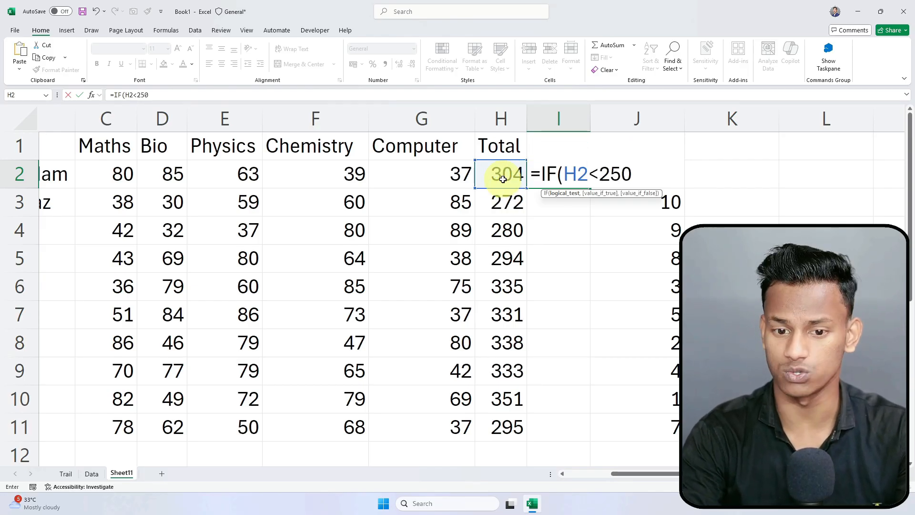
text(250,"Fa)
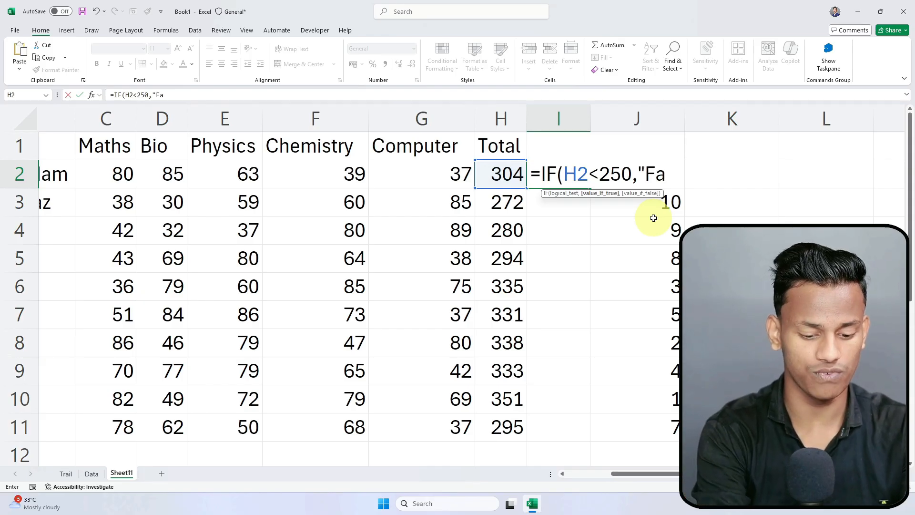
text(,"Pass")
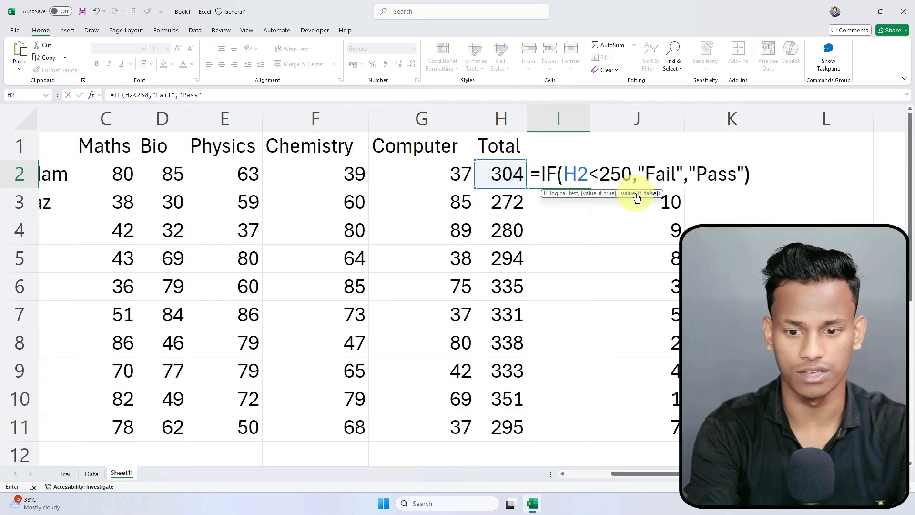
key(Return)
click(582, 178)
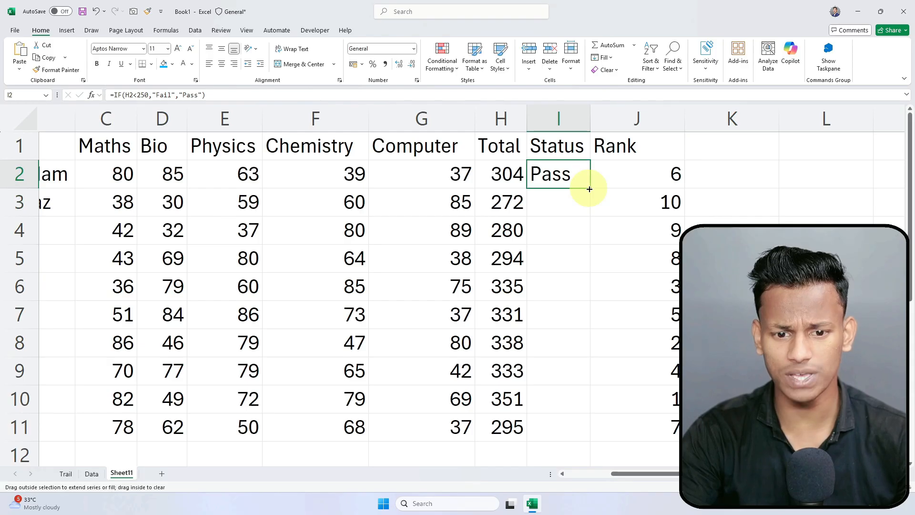
double_click(590, 189)
Step: Lower row 4's Chemistry mark to 50 and Maths mark to 30, making its Status Fail
click(320, 230)
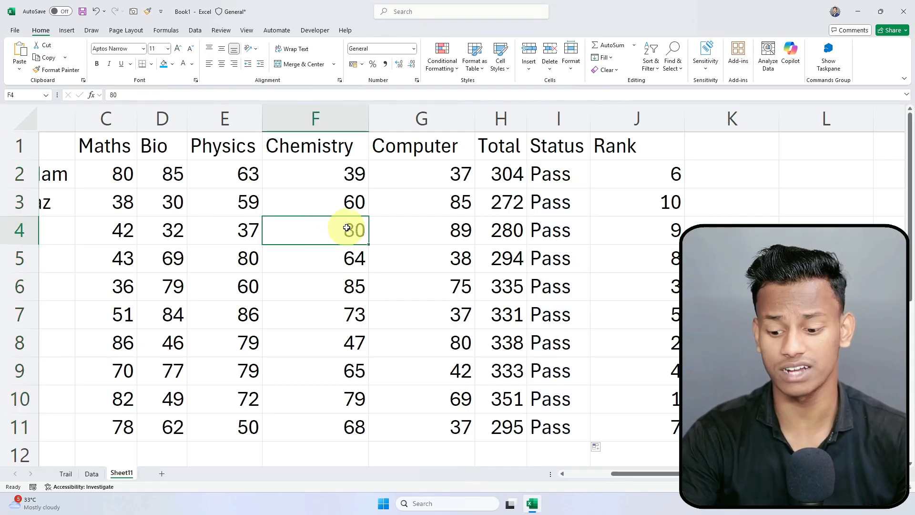
text(5)
key(Return)
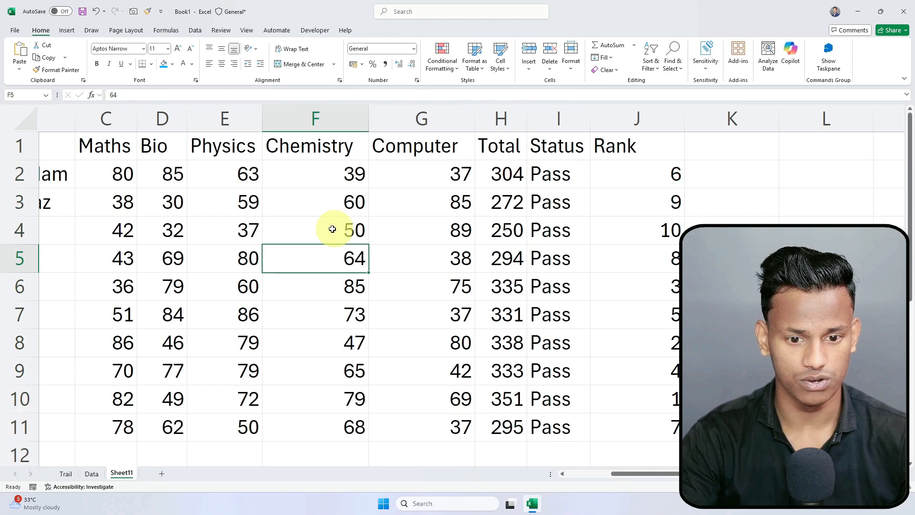
click(233, 240)
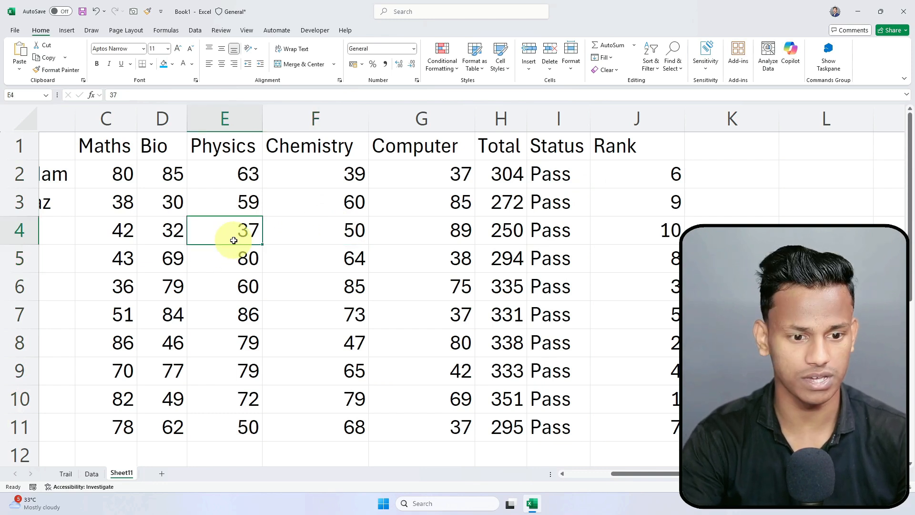
key(Left)
key(Left)
text(30)
key(Return)
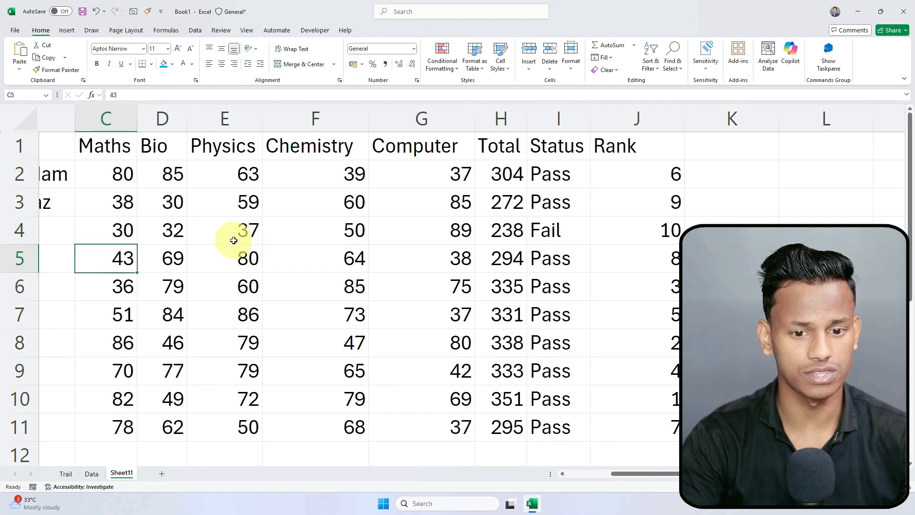
click(564, 236)
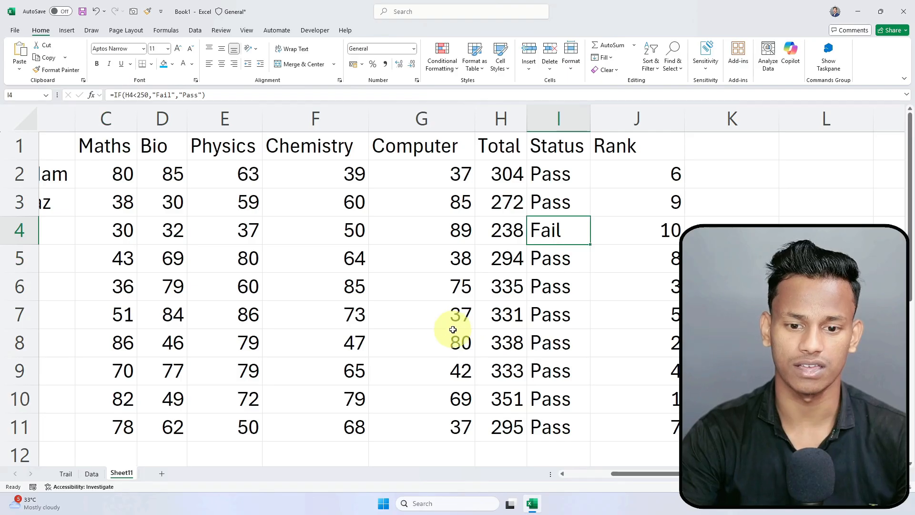
click(185, 342)
drag(556, 173, 554, 429)
drag(570, 174, 565, 427)
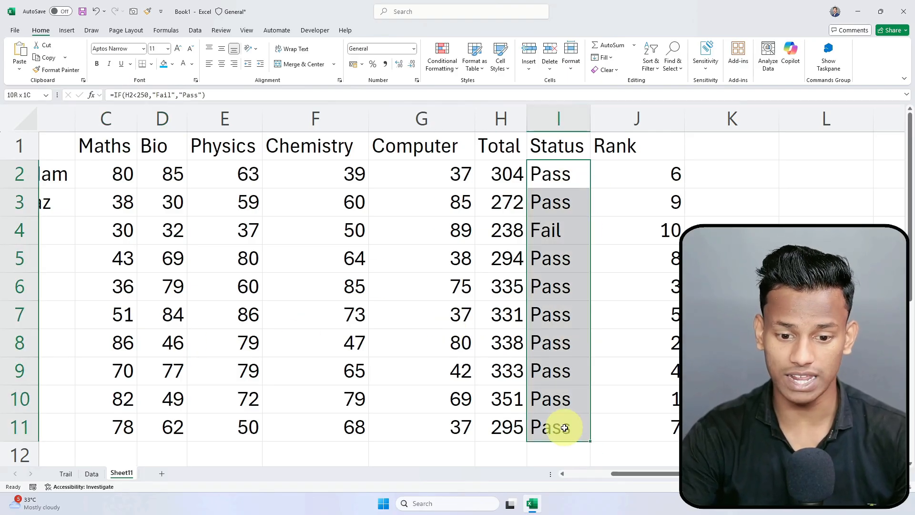
click(558, 237)
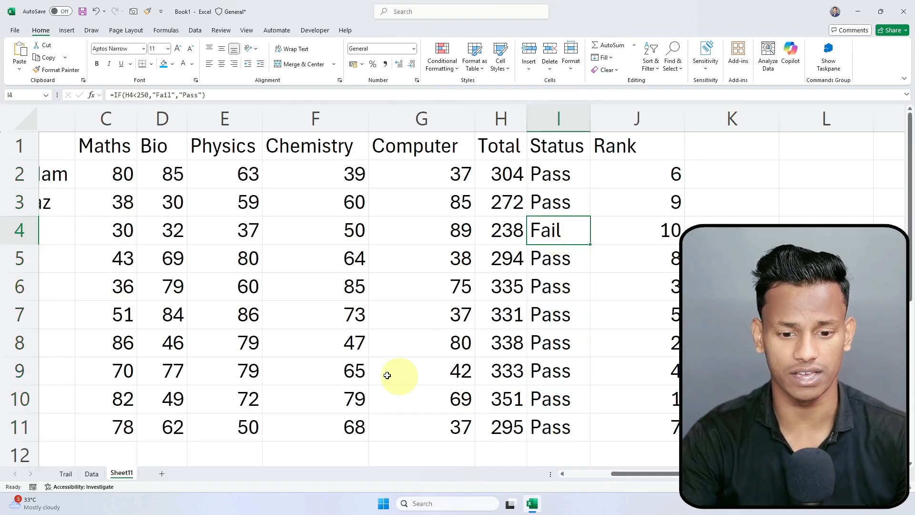
Step: Set row 8's Physics mark to 30 and Maths mark to 30
click(248, 343)
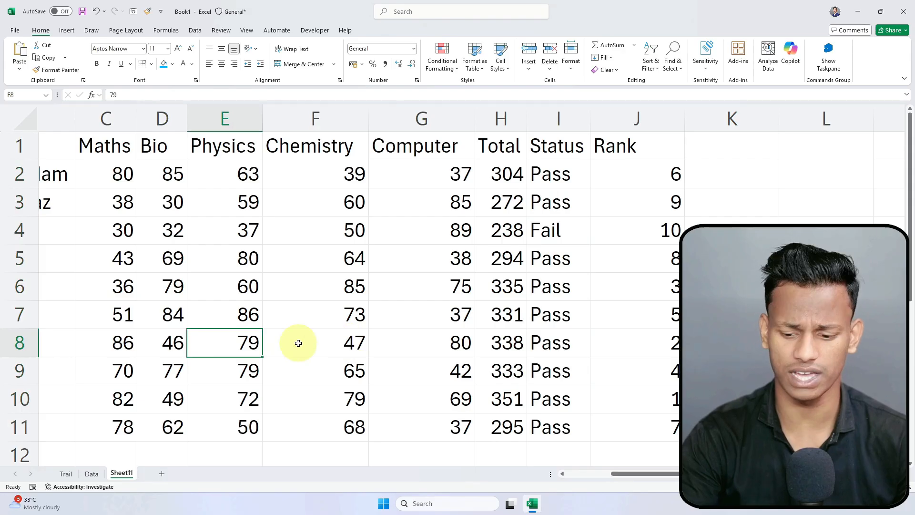
text(50)
key(Return)
key(Up)
text(30)
key(Return)
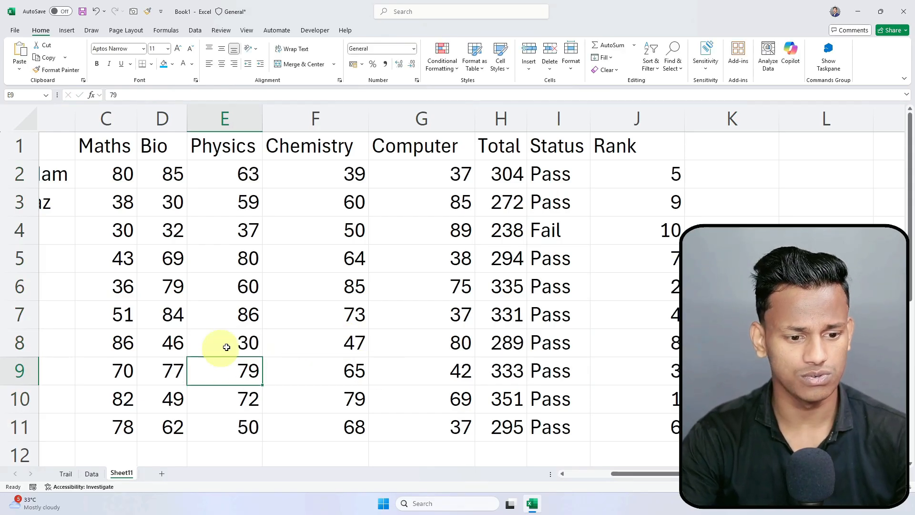
click(112, 348)
text(30)
key(Return)
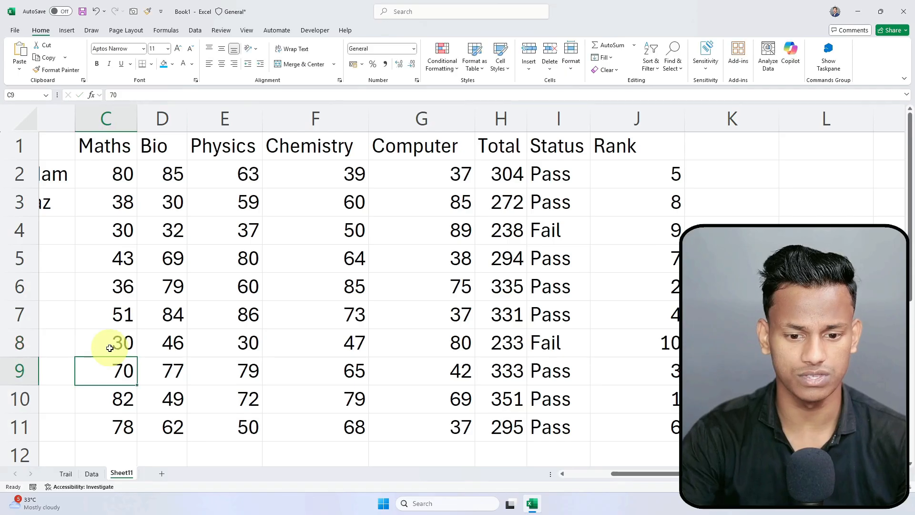
click(535, 343)
Step: Review the row 8 marks and the updated Status and Rank columns
drag(670, 178, 651, 384)
click(815, 314)
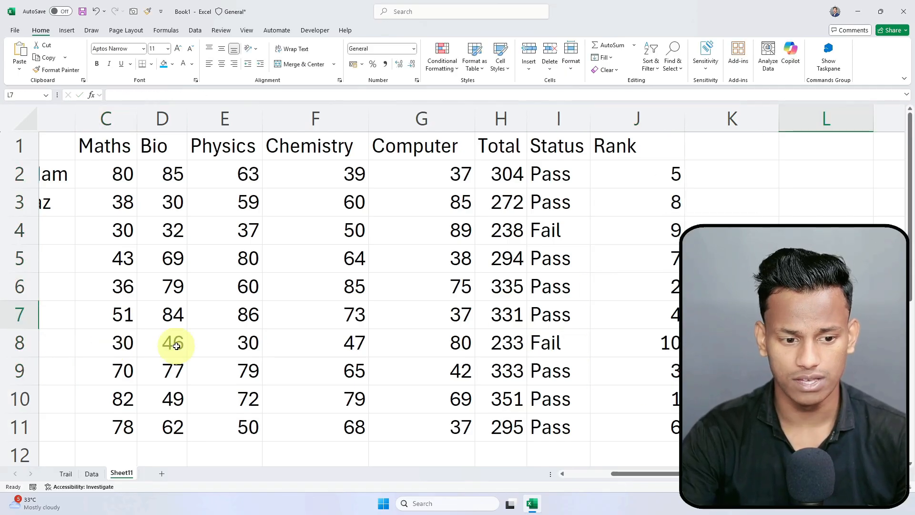
click(154, 349)
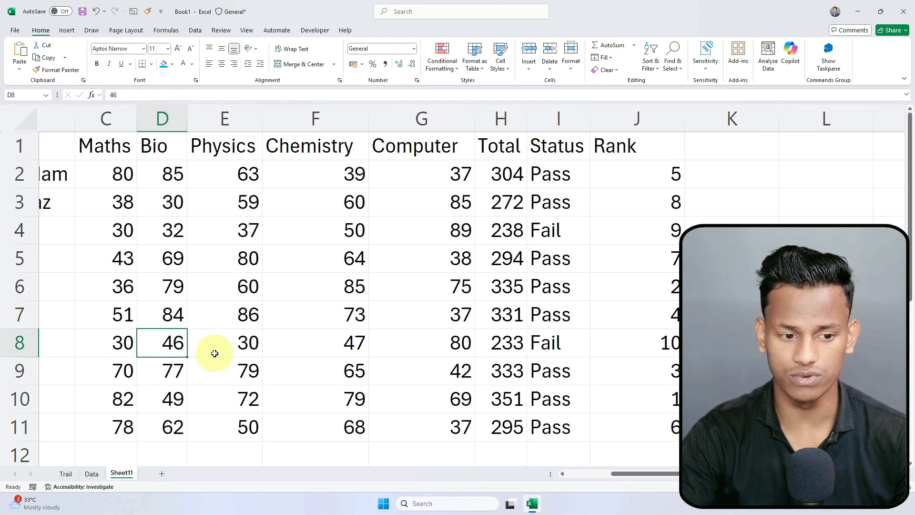
click(106, 338)
click(217, 344)
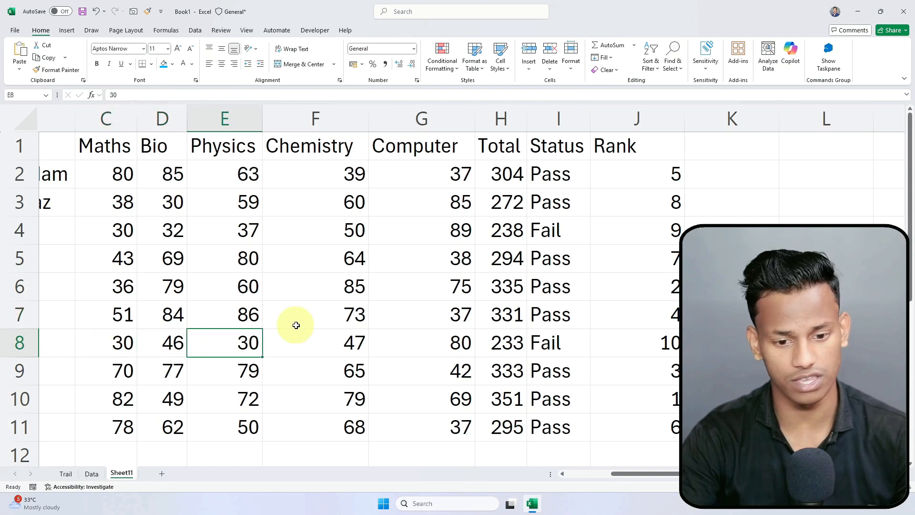
drag(549, 232, 559, 400)
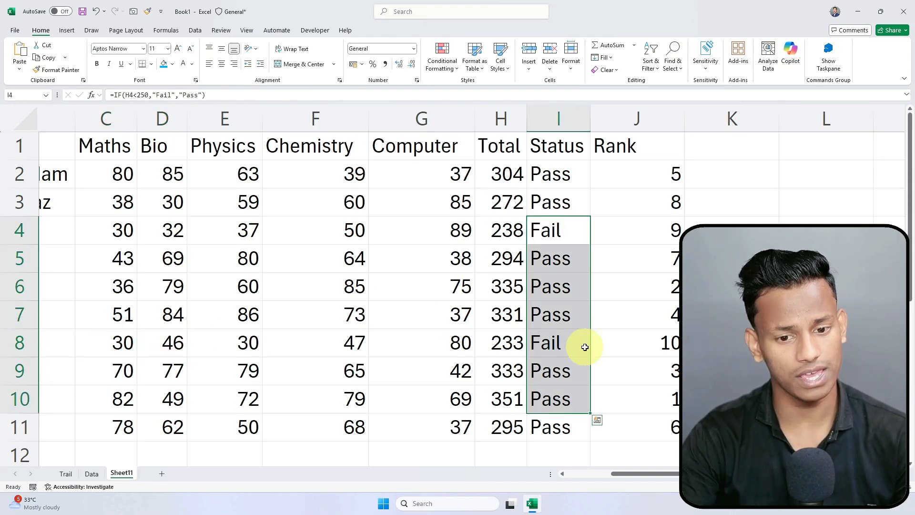
drag(674, 179, 660, 432)
click(704, 371)
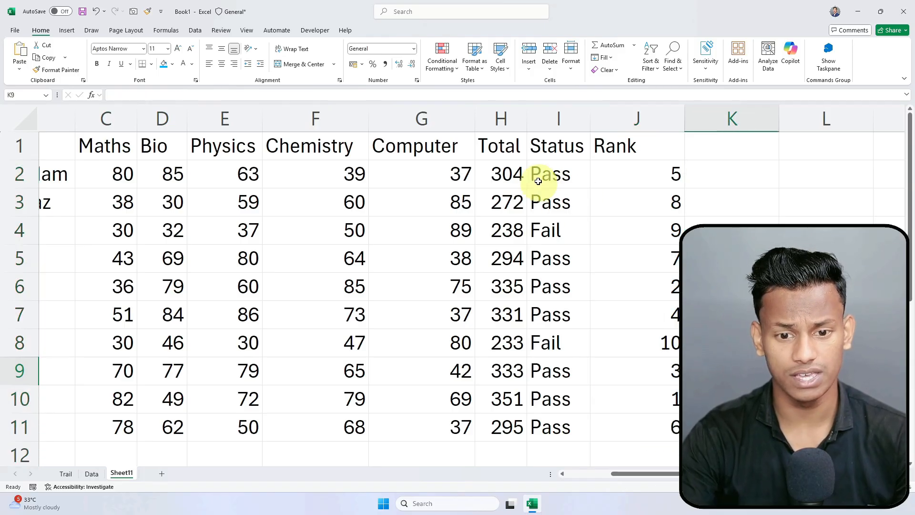
Step: Give header row A1:J1 a light blue fill with white bold text
click(555, 152)
scroll(566, 178, down, 3)
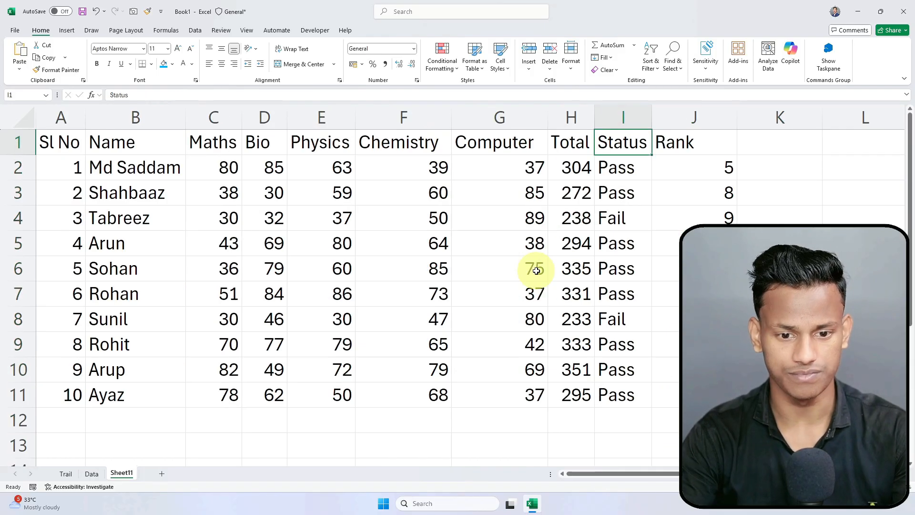
scroll(553, 386, down, 1)
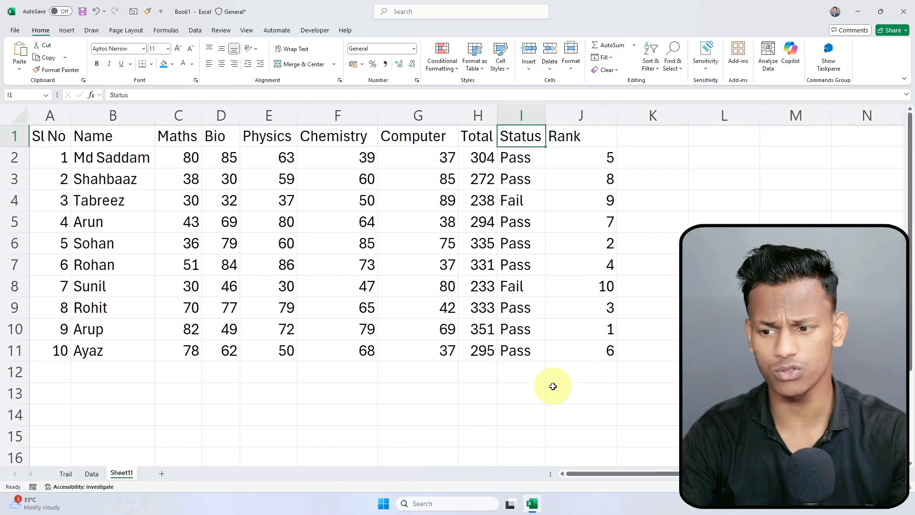
click(348, 324)
drag(55, 137, 567, 140)
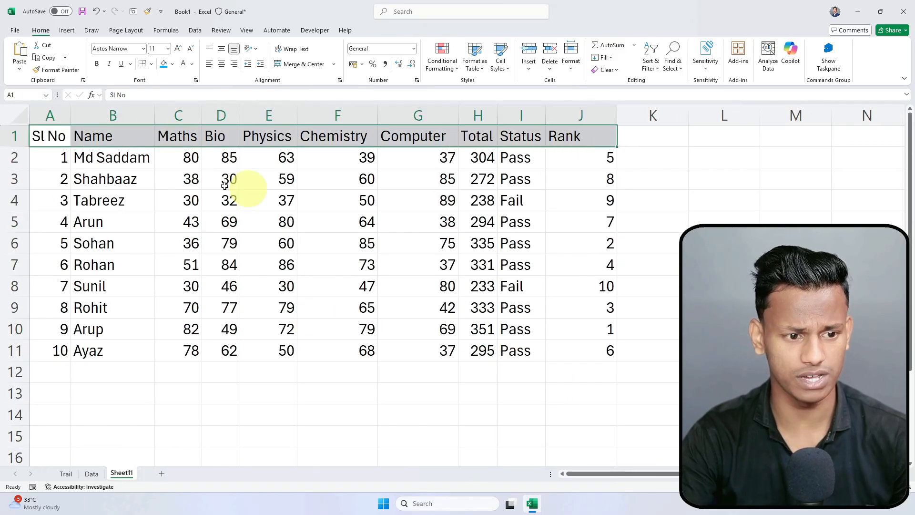
click(172, 64)
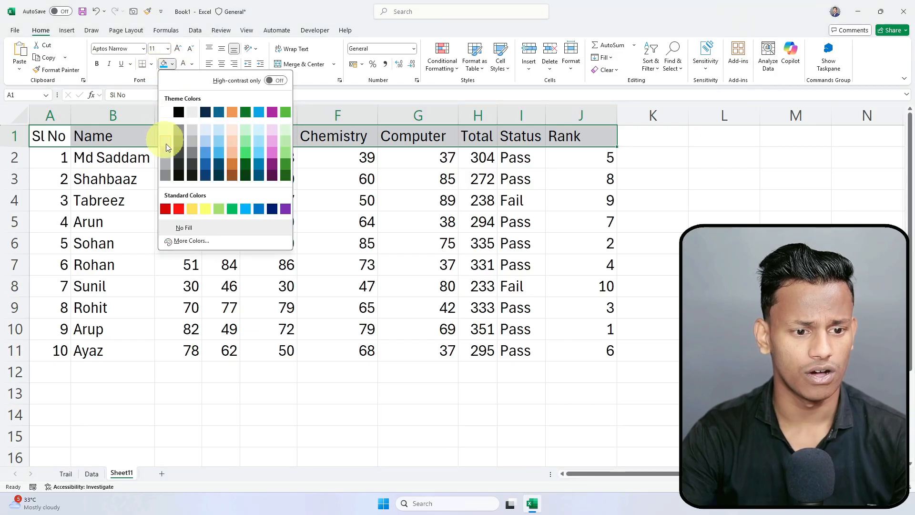
click(244, 209)
click(189, 68)
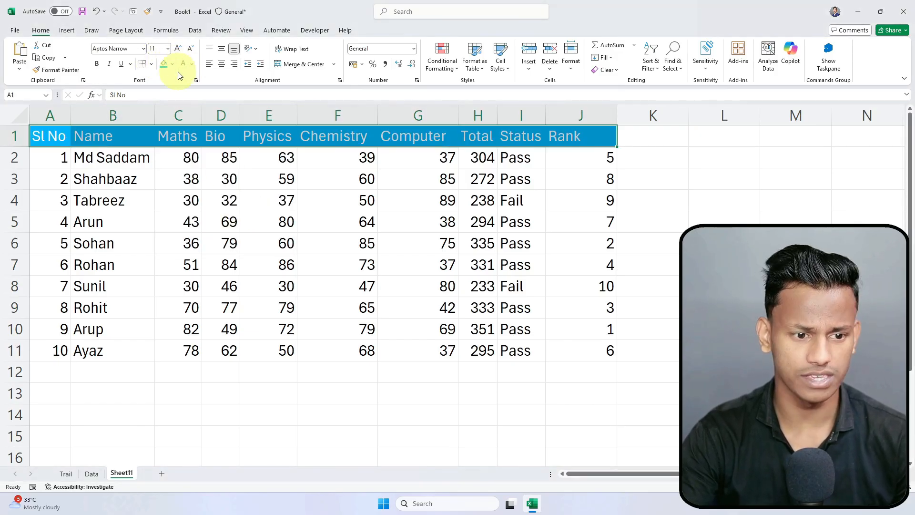
click(97, 63)
click(156, 294)
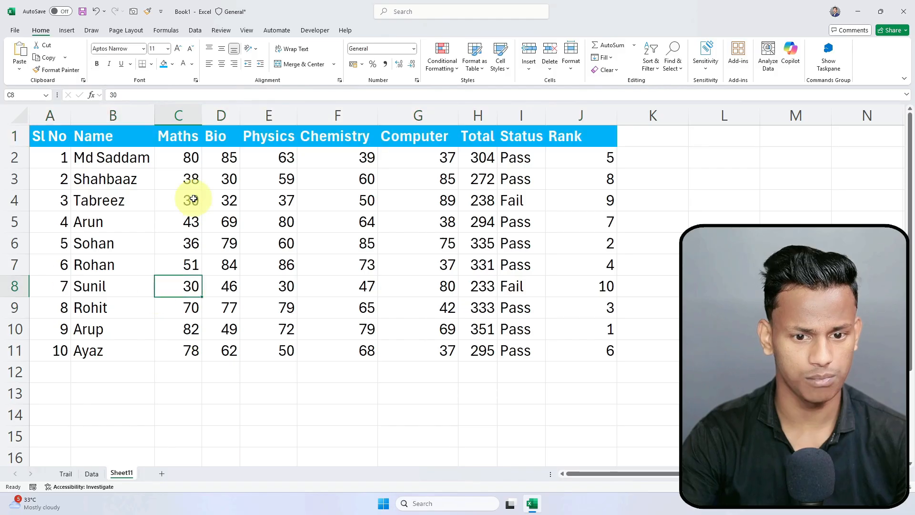
Step: AutoFit every column on the sheet, then select the whole table A1:J11
click(20, 116)
double_click(68, 115)
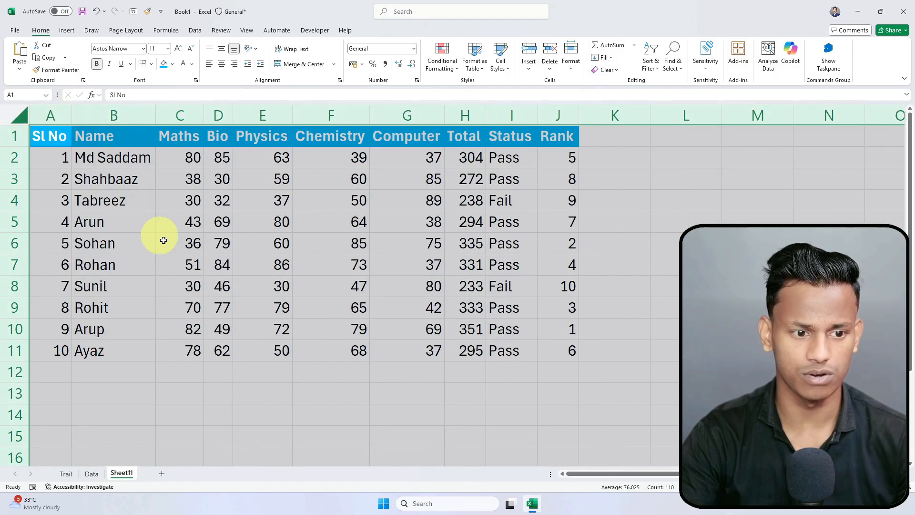
click(174, 263)
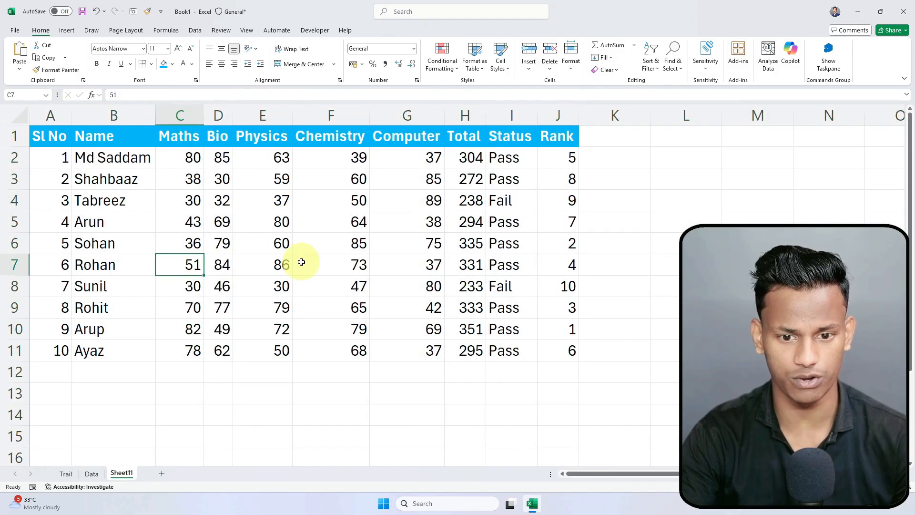
click(147, 143)
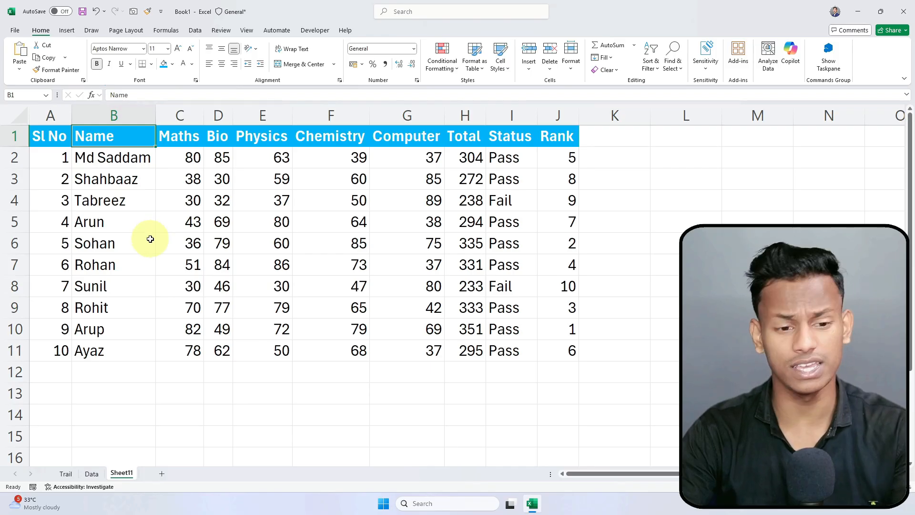
key(ctrl+a)
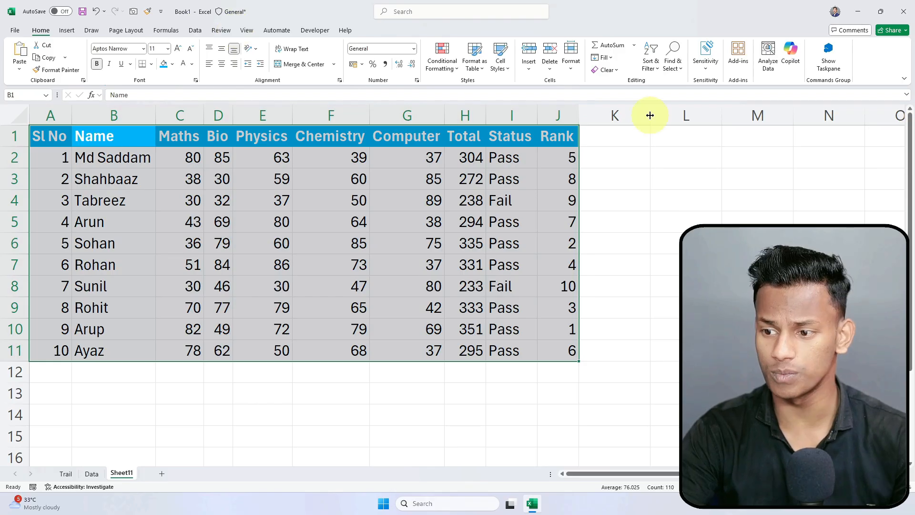
Step: Turn on AutoFilter for the marks table with Ctrl+Shift+L
click(655, 70)
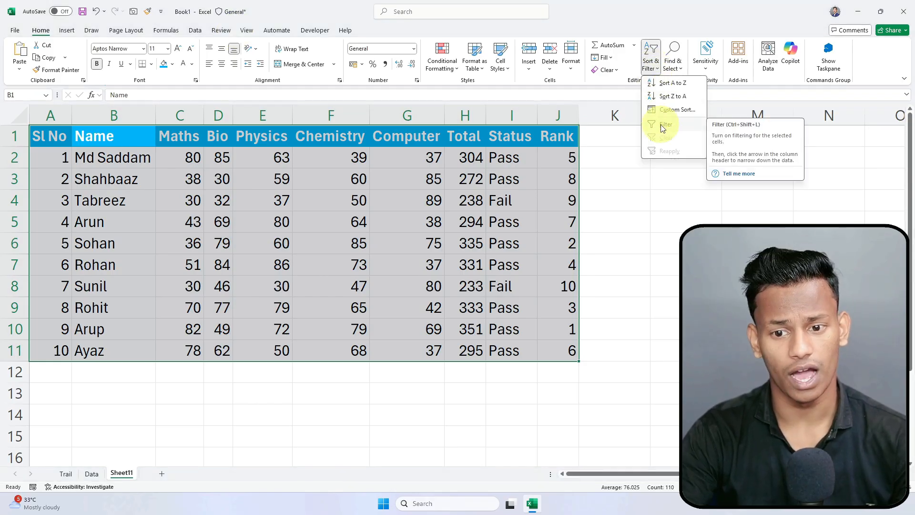
click(405, 221)
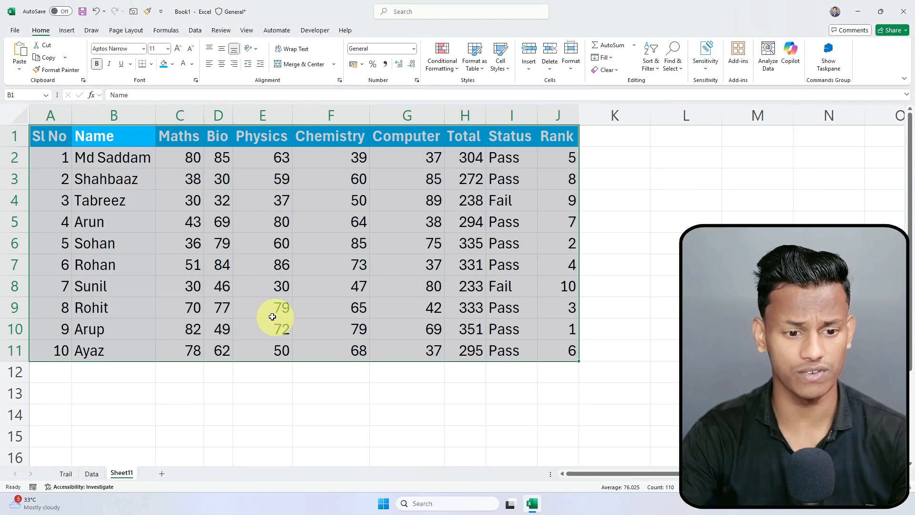
click(176, 249)
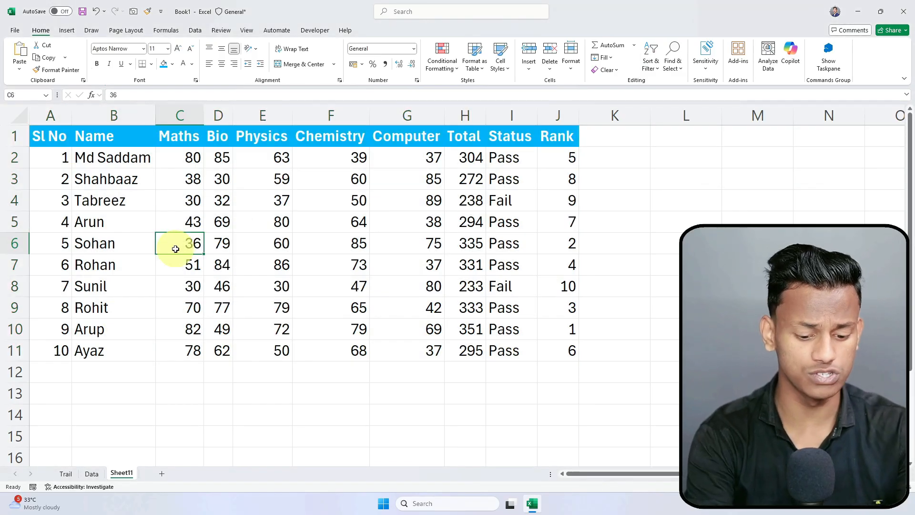
key(ctrl+shift+l)
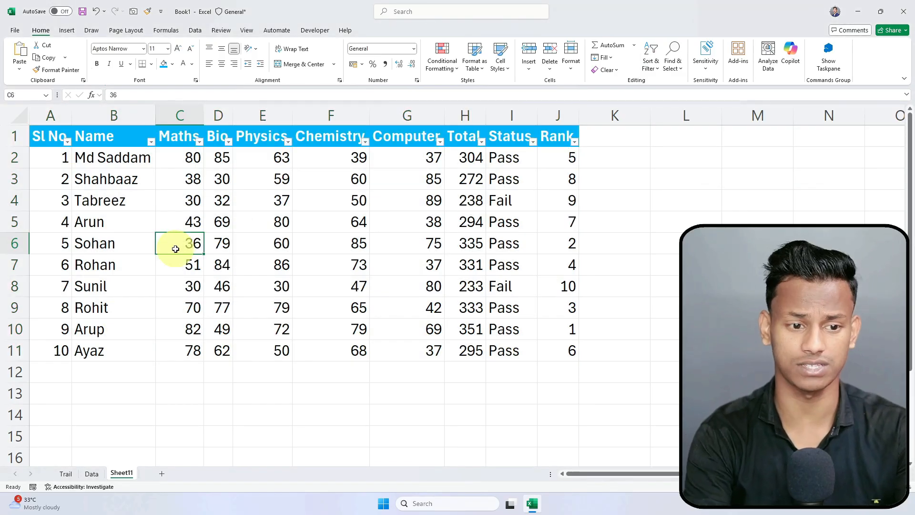
Step: Look through the Rank and Physics filter lists without changing them
click(237, 253)
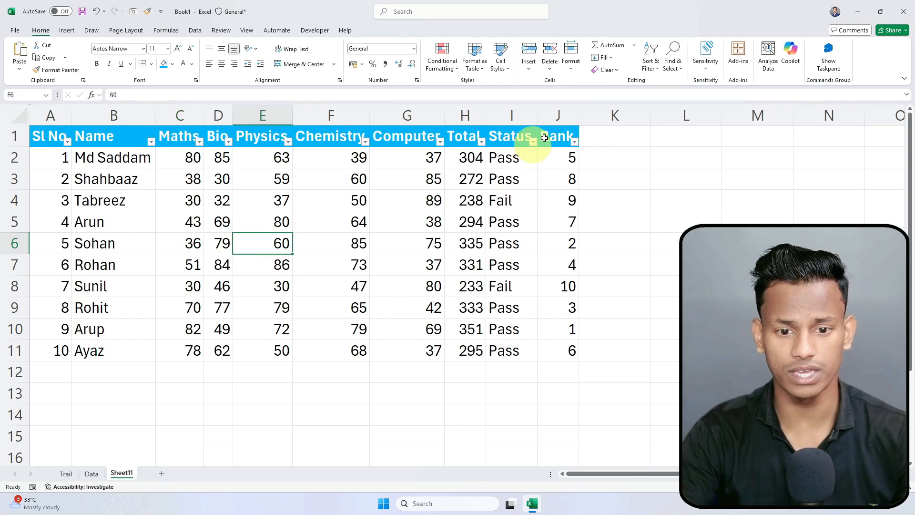
click(575, 141)
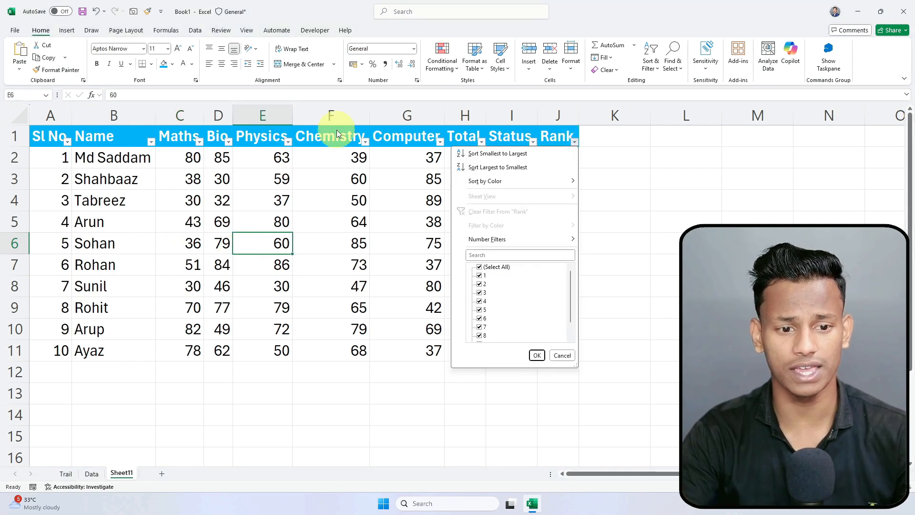
key(Escape)
click(286, 153)
click(288, 142)
key(Escape)
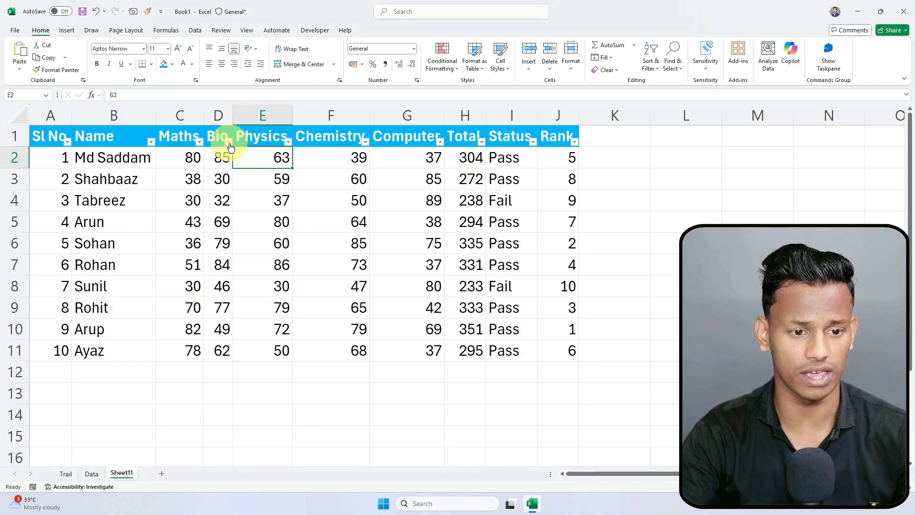
click(191, 140)
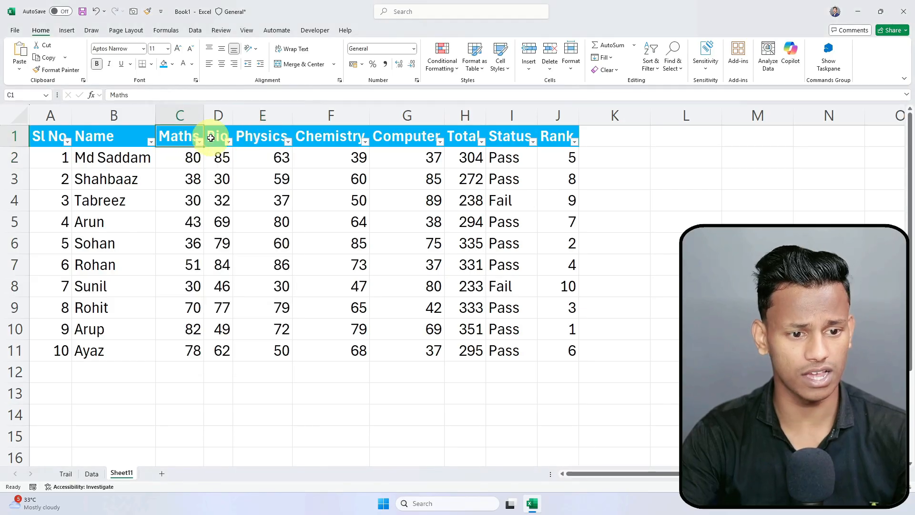
Step: Filter Rank to show only rank 1, then clear the Rank filter
click(575, 142)
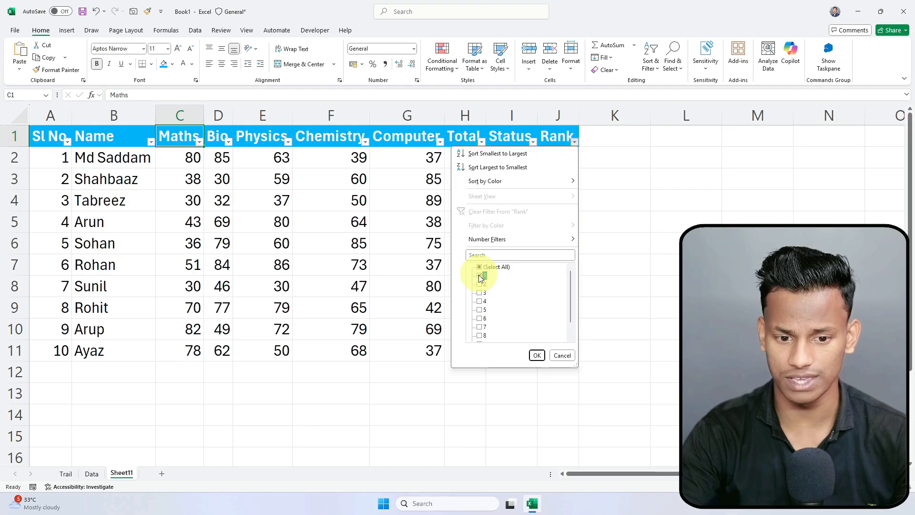
click(537, 355)
click(407, 308)
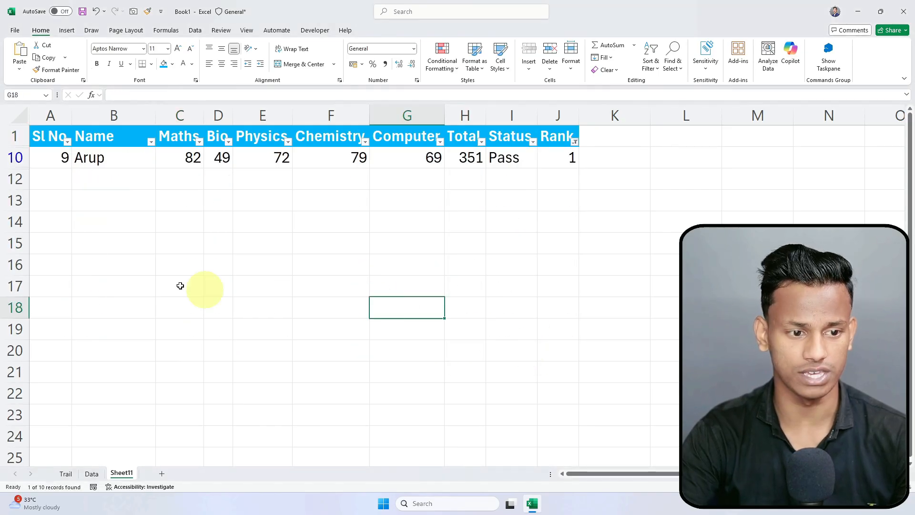
drag(56, 156, 569, 159)
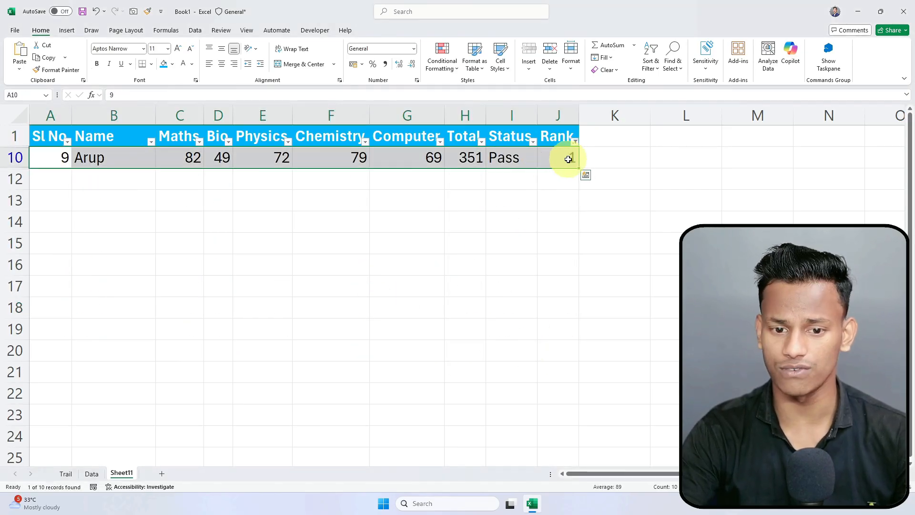
click(575, 141)
click(481, 212)
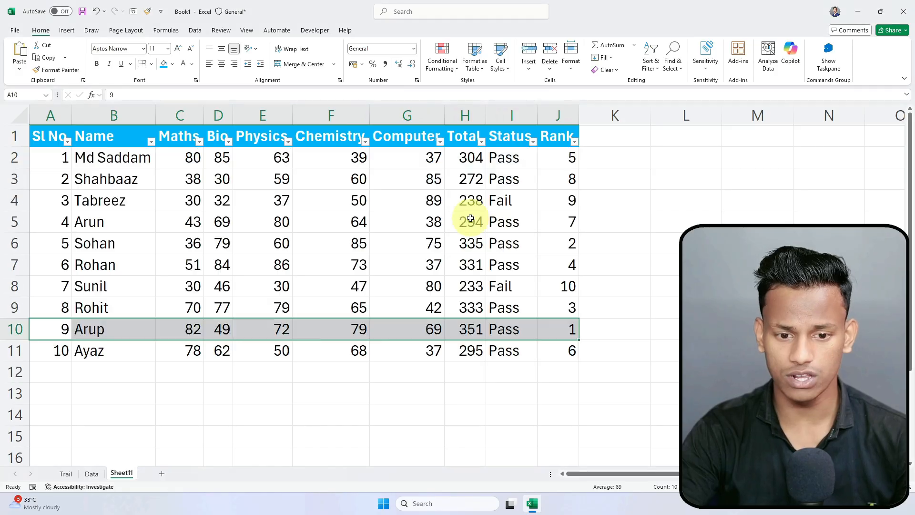
Step: Filter Status to Fail only, leaving the two rows with totals 238 and 233
click(471, 241)
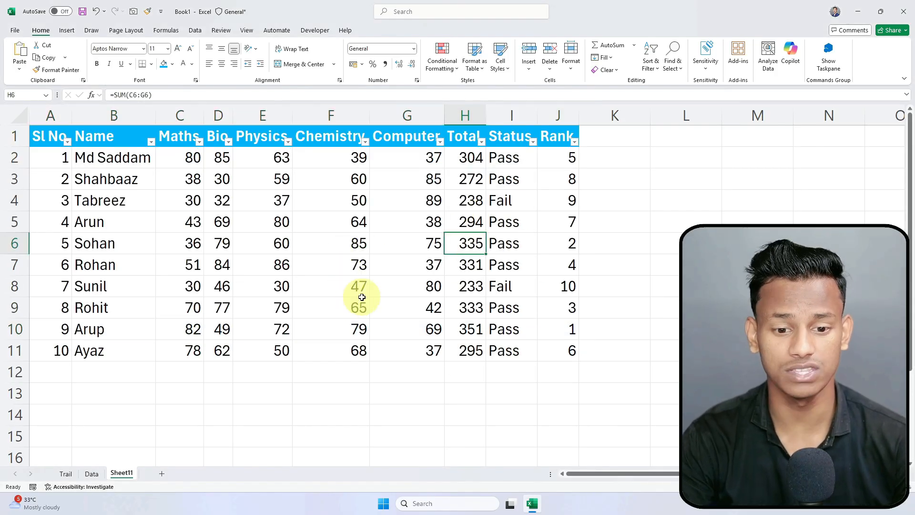
click(418, 390)
click(533, 146)
click(533, 143)
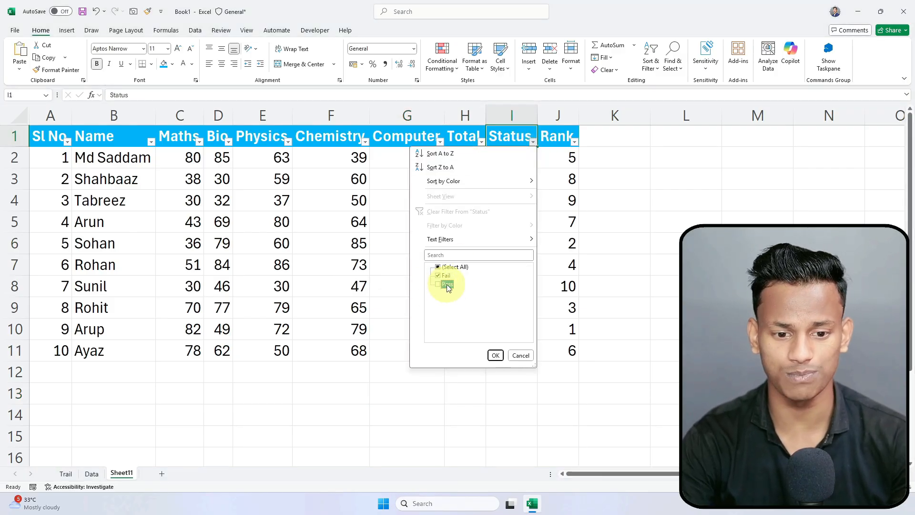
click(496, 355)
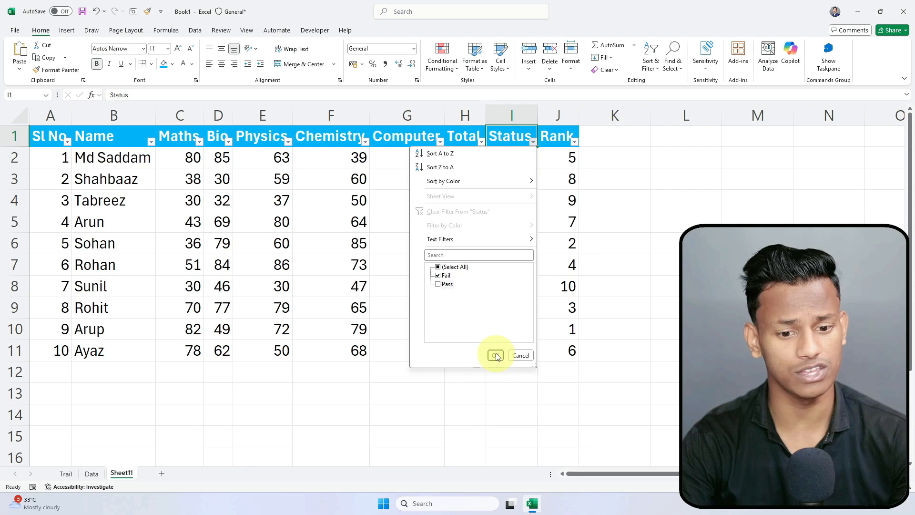
click(396, 312)
drag(51, 163, 556, 182)
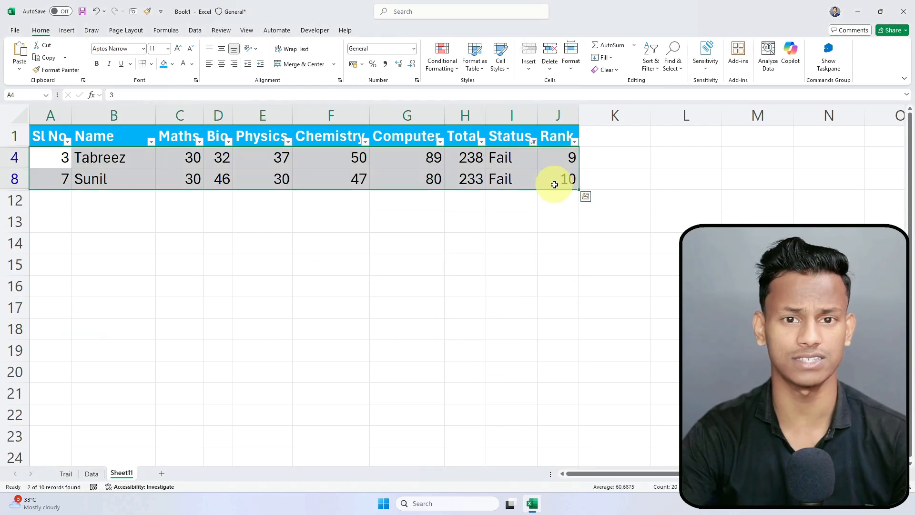
click(382, 221)
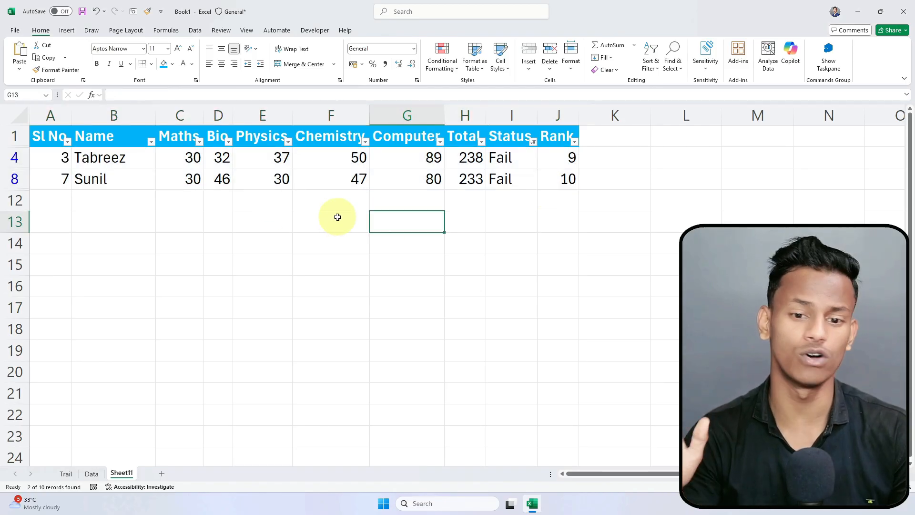
click(405, 195)
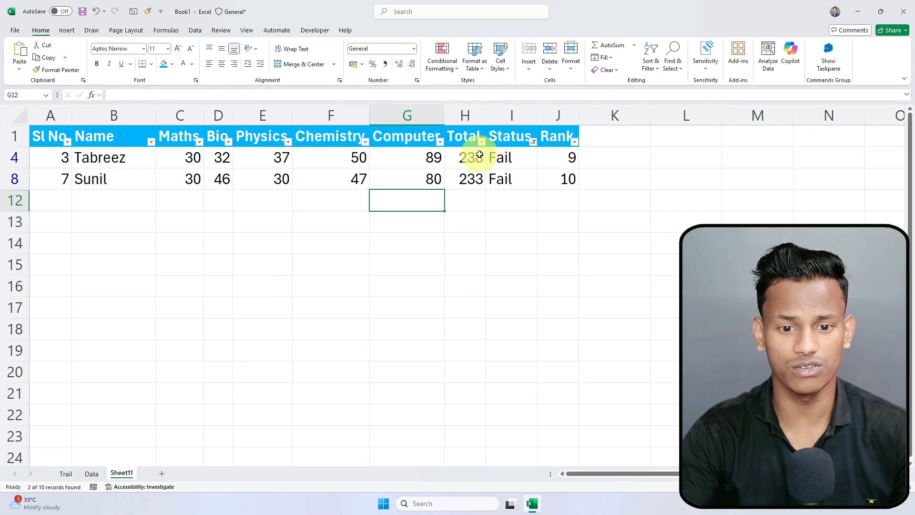
Step: Select the visible Status, Maths and Physics cells of the Fail rows
click(514, 142)
drag(513, 142, 510, 188)
click(187, 144)
drag(187, 144, 188, 193)
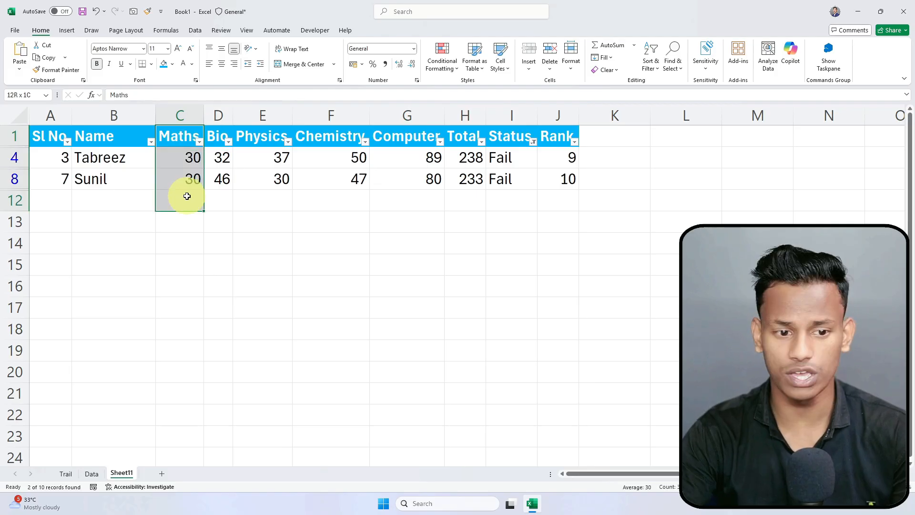
drag(240, 141, 280, 186)
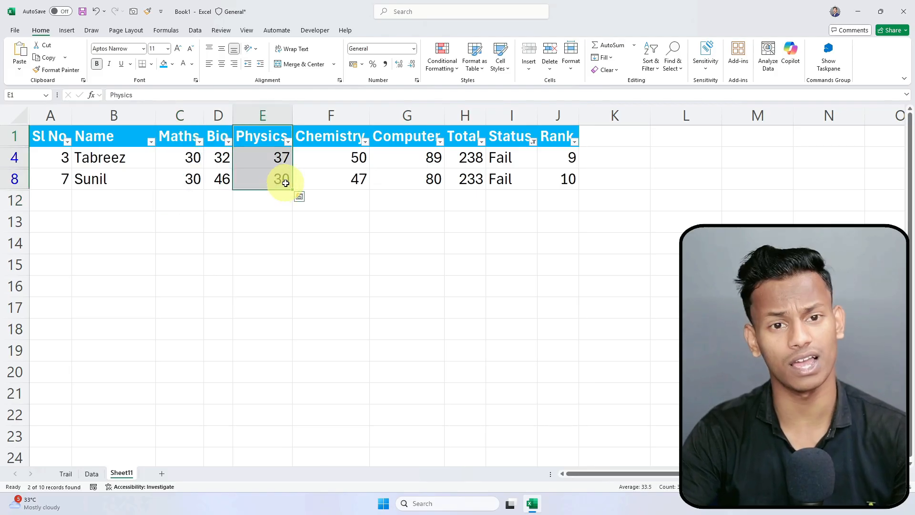
click(289, 281)
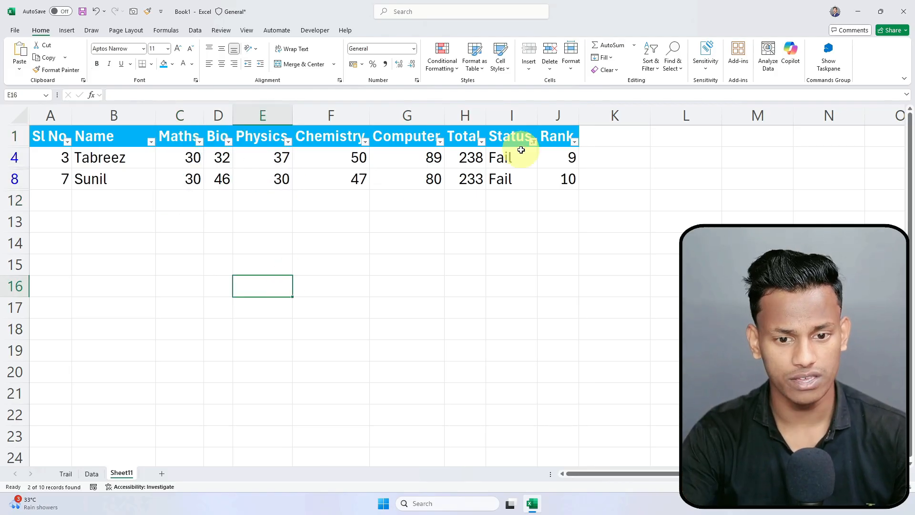
Step: Reopen the Status filter list and close it without changes
click(534, 142)
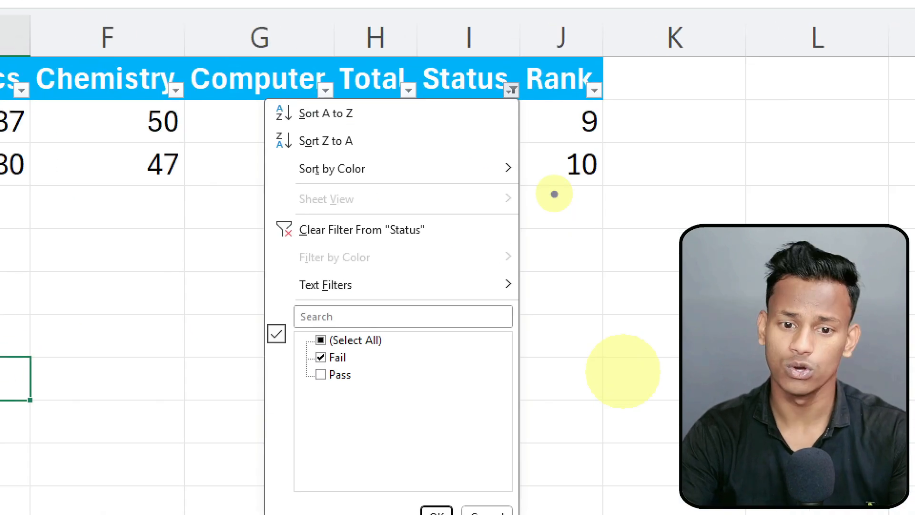
click(609, 335)
click(673, 293)
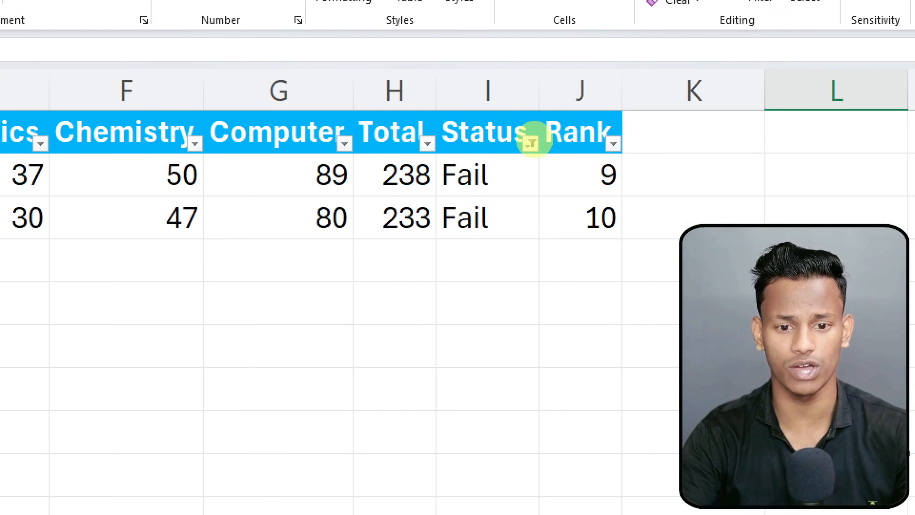
click(524, 129)
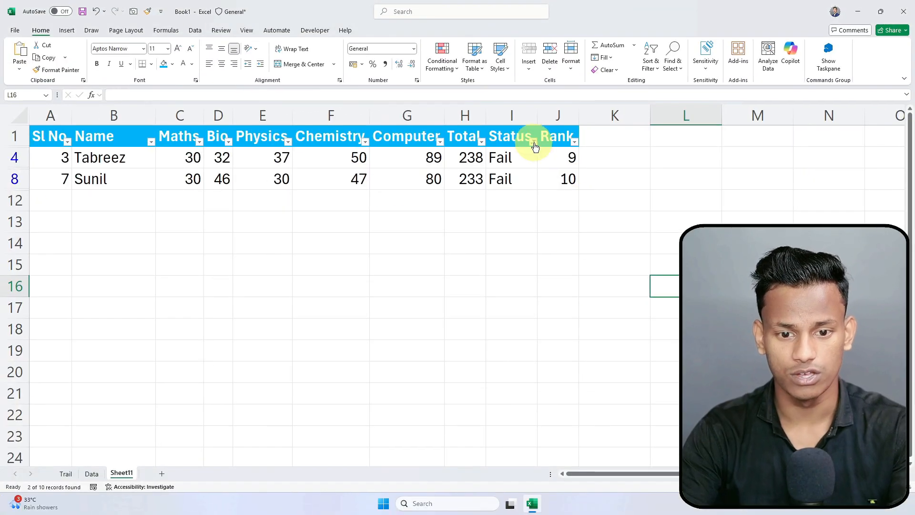
click(532, 142)
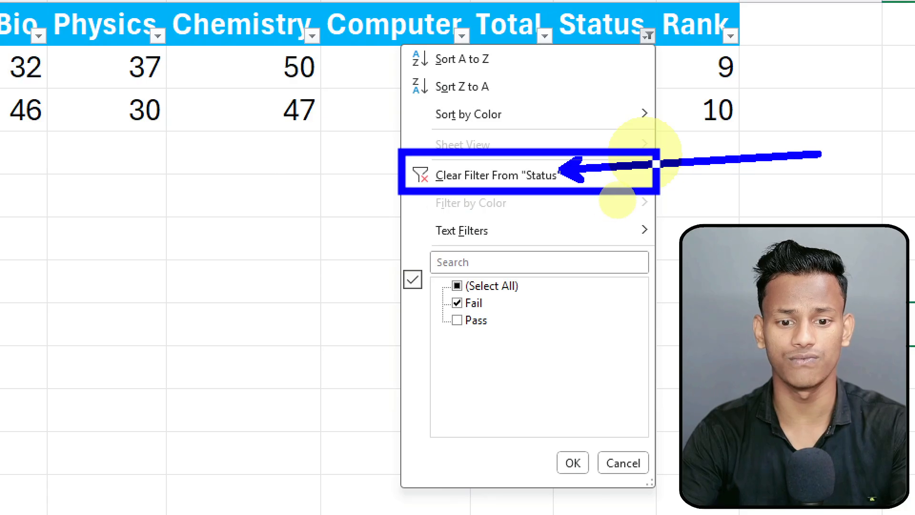
drag(819, 154, 820, 169)
key(Escape)
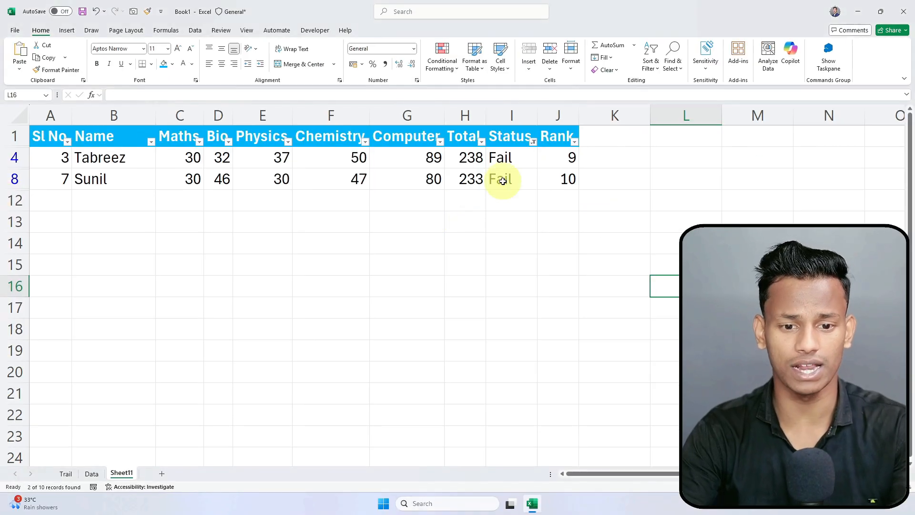
Step: Clear the Status filter so all ten rows show again
click(533, 141)
click(472, 217)
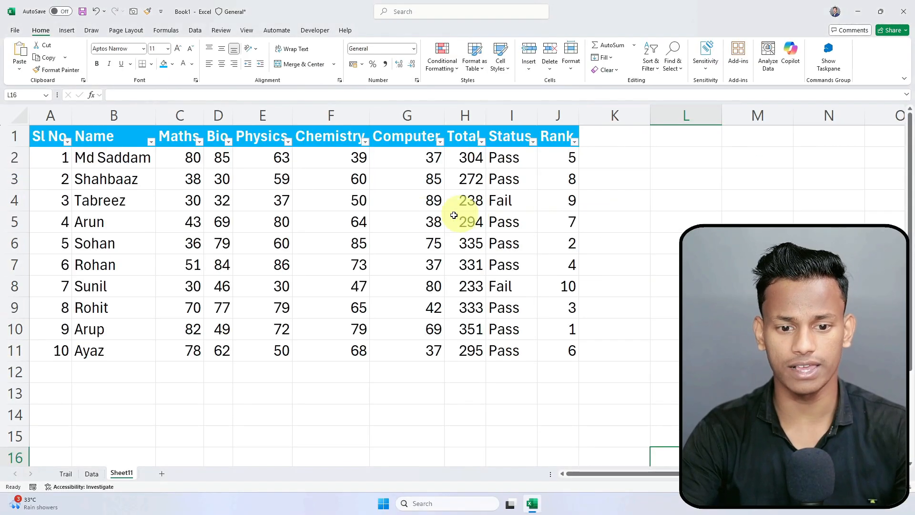
click(490, 365)
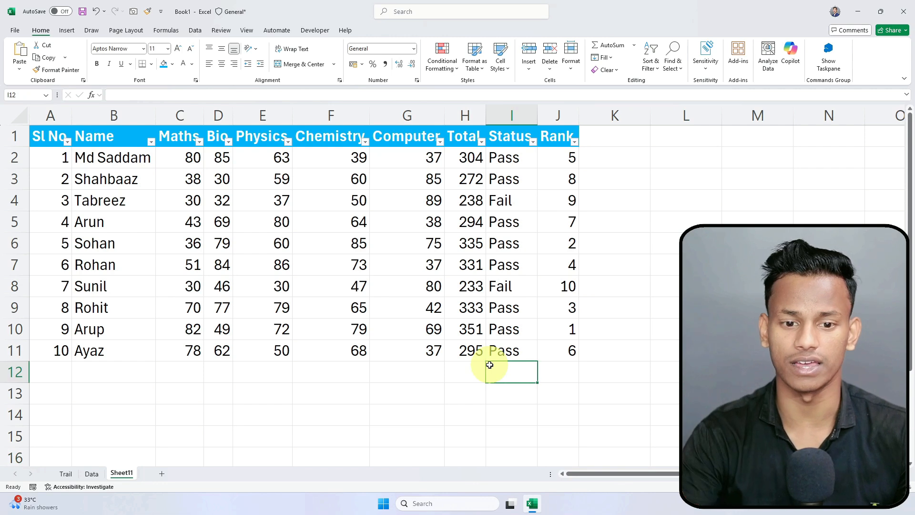
click(533, 142)
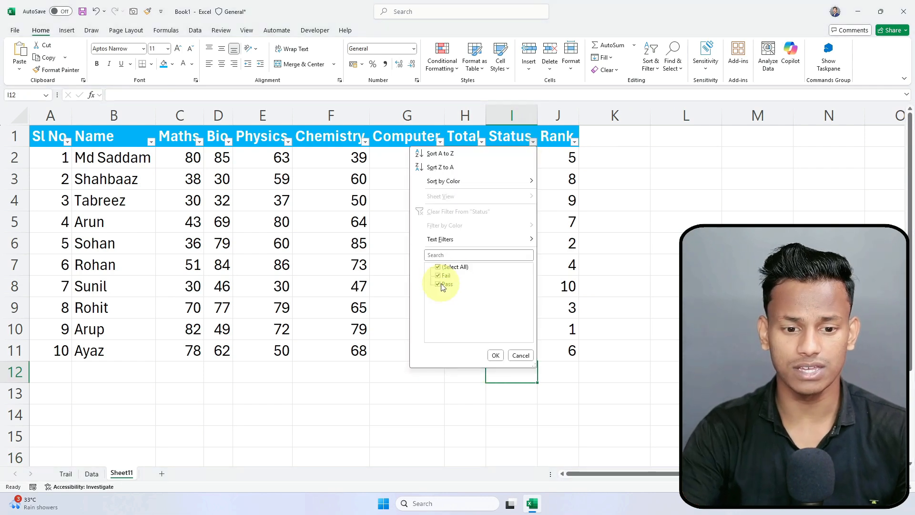
click(360, 235)
Step: Filter Chemistry to the values 39, 50 and 64
click(363, 142)
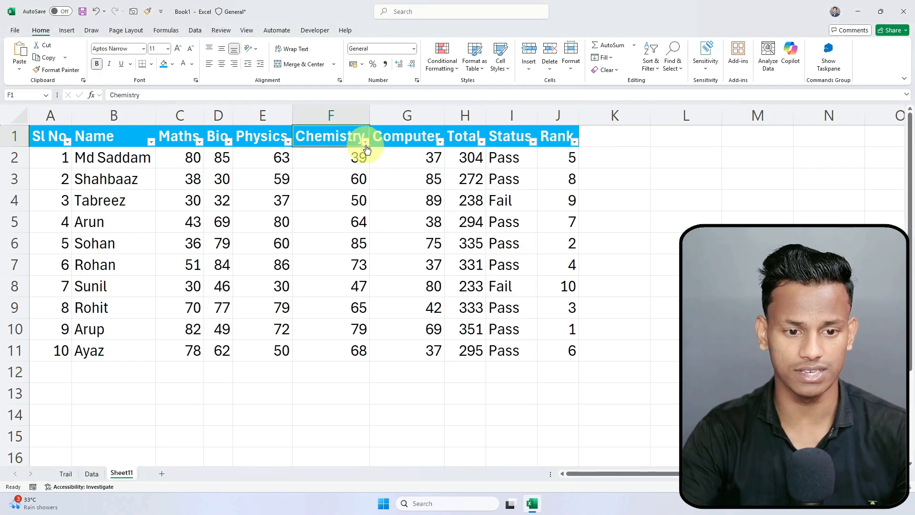
click(366, 142)
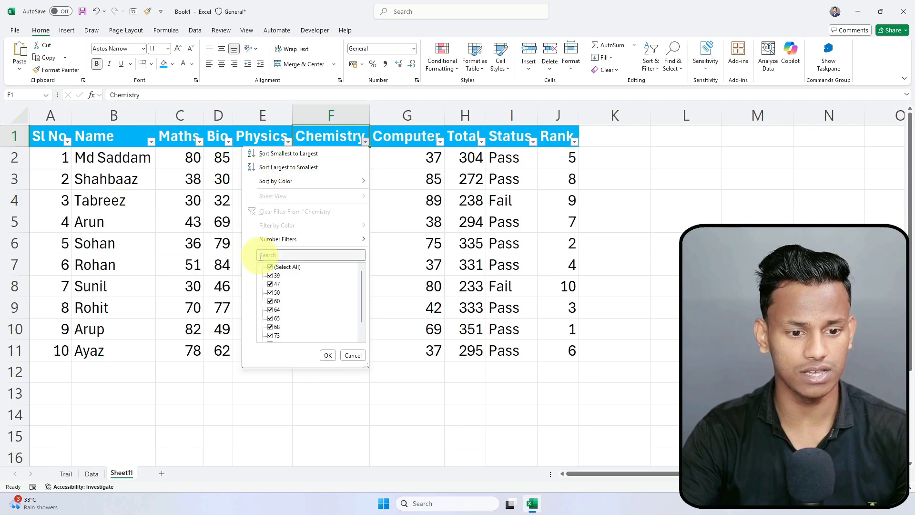
click(273, 277)
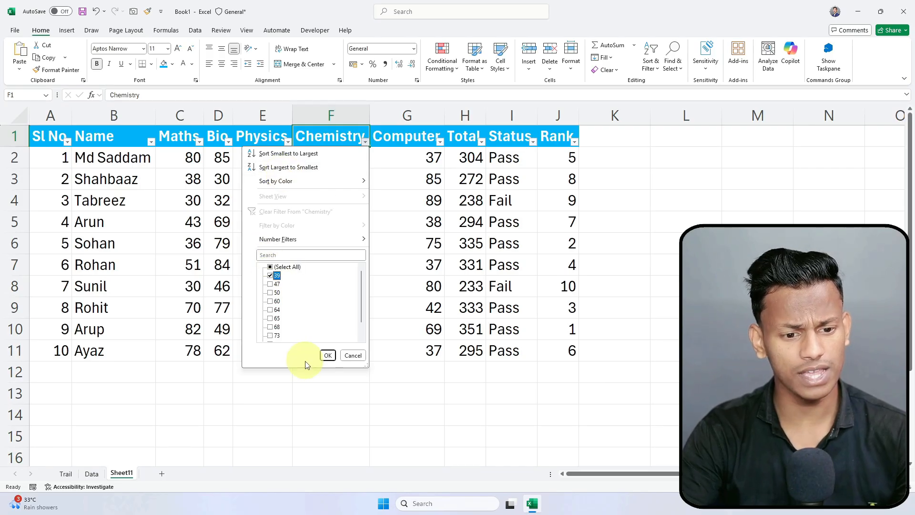
click(328, 355)
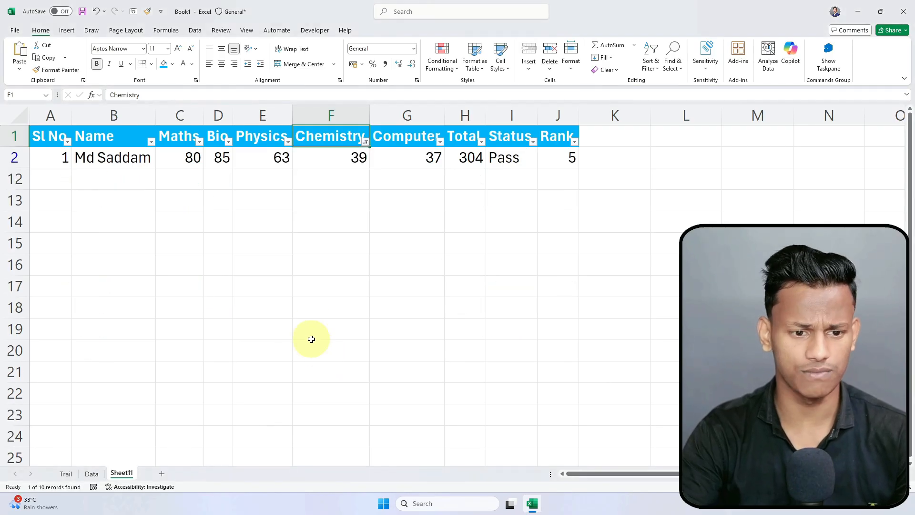
click(365, 142)
click(272, 293)
click(271, 309)
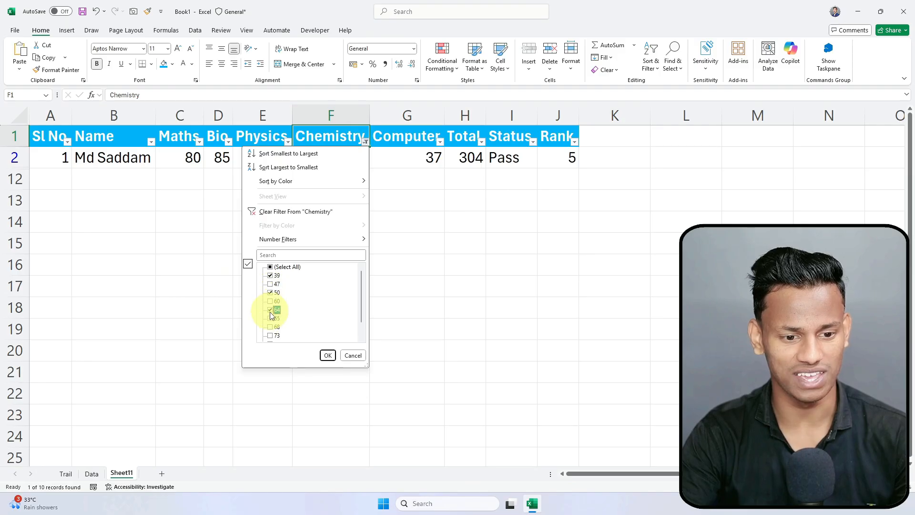
click(328, 356)
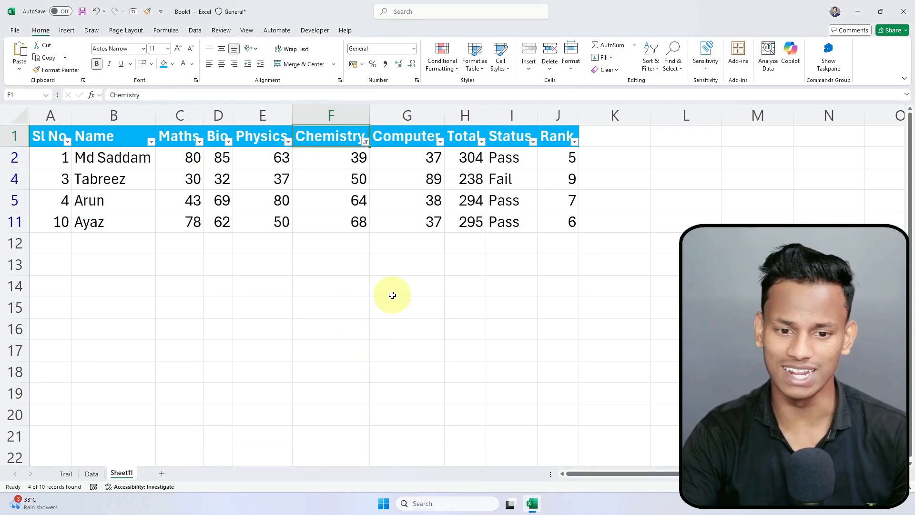
Step: Filter Status to Pass, leaving totals 304, 294 and 295
click(534, 143)
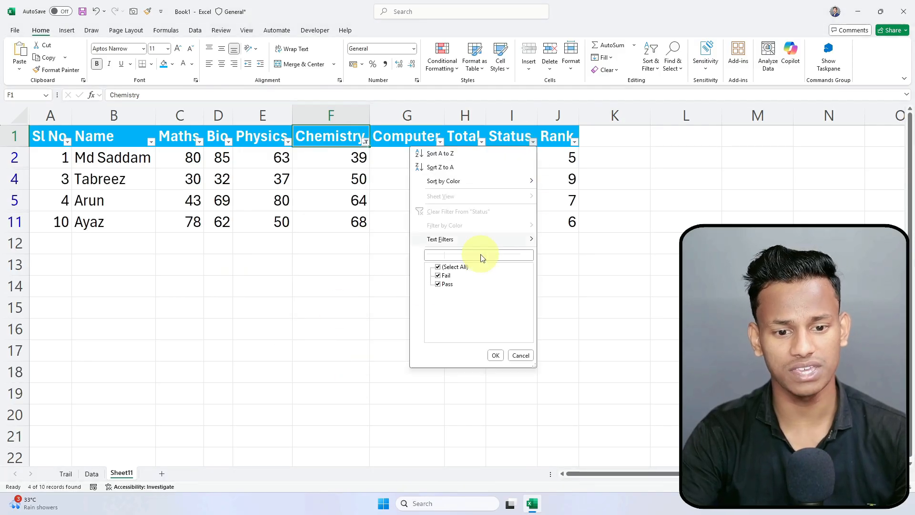
click(495, 356)
click(401, 346)
Step: Review the filtered Chemistry and Status cells, then turn AutoFilter off with Ctrl+Shift+L
drag(329, 139, 321, 203)
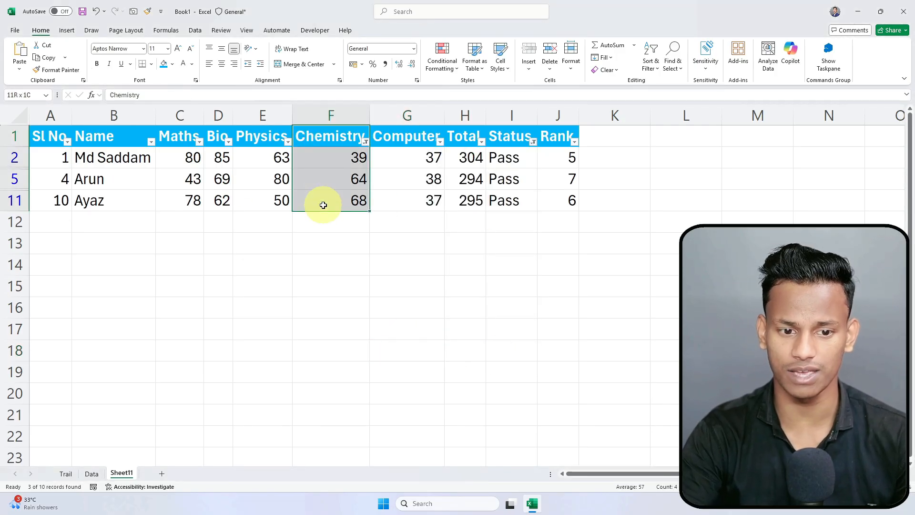
click(353, 179)
click(352, 201)
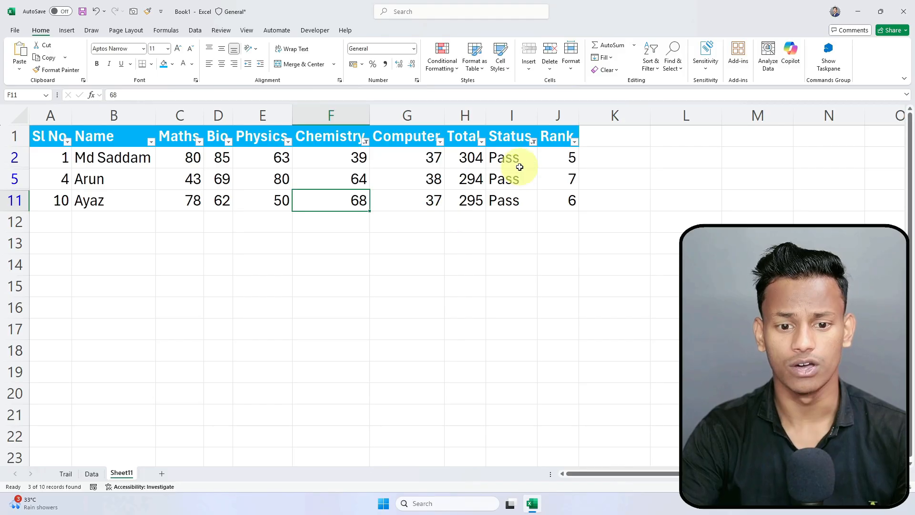
drag(517, 164, 518, 215)
click(411, 266)
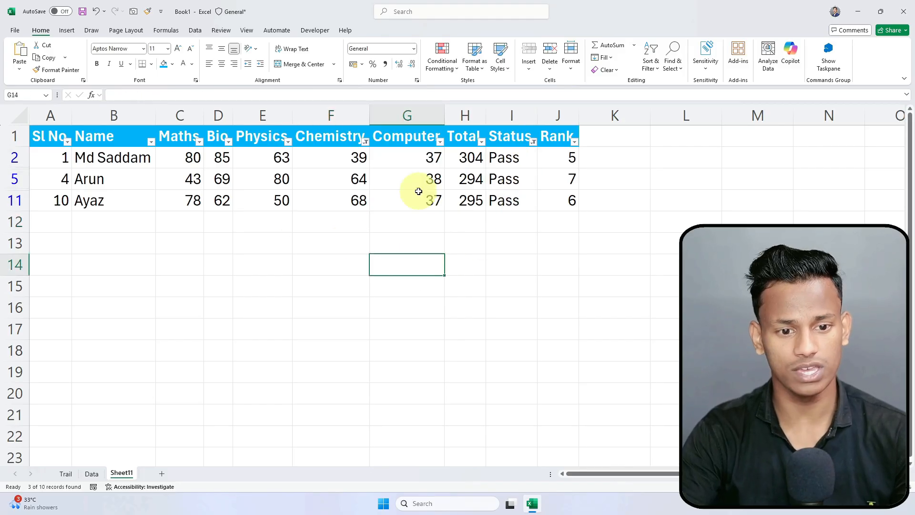
click(403, 201)
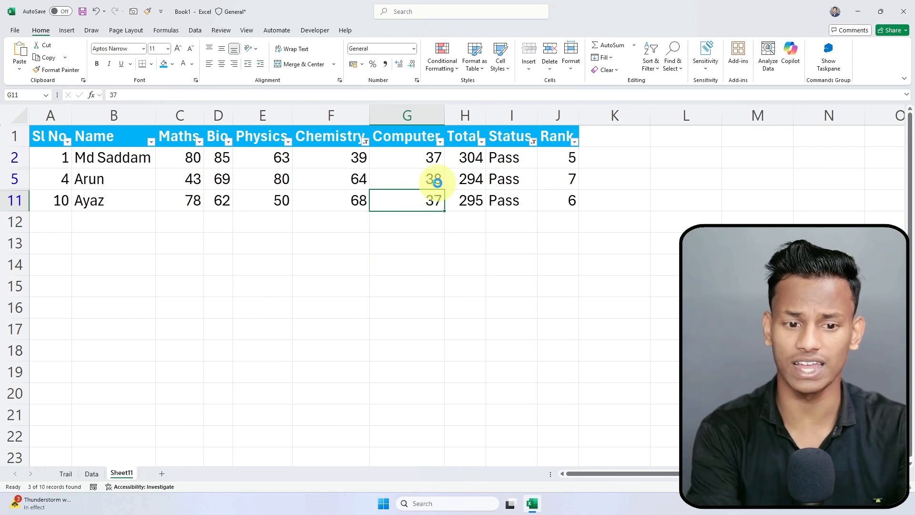
key(ctrl+shift+l)
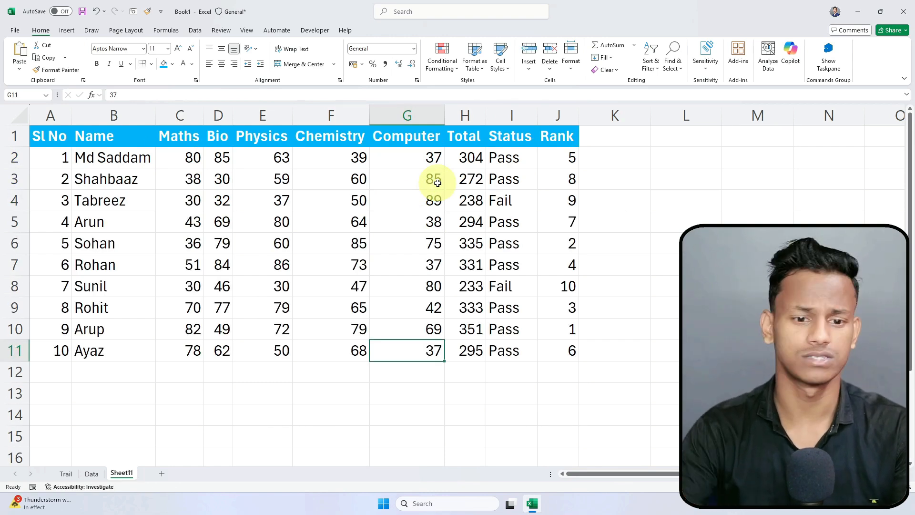
Step: Try switching the filter back on from empty cell M2, dismissing the single-cell warning
drag(56, 137, 562, 351)
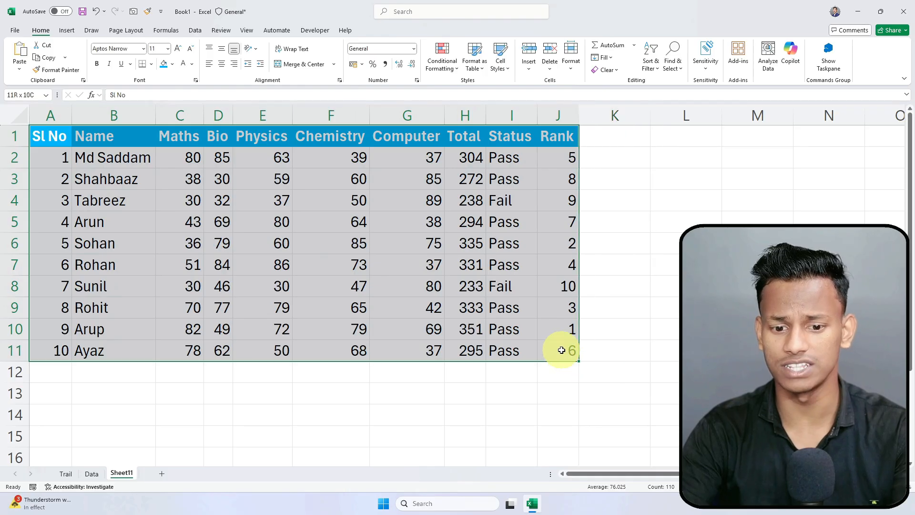
click(556, 333)
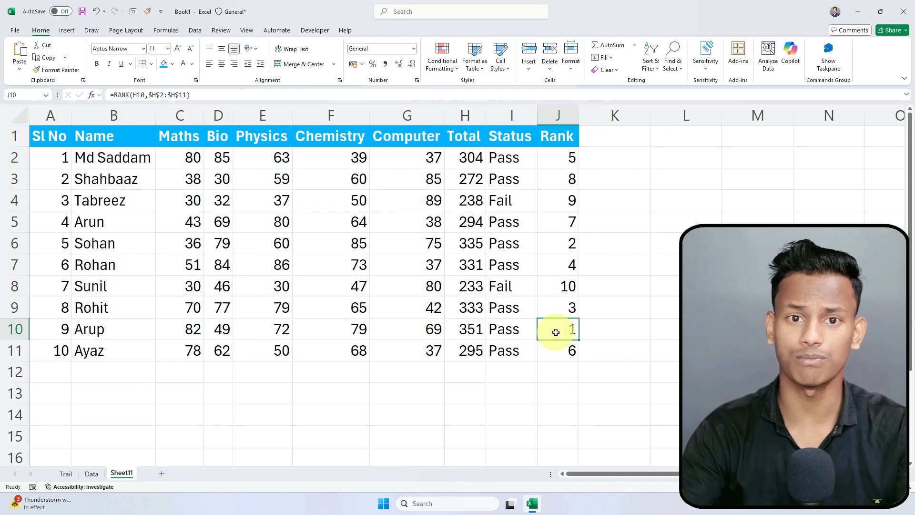
click(622, 301)
click(679, 283)
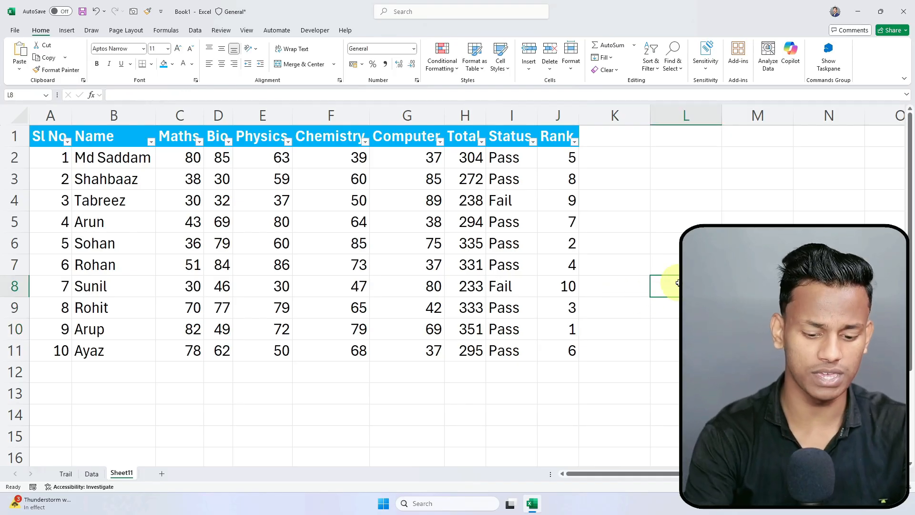
click(501, 290)
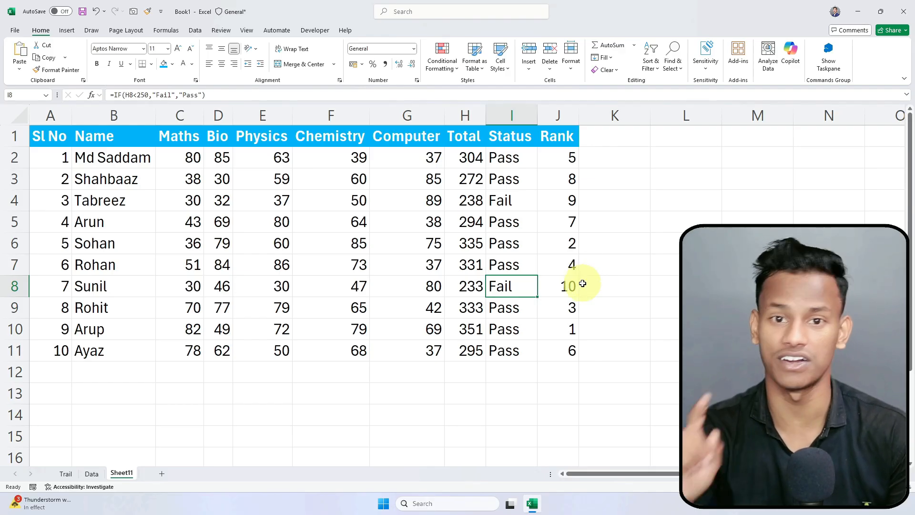
click(733, 161)
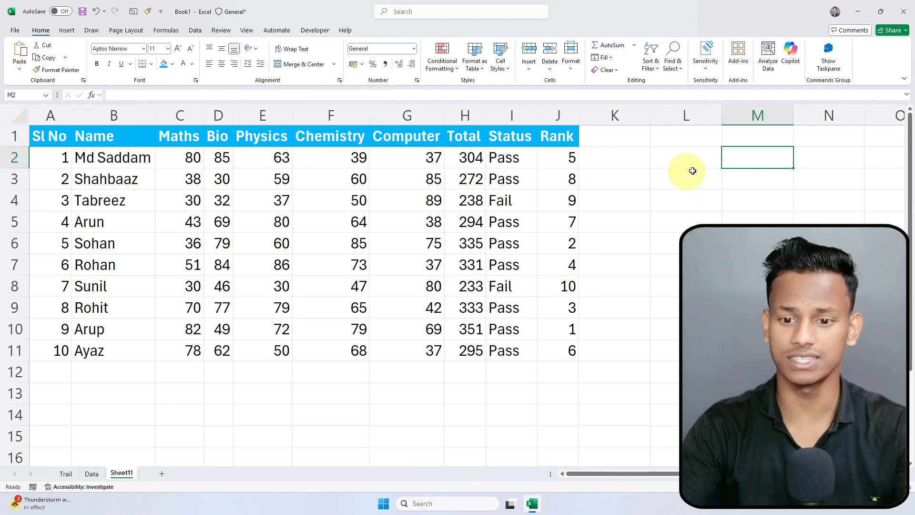
key(ctrl+shift+l)
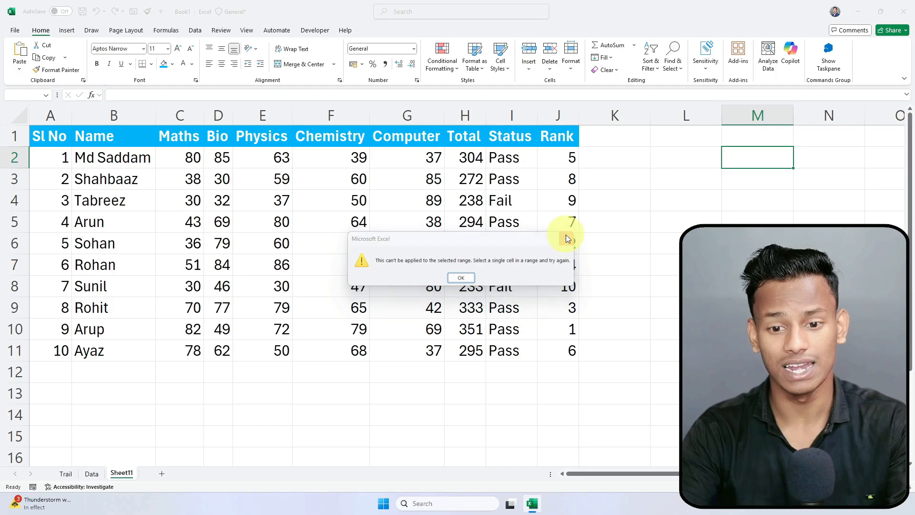
key(Return)
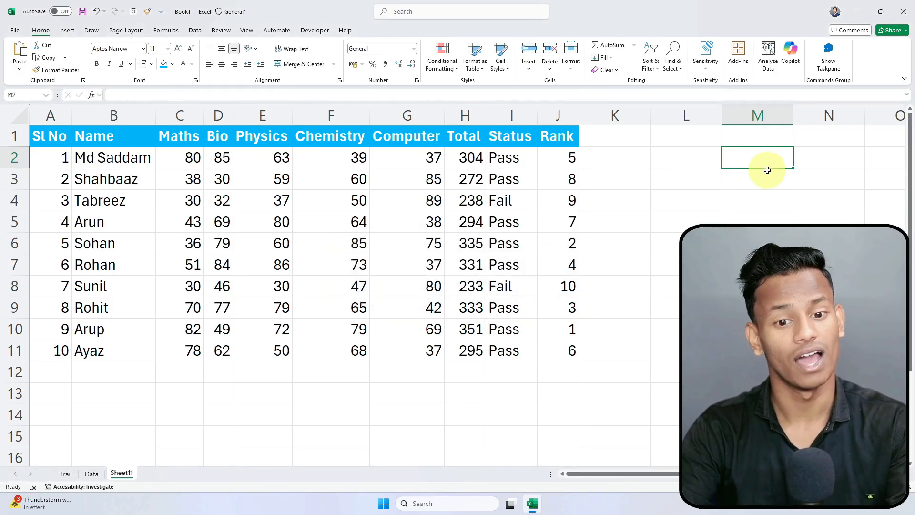
Step: Check the Maths, Chemistry and Status cells in the table and empty cells beside it
click(358, 200)
click(177, 206)
click(103, 220)
click(343, 241)
click(336, 201)
click(493, 199)
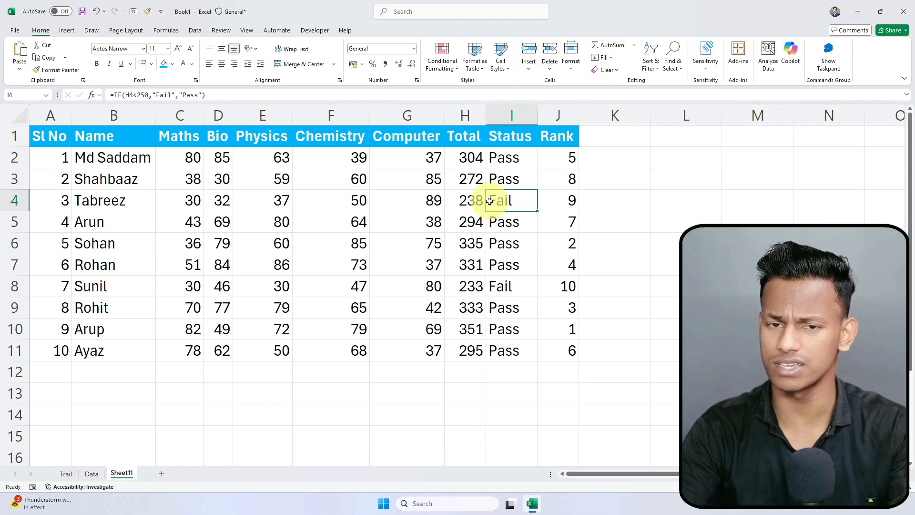
click(734, 156)
click(817, 152)
click(686, 236)
click(681, 158)
click(189, 415)
Step: Retry Ctrl+Shift+L from below the table and dismiss the single-cell warning again
scroll(143, 405, down, 3)
click(101, 329)
click(455, 324)
scroll(445, 344, up, 3)
scroll(444, 347, down, 2)
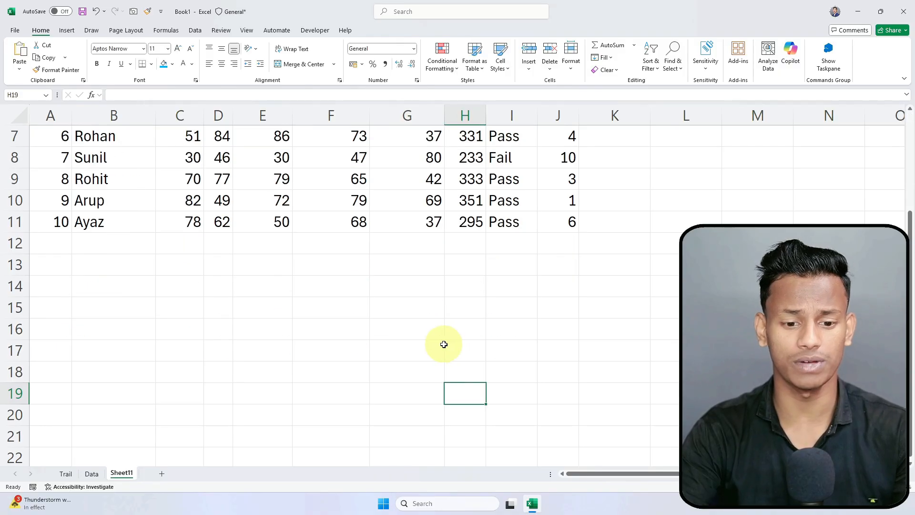
key(ctrl+shift+l)
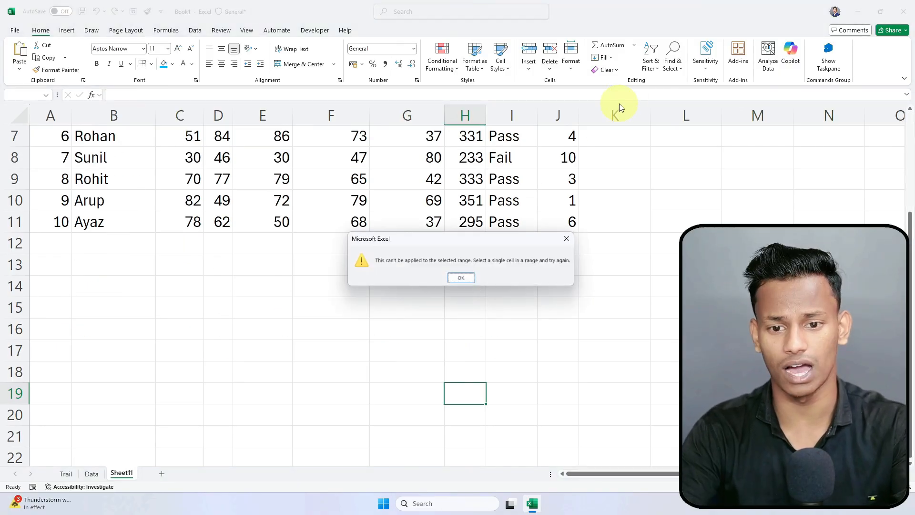
key(Return)
Step: Reapply the filter from Sort & Filter with cell F6 inside the table selected
click(654, 70)
scroll(477, 305, up, 2)
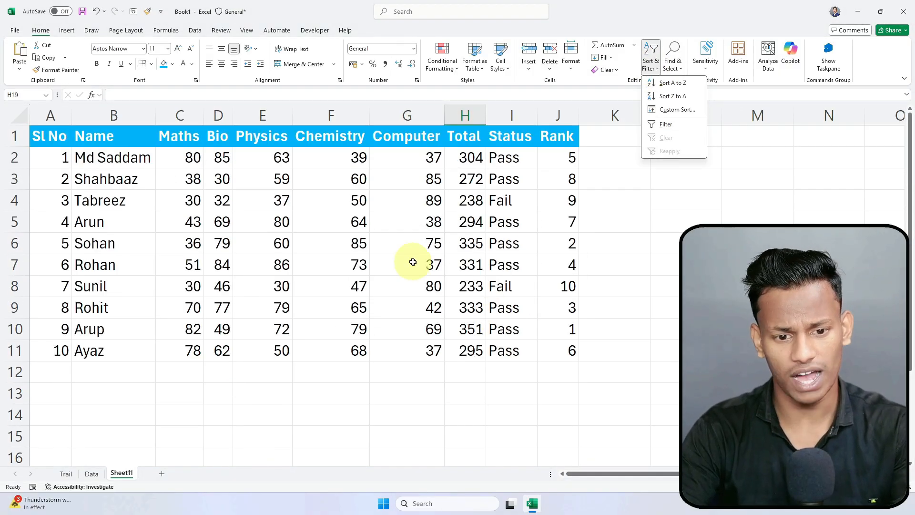
click(415, 262)
click(351, 242)
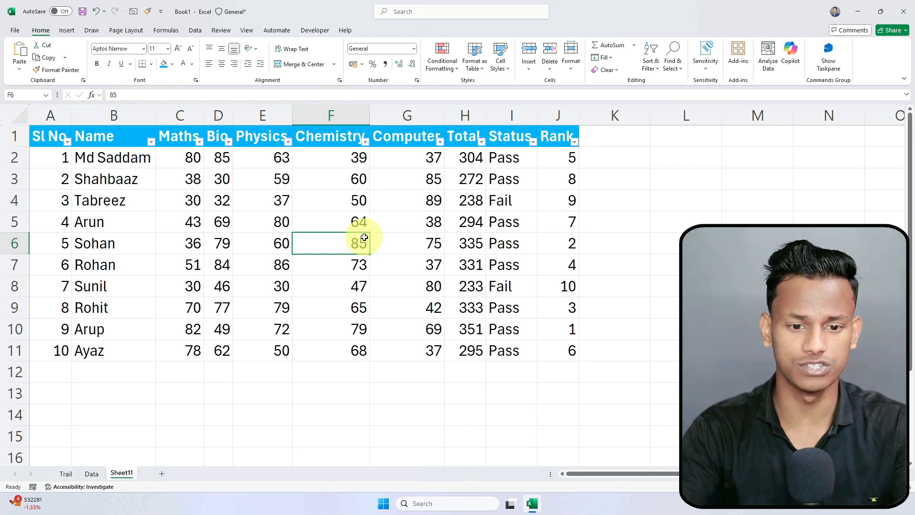
Step: Select the Rank column and open its filter options
click(636, 176)
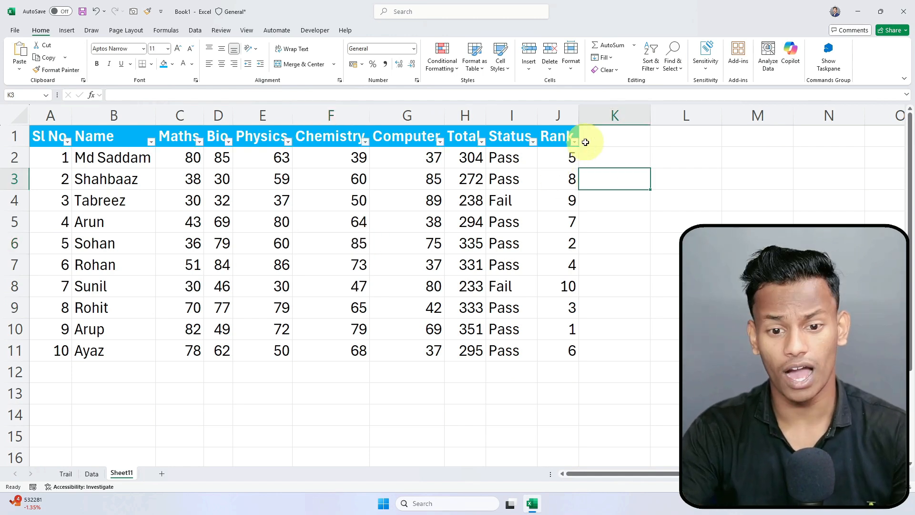
drag(557, 134, 566, 353)
click(618, 312)
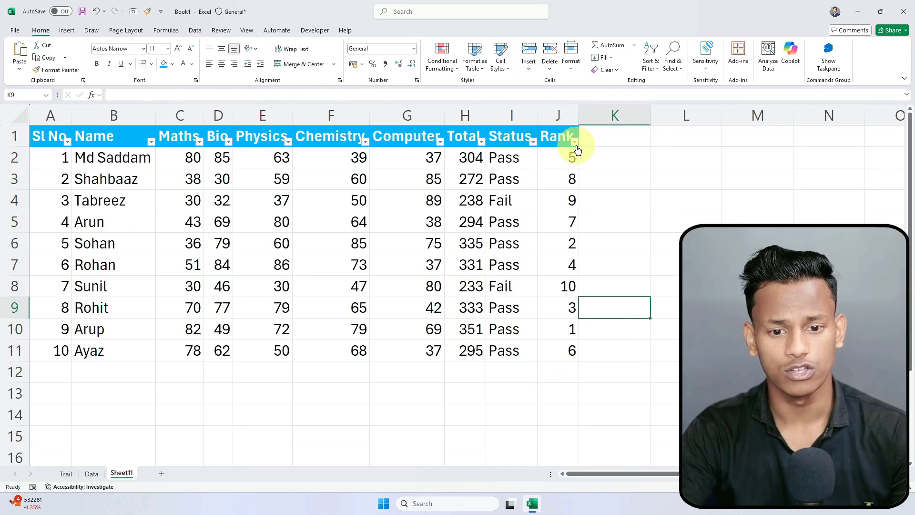
click(575, 142)
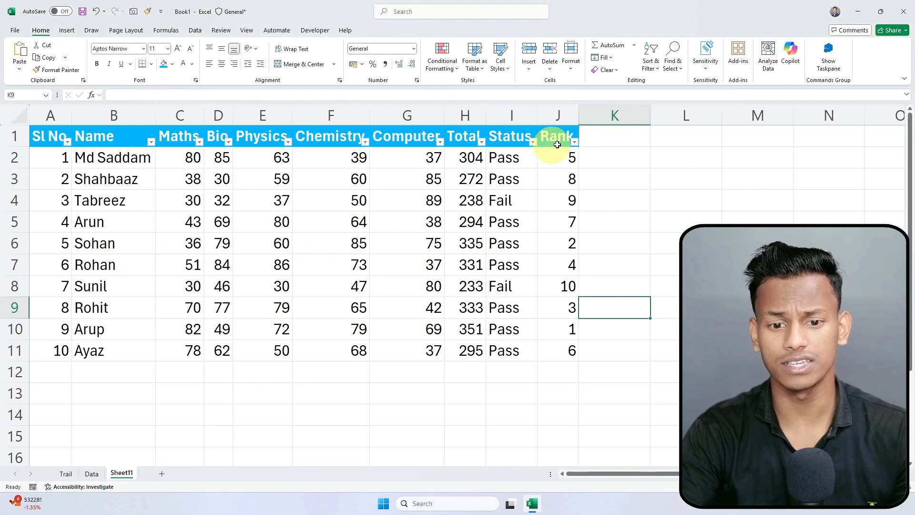
Step: Change the Physics marks to 25 in E10 and 36 in E7
click(285, 330)
text(2)
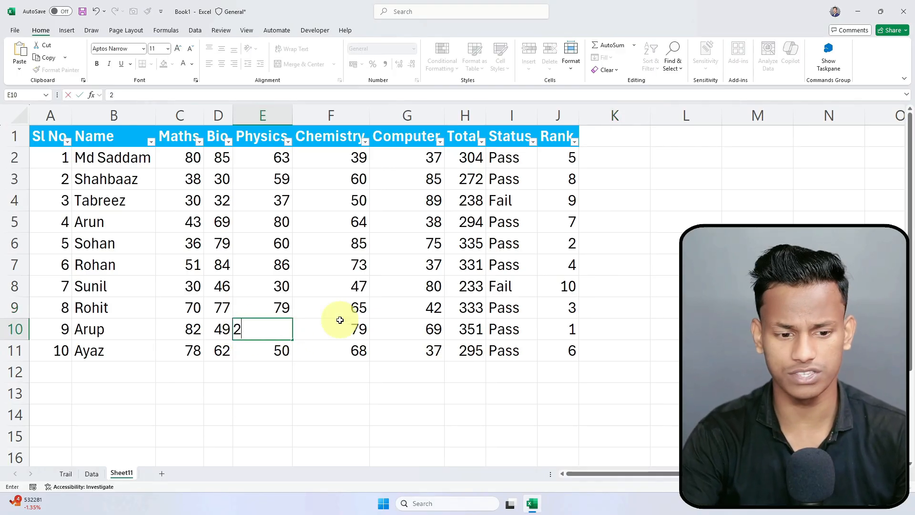
click(298, 281)
click(282, 257)
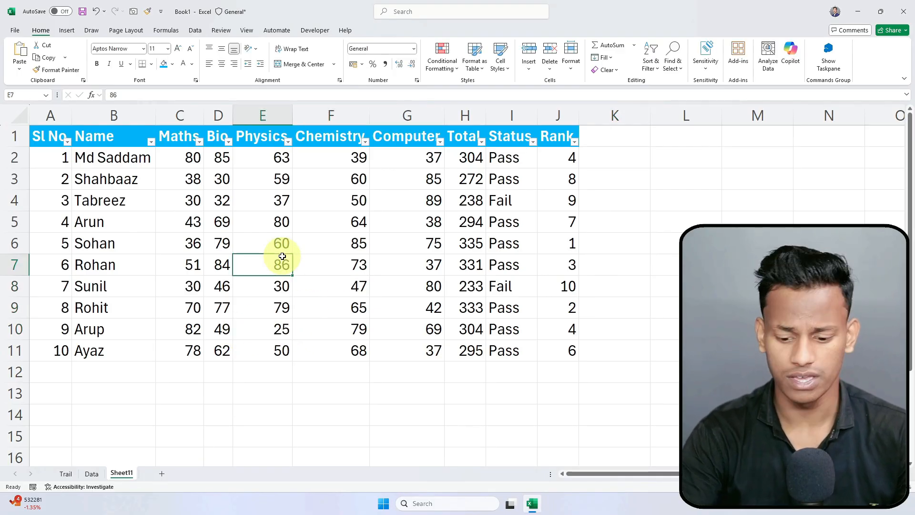
drag(557, 155, 560, 358)
click(286, 262)
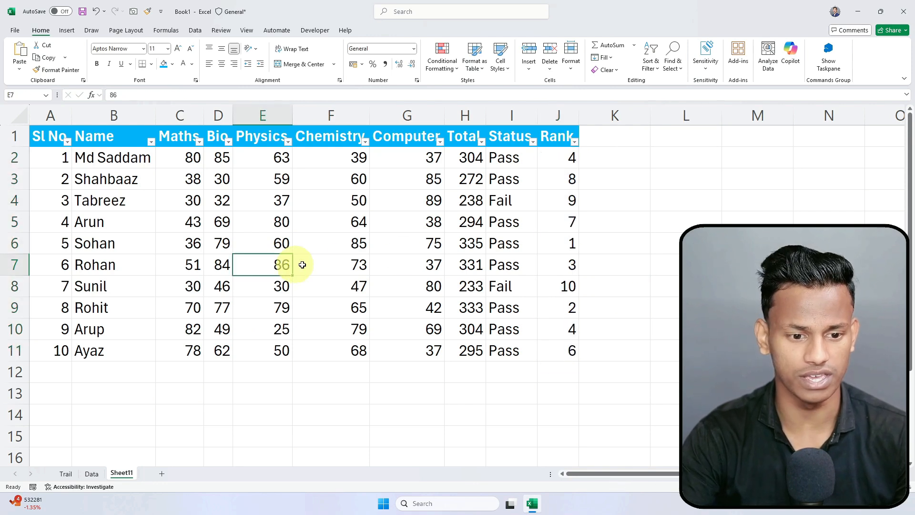
text(36)
key(Return)
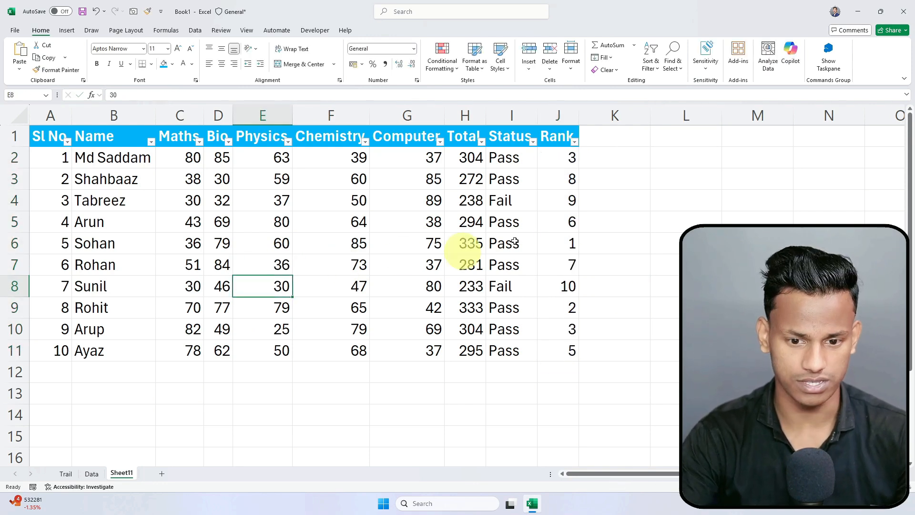
Step: Set the Chemistry mark in F6 to 45 and check the rank formula in J2
click(565, 240)
click(366, 239)
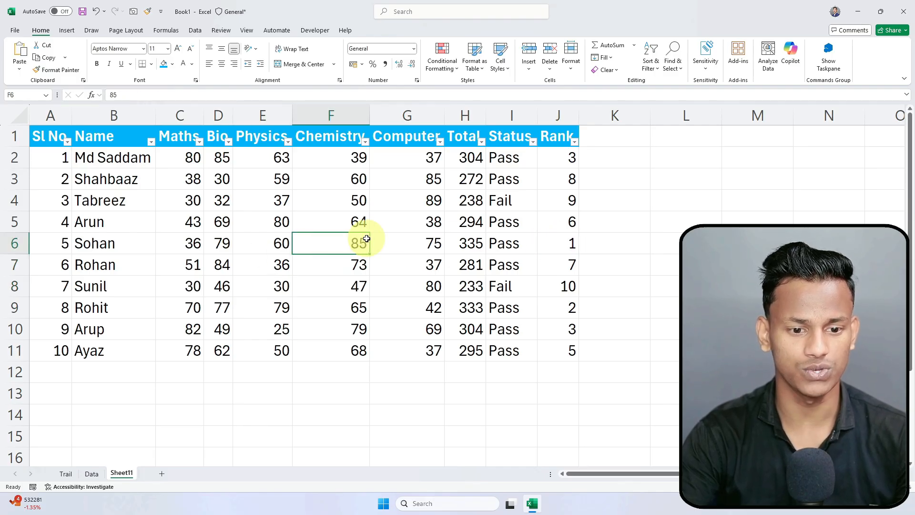
text(45)
key(Return)
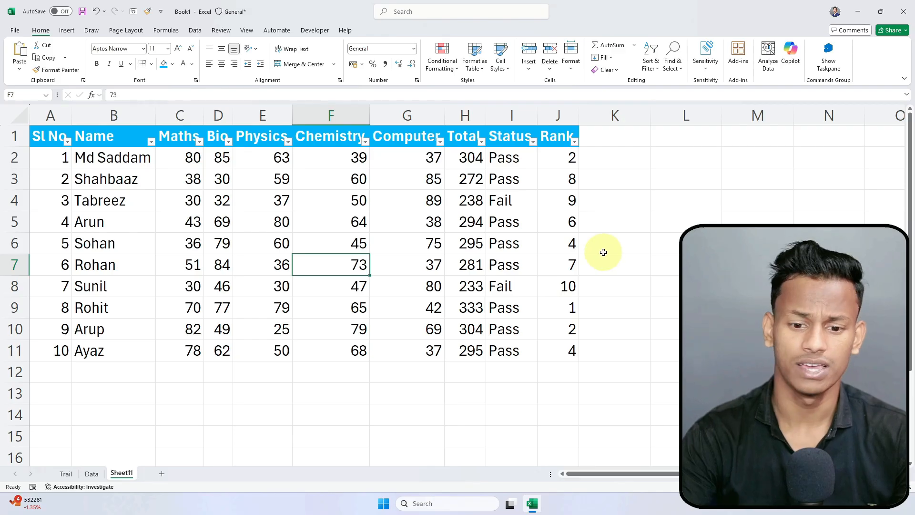
click(565, 151)
click(253, 93)
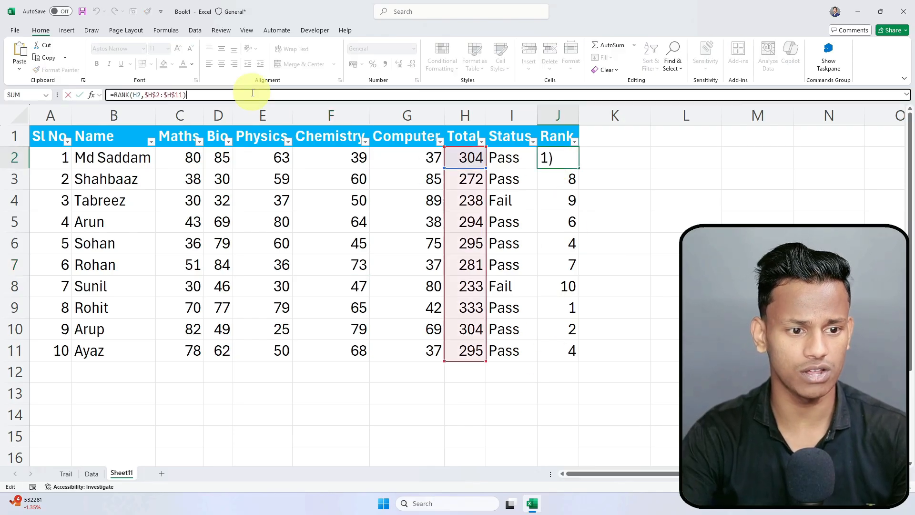
key(Return)
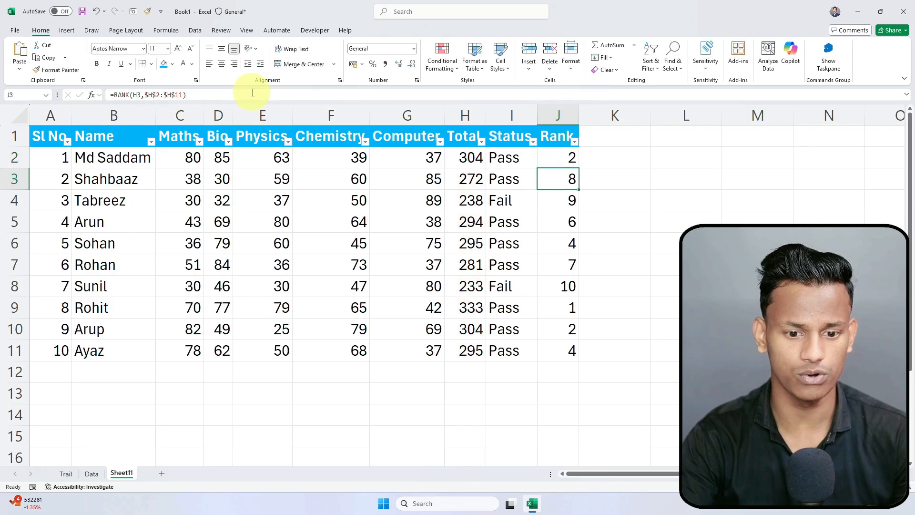
Step: Change the Physics mark in E10 to 35, undoing an accidental 65
click(467, 328)
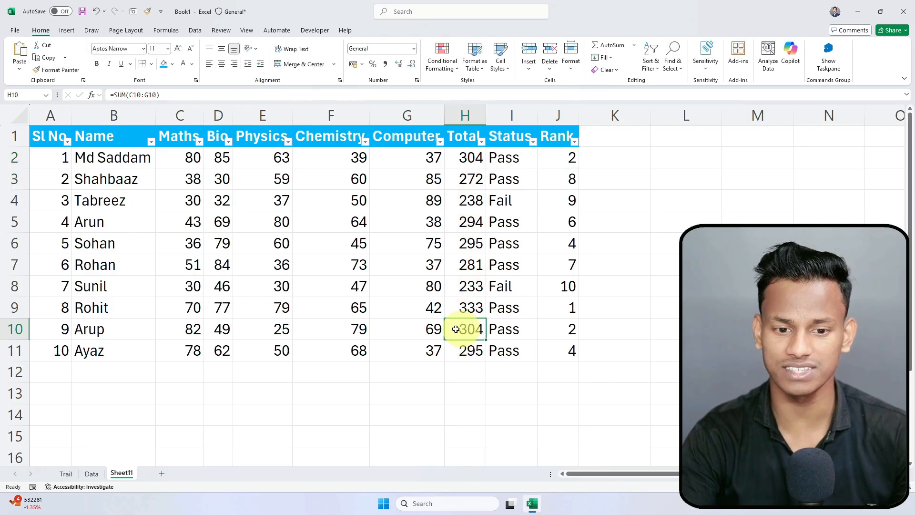
double_click(284, 332)
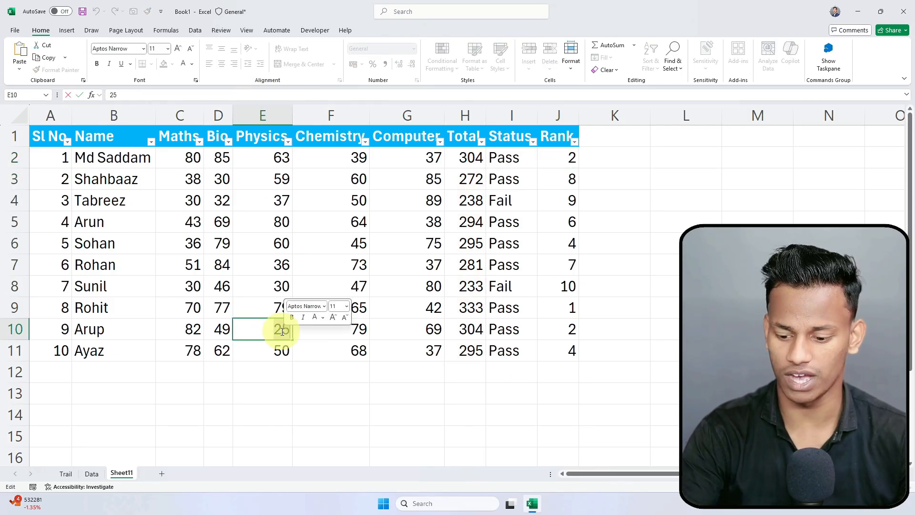
key(BackSpace)
key(BackSpace)
text(65)
key(Return)
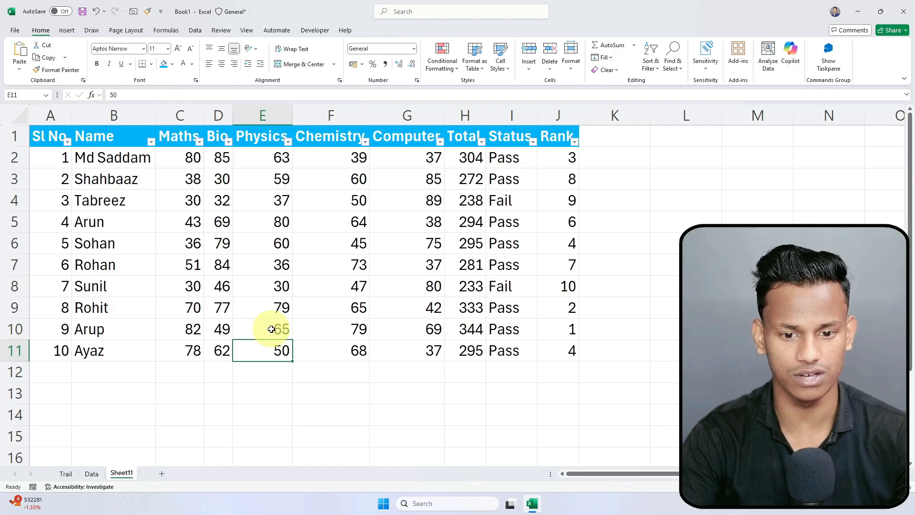
key(ctrl+z)
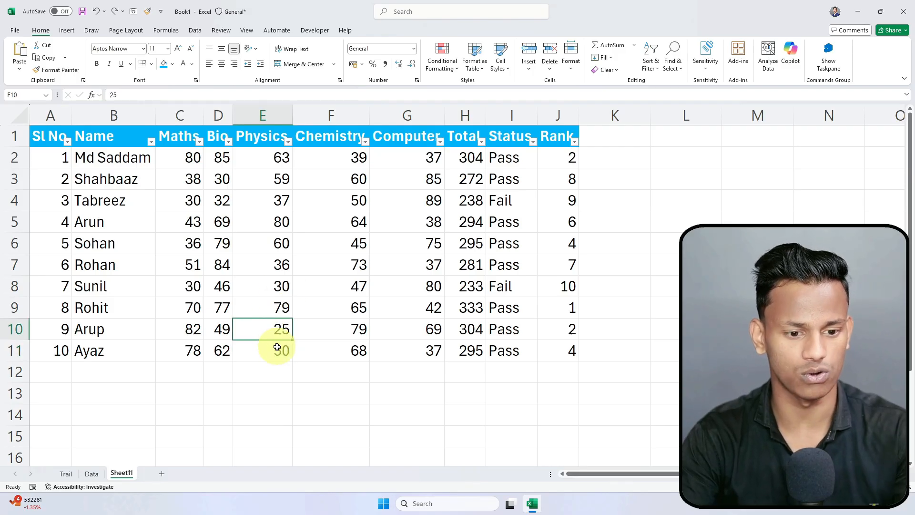
double_click(280, 334)
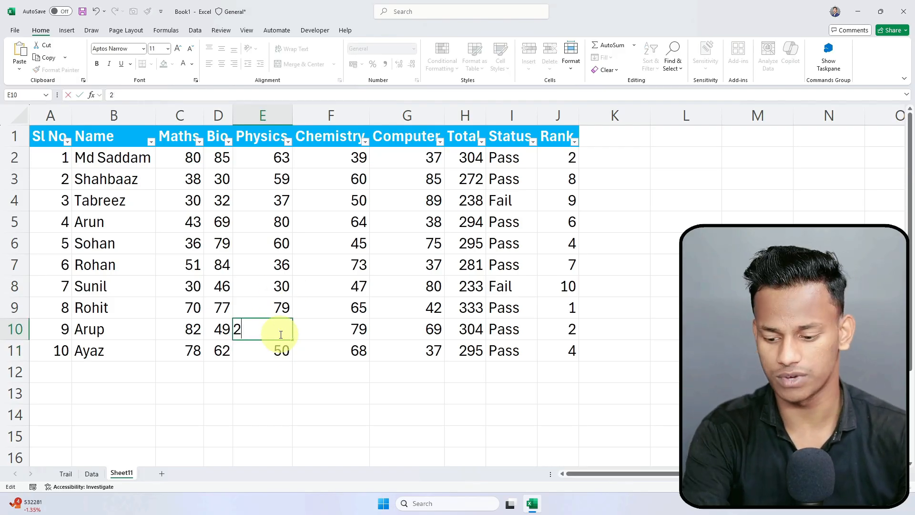
text(35)
key(Return)
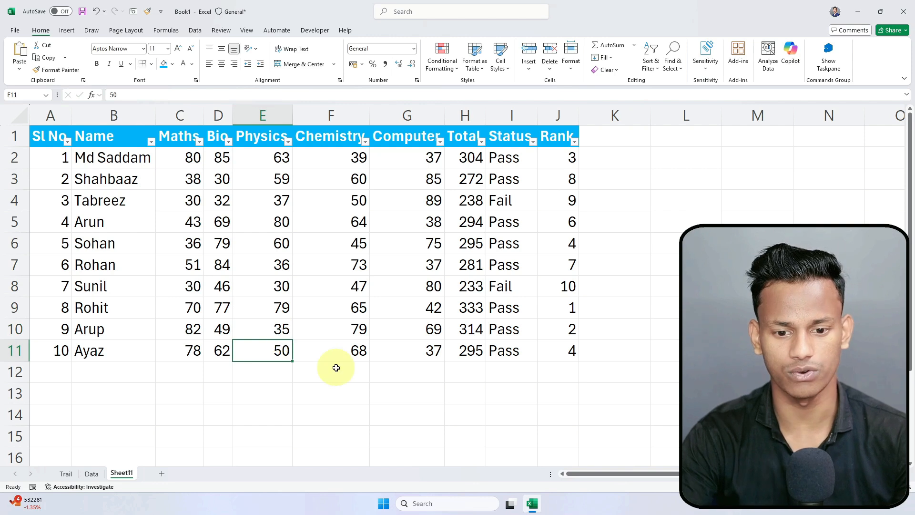
click(266, 286)
click(262, 198)
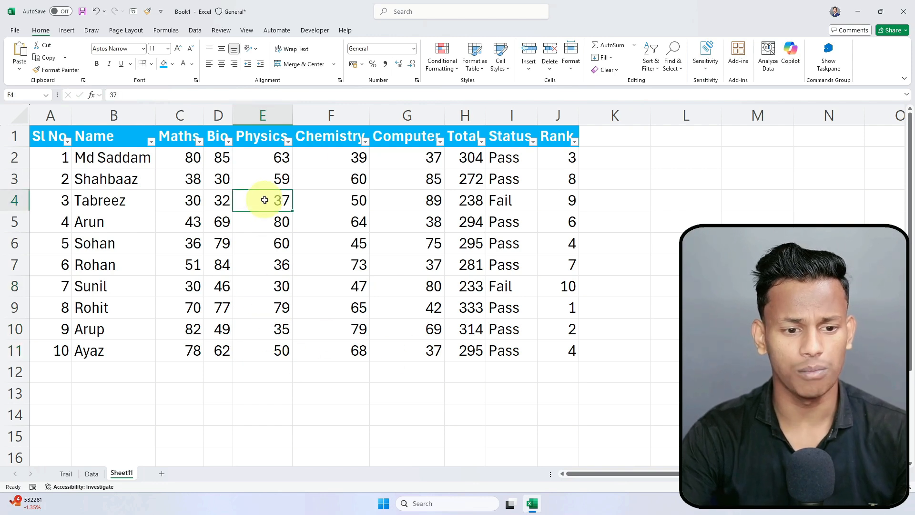
click(643, 240)
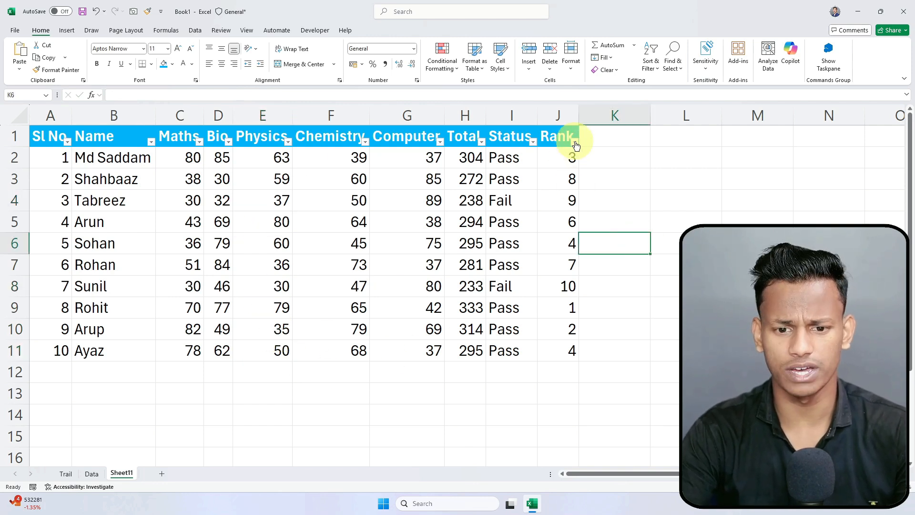
Step: Sort the table by Rank, smallest to largest, and review the sorted rows
click(575, 140)
click(503, 153)
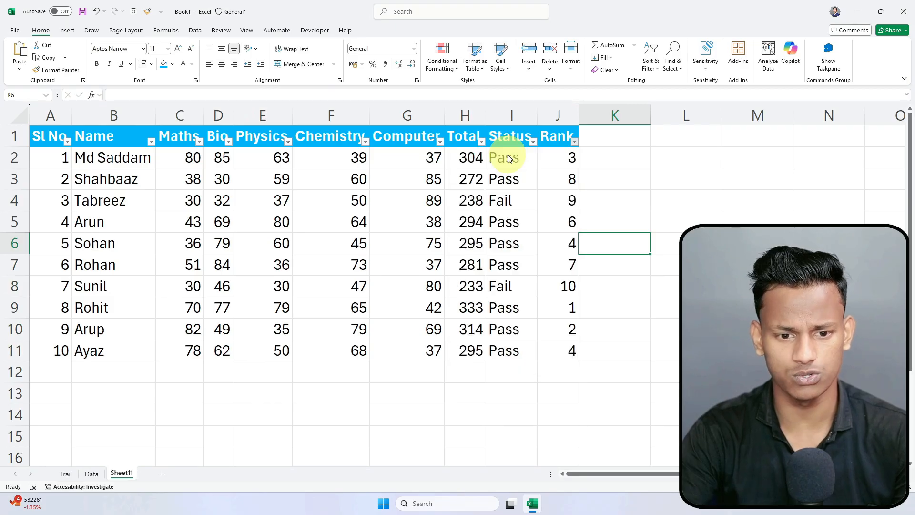
key(Up)
key(Right)
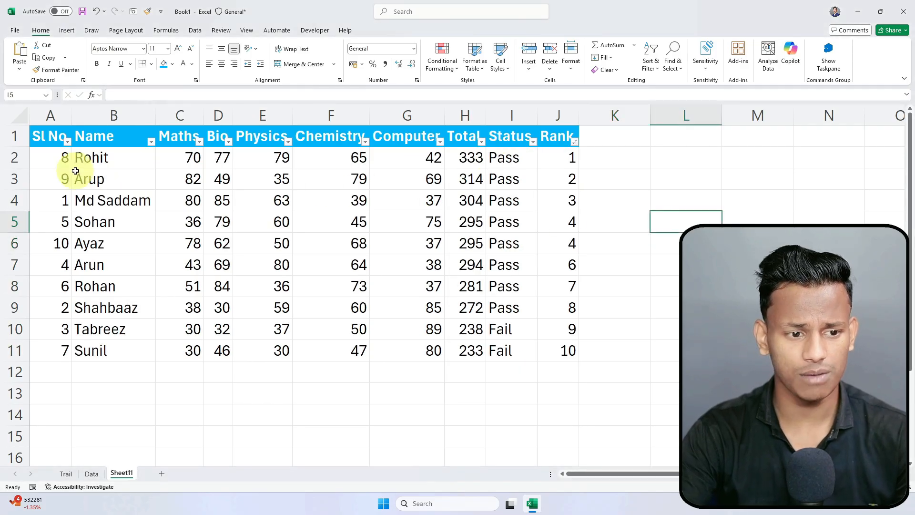
drag(61, 158, 552, 351)
click(615, 268)
click(566, 163)
drag(566, 162, 41, 329)
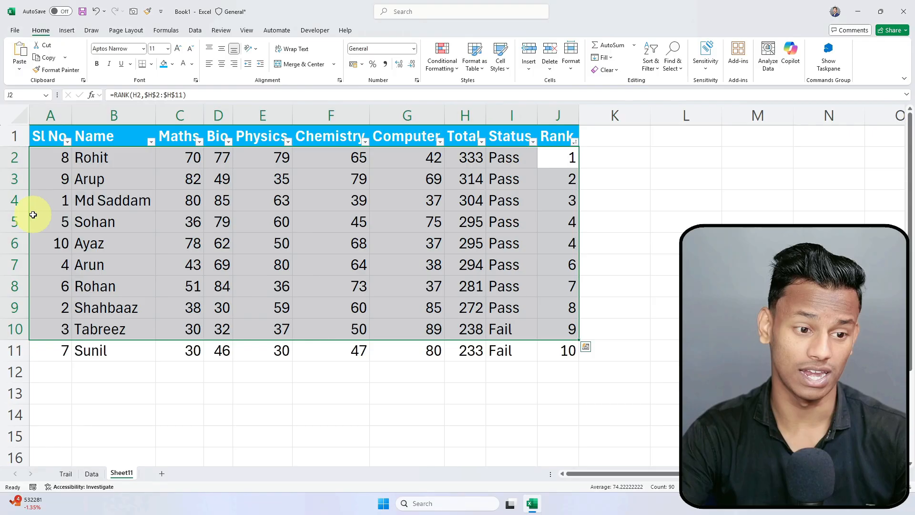
click(46, 167)
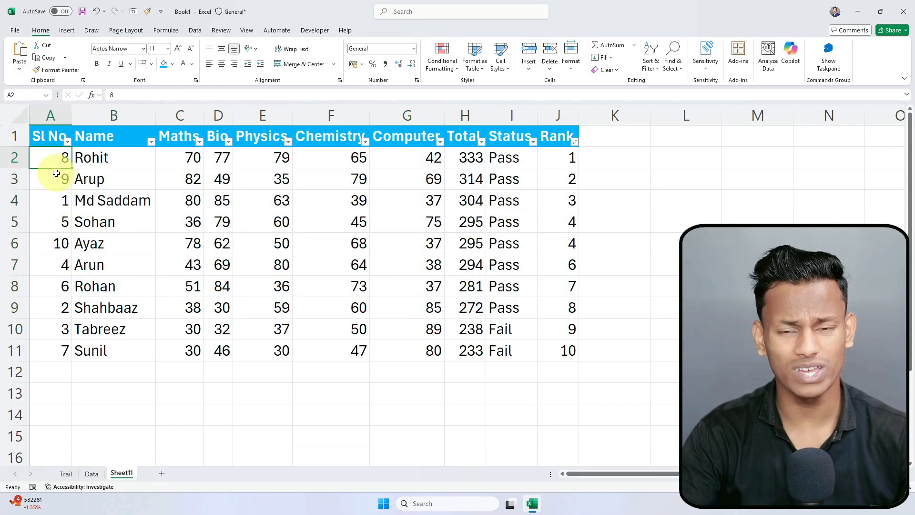
Step: Enter 1 and 2 in A2:A3 and fill Sl No down to 10
drag(90, 157, 552, 351)
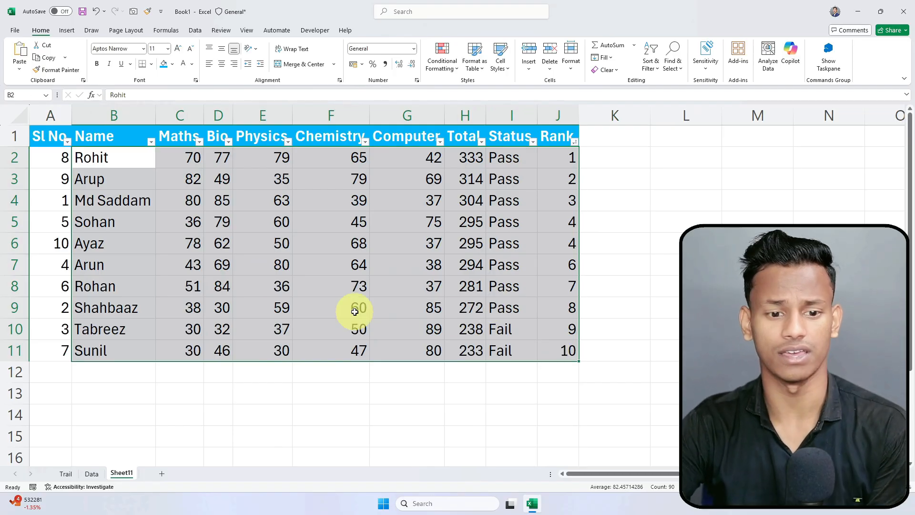
click(42, 154)
text(1)
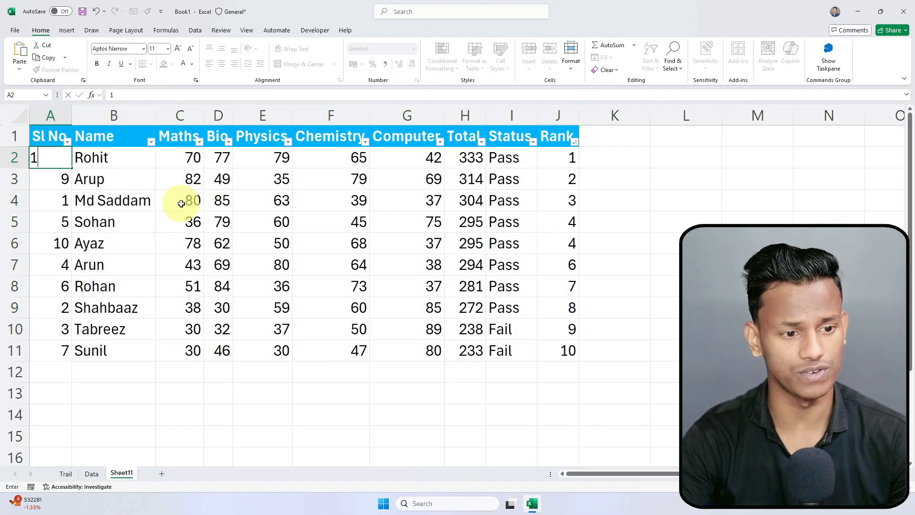
key(Return)
text(2)
key(Return)
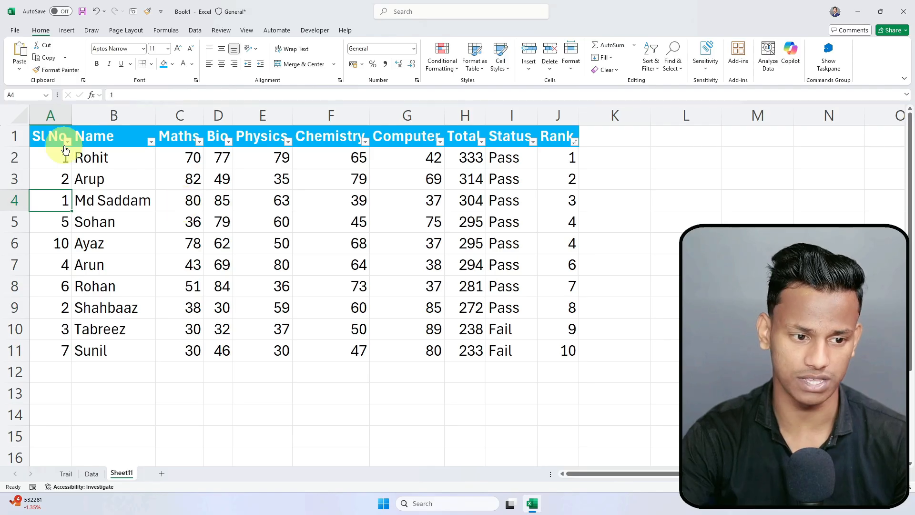
drag(57, 159, 61, 178)
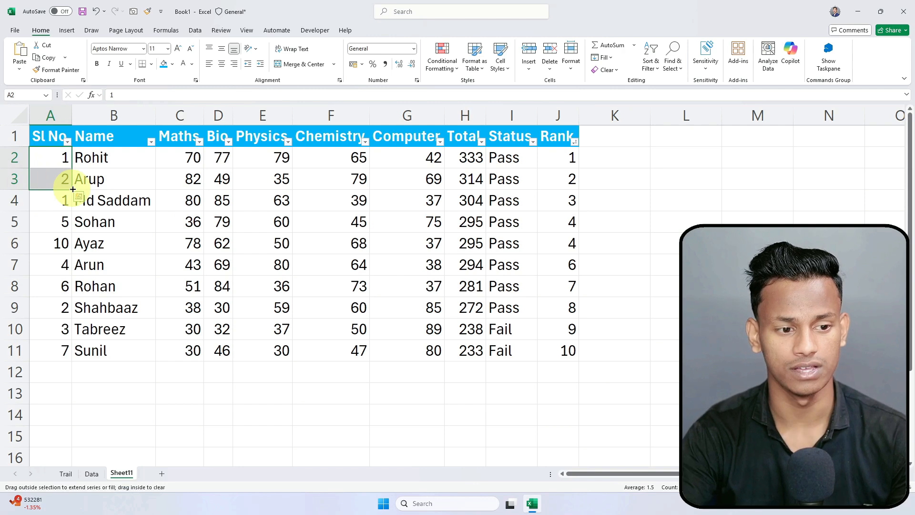
double_click(72, 189)
Step: Review the renumbered table body A2:J11
click(125, 332)
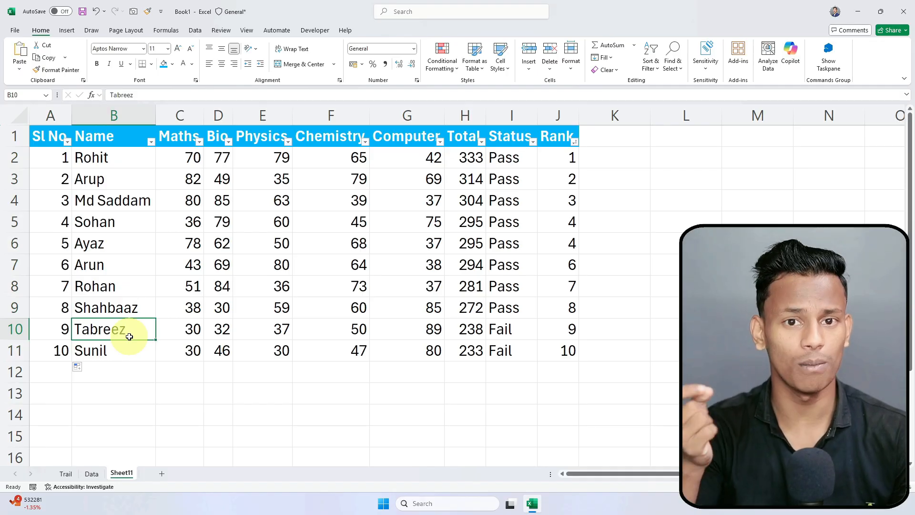
click(637, 356)
click(59, 158)
drag(59, 158, 560, 363)
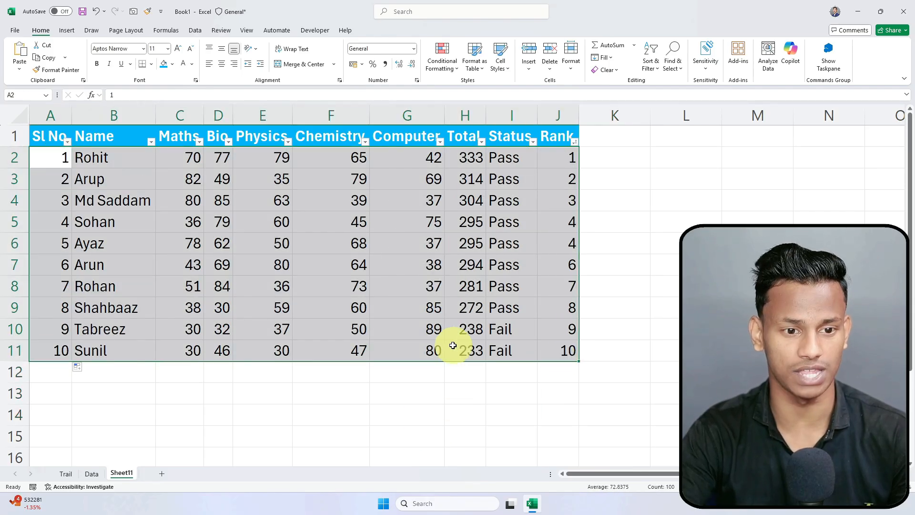
click(455, 345)
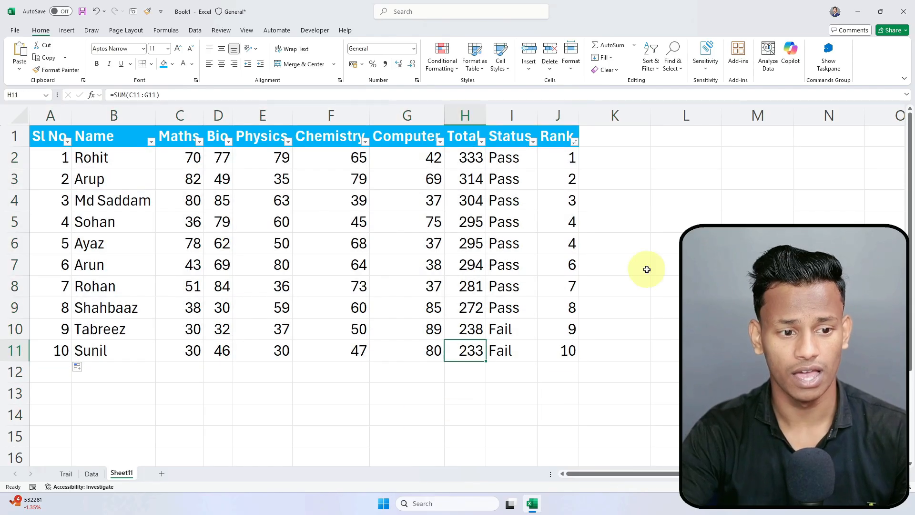
Step: Insert a new row 1, merge and centre A1:J1, and type 'Marskeet Management'
right_click(13, 134)
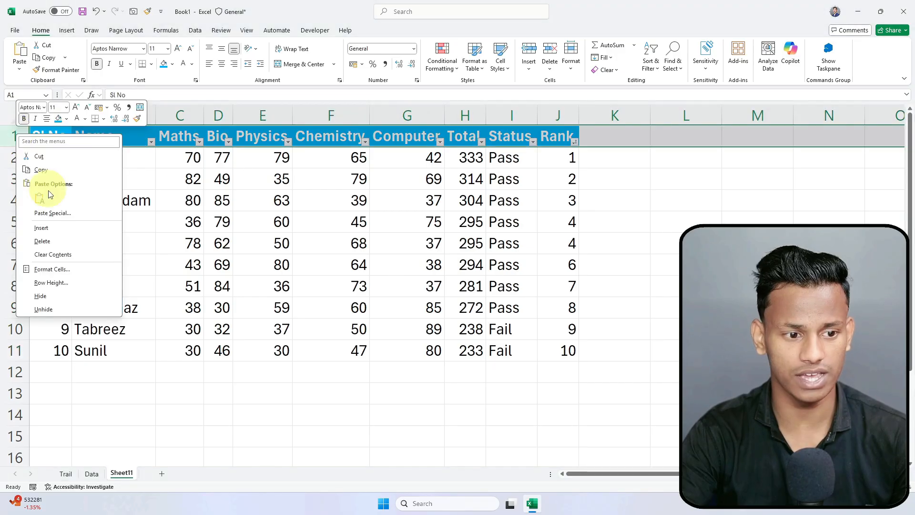
click(55, 224)
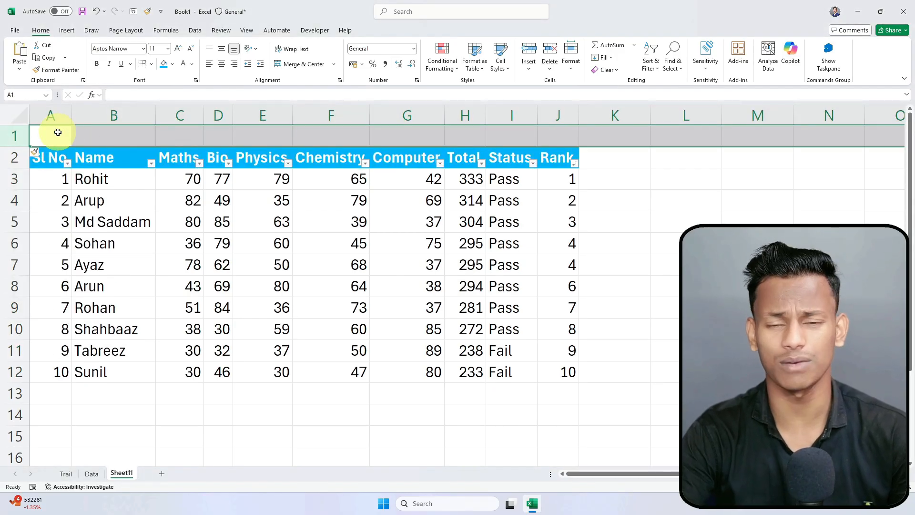
drag(58, 132, 574, 138)
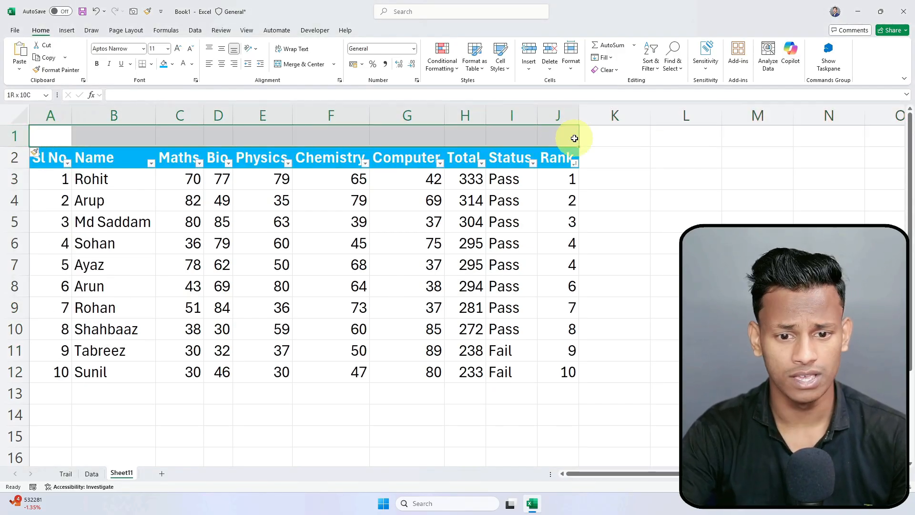
click(299, 64)
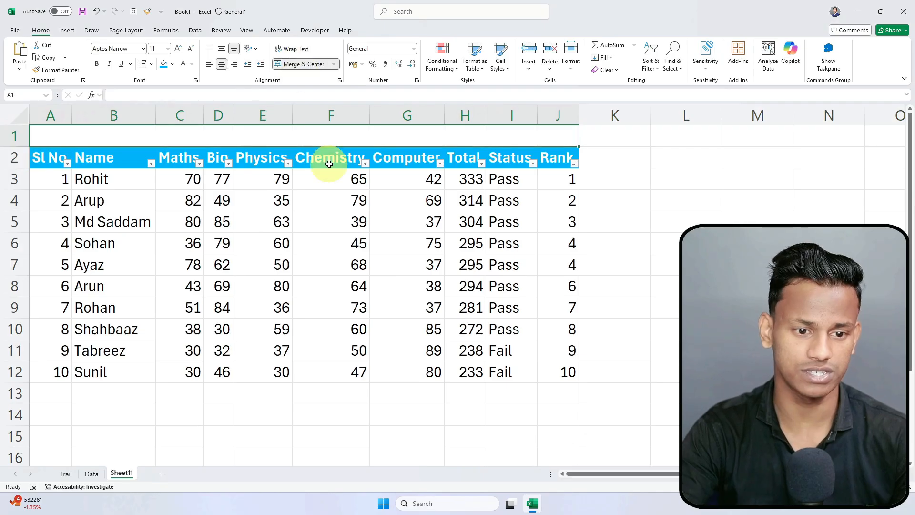
text(Marskeet Manageent)
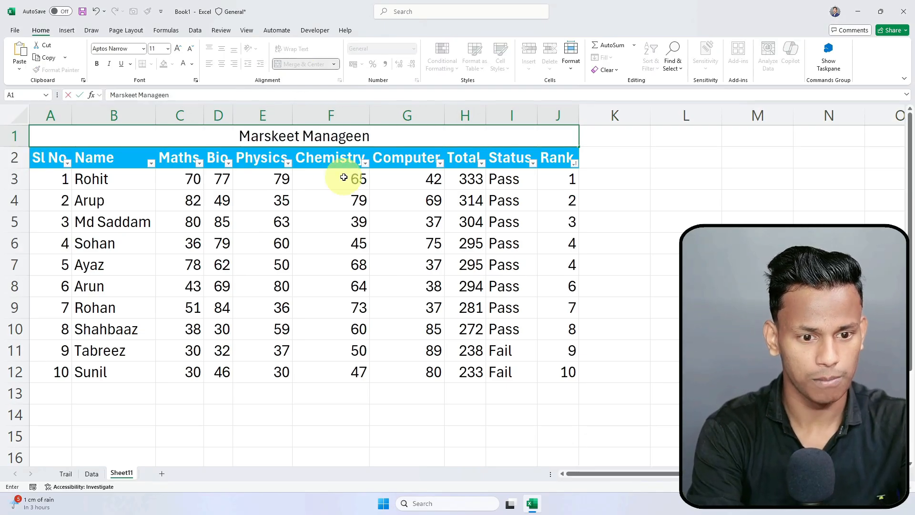
key(BackSpace)
key(BackSpace)
key(BackSpace)
key(BackSpace)
text(ement)
key(Return)
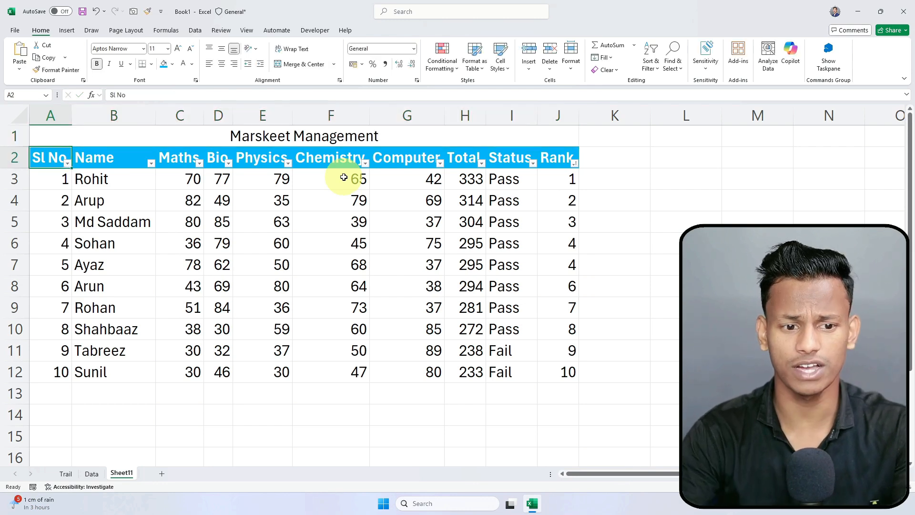
Step: Change the merged title cell's fill from red to dark green and bold the title
click(337, 135)
click(172, 64)
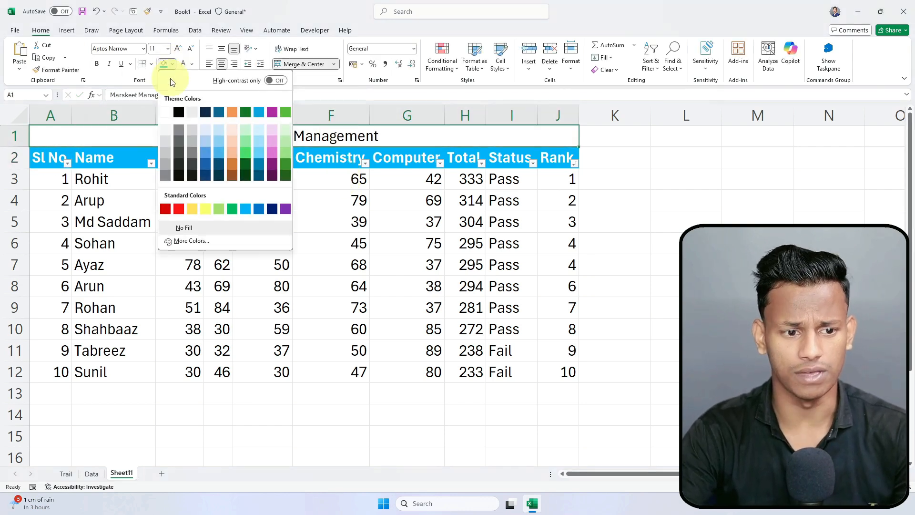
click(177, 210)
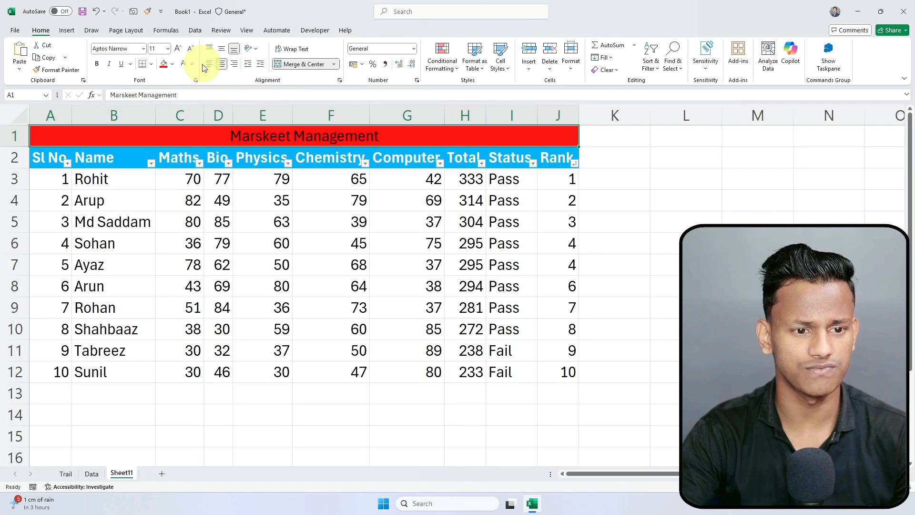
click(172, 64)
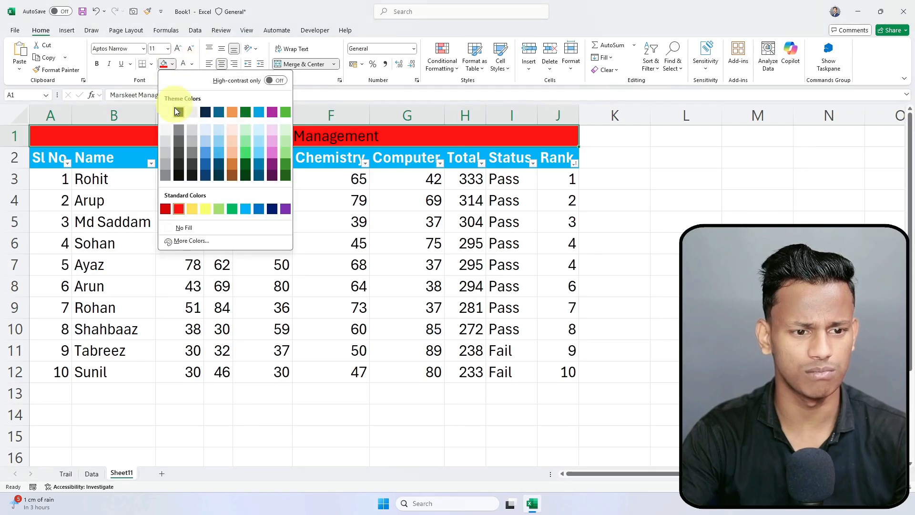
click(286, 166)
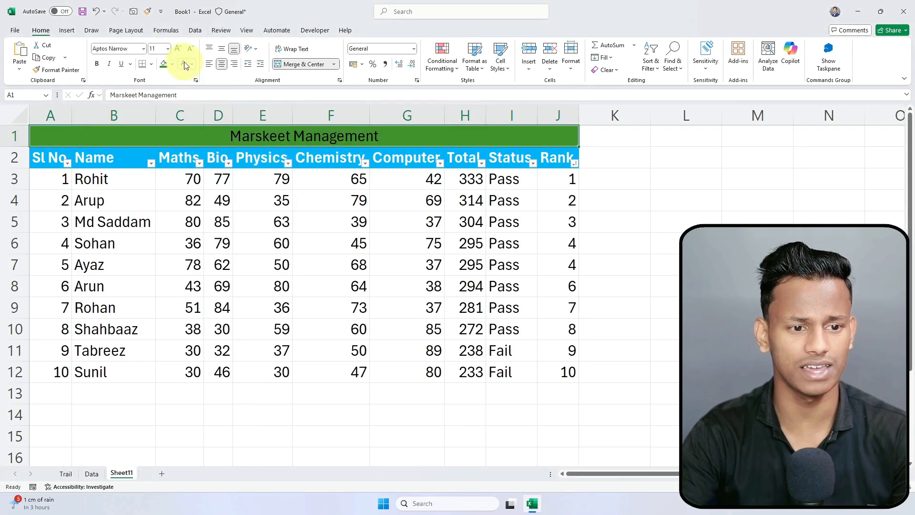
click(97, 63)
click(142, 49)
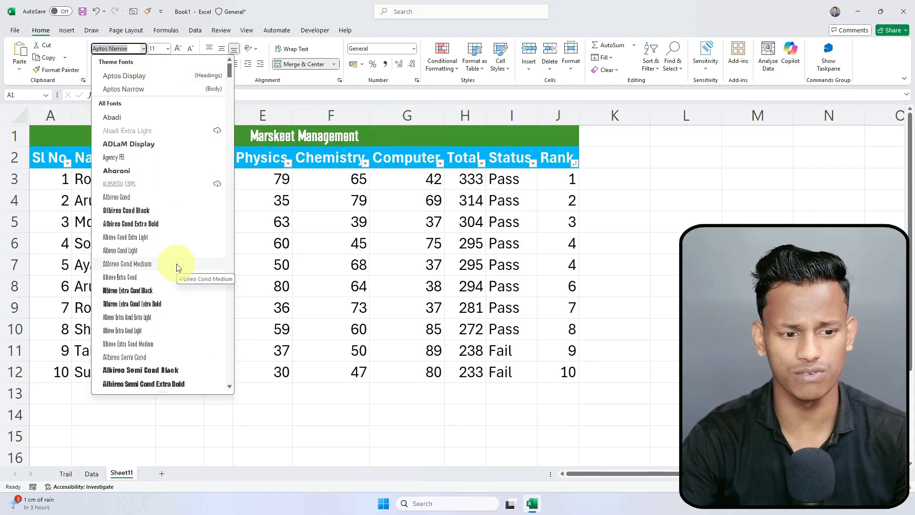
Step: Set the title to Bradley Hand ITC and enlarge it three steps to size 18
scroll(174, 268, down, 12)
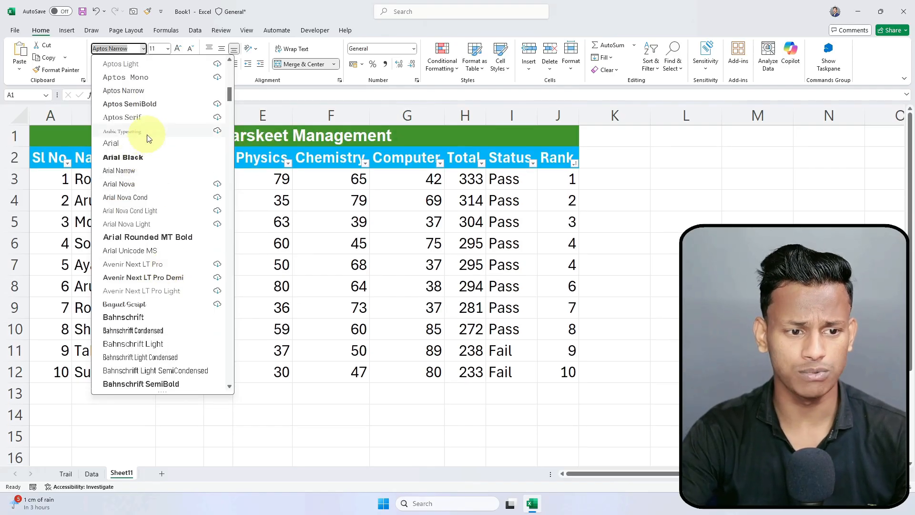
scroll(143, 190, down, 4)
scroll(149, 308, down, 9)
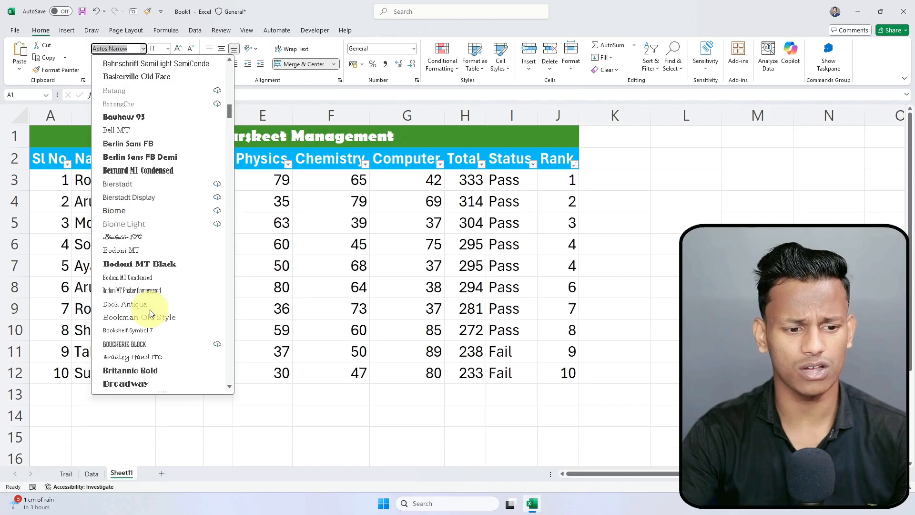
click(136, 236)
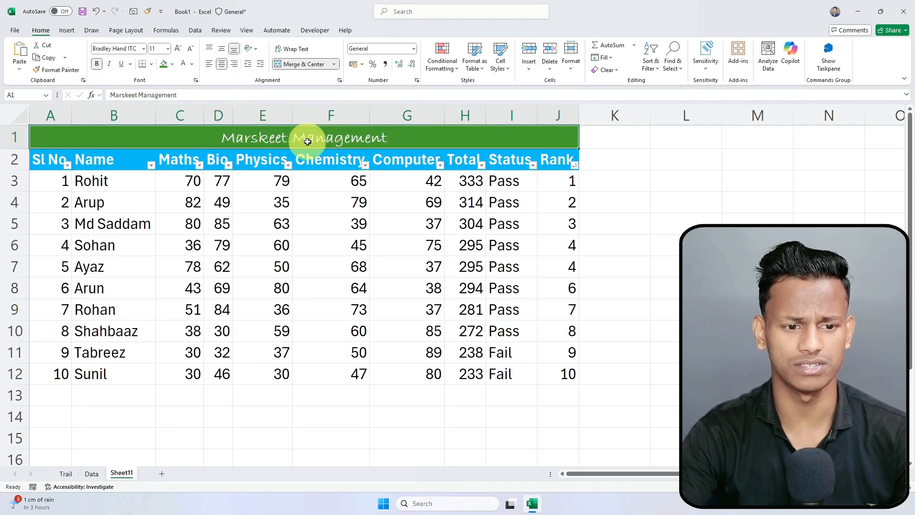
click(182, 48)
click(182, 48)
click(181, 48)
click(182, 47)
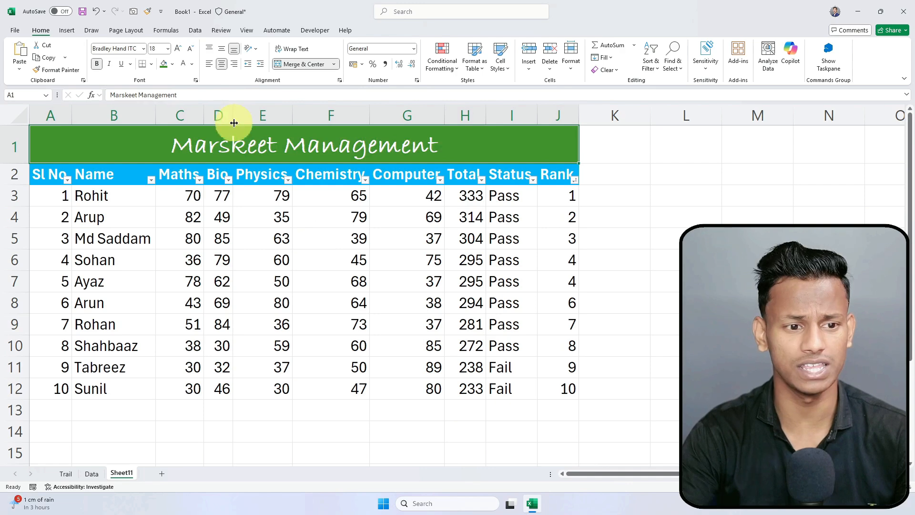
Step: Switch the title font from Bradley Hand ITC to Calibri
click(143, 48)
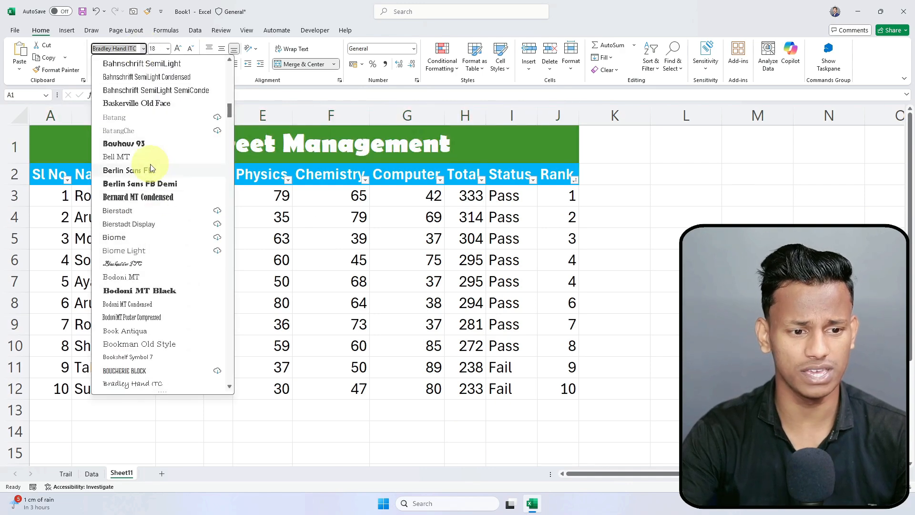
scroll(150, 181, down, 4)
scroll(138, 238, down, 4)
scroll(143, 266, down, 3)
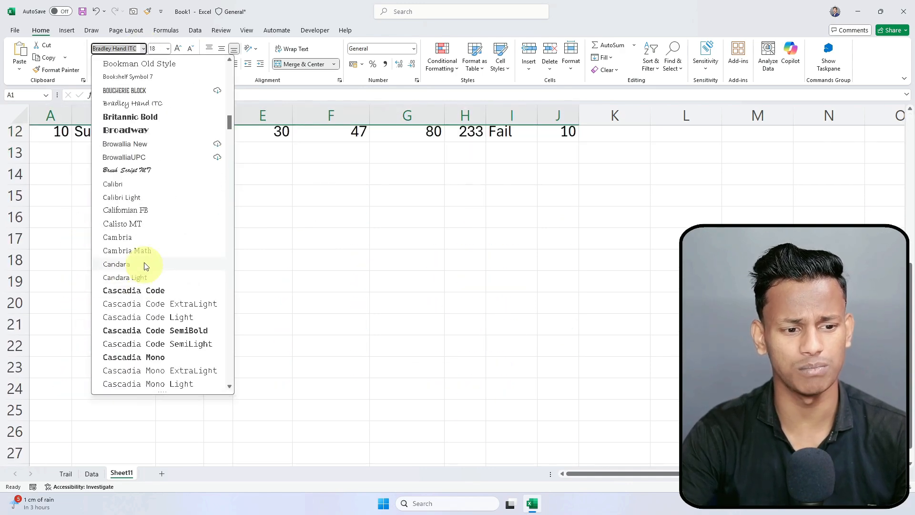
click(124, 189)
scroll(193, 339, up, 4)
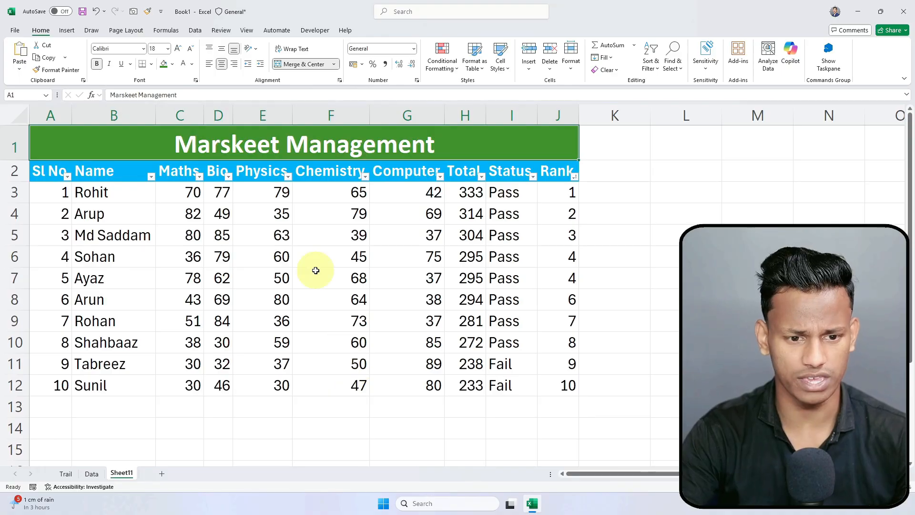
click(324, 251)
click(230, 151)
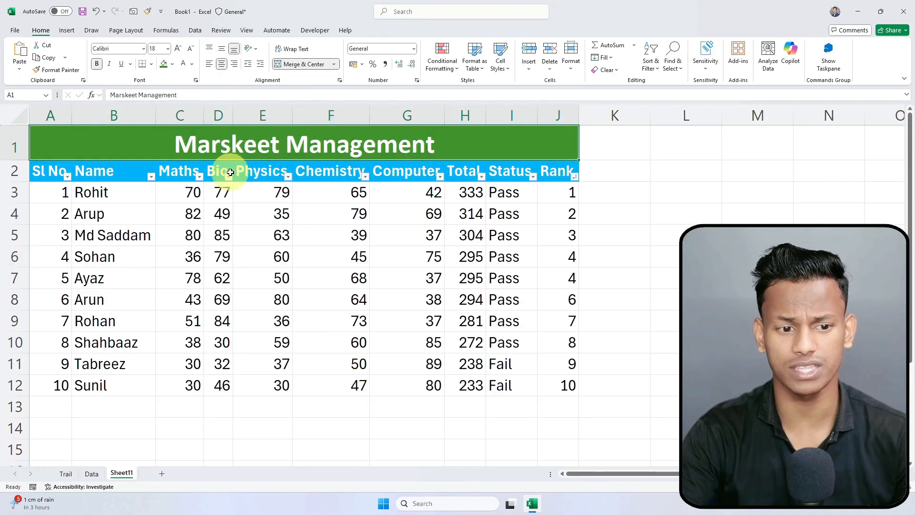
click(262, 171)
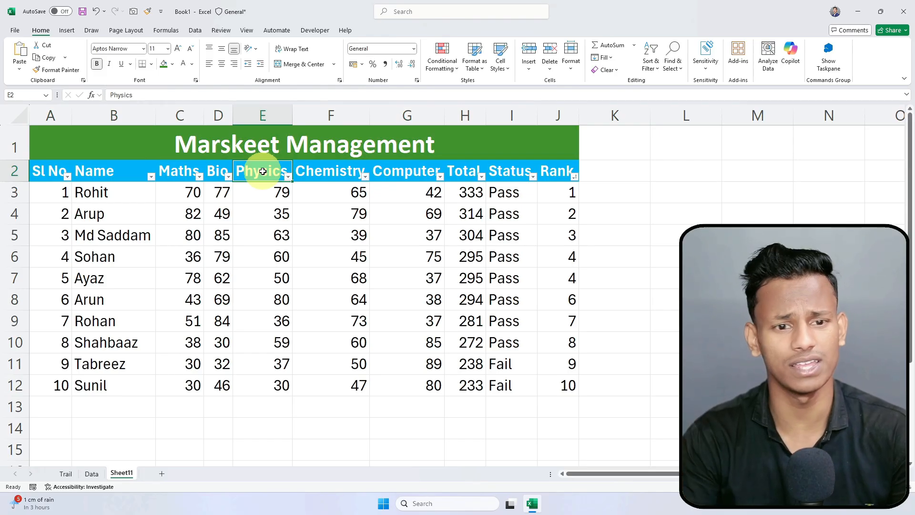
click(662, 212)
click(301, 303)
click(743, 256)
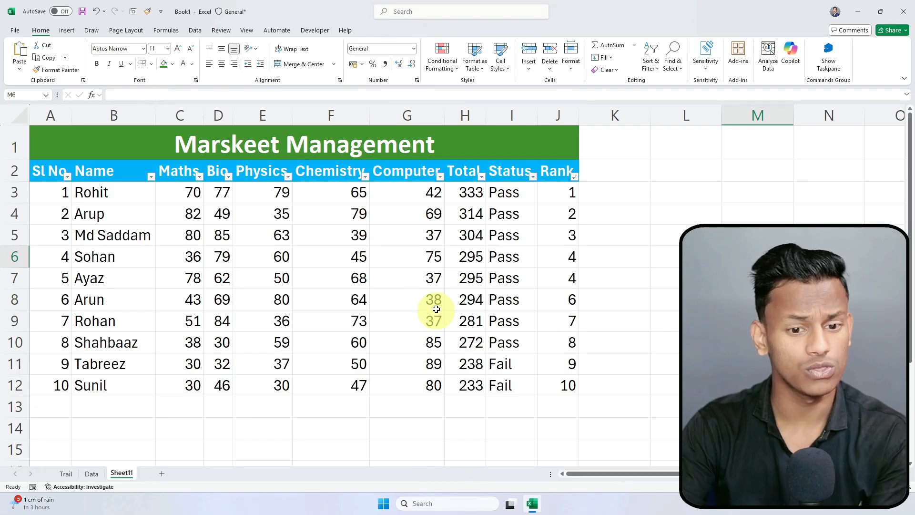
click(586, 300)
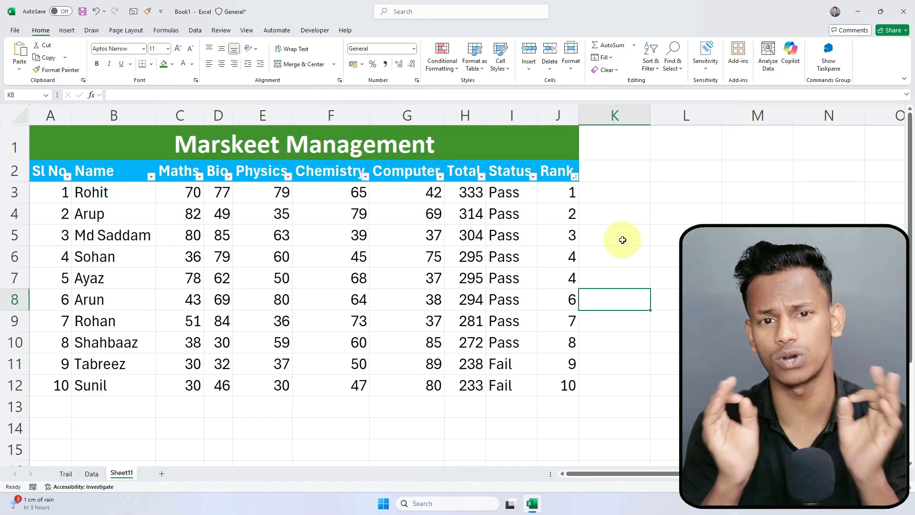
click(613, 186)
click(615, 175)
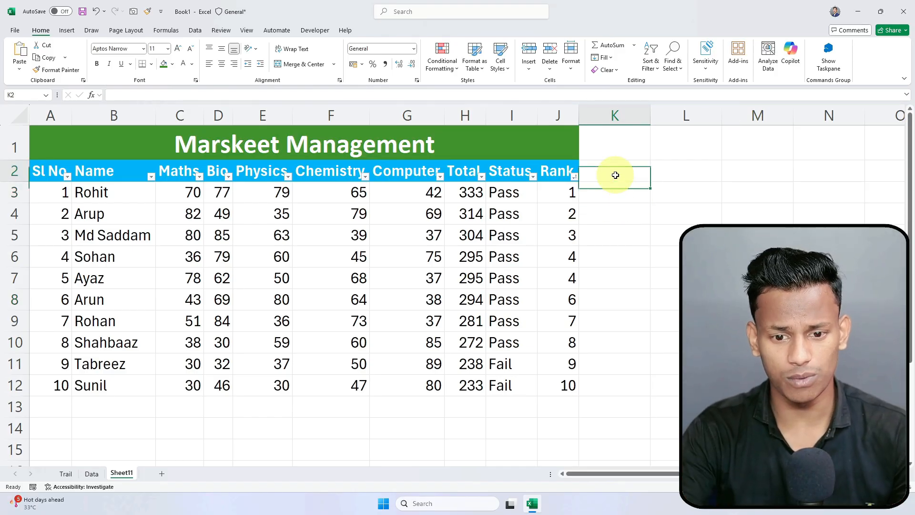
click(597, 193)
drag(36, 173, 538, 399)
click(663, 363)
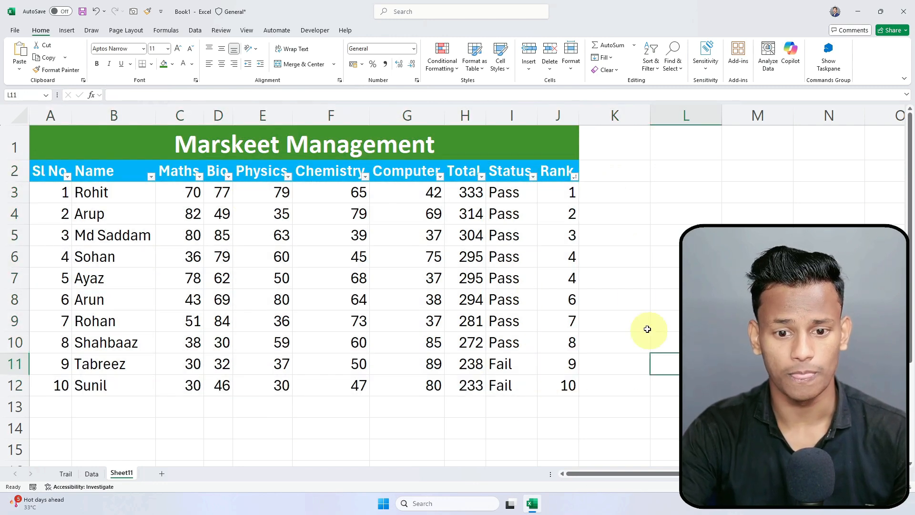
click(646, 179)
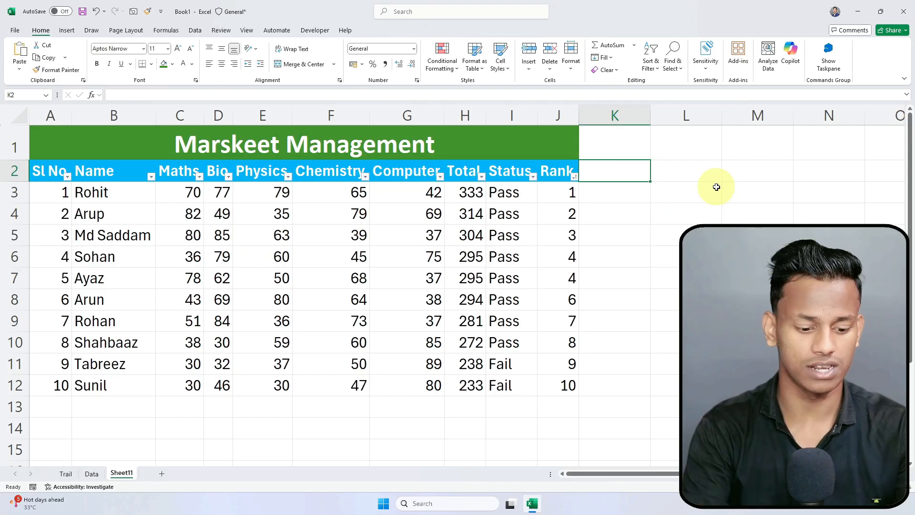
Step: Add a Remarks header in K2, rename it 'Parents Call' and autofit column K
text(Remar)
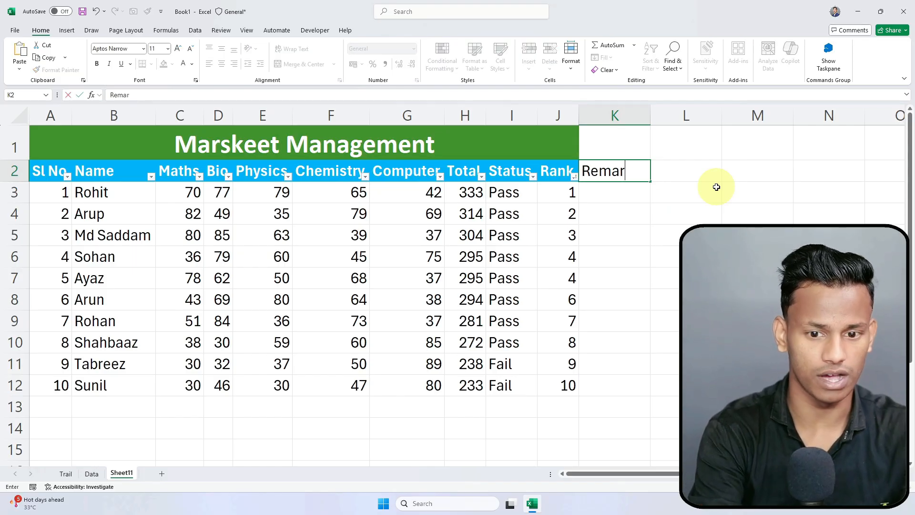
text(ks)
key(Return)
click(553, 175)
click(619, 171)
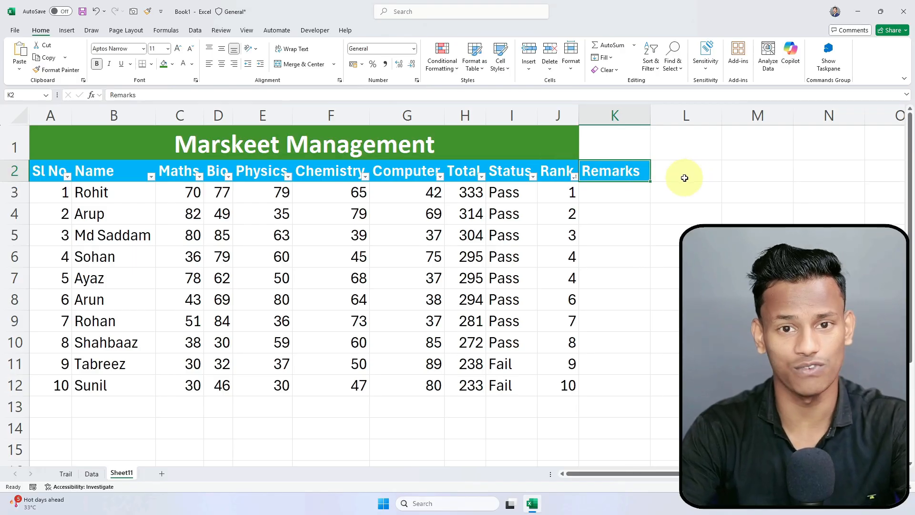
click(613, 194)
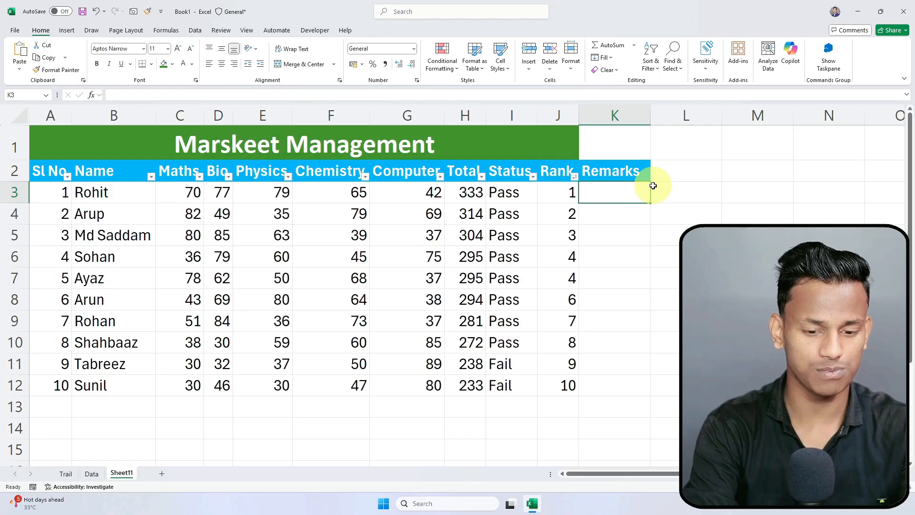
double_click(594, 172)
double_click(594, 173)
text(Parents)
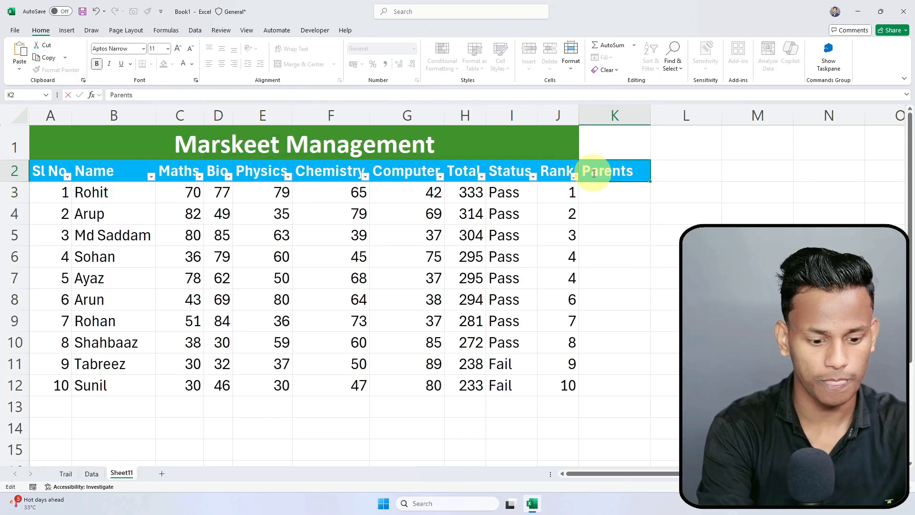
text( Ca)
click(609, 208)
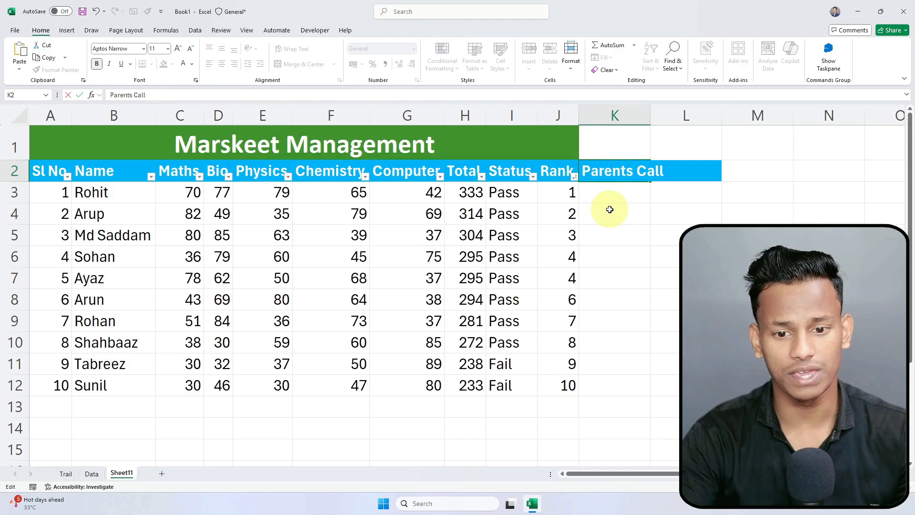
double_click(651, 114)
Step: Enter Yes, No and Yes in K3:K5
click(619, 194)
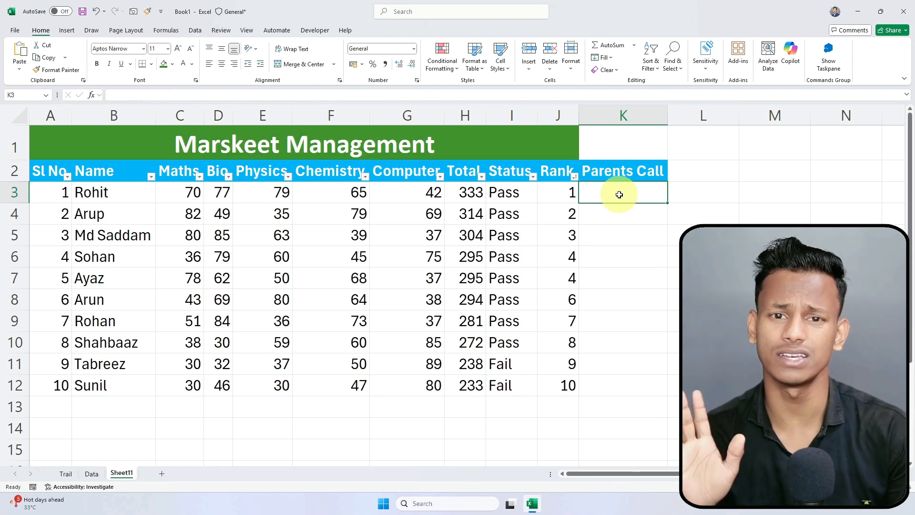
text(Yes)
key(Return)
text(No)
key(Return)
text(Yes)
key(Return)
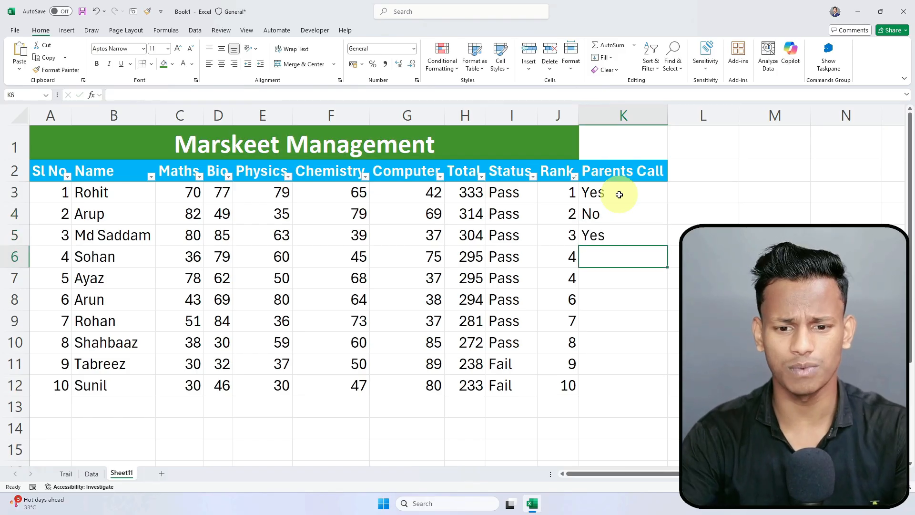
Step: Apply List data validation with source Yes,No to K3:K12
drag(619, 195, 621, 390)
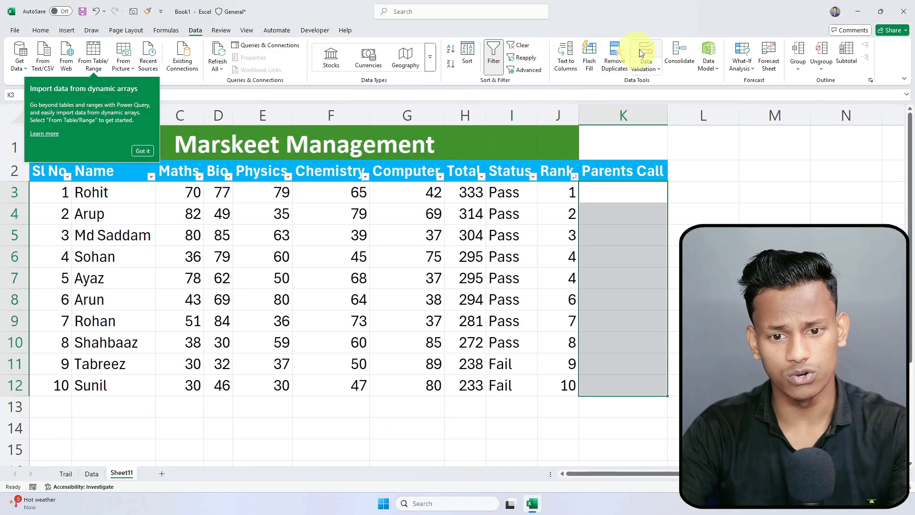
click(645, 100)
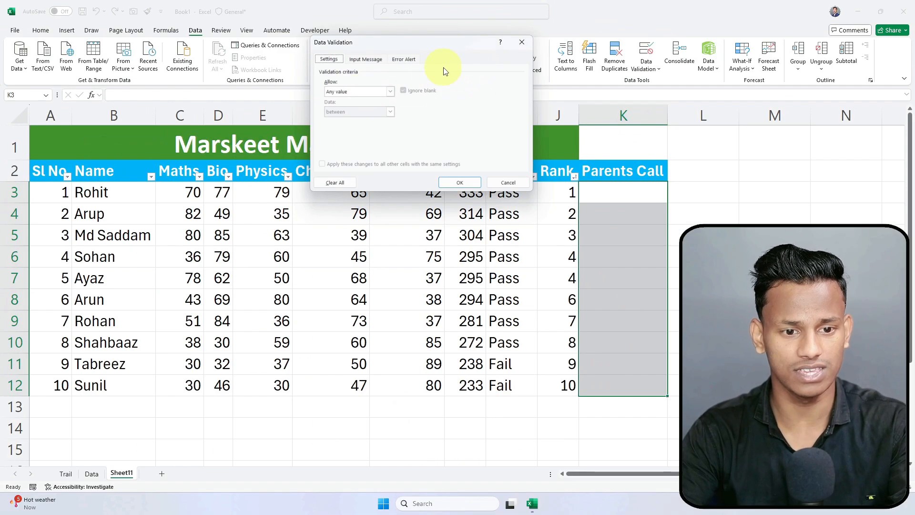
drag(408, 51, 359, 104)
click(345, 149)
click(312, 174)
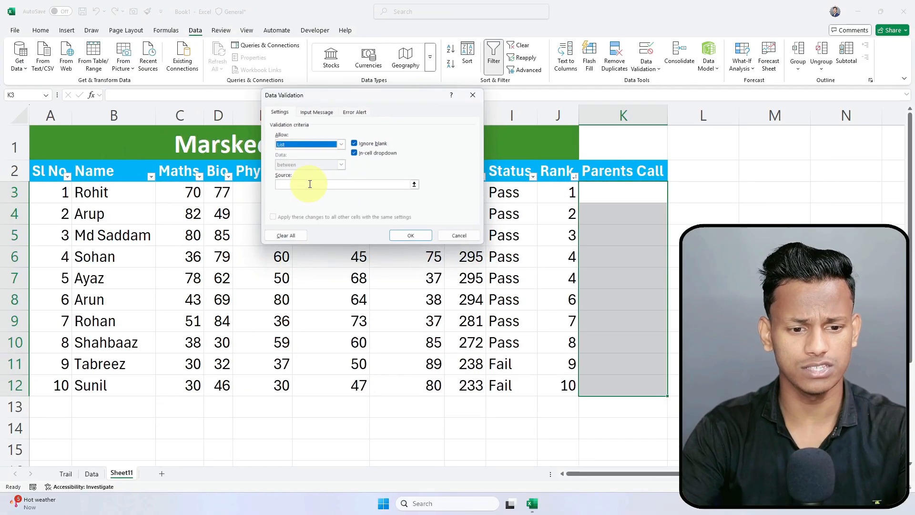
click(310, 184)
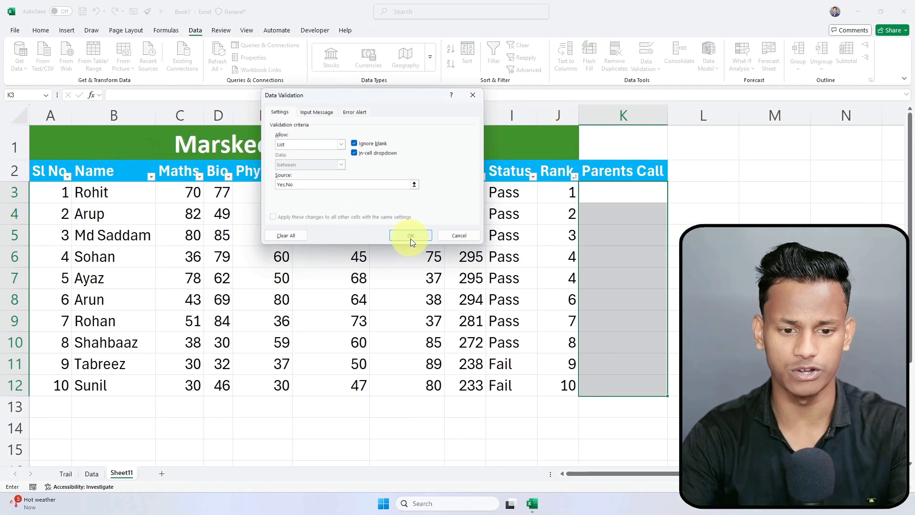
click(549, 276)
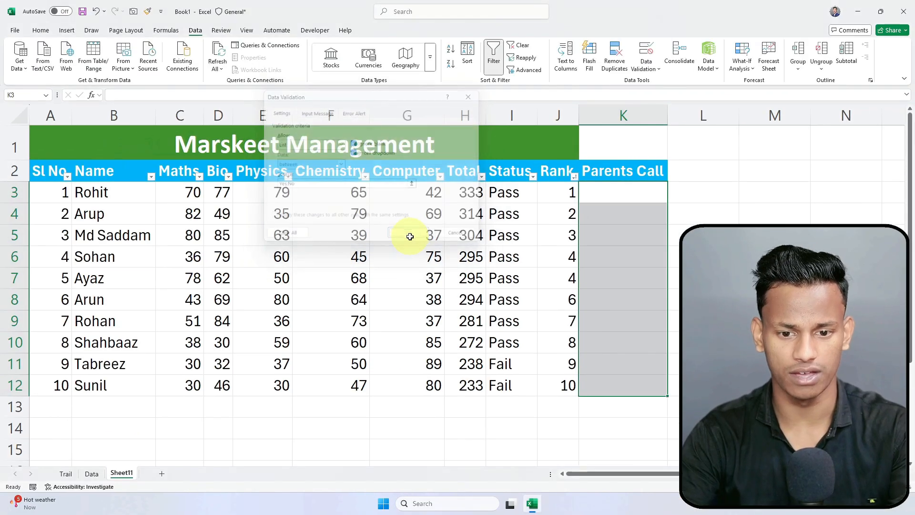
click(744, 214)
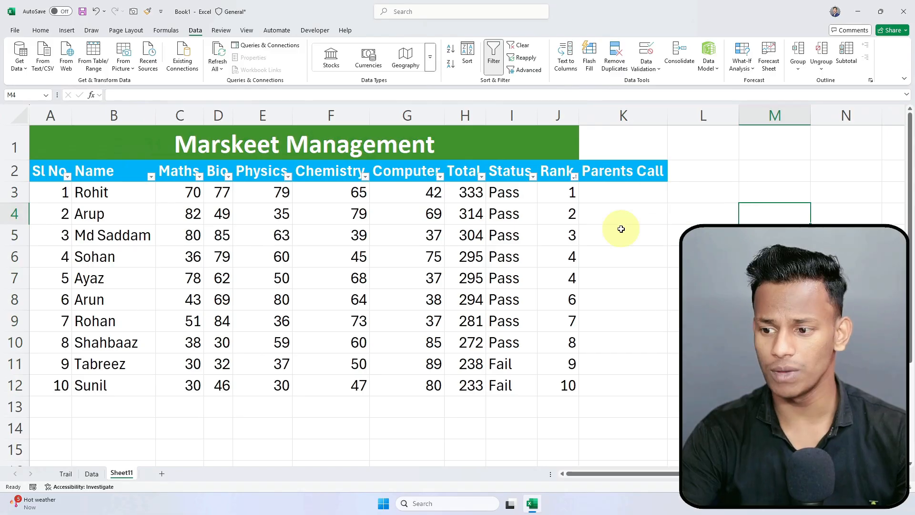
Step: Choose Yes for Parents Call in K3 and No in K4 from their dropdowns
click(635, 203)
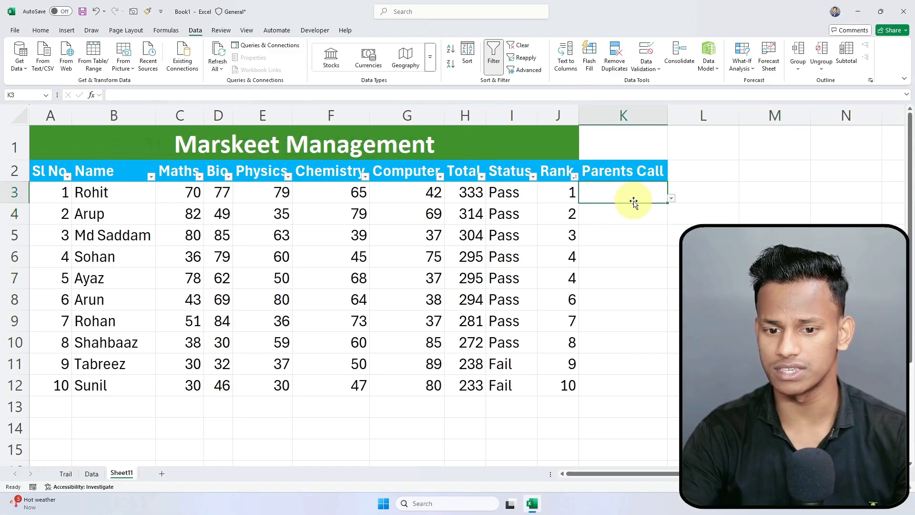
click(672, 199)
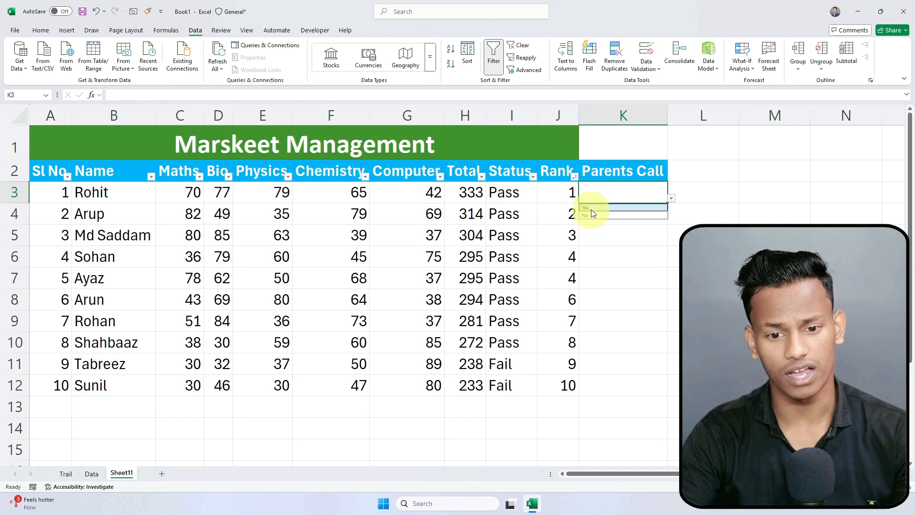
click(589, 208)
click(633, 219)
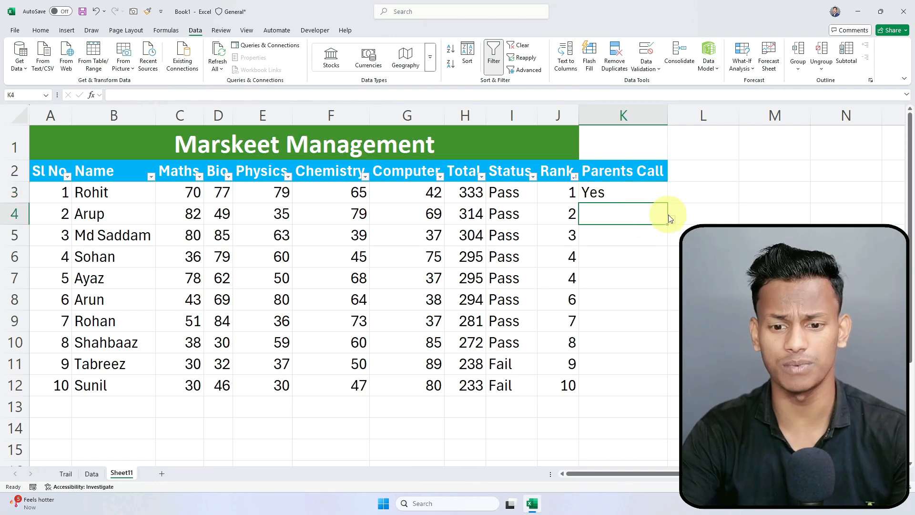
click(672, 220)
click(625, 235)
Step: Choose No for K5 and Yes for K6 from the Parents Call dropdowns
click(642, 235)
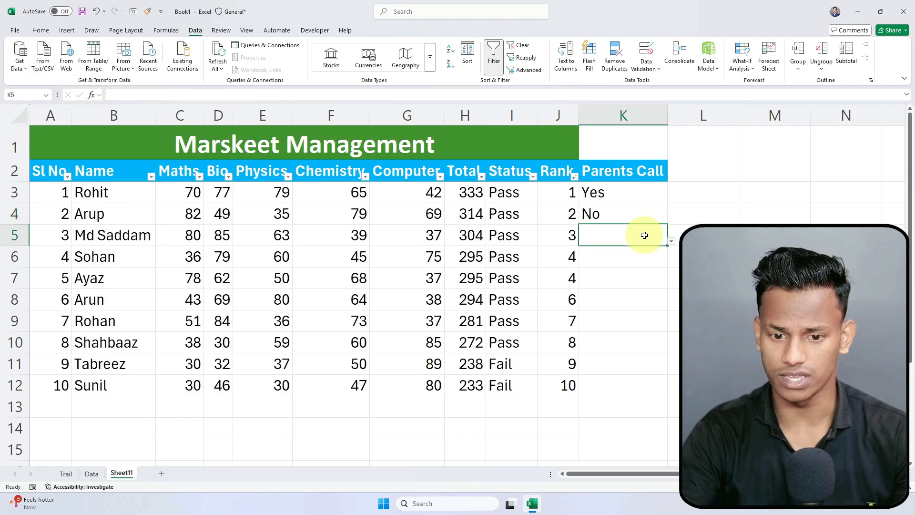
click(672, 242)
click(632, 258)
click(666, 261)
click(672, 264)
click(607, 273)
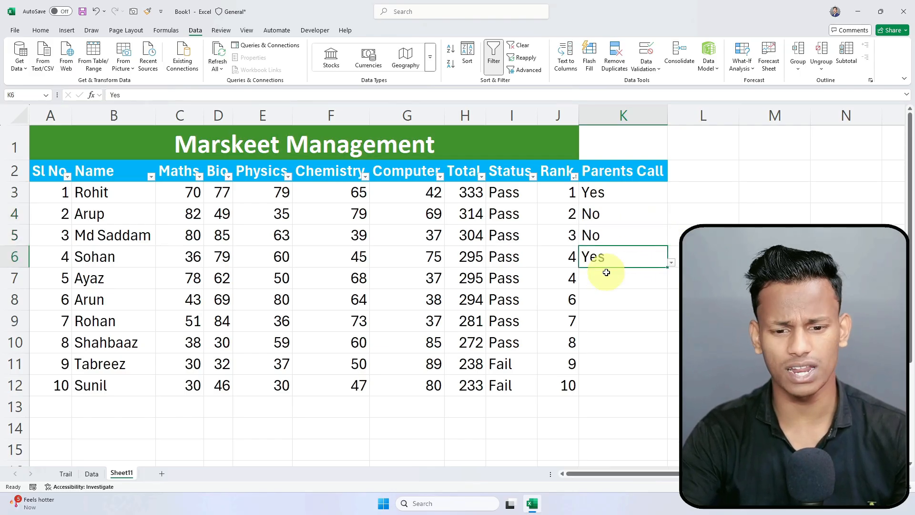
click(602, 275)
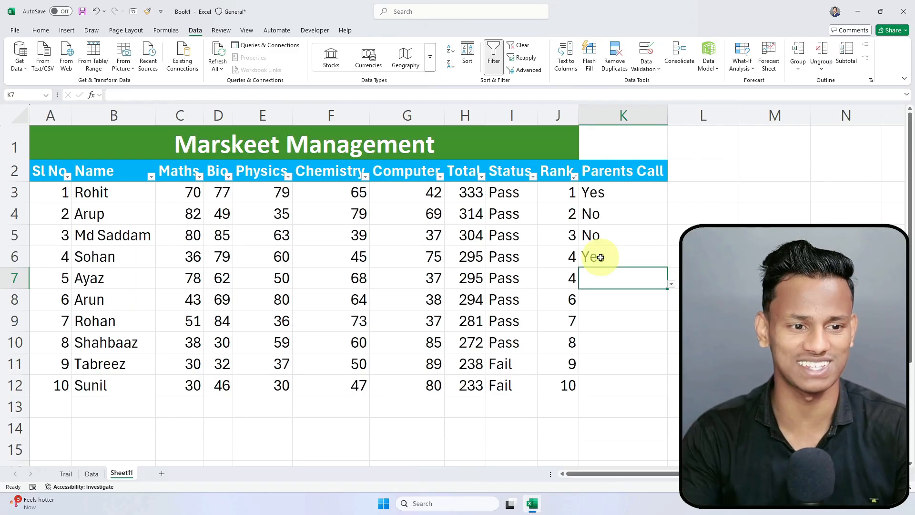
click(681, 234)
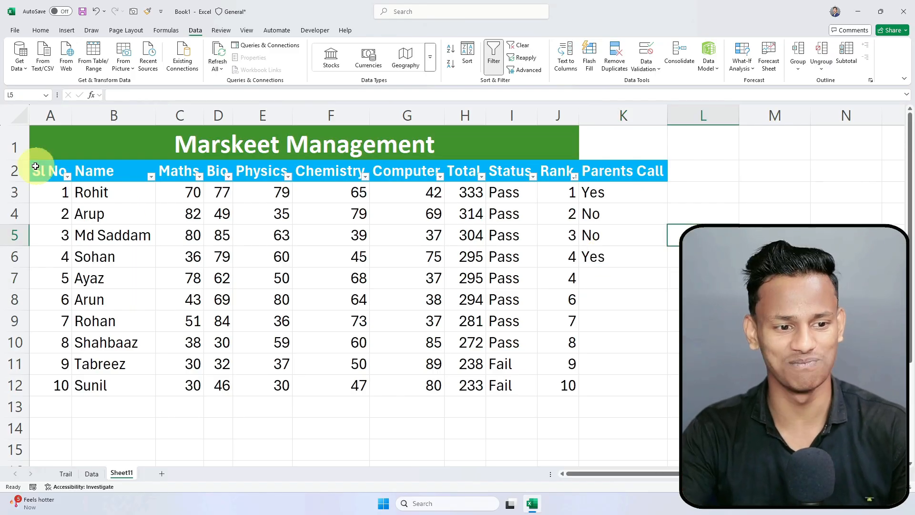
Step: Unmerge the Marskeet Management title, then Merge & Center it again across A1:K1
click(60, 148)
drag(45, 139, 587, 148)
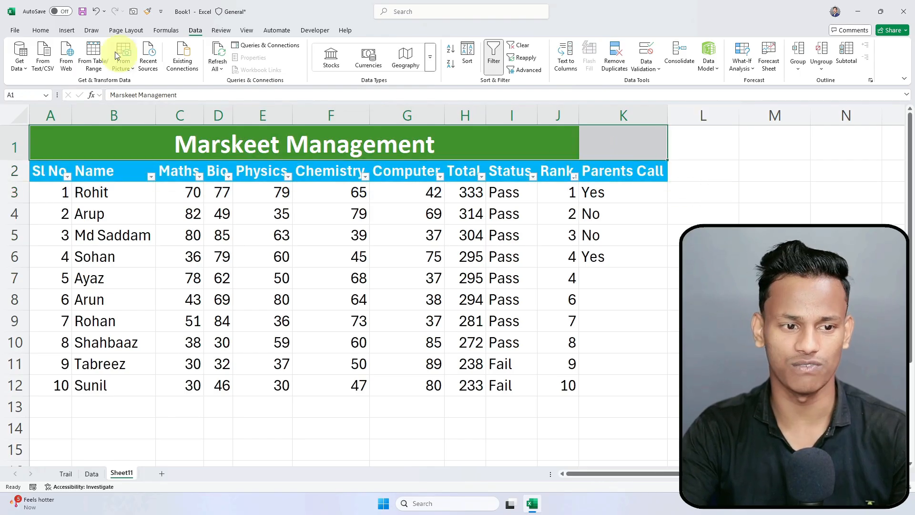
click(42, 33)
click(297, 65)
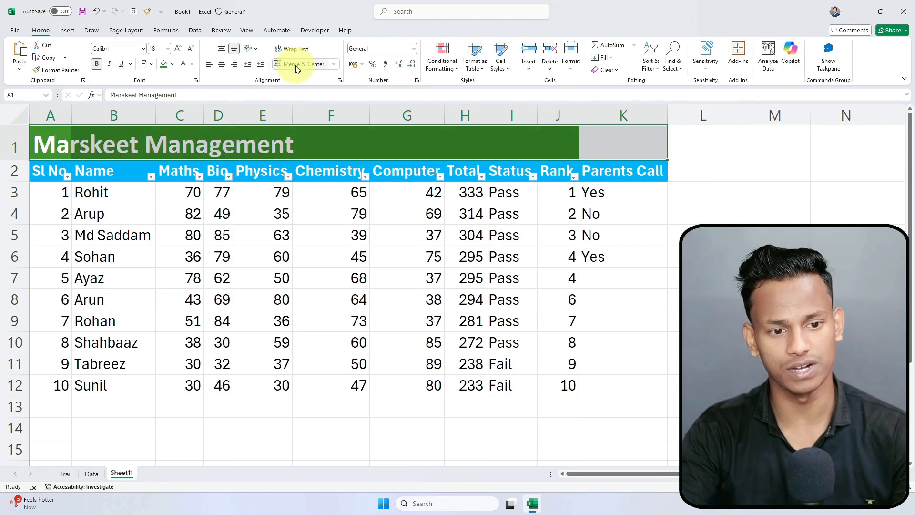
click(297, 67)
click(414, 235)
click(508, 148)
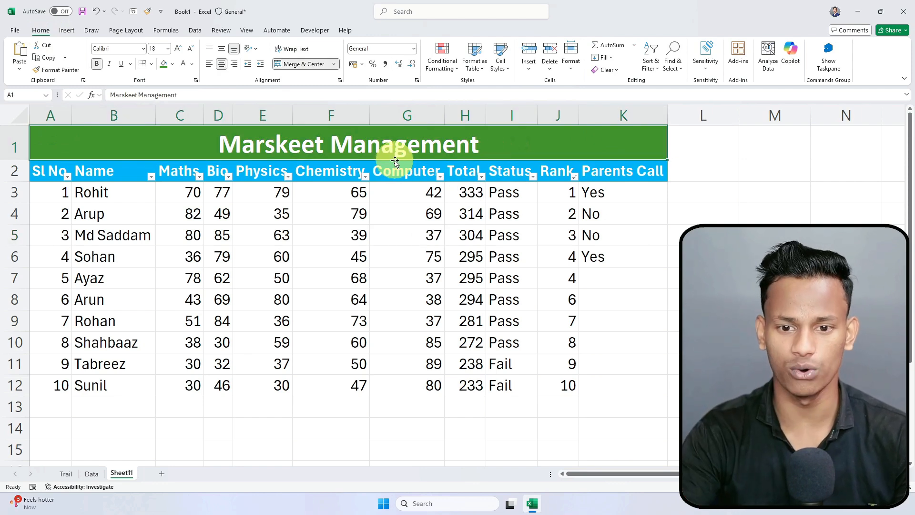
click(660, 316)
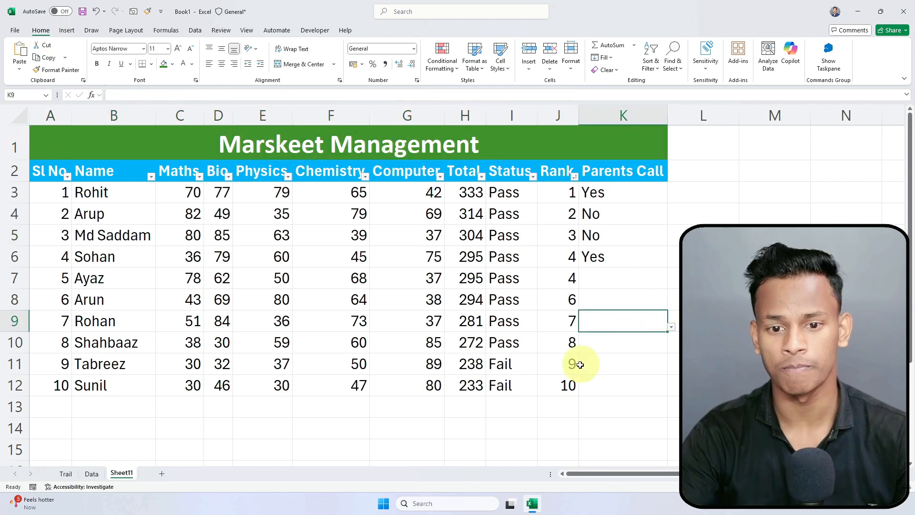
click(555, 411)
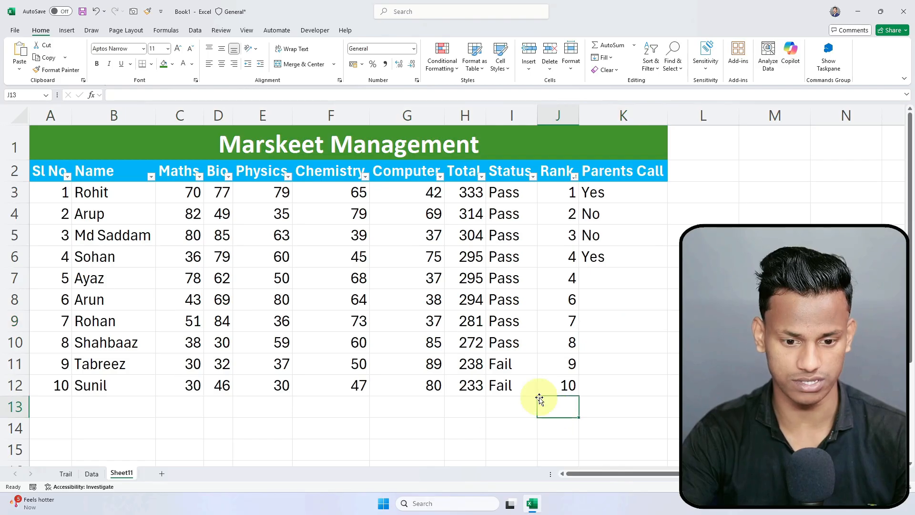
drag(466, 193, 468, 358)
click(504, 217)
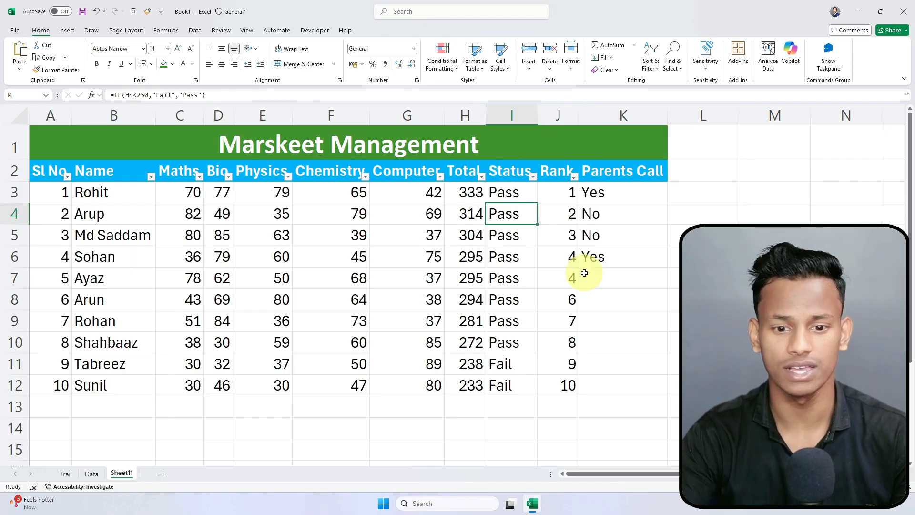
drag(552, 196, 568, 385)
click(552, 205)
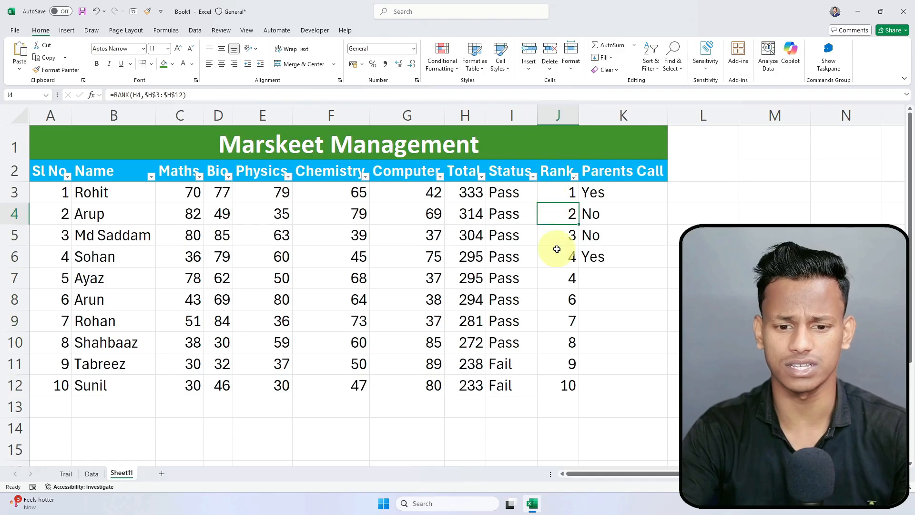
drag(556, 192, 560, 387)
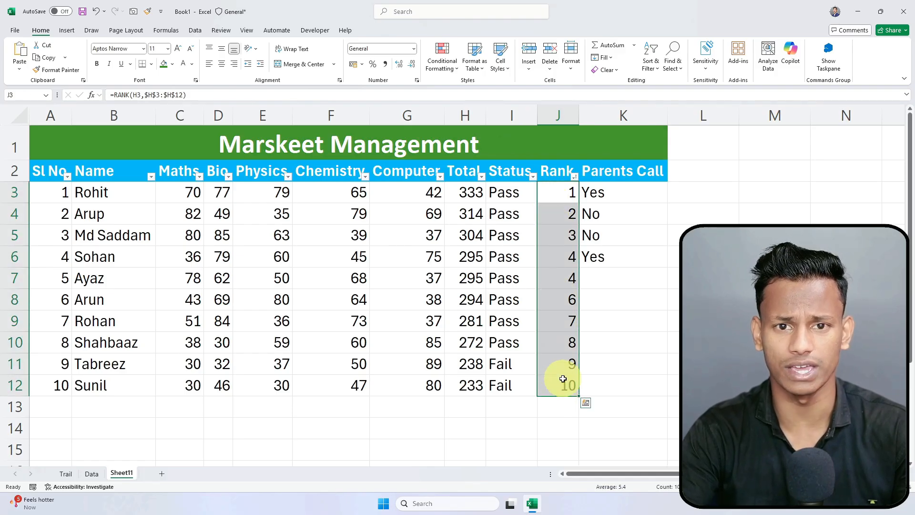
click(568, 210)
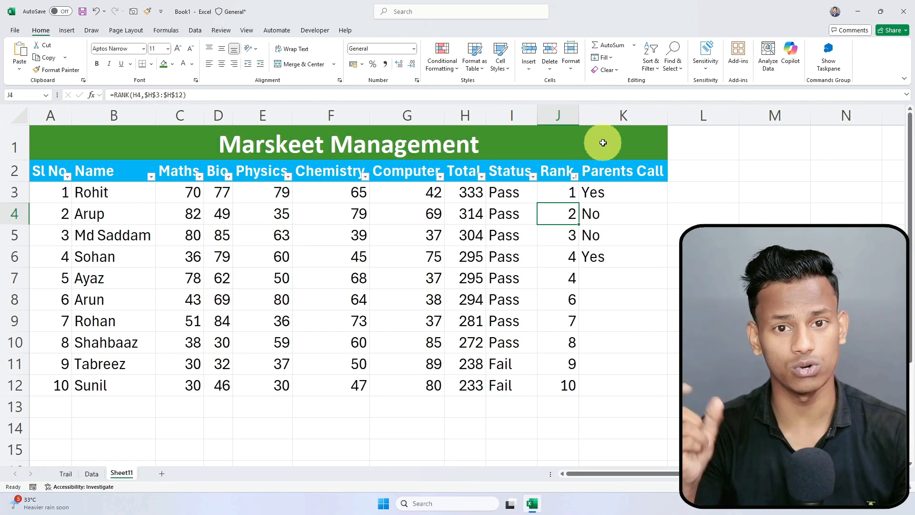
click(556, 193)
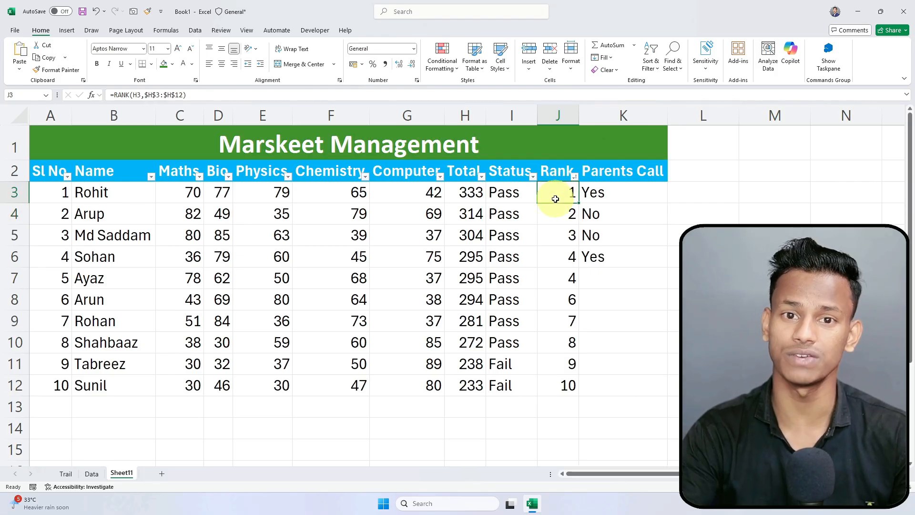
key(Down)
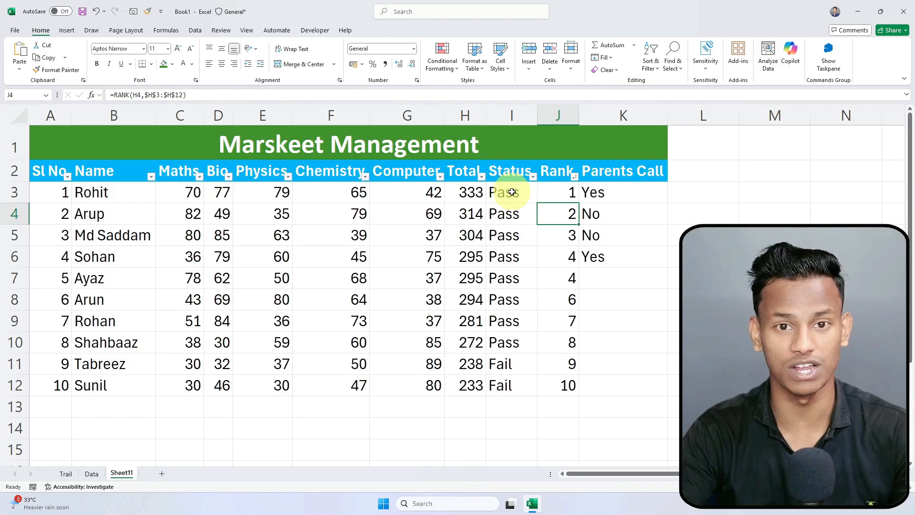
click(507, 235)
drag(469, 191, 563, 321)
click(513, 194)
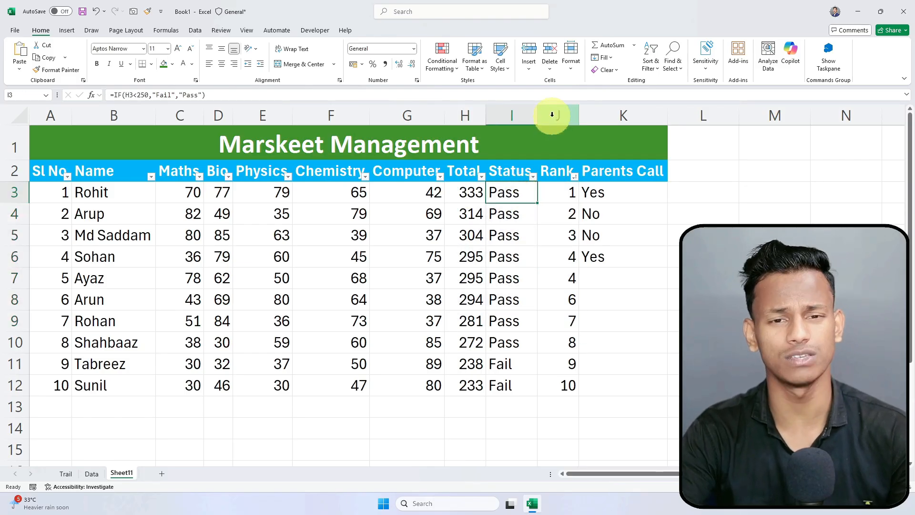
click(619, 316)
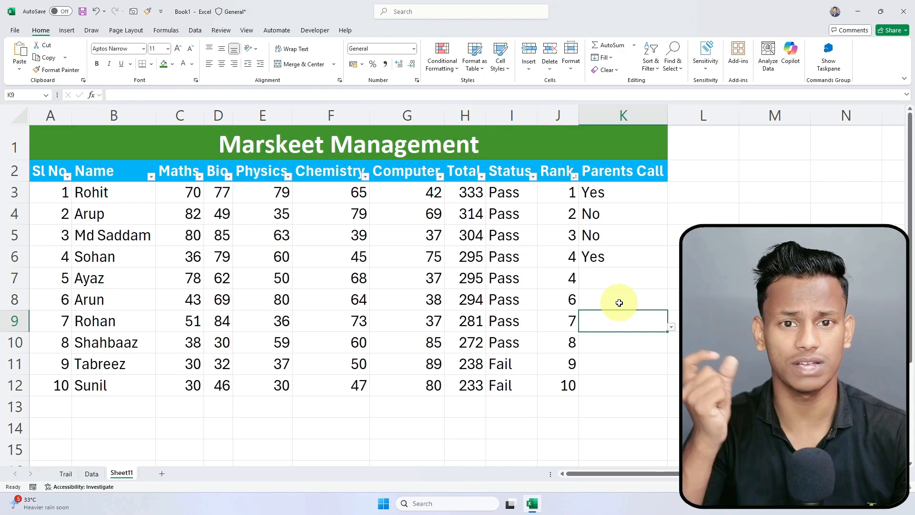
click(559, 111)
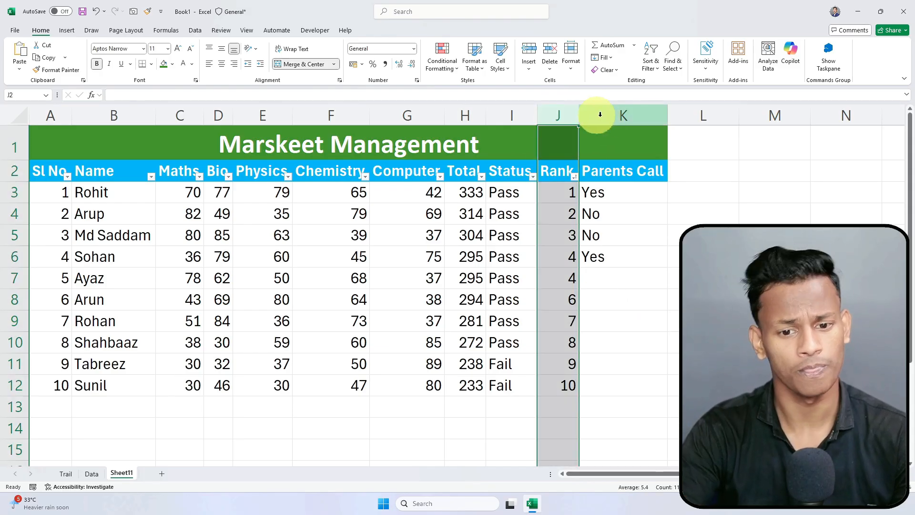
Step: Insert a blank column before Rank and enter =H3/500 in J3
right_click(568, 110)
click(607, 210)
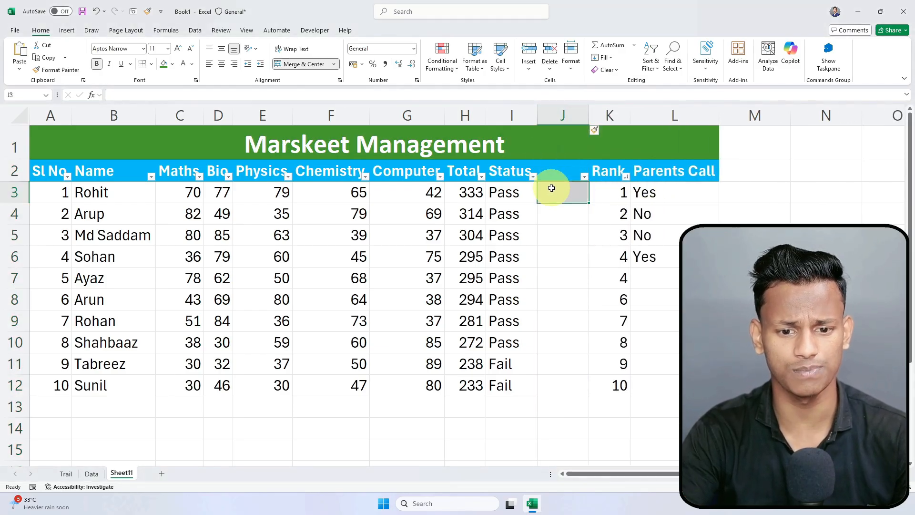
click(551, 188)
text(=)
key(Left)
key(Left)
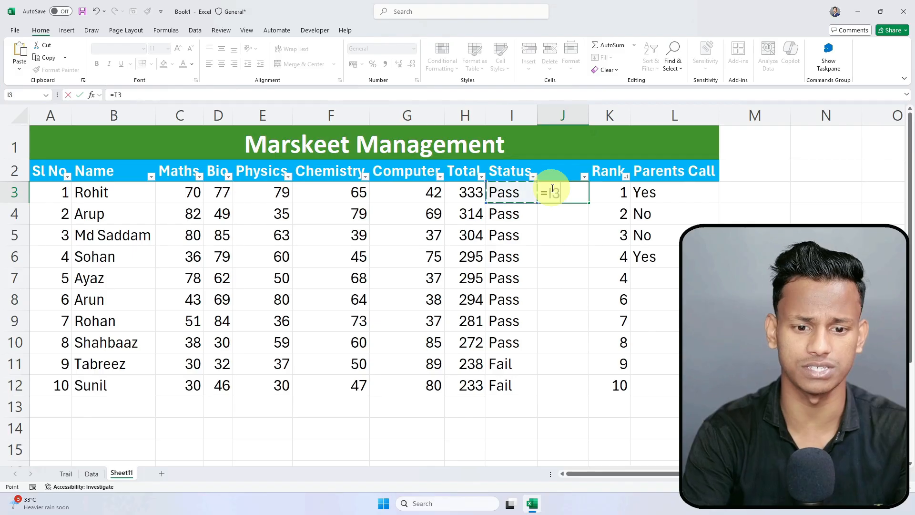
text(/500)
key(Return)
Step: Review the =H3/500 formula in J3 and recommit it
click(567, 191)
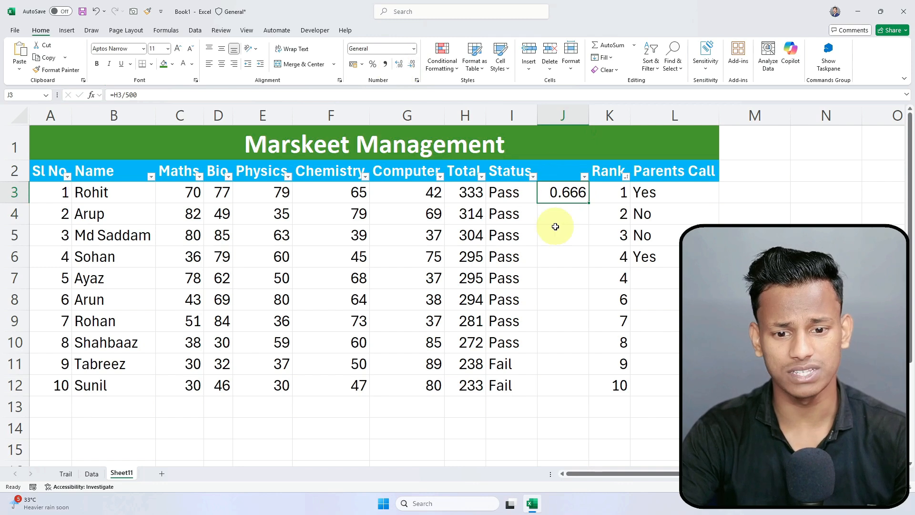
double_click(562, 193)
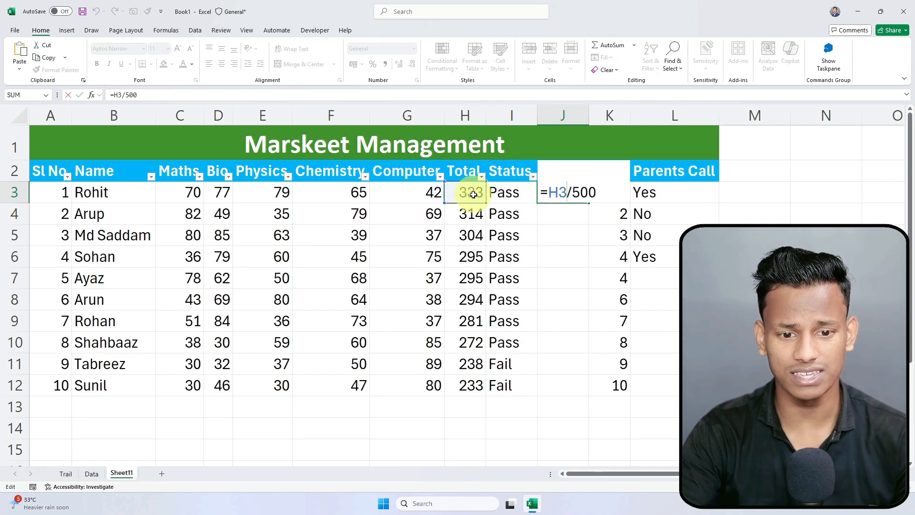
drag(572, 192, 611, 192)
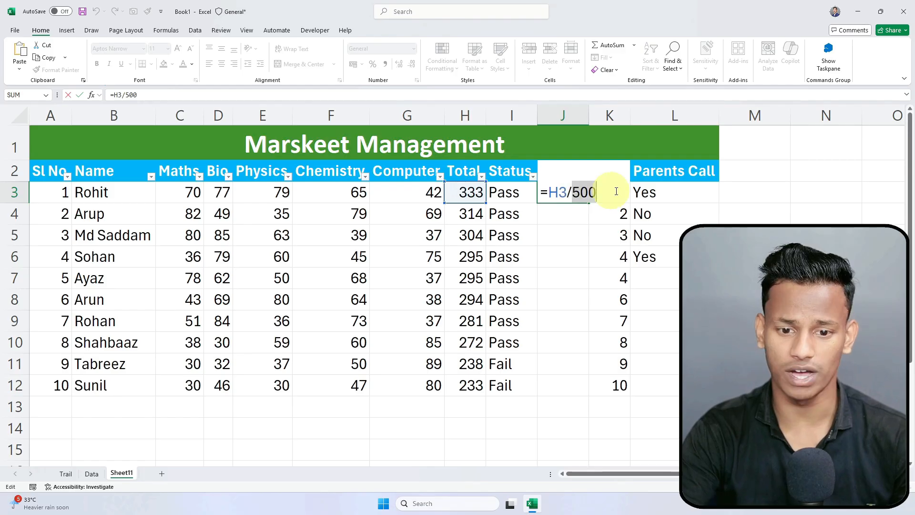
key(Return)
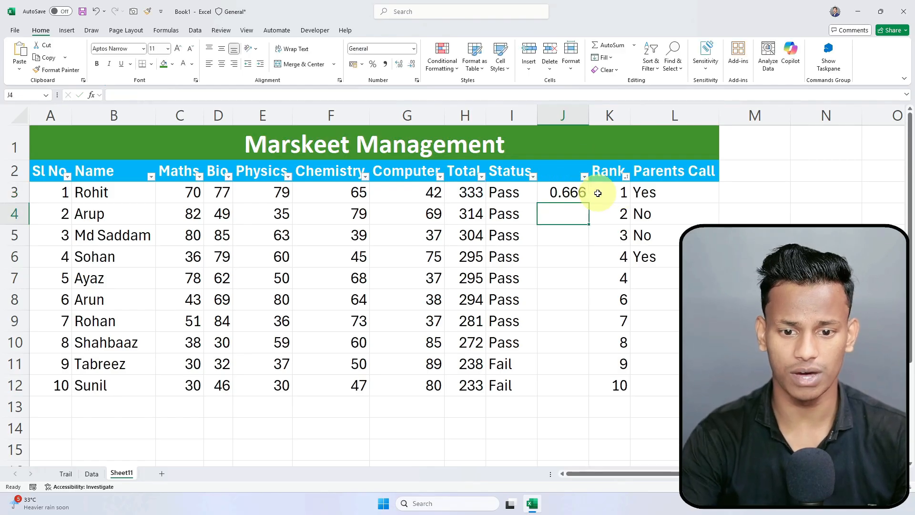
click(579, 195)
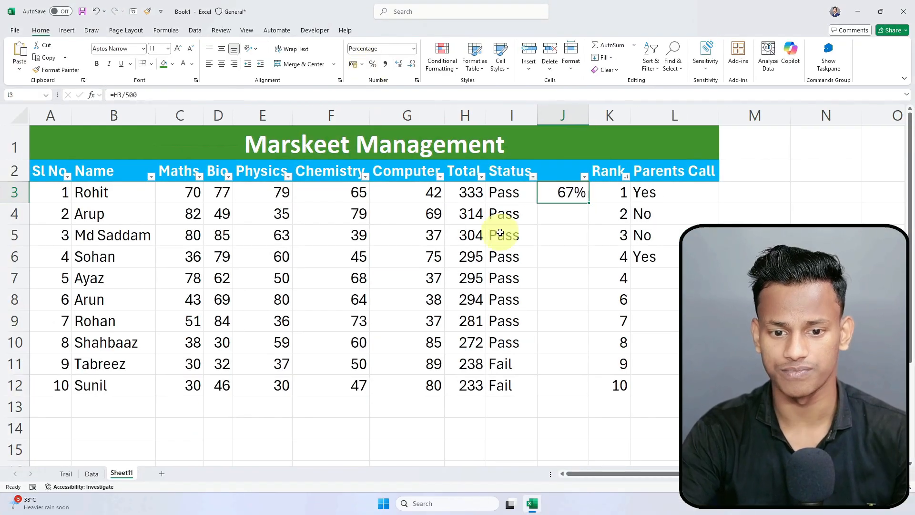
click(570, 217)
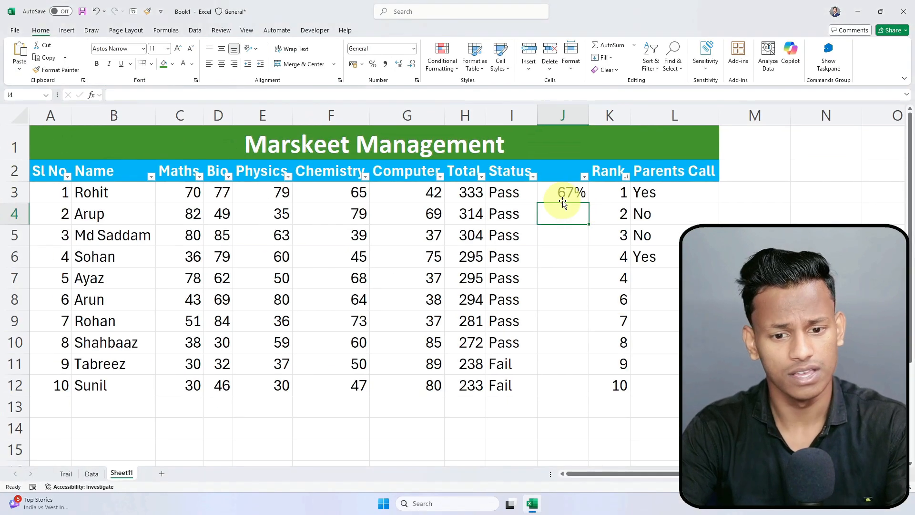
click(570, 201)
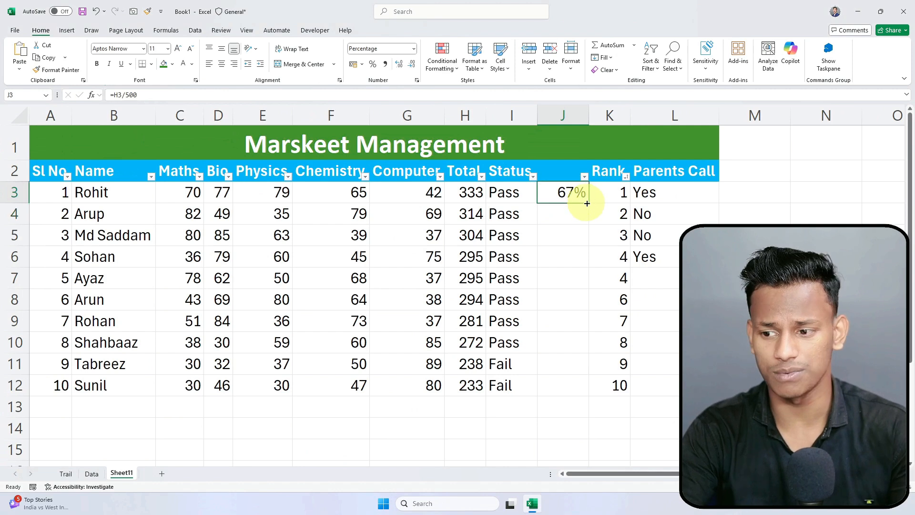
double_click(590, 202)
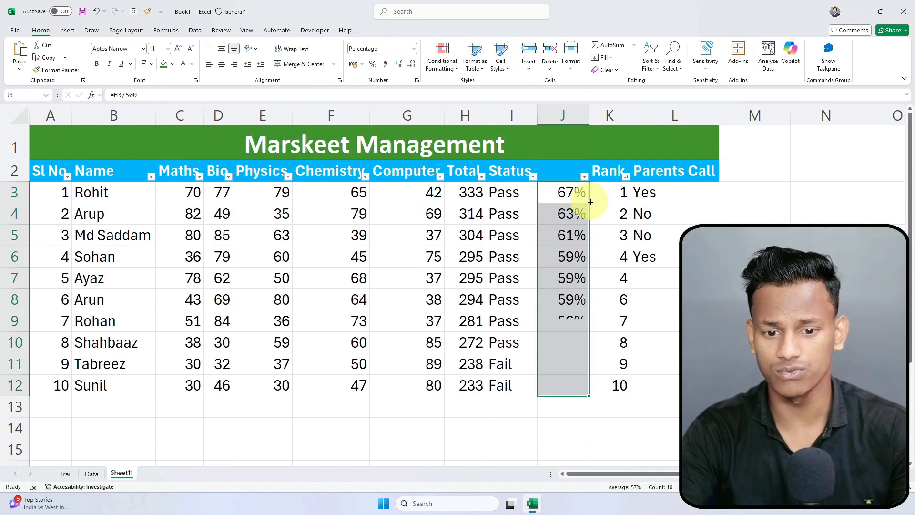
click(563, 254)
drag(570, 194, 571, 383)
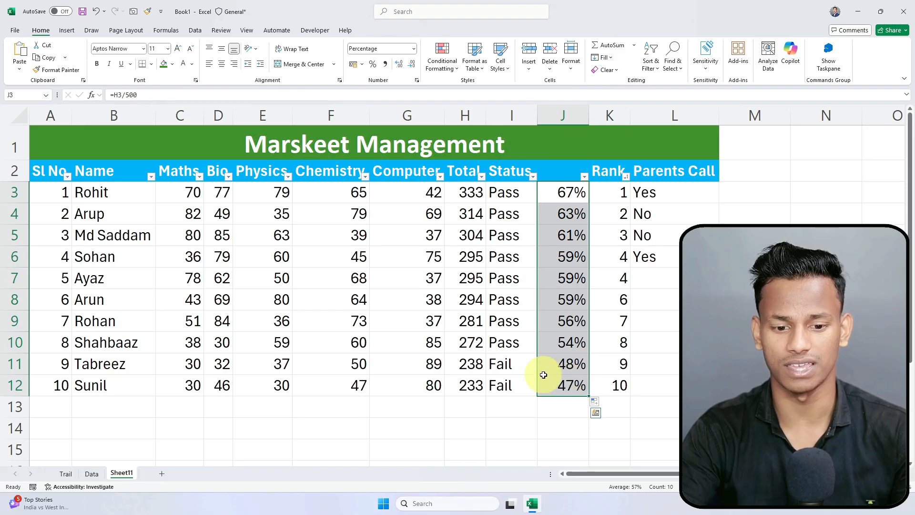
click(549, 381)
drag(435, 387, 568, 390)
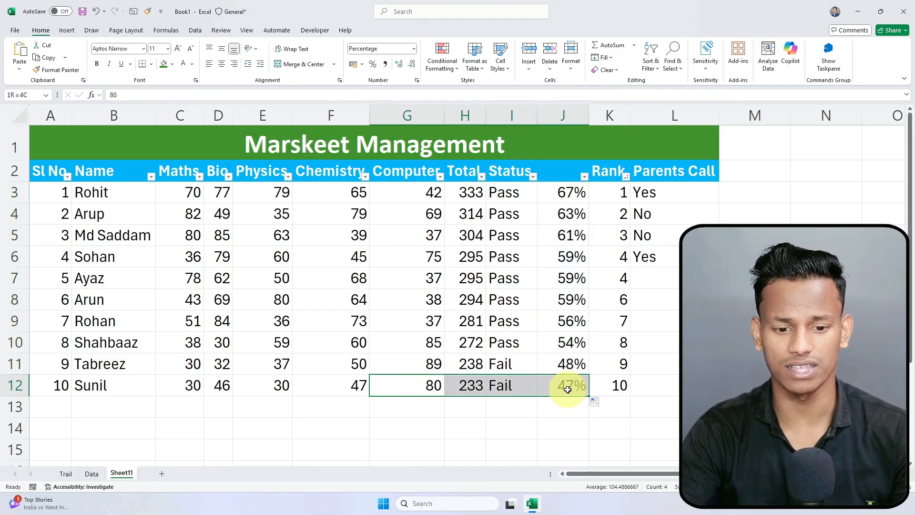
click(569, 387)
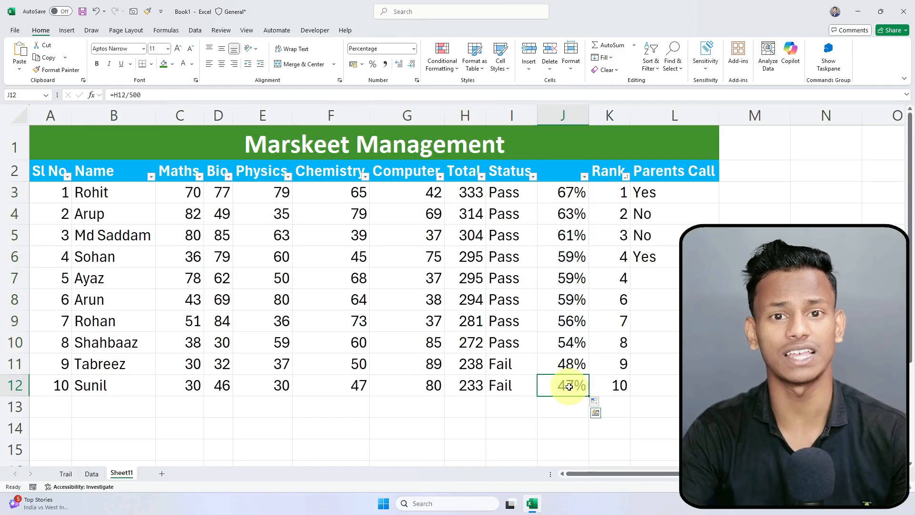
key(Left)
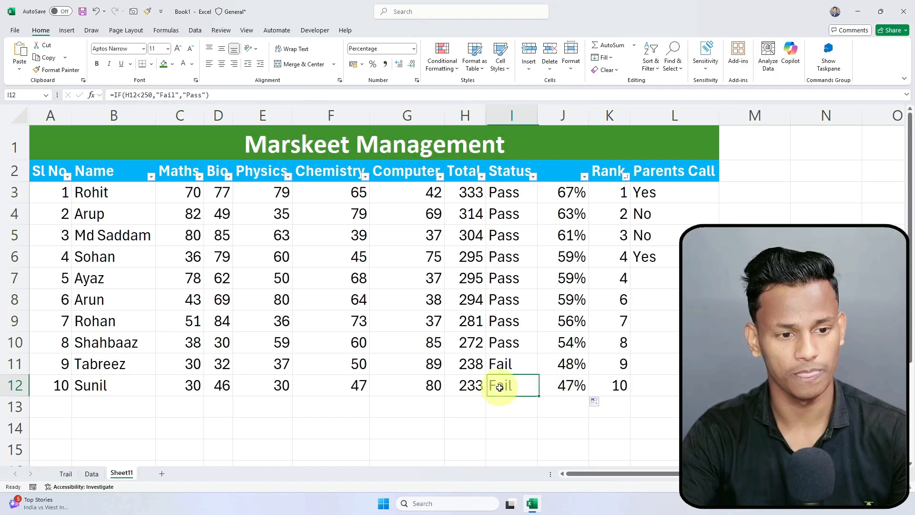
click(466, 384)
click(467, 366)
click(577, 369)
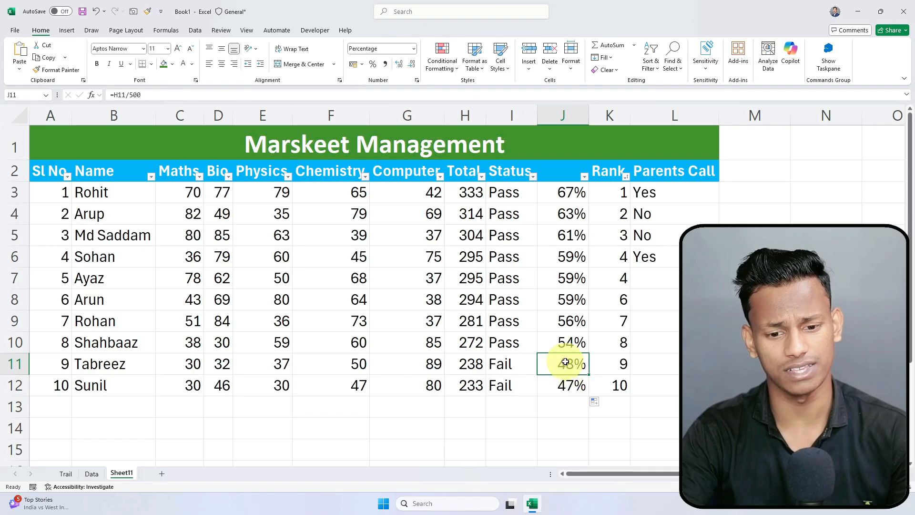
drag(570, 344, 470, 192)
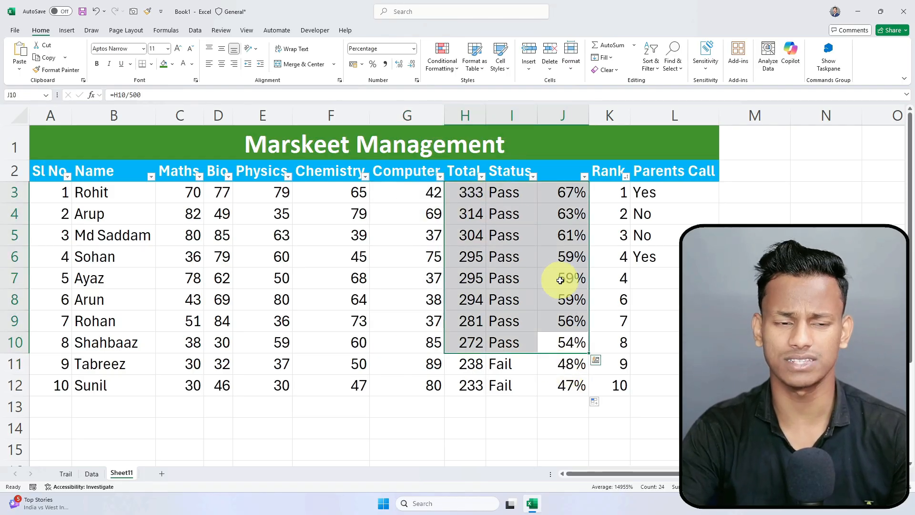
click(564, 343)
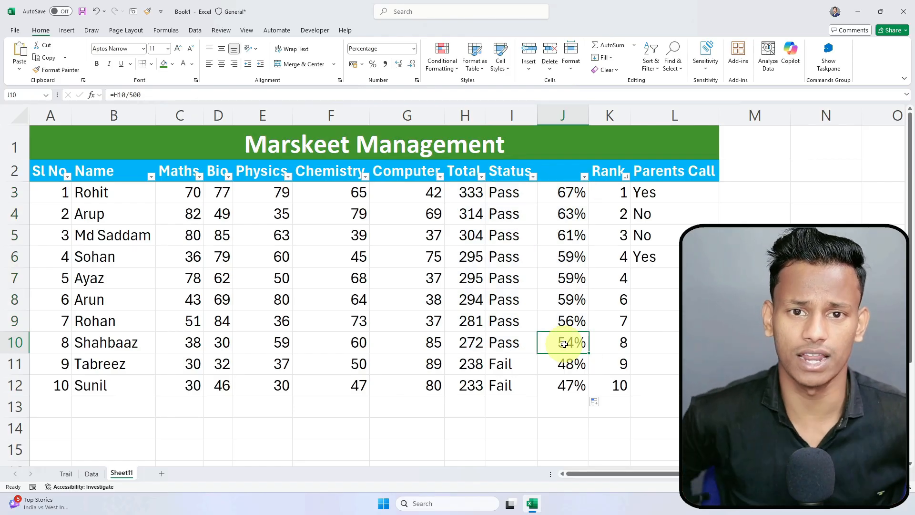
click(572, 319)
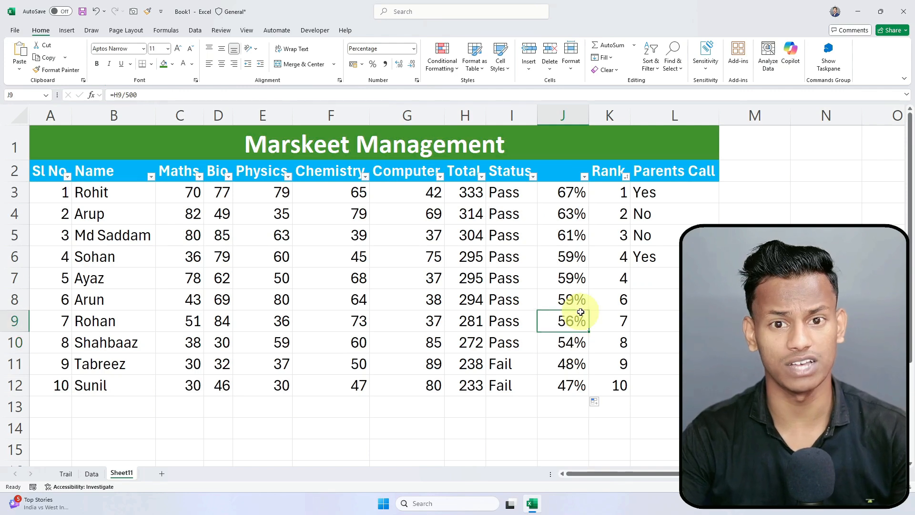
click(559, 337)
click(565, 176)
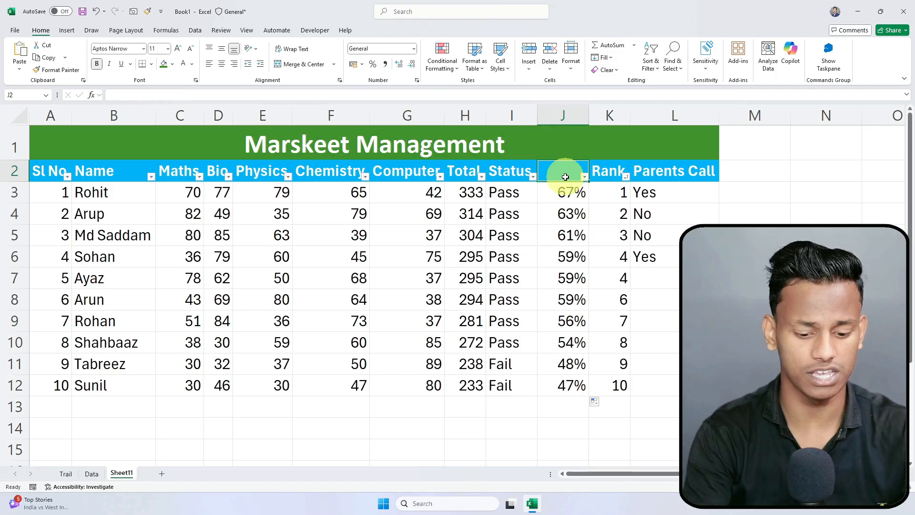
Step: Head column J 'Percentage' and autofit the column to the heading
text(Percentage)
key(Return)
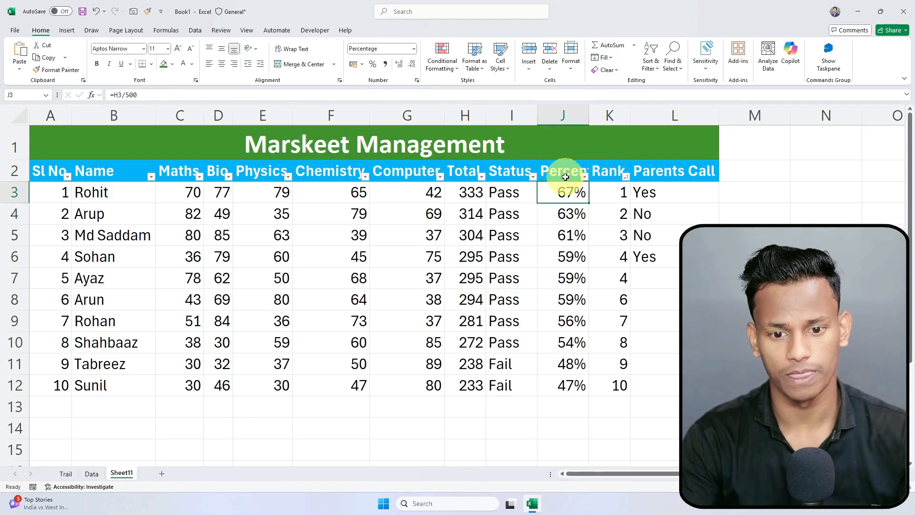
double_click(589, 115)
click(603, 257)
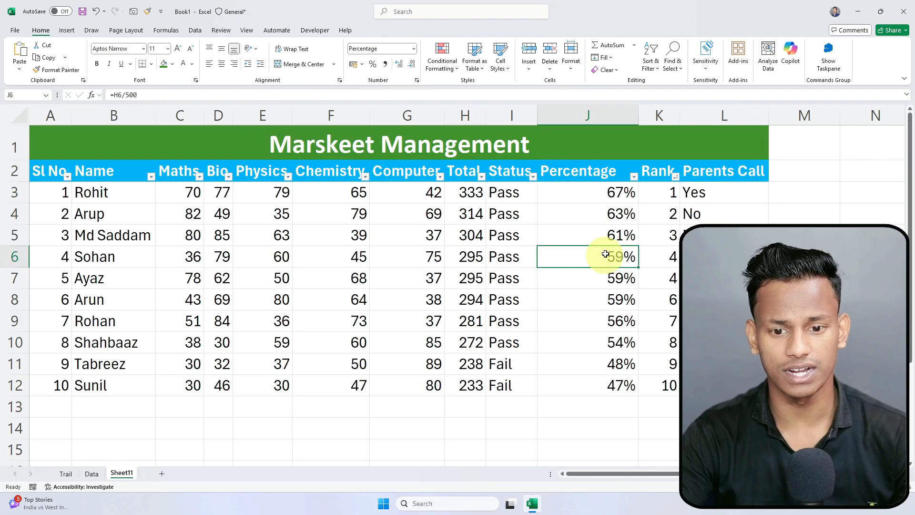
click(656, 173)
click(708, 163)
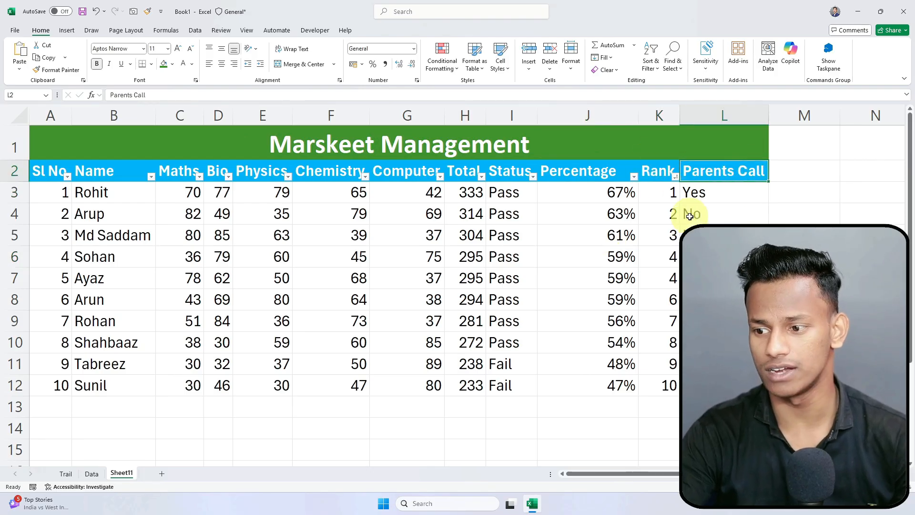
scroll(713, 180, down, 2)
click(713, 180)
scroll(712, 180, up, 2)
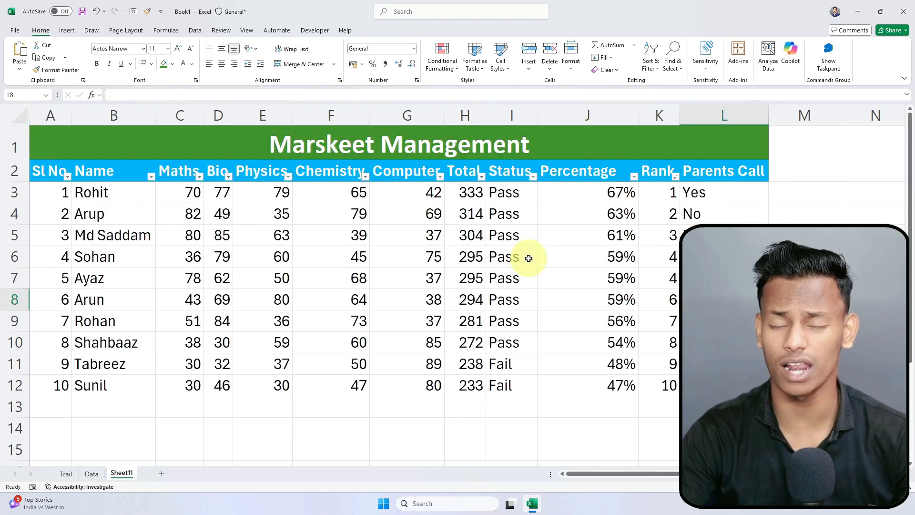
Step: Look over the finished marksheet table, then add a new blank sheet, Sheet12
click(457, 415)
click(366, 410)
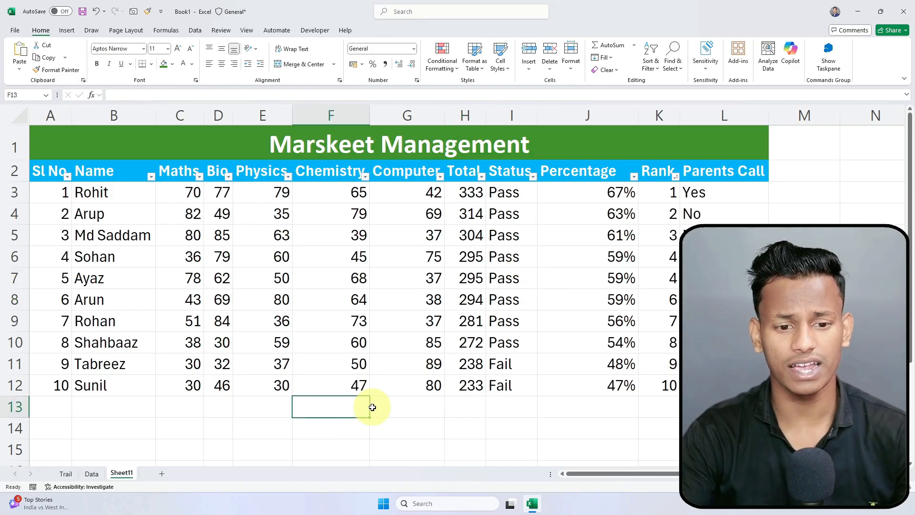
click(418, 423)
scroll(417, 424, down, 1)
scroll(417, 424, up, 1)
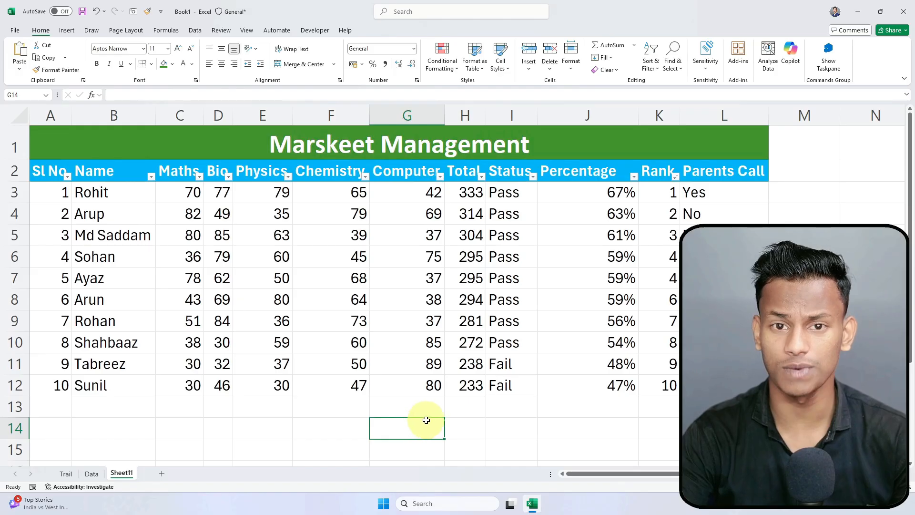
drag(55, 145, 574, 384)
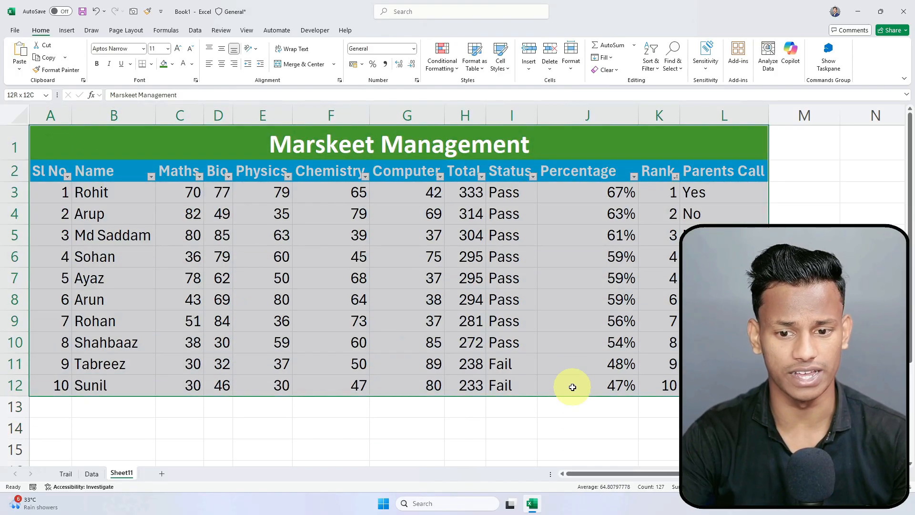
click(519, 411)
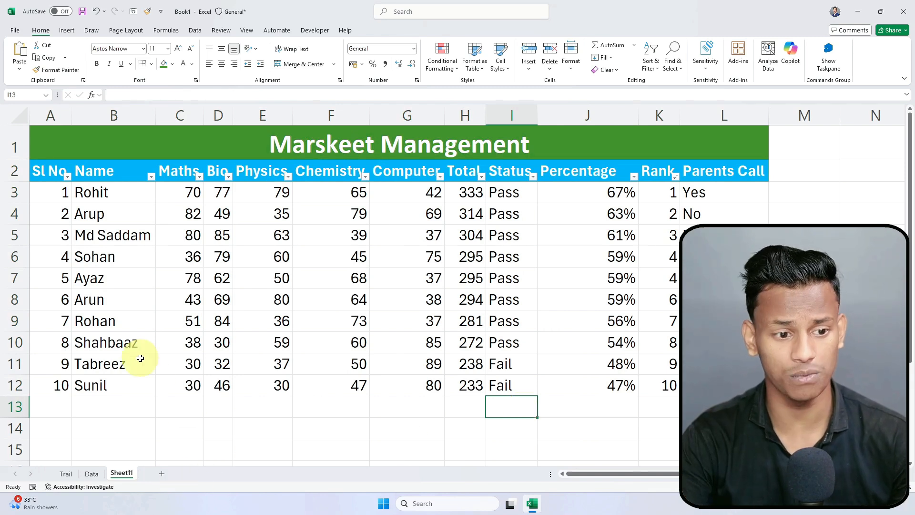
click(135, 344)
drag(81, 187, 726, 188)
click(451, 411)
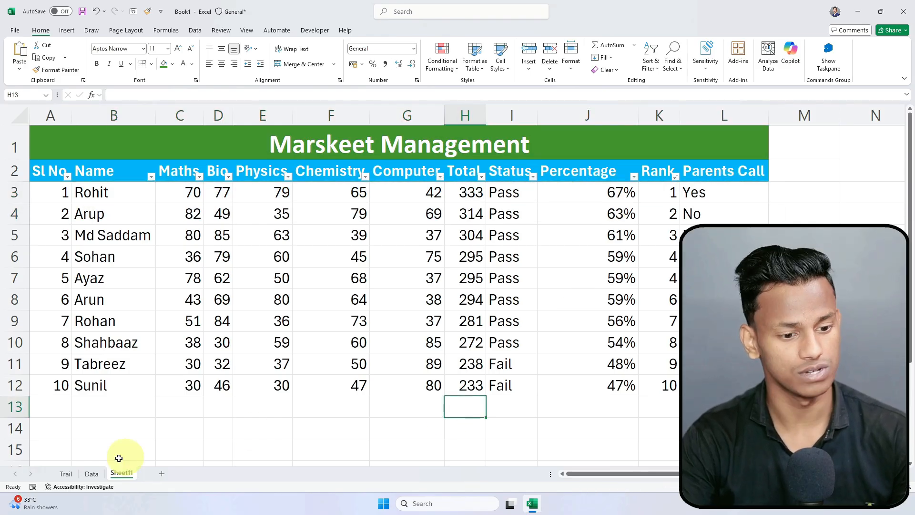
click(161, 474)
Step: Enter the labels School Name in B2 and Address in B3
click(56, 136)
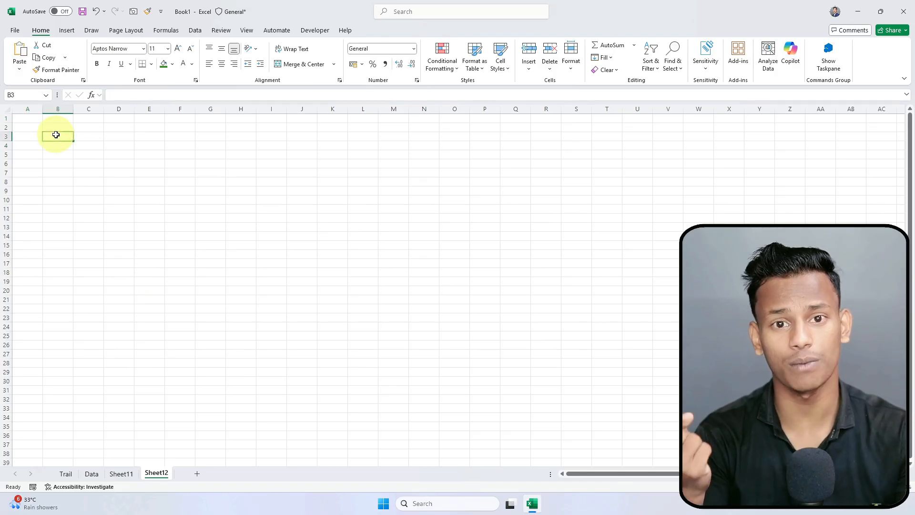
scroll(78, 174, up, 4)
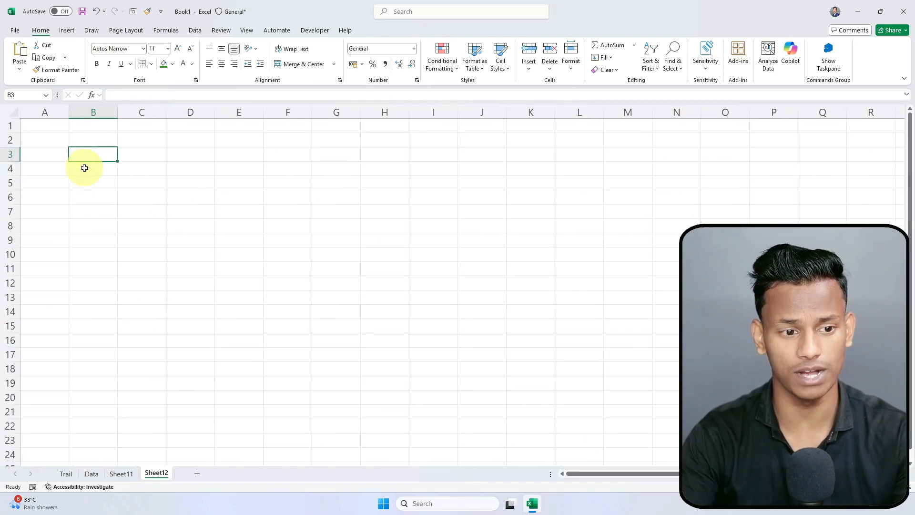
click(93, 139)
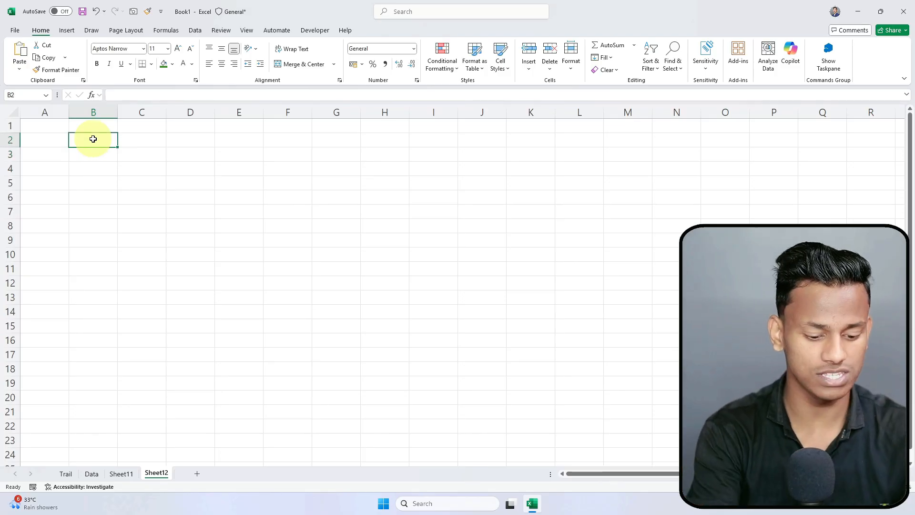
text(Scholk)
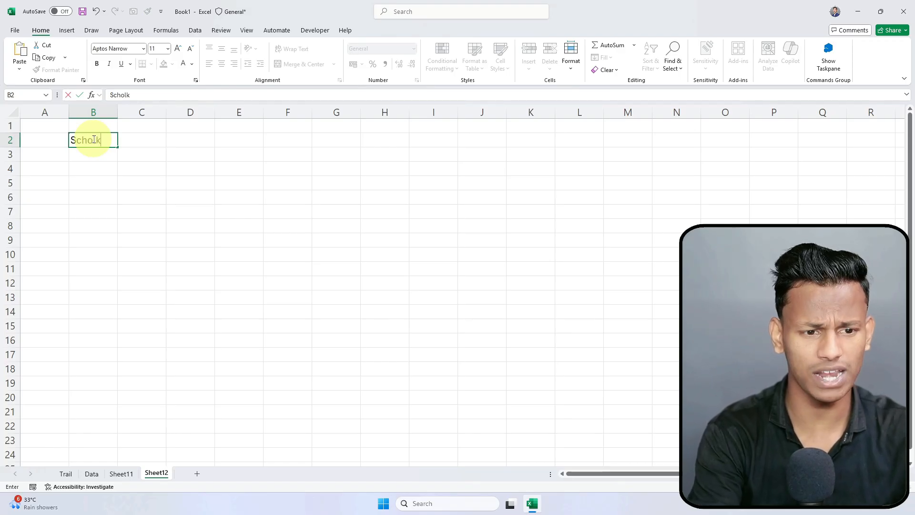
key(BackSpace)
key(BackSpace)
key(BackSpace)
key(BackSpace)
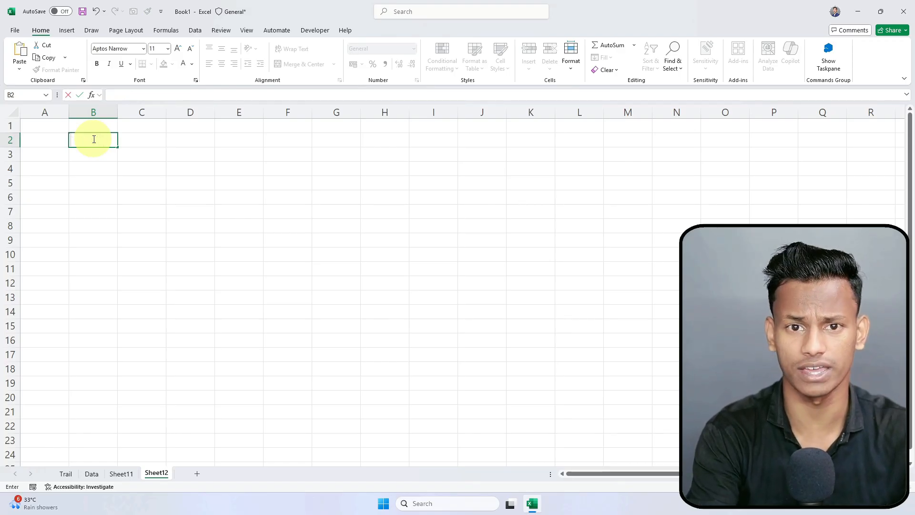
text(hool Na)
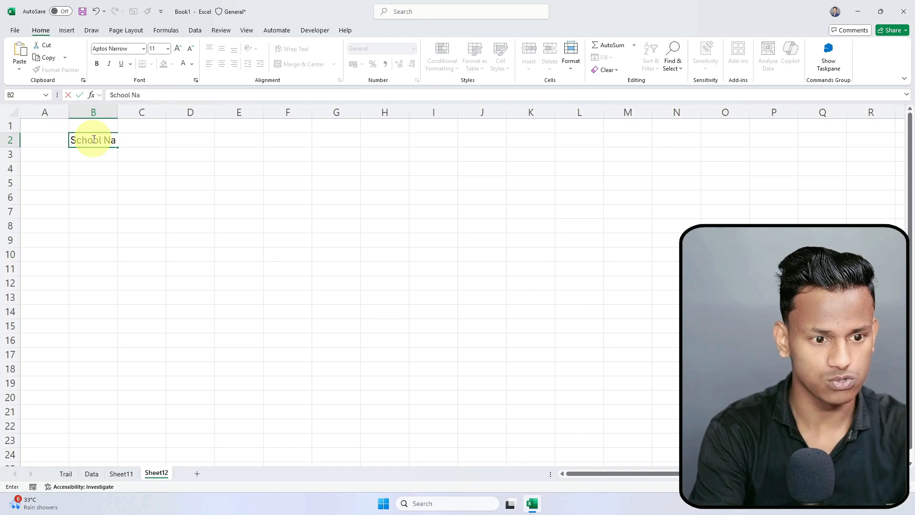
text(me)
key(Return)
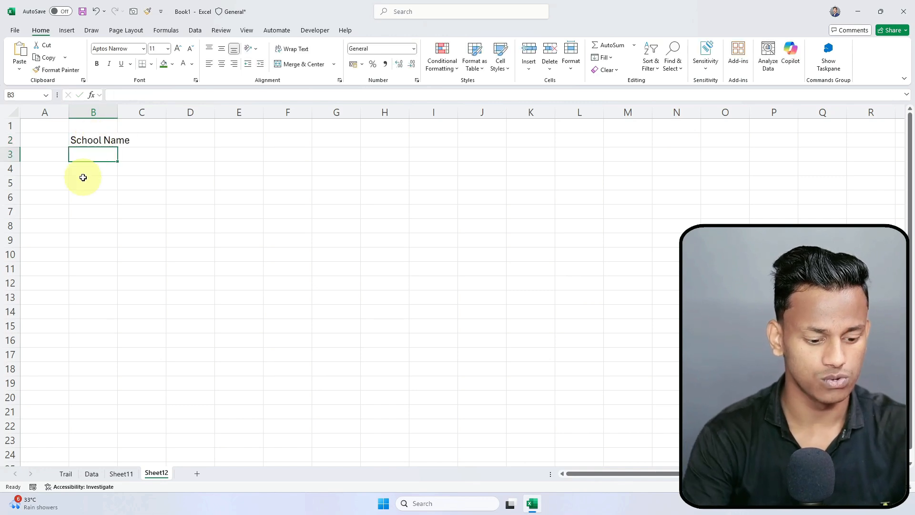
text(Address)
key(Return)
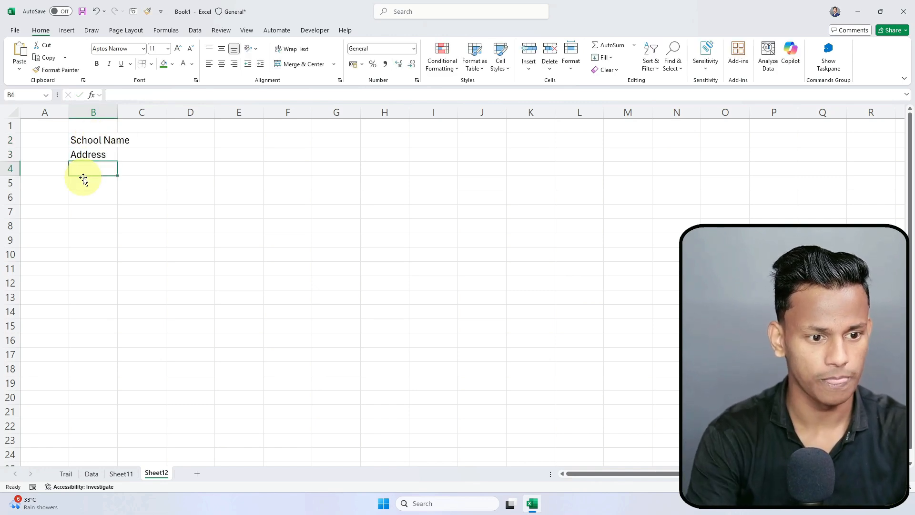
Step: Add the label 'Student Name' in B6
drag(78, 139, 296, 147)
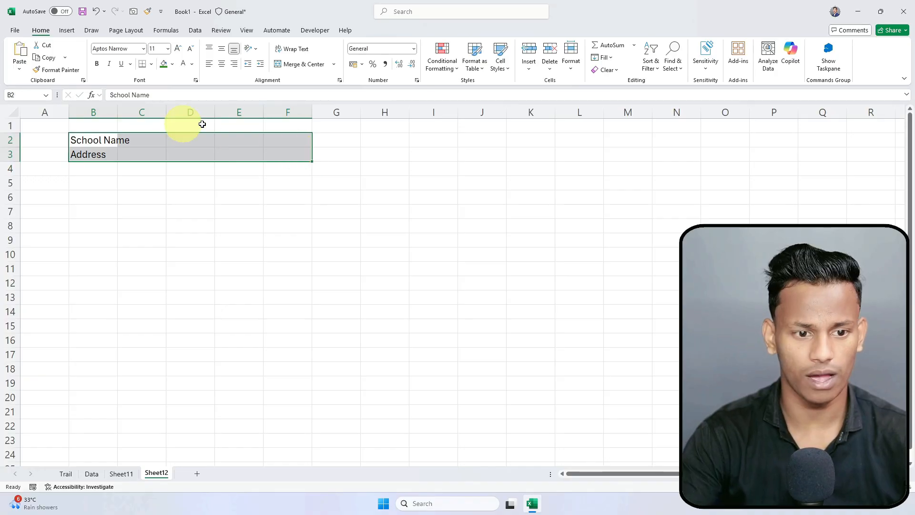
click(139, 224)
click(94, 199)
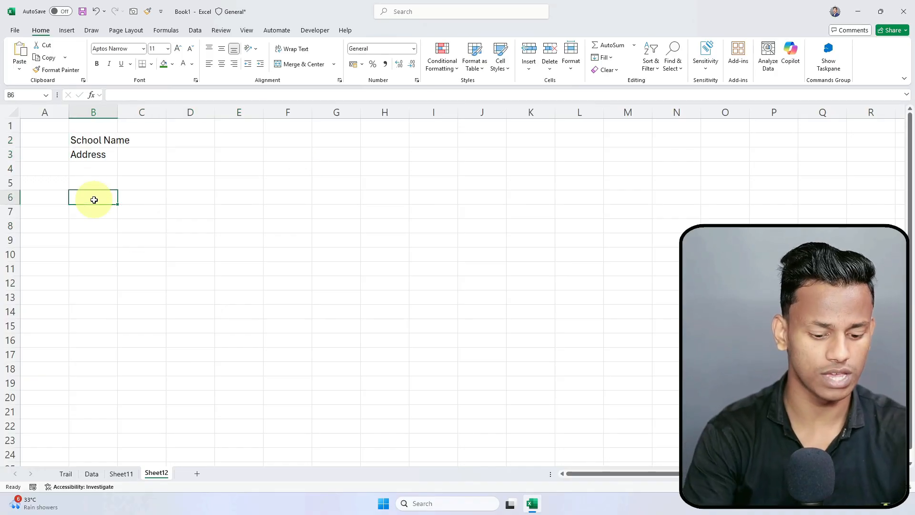
text(Student N)
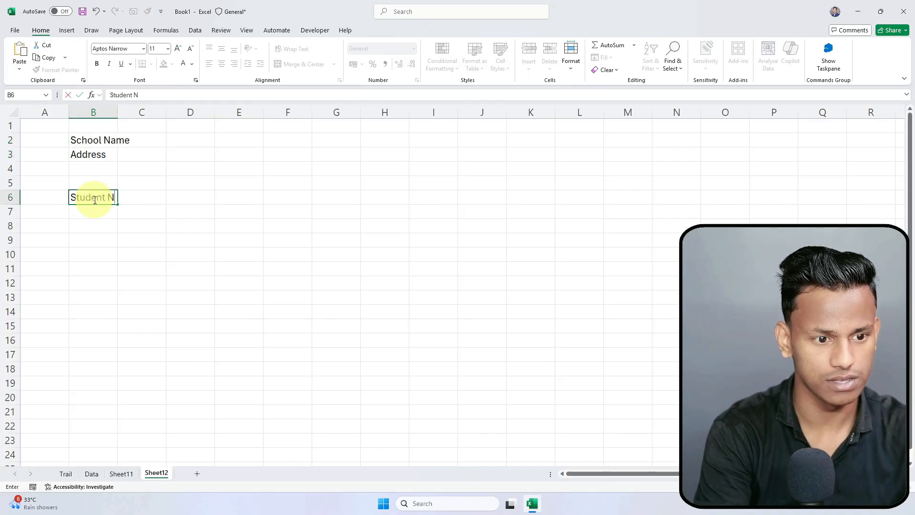
text(ame)
key(Return)
key(Return)
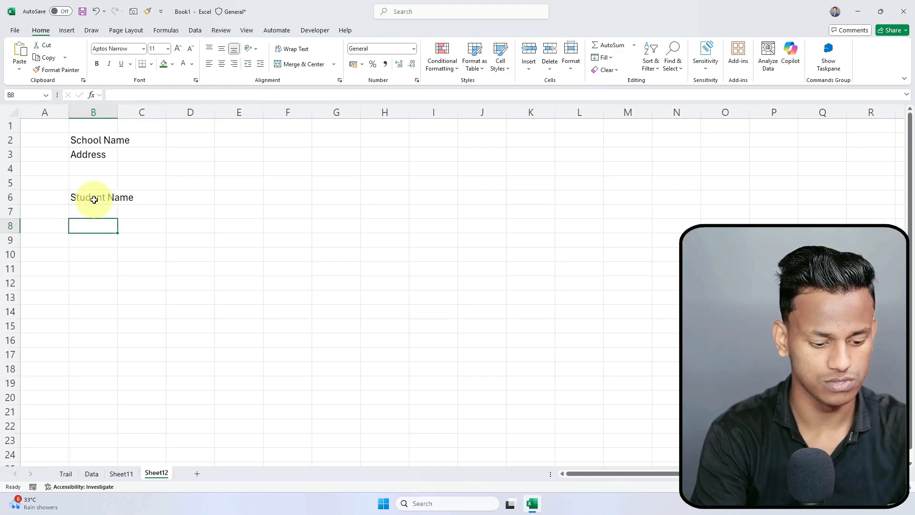
Step: Copy the Maths–Computer subject headers from Sheet11 and paste them at G2 on Sheet12
drag(94, 226, 180, 325)
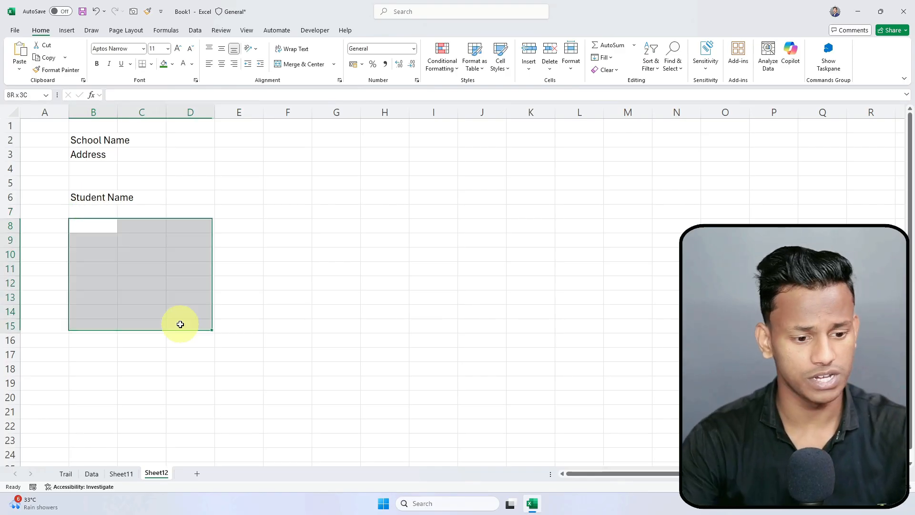
drag(134, 437, 125, 459)
click(123, 474)
click(182, 171)
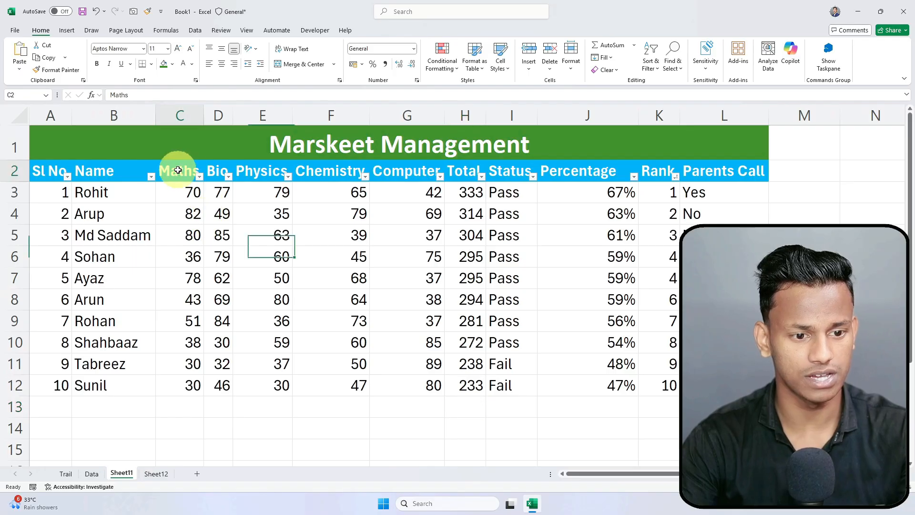
shift+click(418, 169)
key(ctrl+c)
click(157, 474)
click(337, 181)
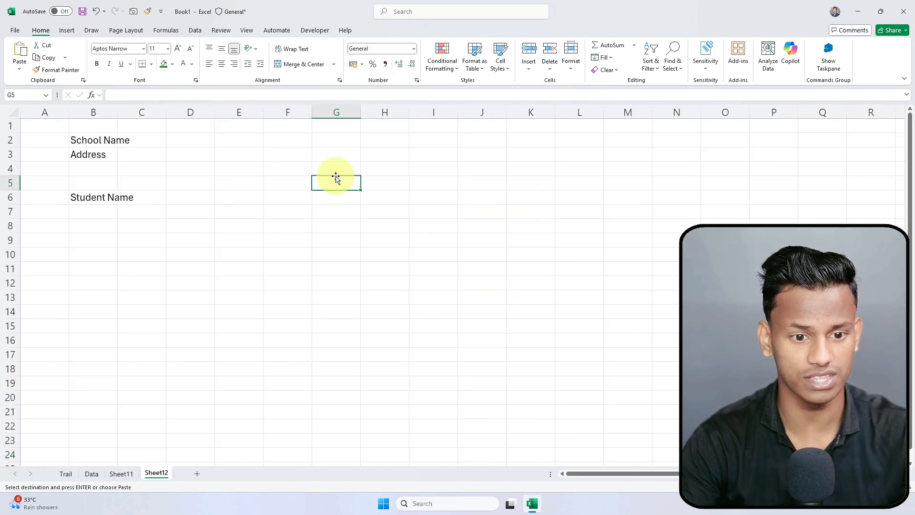
click(343, 142)
key(ctrl+v)
click(321, 198)
Step: Start typing the 'Subject Details :' label in B8
click(79, 198)
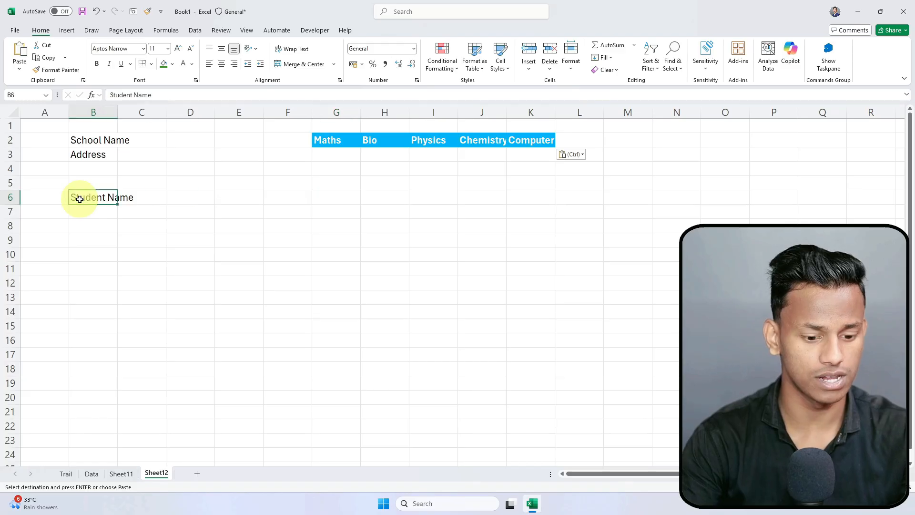
key(Down)
key(Down)
text(Mar)
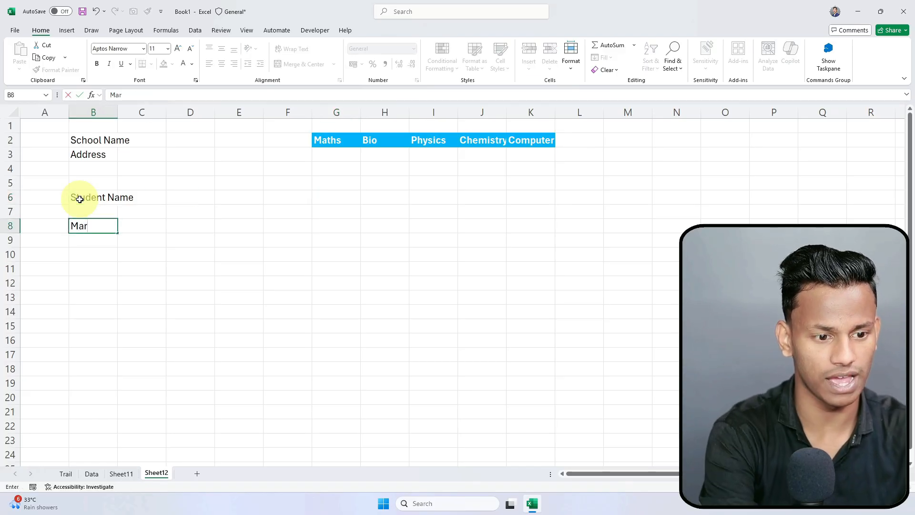
text(Sub J)
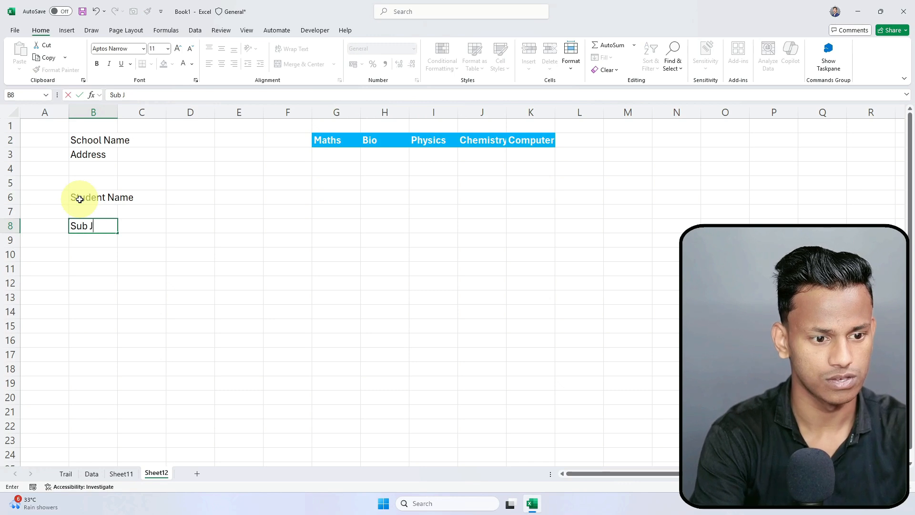
text(ecttec)
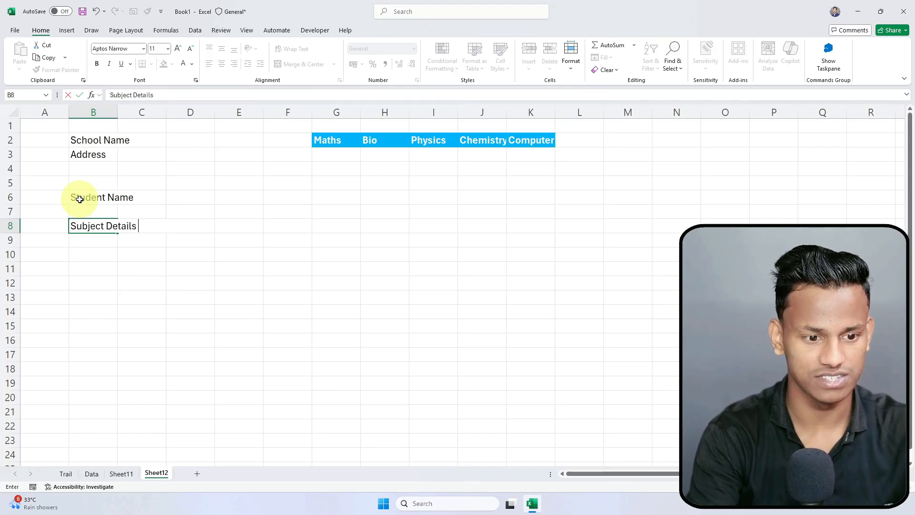
key(ctrl+shift+semicolon)
key(BackSpace)
key(BackSpace)
key(BackSpace)
key(BackSpace)
key(BackSpace)
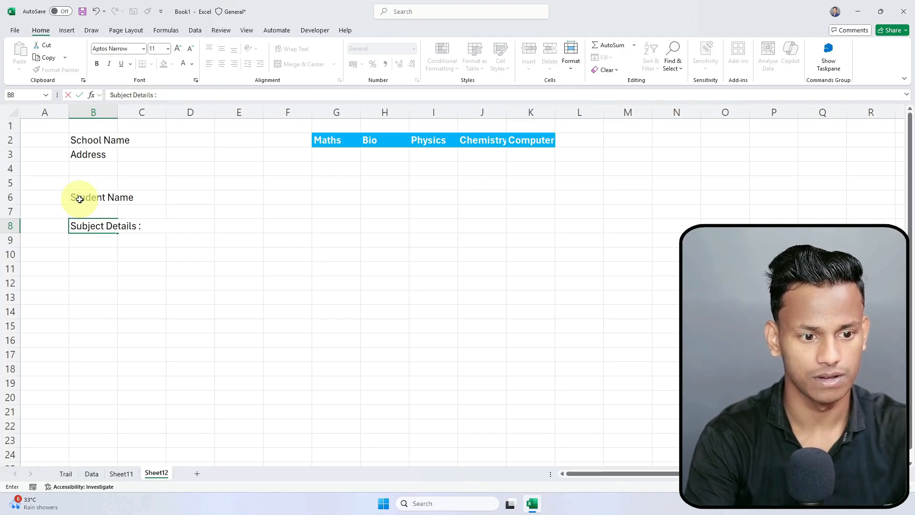
Step: Commit 'Subject Details :' and list Maths, Biology, Physic, Chemistry, Computer Sc. in B9:B13
key(Return)
text(Ma)
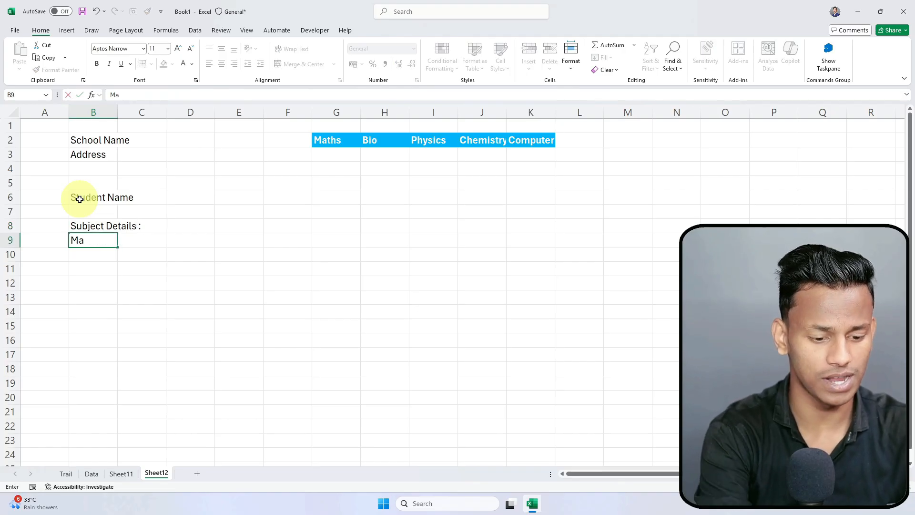
text(ths)
key(Return)
text(B)
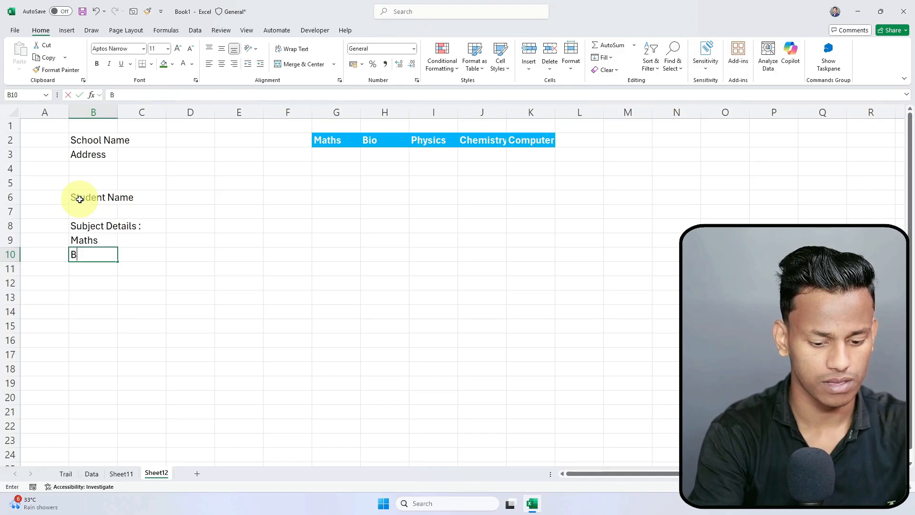
text(iology)
key(Return)
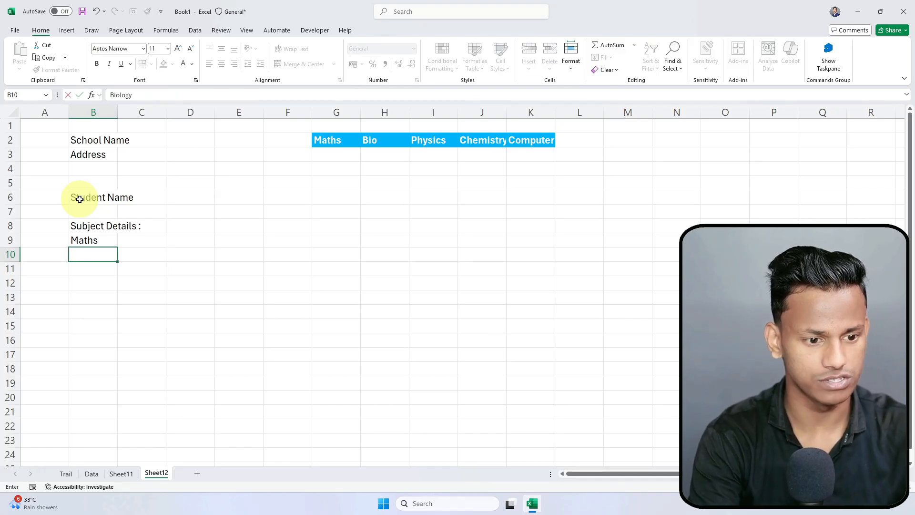
text(Phy)
key(BackSpace)
text(hy)
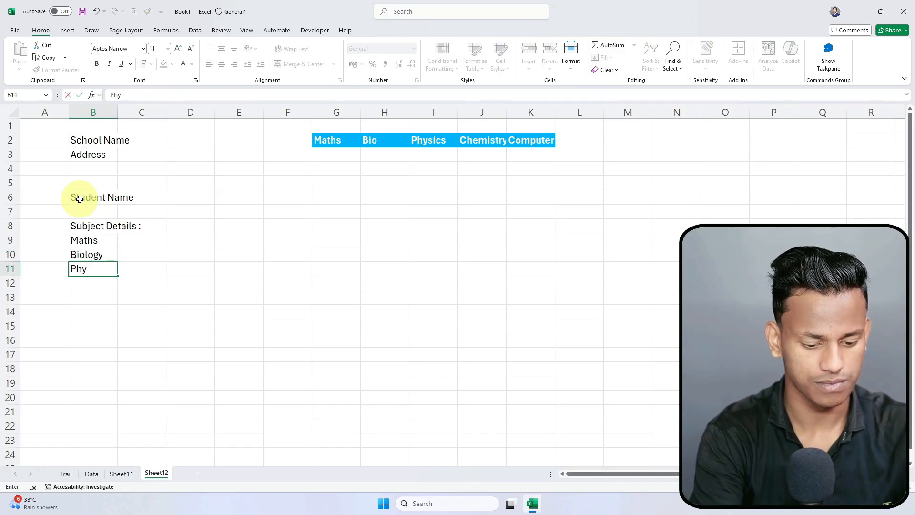
text(sic)
key(Return)
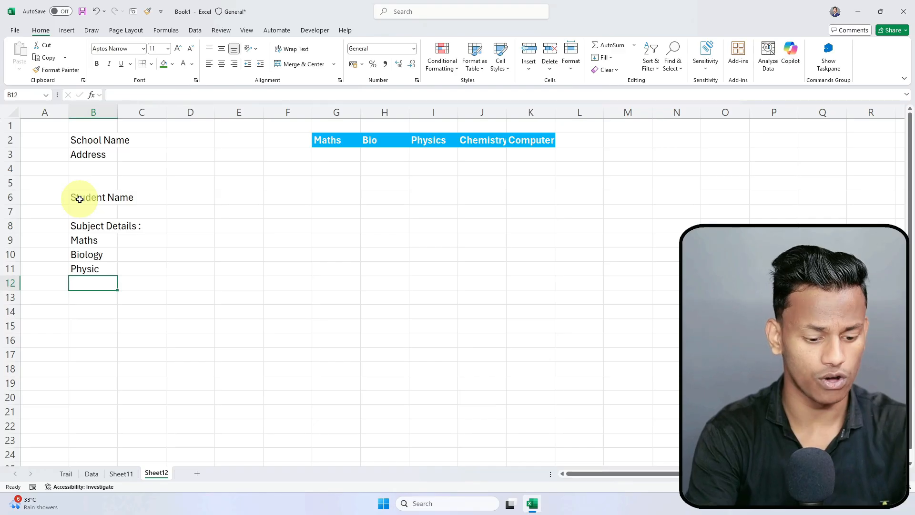
text(Chemistr)
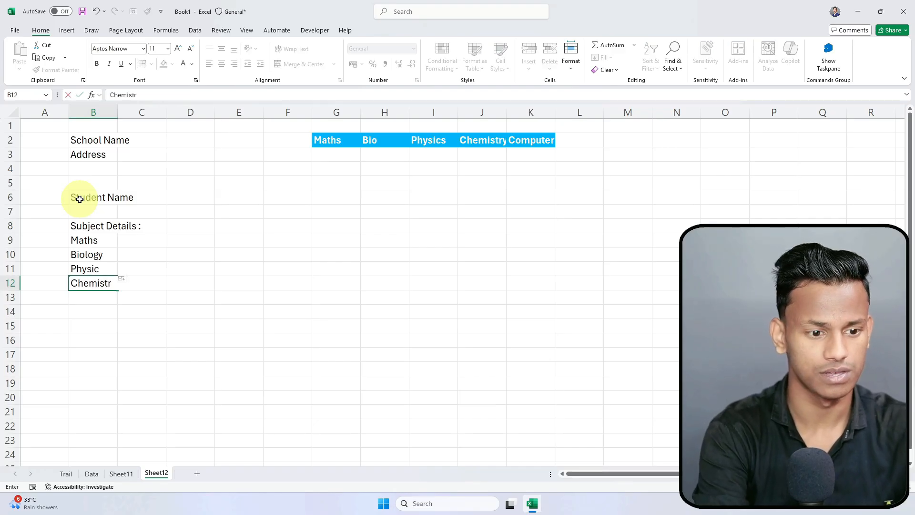
text(uy)
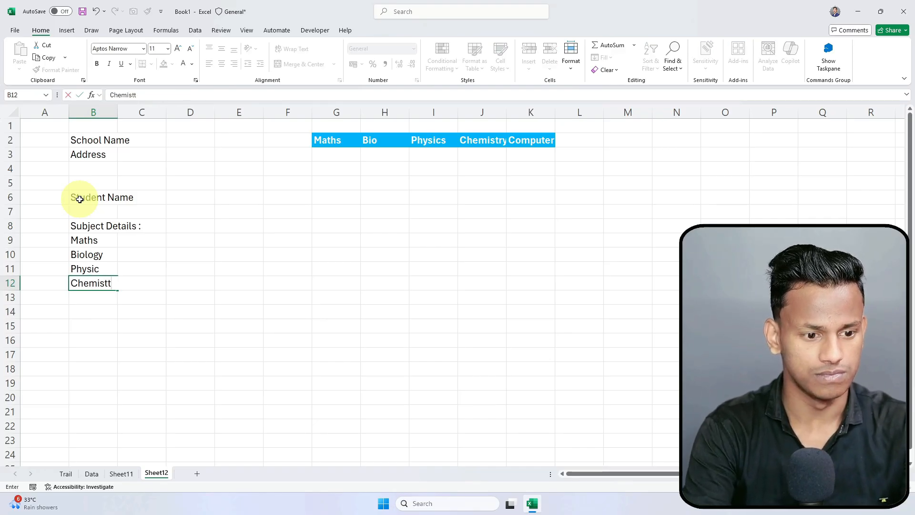
key(Return)
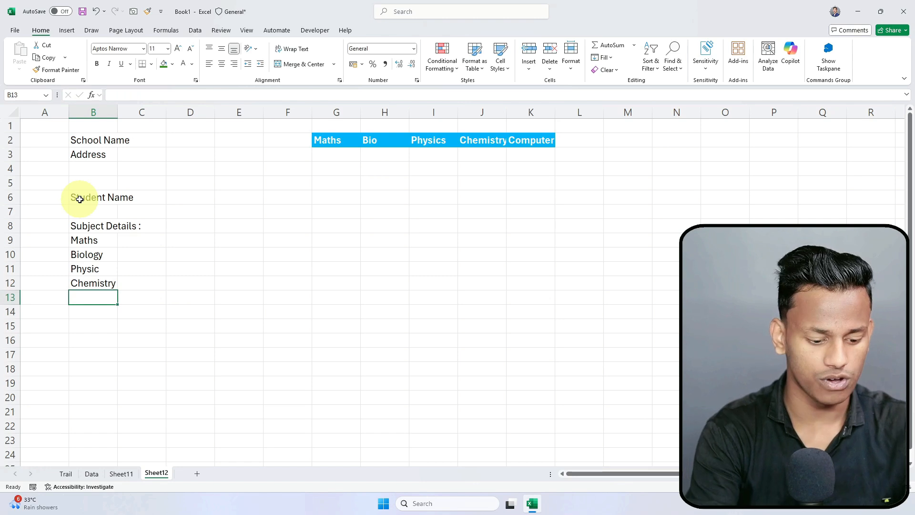
text(Computer Sc.)
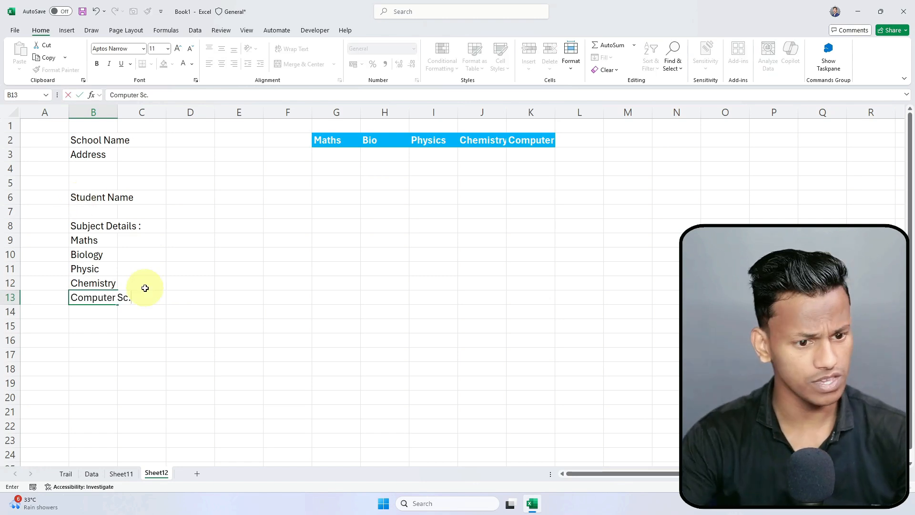
click(186, 327)
Step: Autofit column B so the subject names fit
double_click(121, 107)
click(170, 311)
click(118, 267)
click(133, 238)
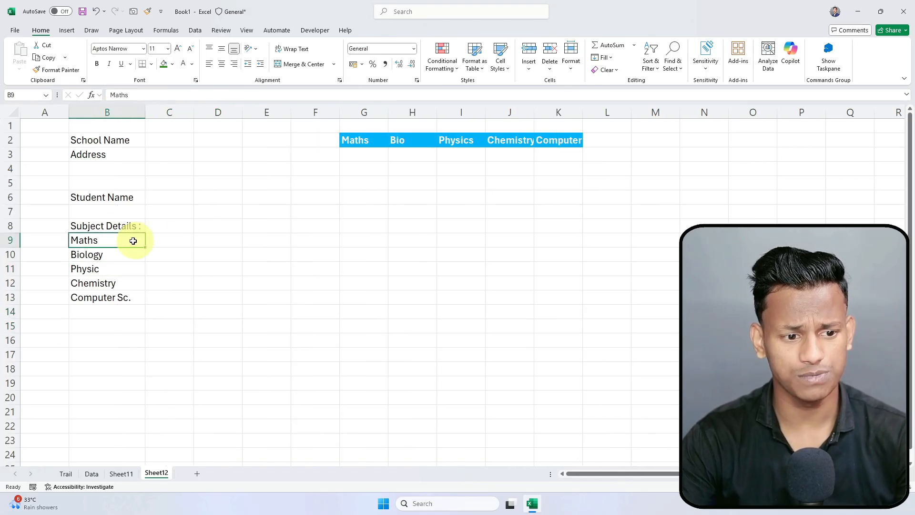
click(95, 225)
click(157, 242)
drag(179, 238, 217, 296)
click(194, 322)
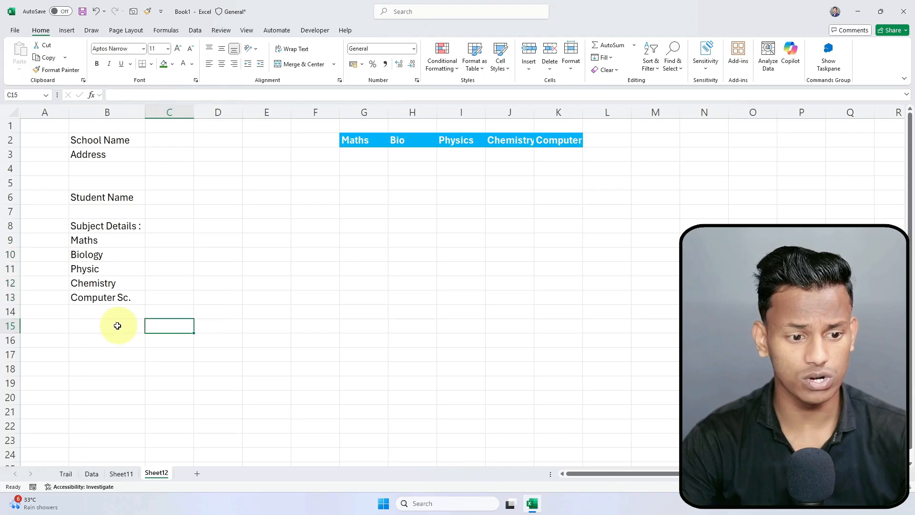
Step: Enter the label 'Total Marks' in B15
click(117, 325)
text(Total Marks)
key(Return)
click(162, 228)
click(217, 226)
click(79, 242)
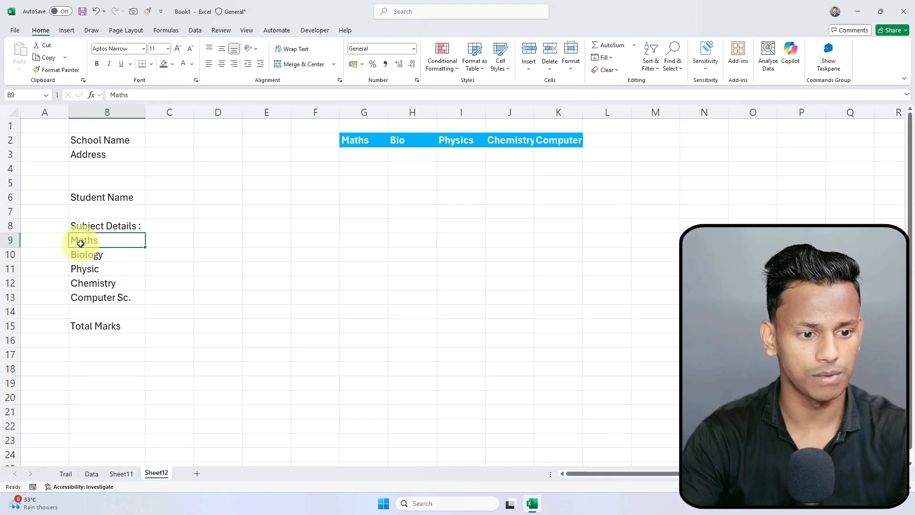
Step: Insert a blank row above Maths and head B9 'Subject Name'
right_click(9, 240)
click(53, 335)
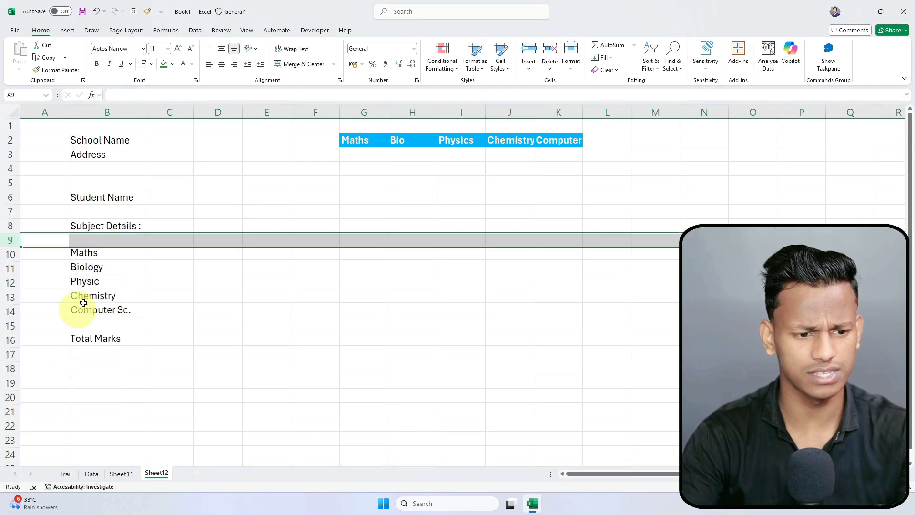
click(164, 243)
click(124, 241)
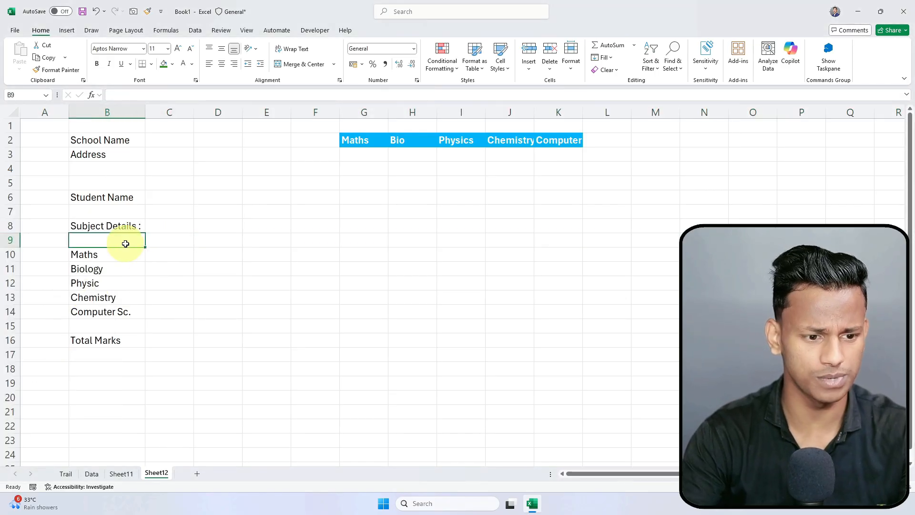
text(Sub)
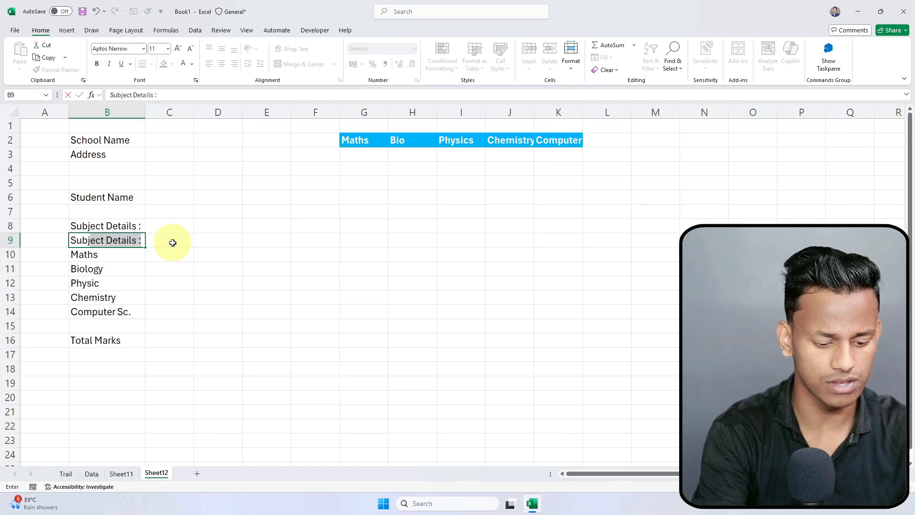
text(je t)
text(ct Name)
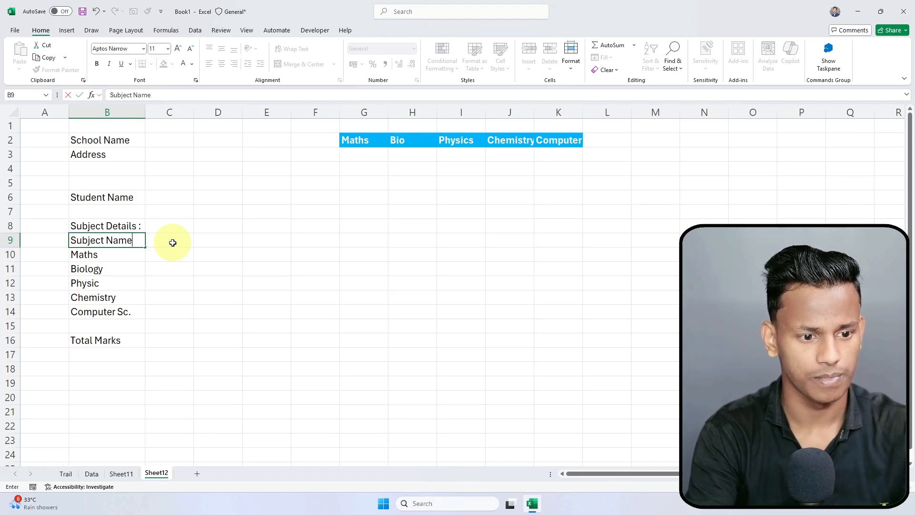
click(173, 243)
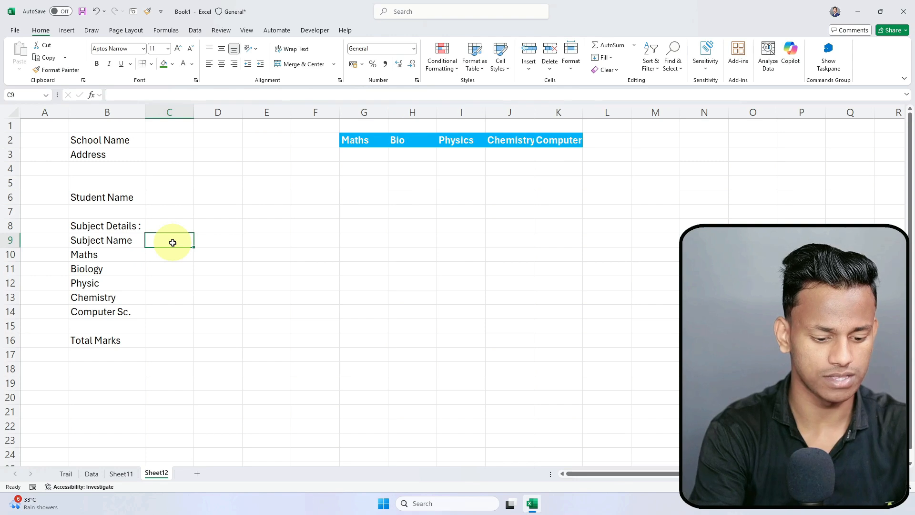
Step: Add headings Total Marks in C9, Obtained Marks in D9 and Pass Marks in E9
text(To)
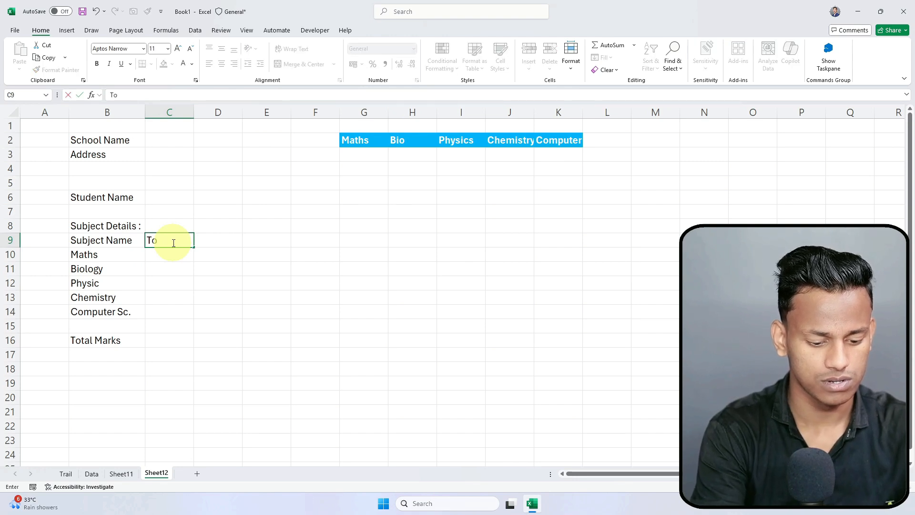
text(tal Marks)
key(Tab)
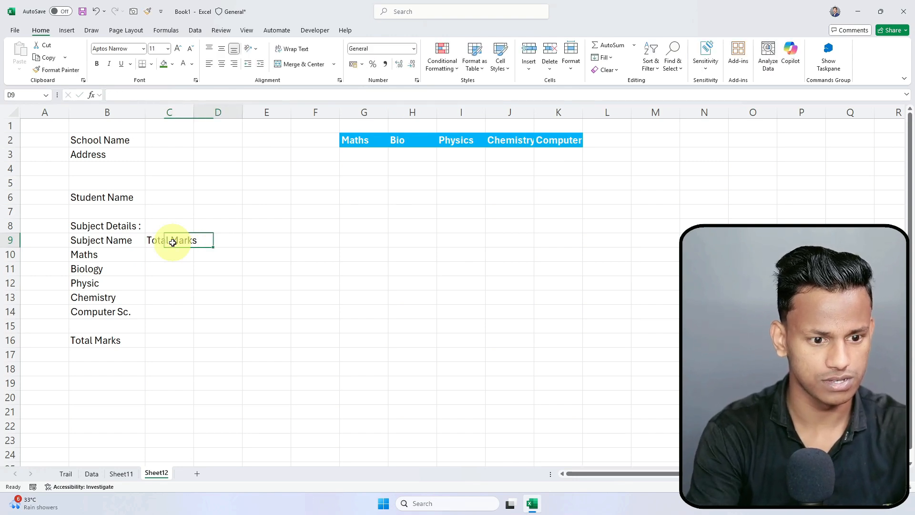
text(I)
key(BackSpace)
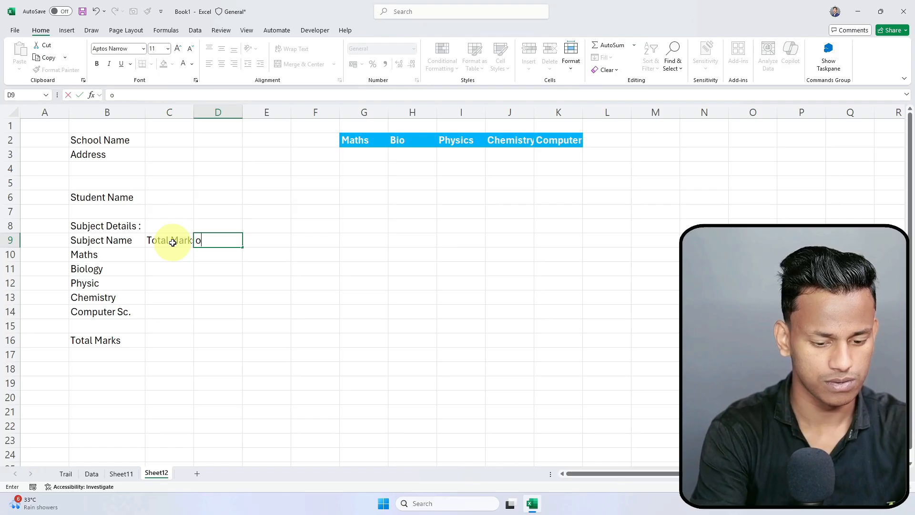
text(obtained Marks)
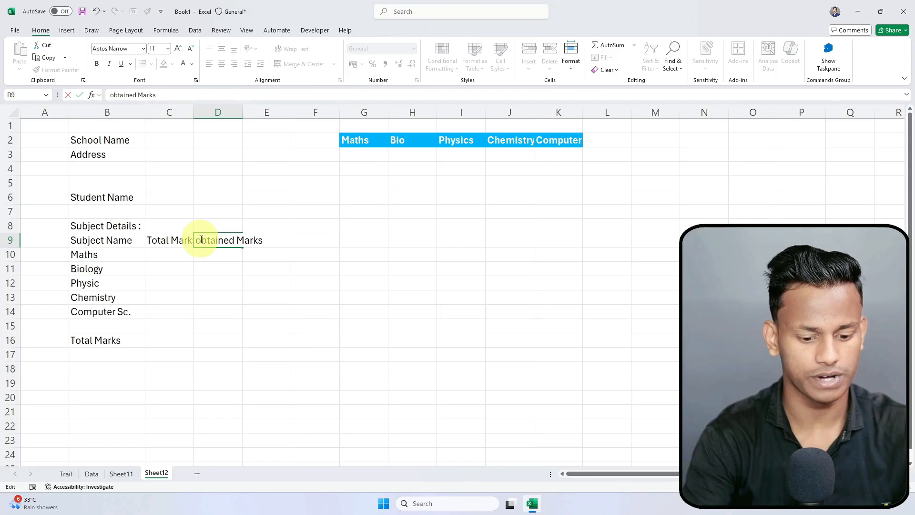
key(BackSpace)
text(O)
key(Tab)
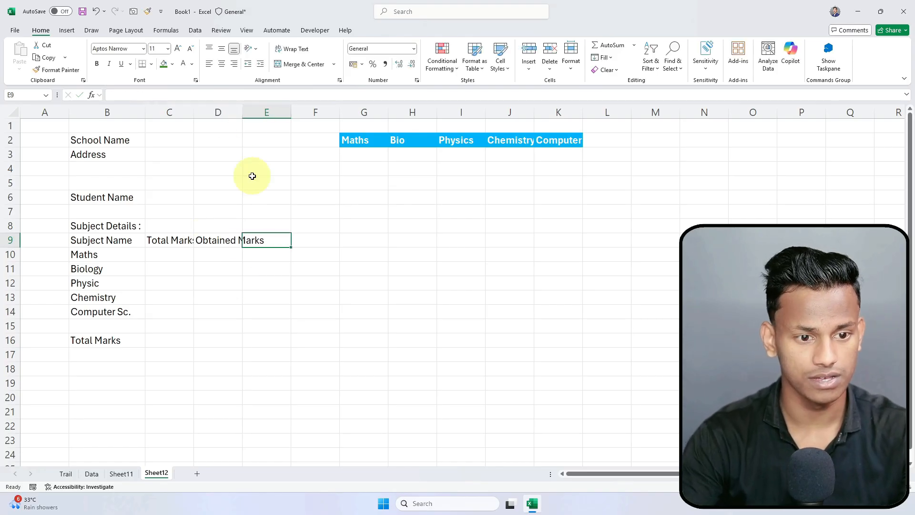
text(Pass Marks)
key(Return)
click(265, 112)
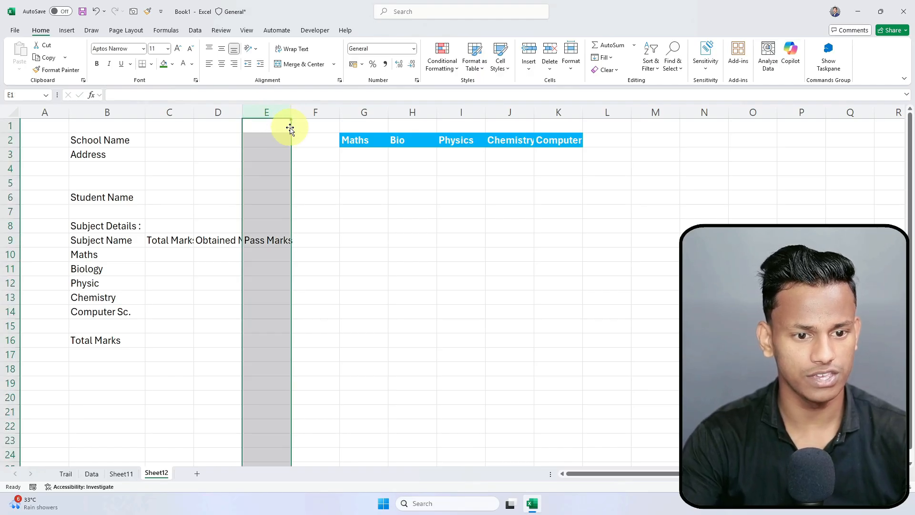
Step: Insert a blank column D and move Pass Marks into D9, between Total Marks and Obtained Marks
click(212, 112)
right_click(212, 112)
click(254, 203)
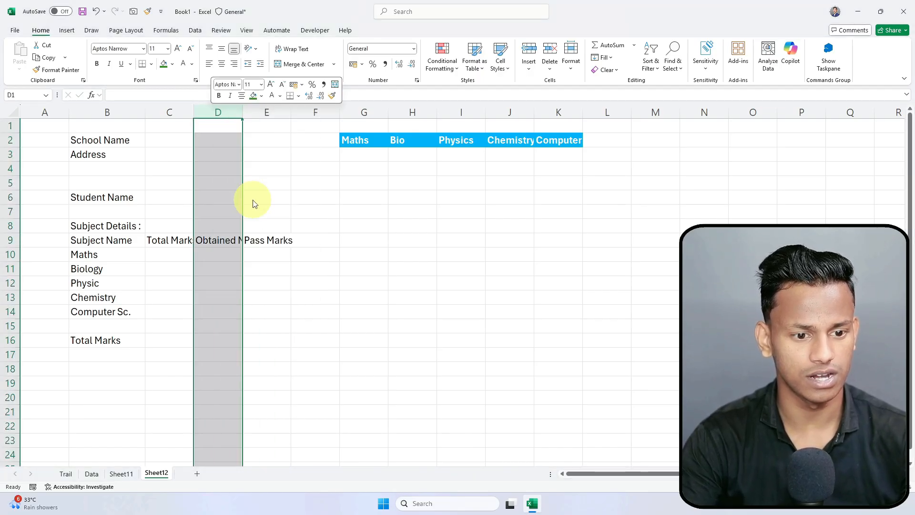
click(304, 249)
drag(310, 241, 218, 247)
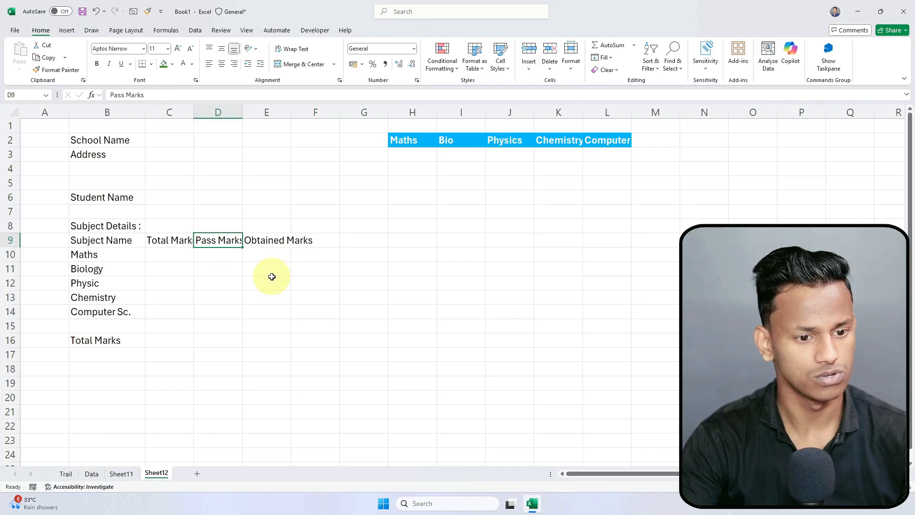
click(165, 241)
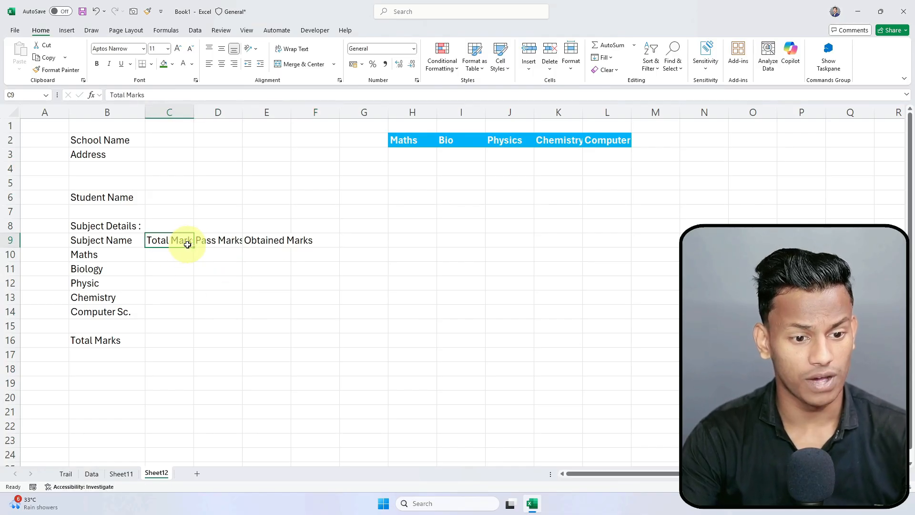
drag(181, 247, 155, 241)
click(305, 283)
Step: AutoFit columns C through F so the row 9 headings show in full
drag(179, 107, 300, 113)
double_click(241, 108)
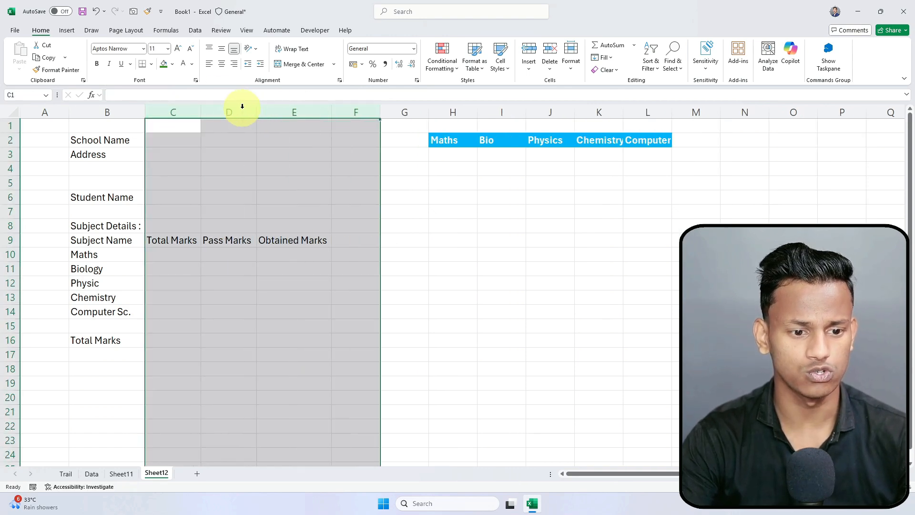
click(238, 252)
click(289, 252)
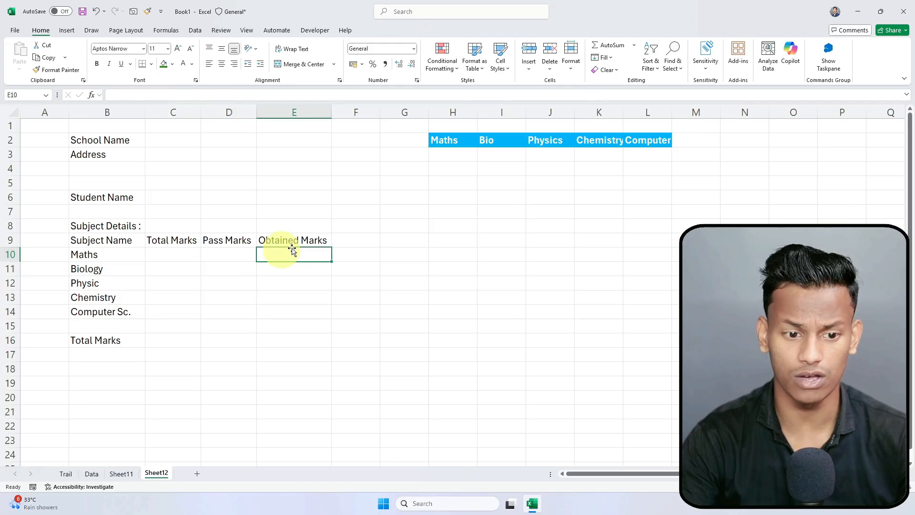
click(356, 112)
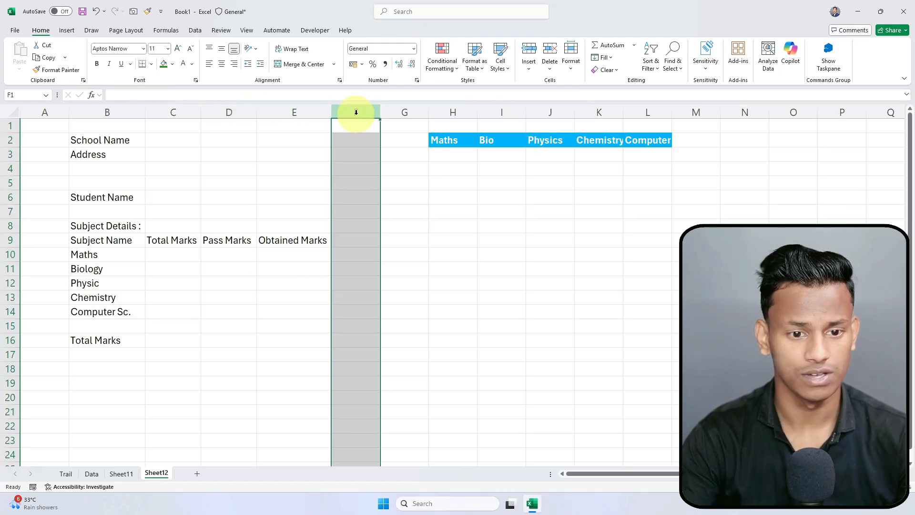
click(351, 241)
click(372, 253)
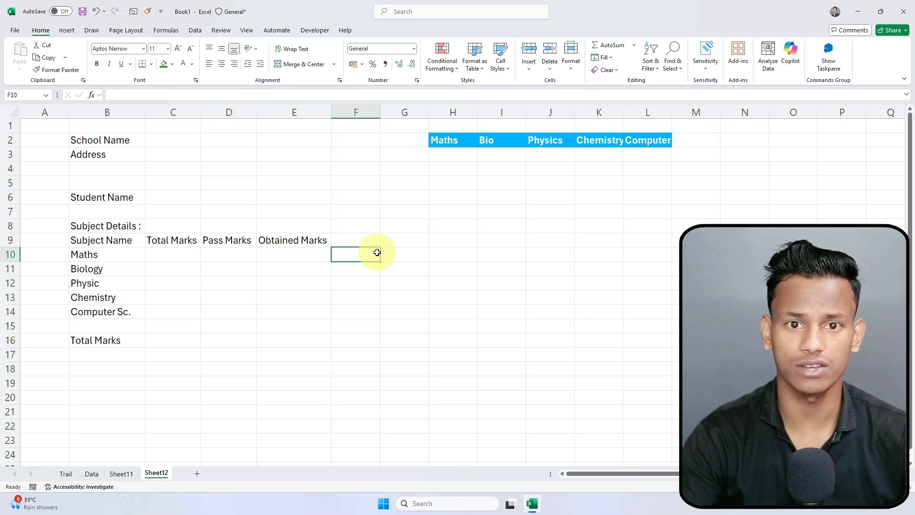
click(292, 342)
click(115, 339)
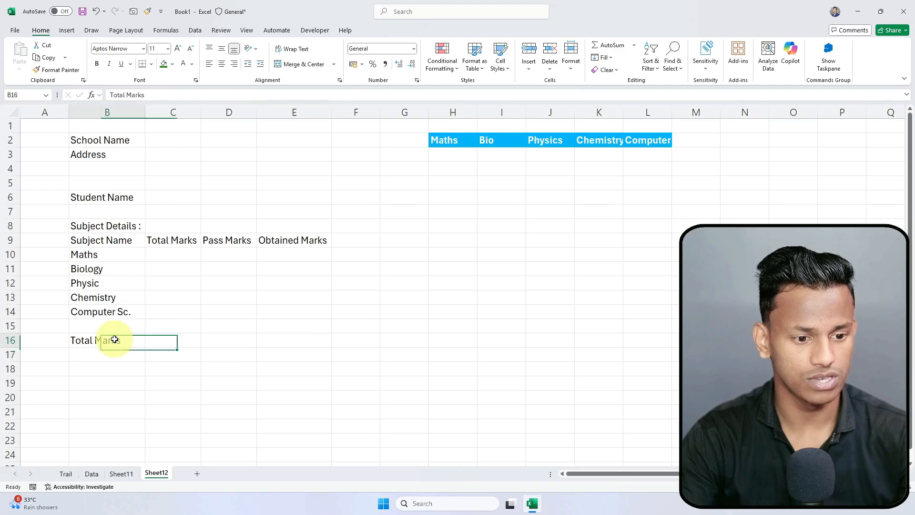
click(345, 340)
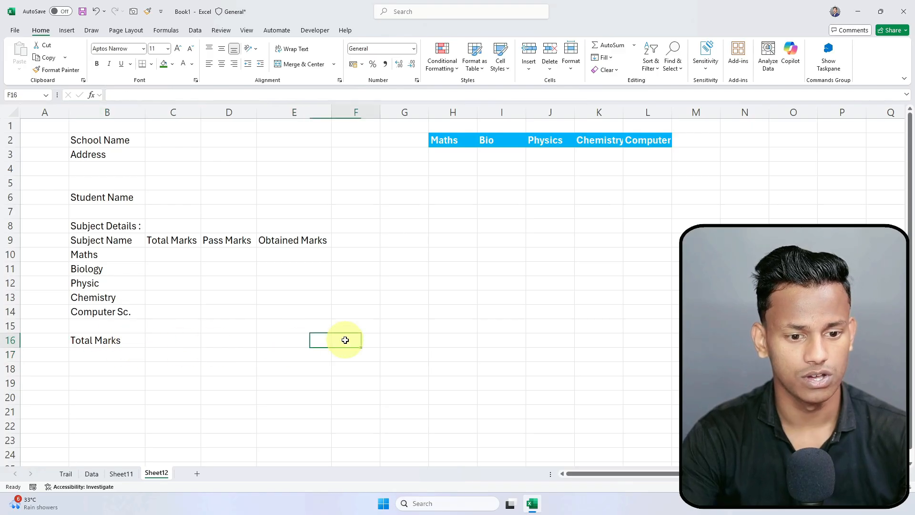
Step: Type the labels Percentage in B18 and Rank in B19
drag(149, 339, 284, 341)
click(261, 357)
scroll(238, 359, down, 1)
click(133, 329)
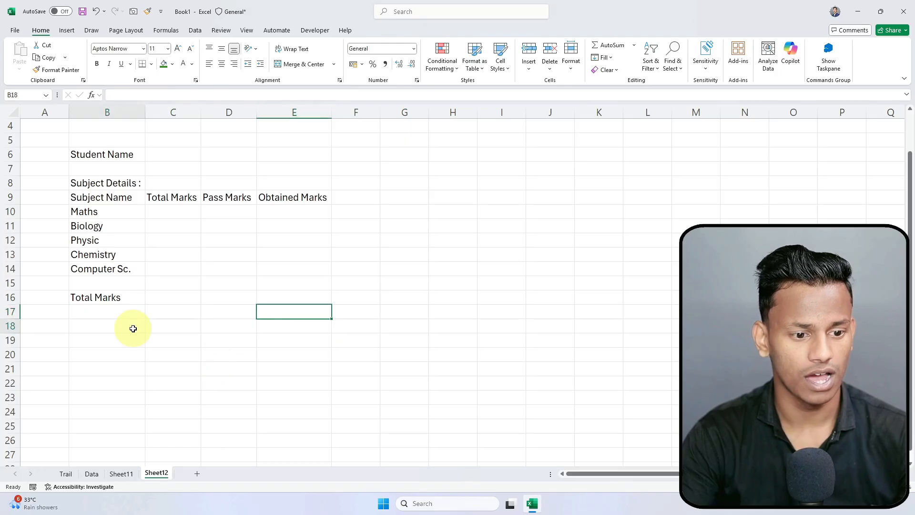
text(Percenta)
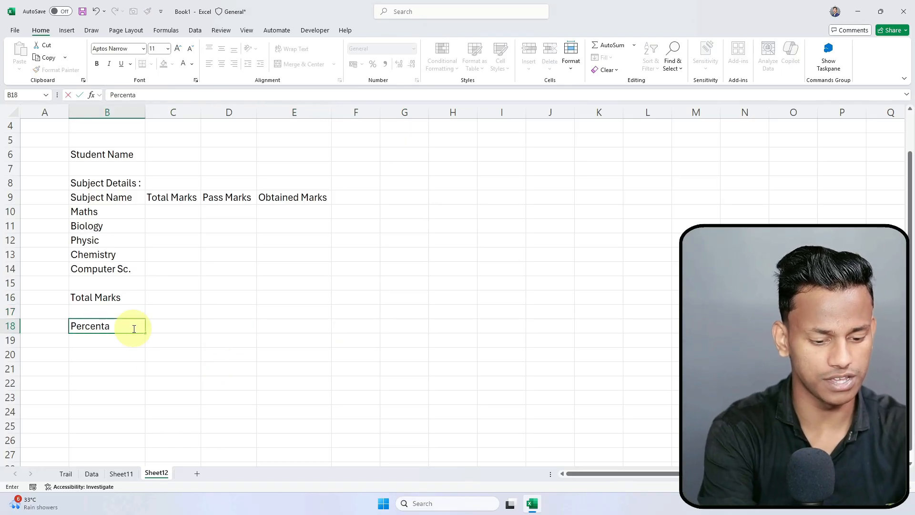
text(ge)
key(Tab)
key(Return)
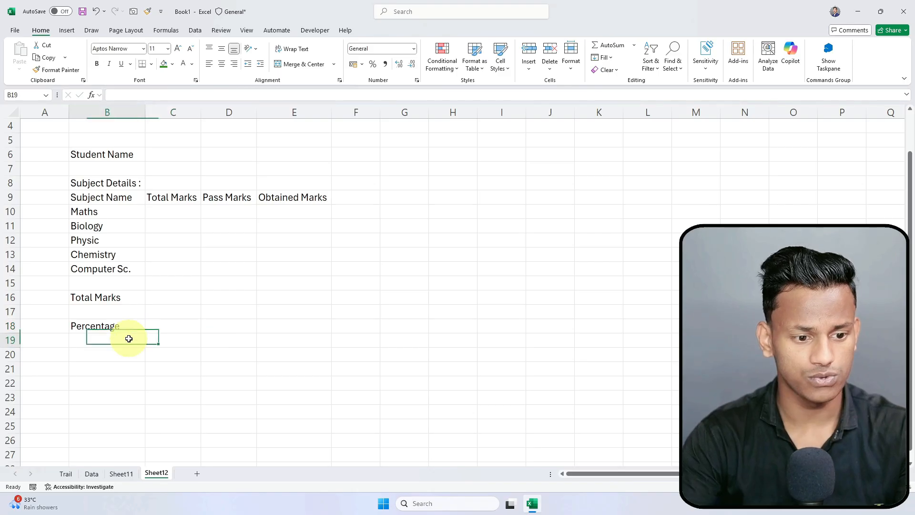
text(Rank)
key(Return)
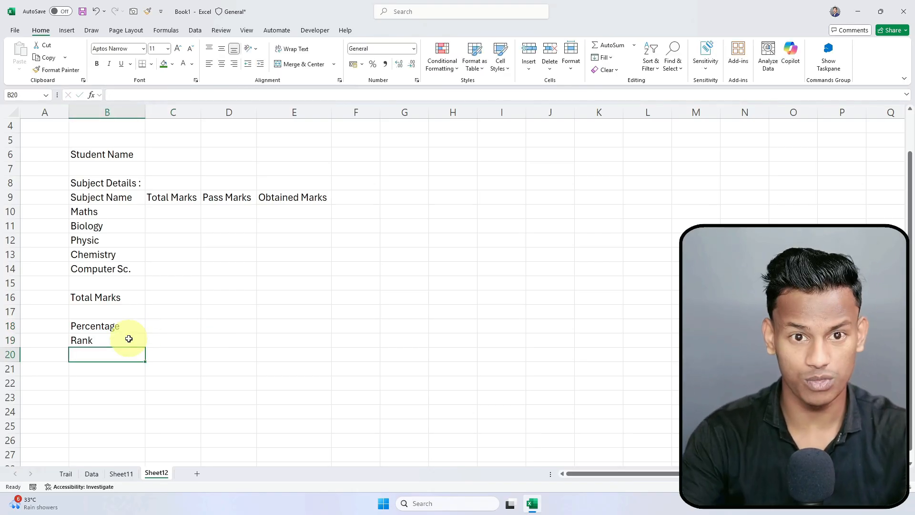
Step: Check the finished marksheet on Sheet11, then add the Status label in B20 on Sheet12
click(121, 473)
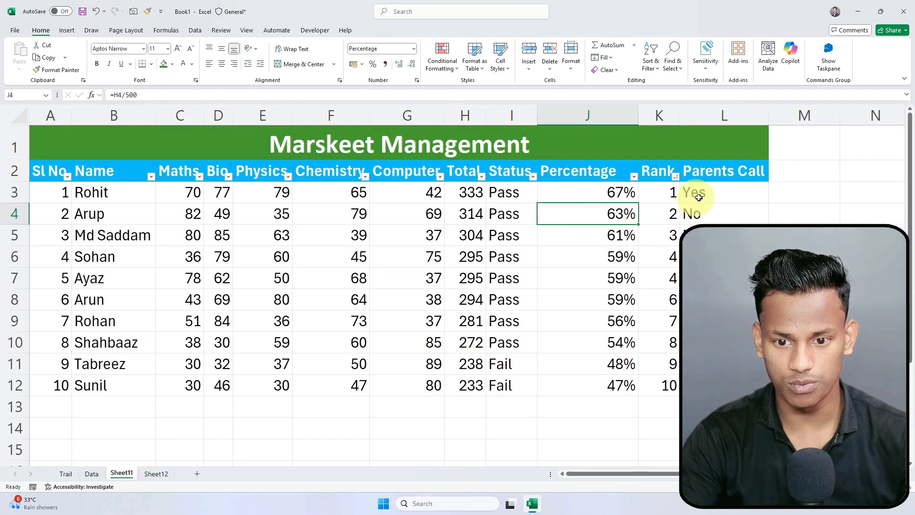
click(699, 197)
click(599, 210)
click(156, 473)
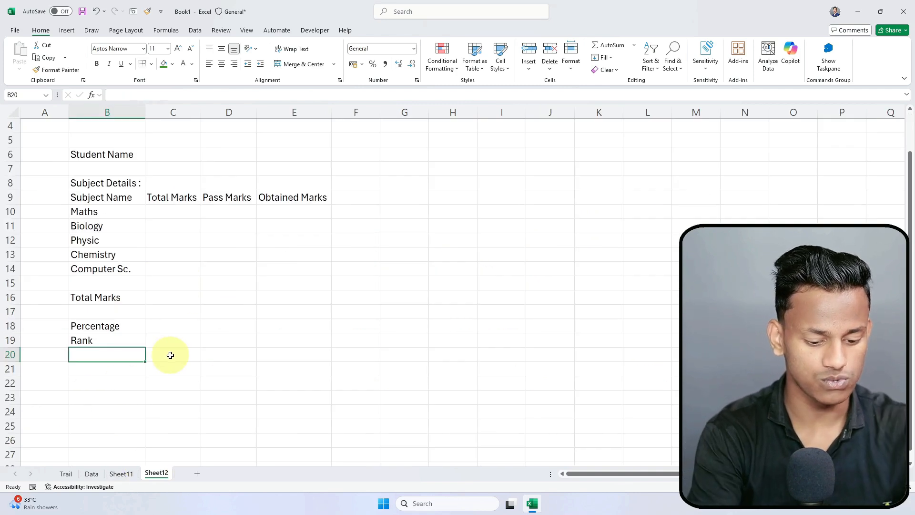
text(Sta)
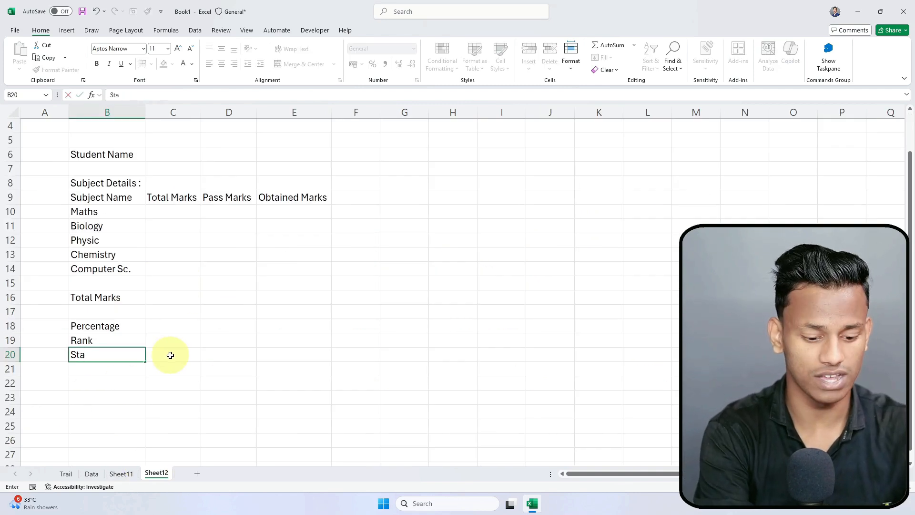
text(tus)
key(Return)
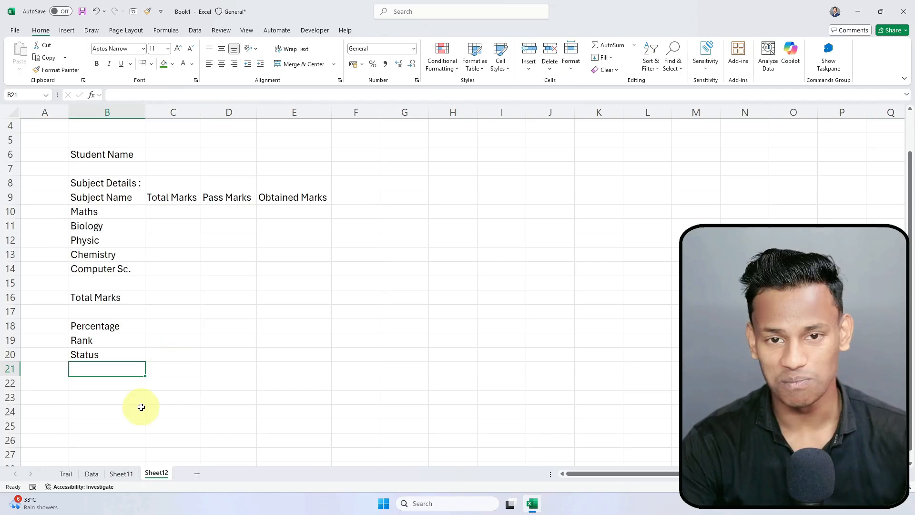
click(123, 386)
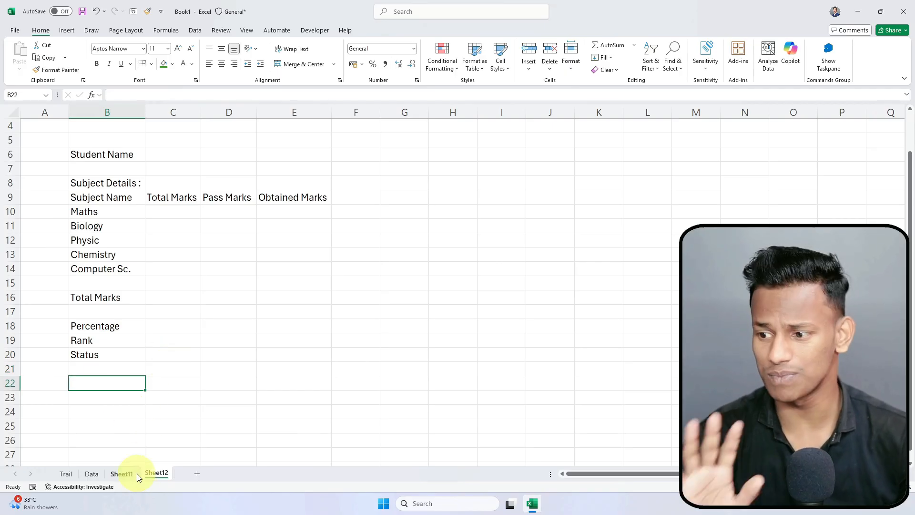
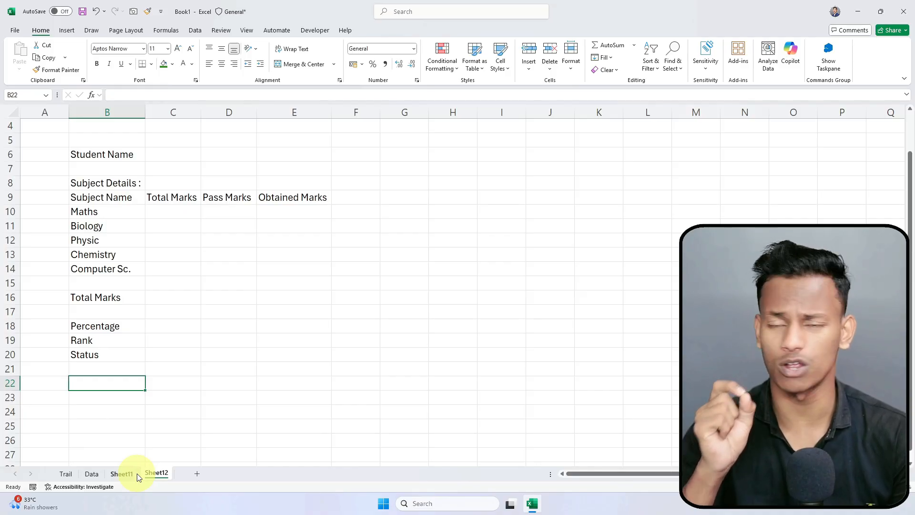
Step: Delete the blue subject header columns H through L on Sheet12
click(129, 474)
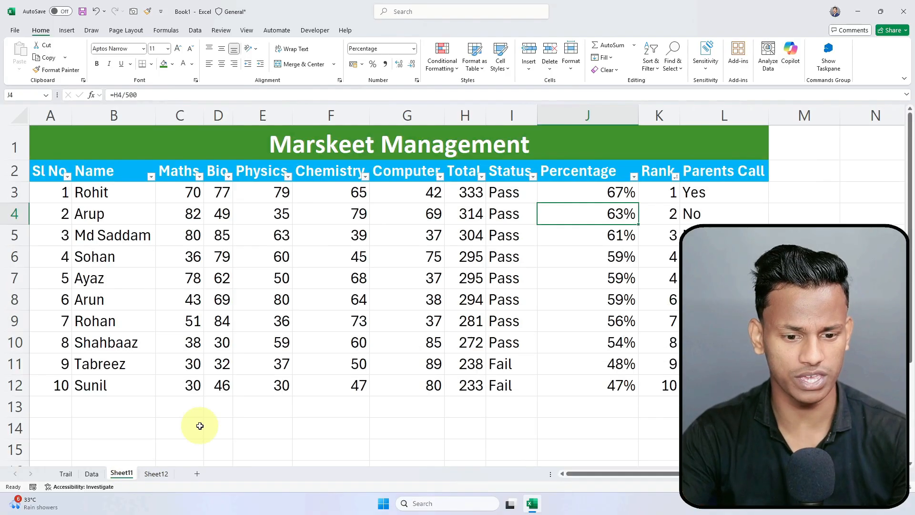
click(155, 473)
click(100, 371)
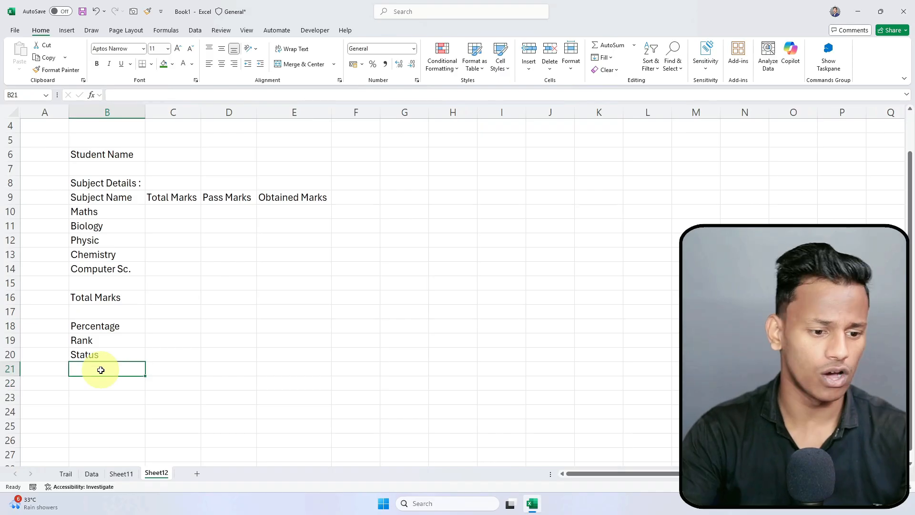
scroll(110, 371, up, 1)
click(231, 353)
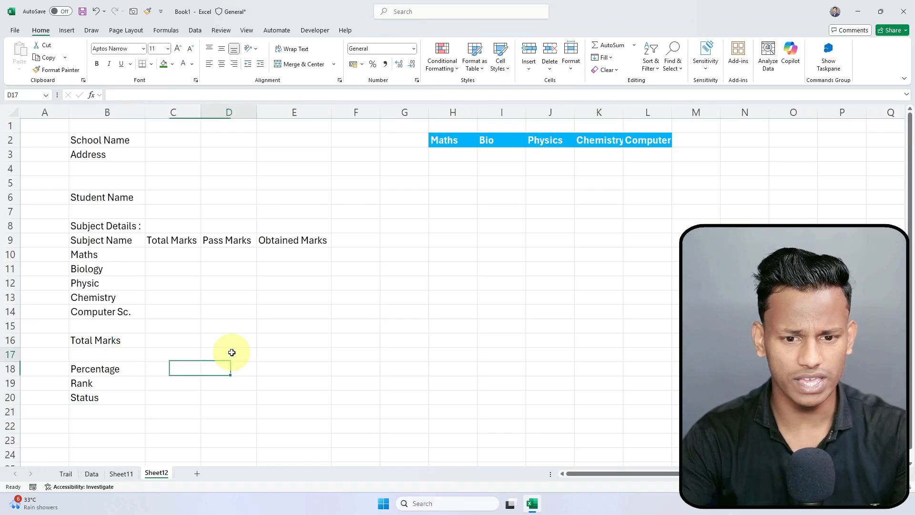
drag(448, 113, 653, 109)
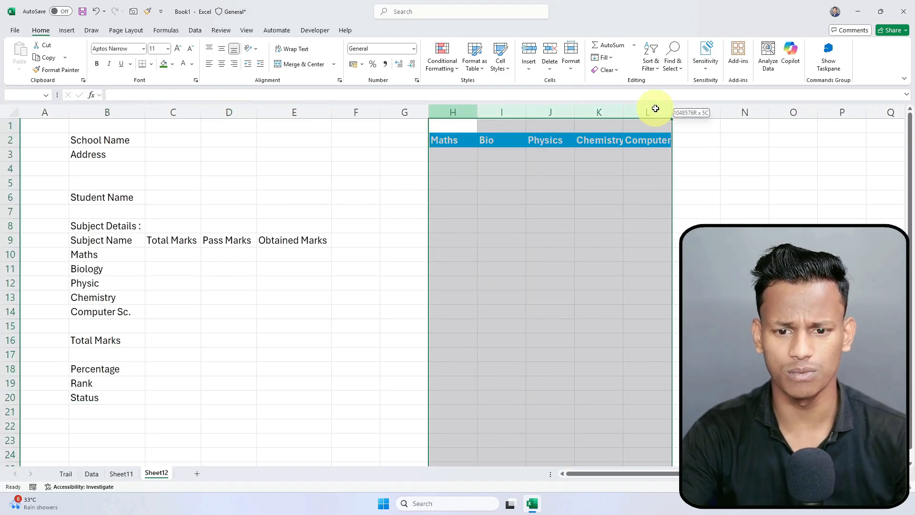
right_click(626, 114)
click(651, 219)
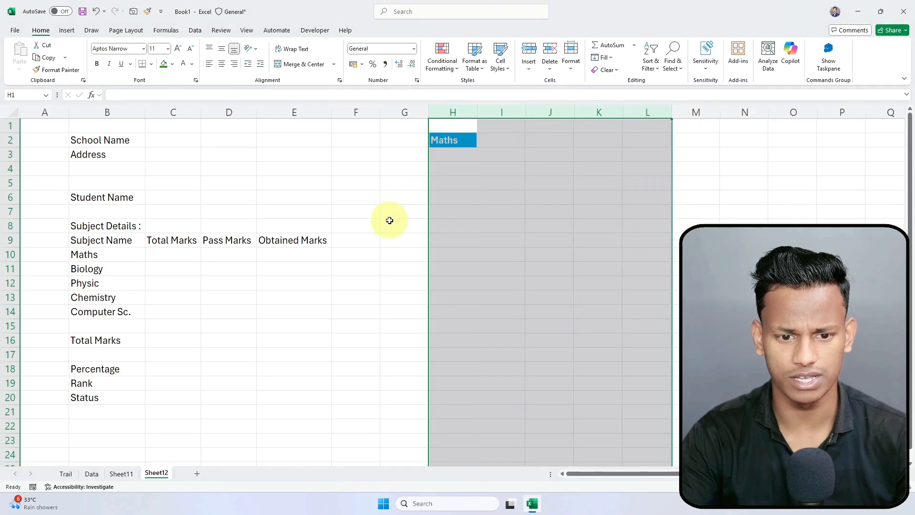
click(362, 213)
Step: Merge School Name and Address across B2:E3 row by row and centre them
drag(82, 139, 325, 155)
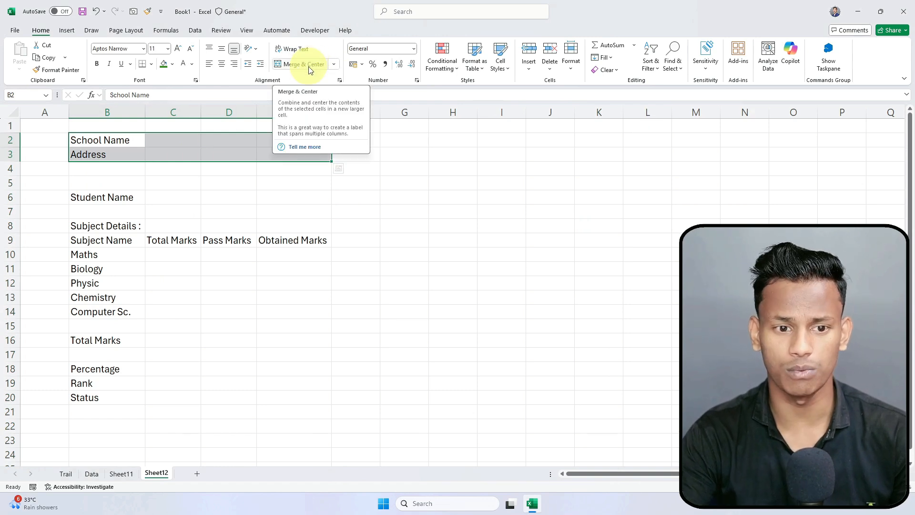
click(311, 66)
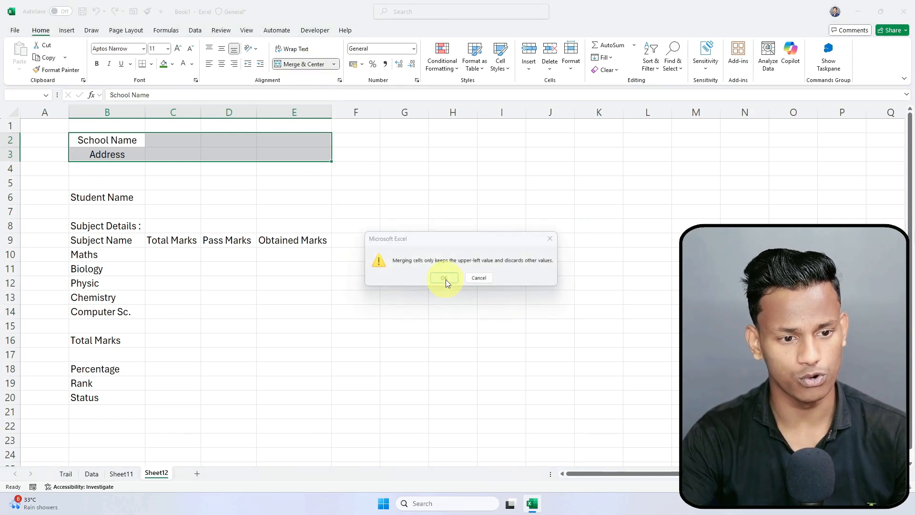
click(444, 279)
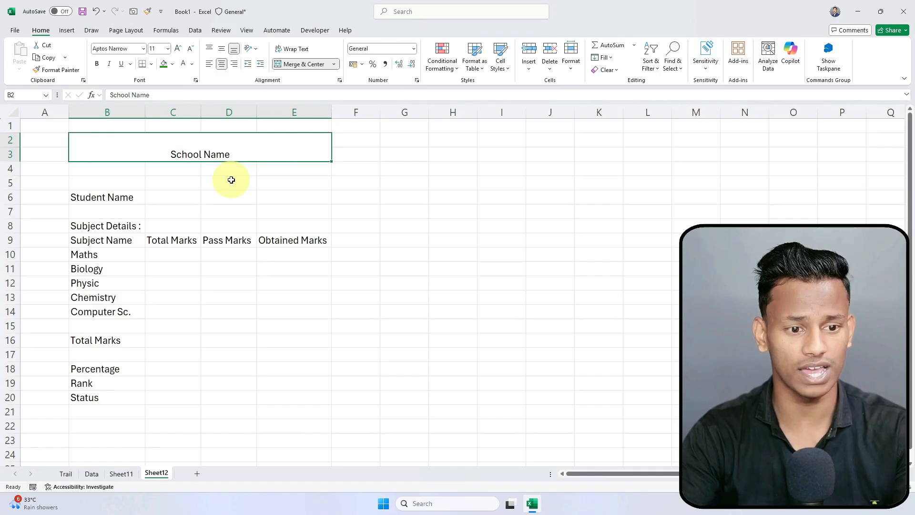
key(ctrl+z)
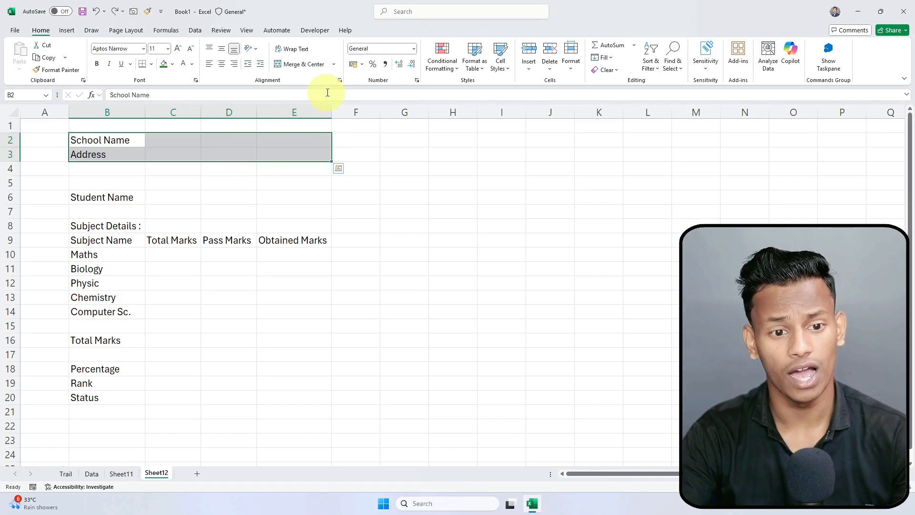
click(336, 66)
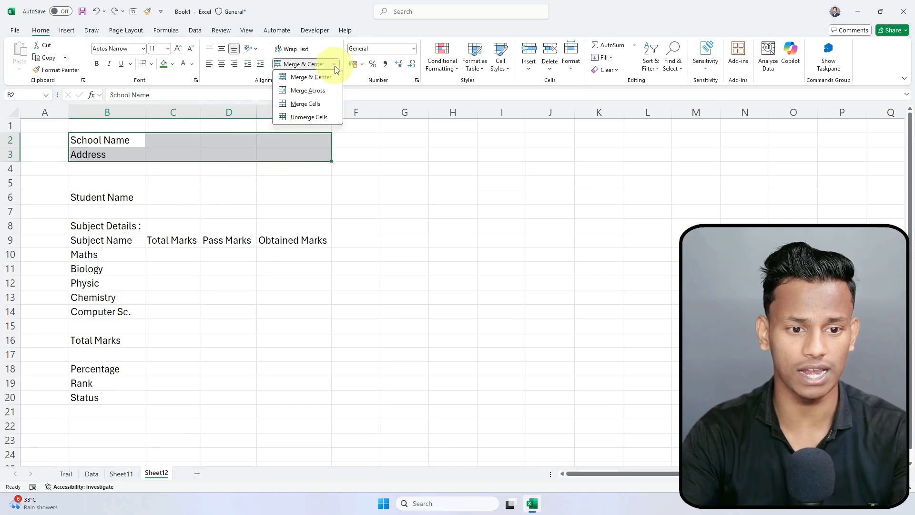
click(309, 90)
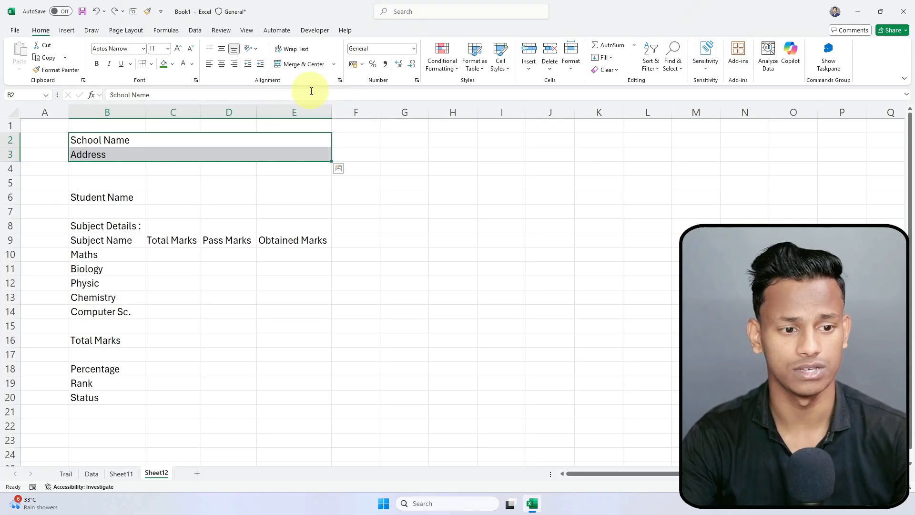
click(222, 64)
click(232, 215)
Step: Merge and centre C6:E6 to hold the student name
click(119, 200)
click(172, 197)
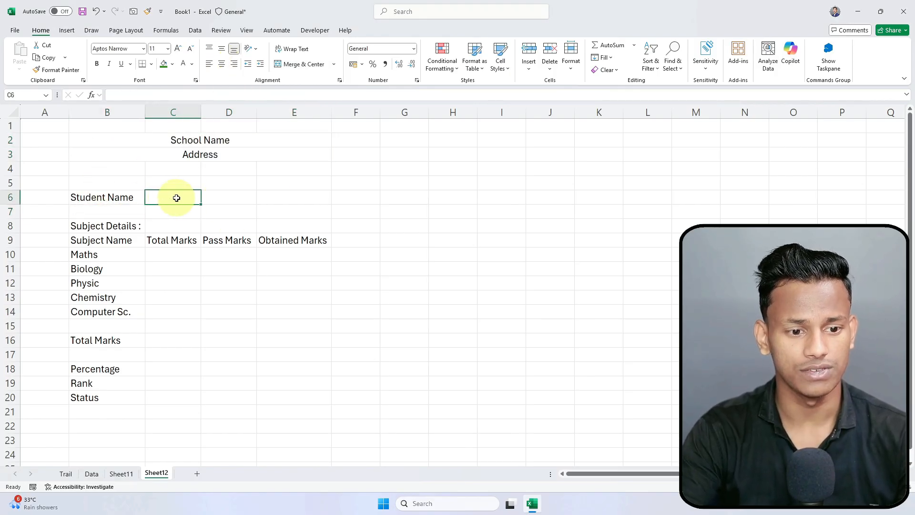
drag(176, 197, 305, 194)
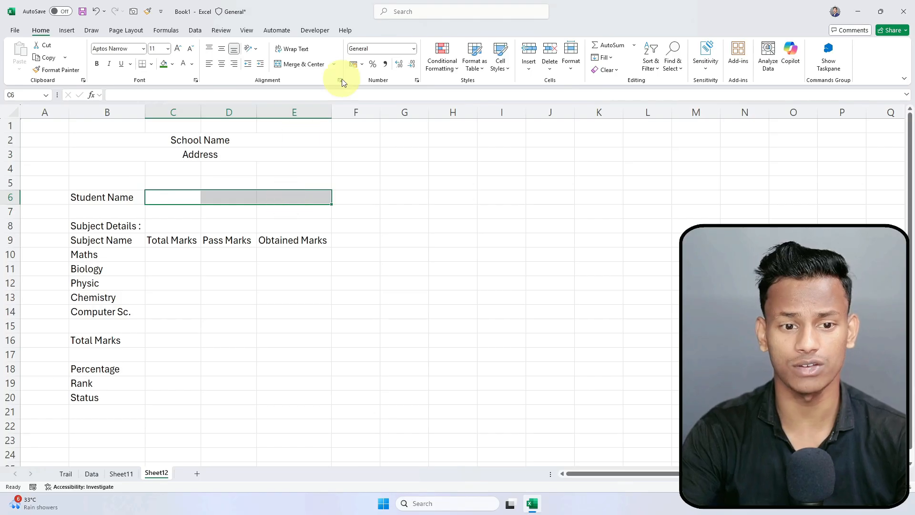
click(302, 70)
click(239, 298)
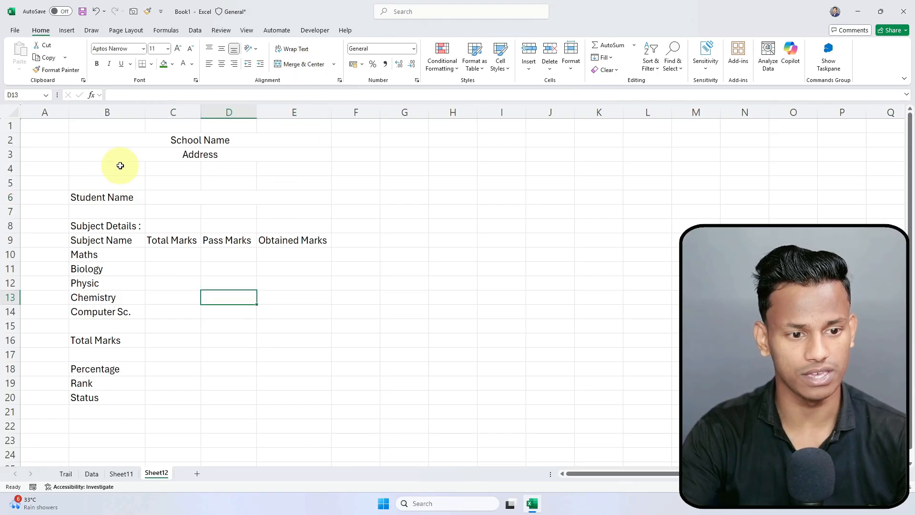
Step: Review the report card block, then the student names B3:B12 on Sheet11
drag(86, 137, 265, 410)
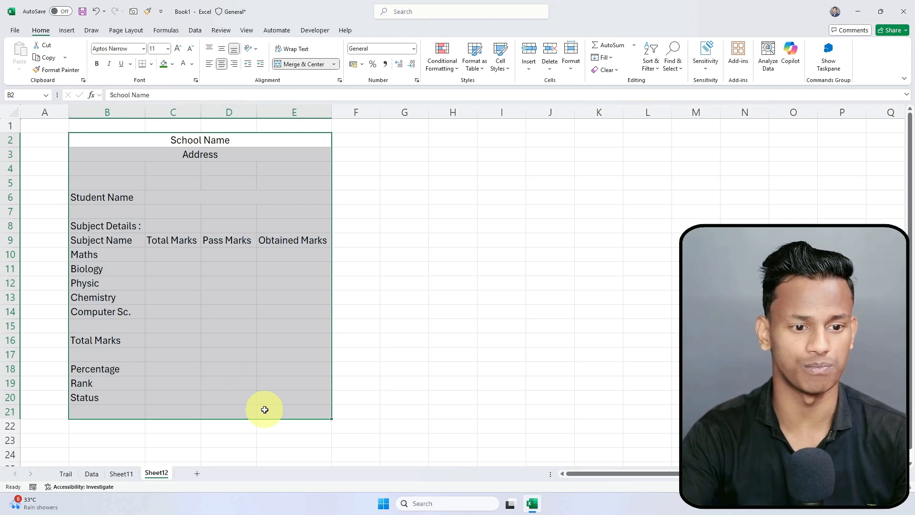
click(264, 410)
click(213, 199)
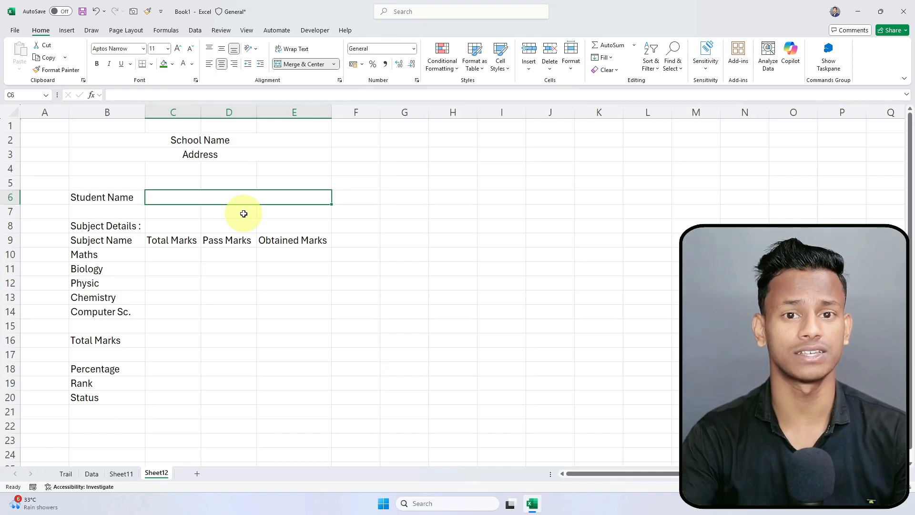
click(122, 474)
drag(108, 192, 91, 382)
click(156, 474)
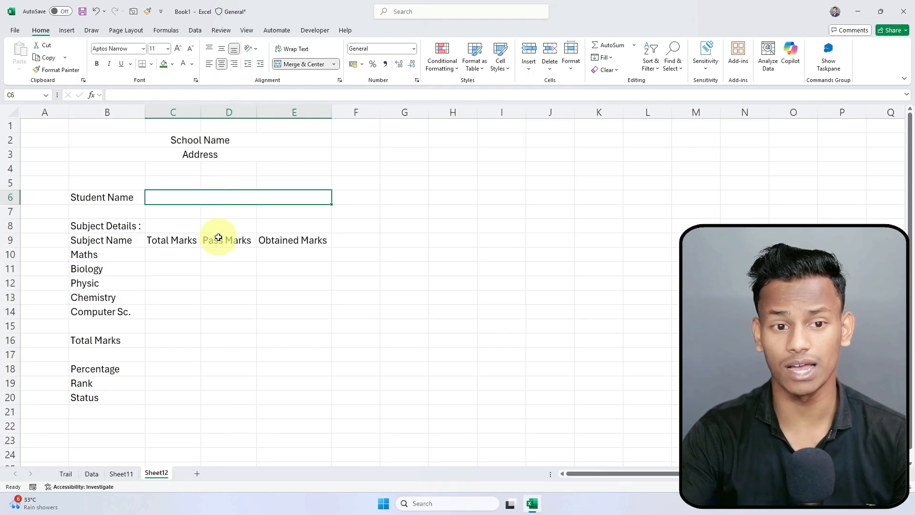
Step: Add a List data validation to C6 sourced from Sheet11's student names
click(196, 32)
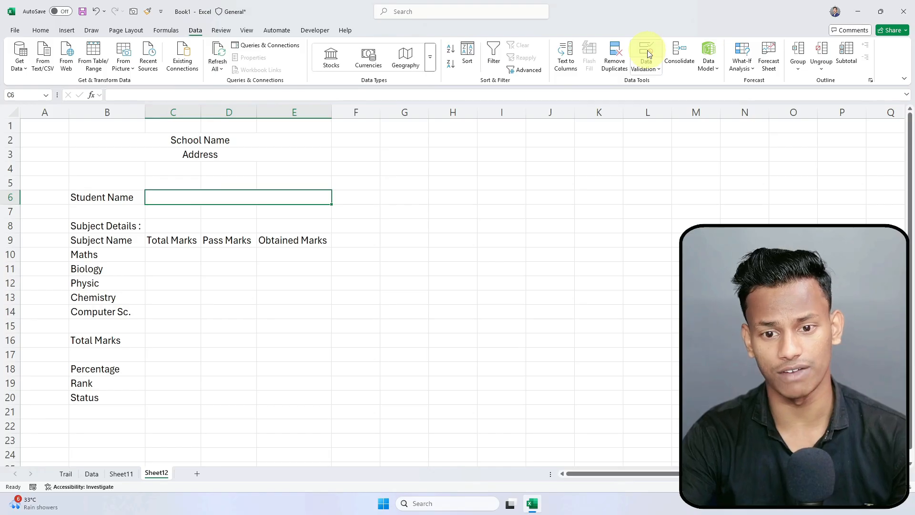
click(648, 52)
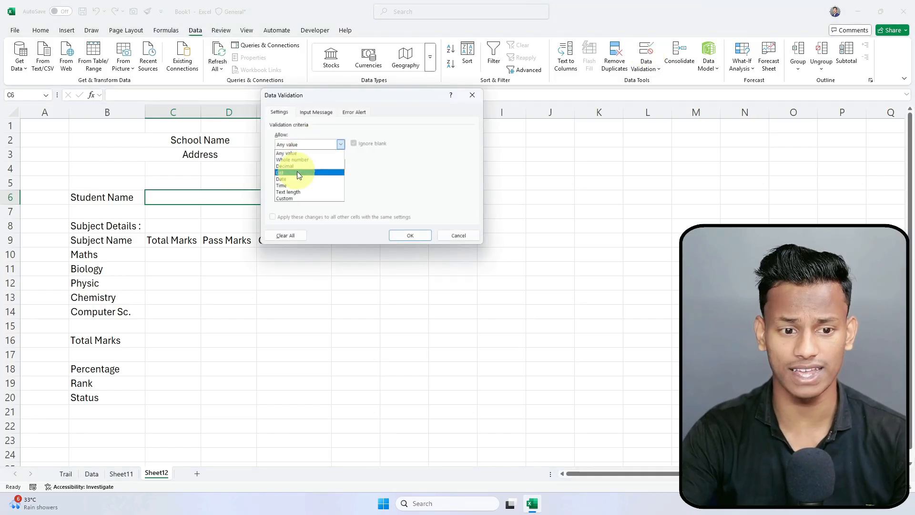
click(296, 172)
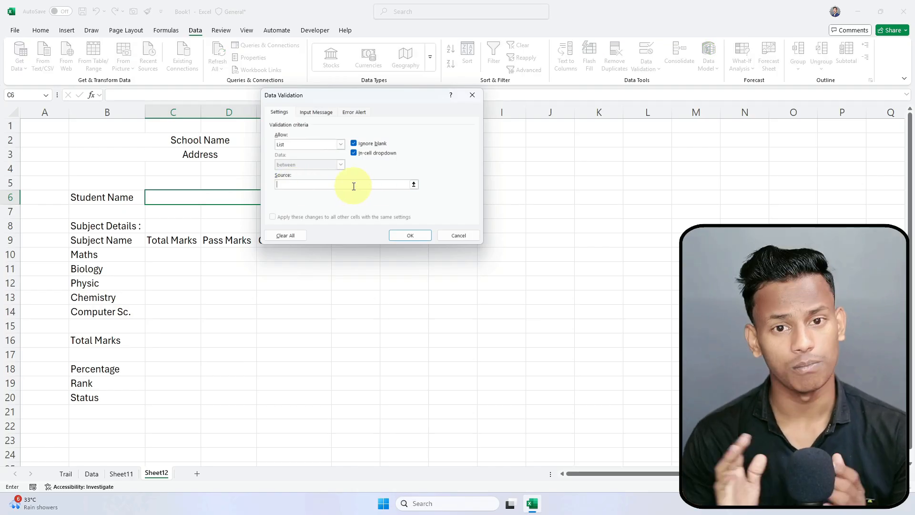
click(413, 185)
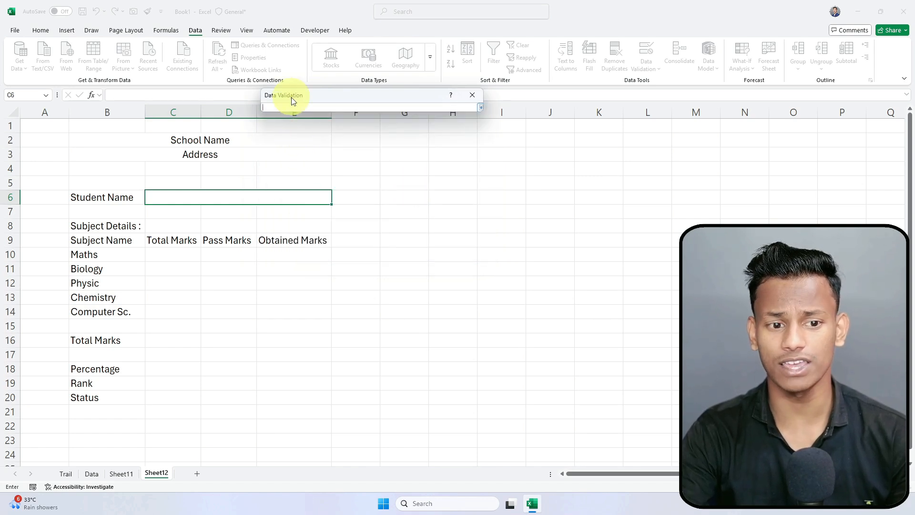
click(120, 474)
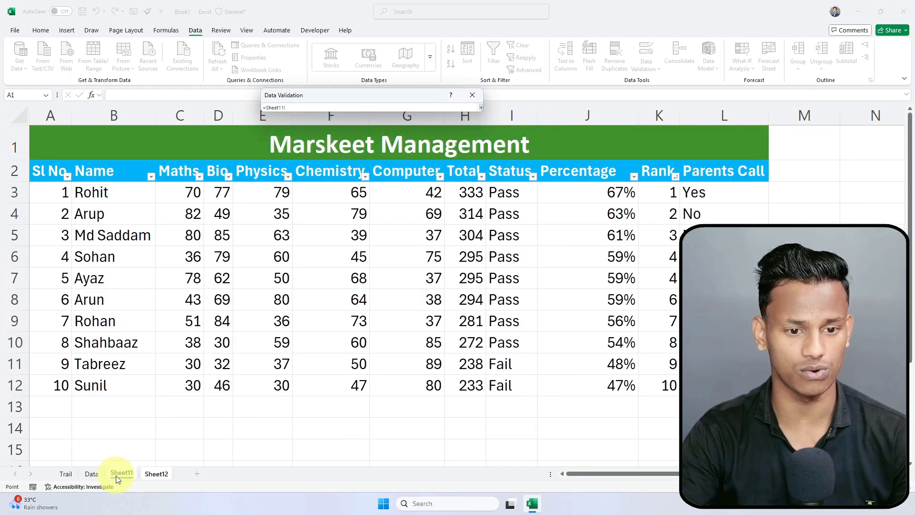
drag(94, 189, 94, 388)
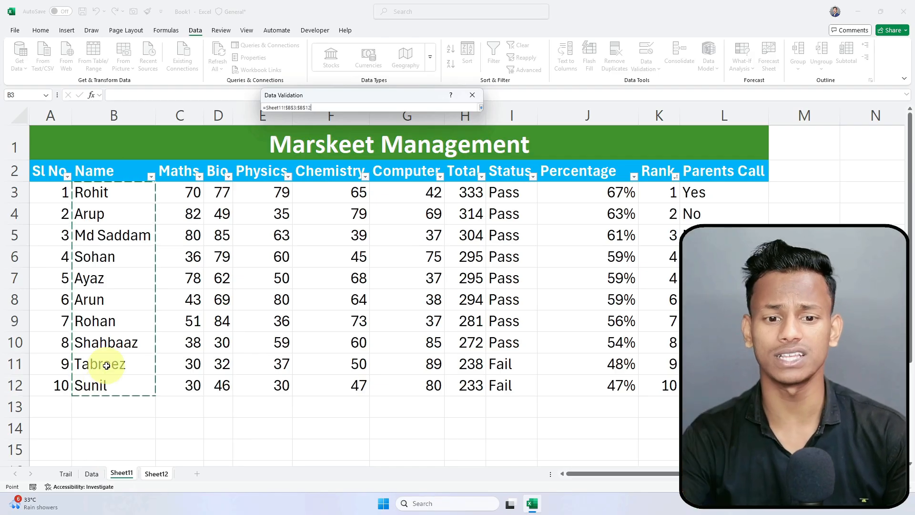
key(Return)
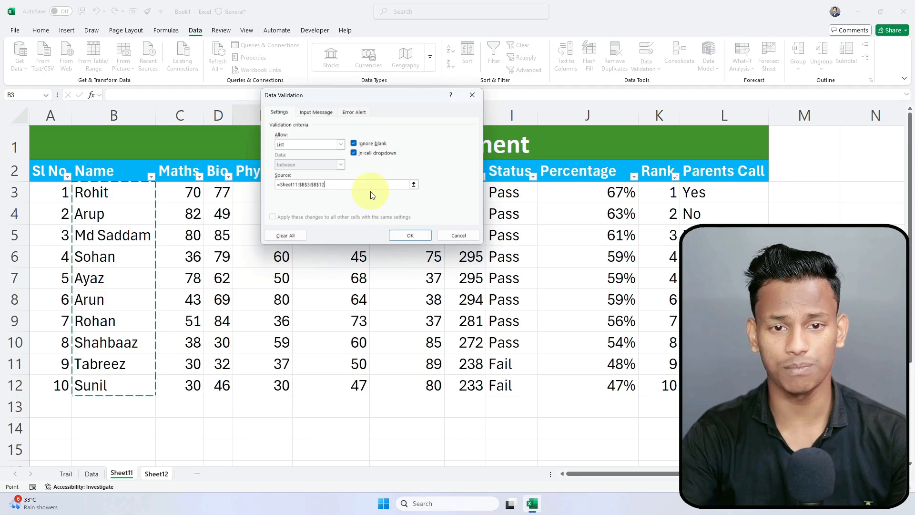
click(411, 233)
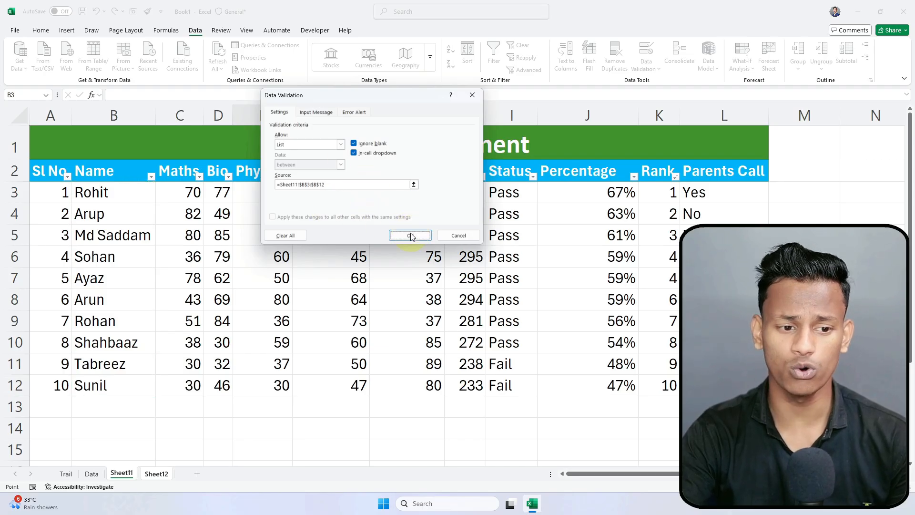
click(383, 240)
click(300, 199)
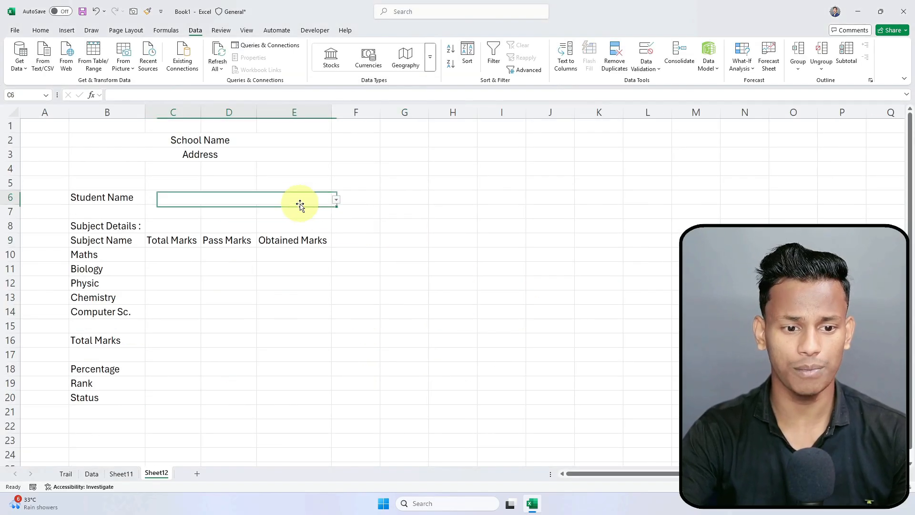
click(337, 200)
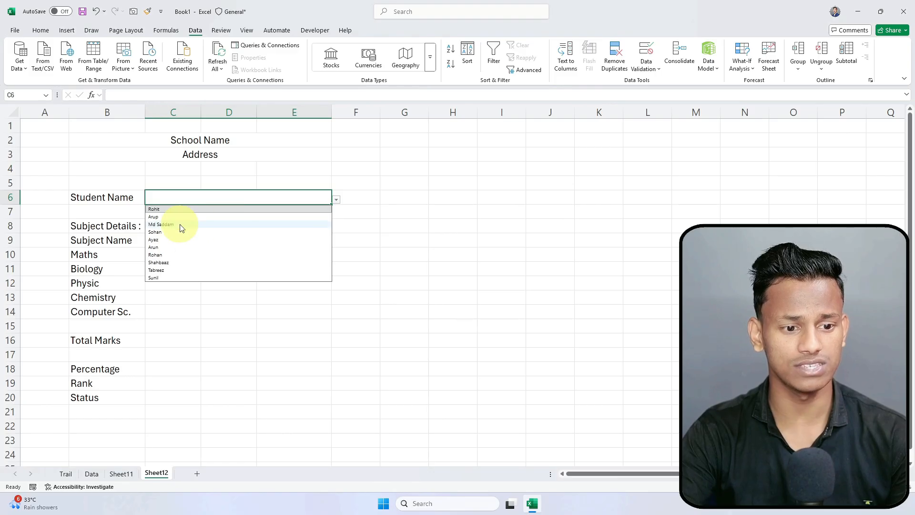
click(181, 224)
click(336, 199)
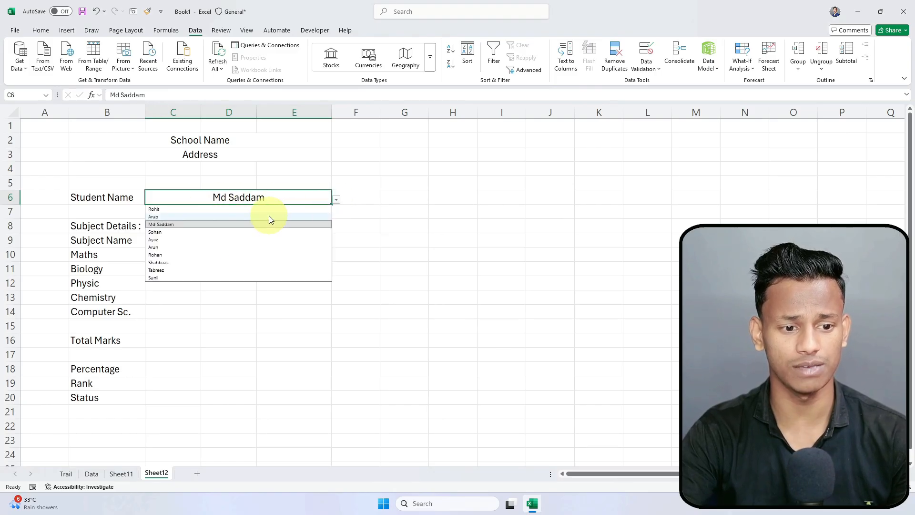
click(267, 215)
click(336, 200)
click(297, 242)
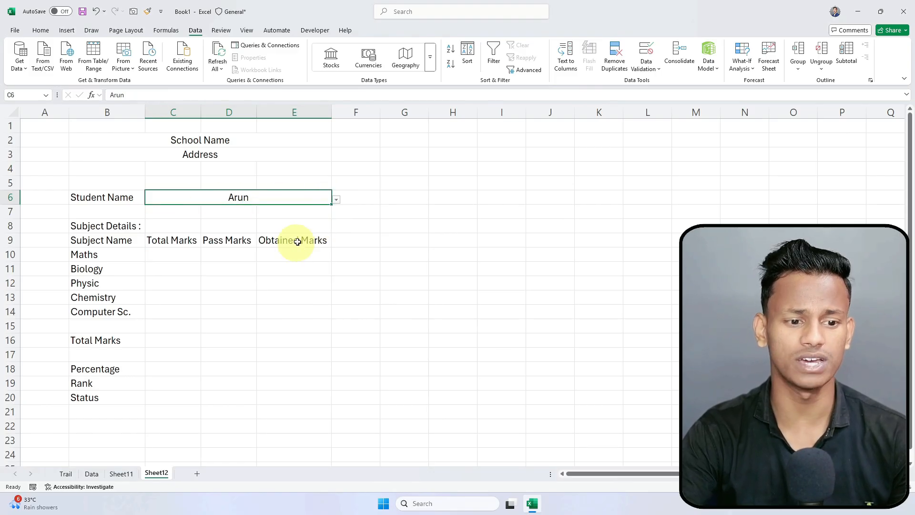
click(337, 200)
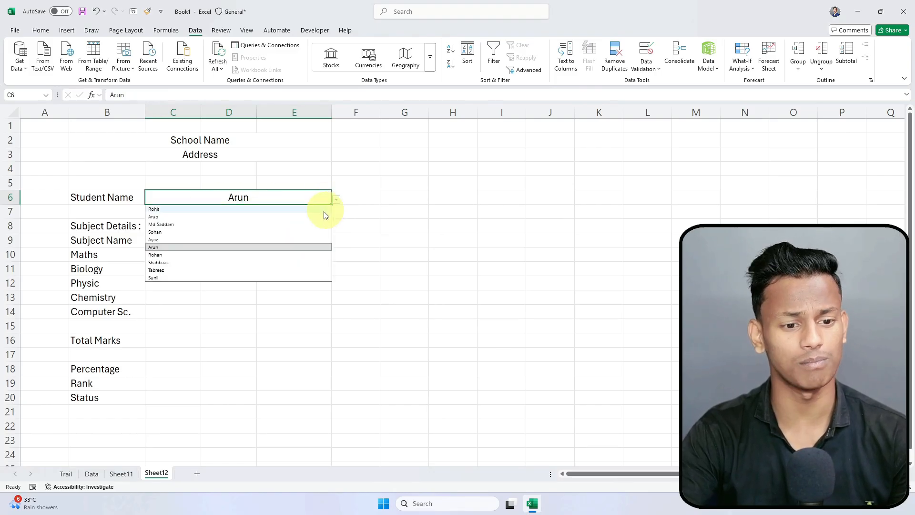
click(282, 212)
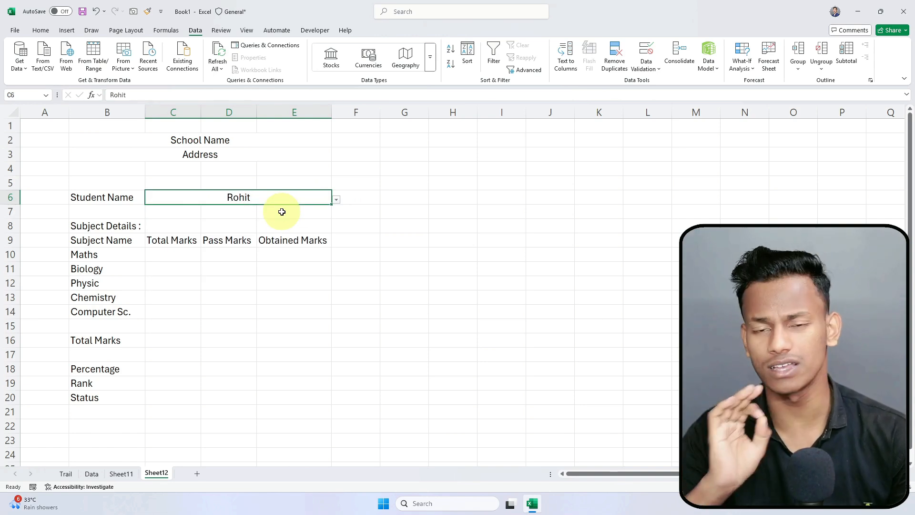
Step: Compare the report card's subject area B10:D21 with Sheet11's marks table
click(168, 253)
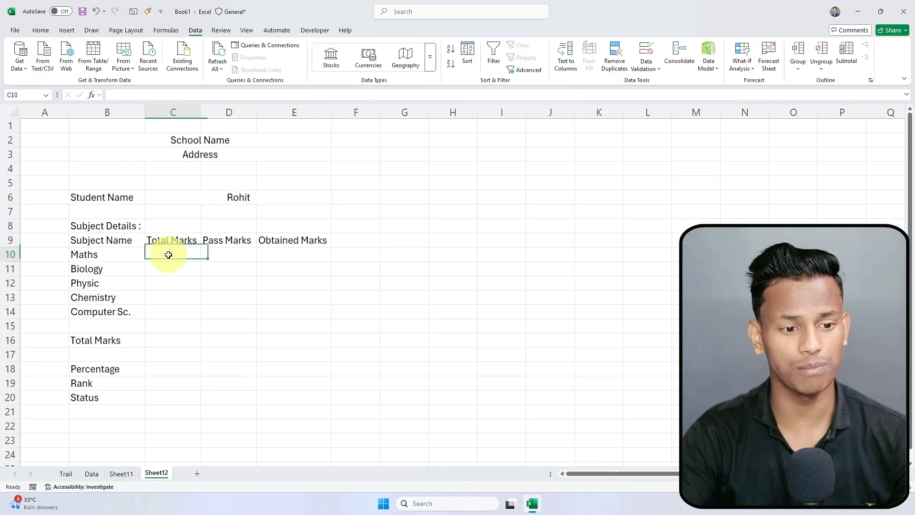
drag(82, 256, 238, 413)
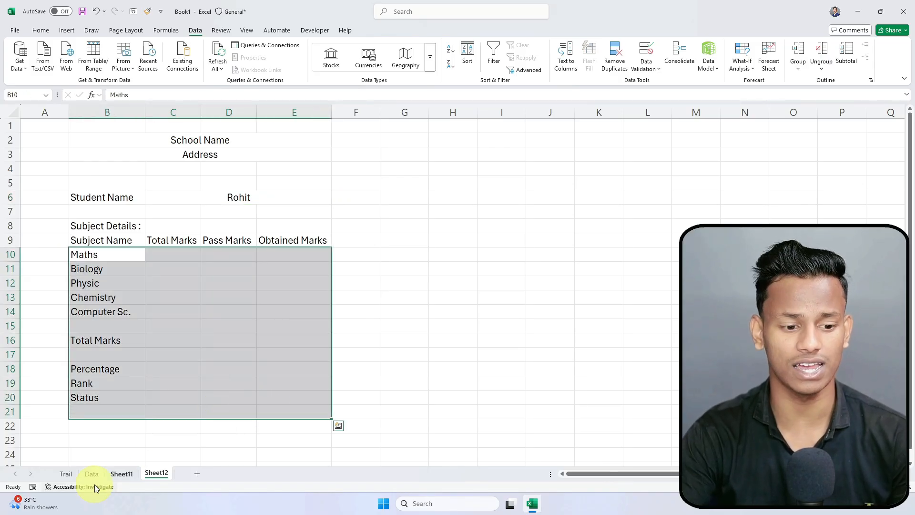
click(121, 474)
click(162, 474)
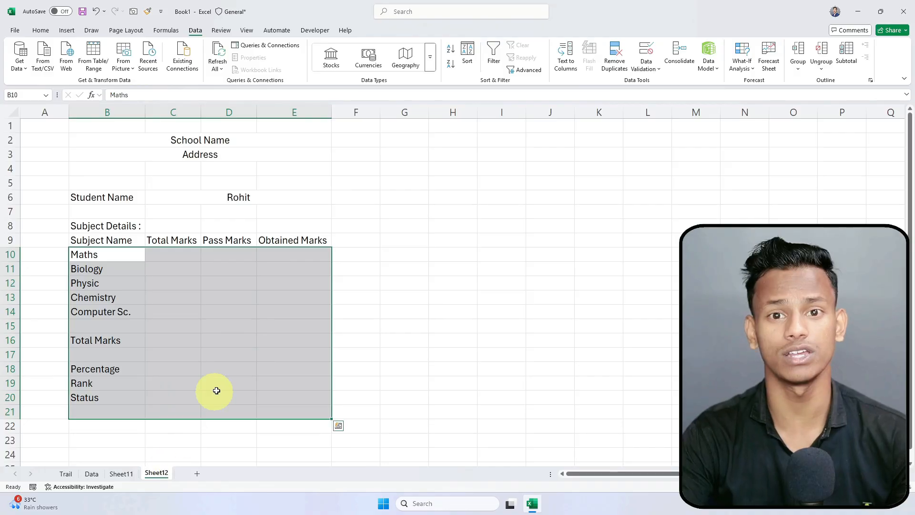
click(290, 334)
click(119, 475)
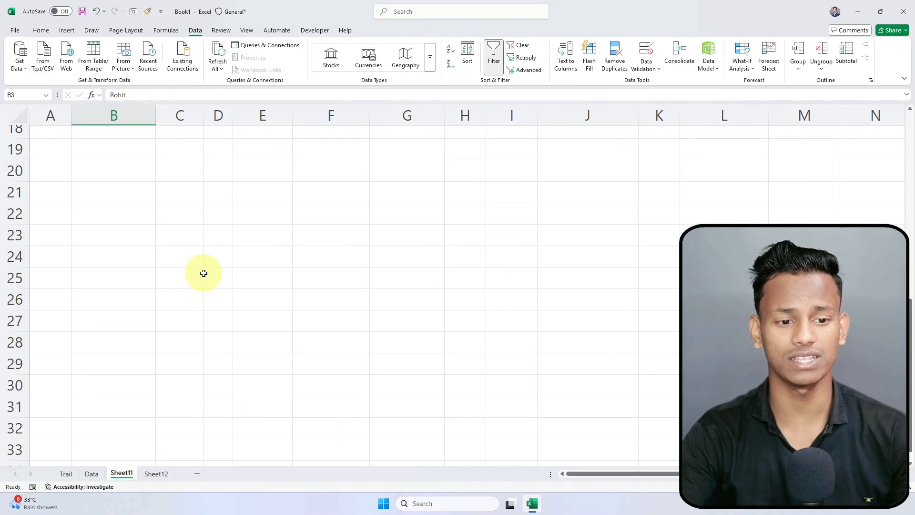
scroll(91, 307, down, 3)
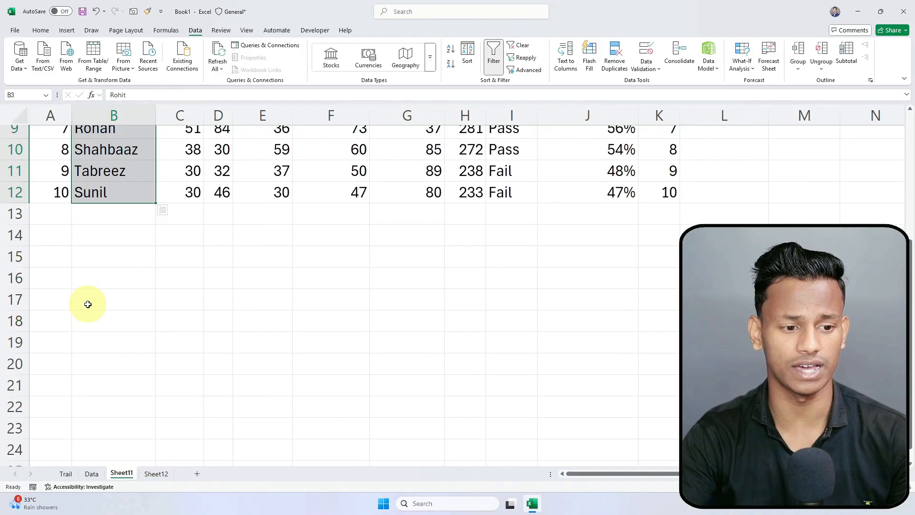
drag(64, 209, 91, 453)
scroll(181, 395, up, 3)
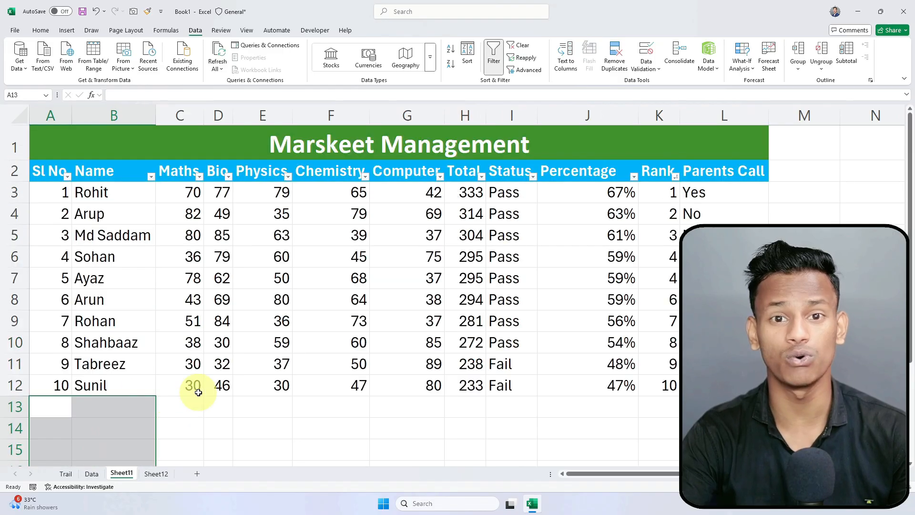
click(156, 474)
Step: Insert a blank row at row 5 and select B5:E5 for a title
click(162, 268)
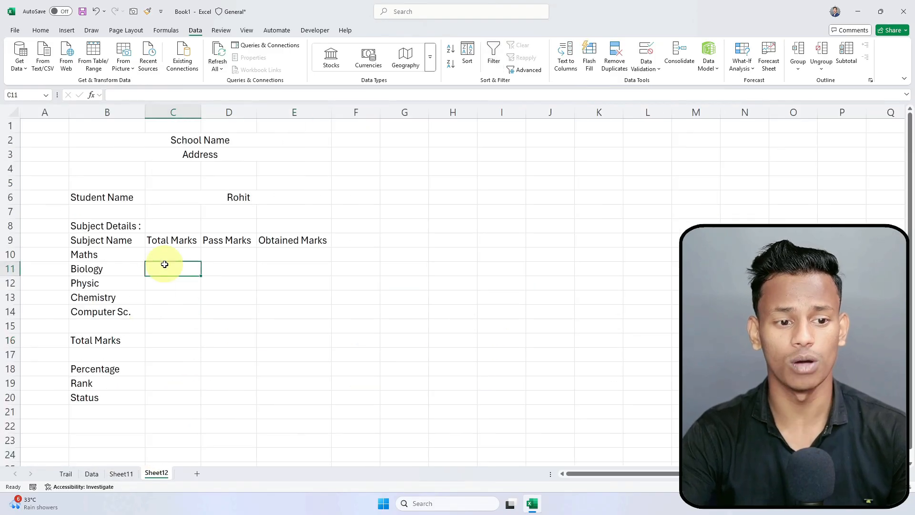
click(187, 125)
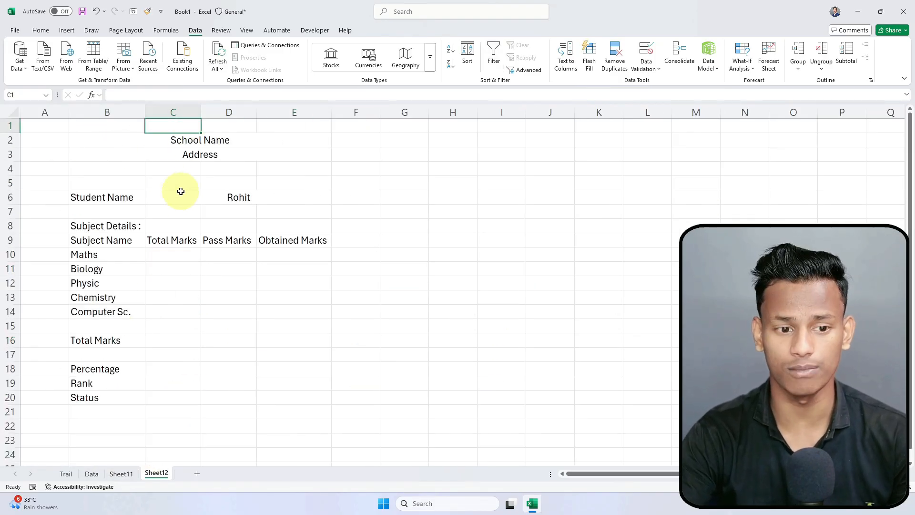
double_click(5, 176)
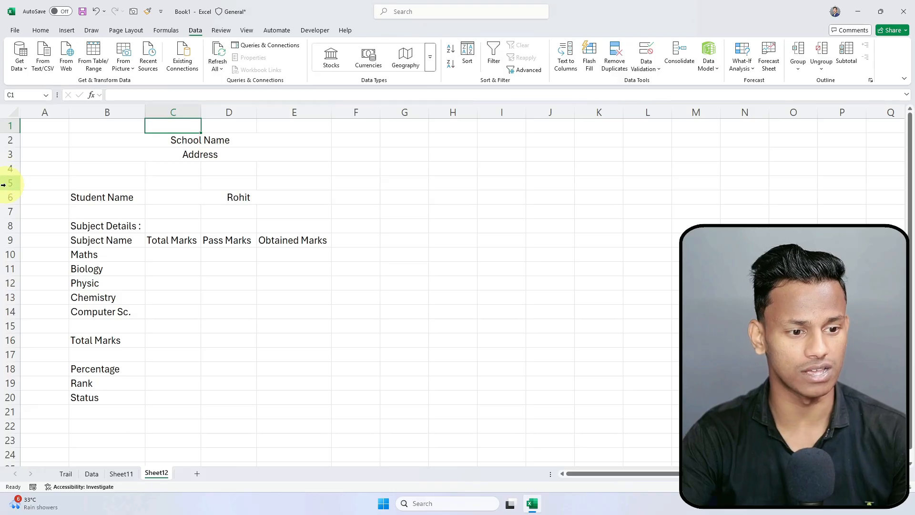
right_click(7, 183)
click(35, 276)
click(168, 184)
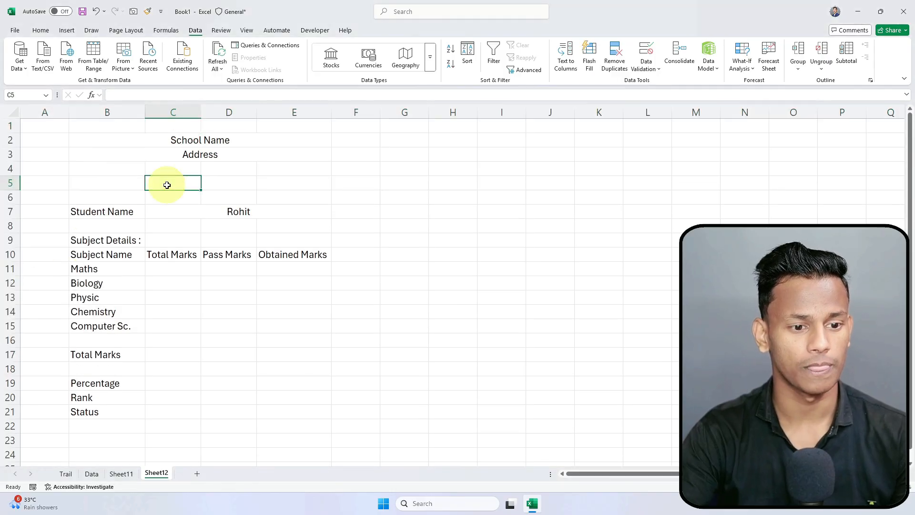
drag(112, 184, 328, 182)
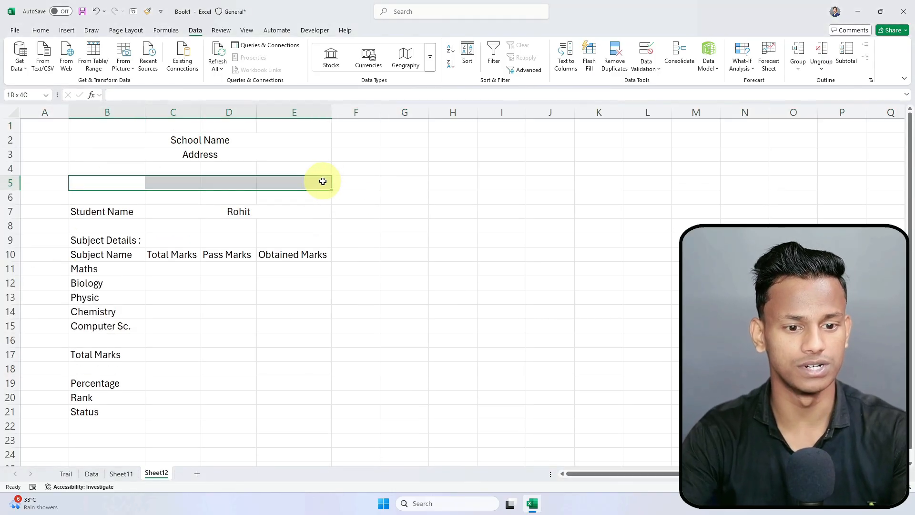
click(40, 30)
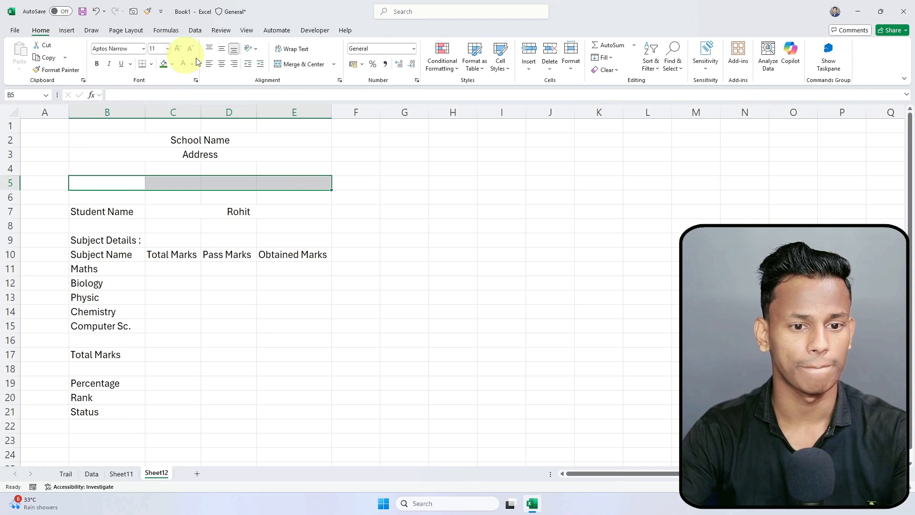
Step: Merge B5:E5 with the title Report Card and left-align Rohit in C7
click(292, 65)
text(Report Card)
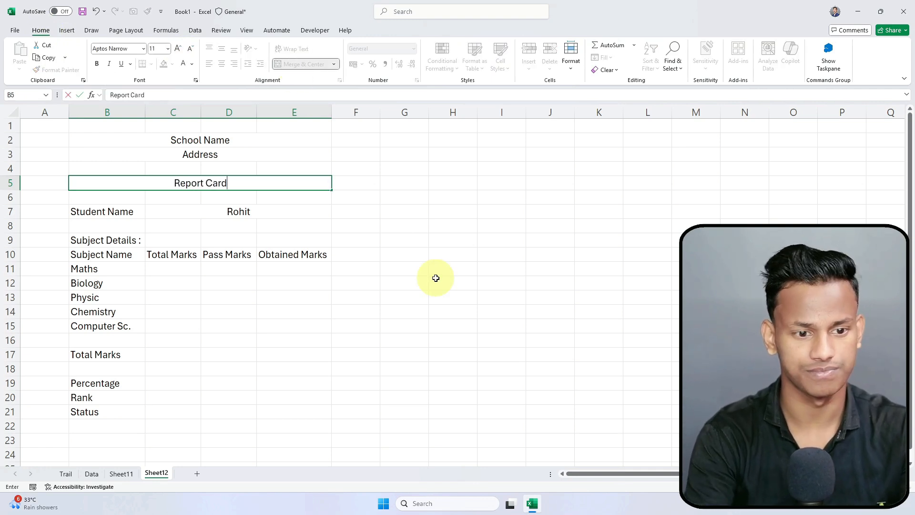
key(Return)
click(266, 213)
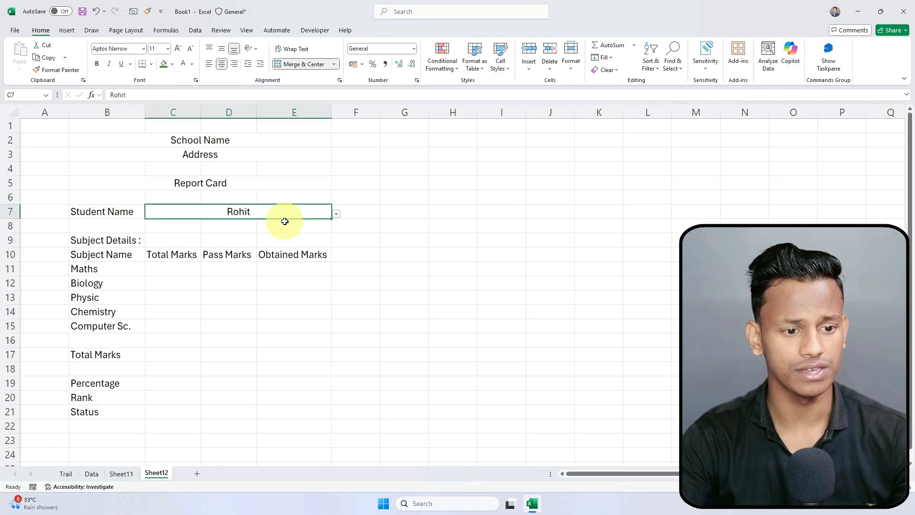
click(208, 66)
click(204, 370)
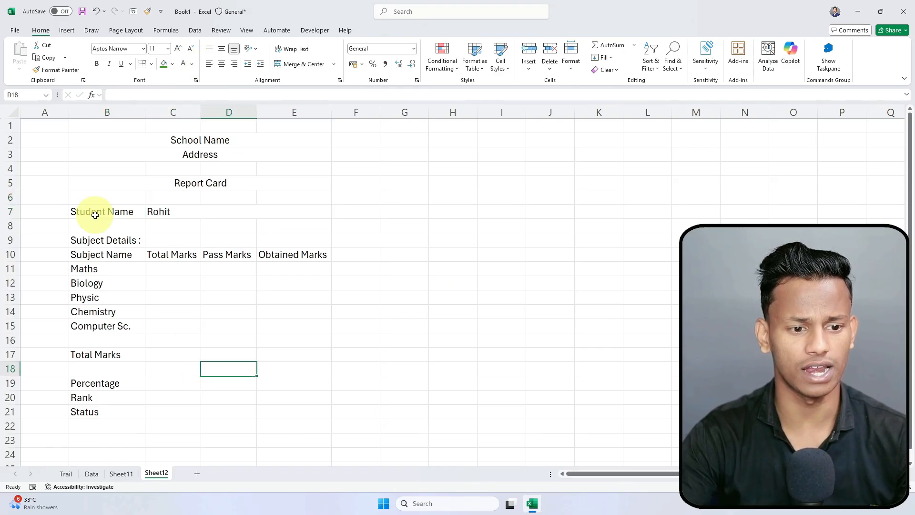
Step: Enter 100 as Total Marks in C11 and fill it down to C15
click(178, 269)
text(1000)
key(BackSpace)
key(Return)
click(178, 270)
drag(201, 275, 162, 328)
Step: Shorten the B17 label from Total Marks to Total
click(163, 352)
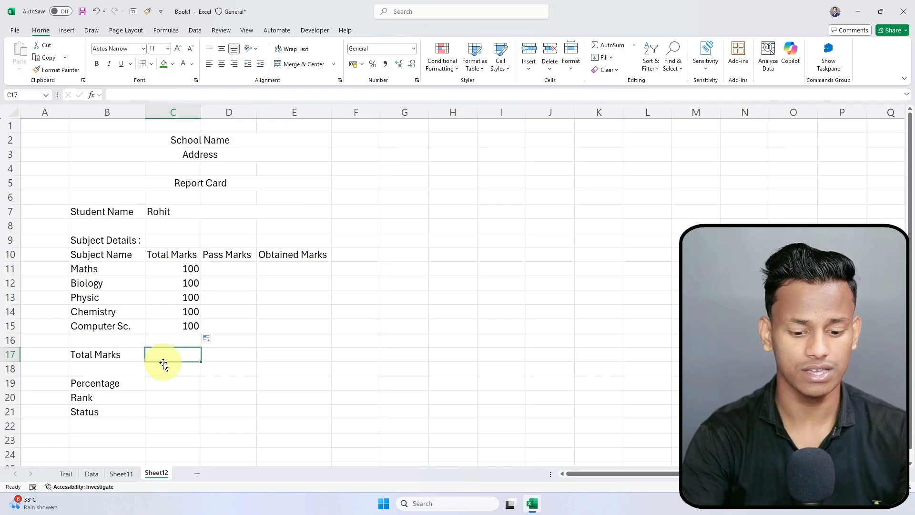
text(=)
click(118, 353)
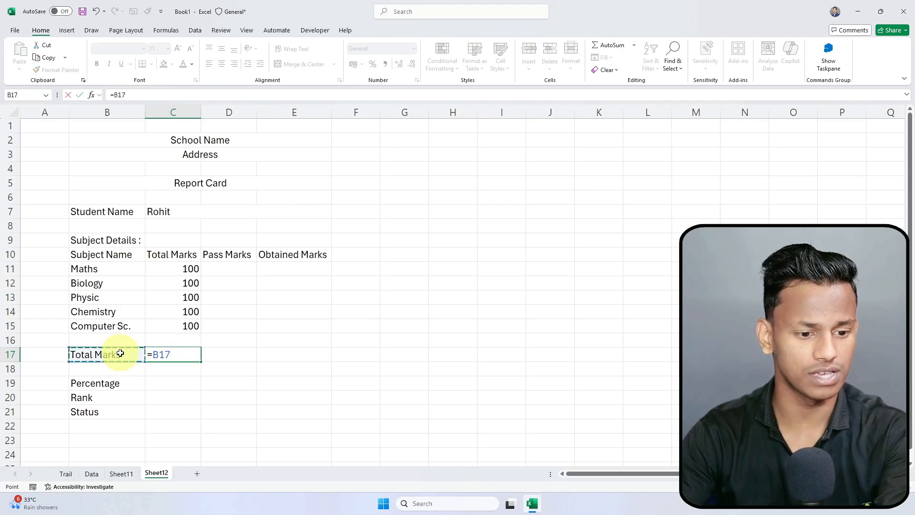
key(Return)
double_click(124, 356)
key(BackSpace)
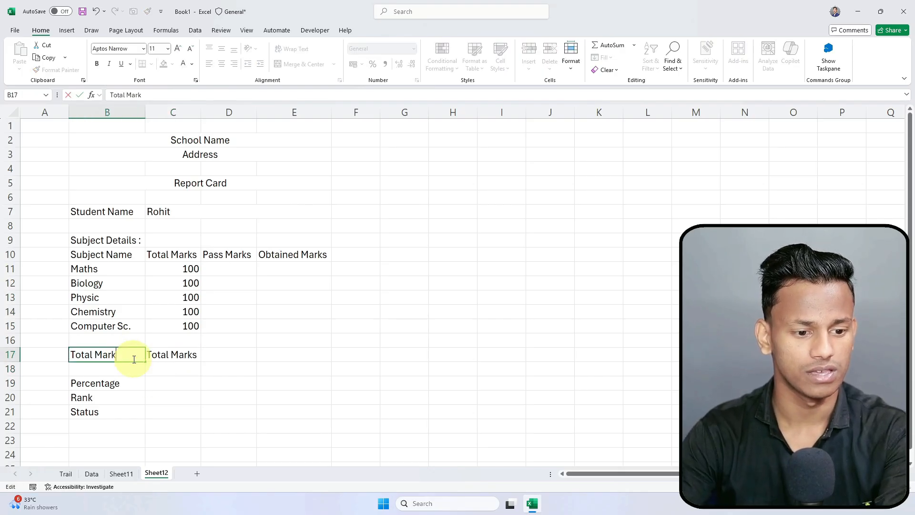
key(Up)
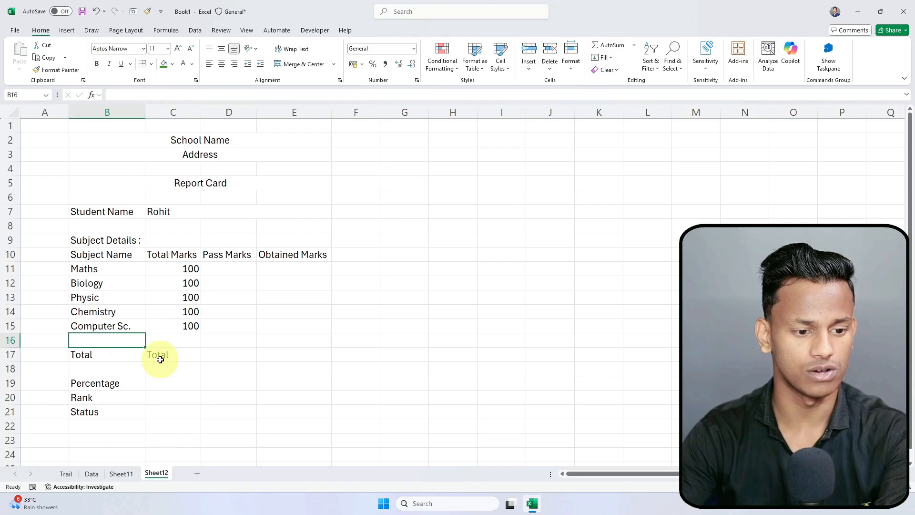
Step: Enter =SUM(C11:C15) in C17 so it shows 500
click(186, 352)
text(=)
drag(179, 268, 176, 325)
key(Return)
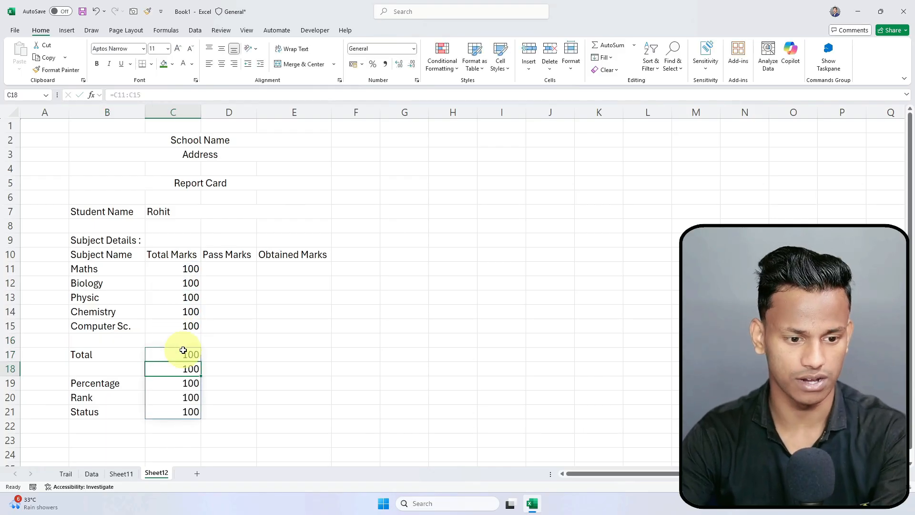
key(ctrl+z)
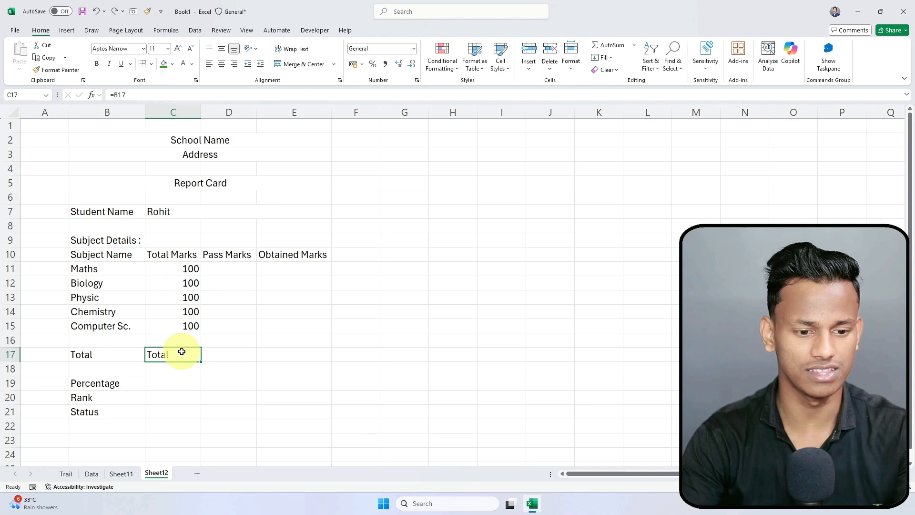
text(=sum()
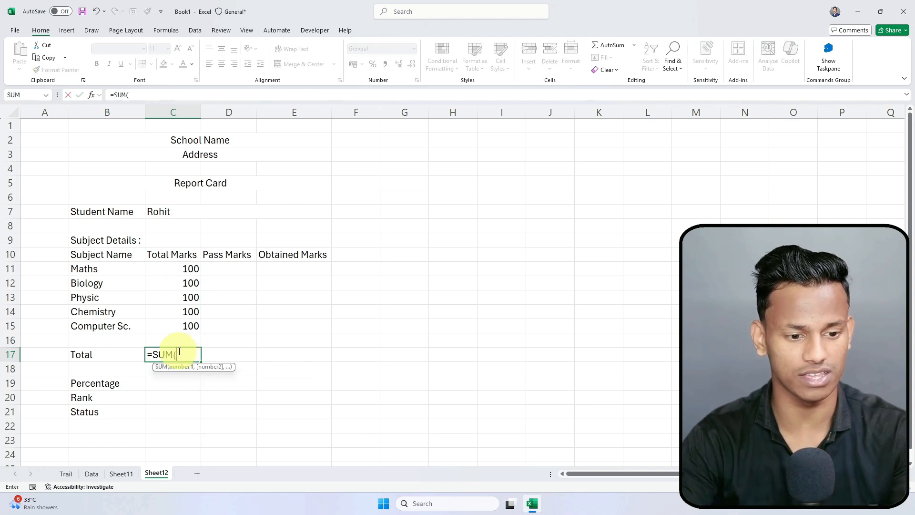
drag(183, 267, 185, 327)
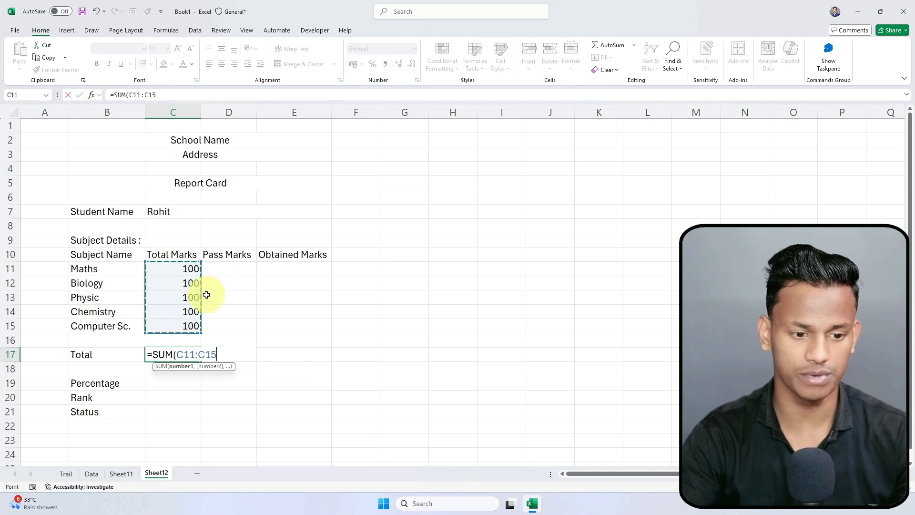
key(Return)
click(180, 355)
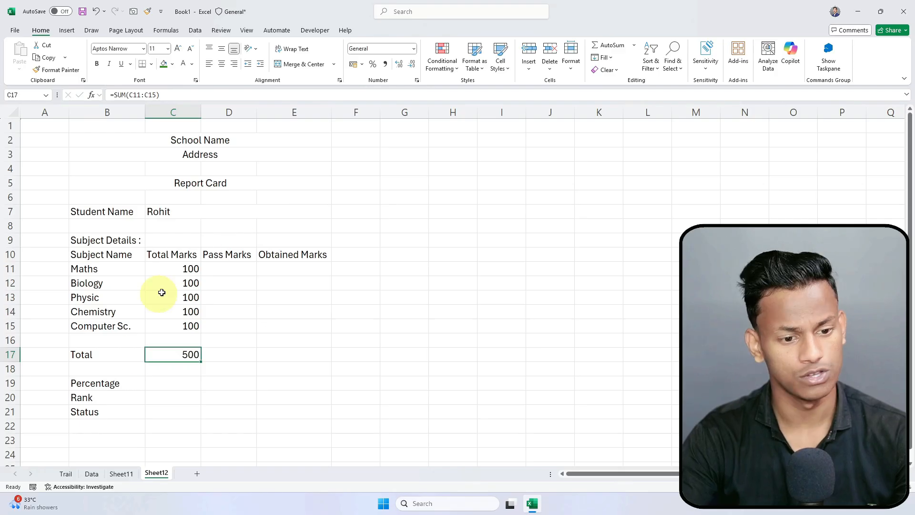
drag(181, 269, 170, 327)
Step: Enter 50 Pass Marks in D11, fill down to D15, and check D17 totals 250
click(230, 268)
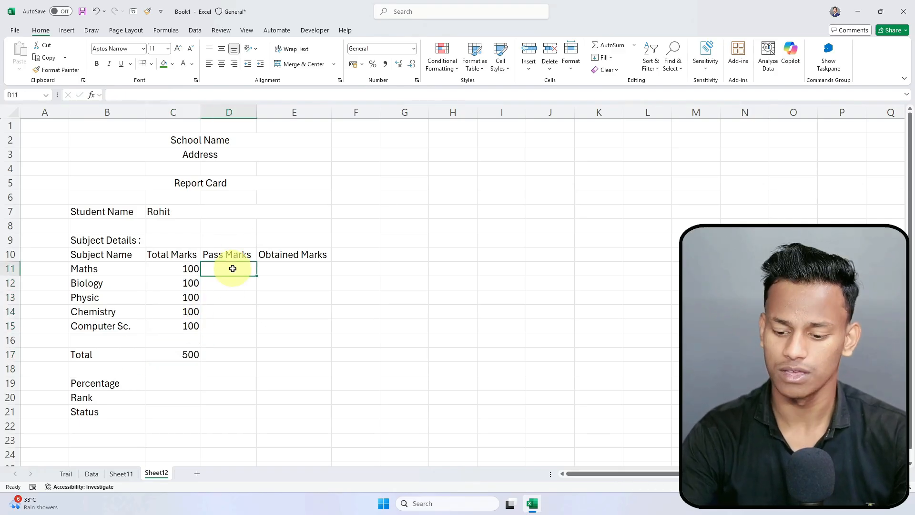
text(50)
key(Return)
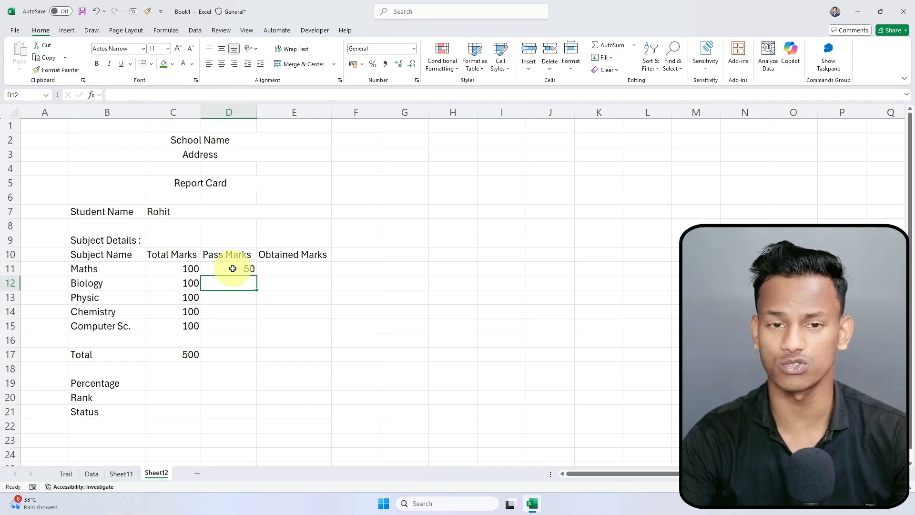
click(233, 268)
drag(258, 276, 224, 352)
click(183, 354)
click(240, 353)
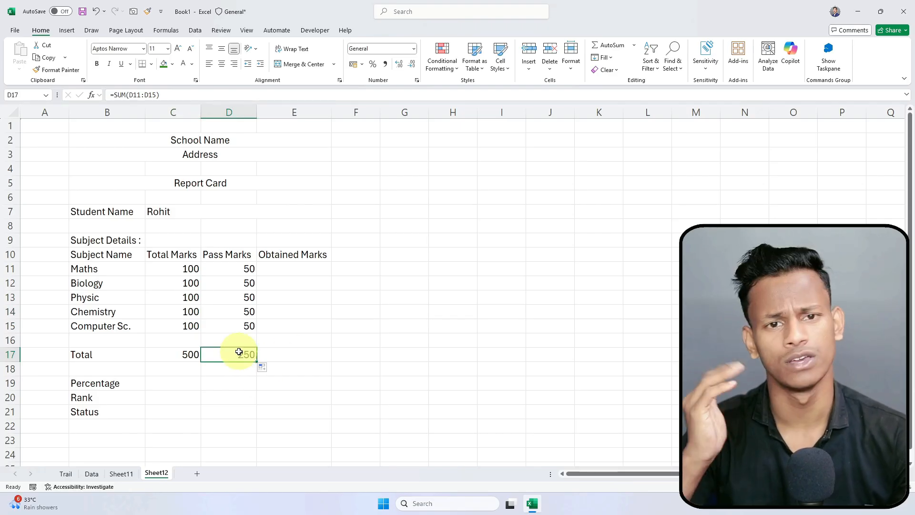
click(282, 268)
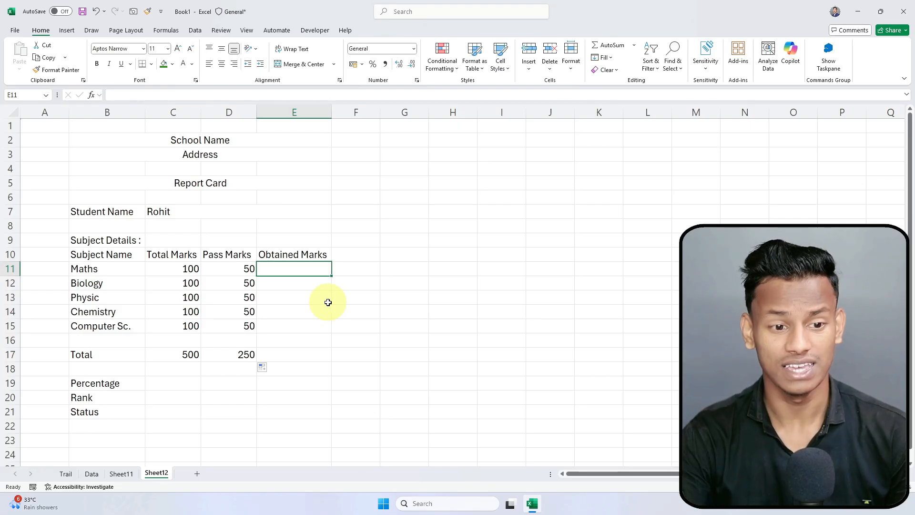
key(ctrl+s)
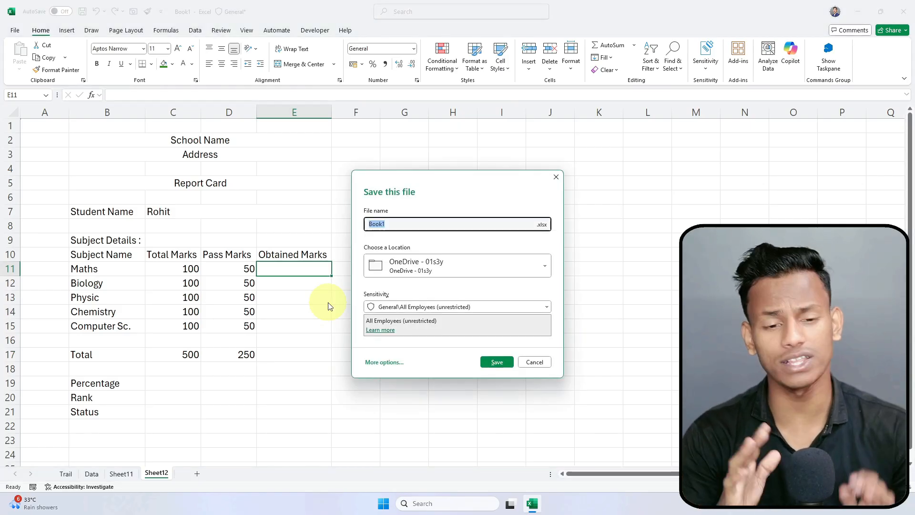
key(Escape)
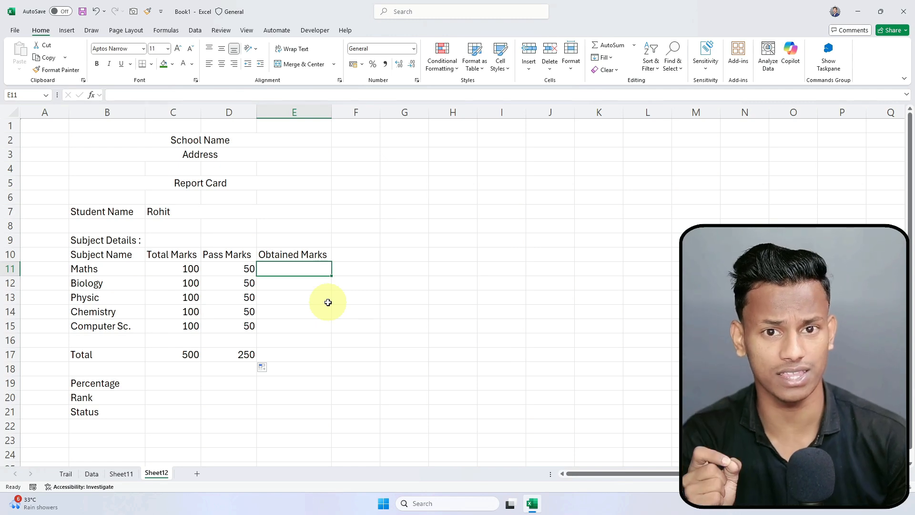
Step: Switch the C7 name dropdown to the third, then sixth student, and view Sheet11's marks
click(297, 297)
click(286, 268)
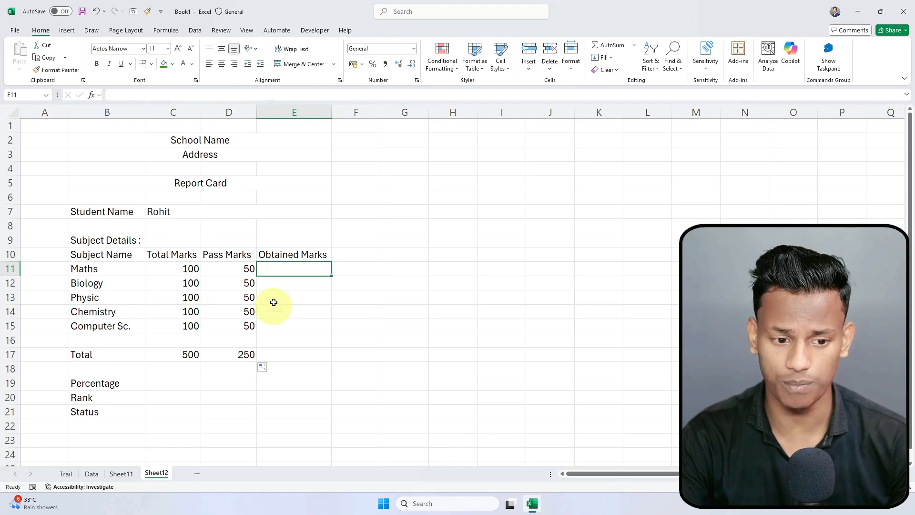
click(156, 213)
click(118, 215)
click(186, 212)
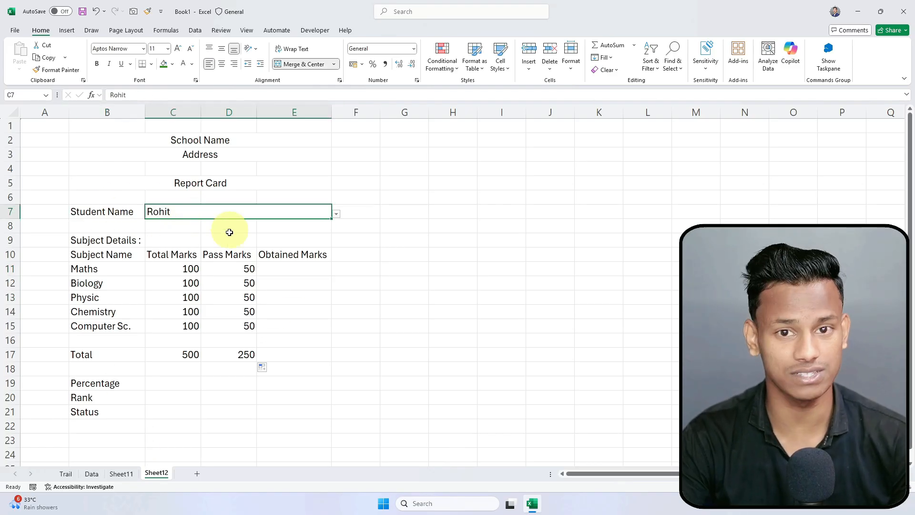
click(336, 214)
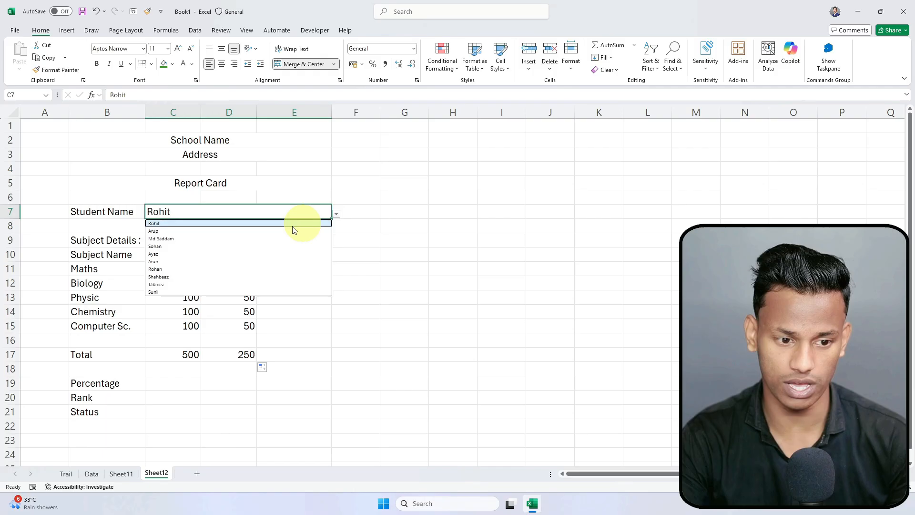
click(173, 240)
click(336, 214)
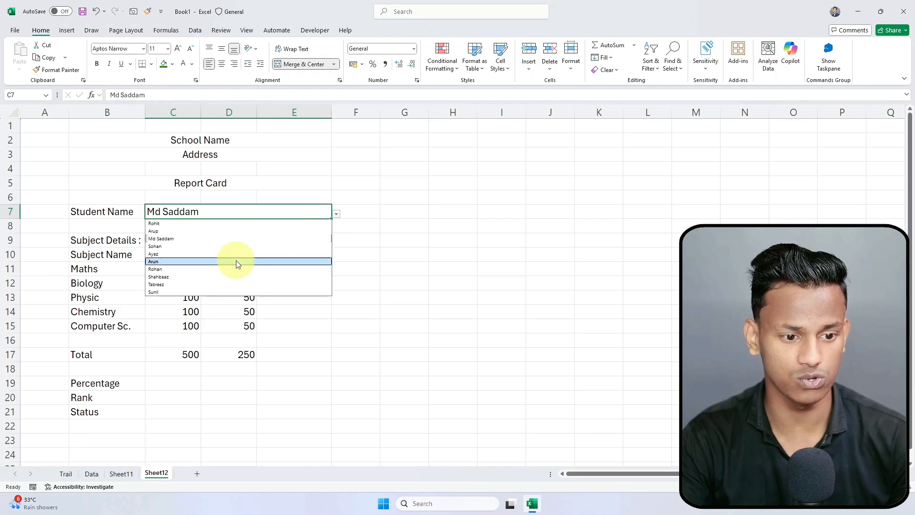
click(238, 262)
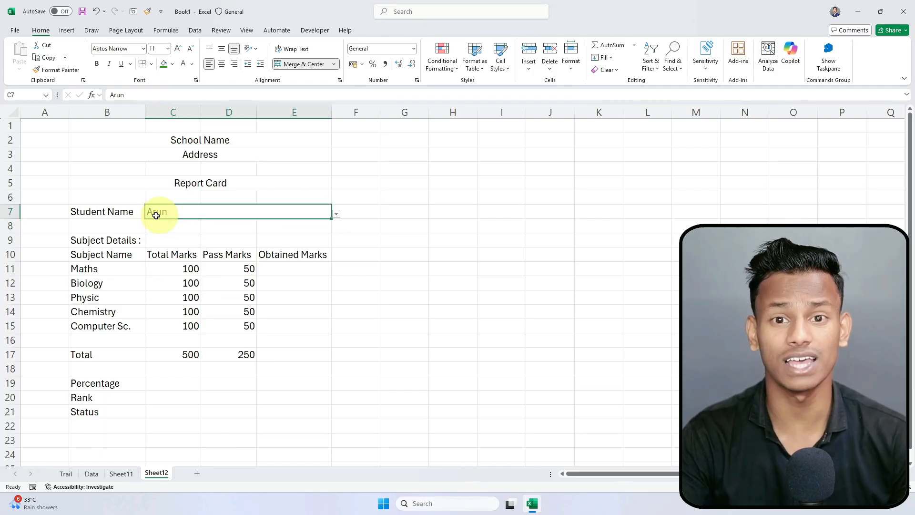
click(121, 473)
click(92, 190)
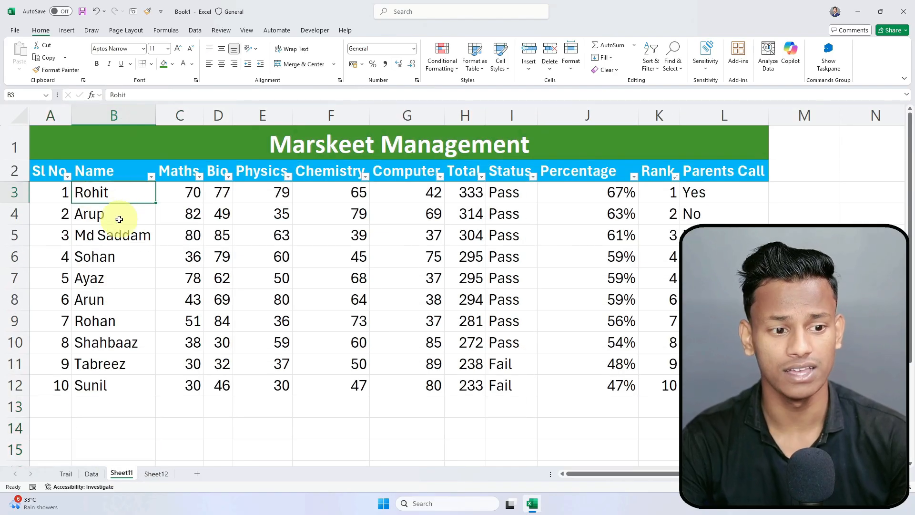
Step: Rename the Sheet11 marks table tab to MarksData
click(154, 474)
click(333, 312)
click(160, 217)
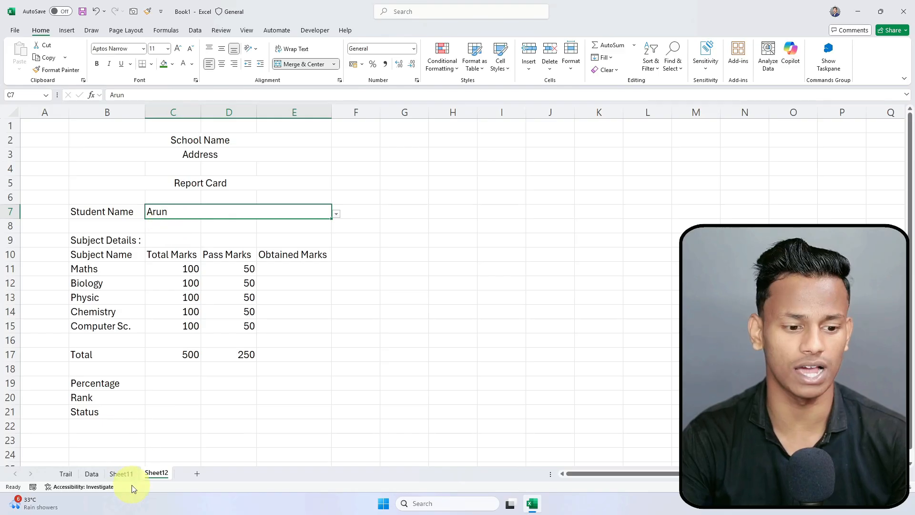
click(121, 474)
drag(116, 198, 117, 376)
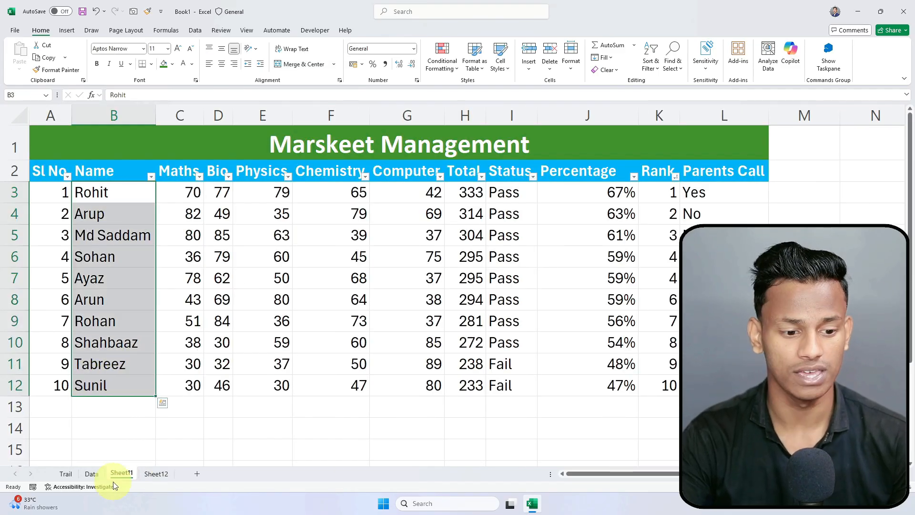
double_click(125, 473)
text(Mark)
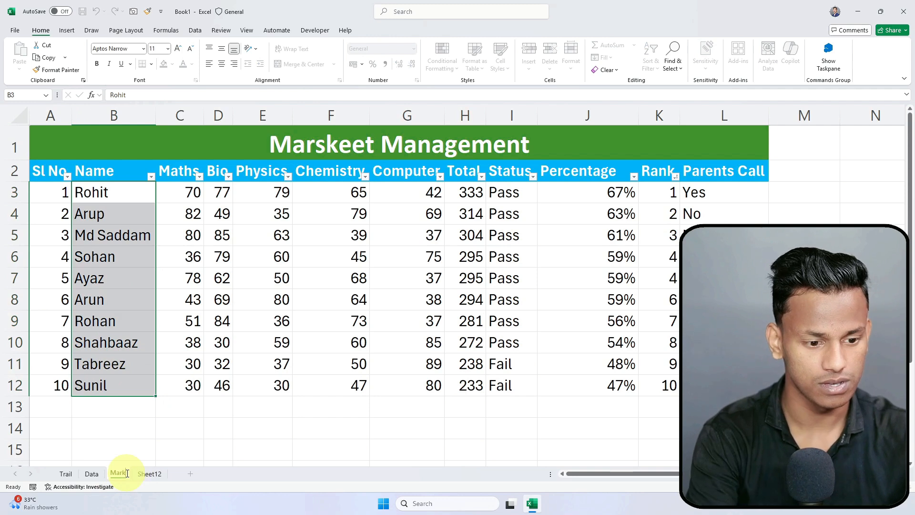
text(sData)
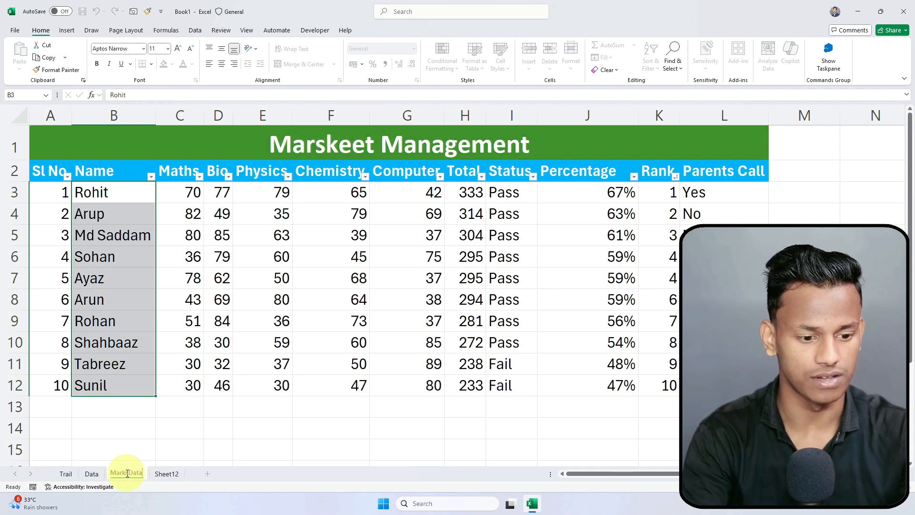
key(Return)
Step: Rename the Sheet12 report card tab to Report
click(205, 390)
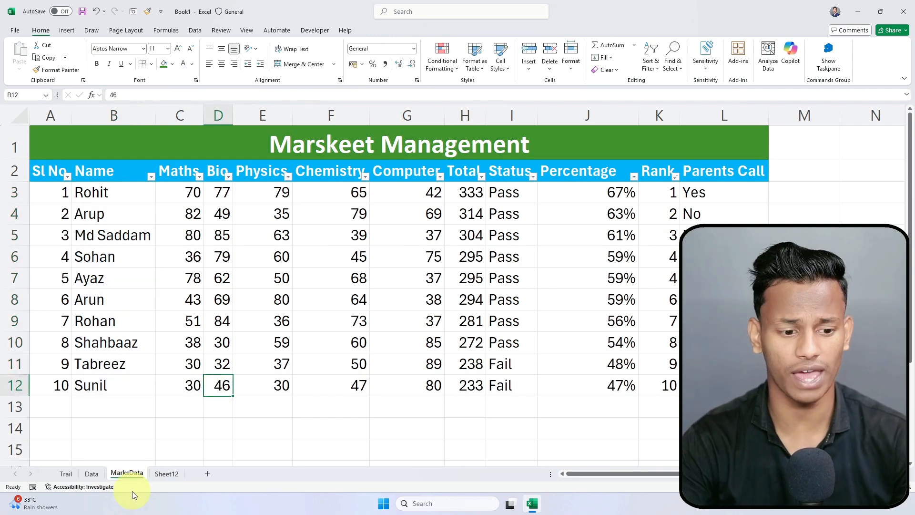
drag(97, 193, 95, 385)
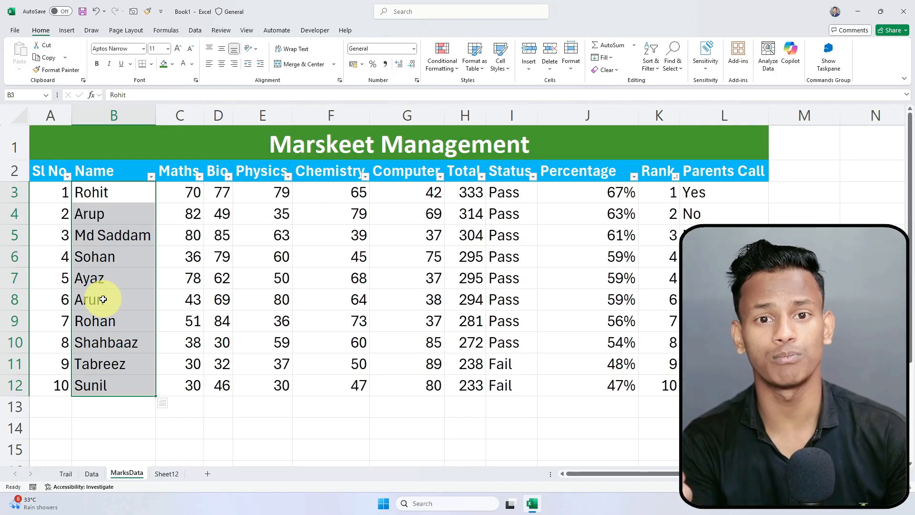
click(210, 285)
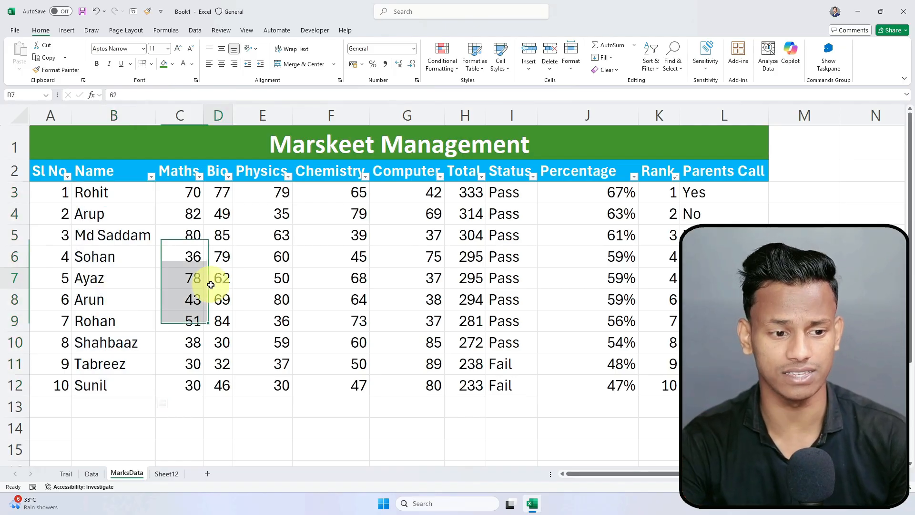
click(160, 475)
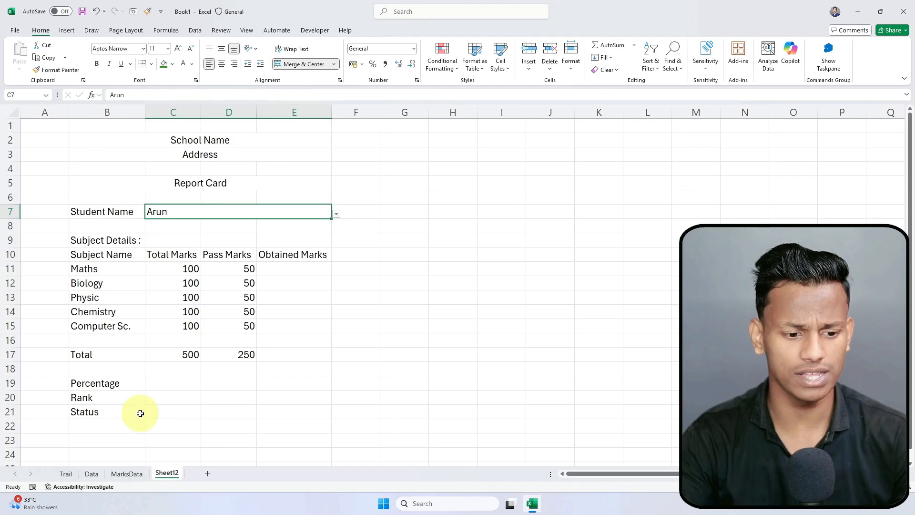
double_click(166, 473)
text(Rep)
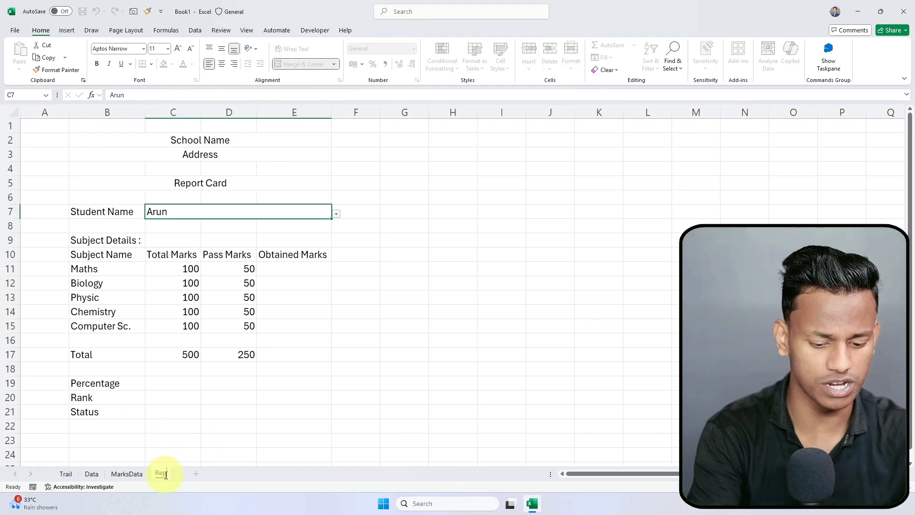
key(Return)
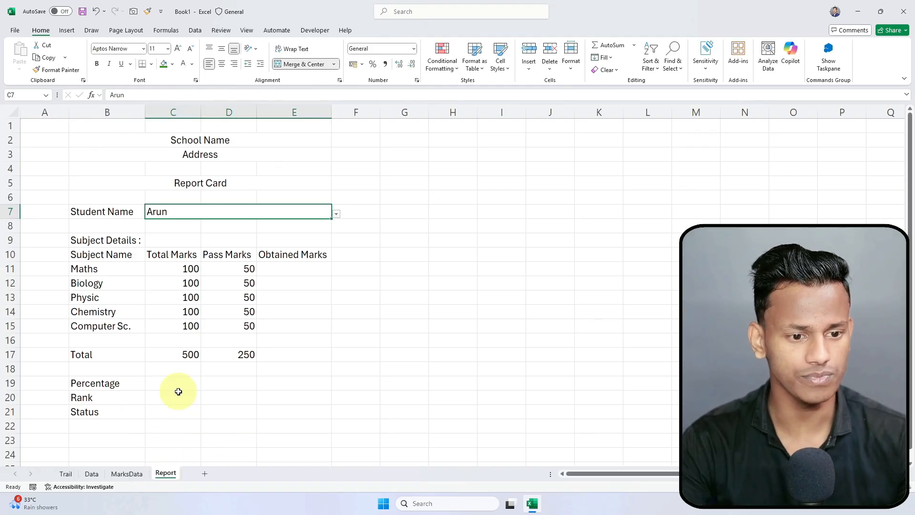
click(202, 243)
Step: Clear a stray formula from the Maths obtained marks cell E11, leaving it empty
click(274, 265)
text(=)
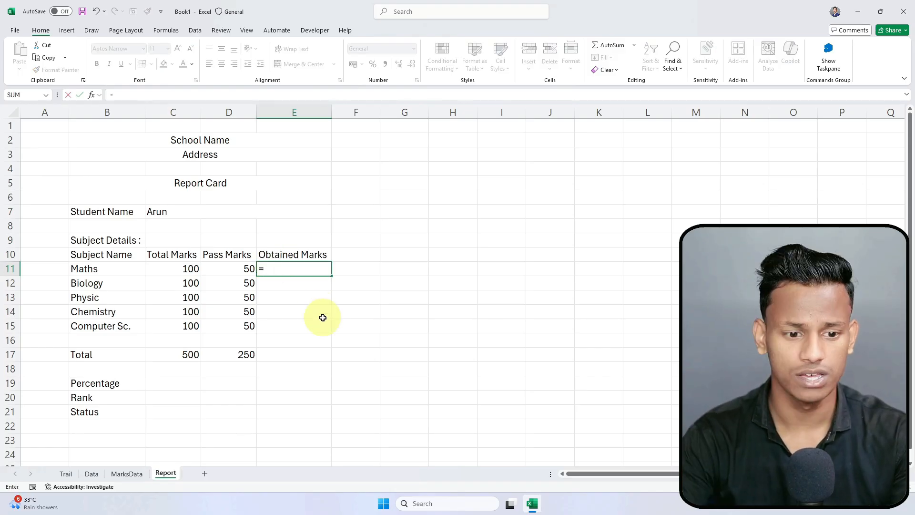
key(Return)
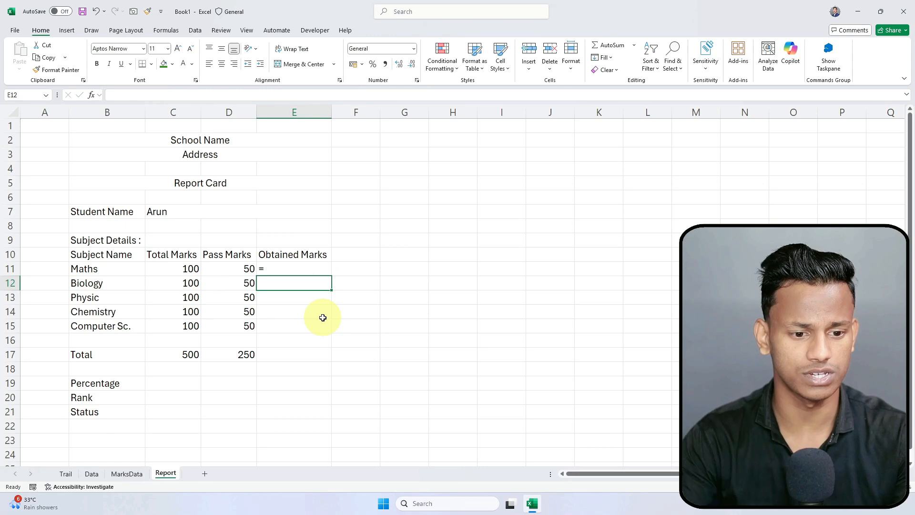
scroll(323, 318, up, 3)
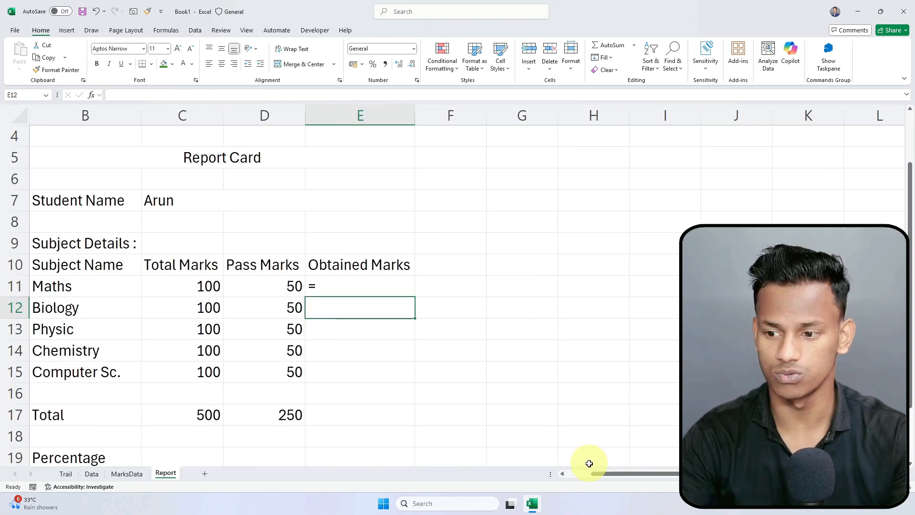
double_click(368, 289)
click(361, 351)
key(BackSpace)
key(BackSpace)
key(BackSpace)
key(BackSpace)
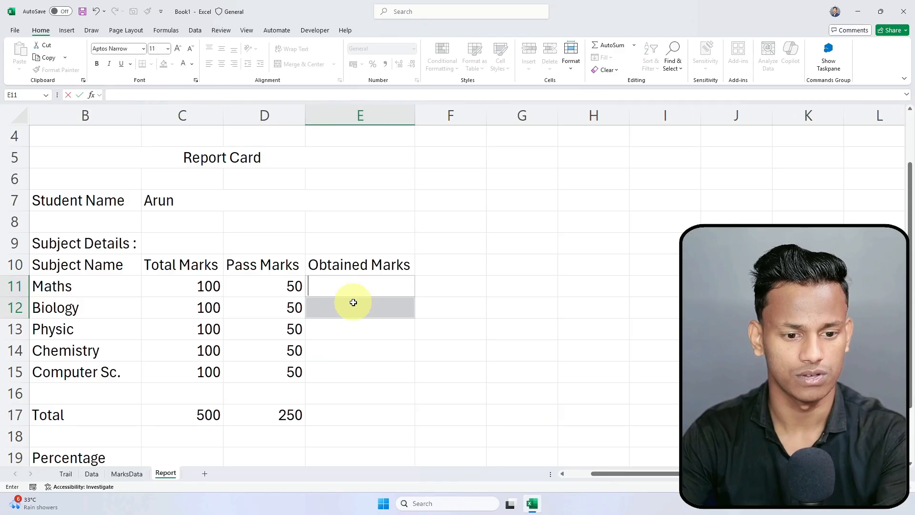
key(Escape)
Step: Enter =VLOOKUP(C7,MarksData!B:L,2,0) in E11 so Arun's Maths mark shows 43
text(=v)
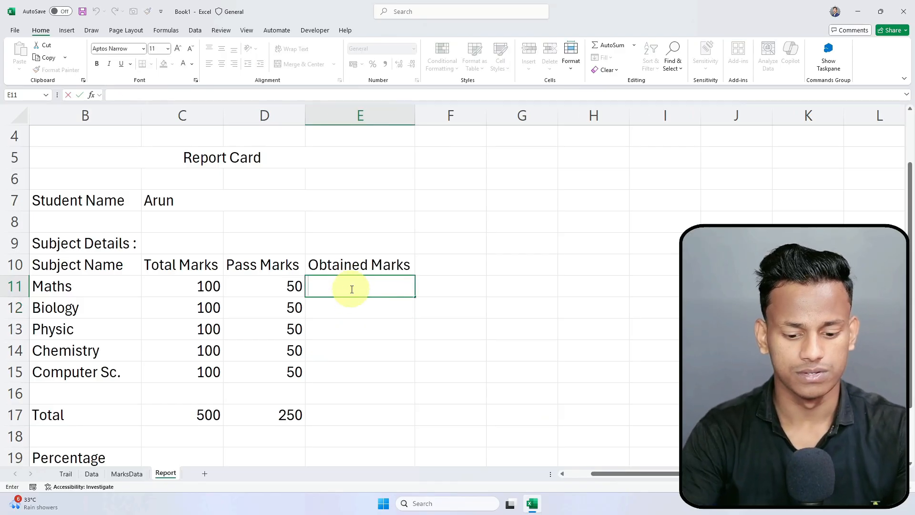
text(lo)
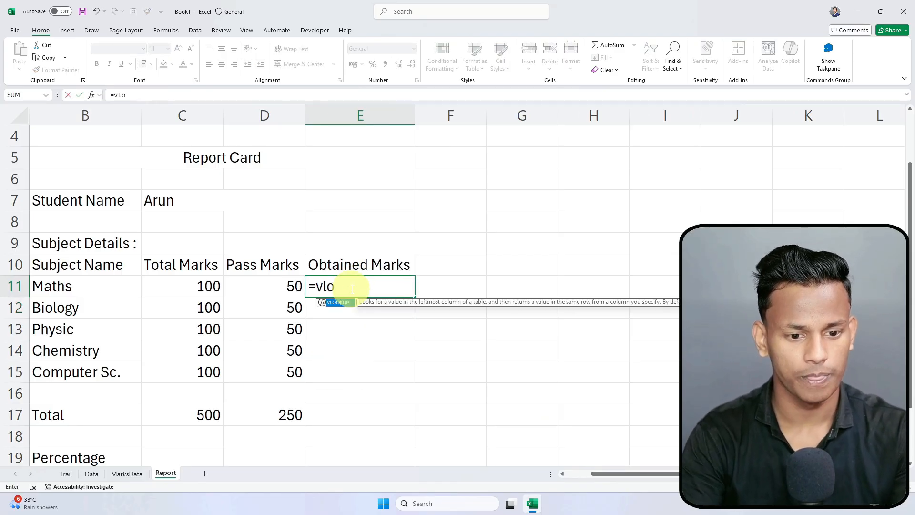
key(Tab)
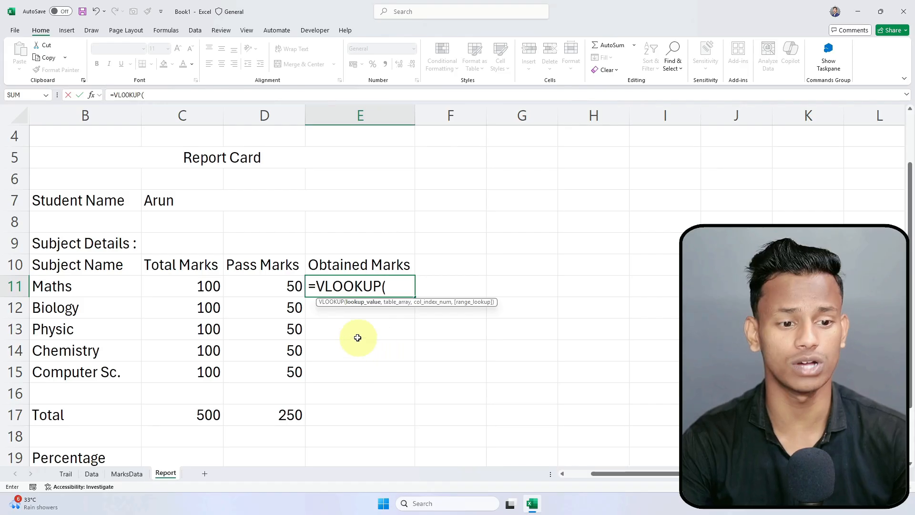
click(168, 200)
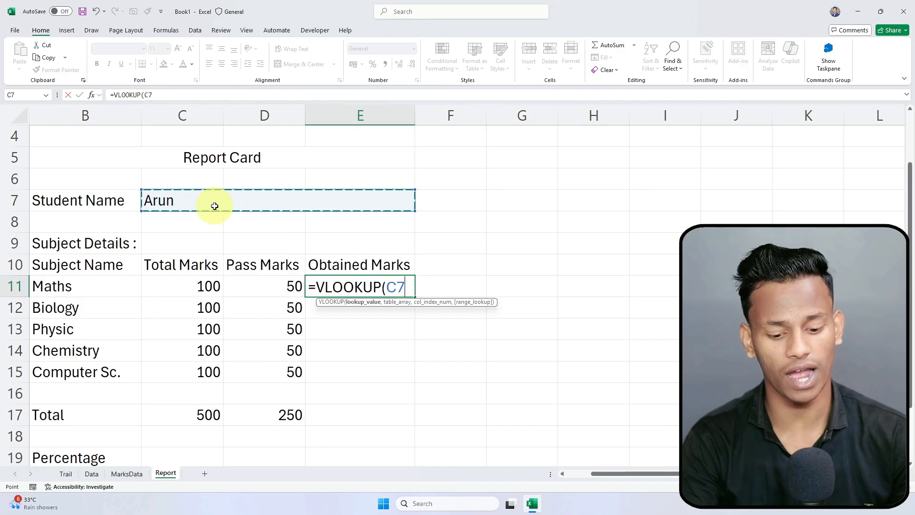
text(,)
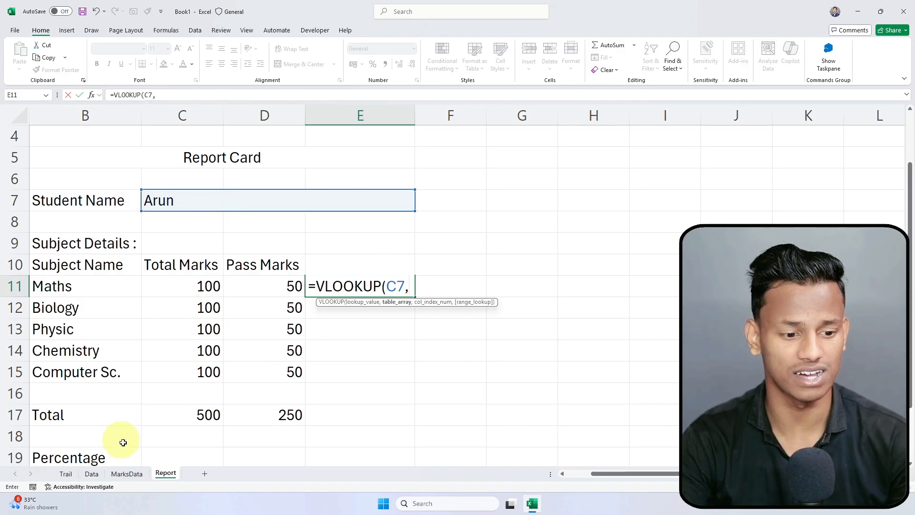
click(126, 476)
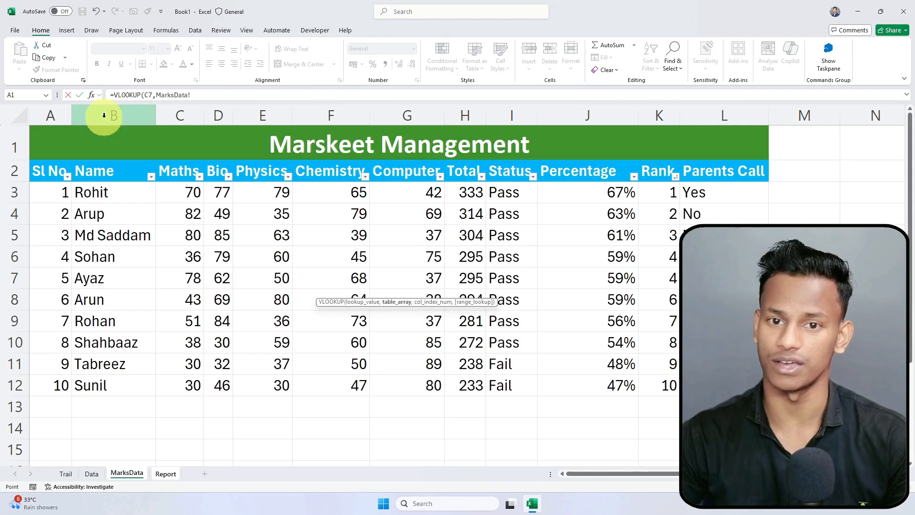
drag(53, 115, 232, 118)
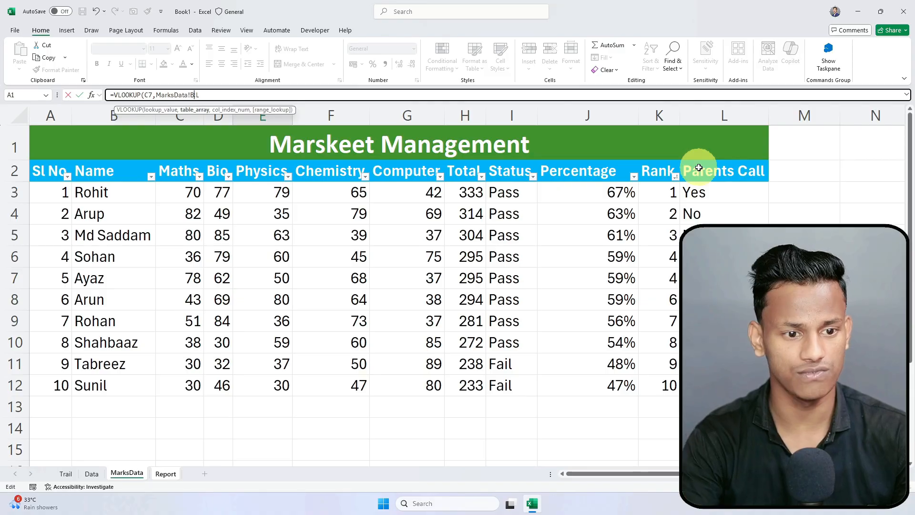
text(,2)
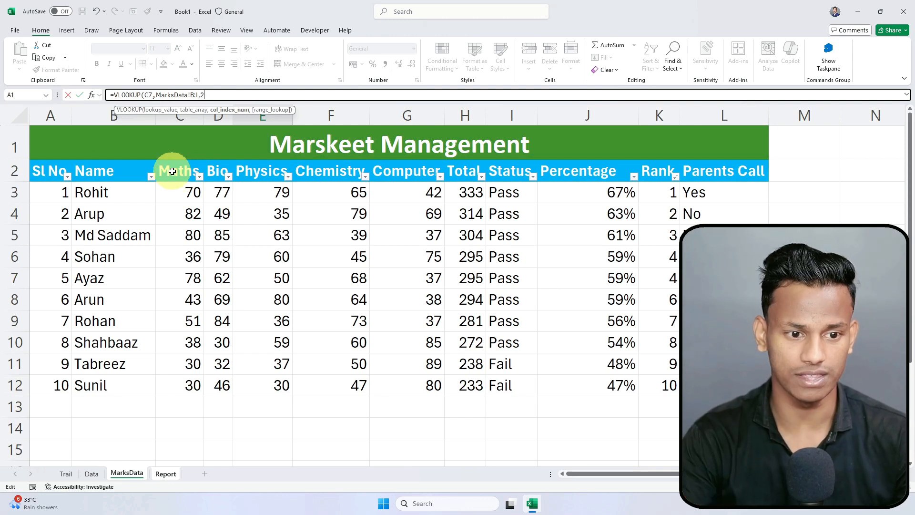
text(,0)
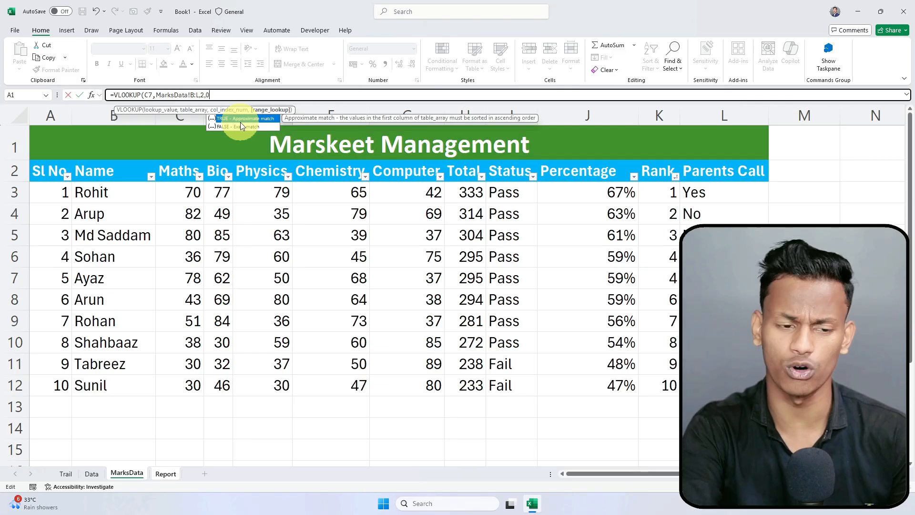
text())
key(Return)
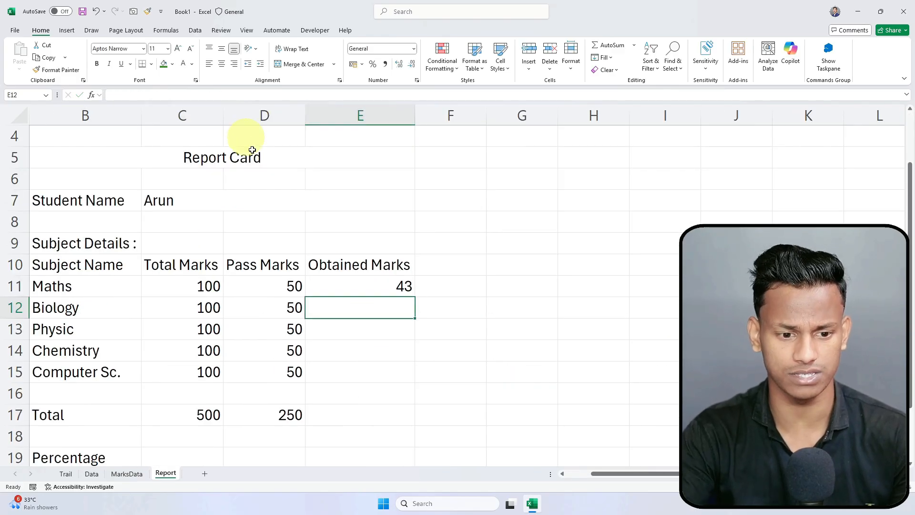
Step: Pick Arup from the C7 student list and check his Maths mark of 82 on MarksData
key(Up)
key(Up)
click(153, 204)
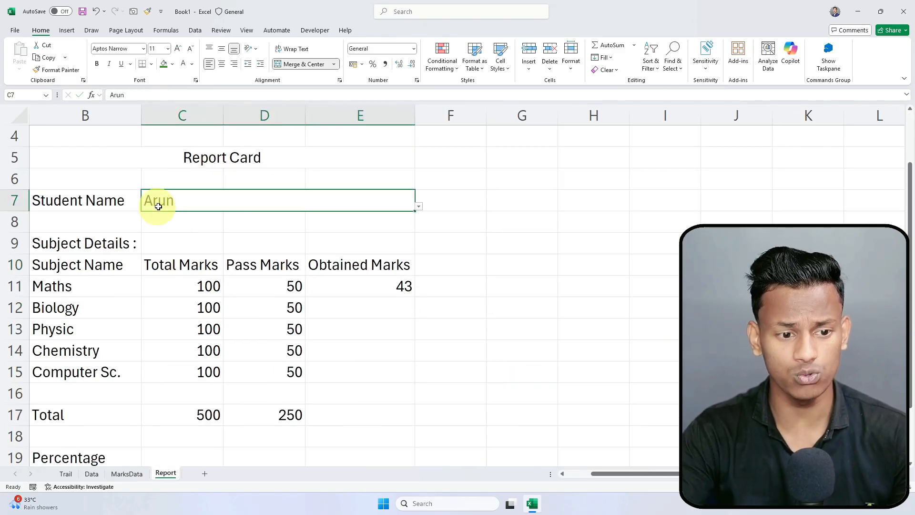
click(395, 289)
click(81, 292)
click(343, 288)
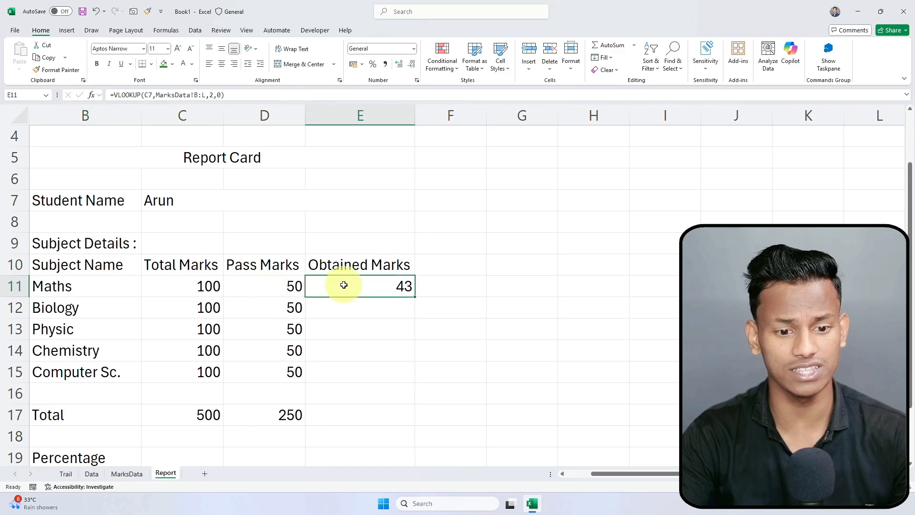
click(215, 196)
click(419, 206)
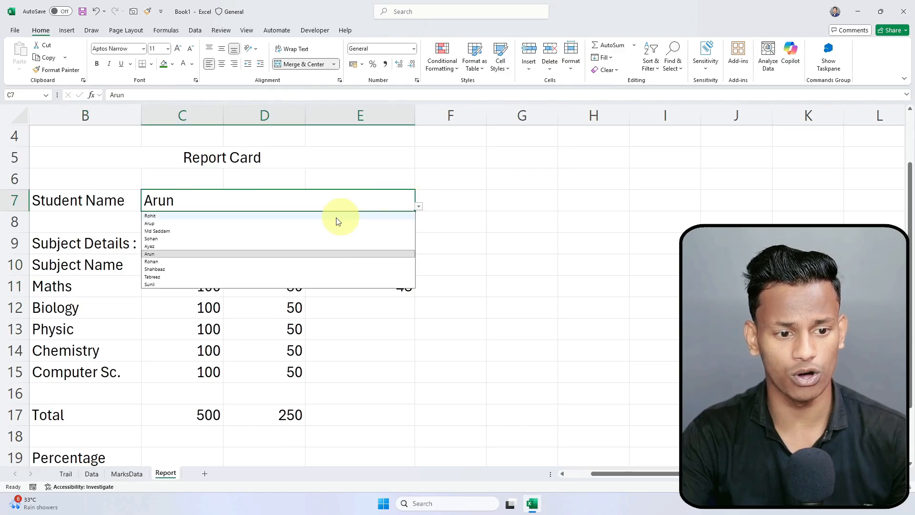
click(223, 221)
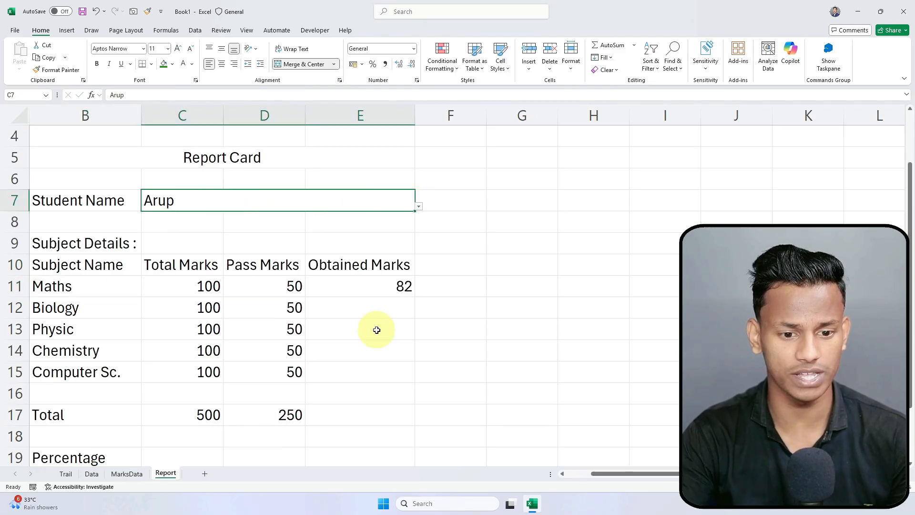
click(126, 473)
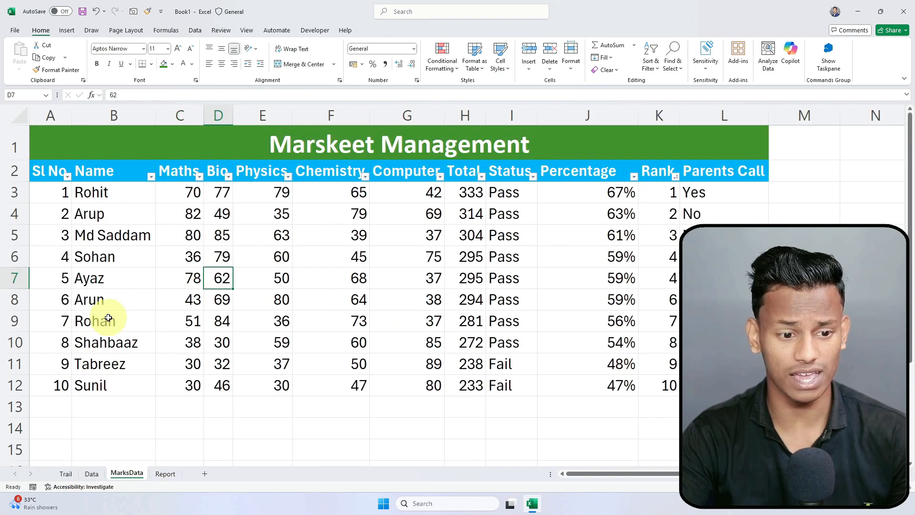
click(100, 213)
click(191, 214)
click(166, 473)
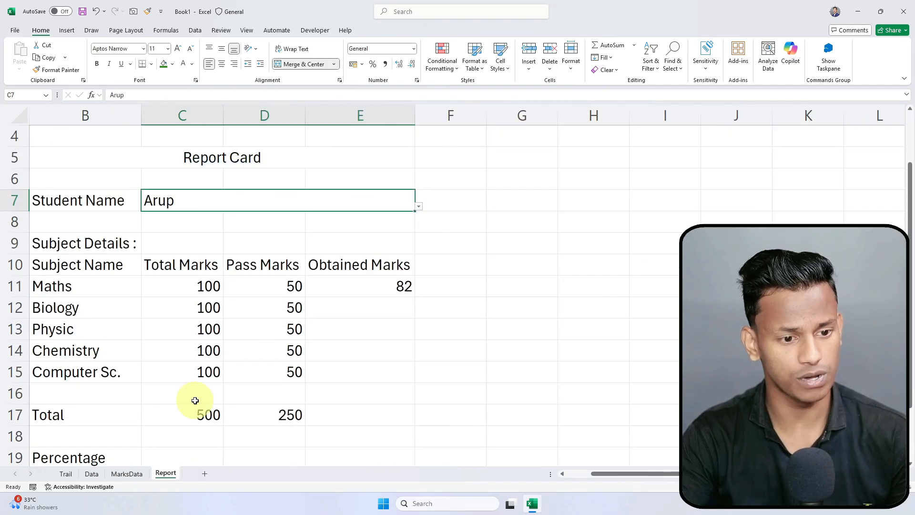
Step: Switch the student to Shahbaaz and confirm E11's Maths mark of 38 matches MarksData
click(419, 207)
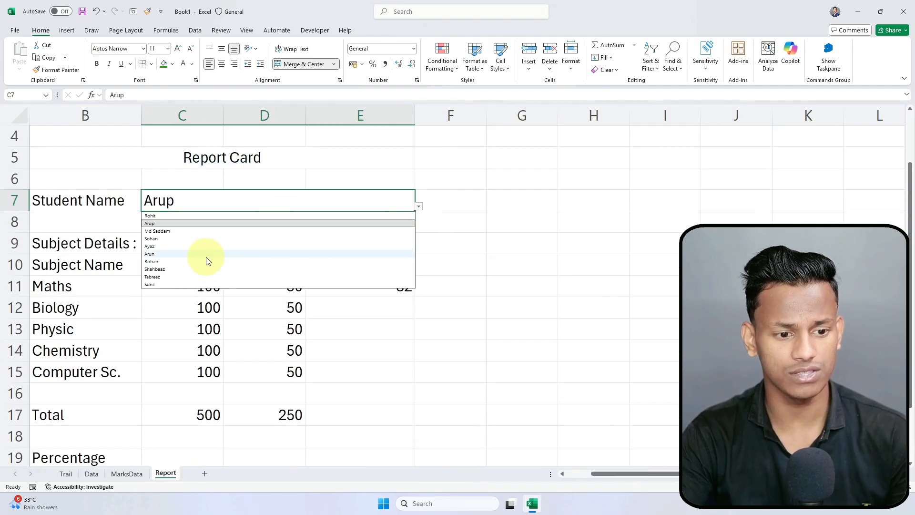
click(194, 269)
click(478, 333)
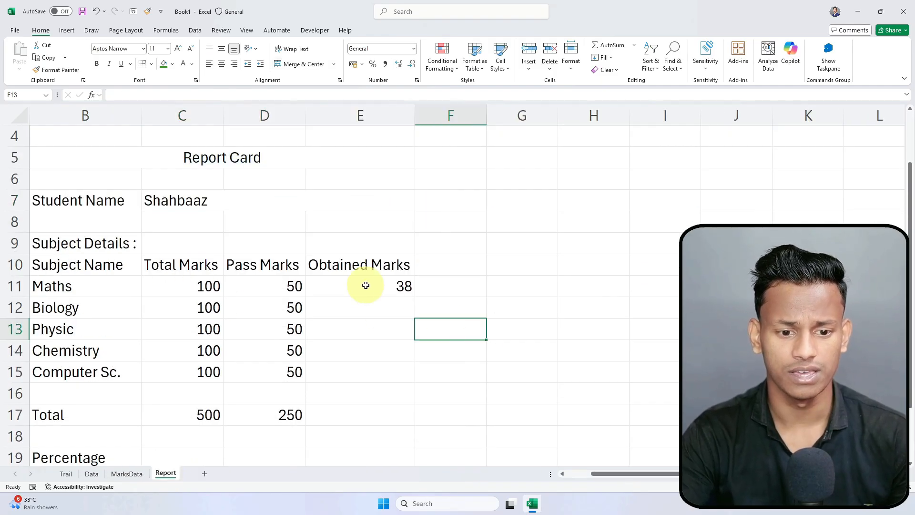
click(377, 285)
click(355, 343)
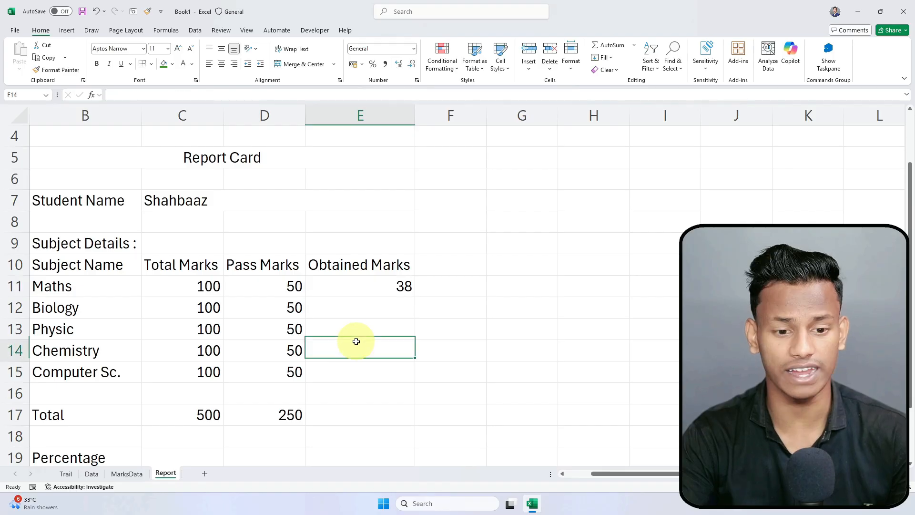
click(125, 473)
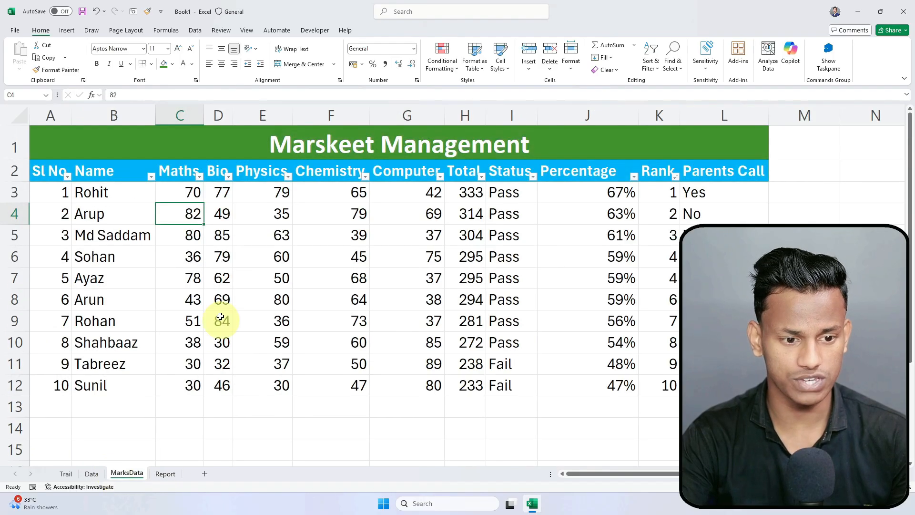
click(115, 341)
click(193, 341)
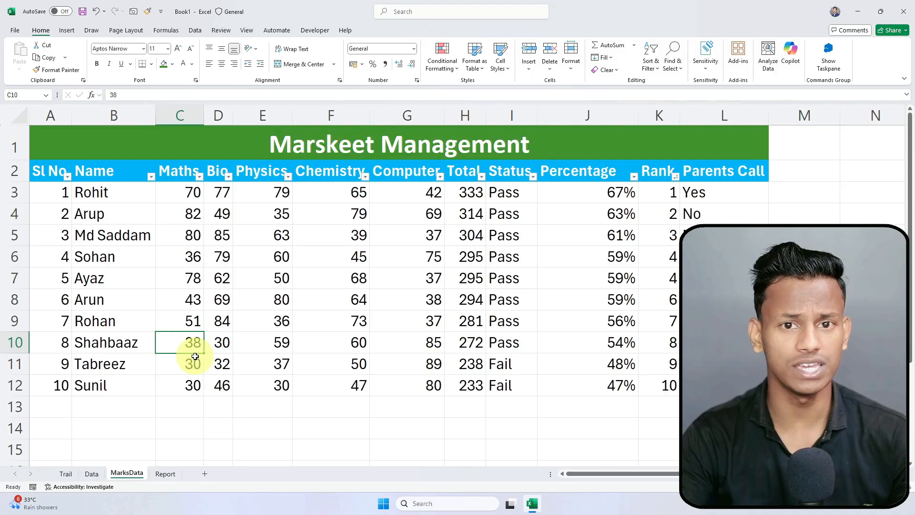
click(165, 473)
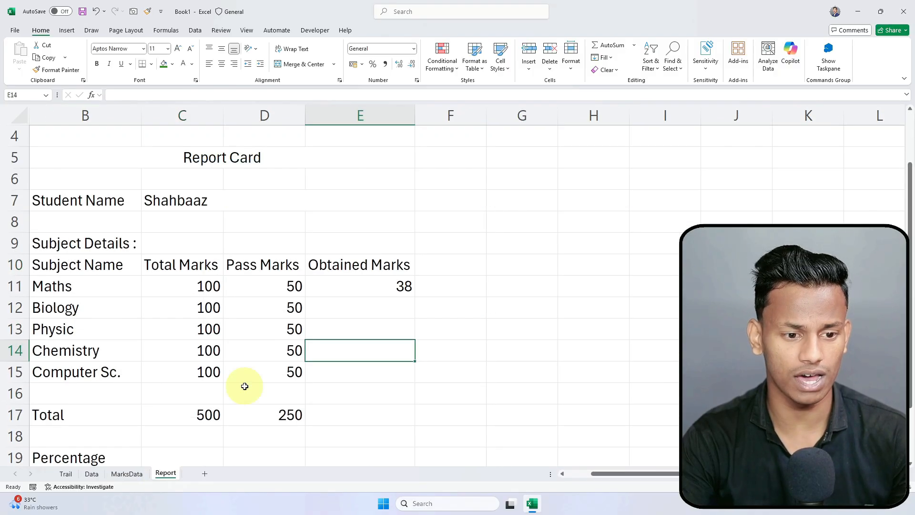
click(402, 286)
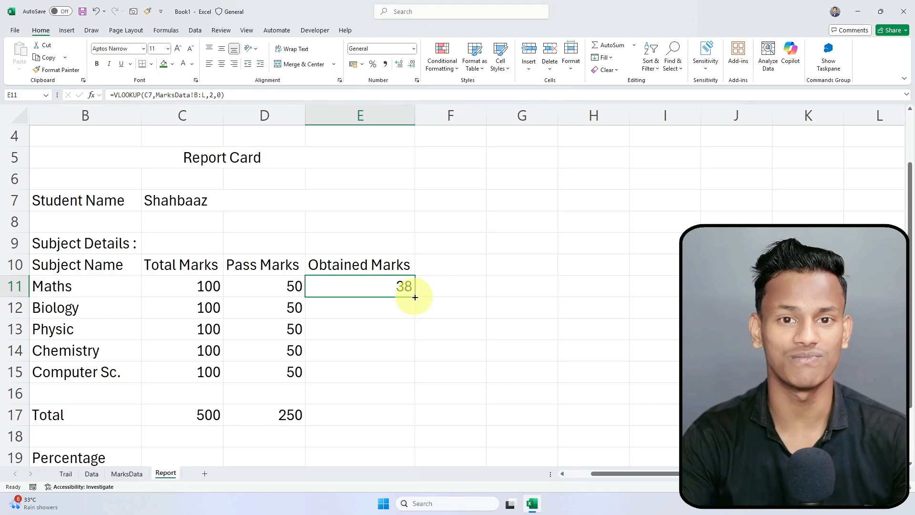
Step: Fill E11's lookup down to E15 and inspect the #N/A in the Biology row
drag(415, 297, 415, 377)
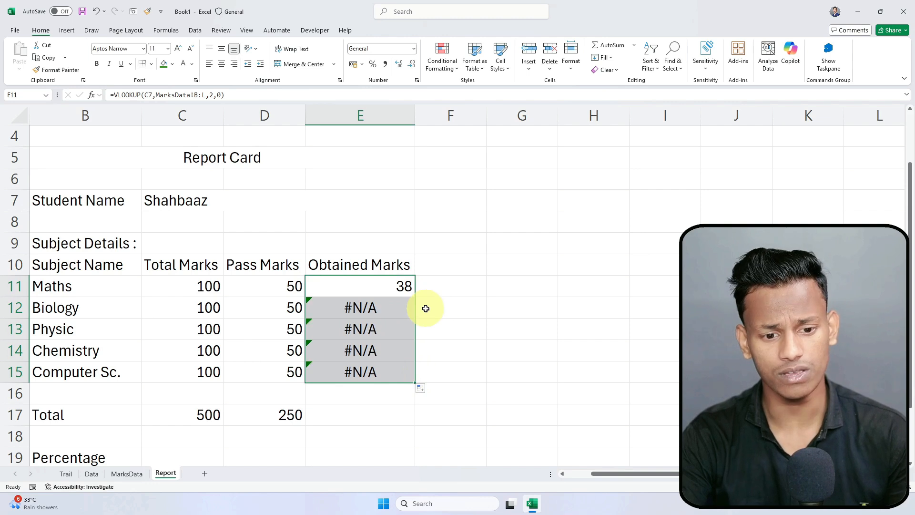
click(404, 309)
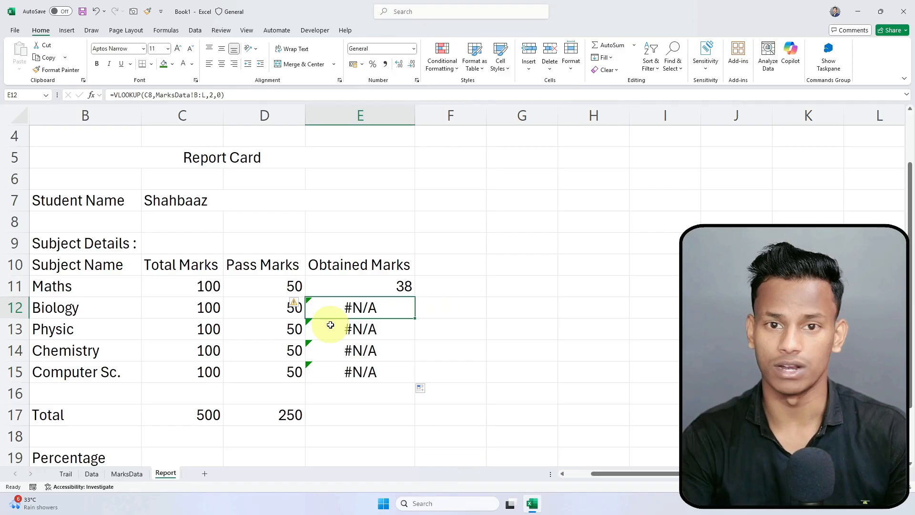
double_click(361, 306)
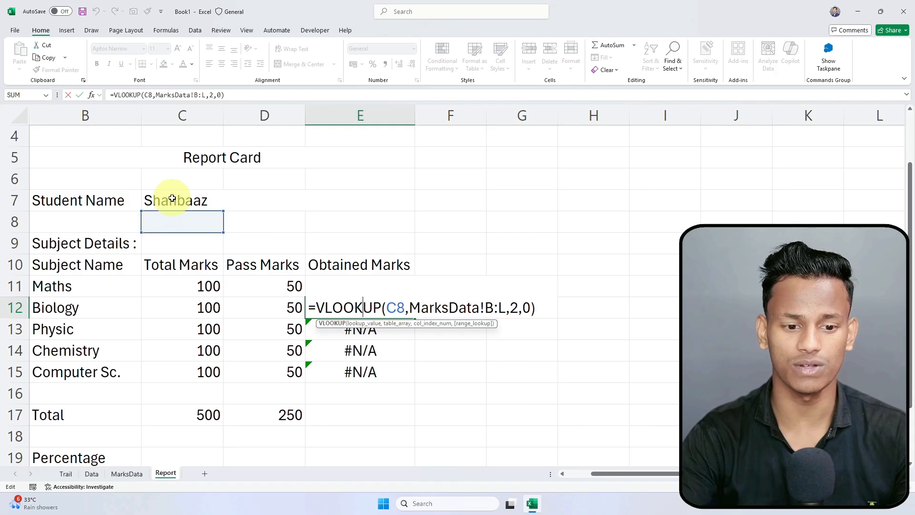
key(Return)
Step: Lock E11's student reference to $C$7 and refill it down to Computer Sc., all showing 38
click(369, 285)
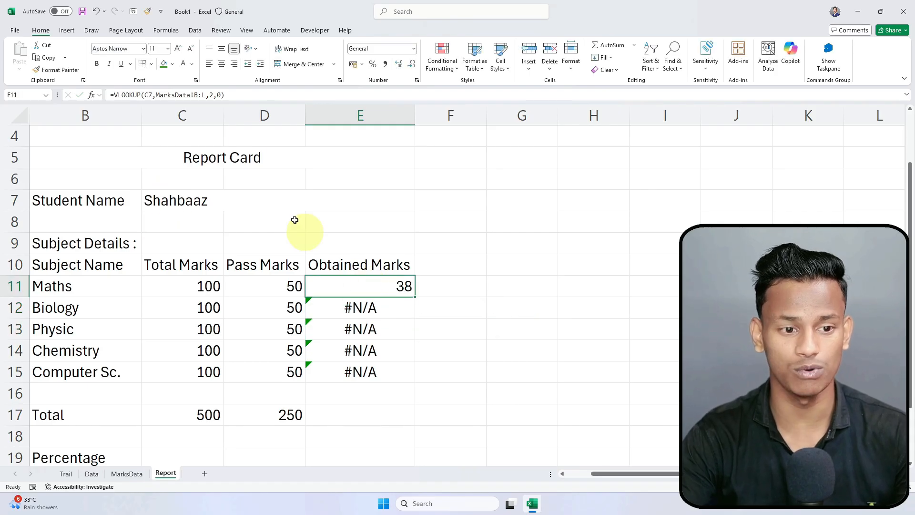
click(149, 95)
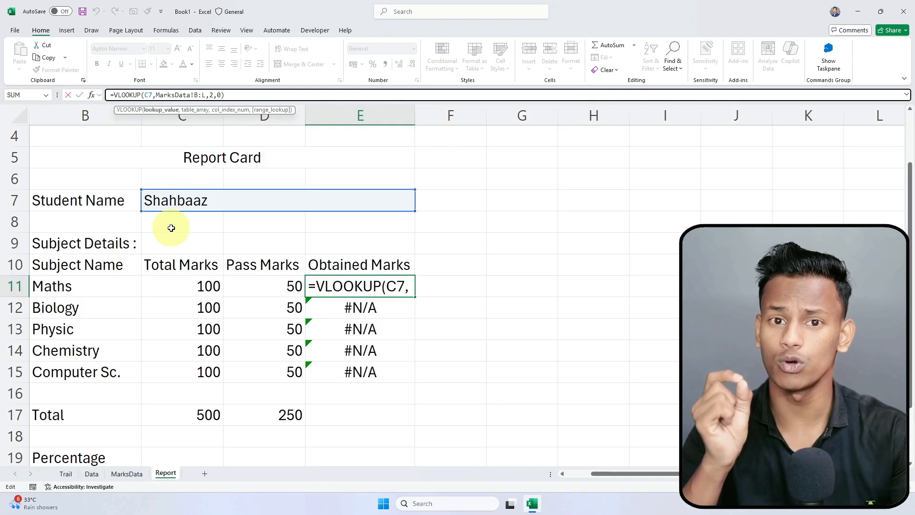
key(F4)
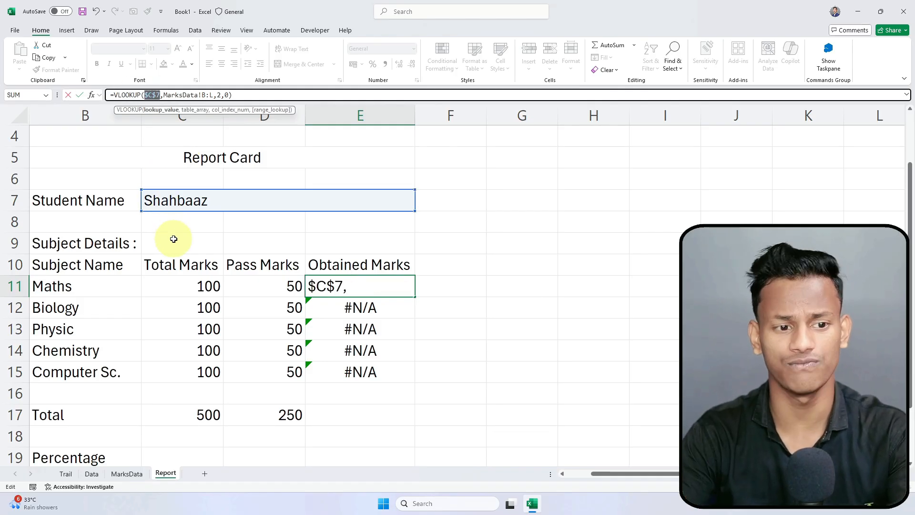
key(Return)
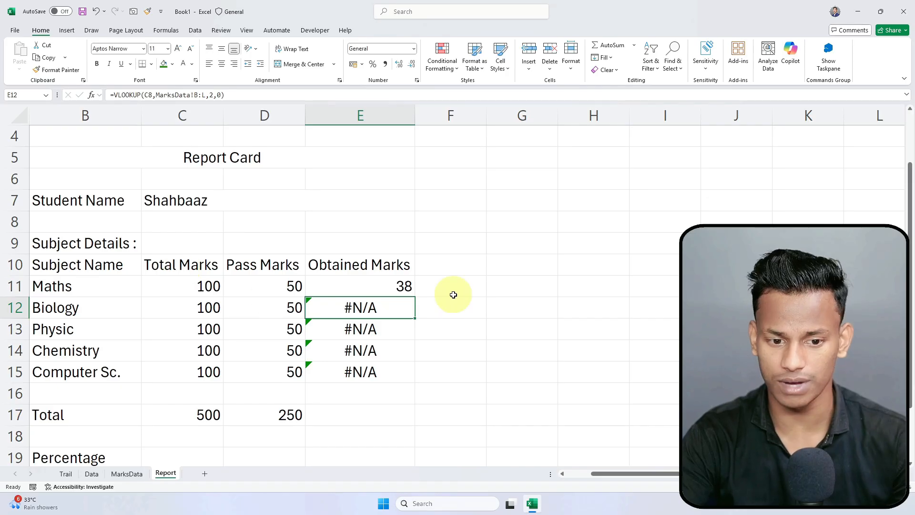
click(402, 283)
double_click(416, 297)
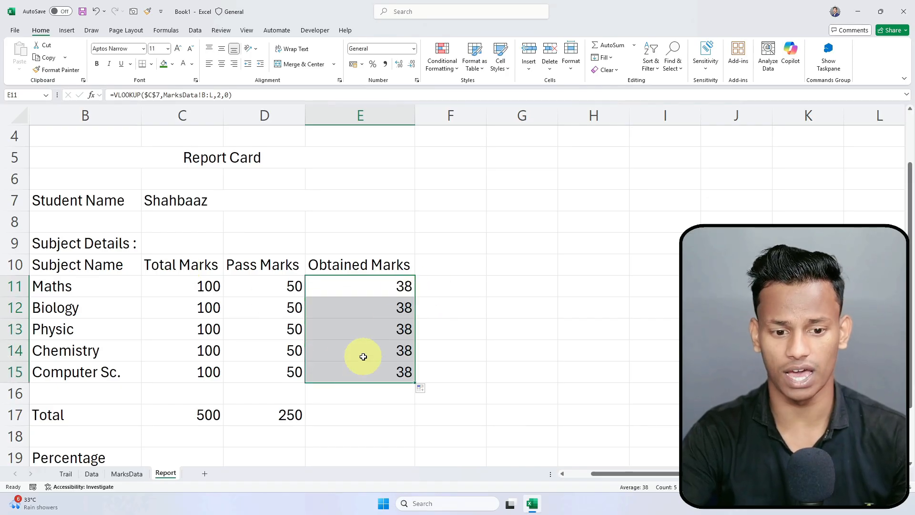
click(488, 334)
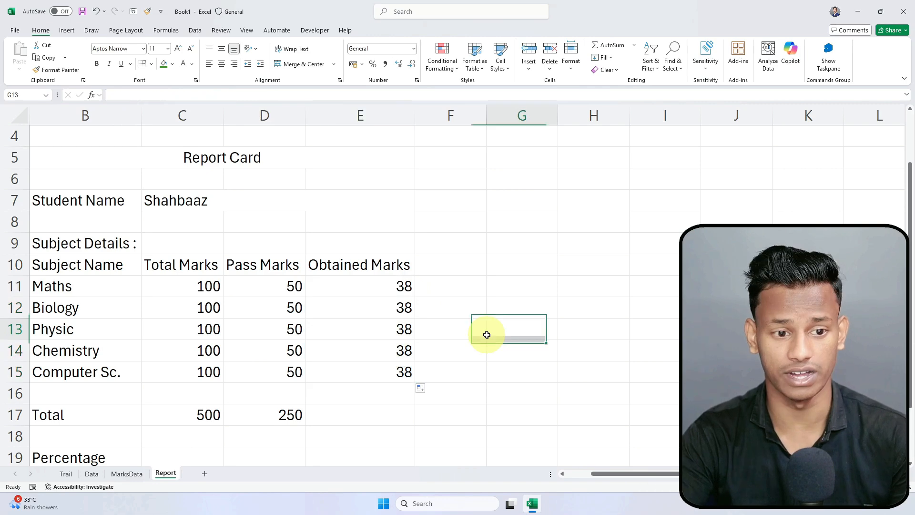
click(127, 473)
click(184, 215)
click(183, 340)
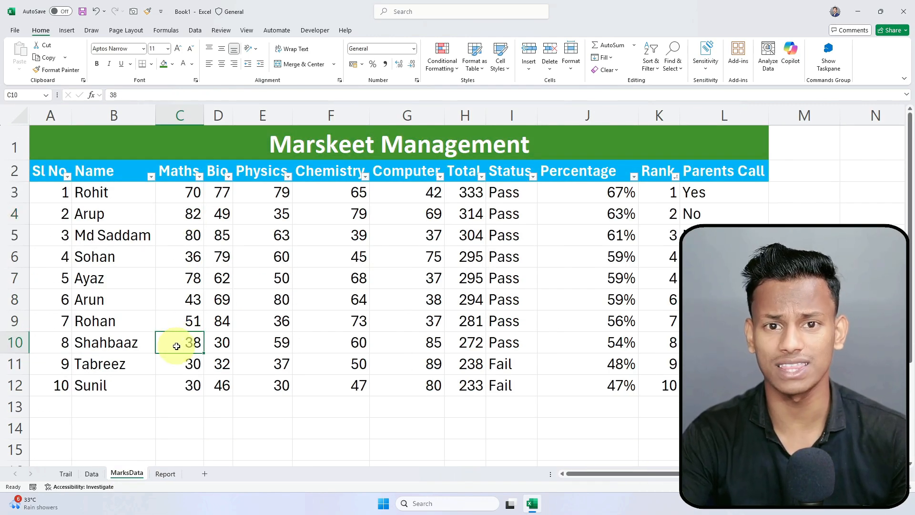
click(165, 473)
click(84, 305)
click(381, 314)
click(76, 334)
click(379, 331)
click(151, 345)
click(409, 355)
click(104, 369)
click(399, 371)
click(127, 473)
click(113, 167)
click(174, 172)
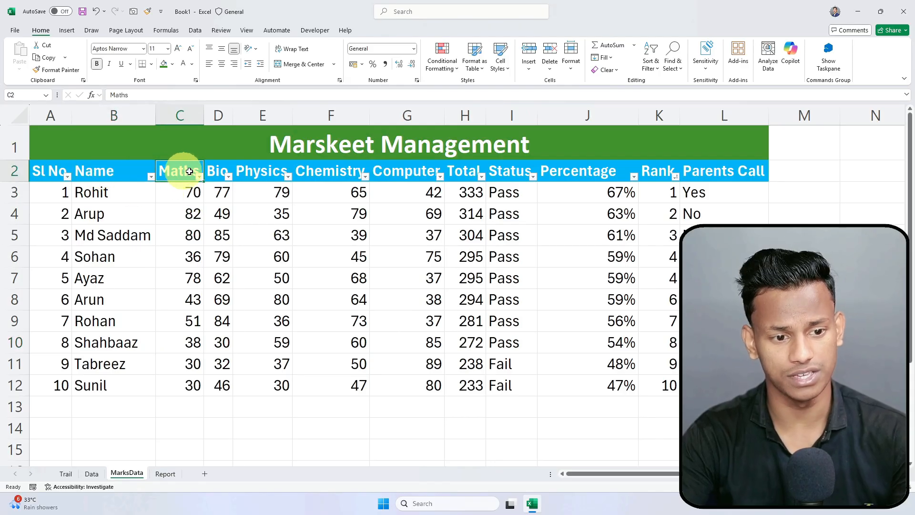
click(215, 171)
click(257, 173)
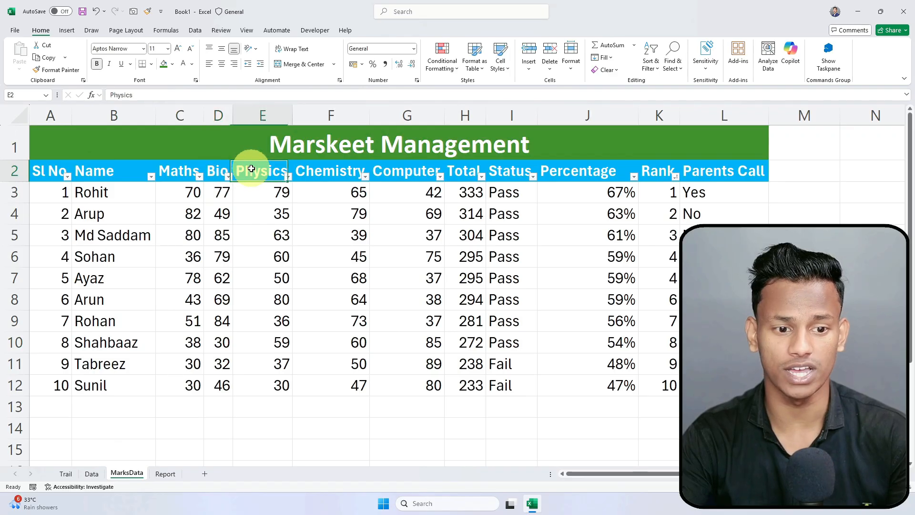
click(334, 173)
click(396, 177)
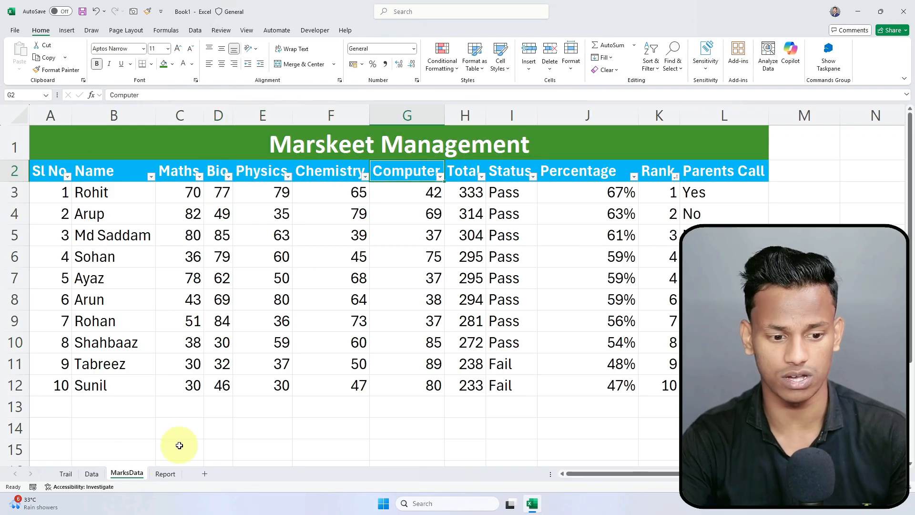
click(166, 473)
click(388, 305)
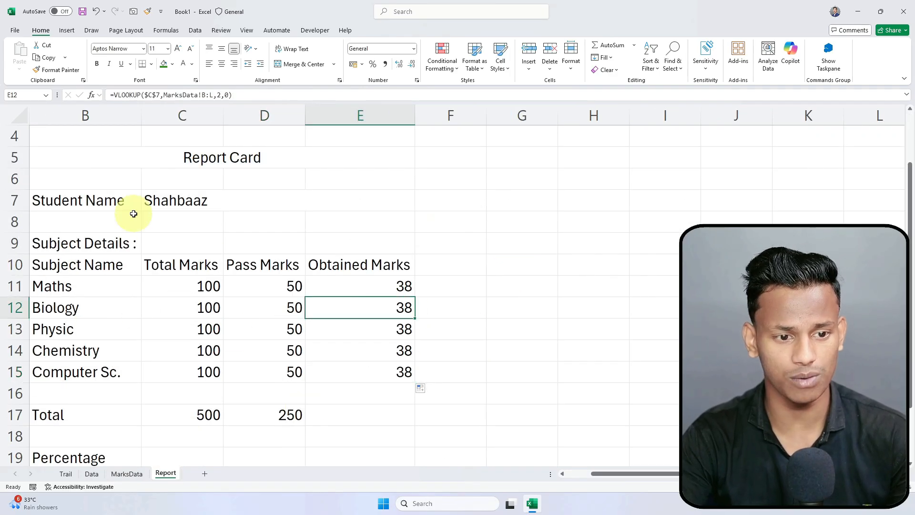
Step: Set lookup column indexes 3, 4, 5, 6 for Biology, Physic, Chemistry, Computer Sc., giving 30, 59, 60, 85
double_click(218, 95)
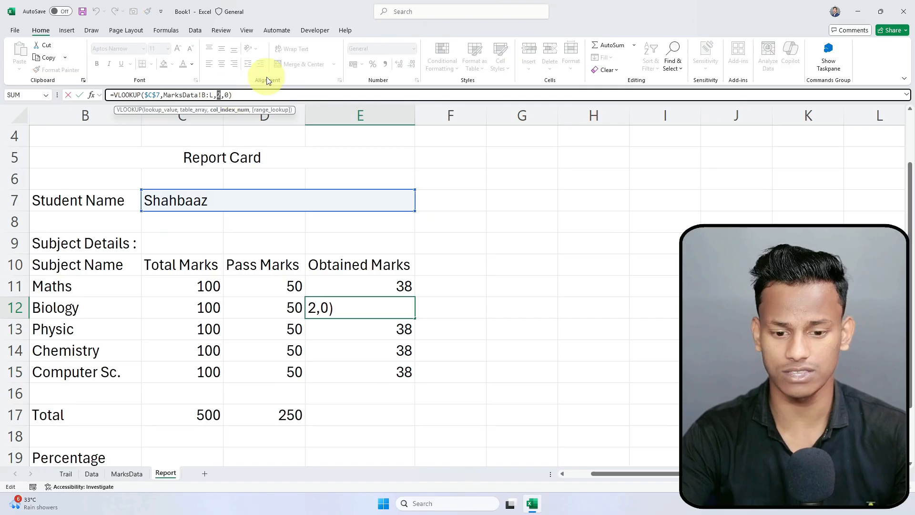
text(3)
key(Return)
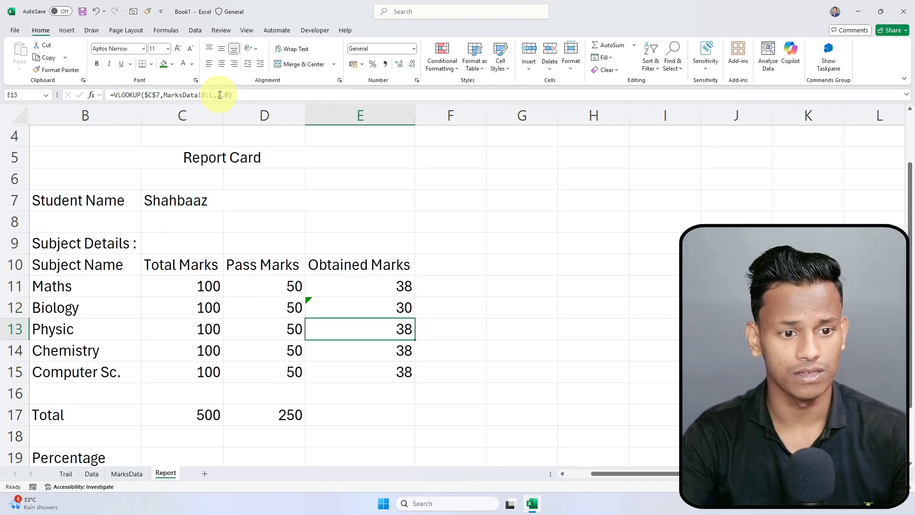
double_click(218, 95)
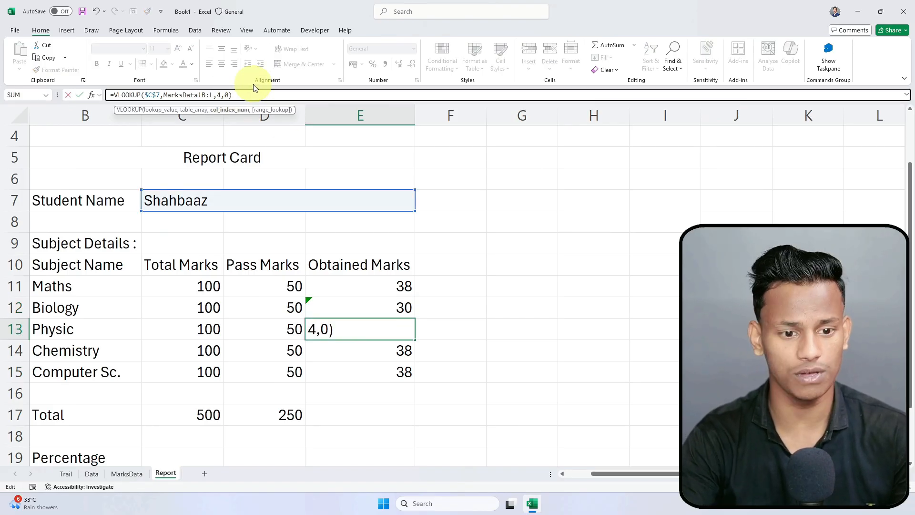
text(4)
key(Return)
double_click(219, 95)
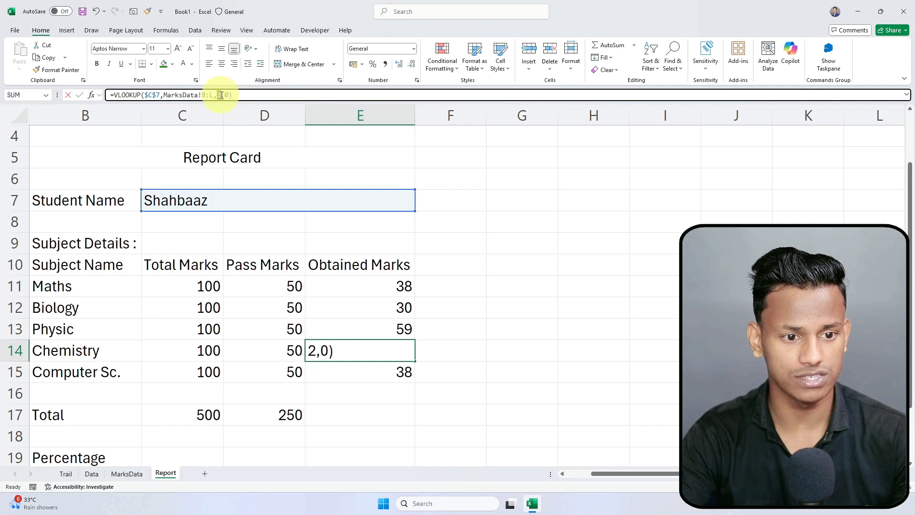
text(5)
key(Return)
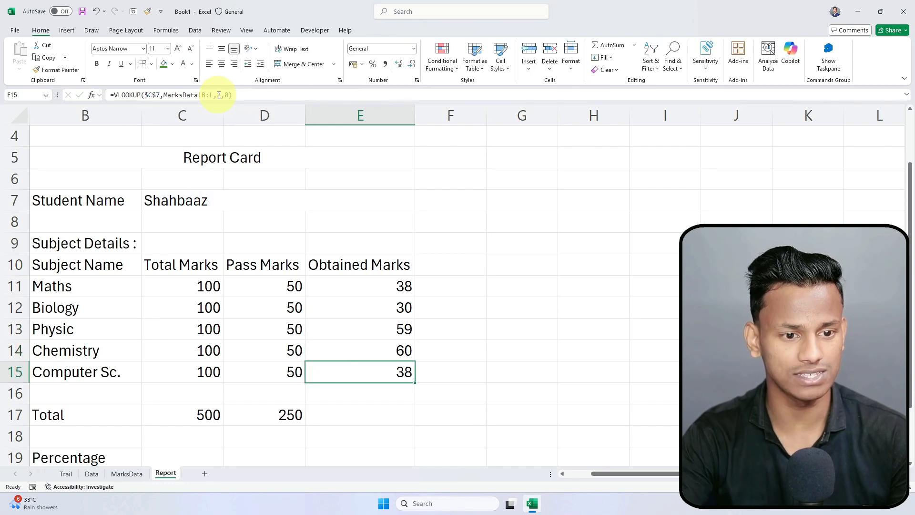
double_click(219, 95)
text(6)
key(Return)
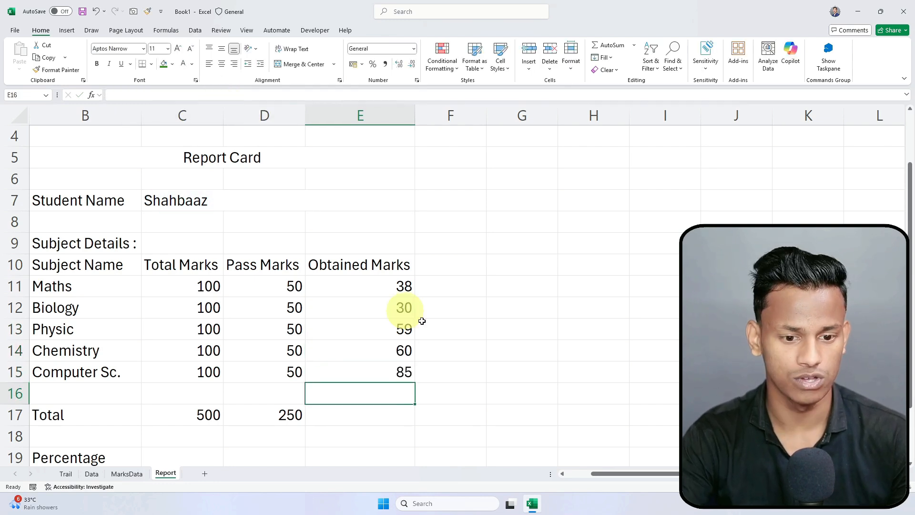
drag(65, 288, 386, 380)
Step: Pick three different students in turn from the C7 dropdown and watch the obtained marks update
click(491, 350)
click(200, 200)
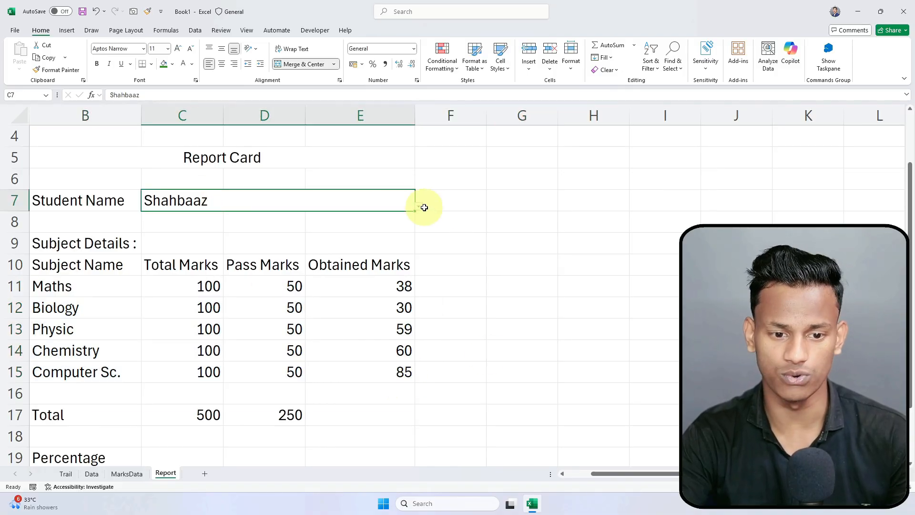
click(420, 209)
click(258, 230)
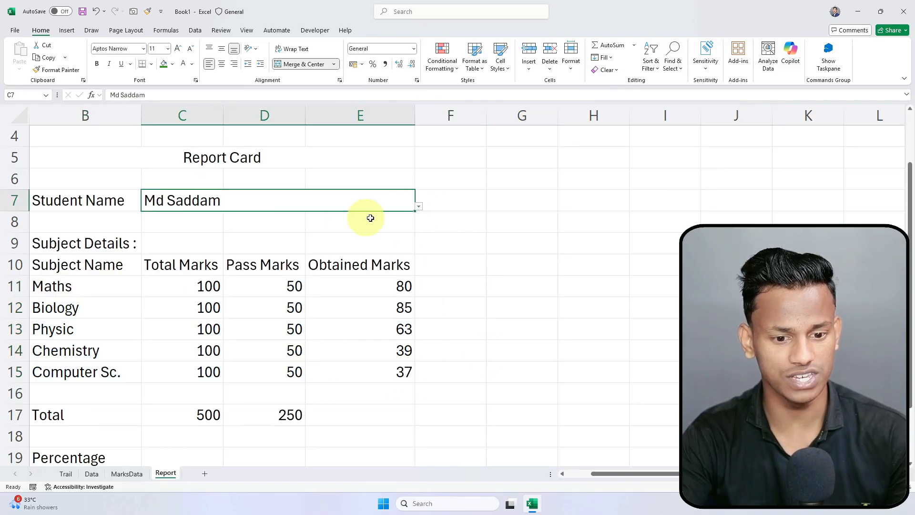
click(419, 207)
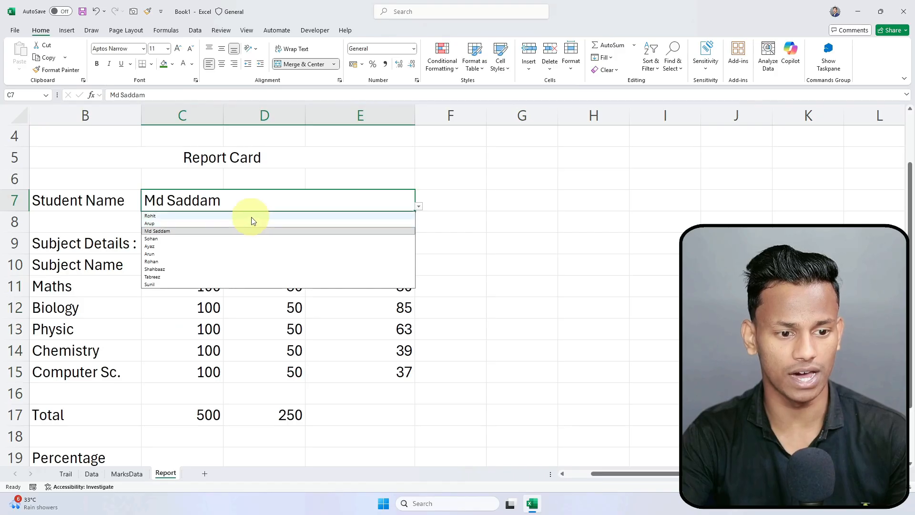
click(250, 221)
click(419, 206)
click(246, 250)
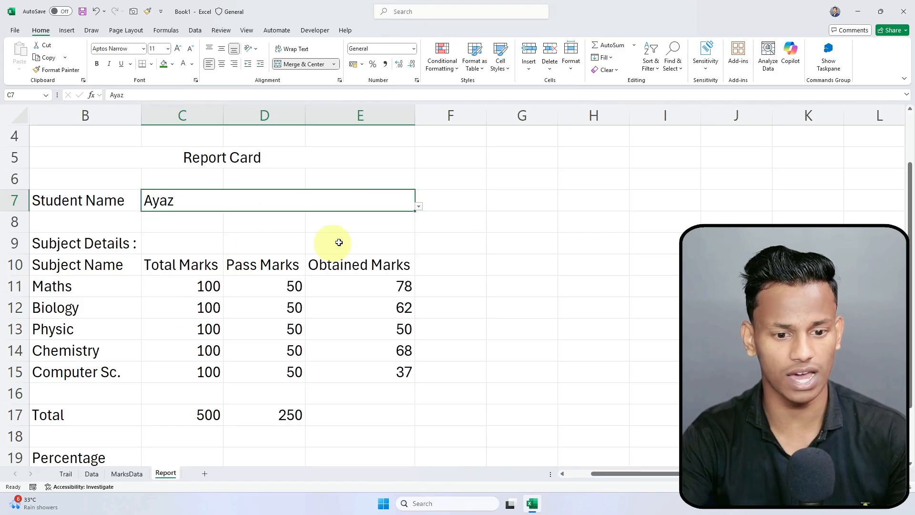
click(377, 423)
scroll(276, 372, down, 1)
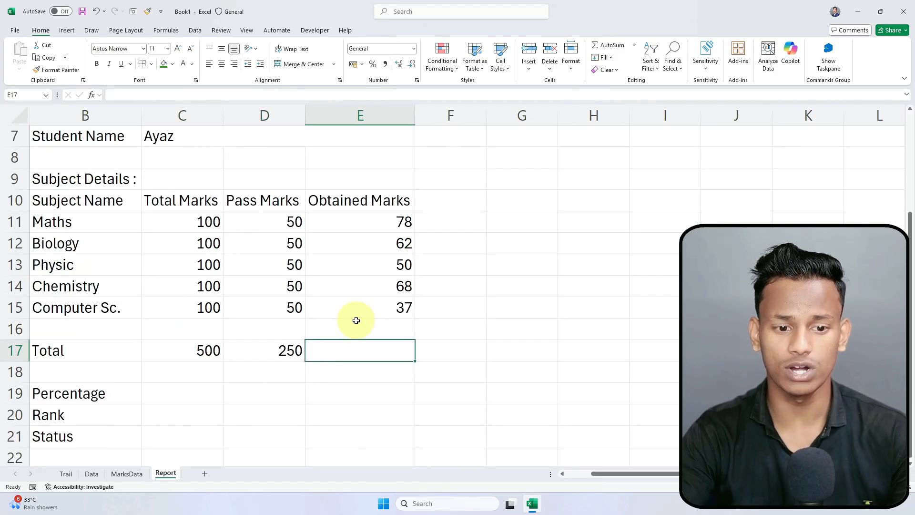
Step: Fill the sum formula from D17 across into E17 to total the obtained marks
click(121, 473)
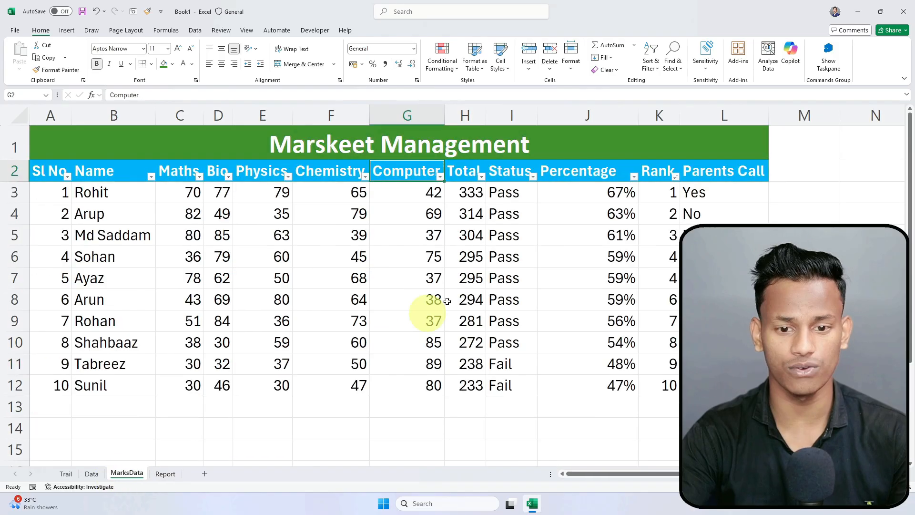
drag(469, 193, 467, 342)
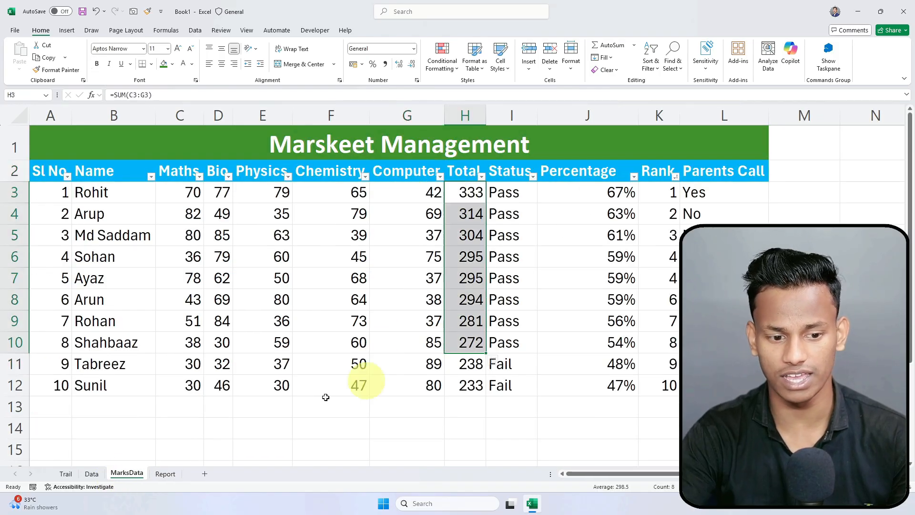
click(165, 473)
drag(394, 223, 384, 308)
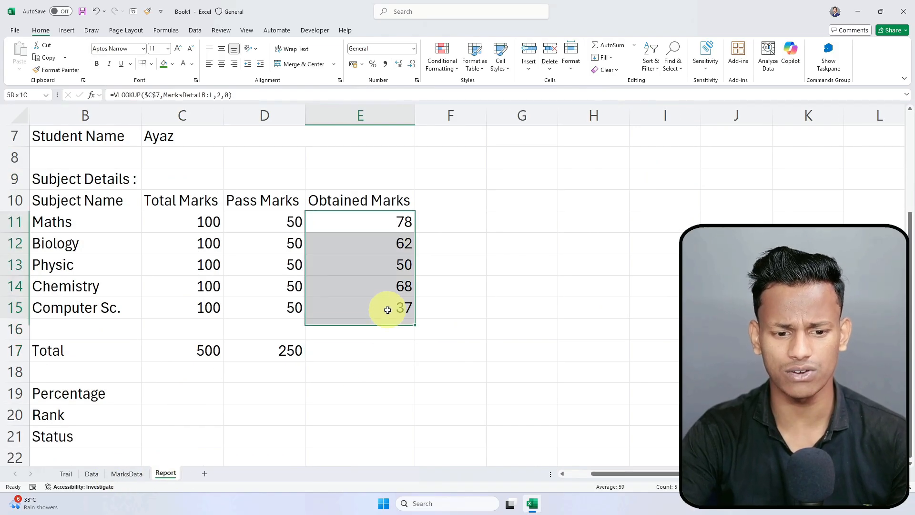
click(281, 354)
drag(309, 361, 408, 358)
click(394, 408)
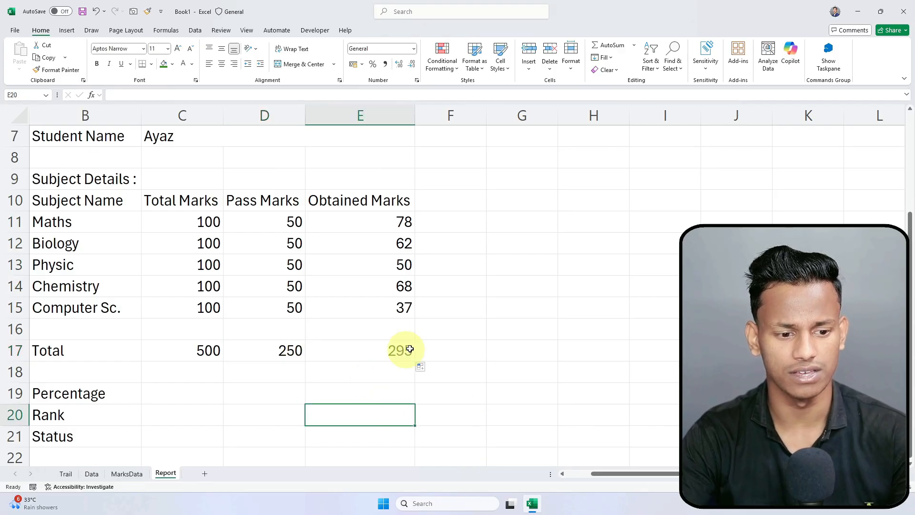
click(408, 349)
Step: Enter the Percentage formula =E17/C17 in C19
click(189, 392)
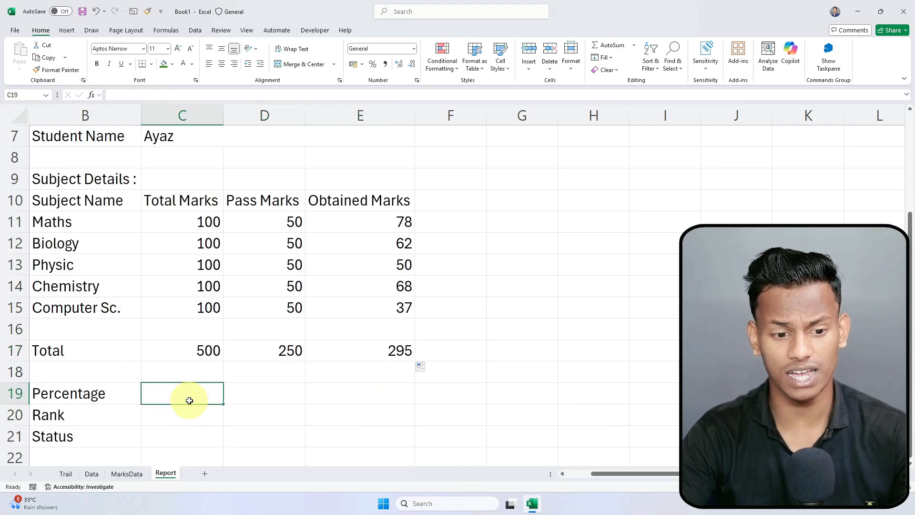
text(=)
click(403, 351)
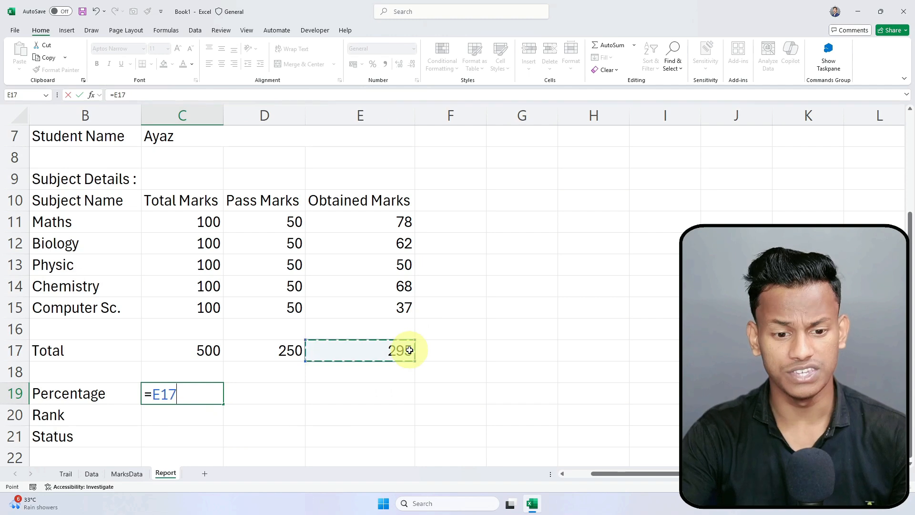
text(/)
click(166, 355)
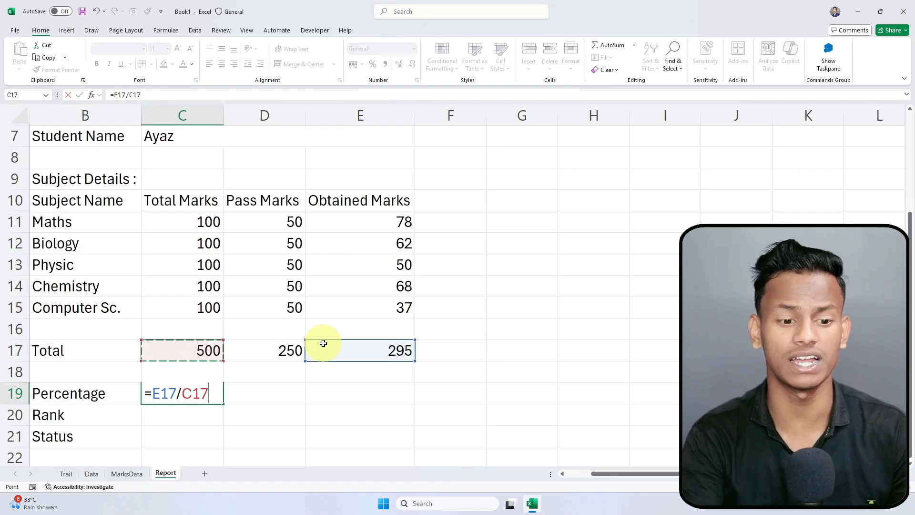
key(Return)
Step: Compare the C17 and E17 totals and format C19 in Percent Style
click(380, 350)
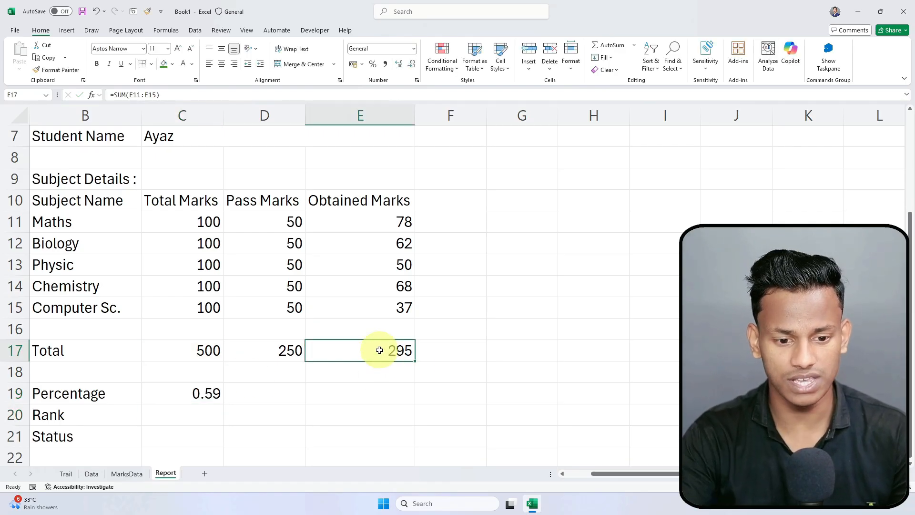
click(230, 343)
click(201, 355)
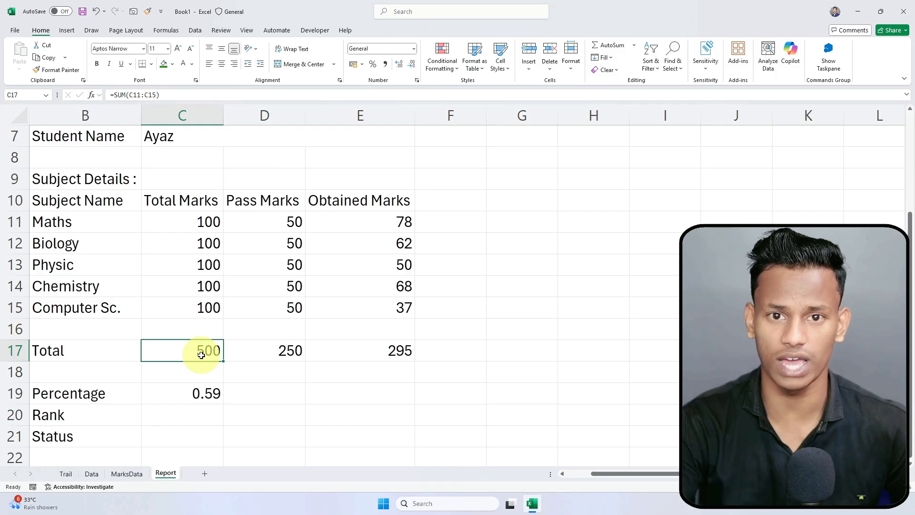
click(380, 352)
click(209, 352)
click(373, 344)
click(186, 353)
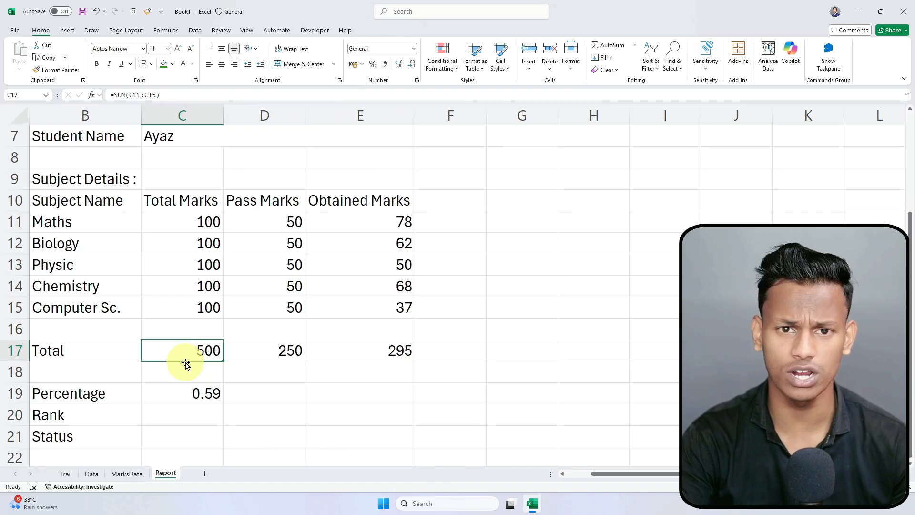
click(189, 396)
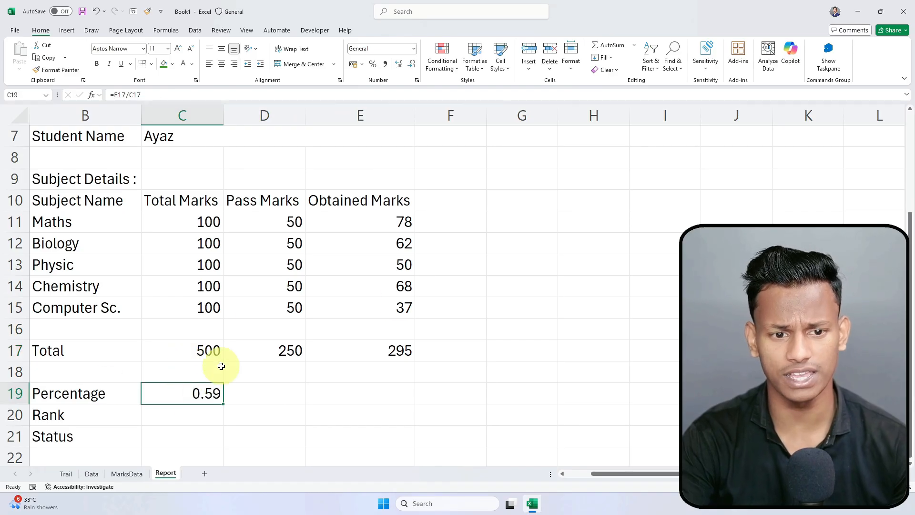
click(373, 64)
Step: Pick another student in C7 and check that C19's percentage recalculates
click(193, 412)
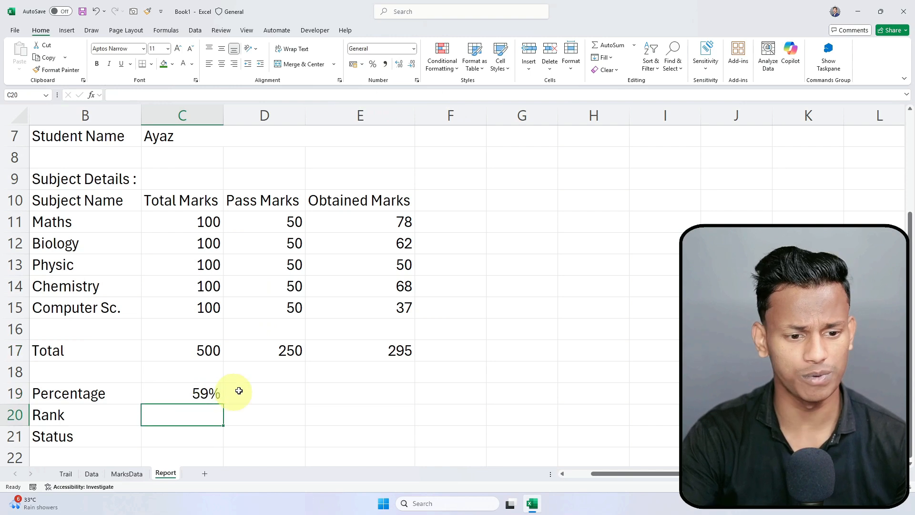
scroll(223, 211, up, 1)
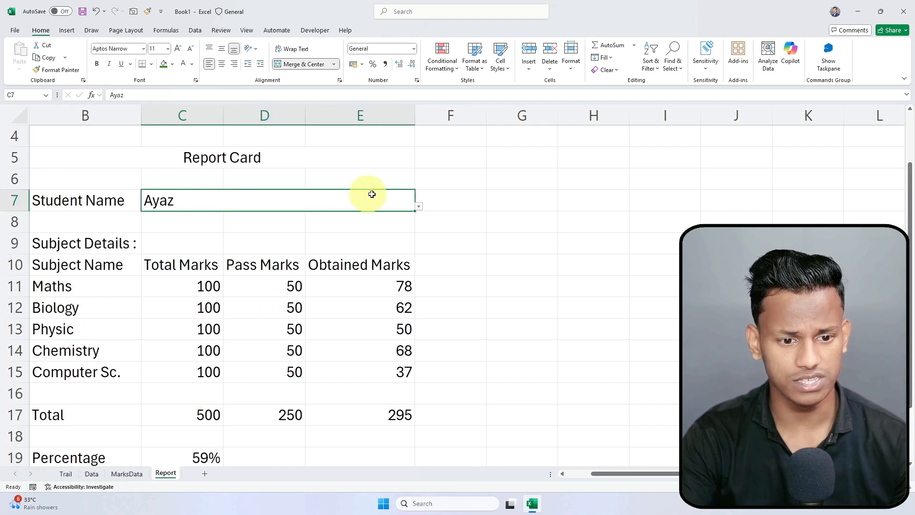
click(419, 206)
click(265, 231)
scroll(265, 230, down, 2)
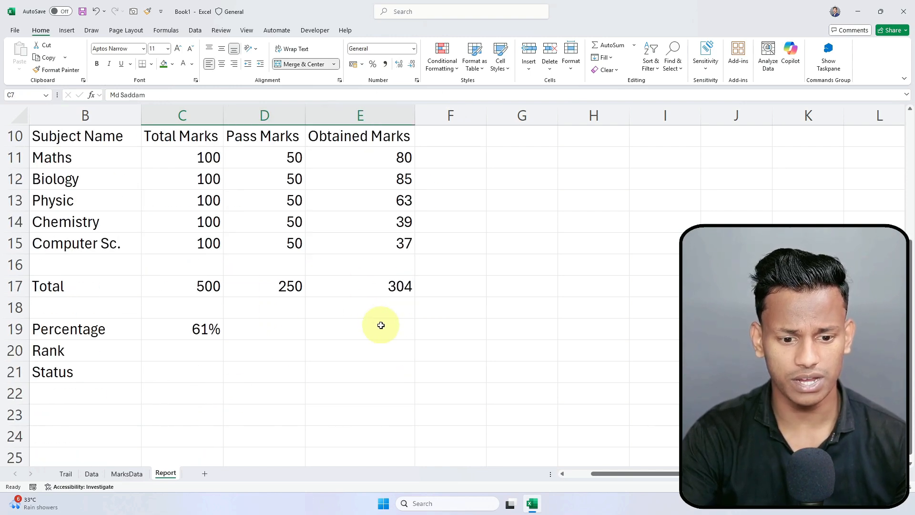
click(200, 332)
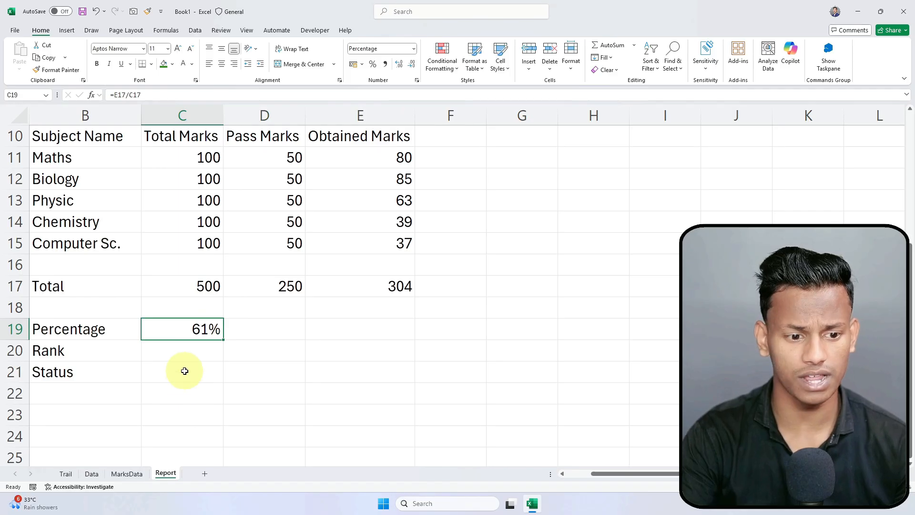
click(182, 347)
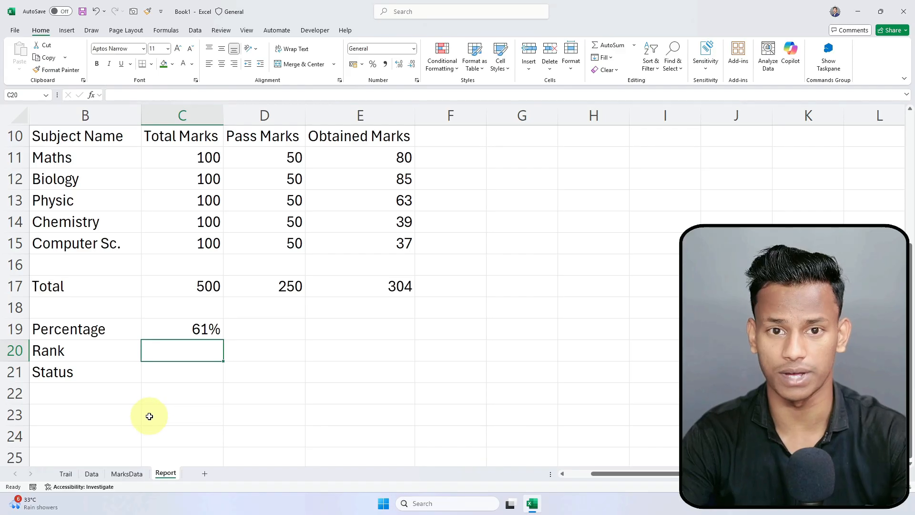
scroll(143, 310, up, 2)
drag(157, 207, 278, 408)
Step: Review the MarksData percentage and rank formulas and the E11 lookup formula
click(135, 202)
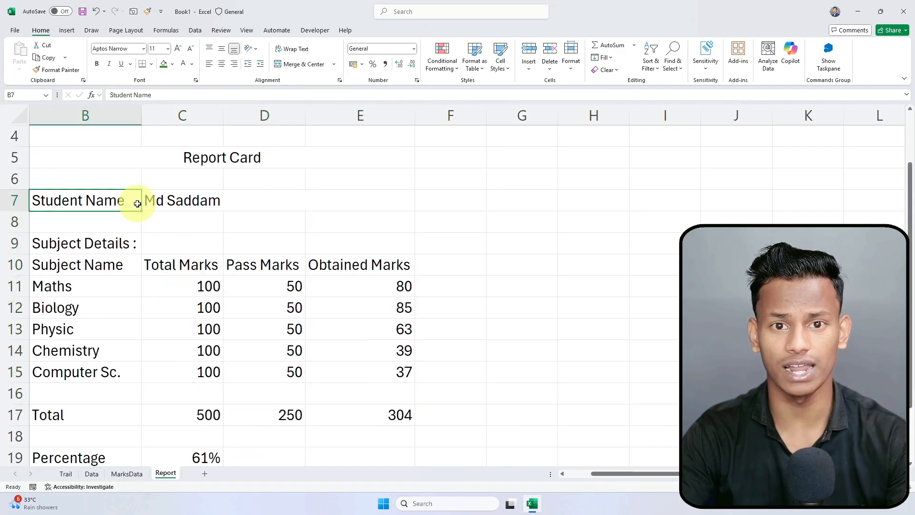
scroll(200, 313, down, 2)
click(127, 474)
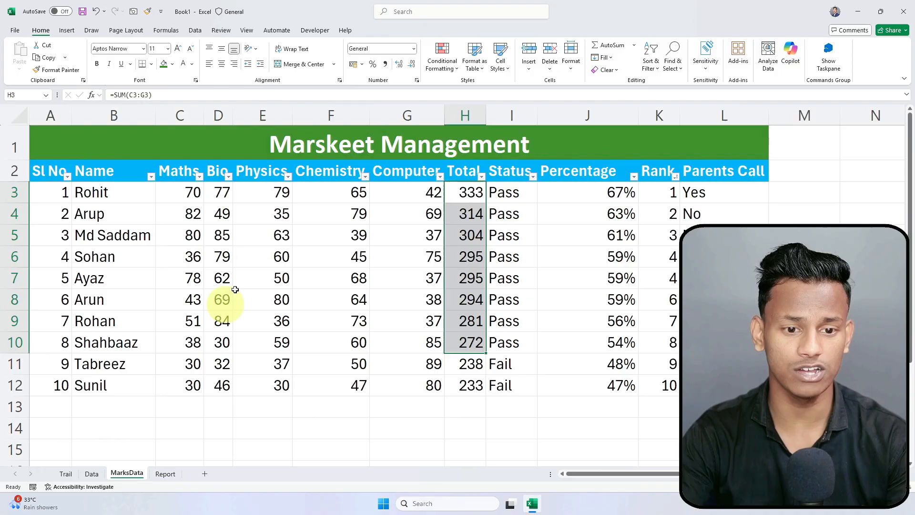
click(626, 191)
click(666, 223)
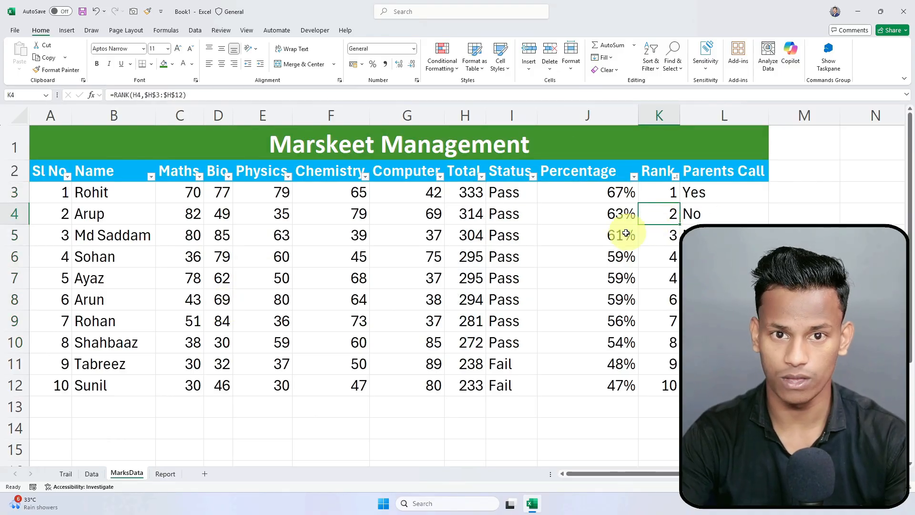
click(161, 474)
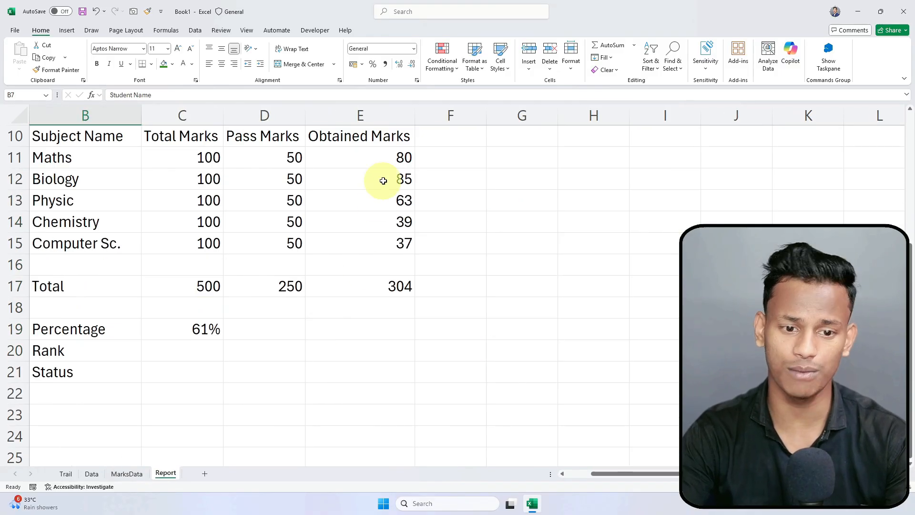
click(390, 158)
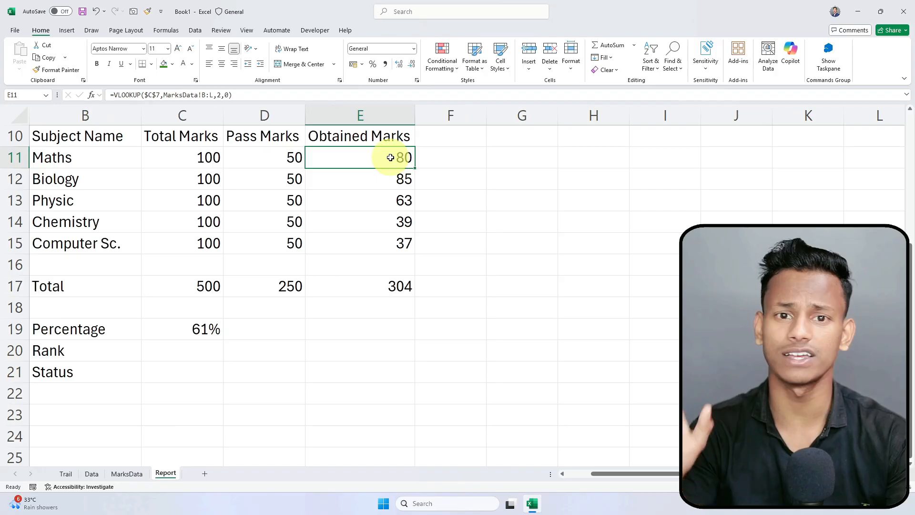
click(125, 474)
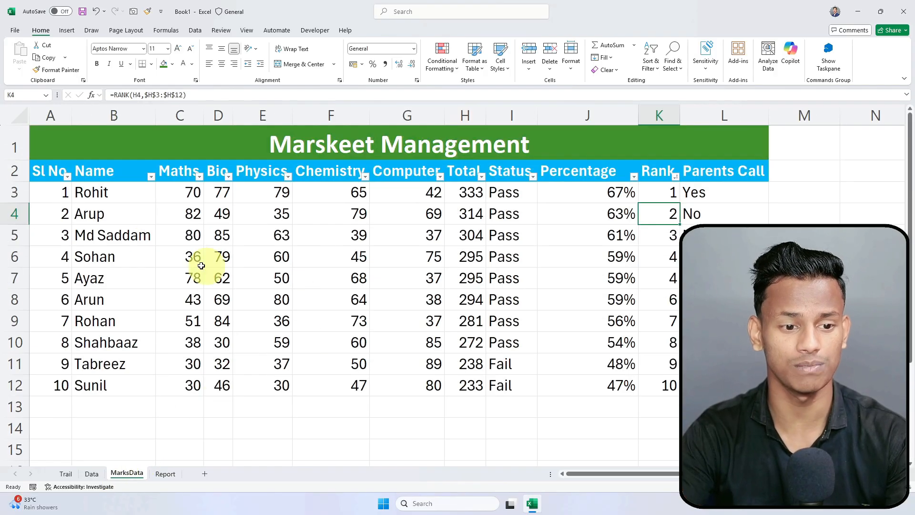
click(111, 171)
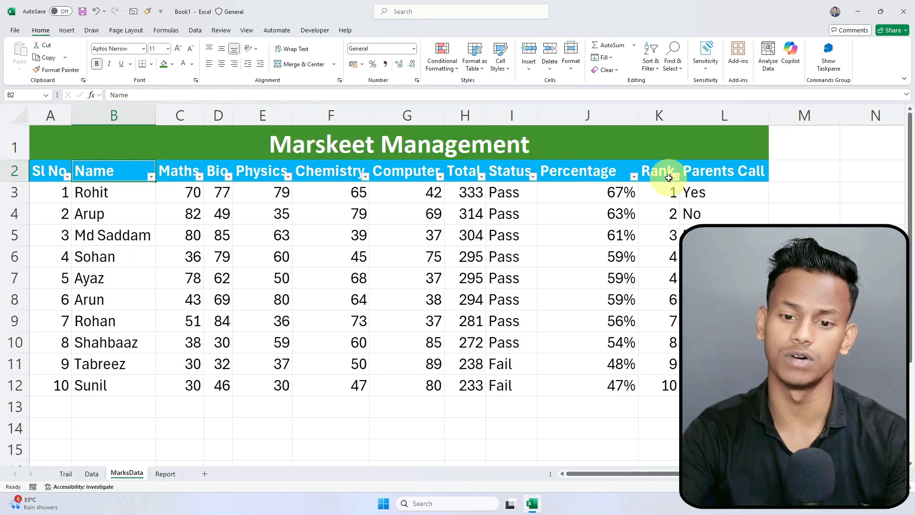
click(163, 473)
Step: Put =VLOOKUP($C$7,MarksData!B:L,10,0) in Rank cell C20, reusing E15's lookup
click(384, 284)
click(392, 243)
drag(257, 95, 92, 95)
key(ctrl+c)
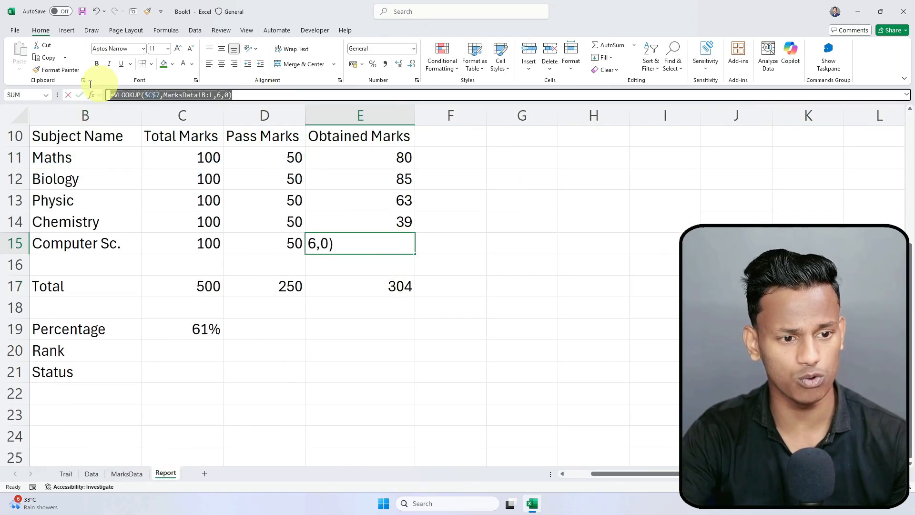
key(Return)
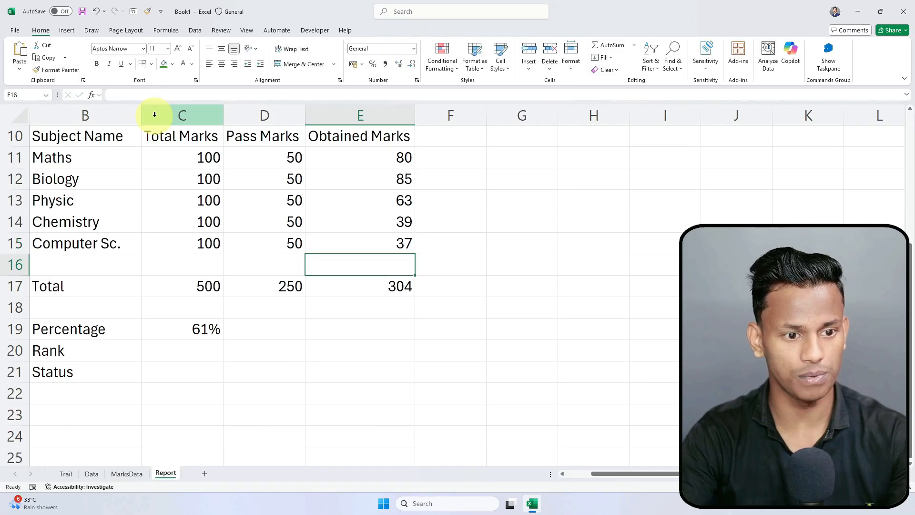
click(220, 358)
click(187, 95)
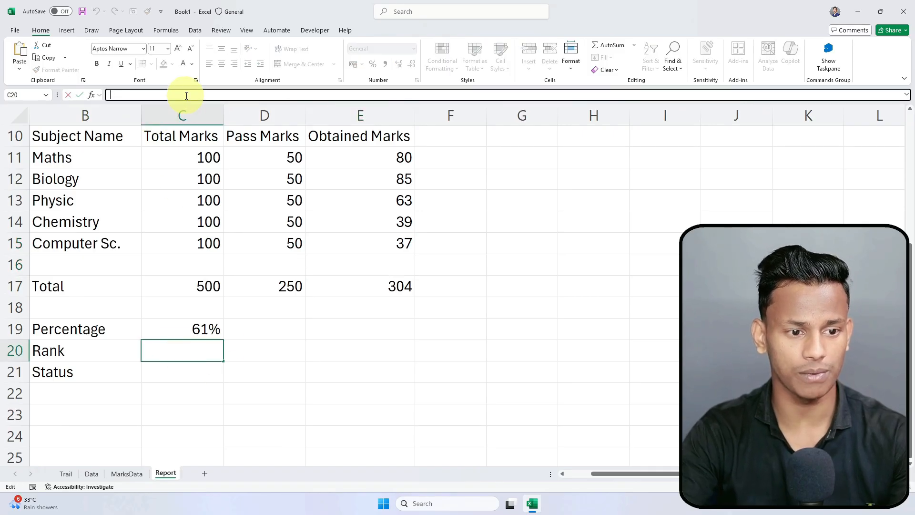
key(ctrl+v)
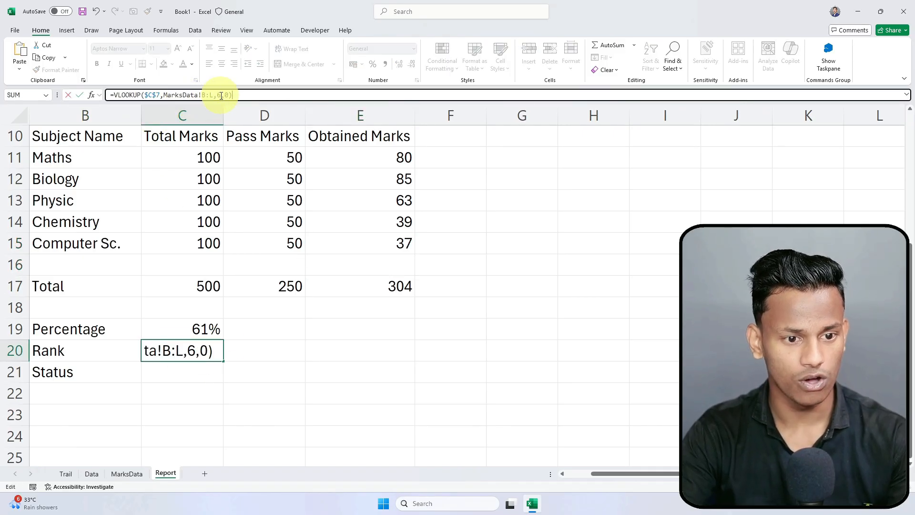
double_click(219, 95)
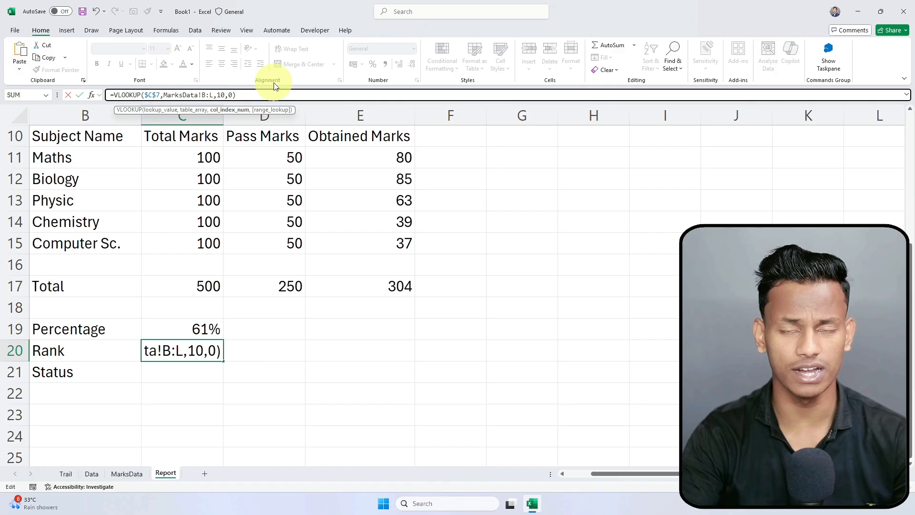
text(10)
key(Return)
Step: Confirm C20 shows rank 3 and select the blank Status cell C21
click(190, 351)
click(220, 372)
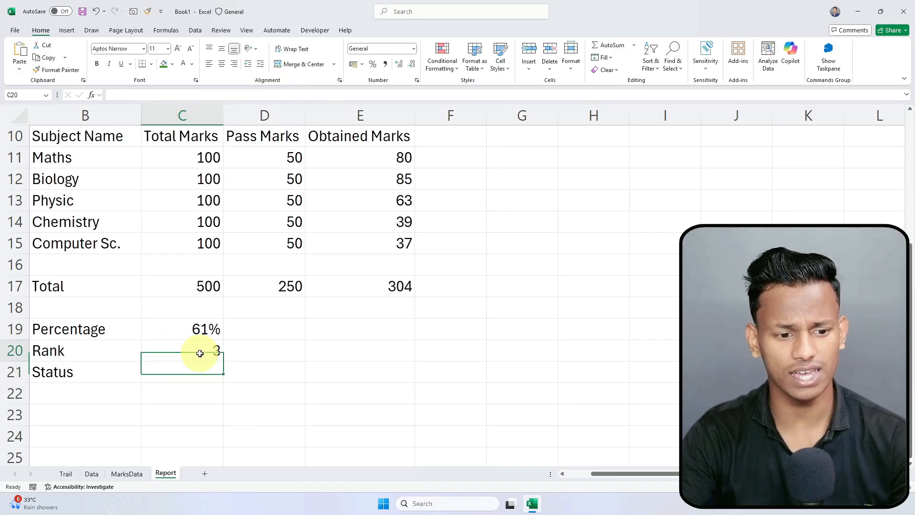
click(196, 353)
click(186, 371)
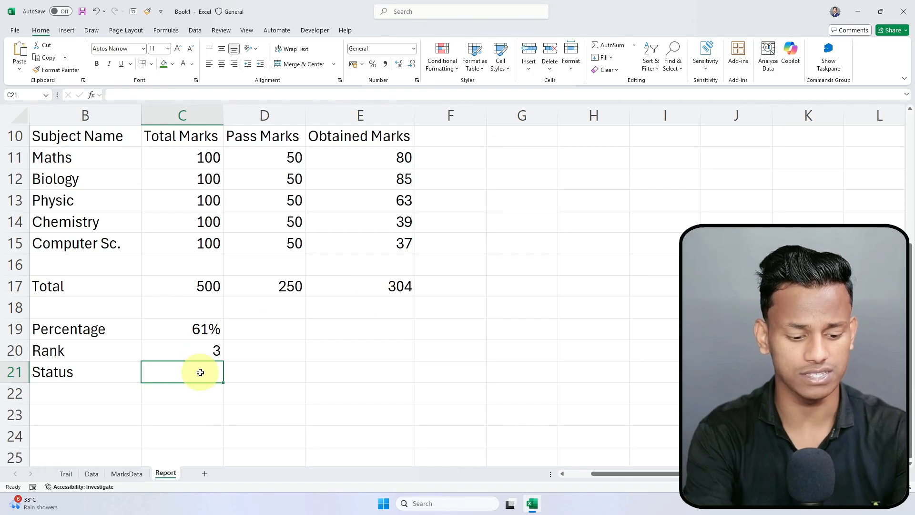
Step: Enter =IF(E17<250,"Fail","Pass") in C21 so Status shows Pass or Fail
text(=if)
key(Tab)
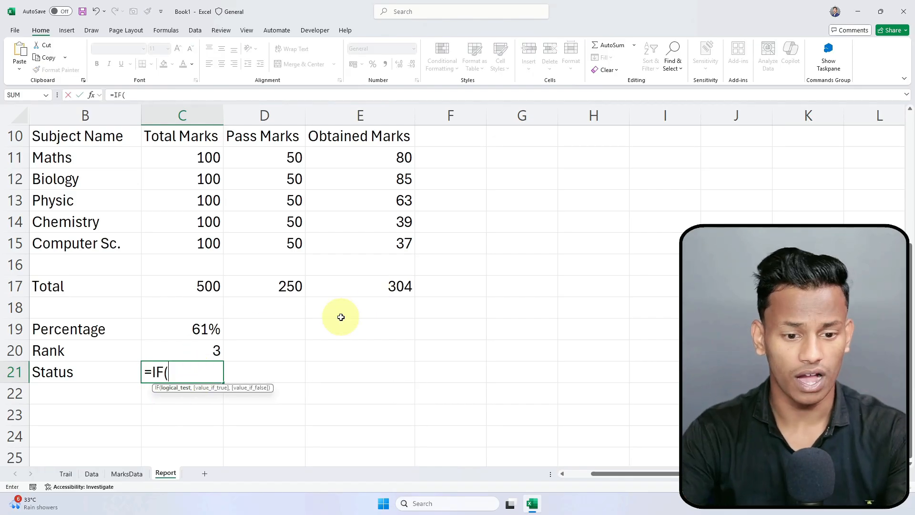
click(395, 288)
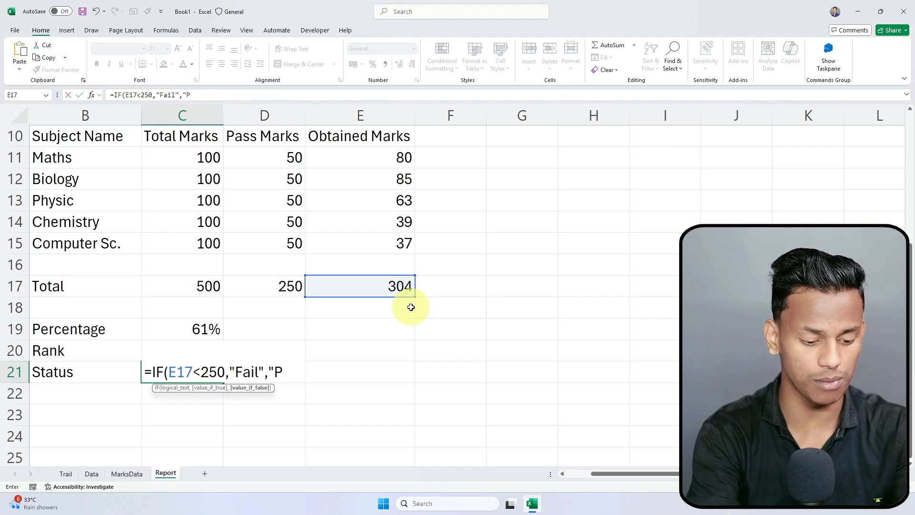
key(Return)
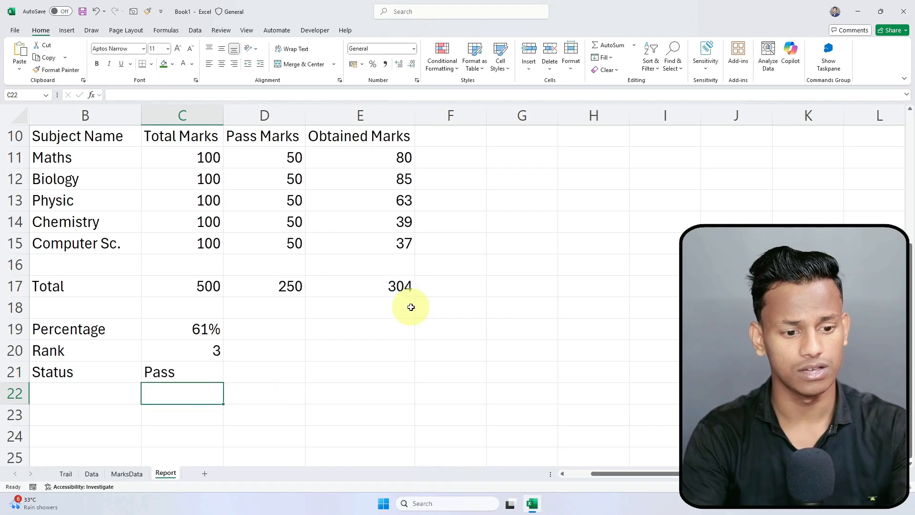
click(188, 372)
click(209, 413)
click(188, 373)
scroll(338, 304, up, 3)
scroll(346, 246, down, 5)
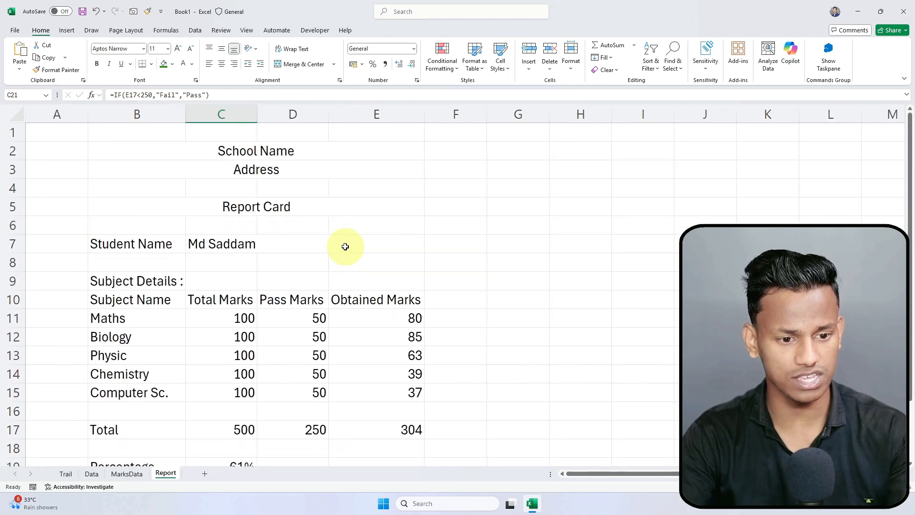
ctrl+click(498, 328)
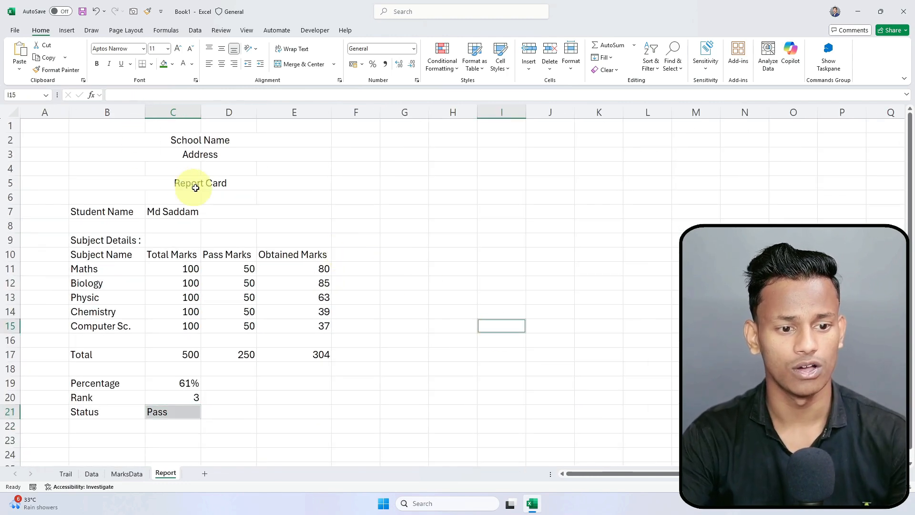
Step: Pick another student from the C7 dropdown, giving 233, 47%, rank 10 and Fail
click(224, 213)
click(340, 217)
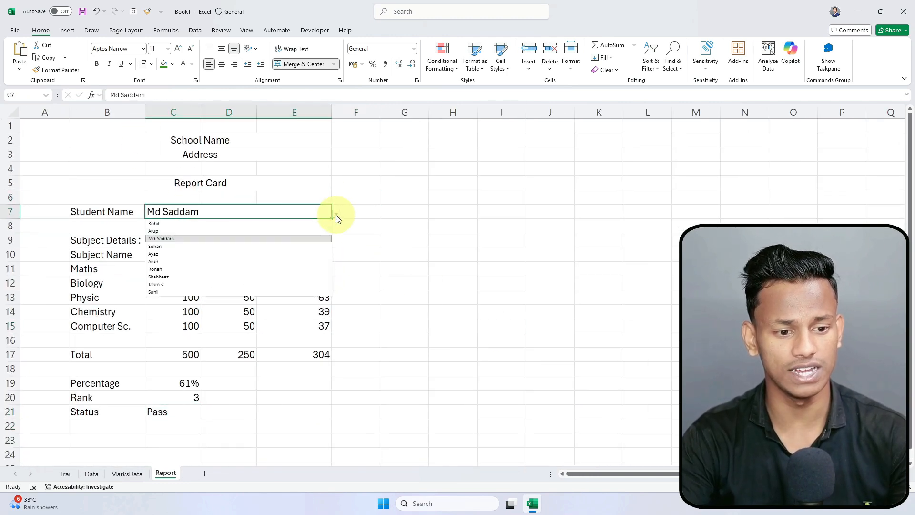
click(202, 291)
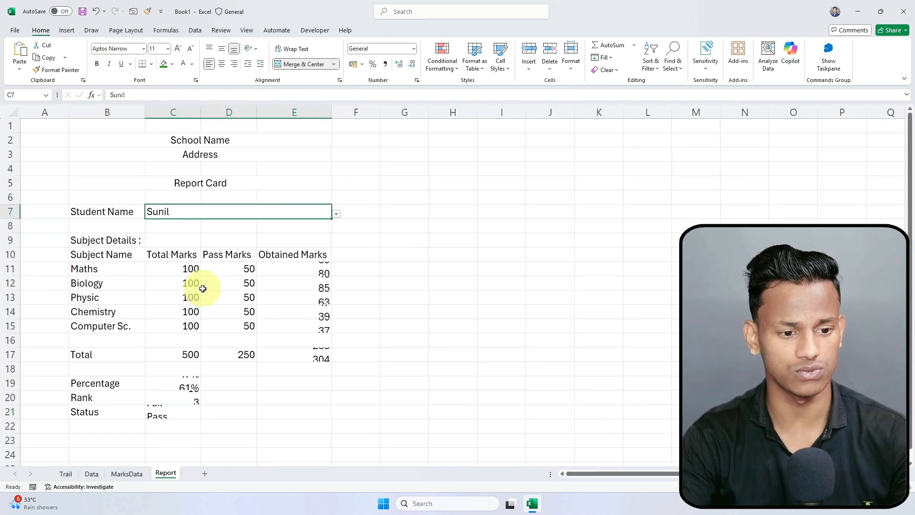
click(236, 428)
click(171, 413)
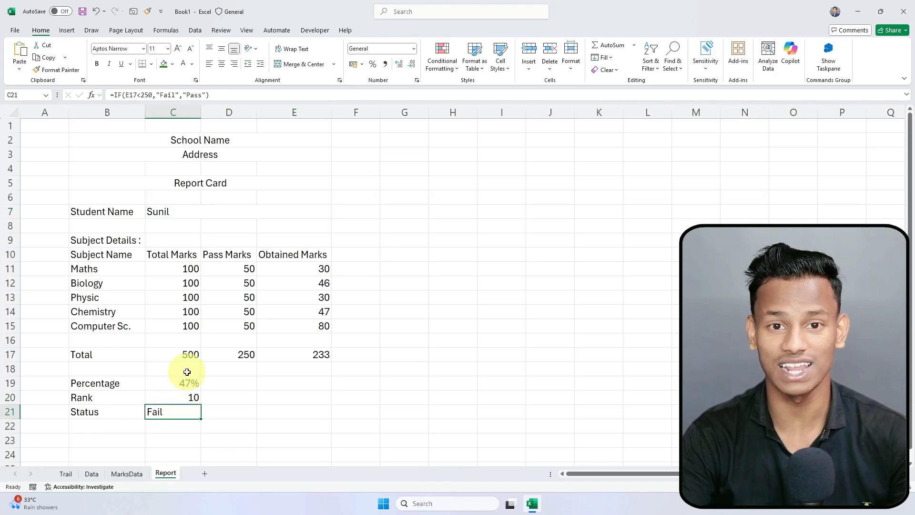
Step: Left-align the percentage, rank and status values in C19:C21
drag(174, 380, 171, 413)
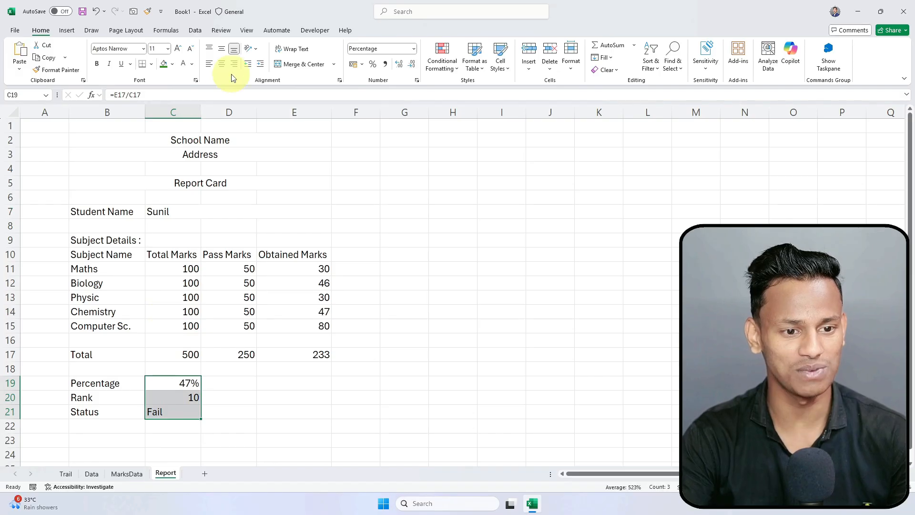
click(210, 65)
click(282, 383)
Step: Give the subject header row B10:E10 a green fill with bold white text
drag(84, 257, 291, 321)
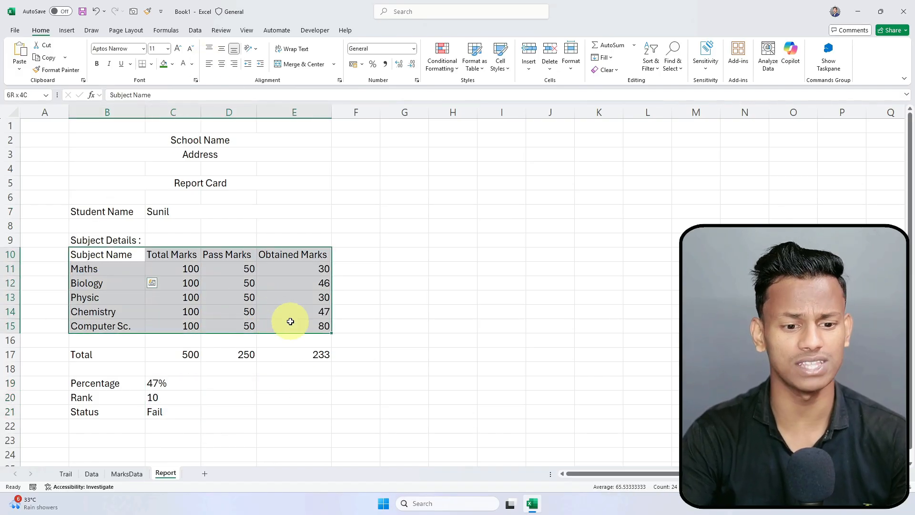
drag(112, 255, 320, 256)
click(172, 64)
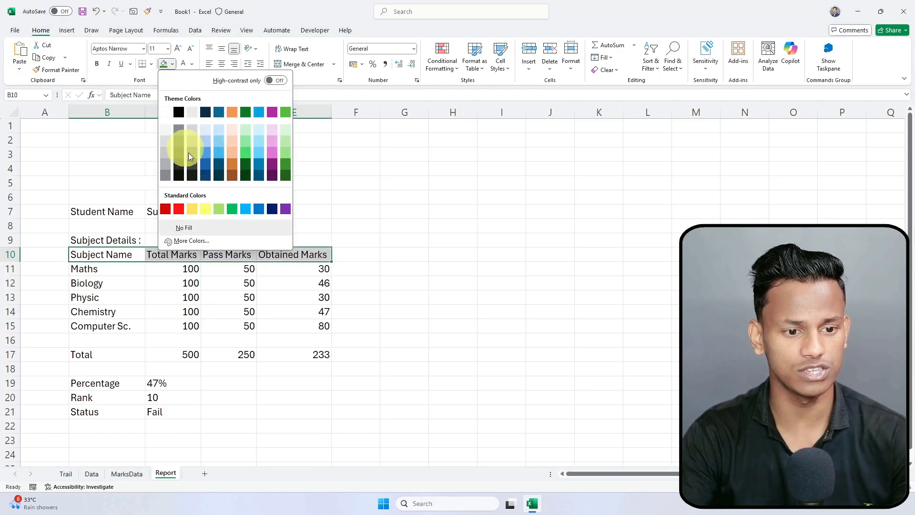
click(288, 166)
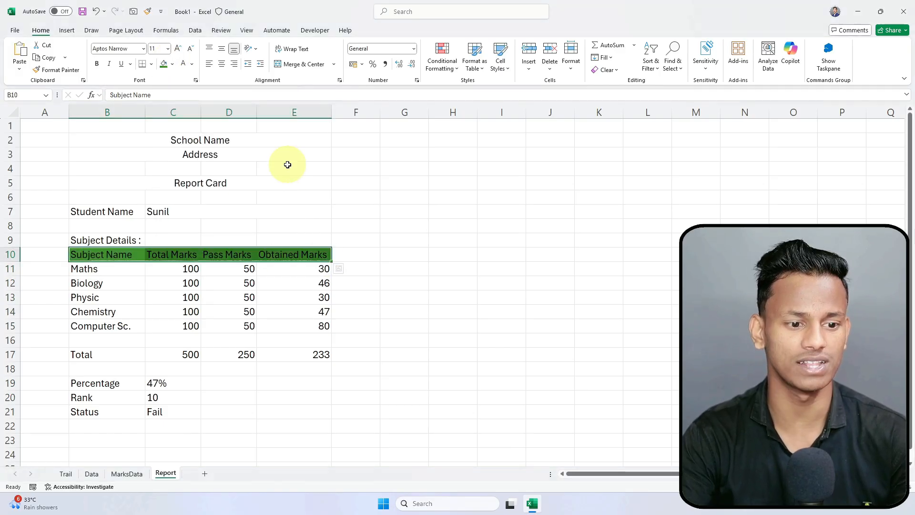
click(185, 64)
click(97, 64)
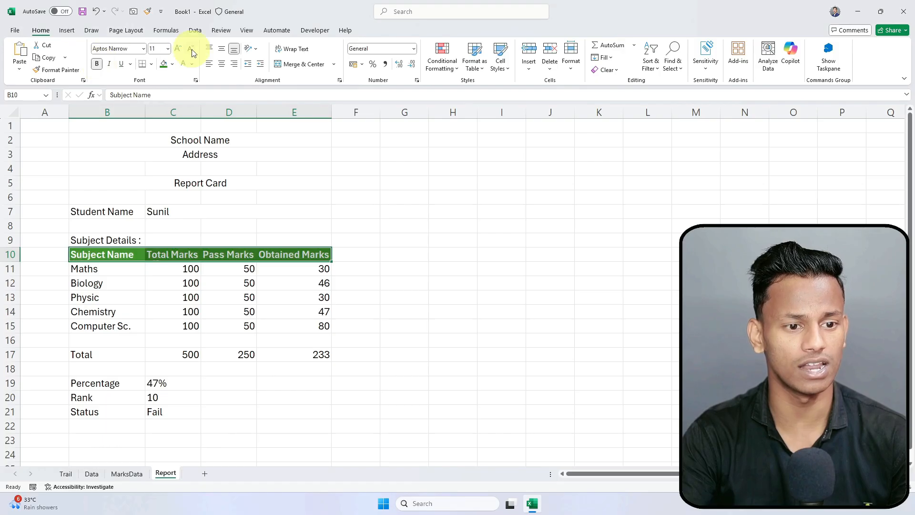
click(122, 321)
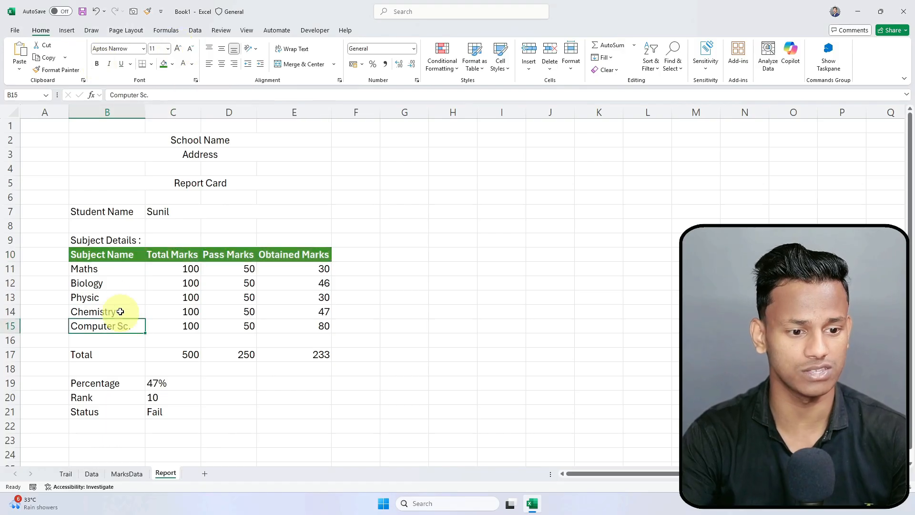
Step: Review the subject table, School Name heading and student name cell selections
drag(87, 267, 305, 320)
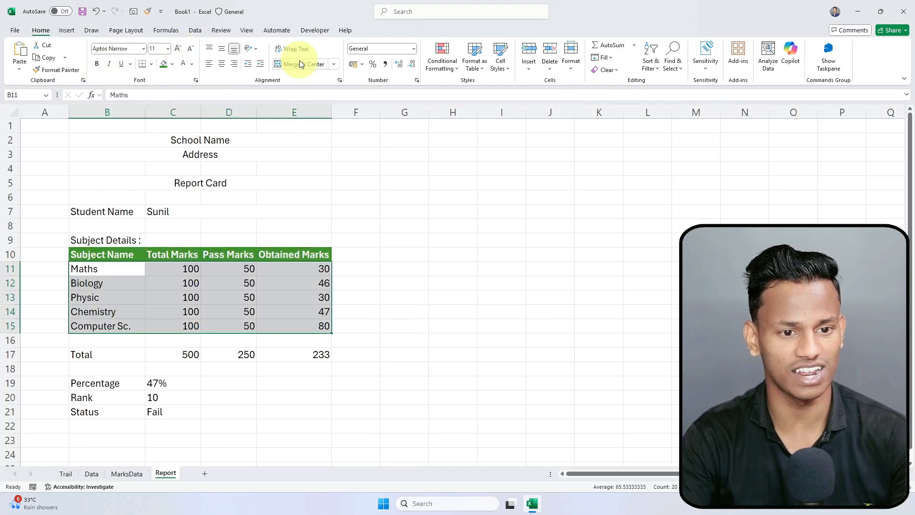
click(88, 353)
drag(91, 259, 322, 322)
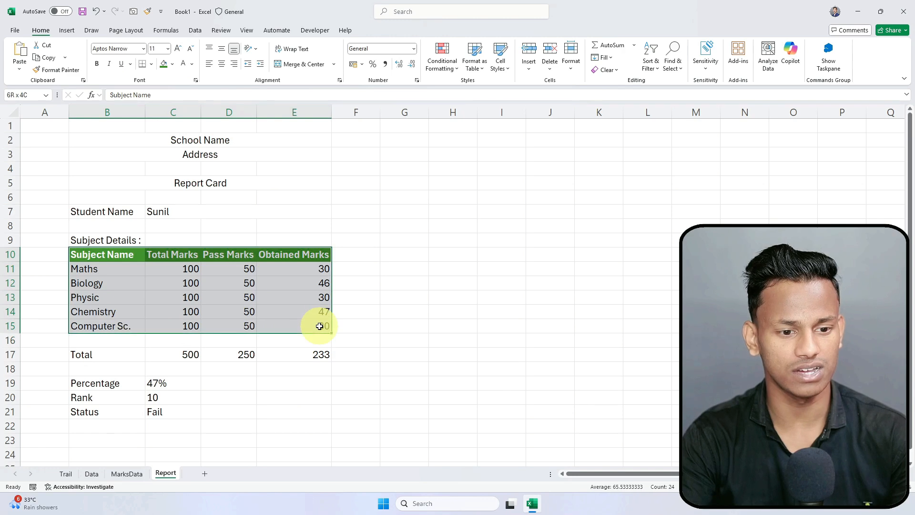
click(116, 125)
click(133, 140)
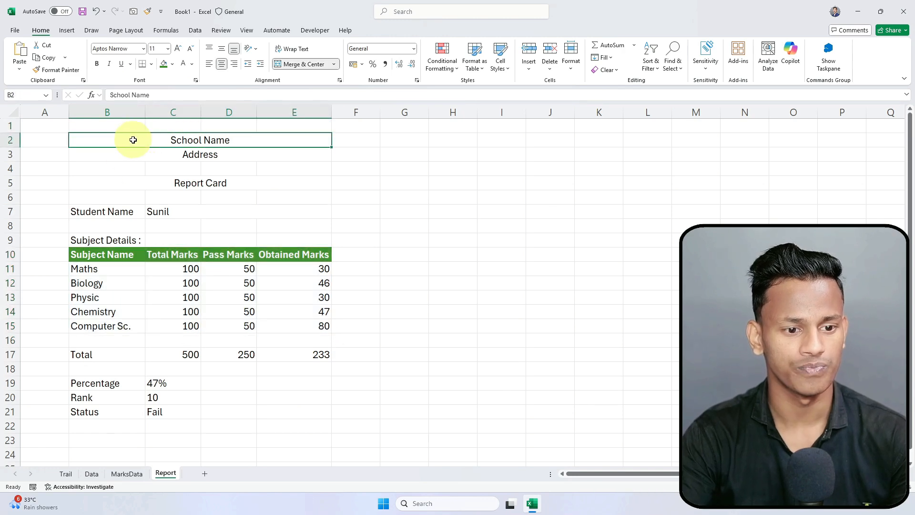
click(102, 211)
click(172, 211)
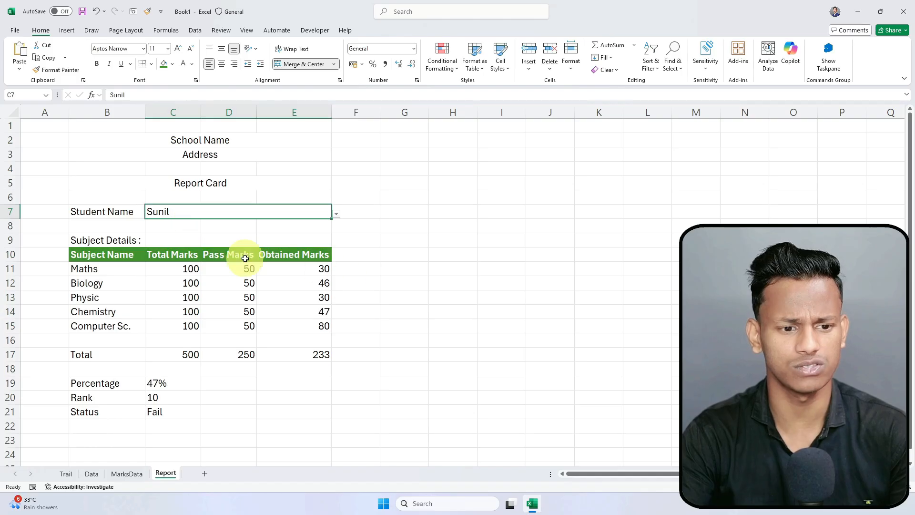
click(416, 239)
click(235, 215)
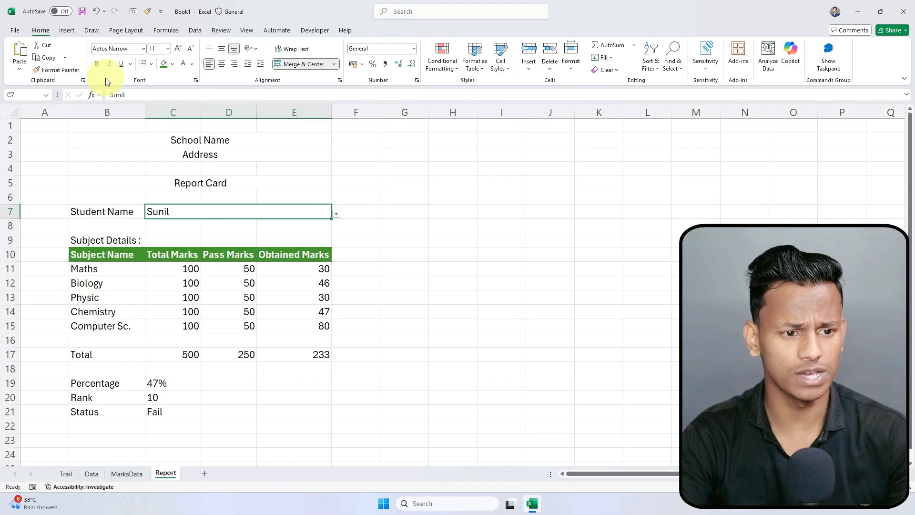
Step: Apply All Borders to the student name cell C7
click(152, 66)
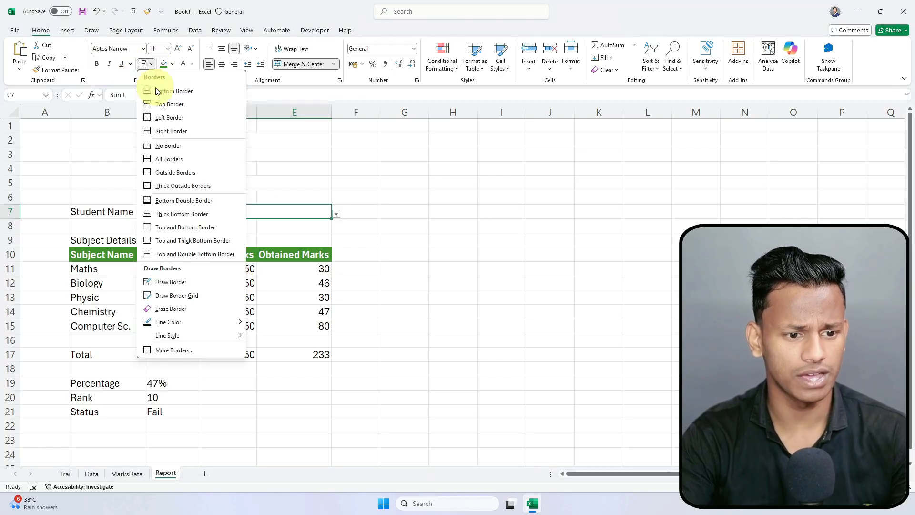
click(158, 164)
click(453, 297)
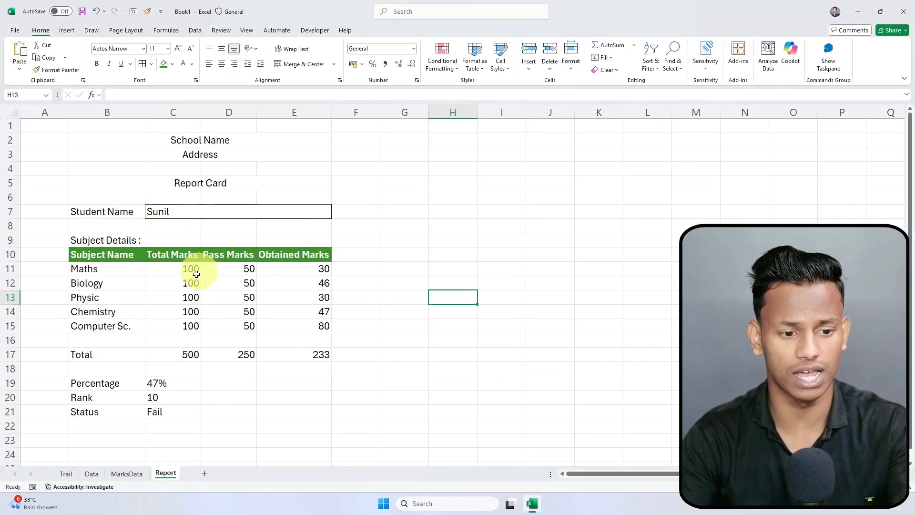
Step: Apply All Borders to the Percentage, Rank and Status block B19:C21
click(84, 383)
drag(85, 383, 153, 405)
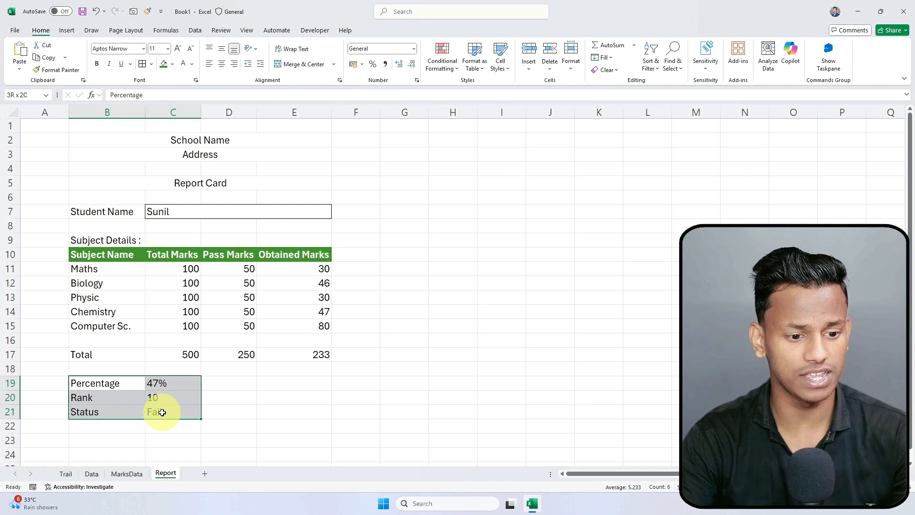
click(146, 66)
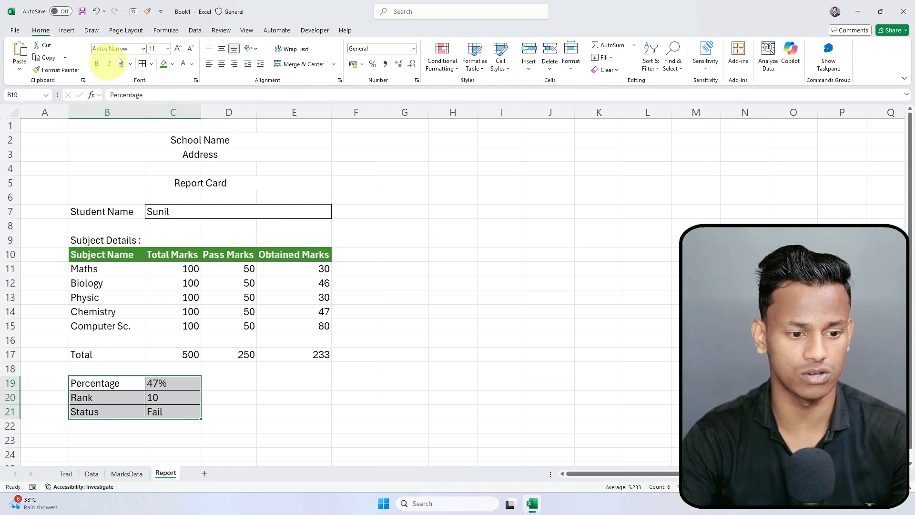
click(292, 426)
drag(89, 354, 297, 353)
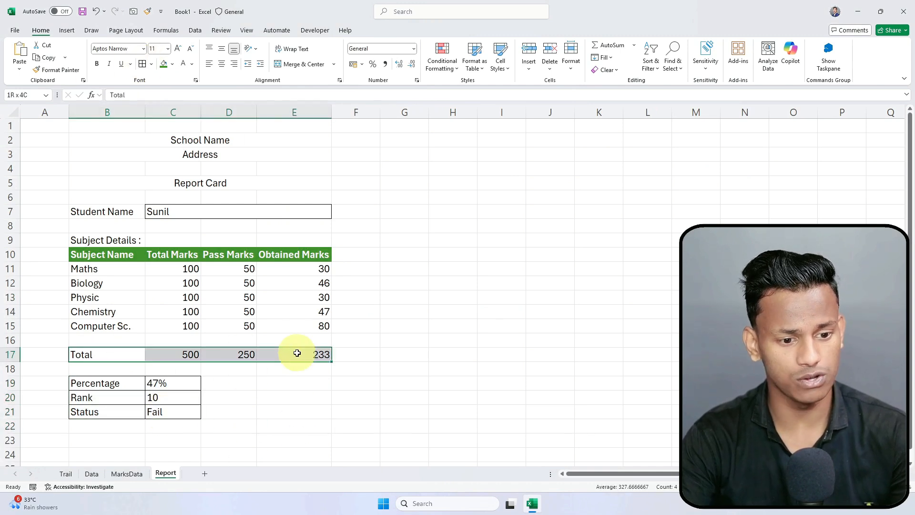
click(172, 64)
click(246, 209)
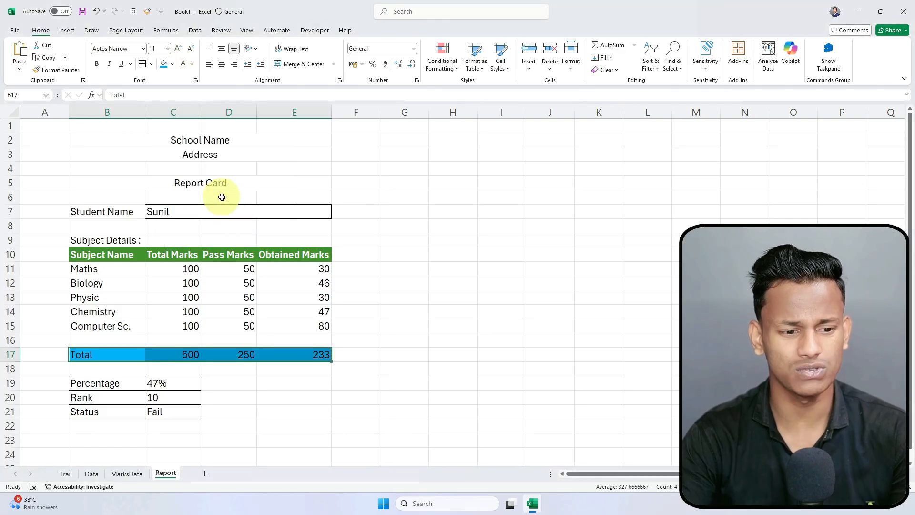
click(183, 64)
click(96, 63)
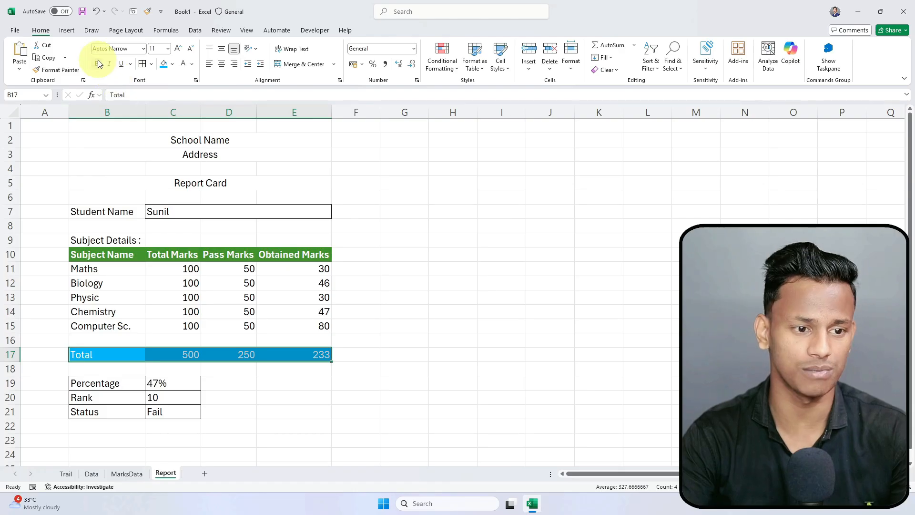
click(378, 272)
click(126, 354)
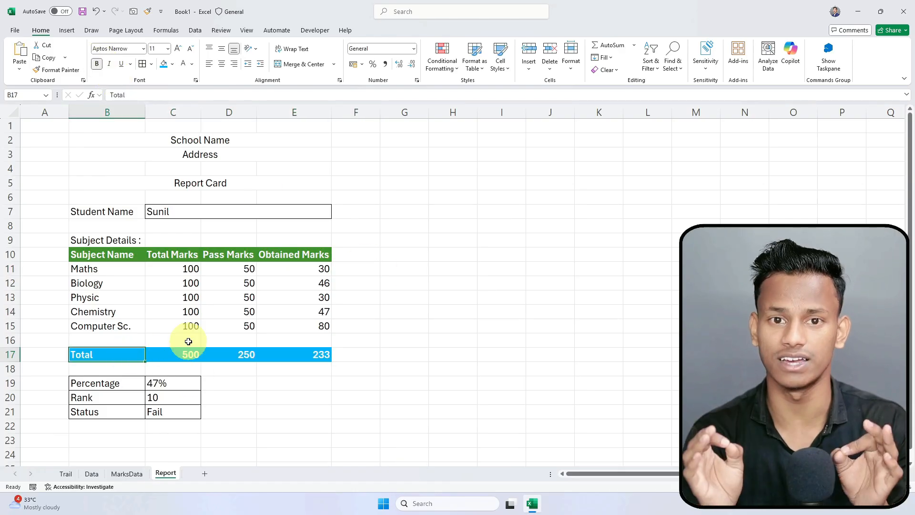
click(296, 229)
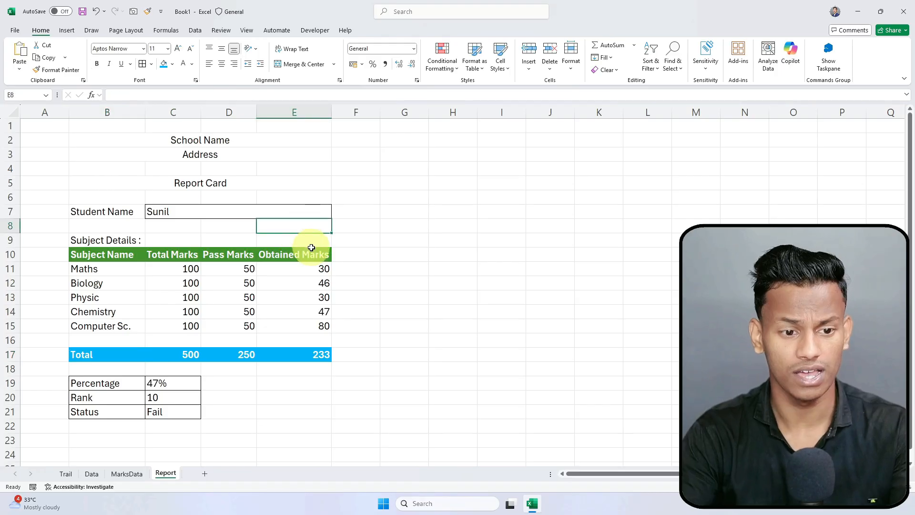
click(241, 161)
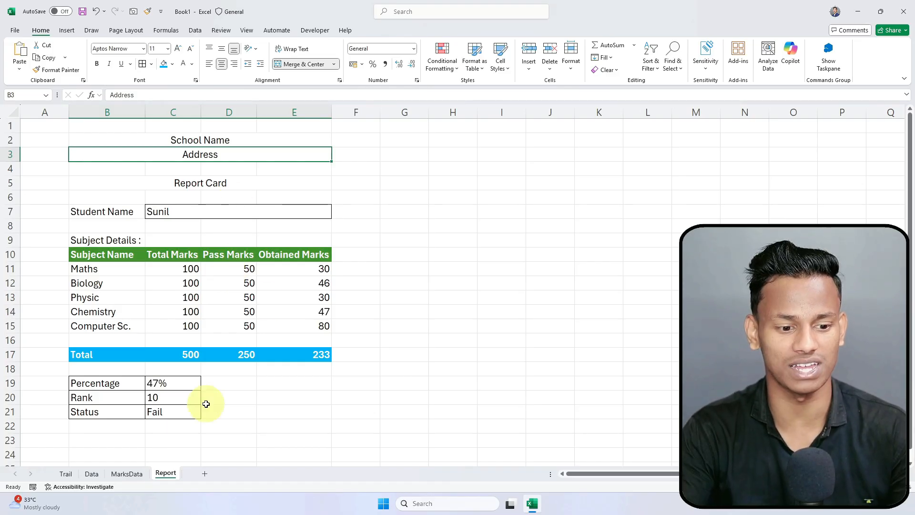
click(119, 474)
click(91, 475)
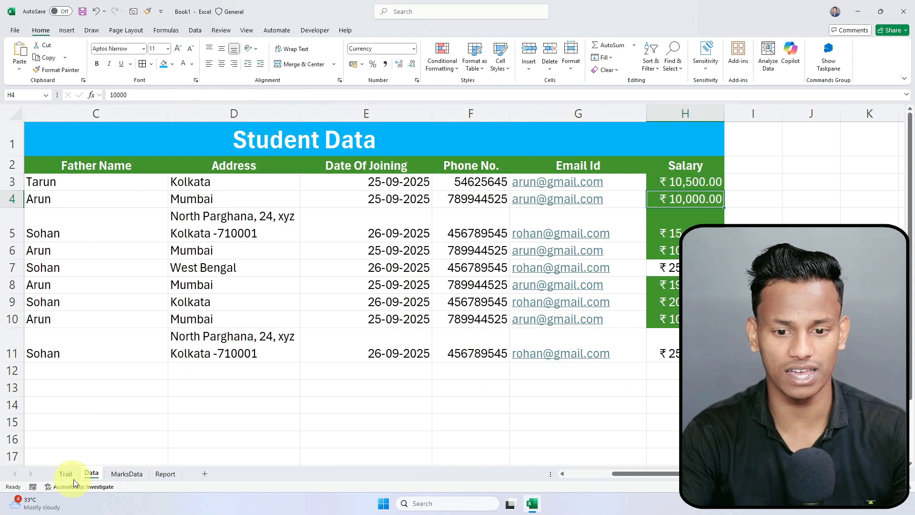
click(67, 474)
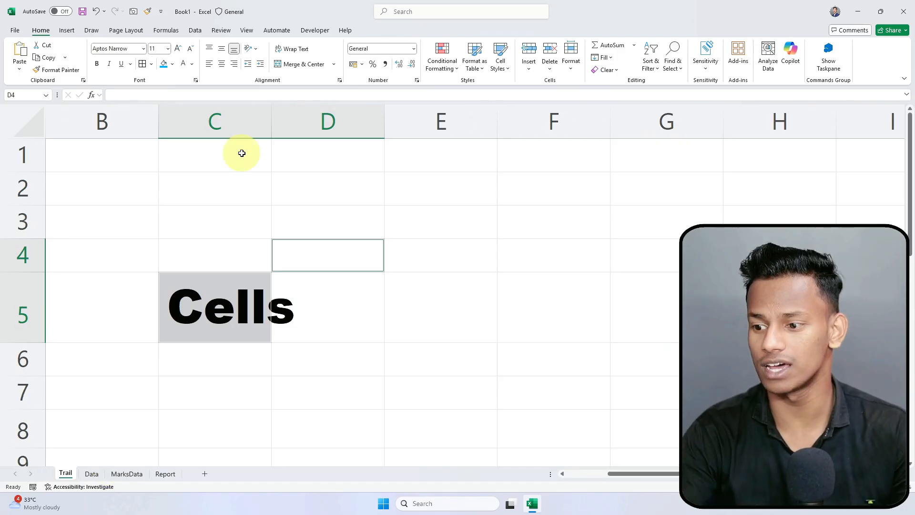
click(278, 177)
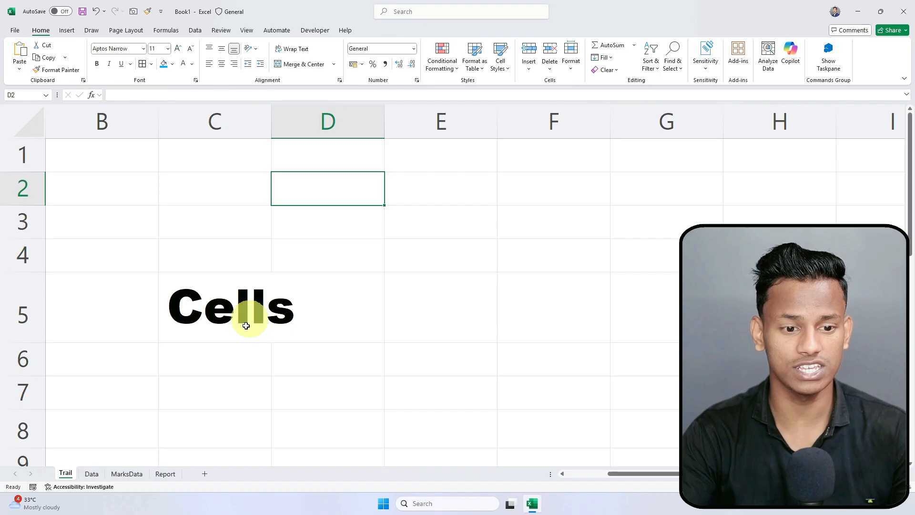
click(165, 473)
click(279, 235)
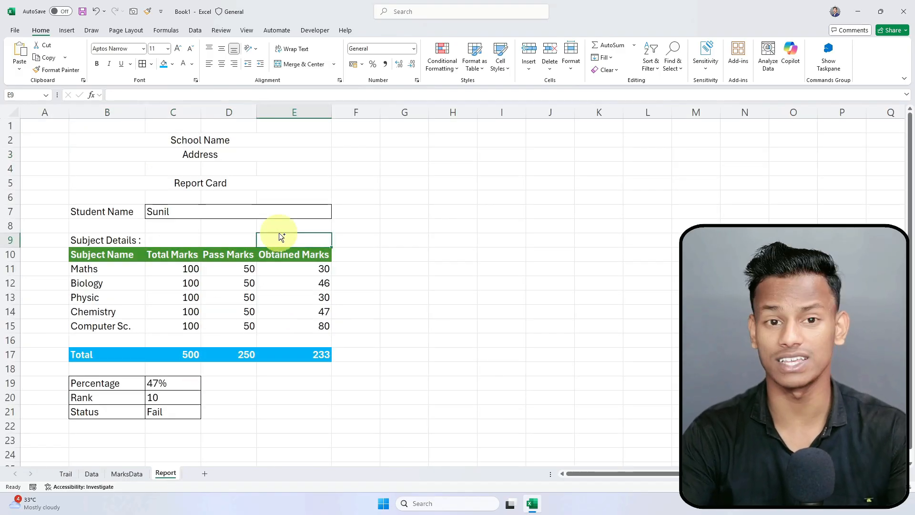
click(403, 203)
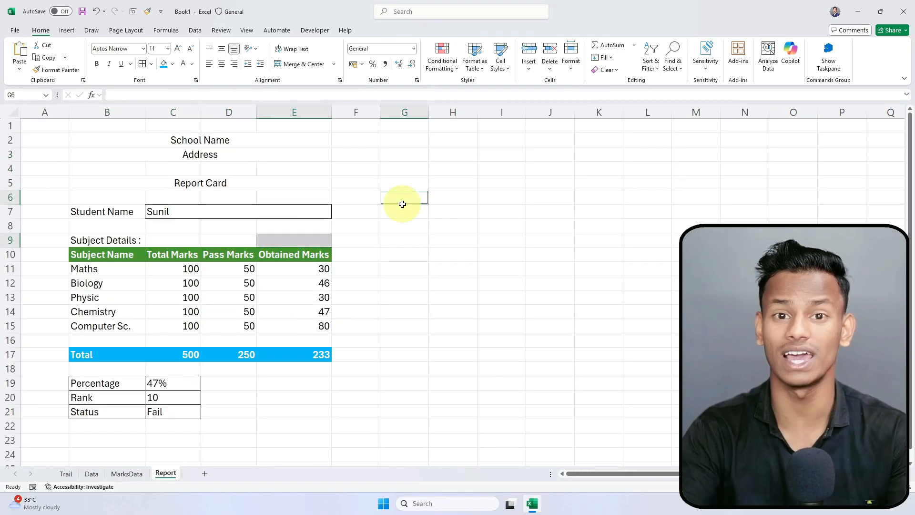
Step: Save the workbook to the Desktop as FirstExcel.xlsx through the Save As dialog
key(ctrl+s)
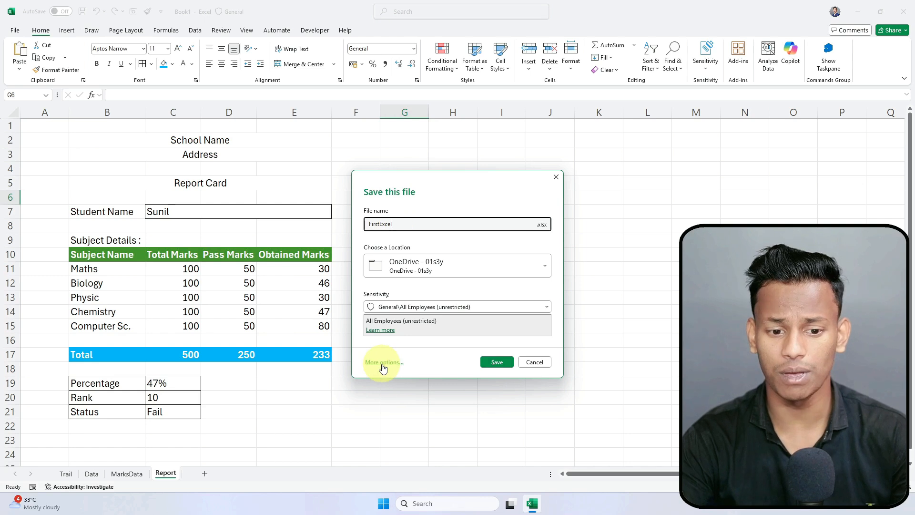
click(459, 267)
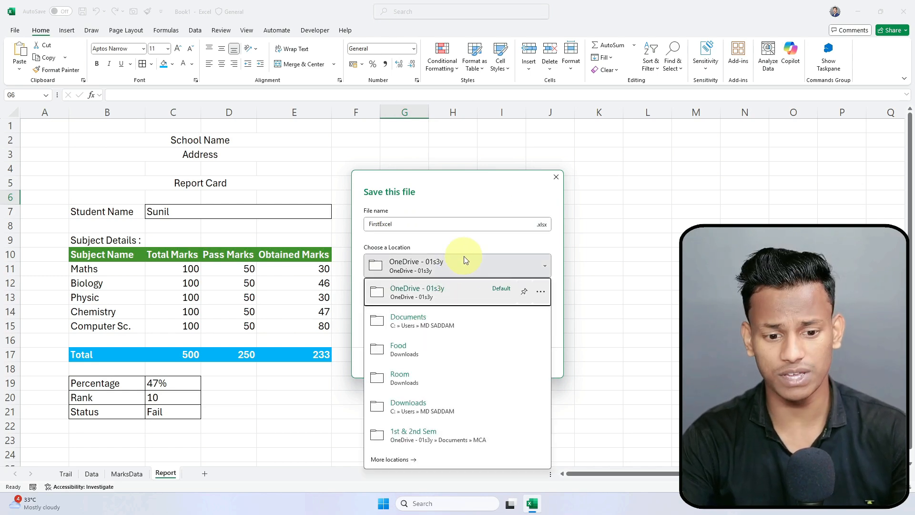
click(428, 412)
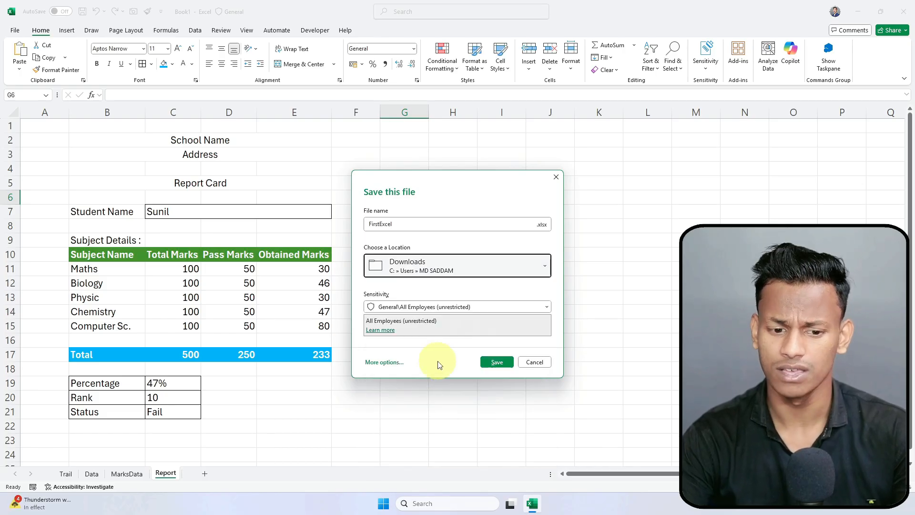
click(374, 366)
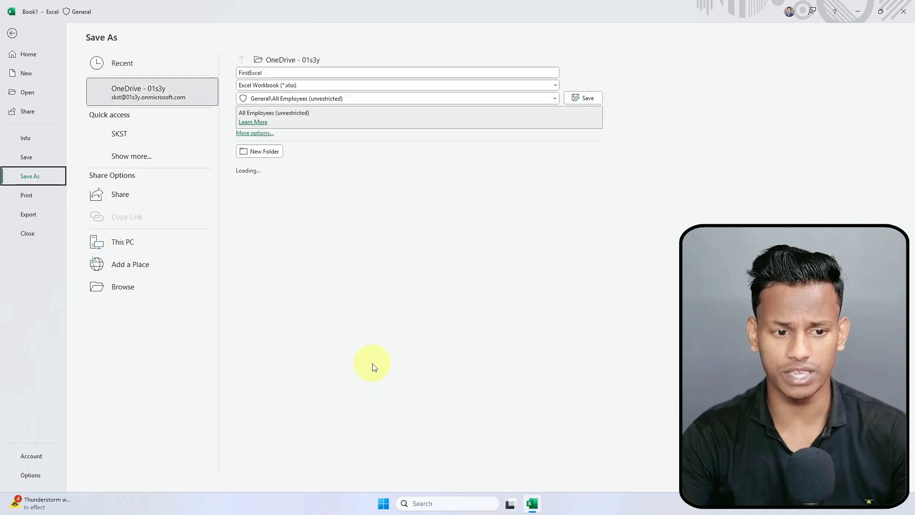
click(252, 134)
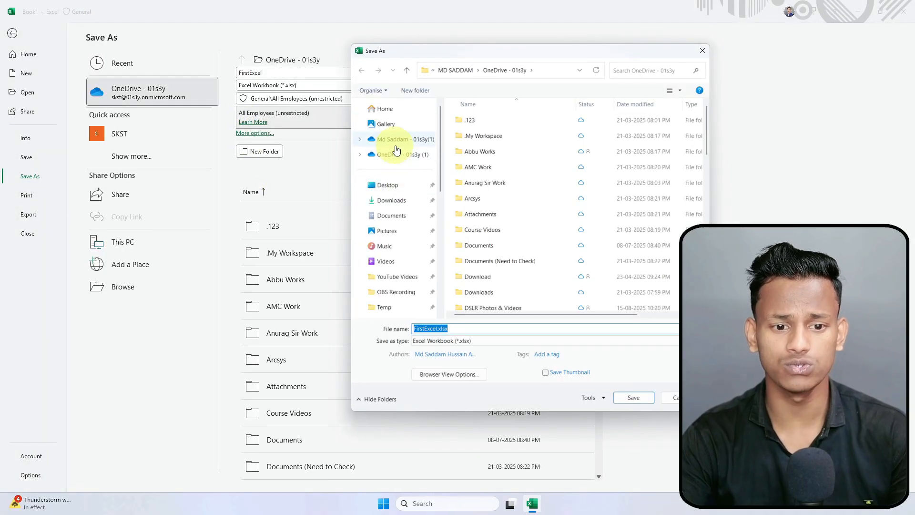
click(387, 186)
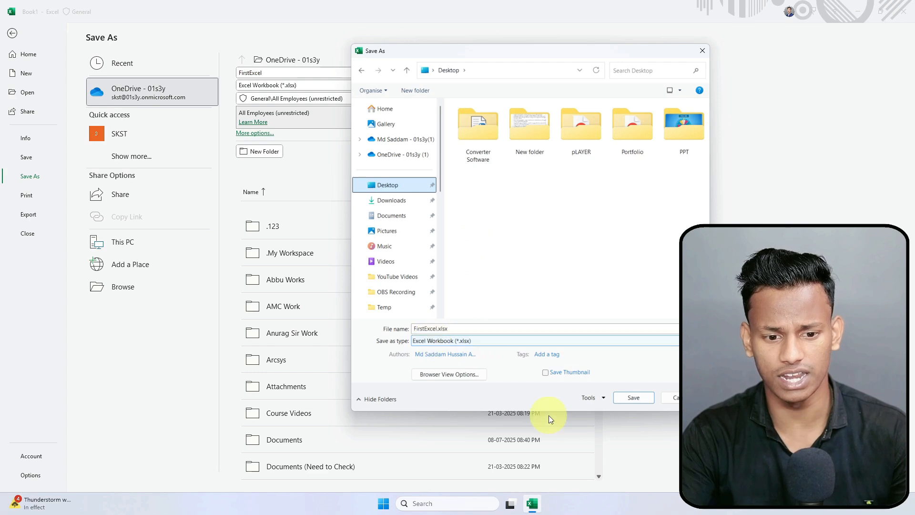
click(634, 397)
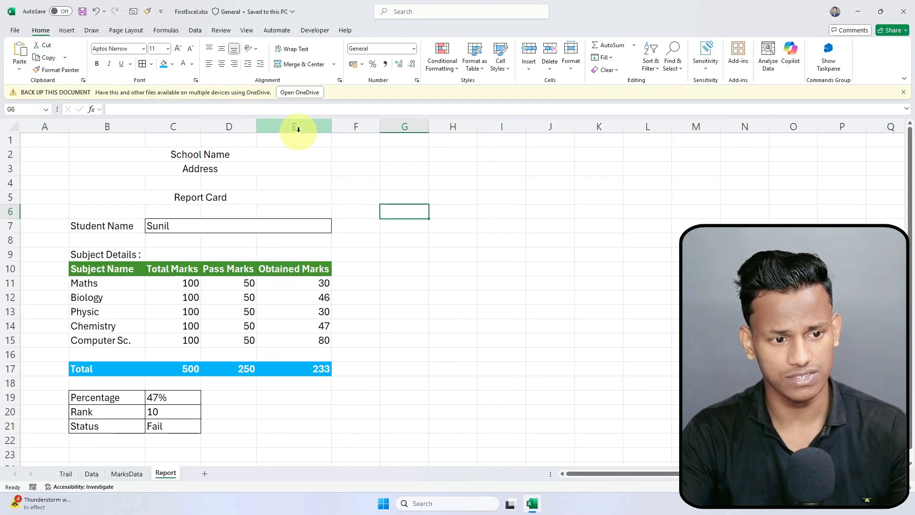
Step: Dismiss the OneDrive backup notice and select the report card area B2:E22
click(298, 206)
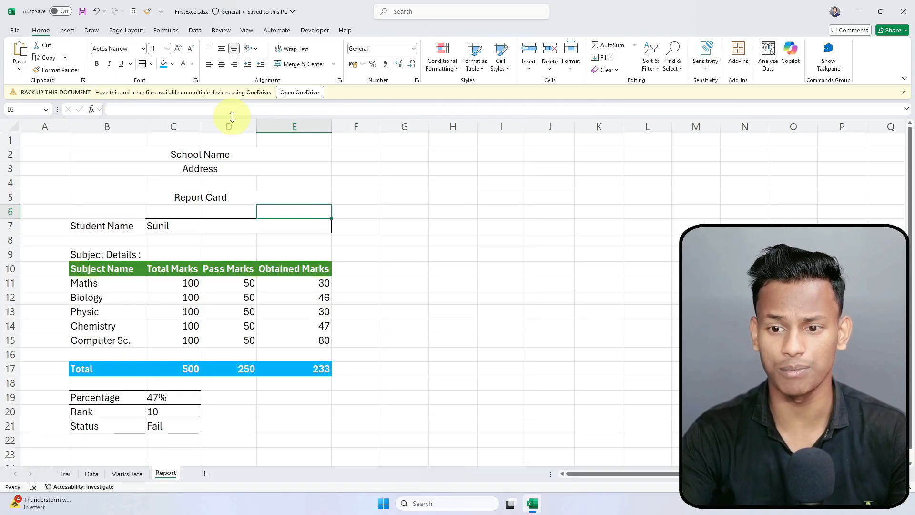
click(904, 93)
click(458, 240)
click(215, 198)
drag(156, 147, 210, 427)
click(359, 345)
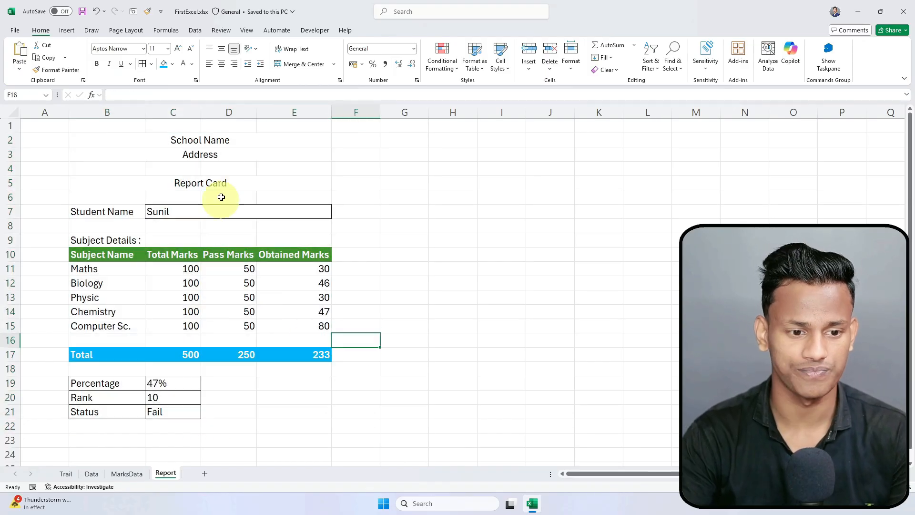
Step: Switch the report card to Rohit, showing 333 of 500, 67%, rank 1 and Pass
click(205, 213)
click(337, 215)
click(265, 228)
click(334, 257)
click(301, 225)
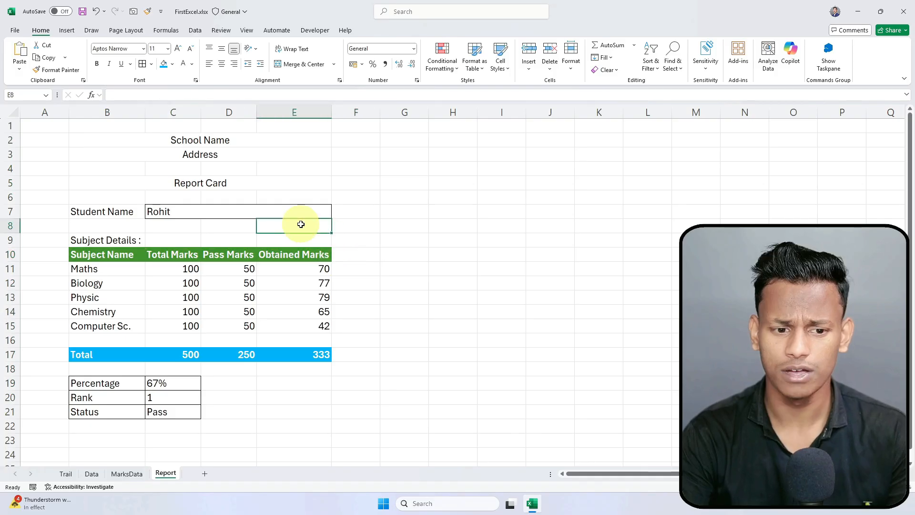
Step: Preview the report for printing, check the printer list, then return to the sheet
key(ctrl+p)
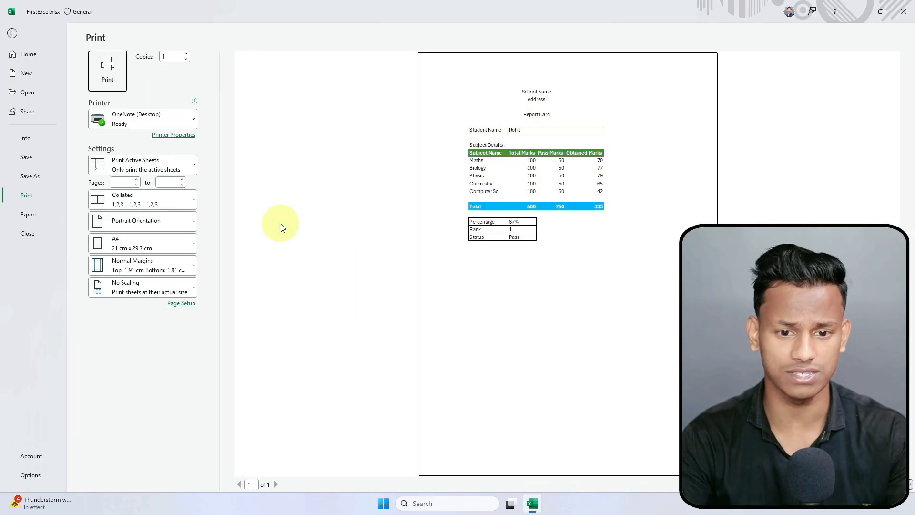
click(131, 122)
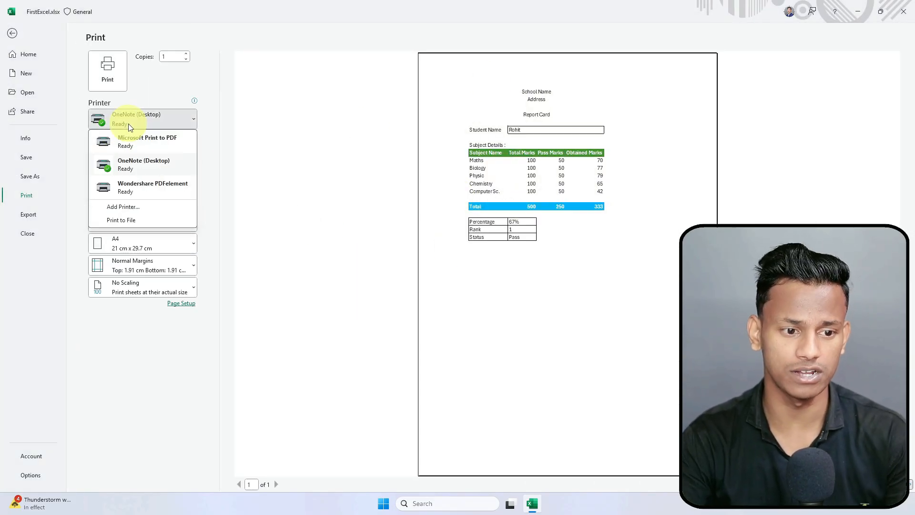
click(325, 131)
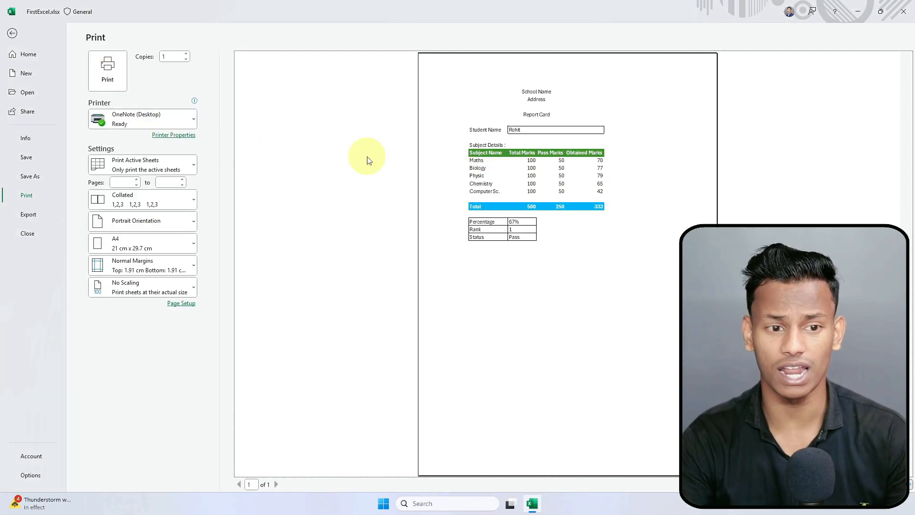
click(20, 32)
click(286, 311)
click(414, 286)
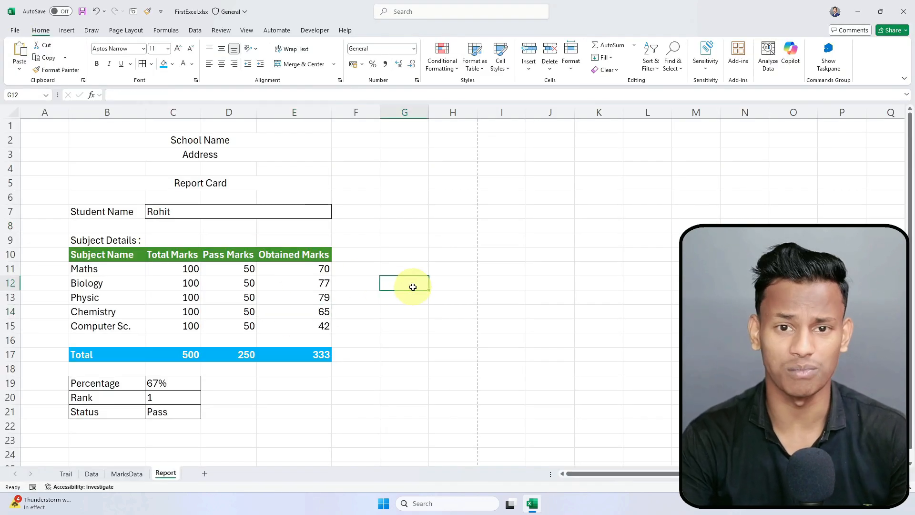
Step: Choose Arup from the C7 student dropdown
click(321, 211)
click(335, 220)
click(326, 213)
click(341, 213)
click(326, 213)
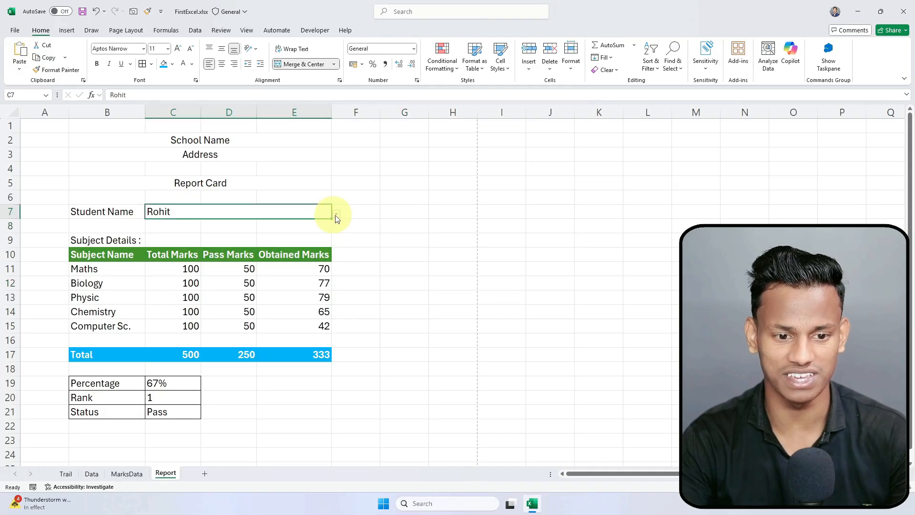
click(336, 214)
click(274, 231)
scroll(341, 289, down, 1)
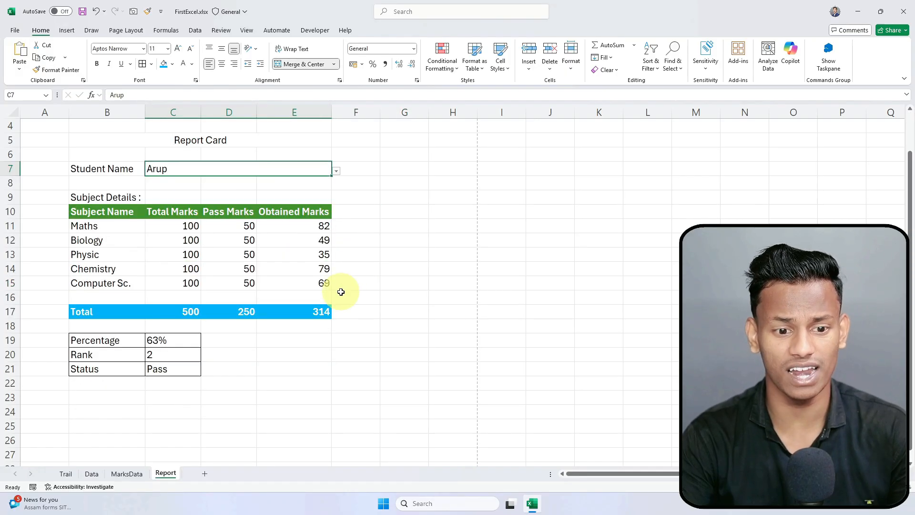
Step: Switch to Sohan, then Ayaz, showing 295 of 500, 59%, rank 4 and Pass
click(336, 171)
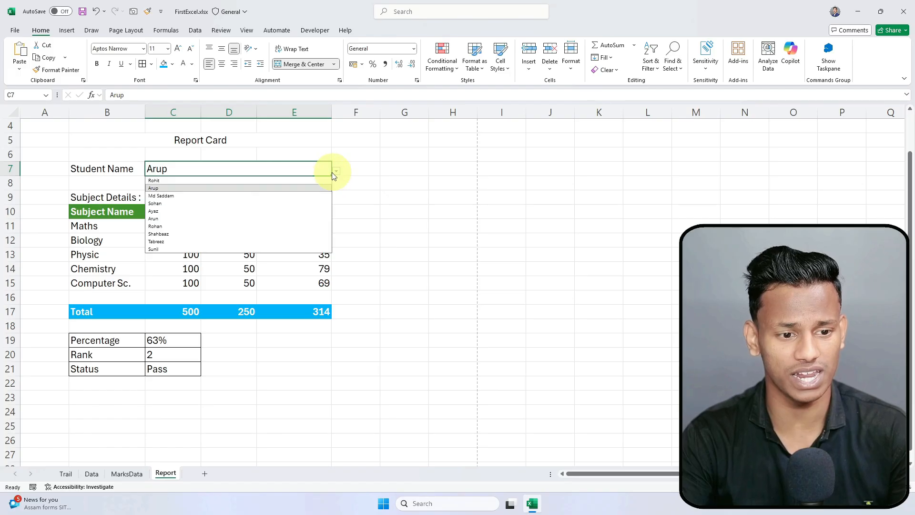
click(269, 208)
click(336, 170)
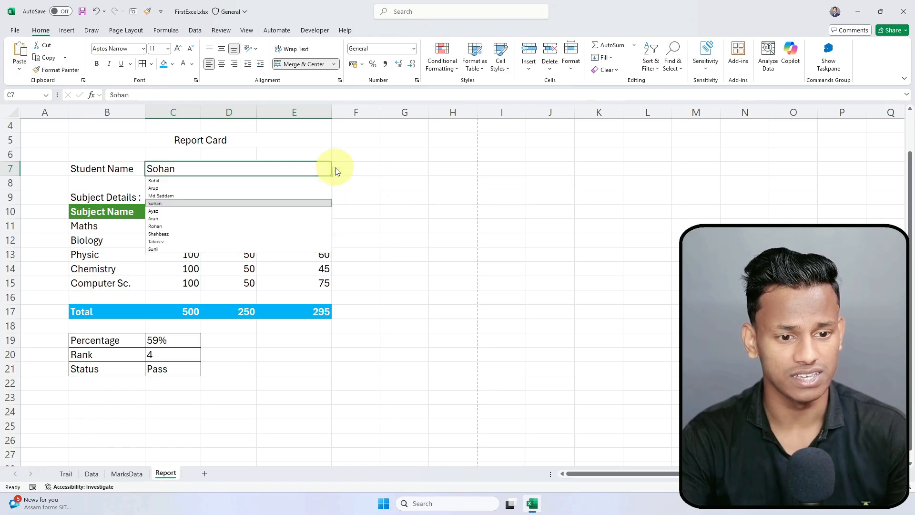
click(286, 211)
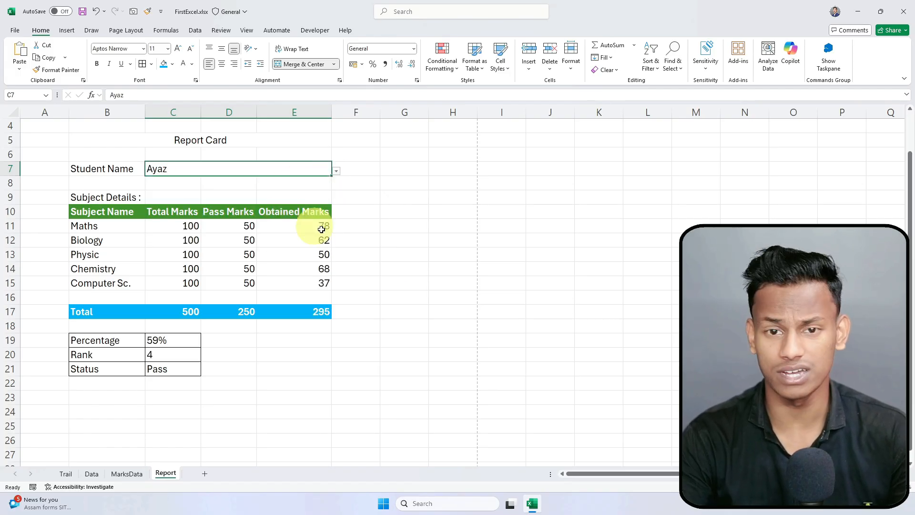
click(411, 274)
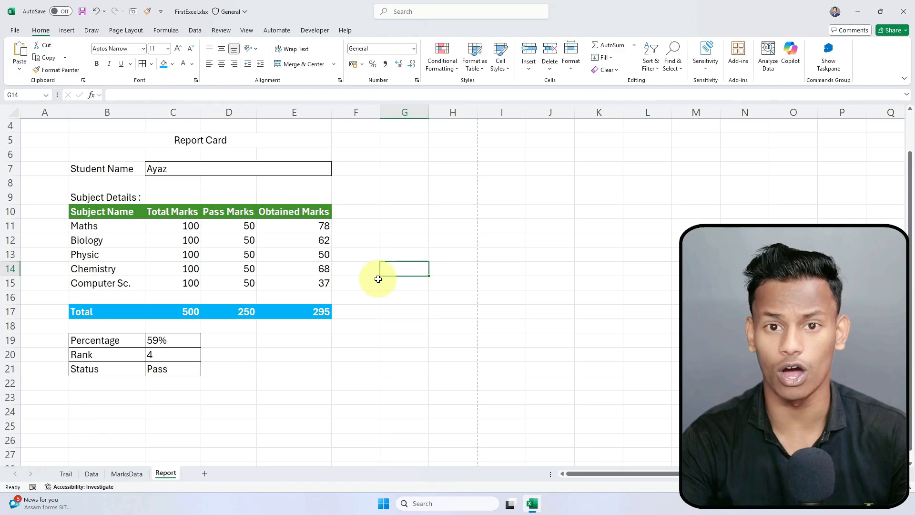
scroll(346, 274, up, 1)
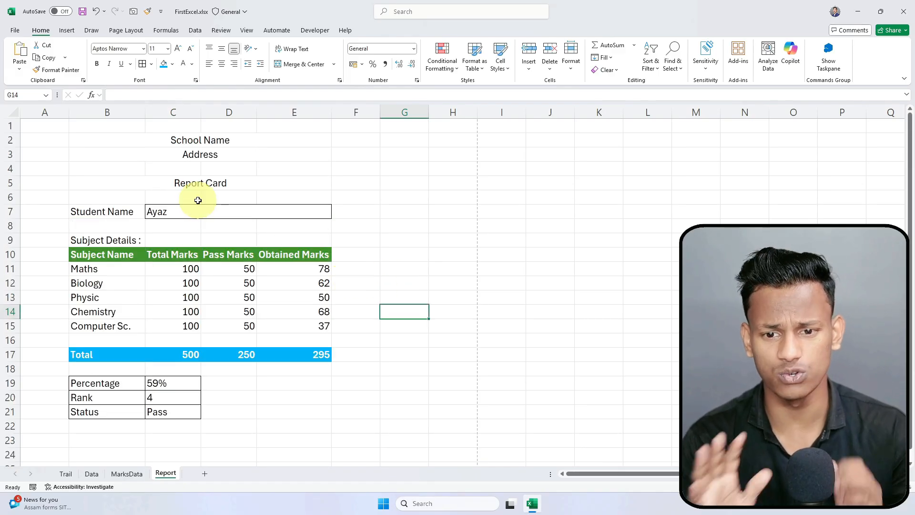